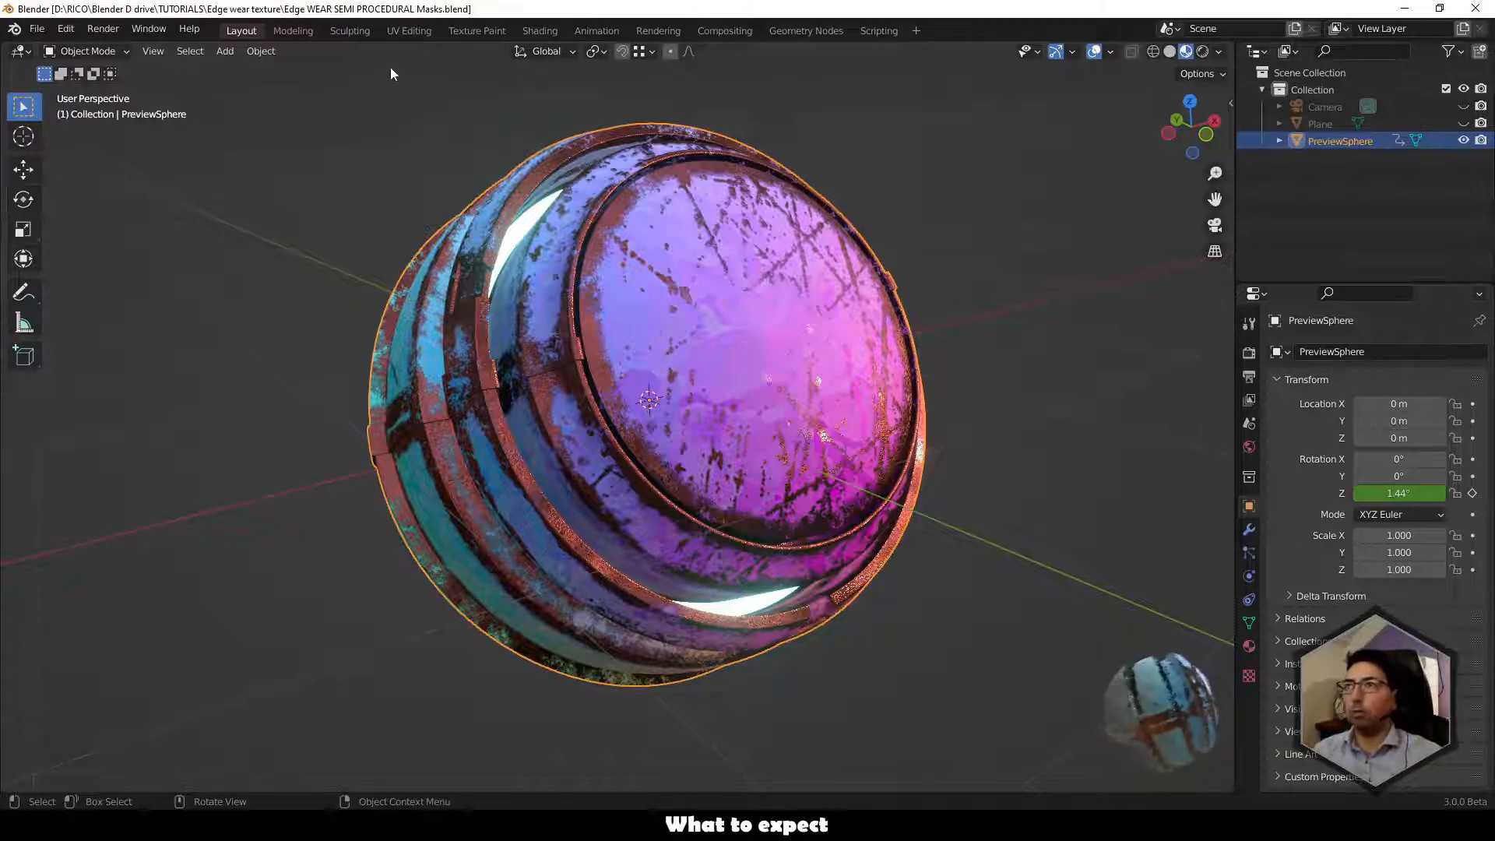
# Examine the Edge Masks.001 material's full node tree in a maximized shader editor, and restore the layout.
pyautogui.click(529, 31)
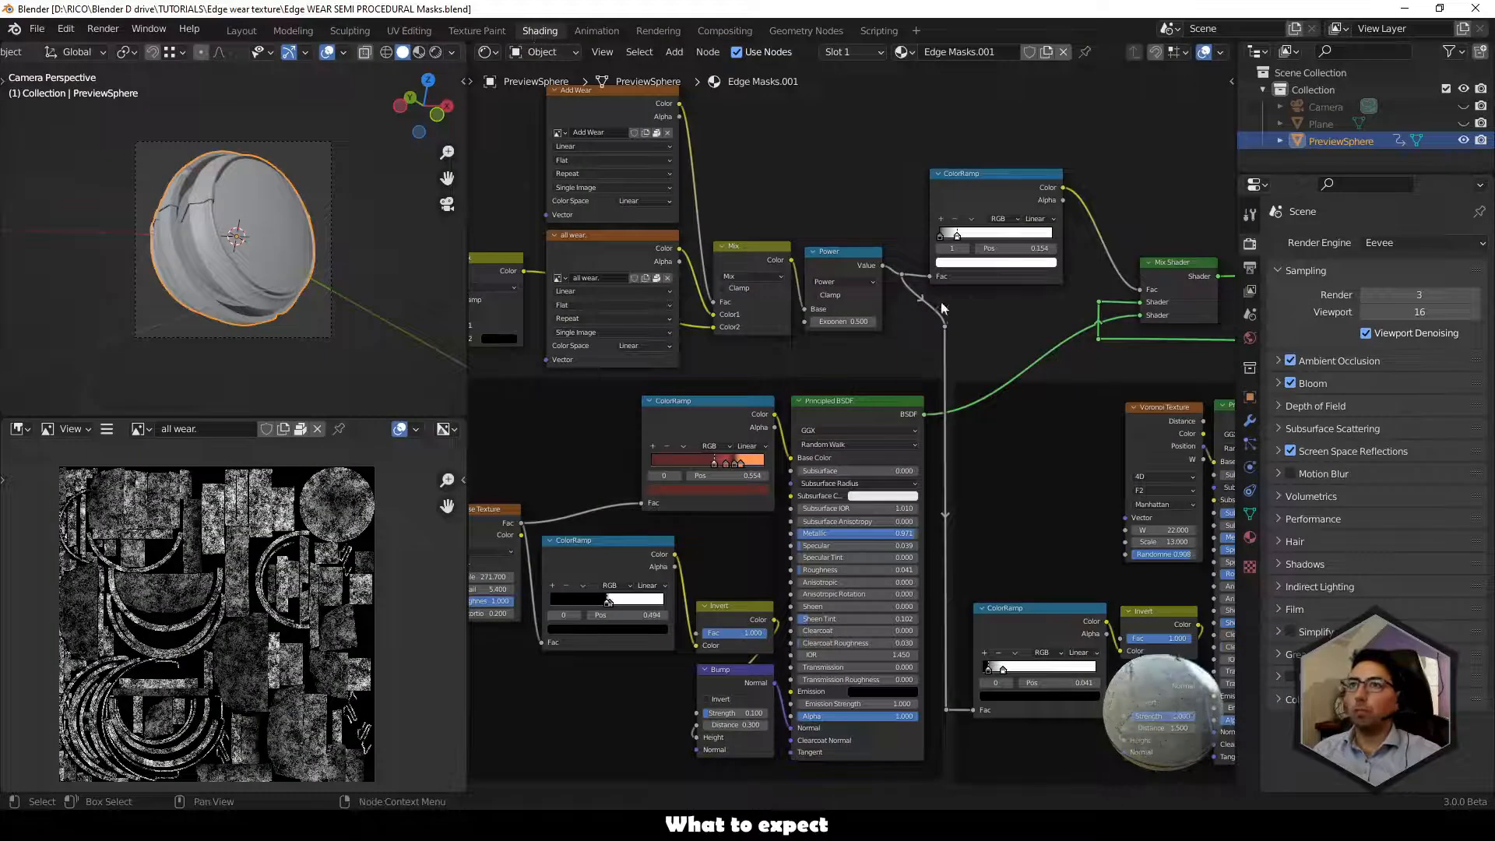
pyautogui.hotkey('ctrl', 'space')
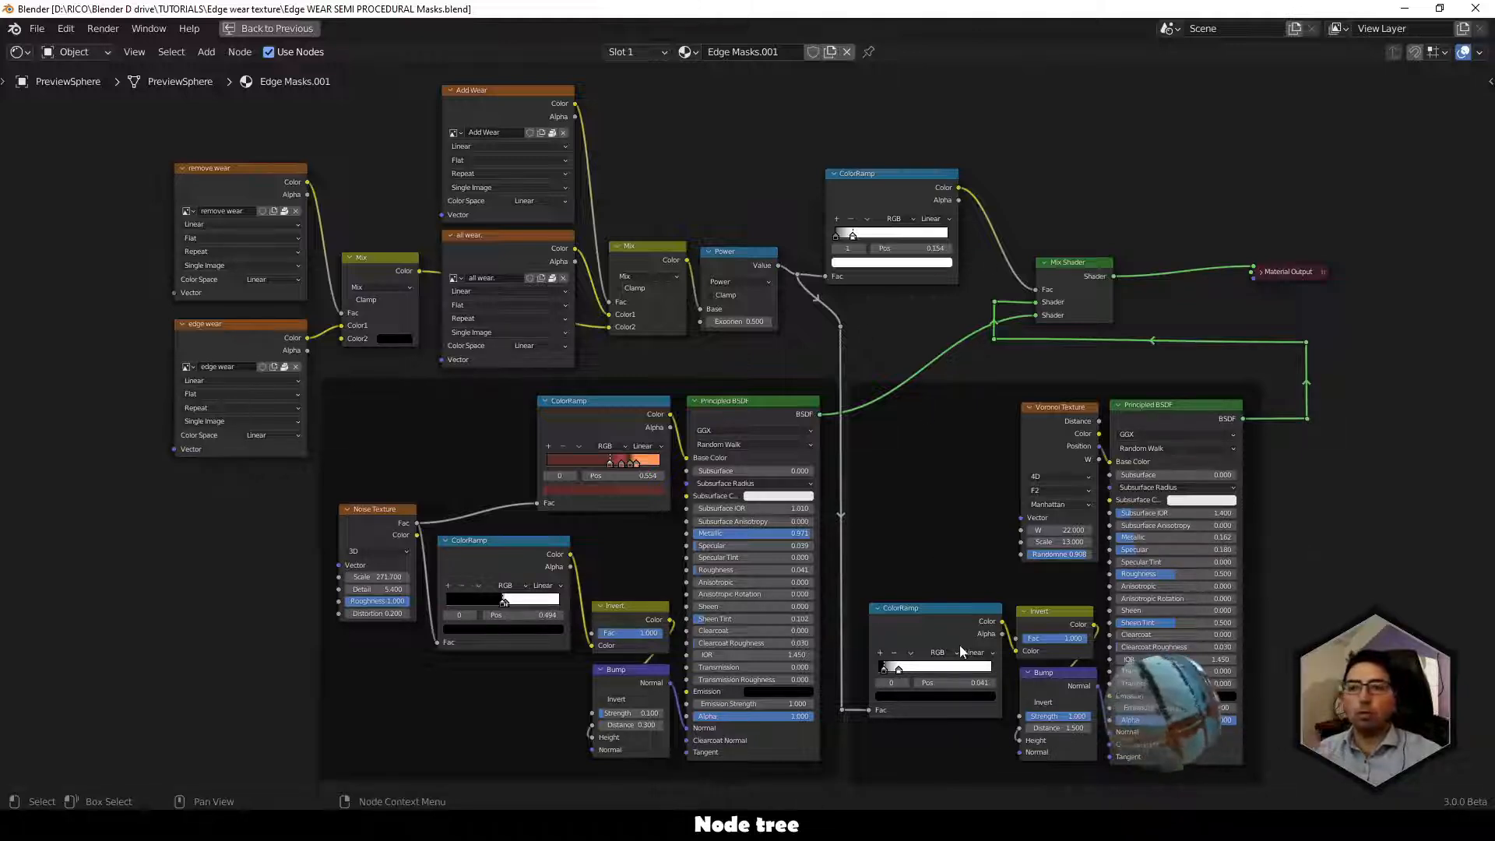
pyautogui.hotkey('ctrl', 'space')
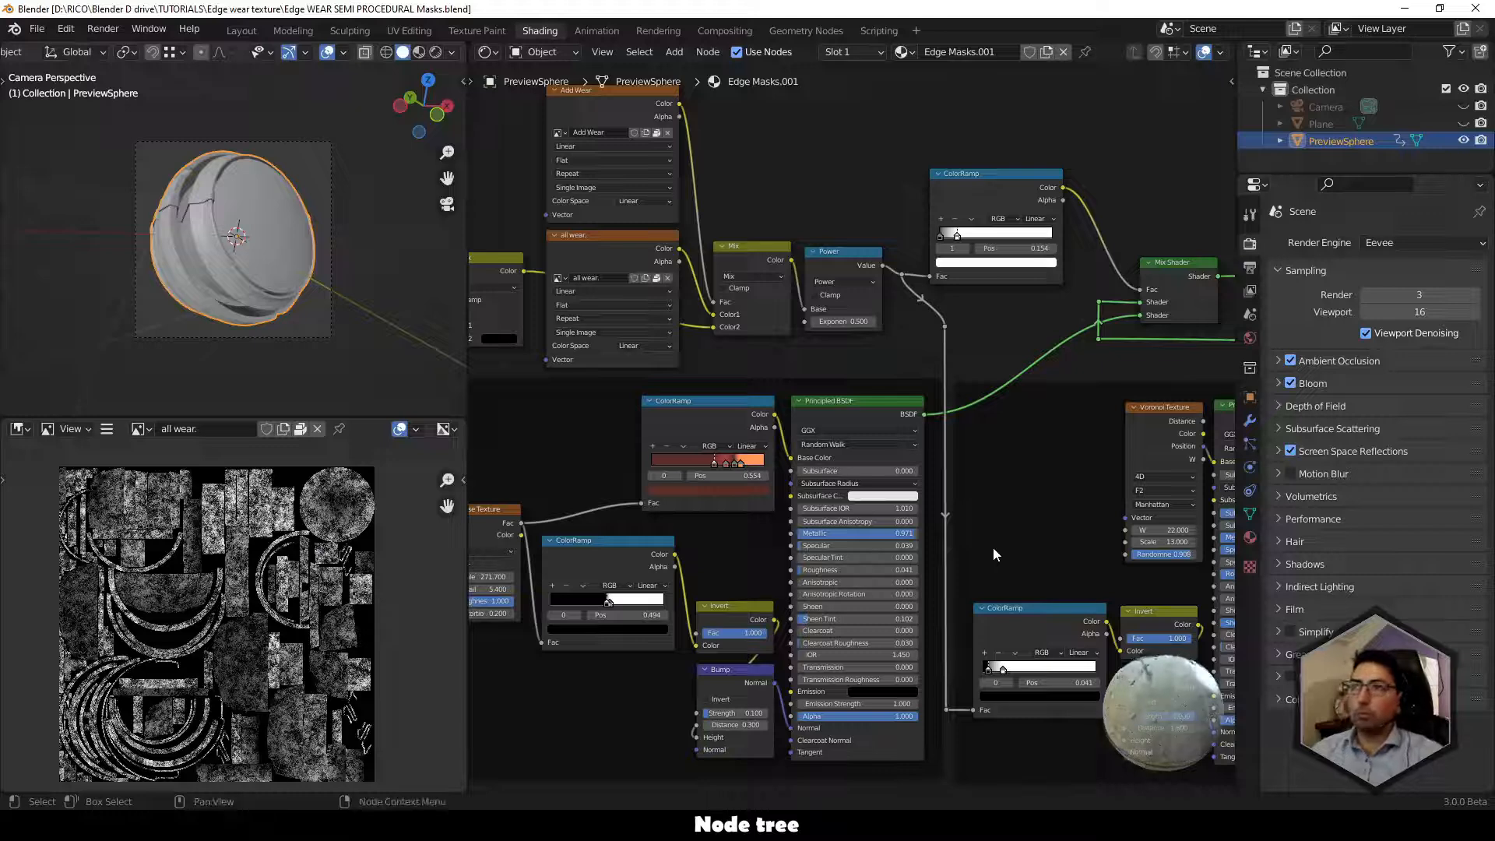
# Return to the main layout view and examine the worn edges and scratches on the preview sphere up close.
pyautogui.click(300, 29)
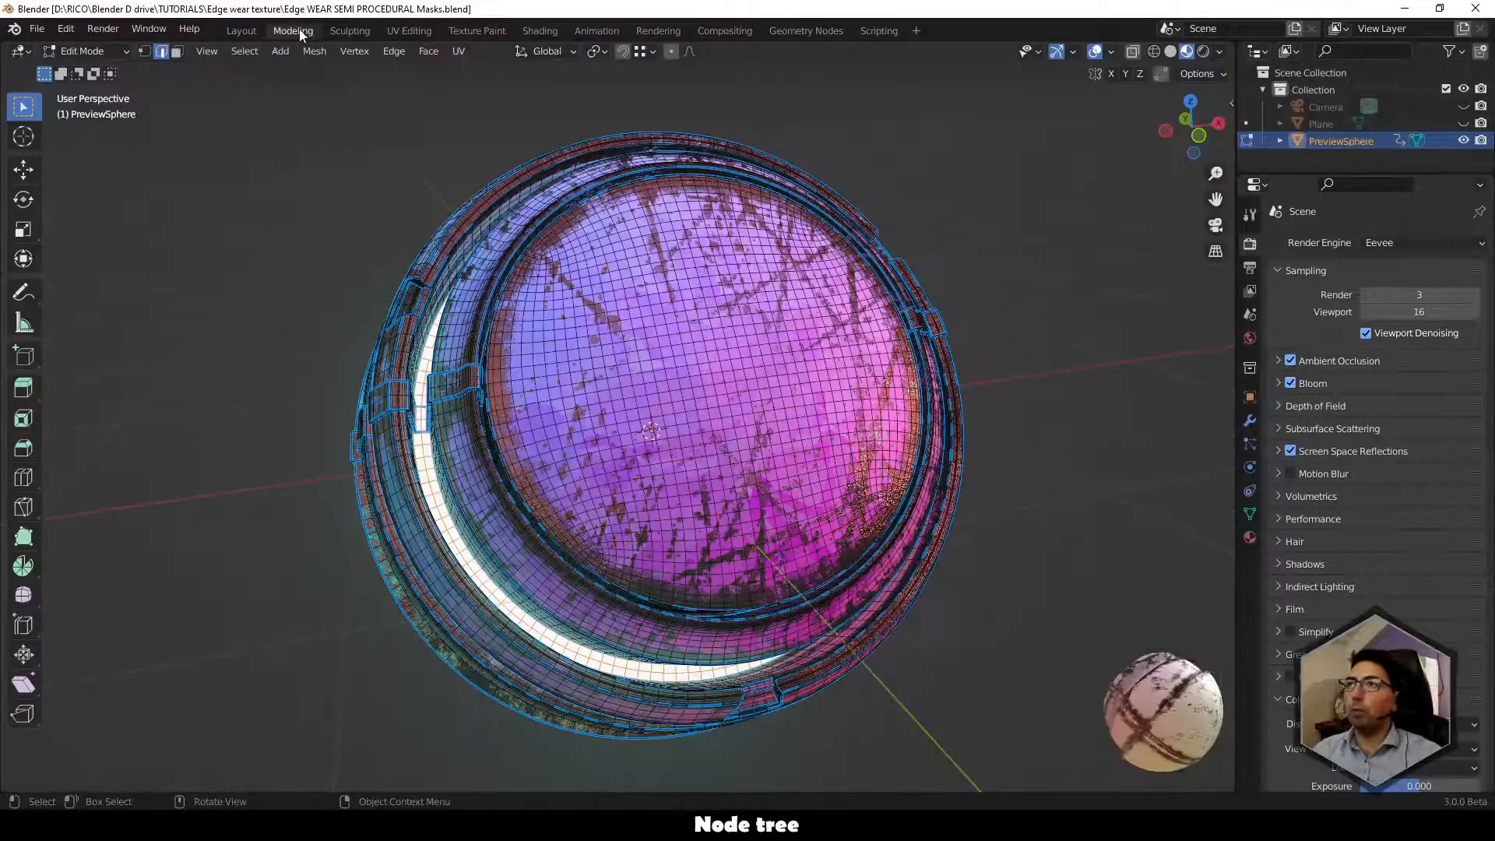
pyautogui.click(249, 33)
pyautogui.scroll(5, 639, 329)
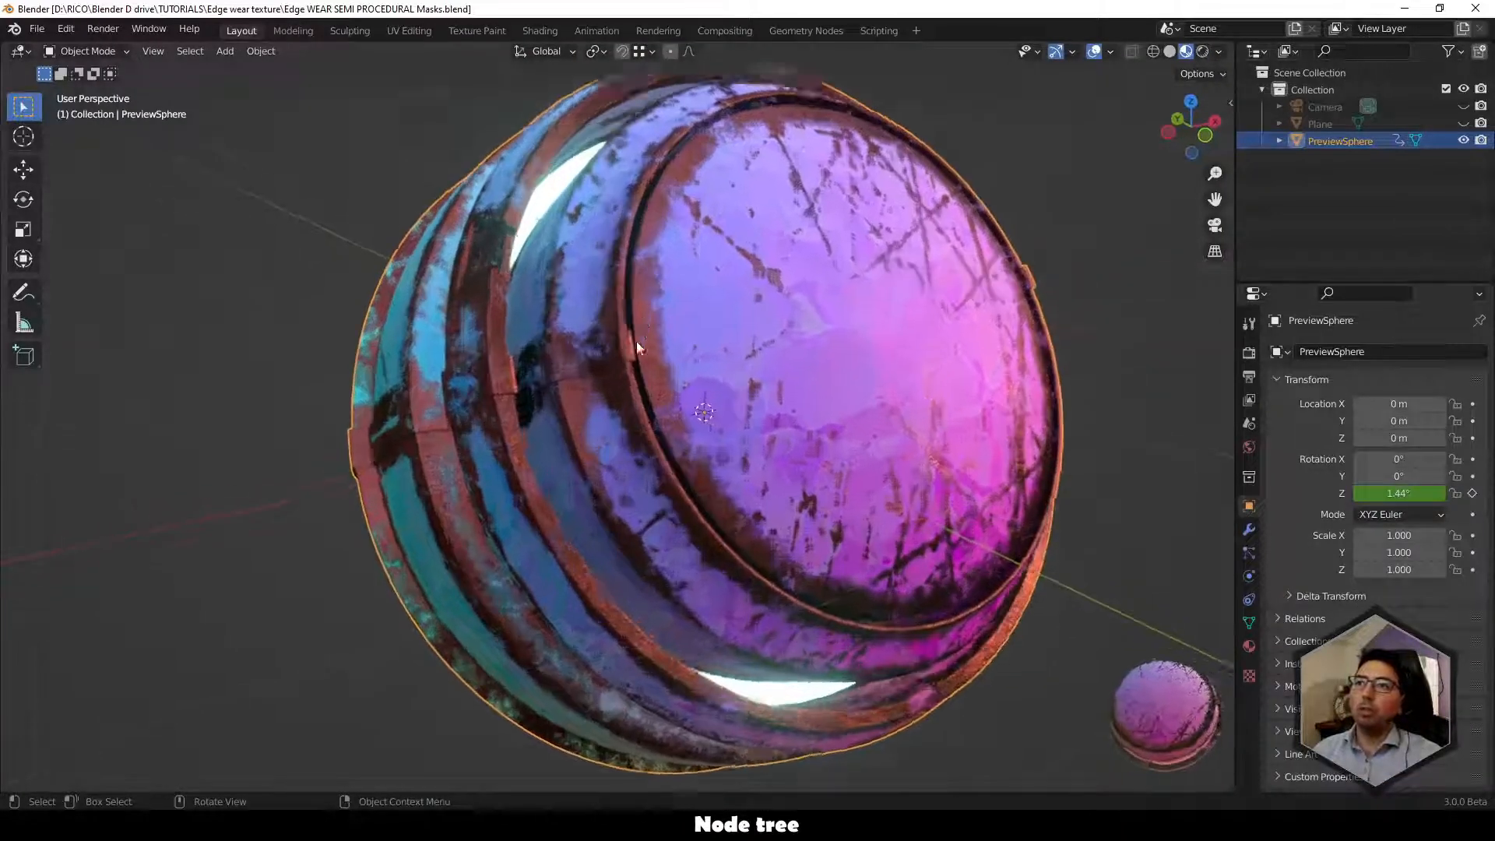
pyautogui.scroll(-1, 627, 364)
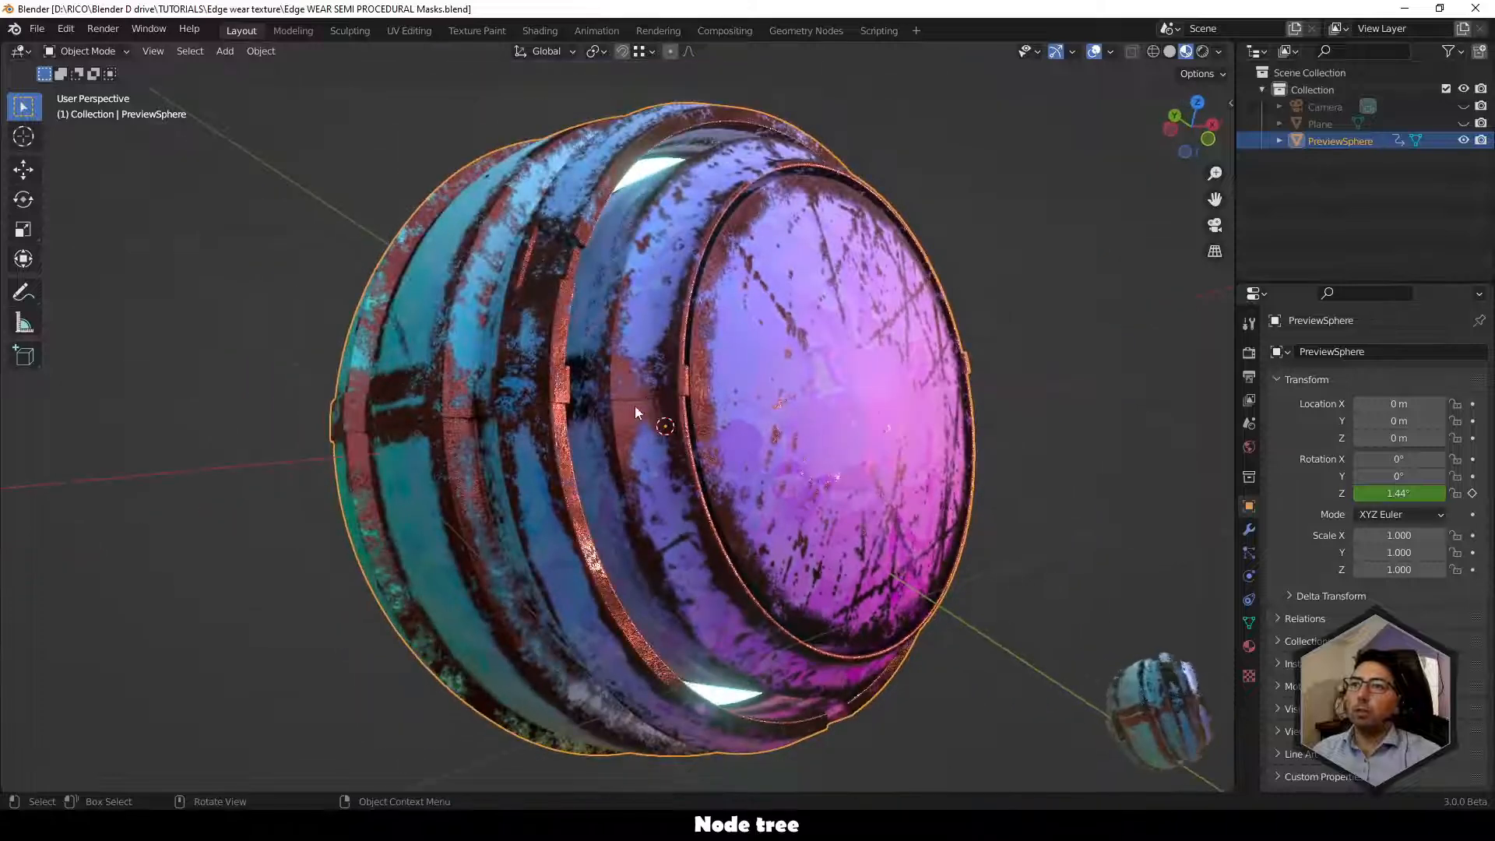
pyautogui.moveTo(634, 405); pyautogui.dragTo(621, 343, button='middle')
pyautogui.moveTo(617, 399); pyautogui.dragTo(517, 397, button='middle')
pyautogui.moveTo(582, 269); pyautogui.dragTo(568, 332, button='middle')
pyautogui.scroll(4, 567, 332)
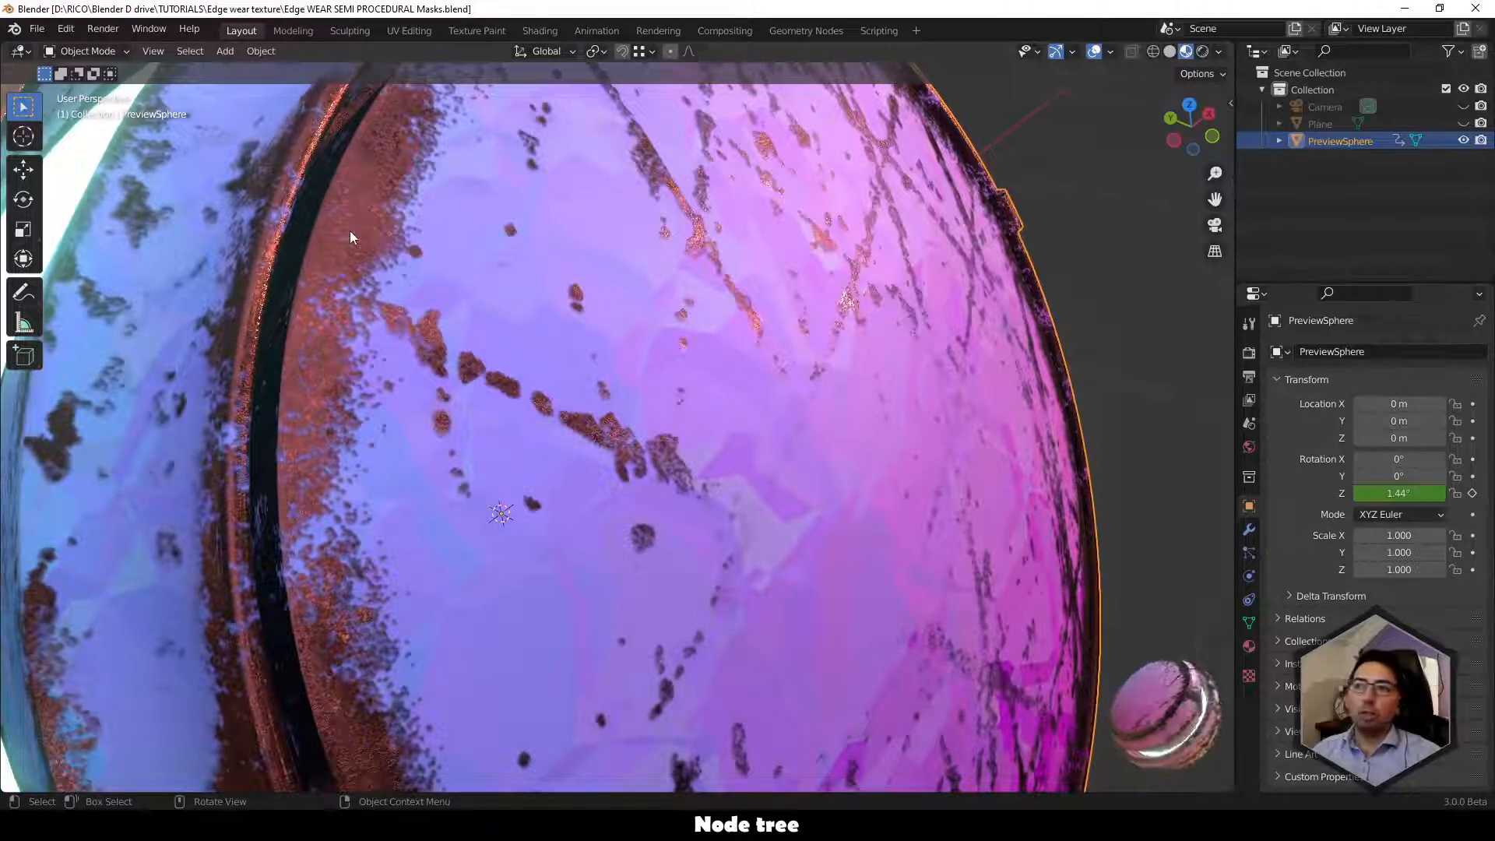
pyautogui.moveTo(350, 237); pyautogui.dragTo(405, 383, button='middle')
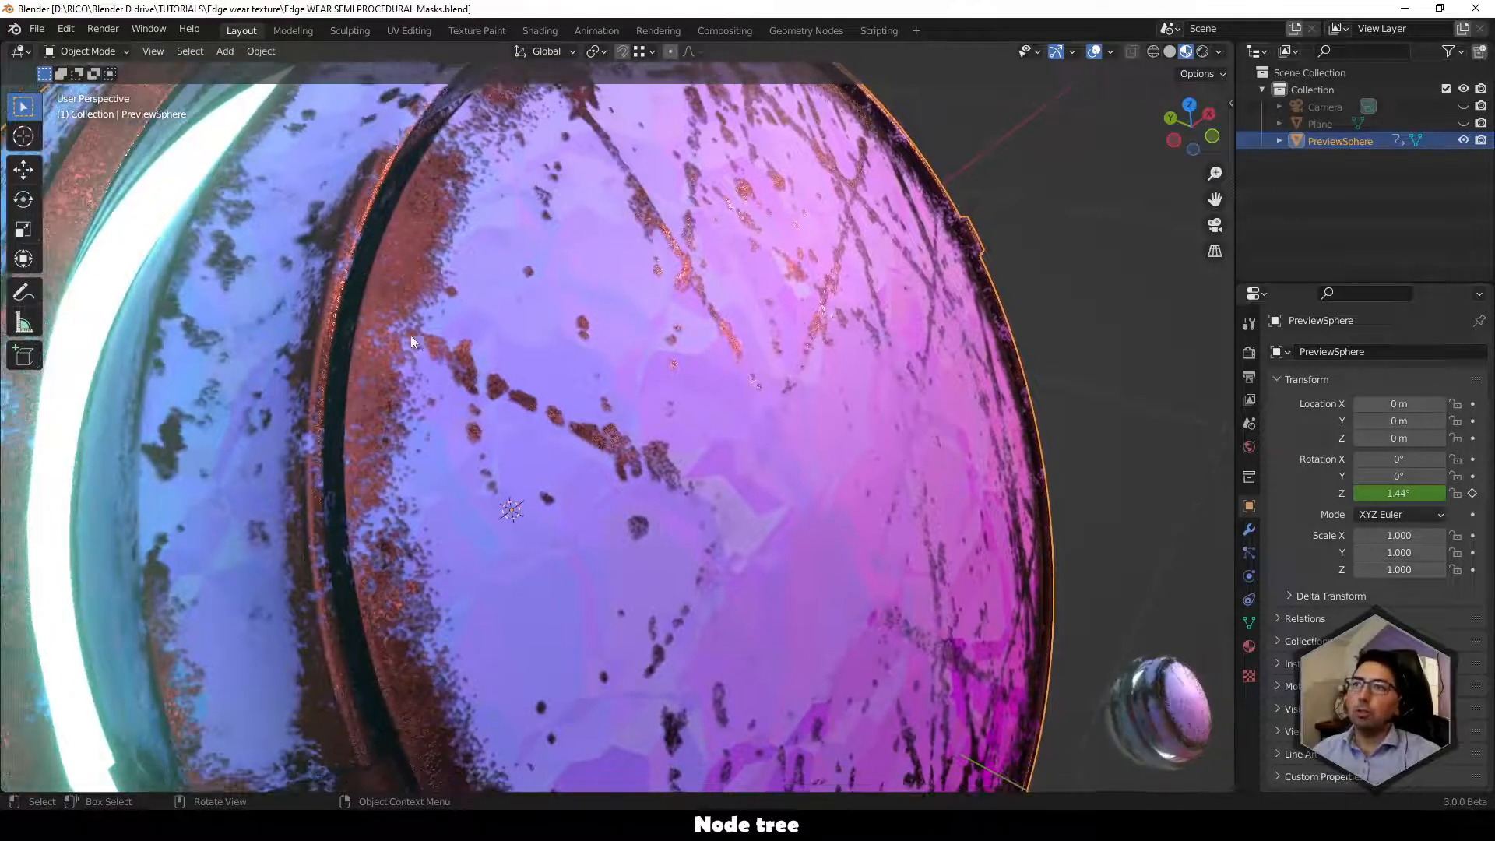
# Examine the material's shader nodes, including the Voronoi-based paint shader and the rust shader with its Color Ramp, Invert and Bump nodes.
pyautogui.click(537, 32)
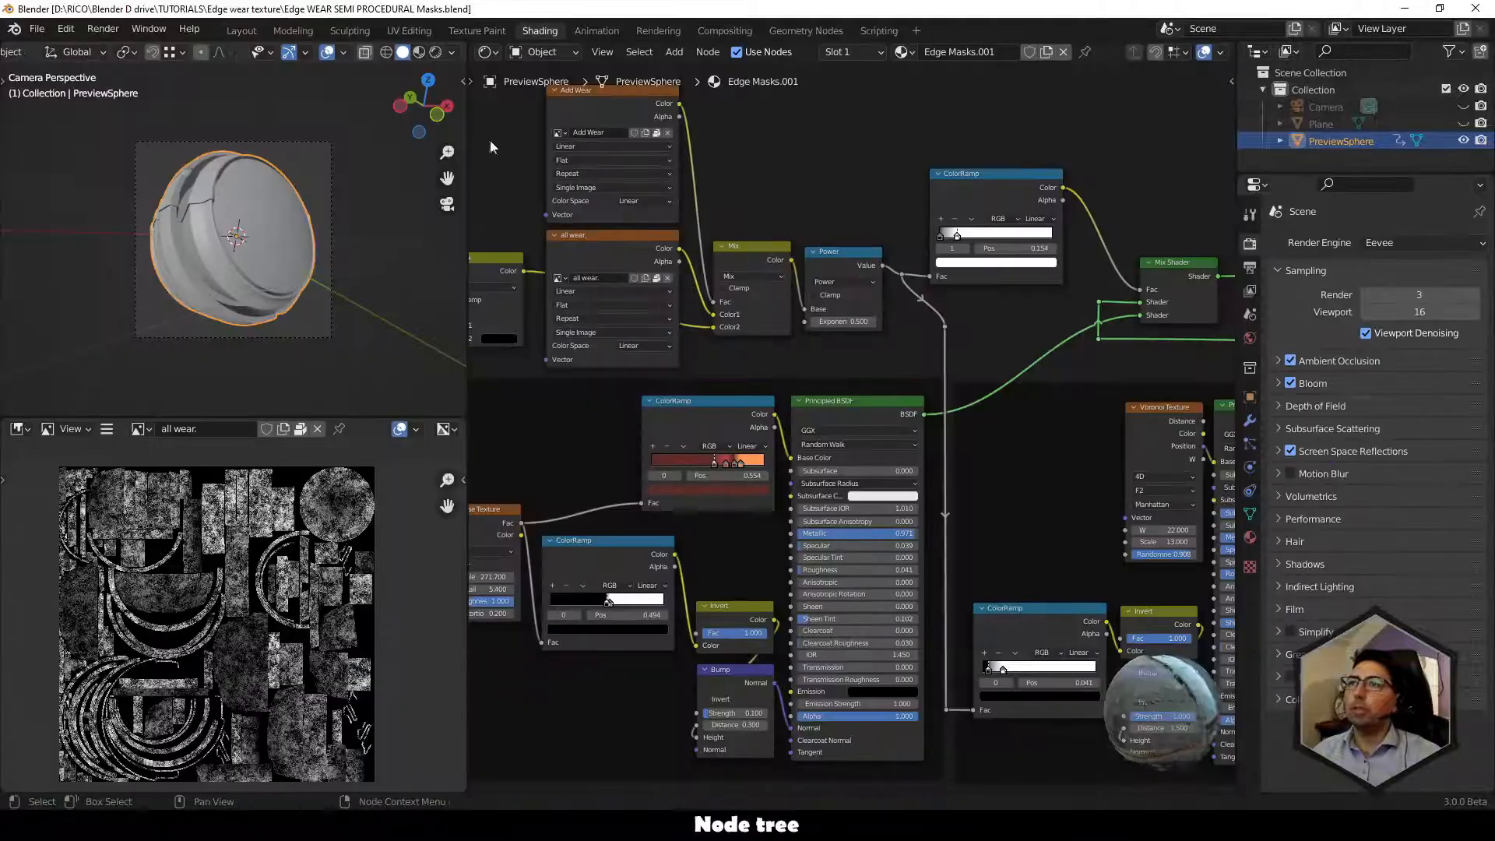
pyautogui.scroll(-3, 709, 404)
pyautogui.moveTo(708, 404); pyautogui.dragTo(548, 517, button='middle')
pyautogui.scroll(2, 737, 437)
pyautogui.moveTo(767, 660); pyautogui.dragTo(764, 621, button='middle')
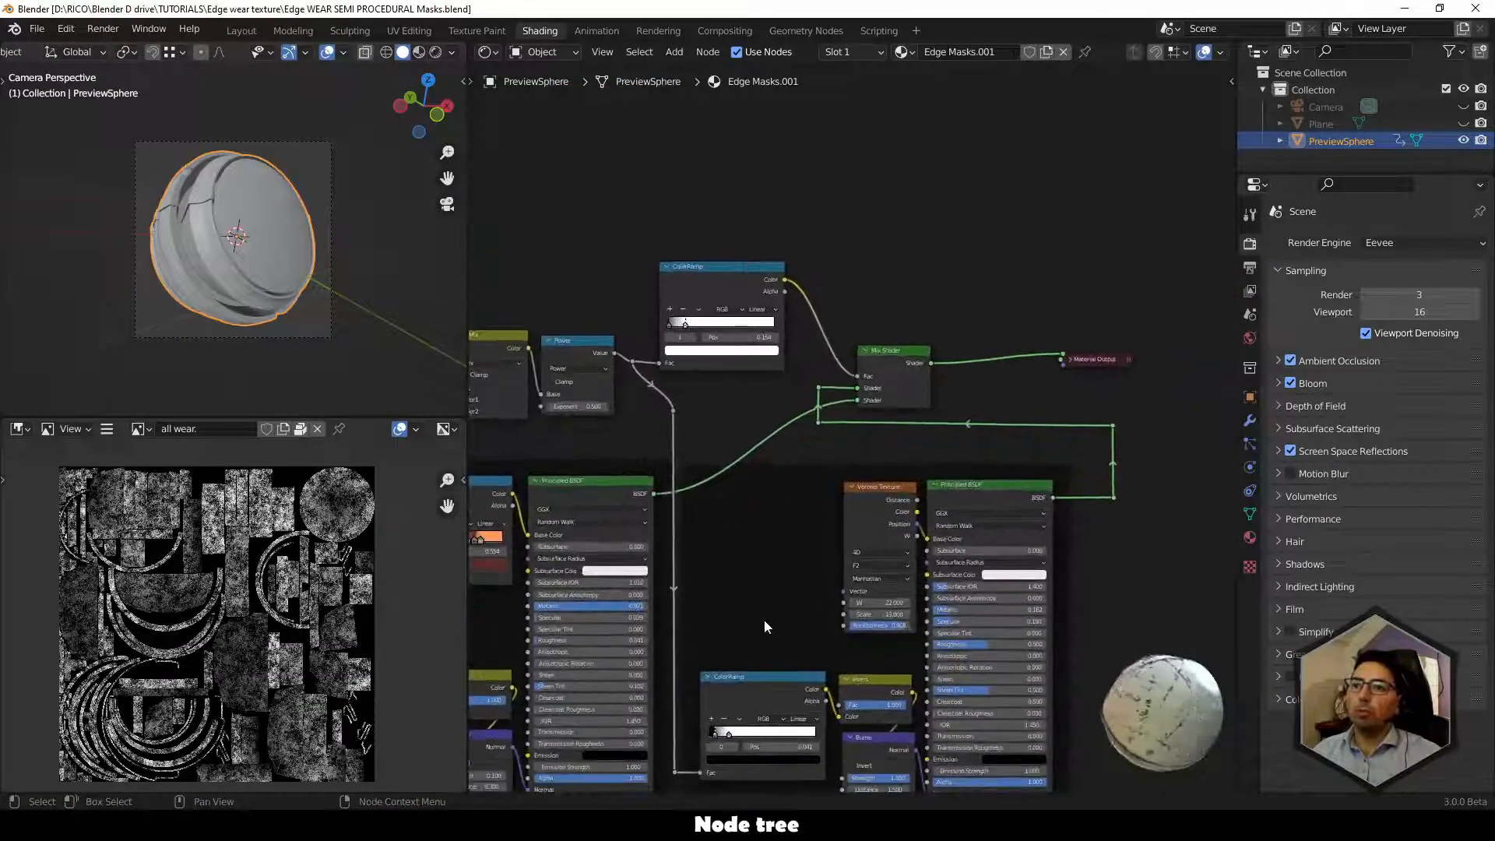
pyautogui.scroll(-3, 913, 761)
pyautogui.moveTo(914, 761); pyautogui.dragTo(840, 516, button='middle')
pyautogui.scroll(4, 840, 516)
pyautogui.scroll(2, 840, 517)
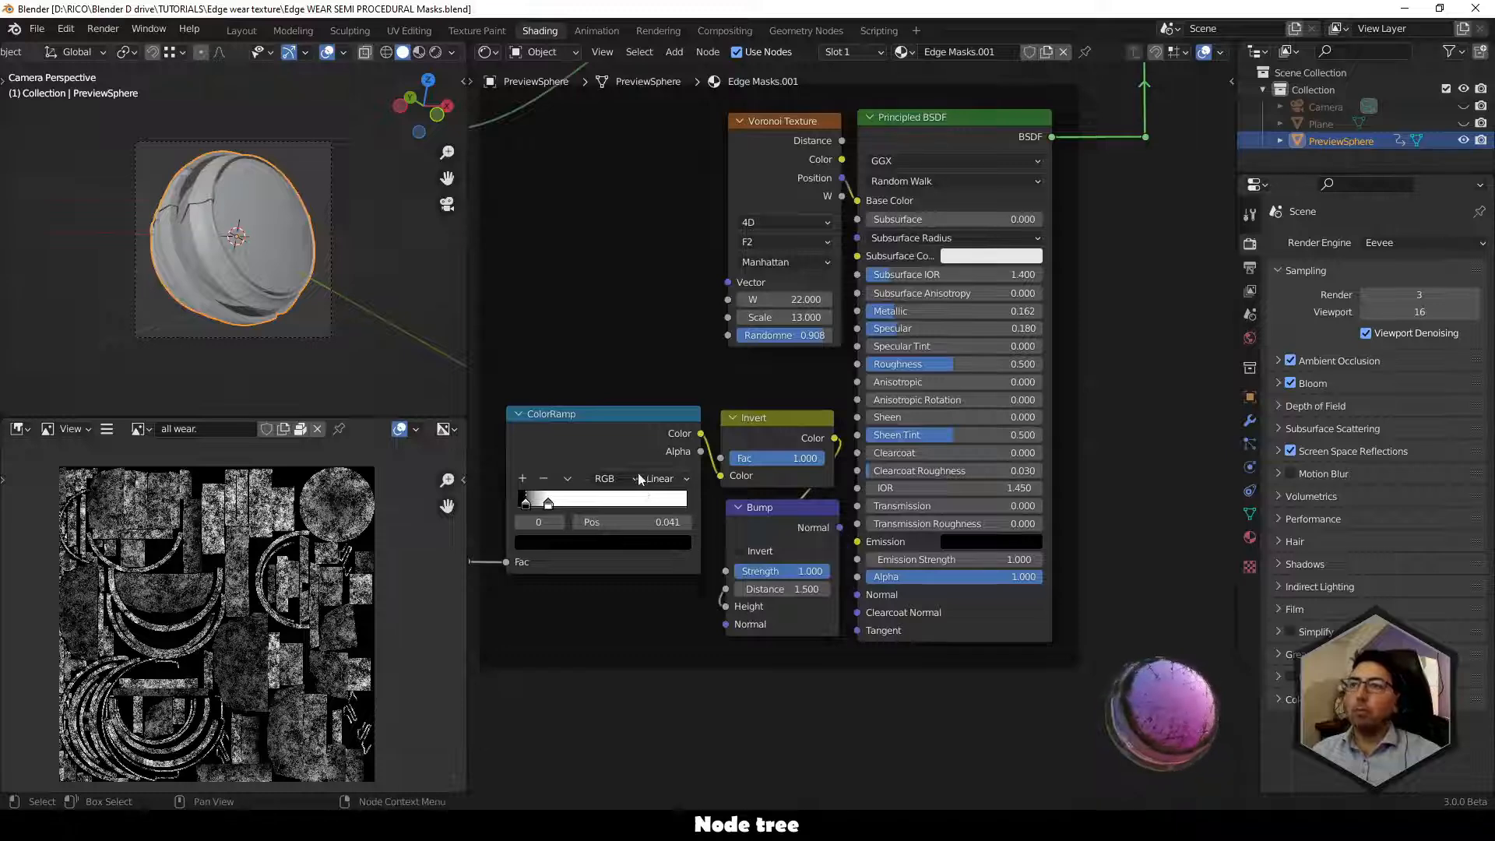
pyautogui.moveTo(682, 399); pyautogui.dragTo(1027, 413, button='middle')
pyautogui.moveTo(685, 477); pyautogui.dragTo(938, 451, button='middle')
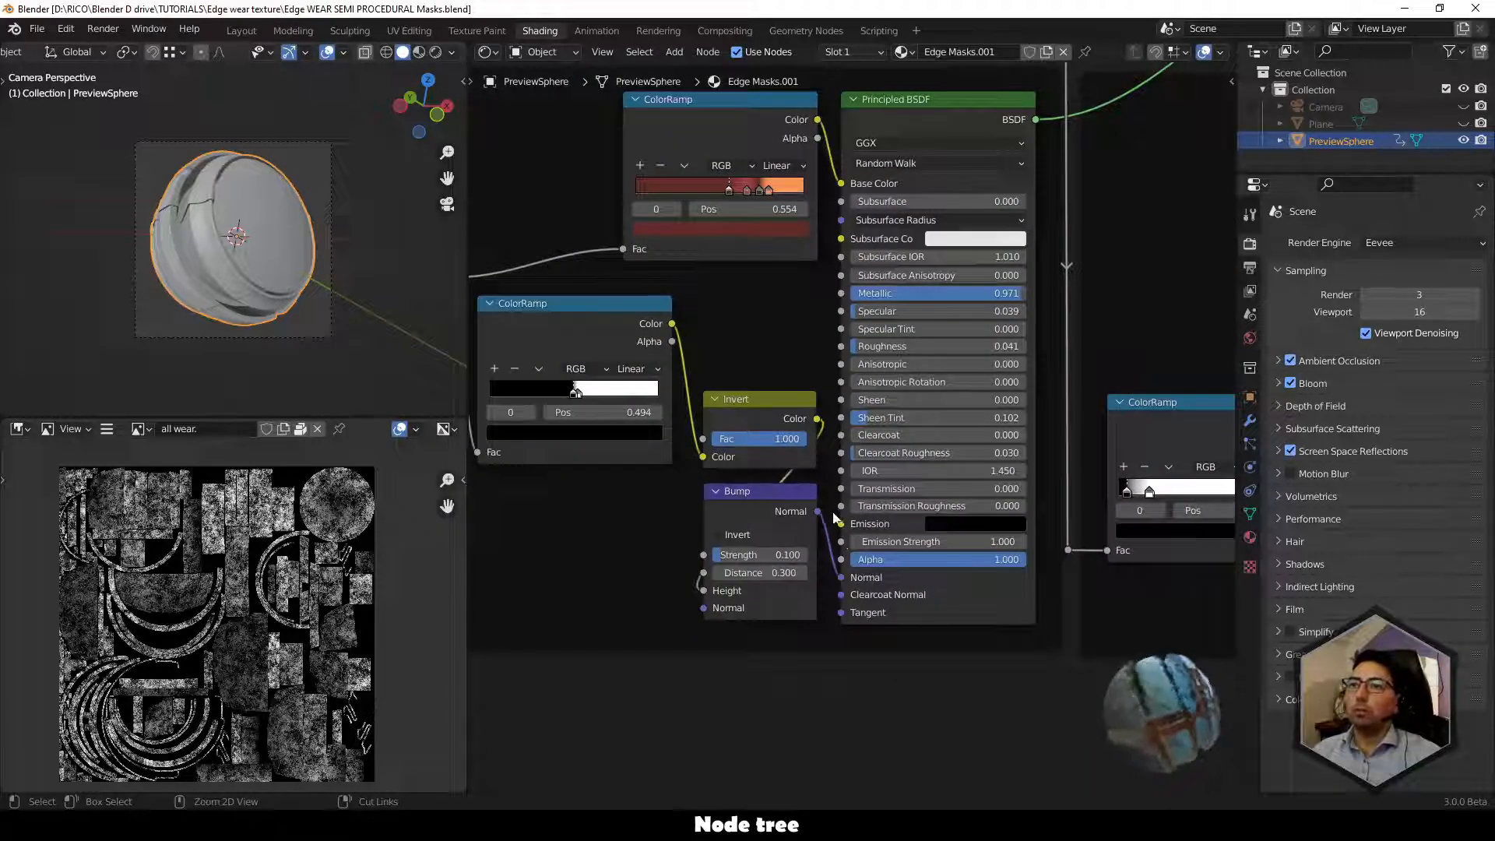
# Inspect the sphere's rust surface in the layout view, undo the last material change and compare the surface from another angle.
pyautogui.click(242, 30)
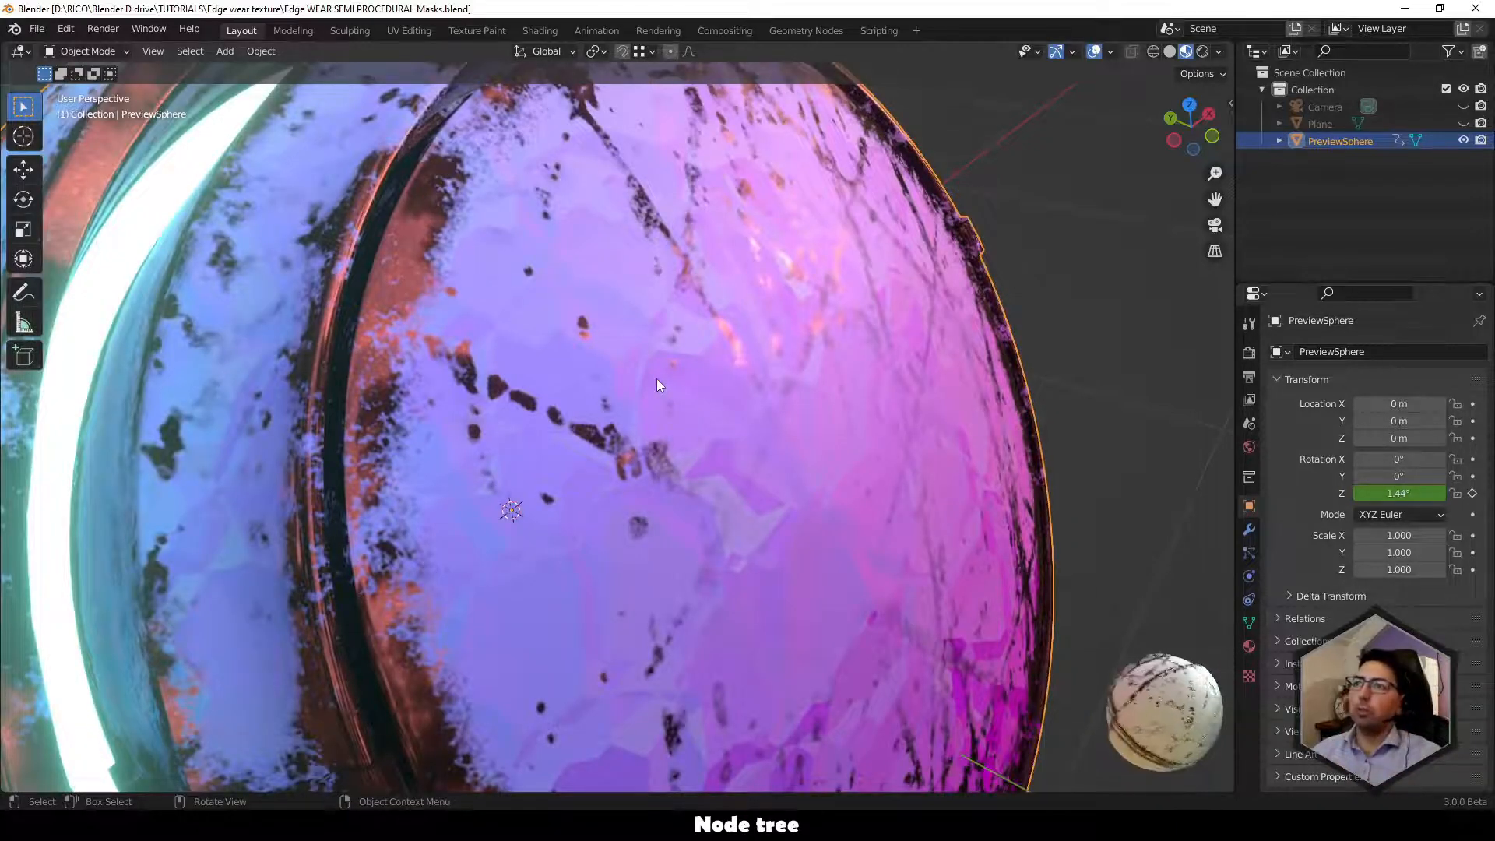
pyautogui.scroll(-5, 656, 378)
pyautogui.scroll(3, 521, 441)
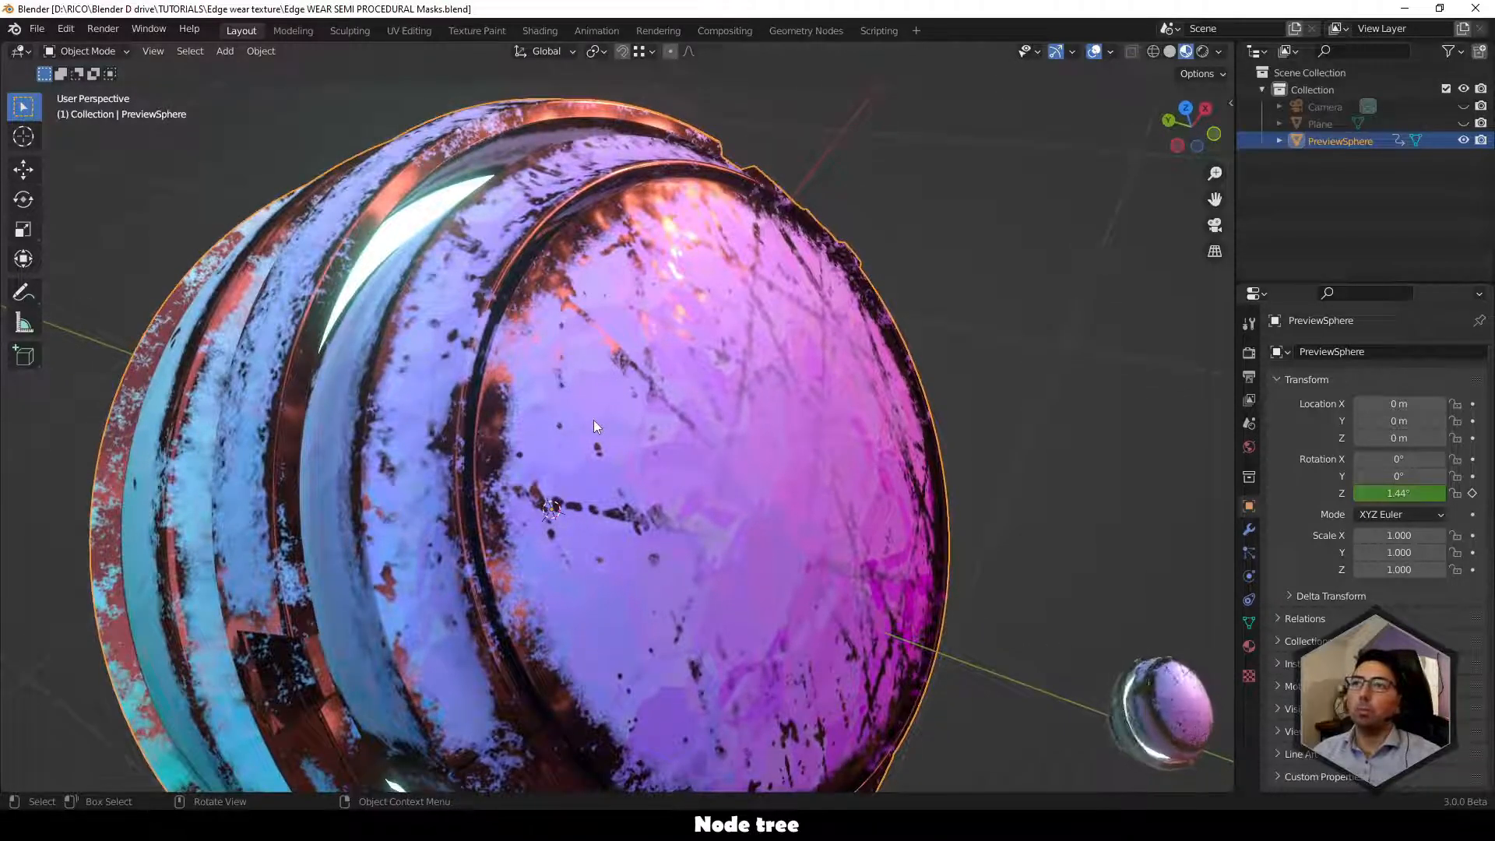
pyautogui.hotkey('ctrl', 'z')
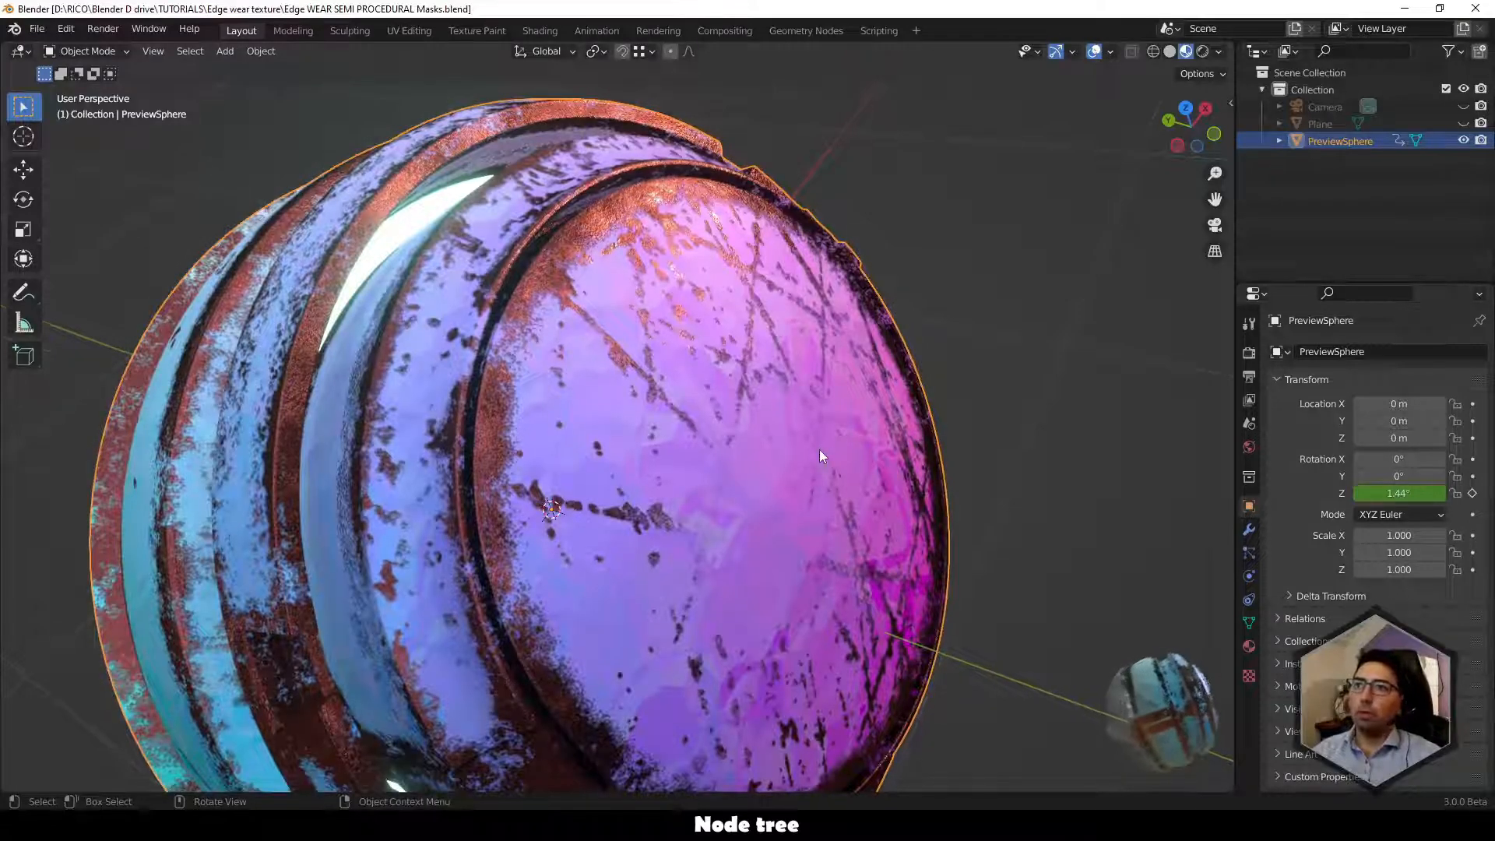
pyautogui.moveTo(819, 450); pyautogui.dragTo(498, 285, button='middle')
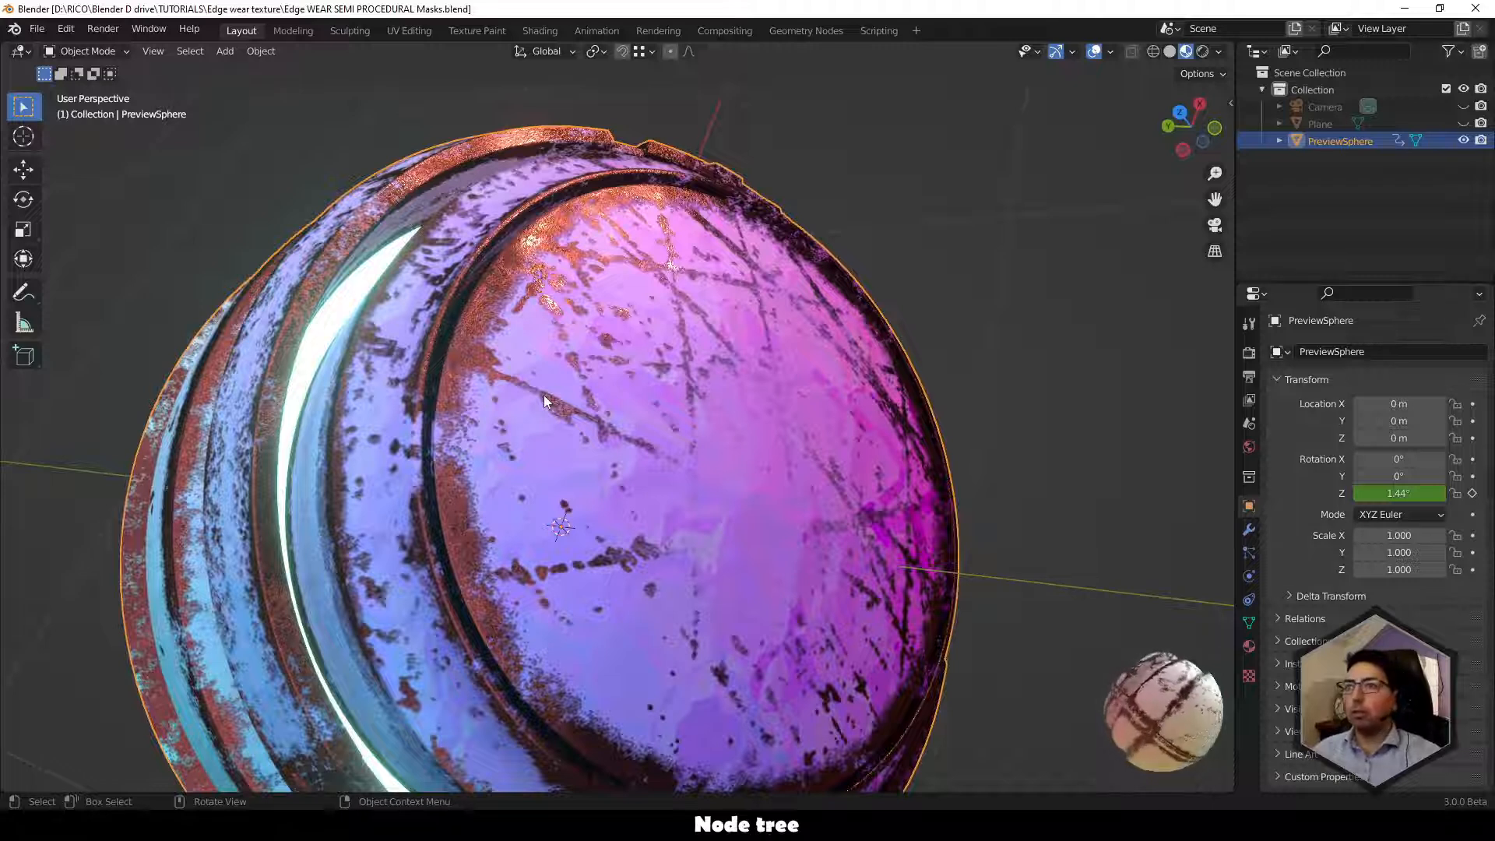
# Switch to the browser and read the Edge Masks product page on Gumroad, including its description of the 12 mask groups.
pyautogui.moveTo(599, 825)
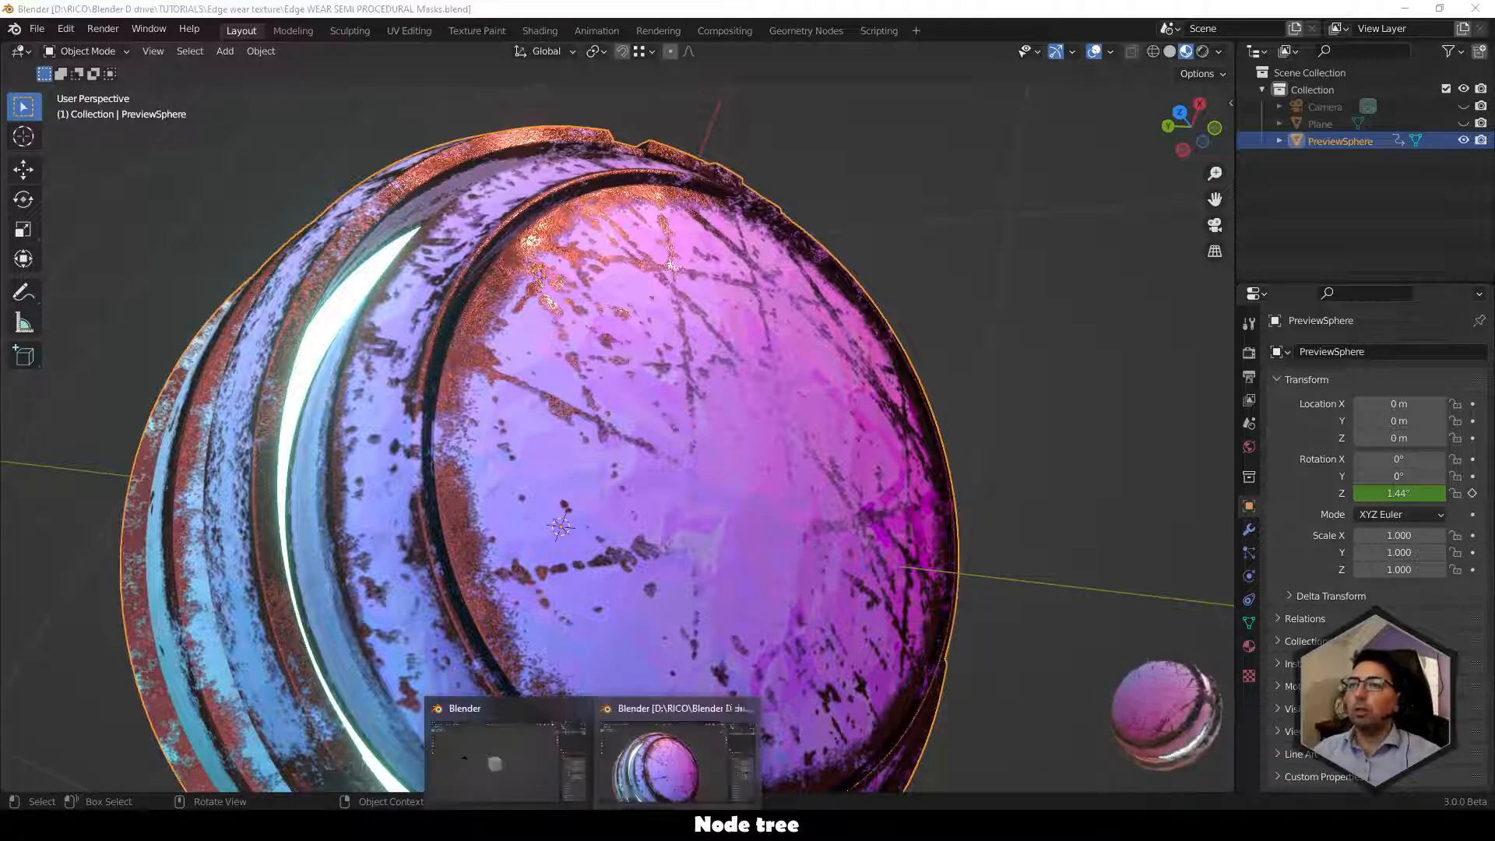
pyautogui.click(506, 757)
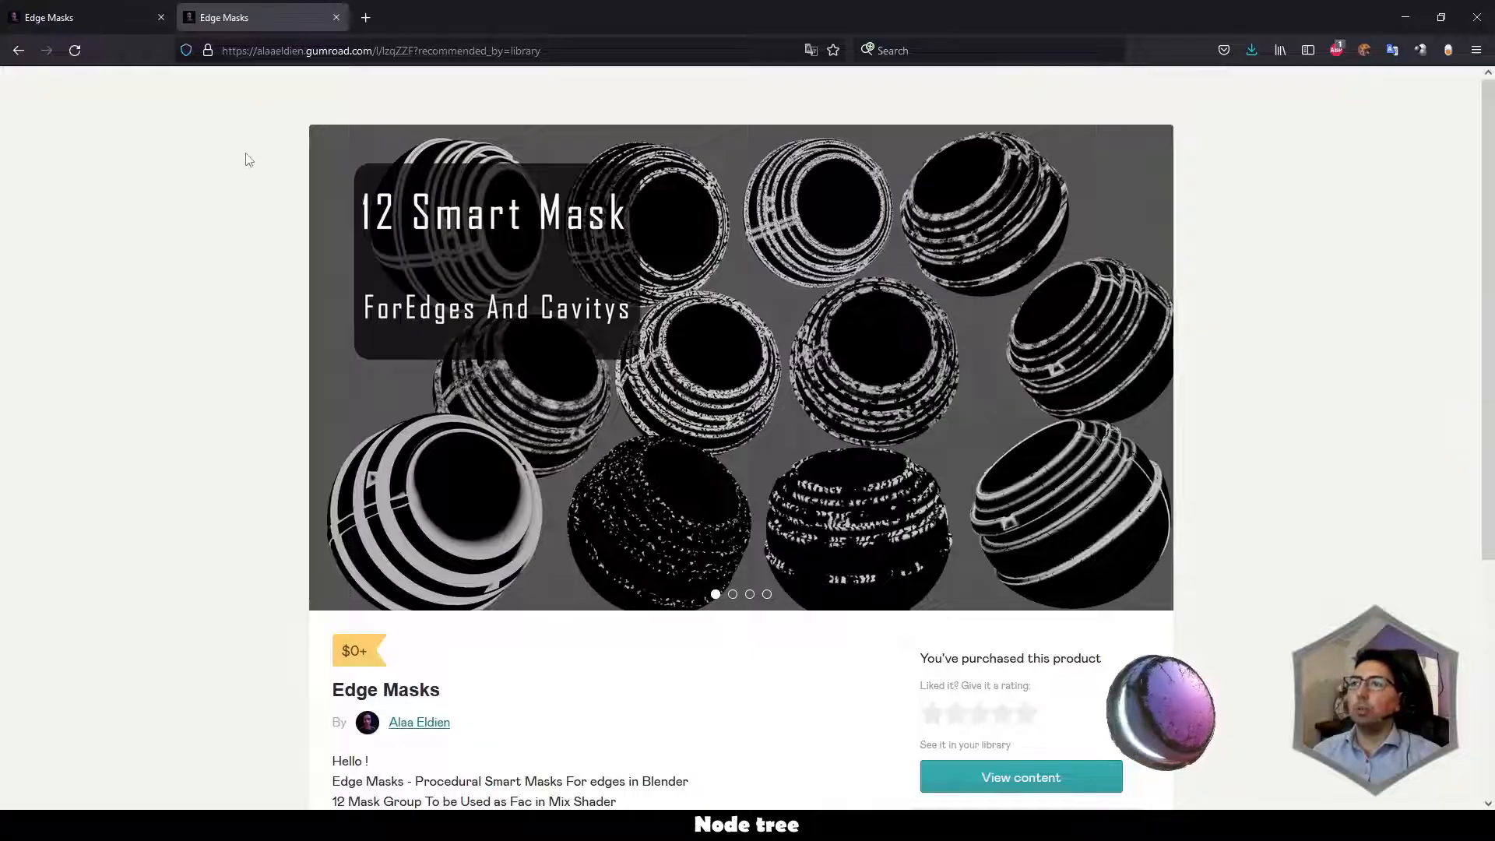
pyautogui.scroll(-3, 237, 291)
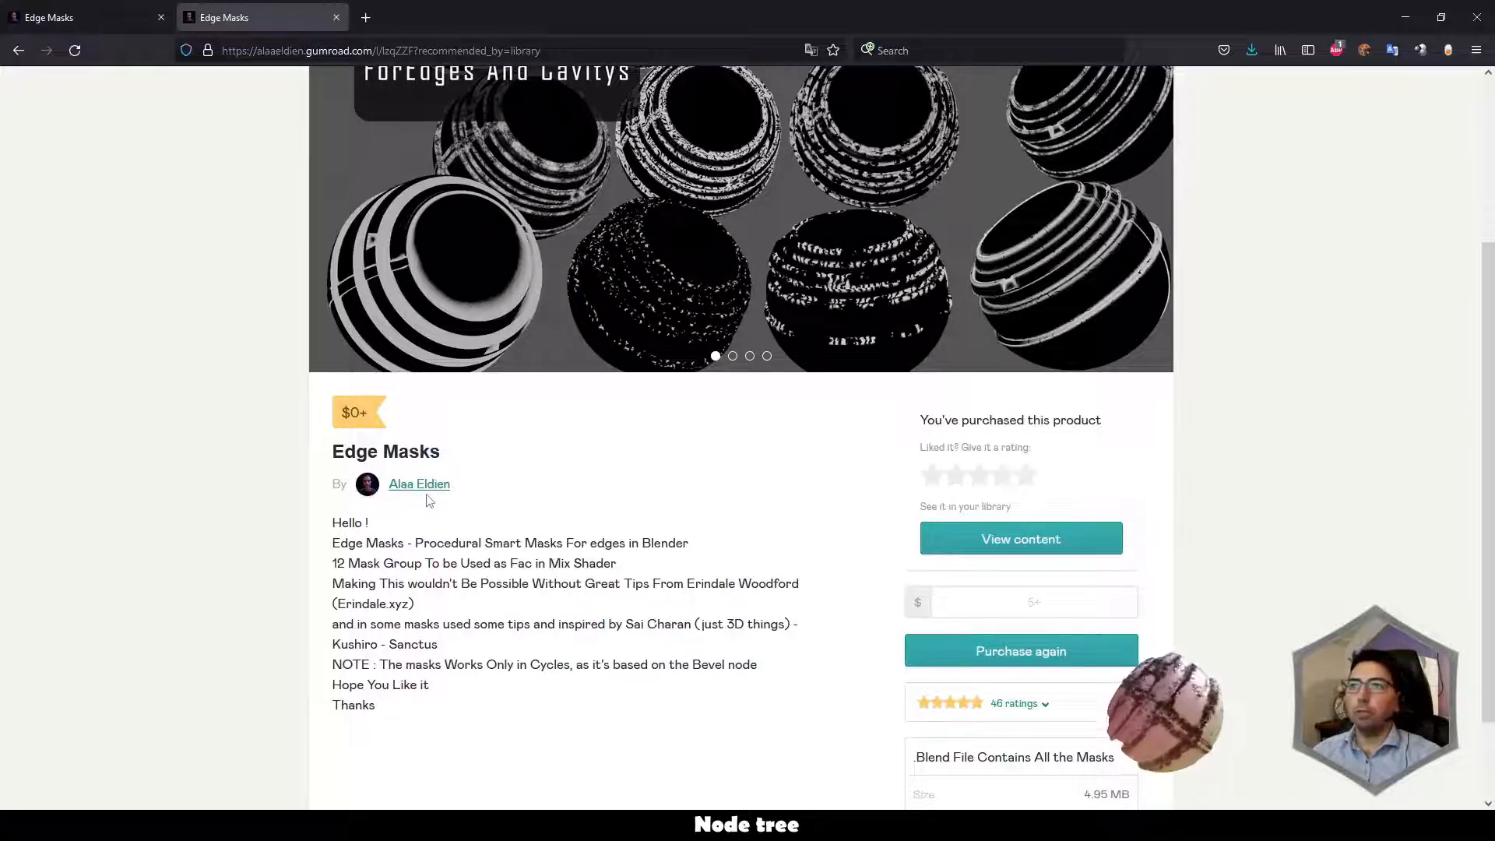
pyautogui.scroll(3, 429, 501)
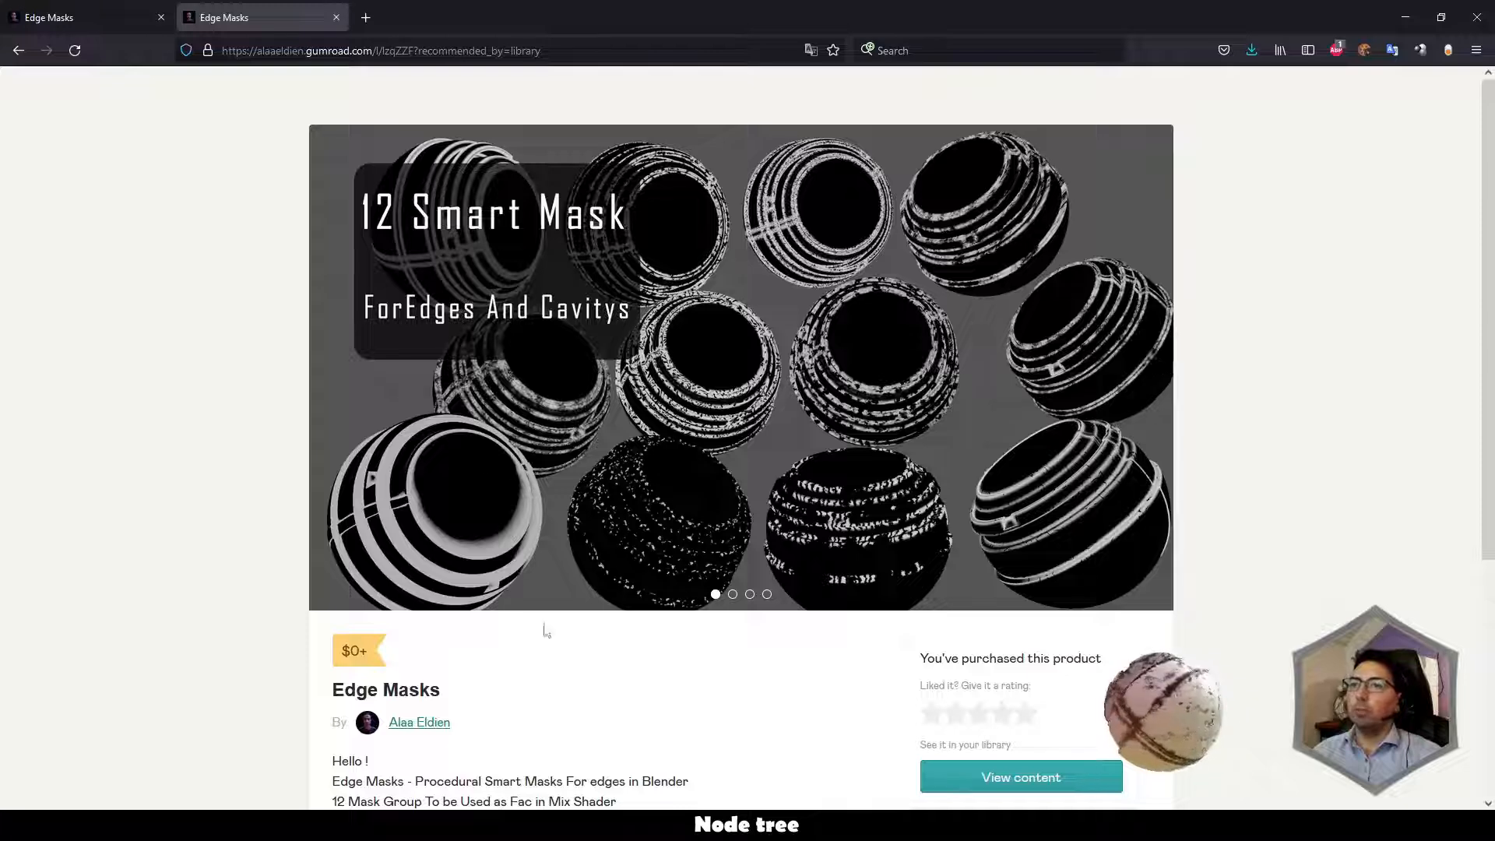
pyautogui.scroll(-3, 545, 627)
pyautogui.scroll(-1, 806, 541)
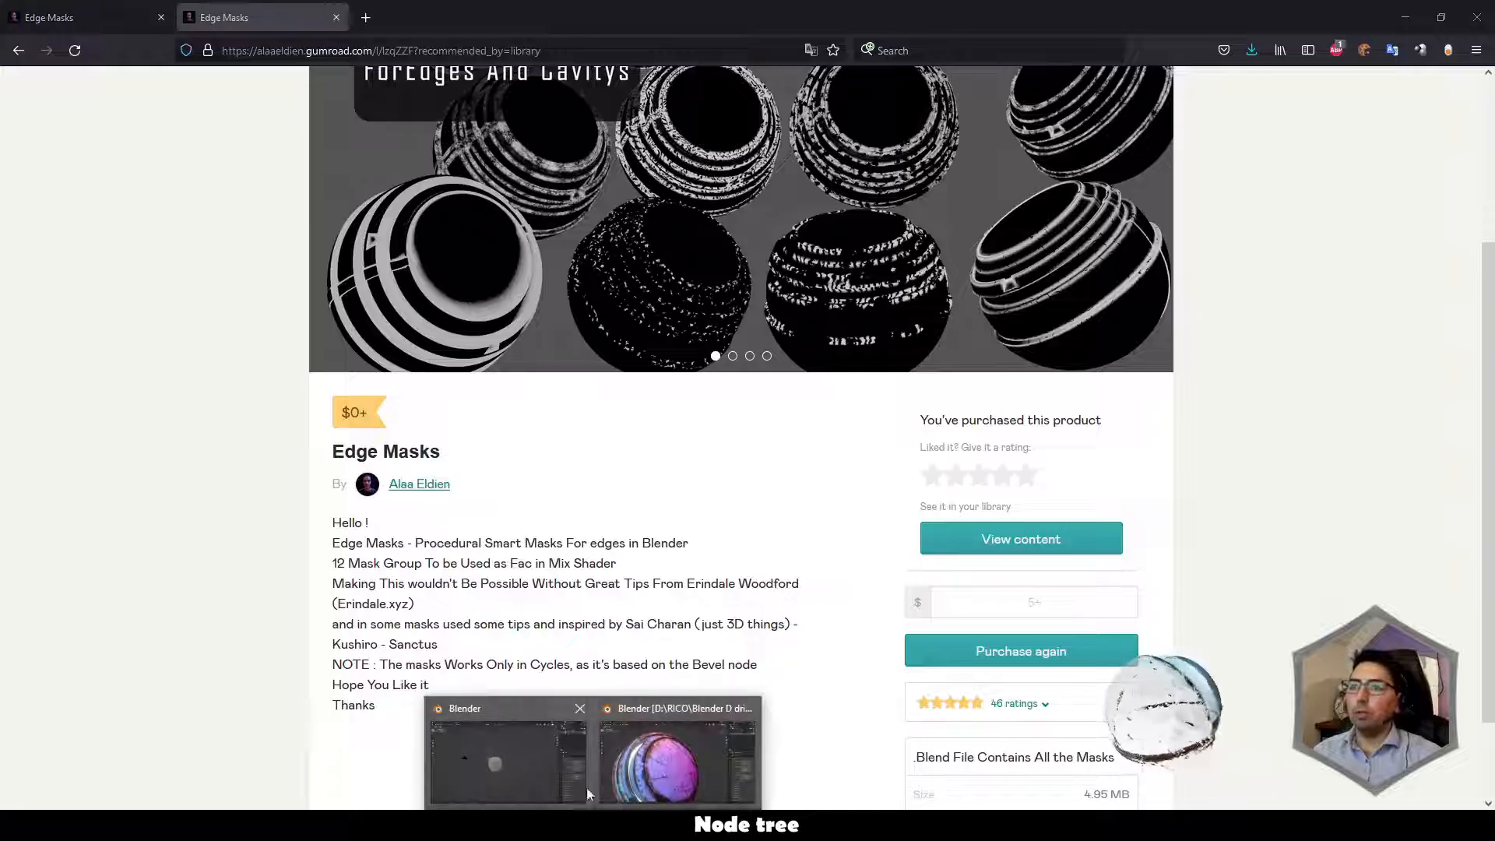
# Switch to the second Blender window with the default cube and open Edge Masks.blend from the EdgeWear folder.
pyautogui.click(539, 762)
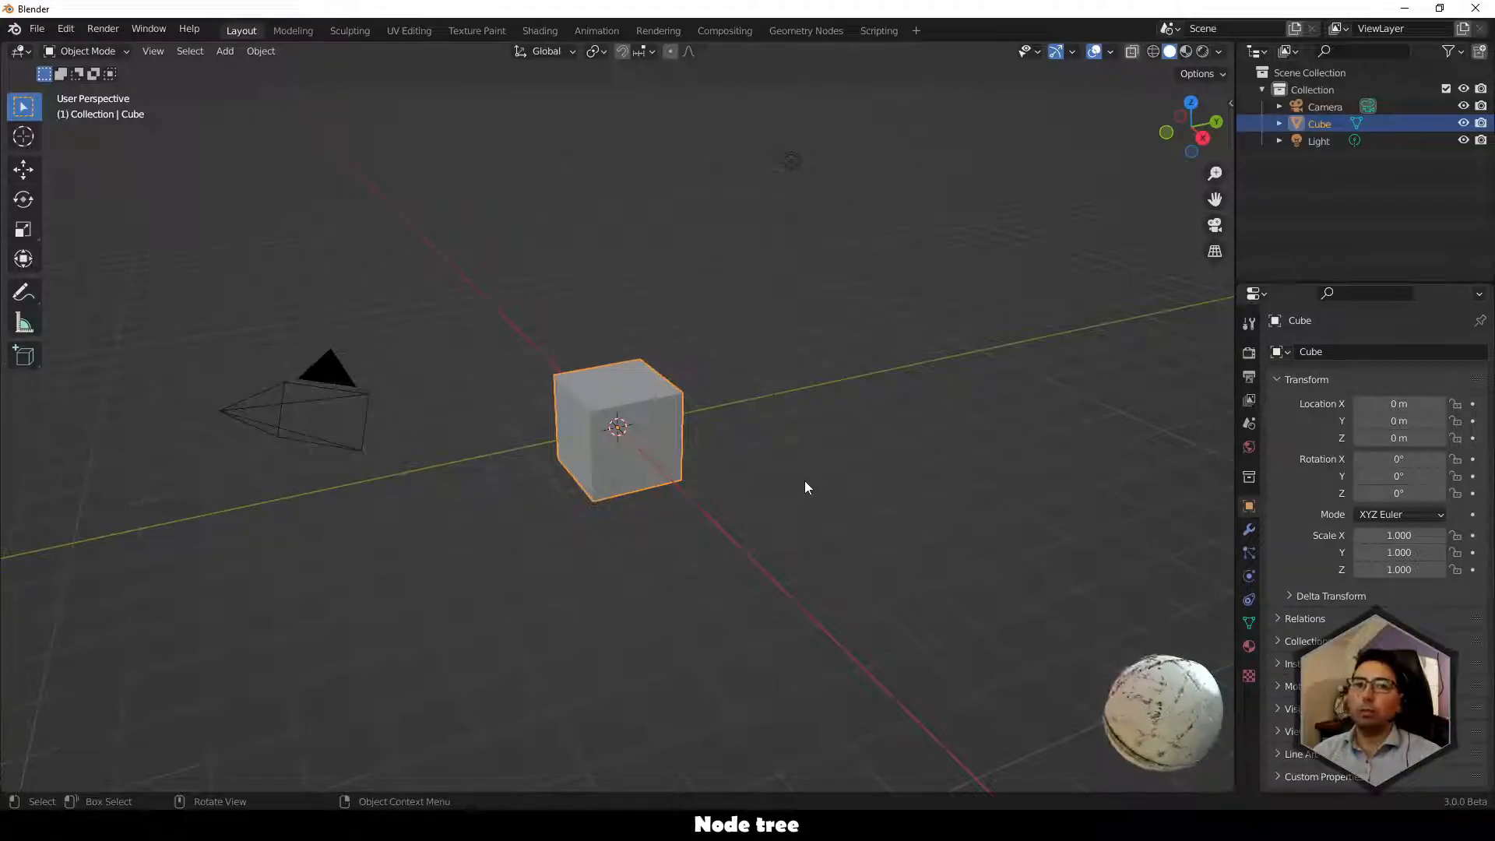
pyautogui.click(41, 36)
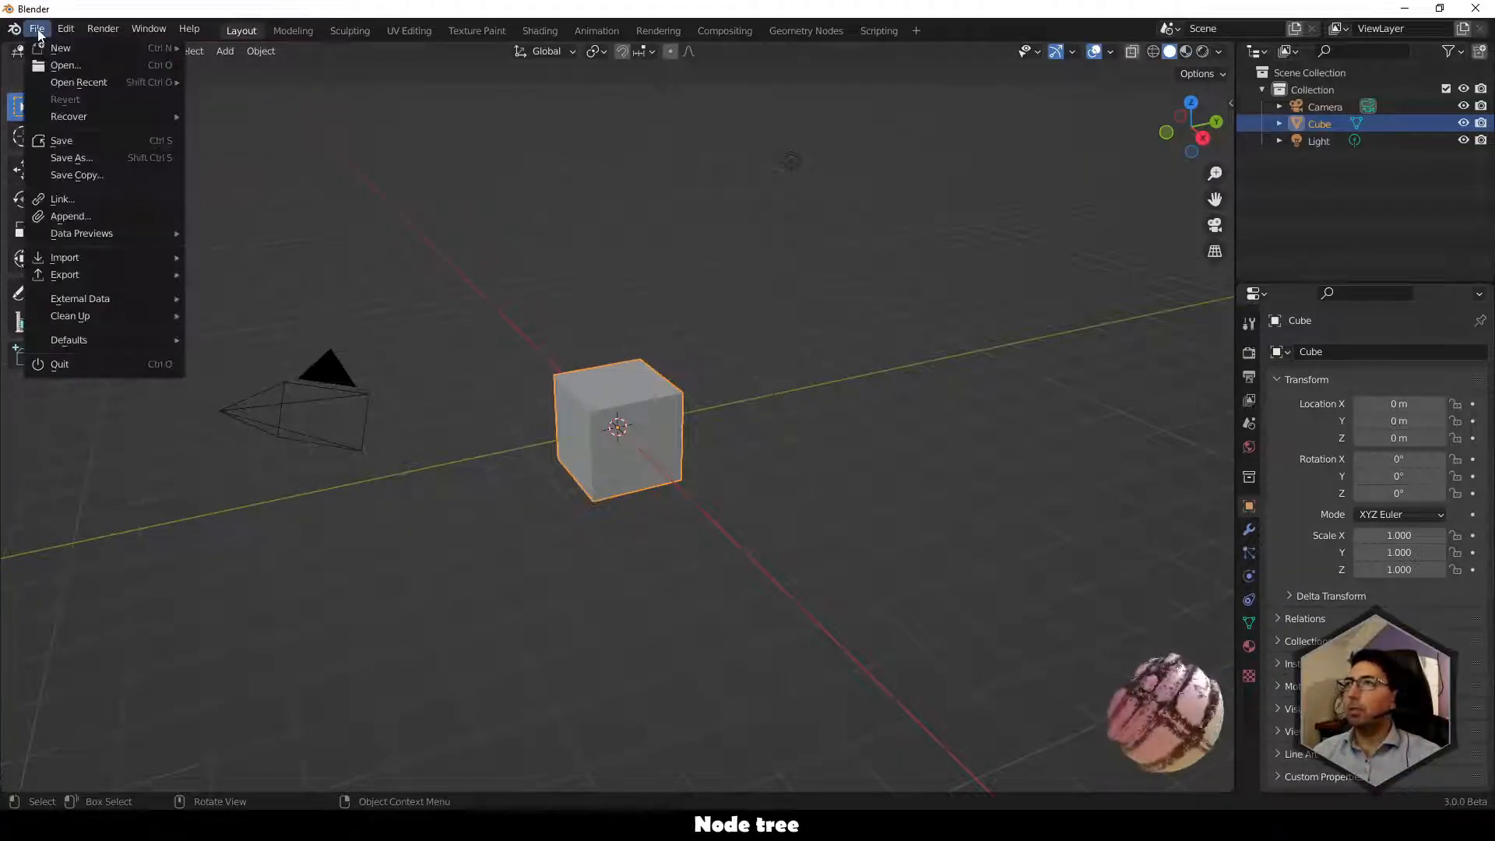
pyautogui.click(65, 68)
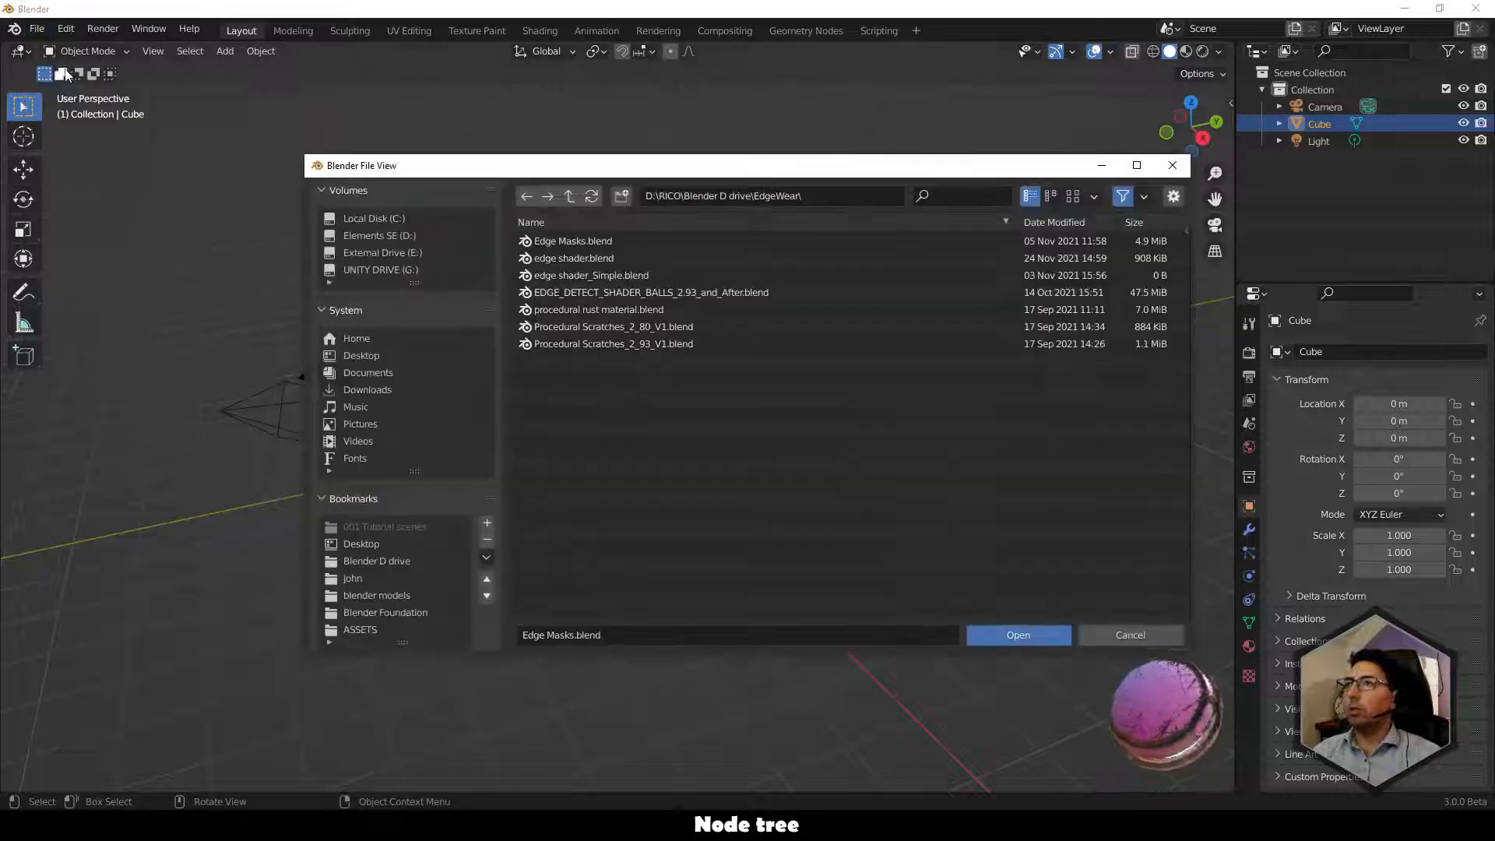
pyautogui.click(568, 241)
pyautogui.click(1017, 635)
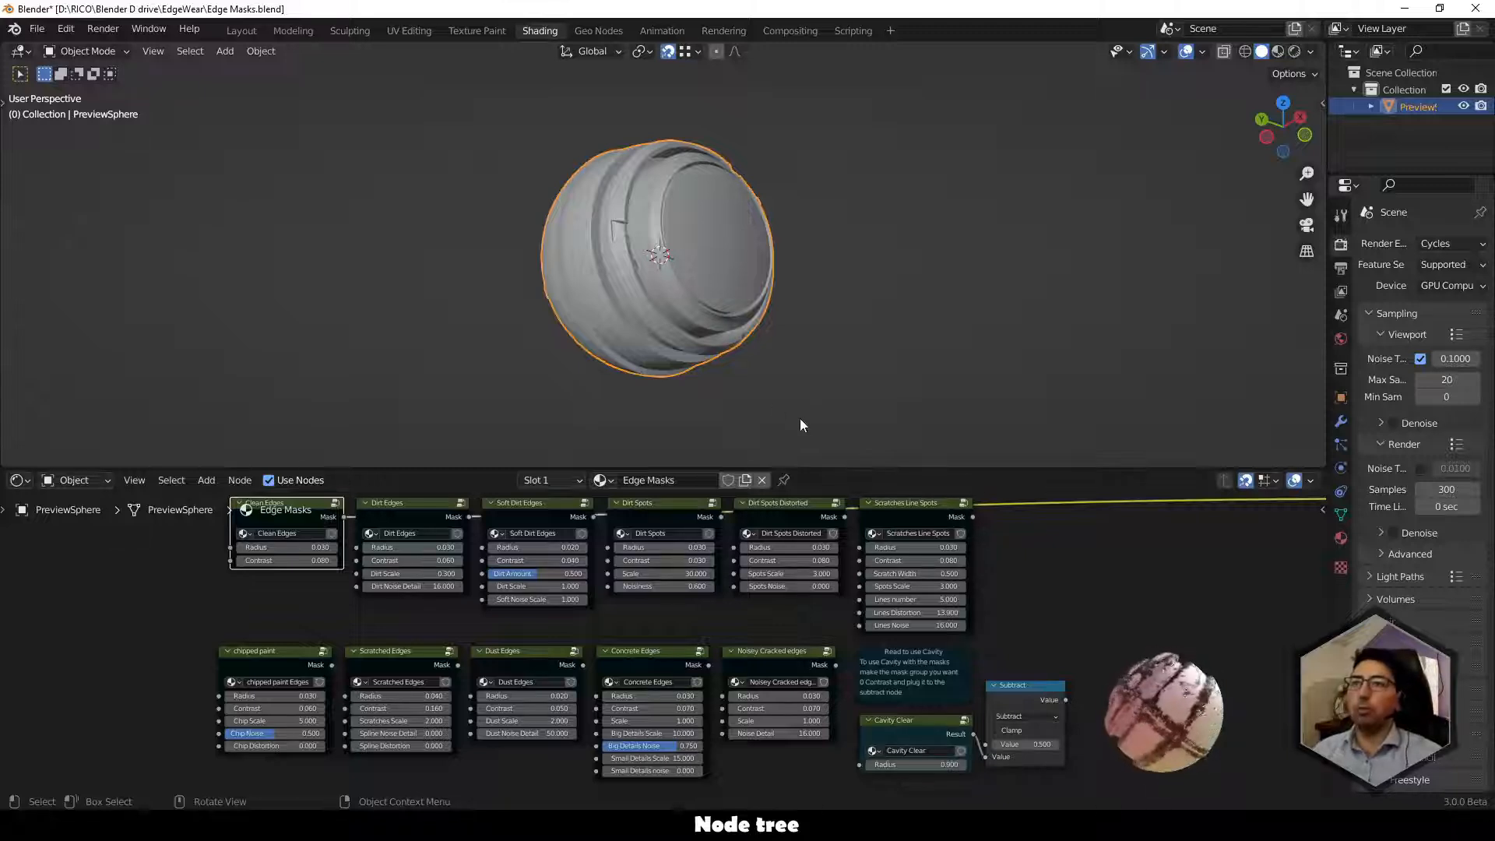
# Show the preview sphere in rendered shading, and enlarge the node editor and the render properties area.
pyautogui.click(1278, 52)
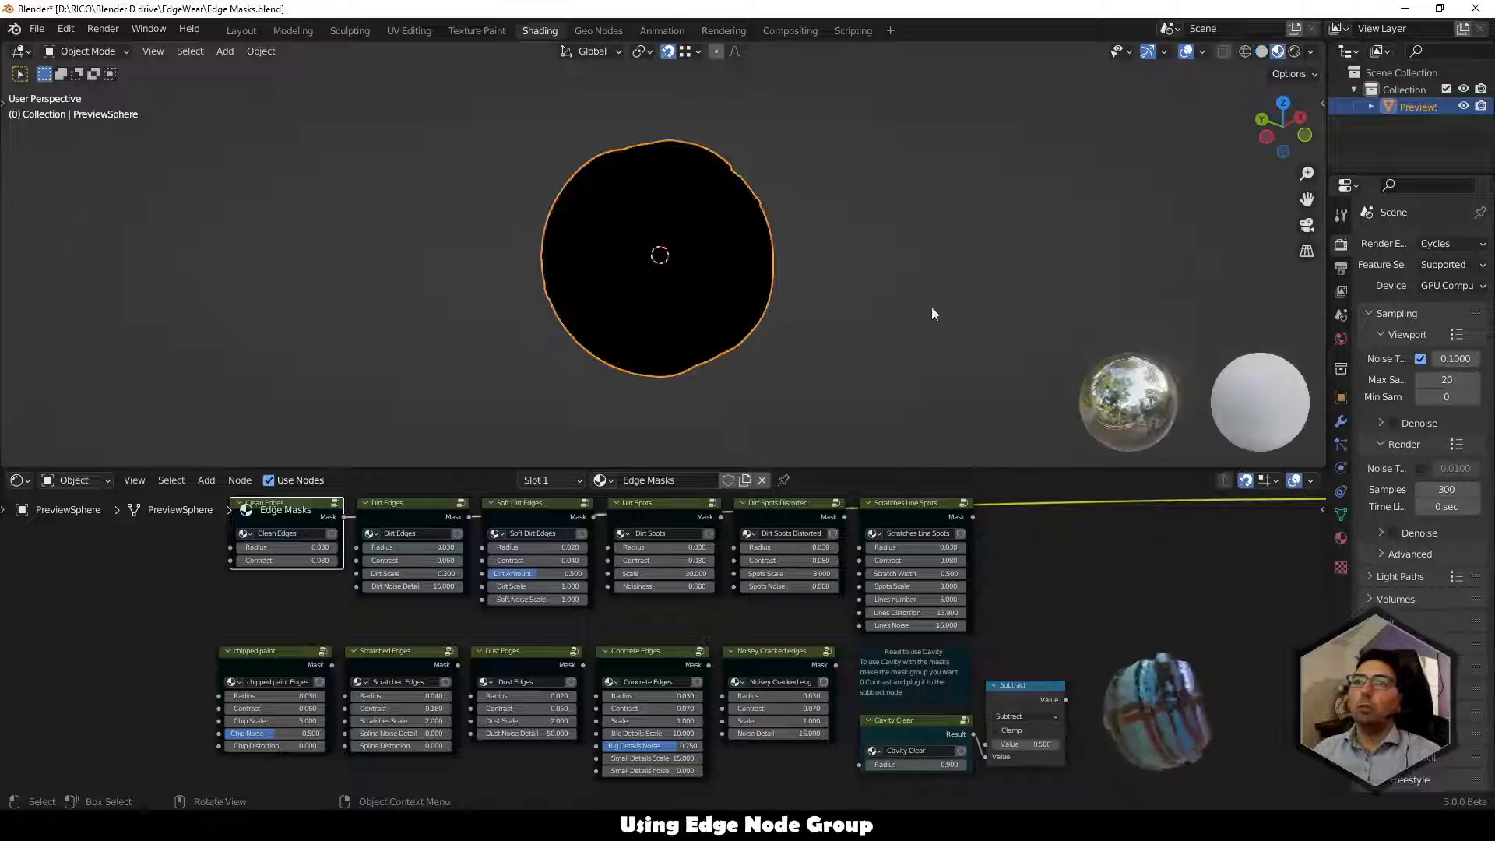
pyautogui.moveTo(862, 469); pyautogui.dragTo(870, 343)
pyautogui.moveTo(760, 550); pyautogui.dragTo(797, 622, button='middle')
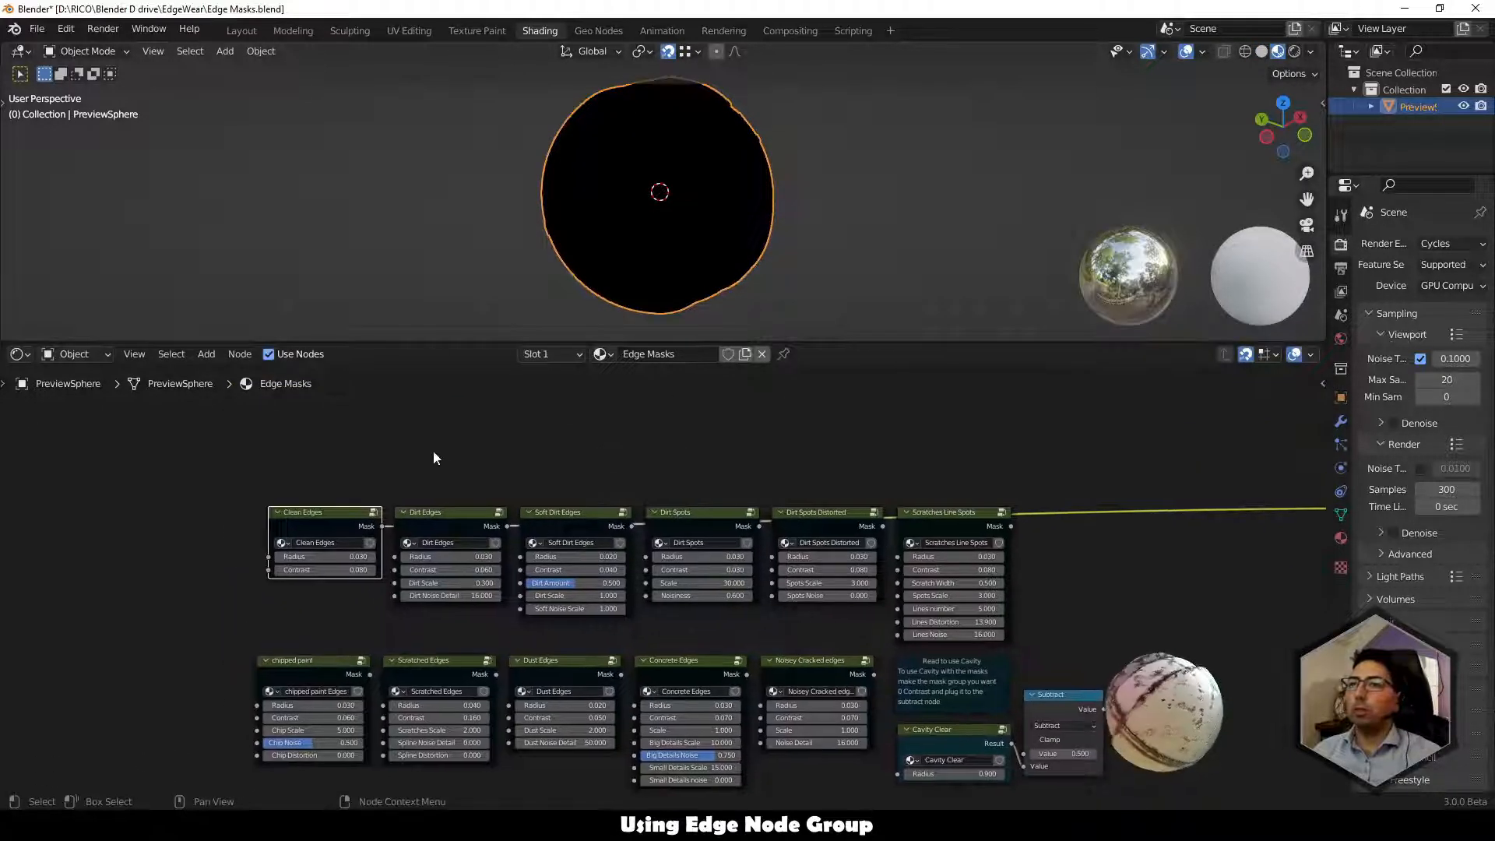
pyautogui.click(1294, 51)
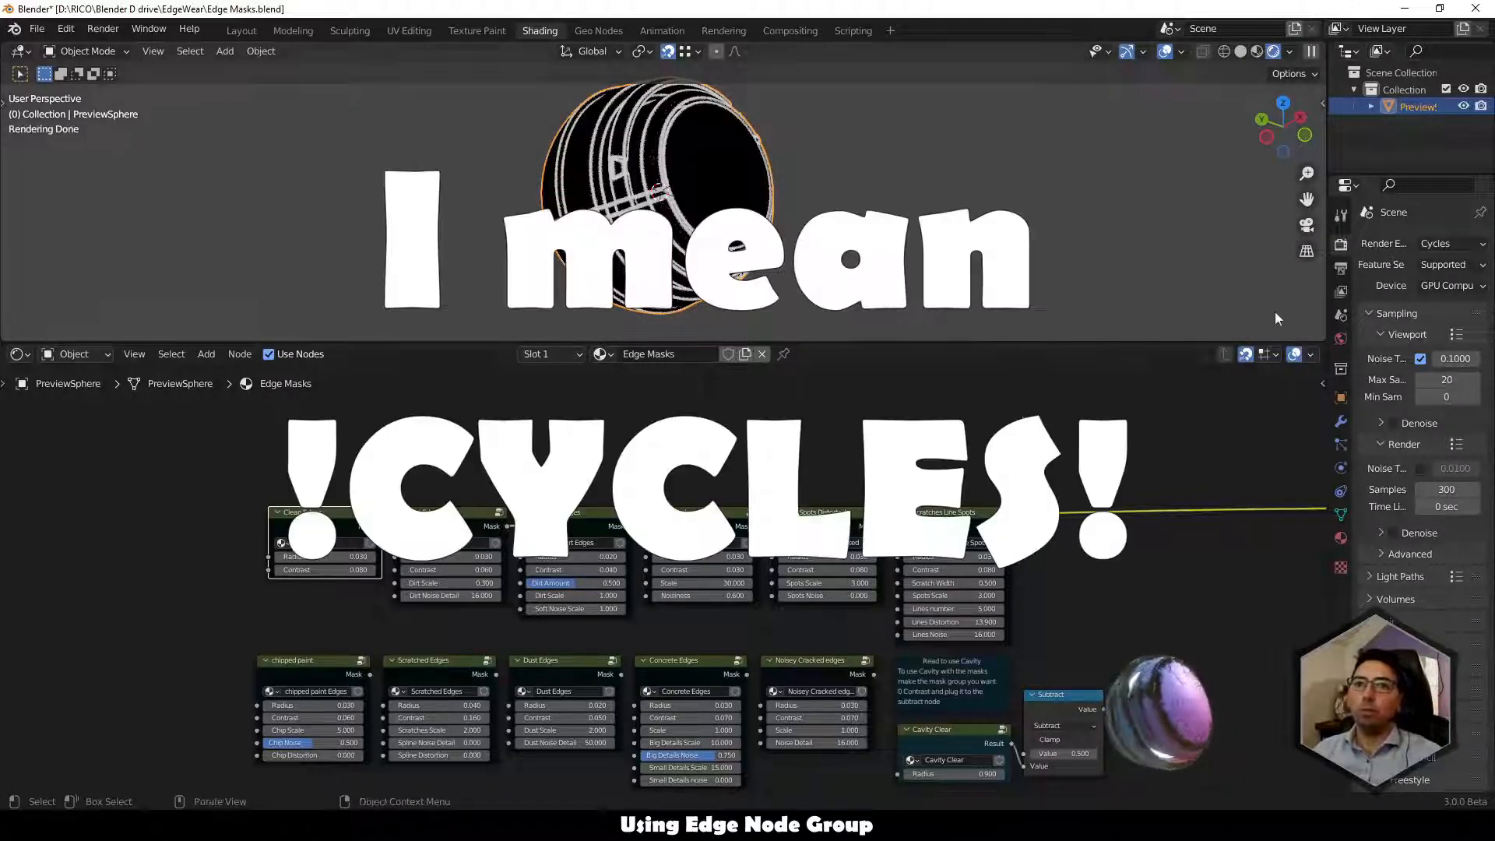
pyautogui.moveTo(1326, 267); pyautogui.dragTo(1230, 281)
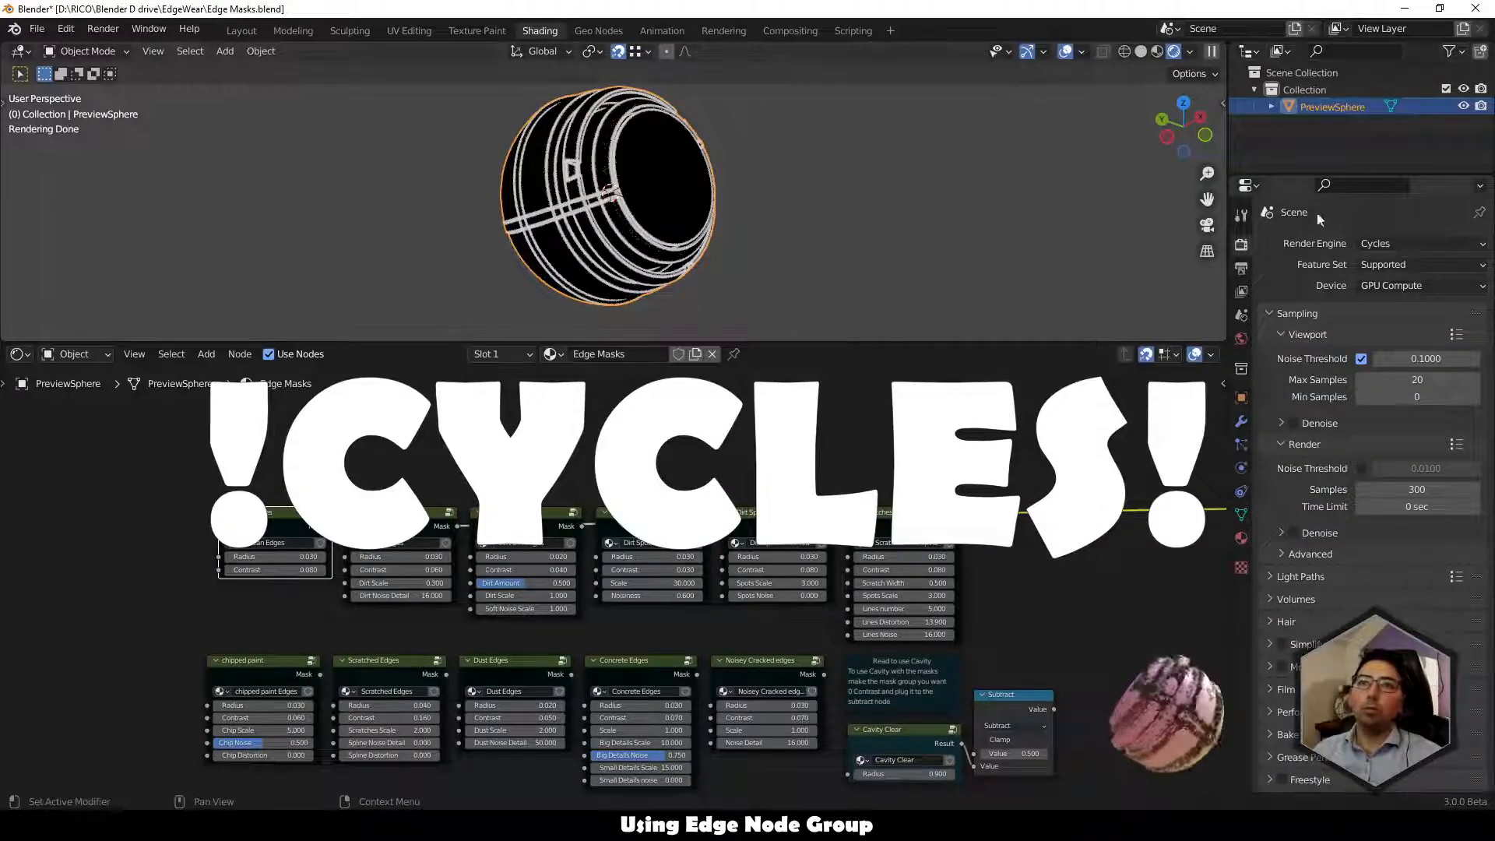
# Switch the render engine to Eevee to check the edge mask there, and set it back to Cycles.
pyautogui.click(1372, 246)
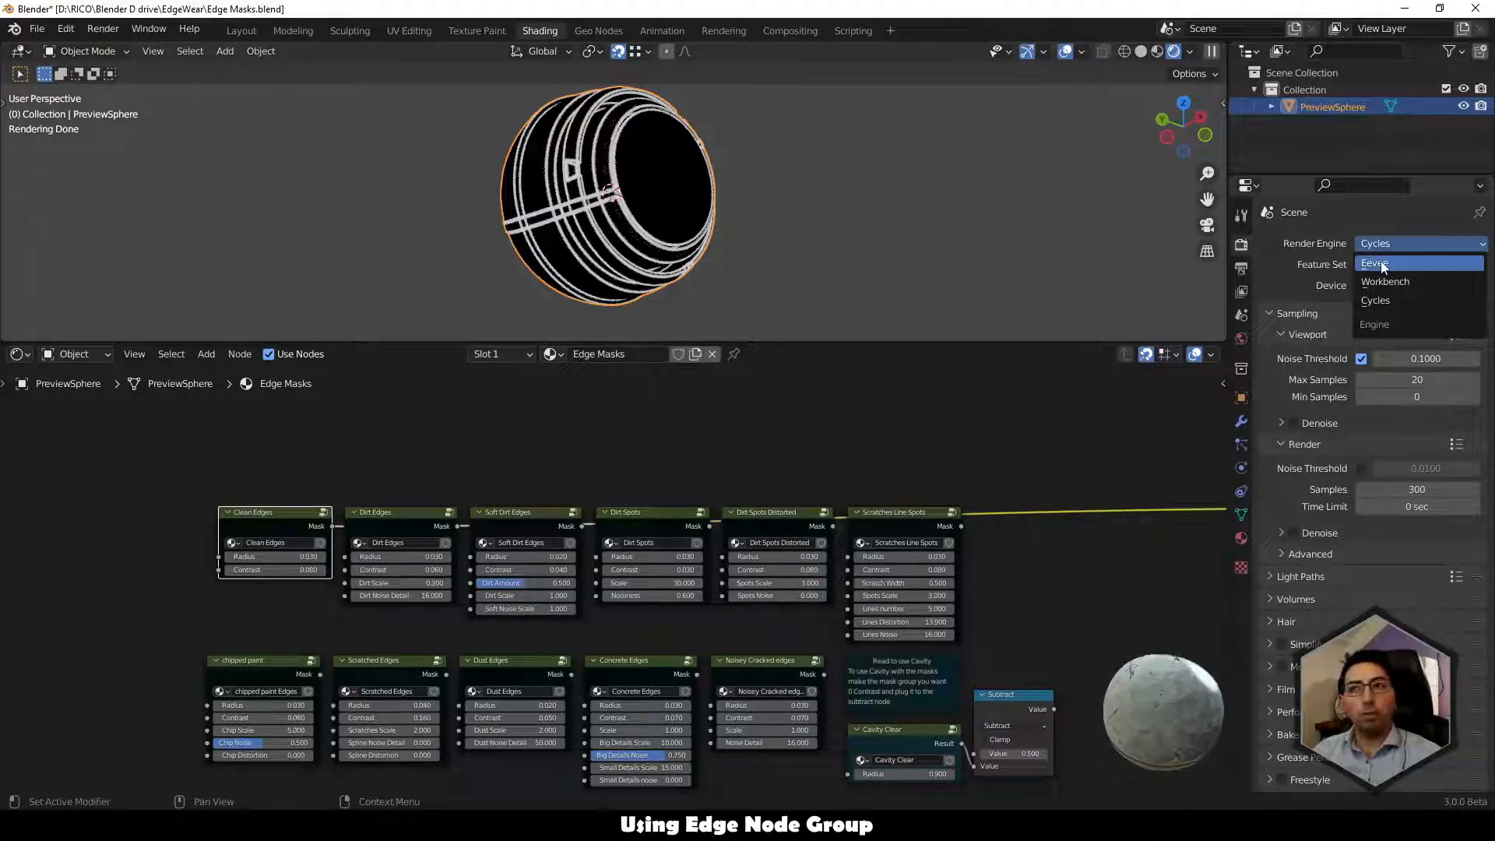
pyautogui.click(1383, 267)
pyautogui.click(1365, 244)
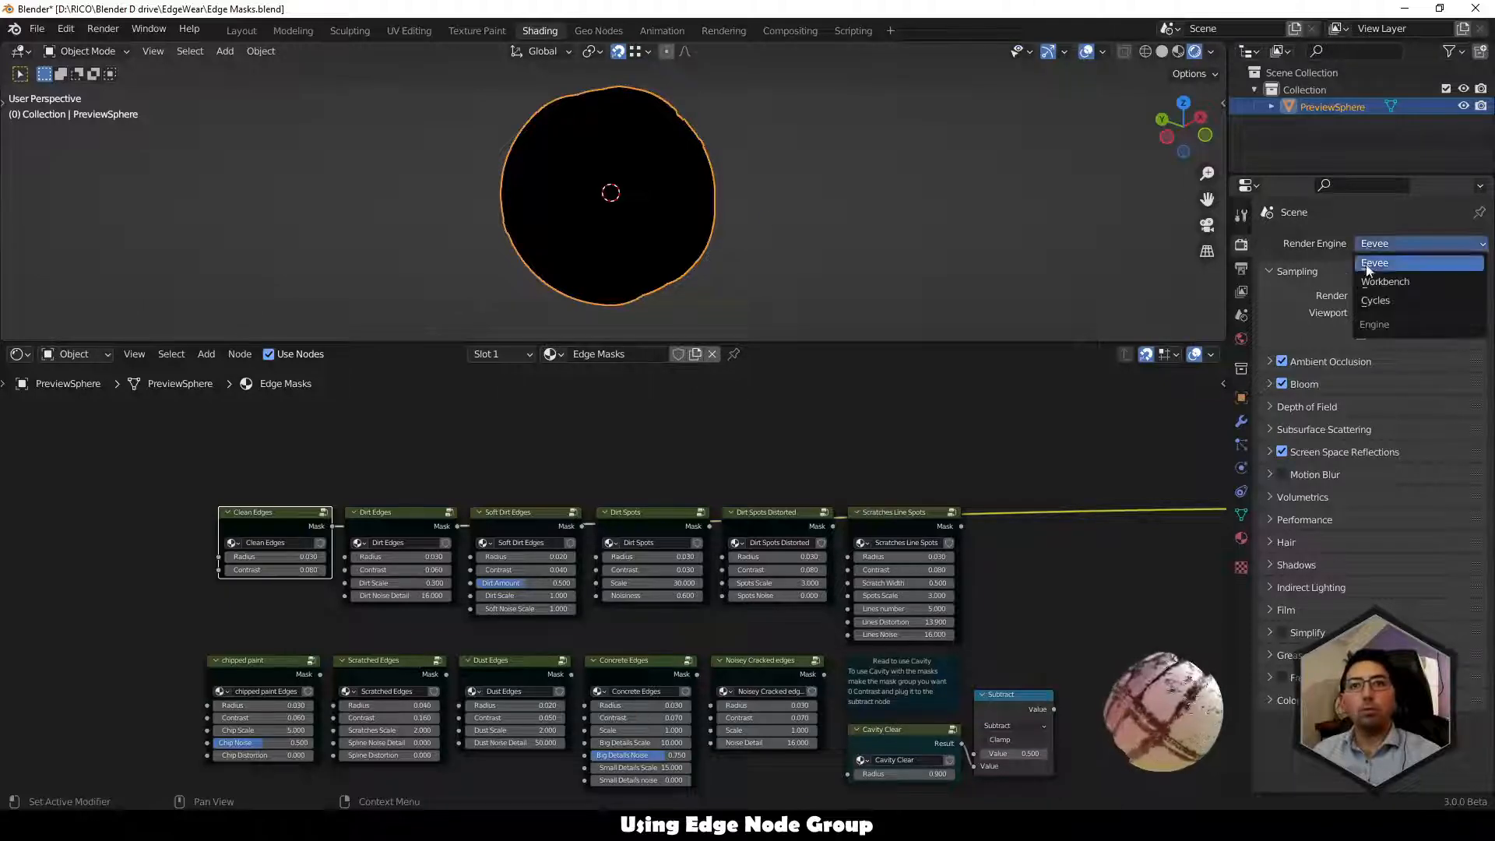
pyautogui.click(1371, 298)
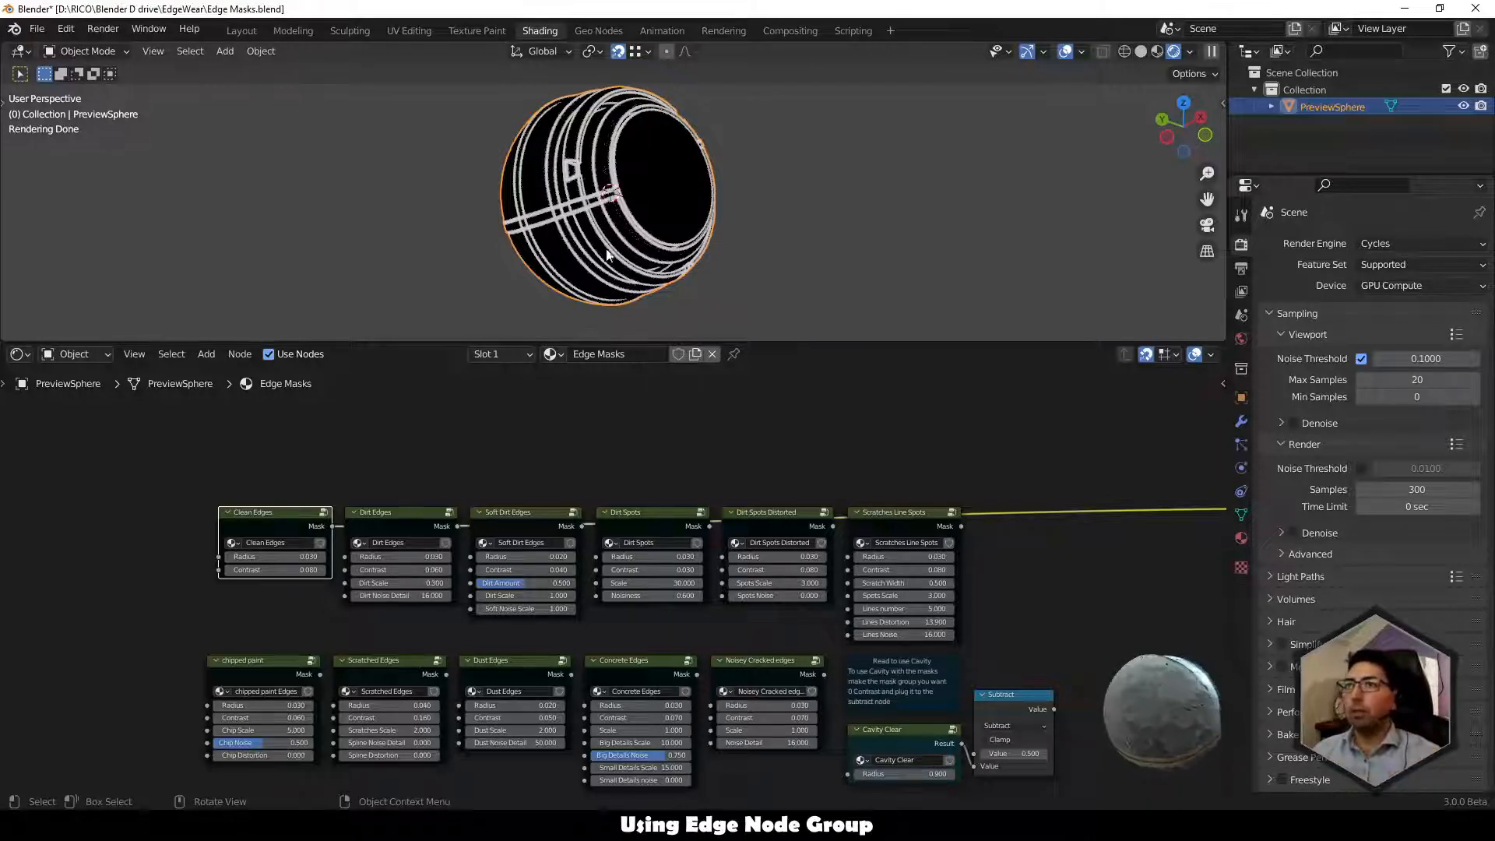
# Get a close view of the sphere's edges and preview the Dirt Edges node group's mask on it.
pyautogui.scroll(5, 618, 222)
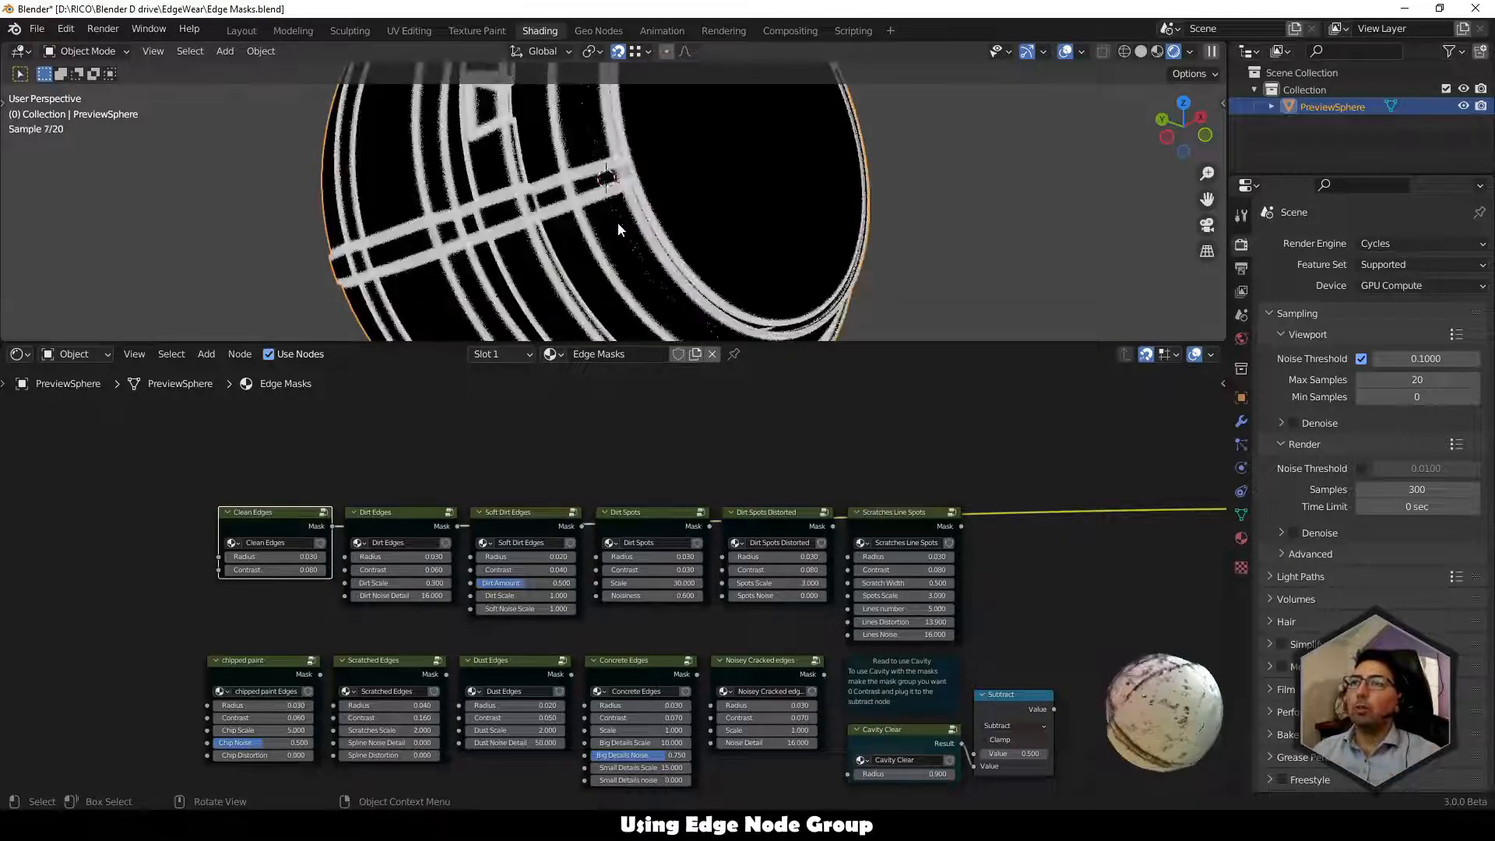
pyautogui.scroll(2, 618, 222)
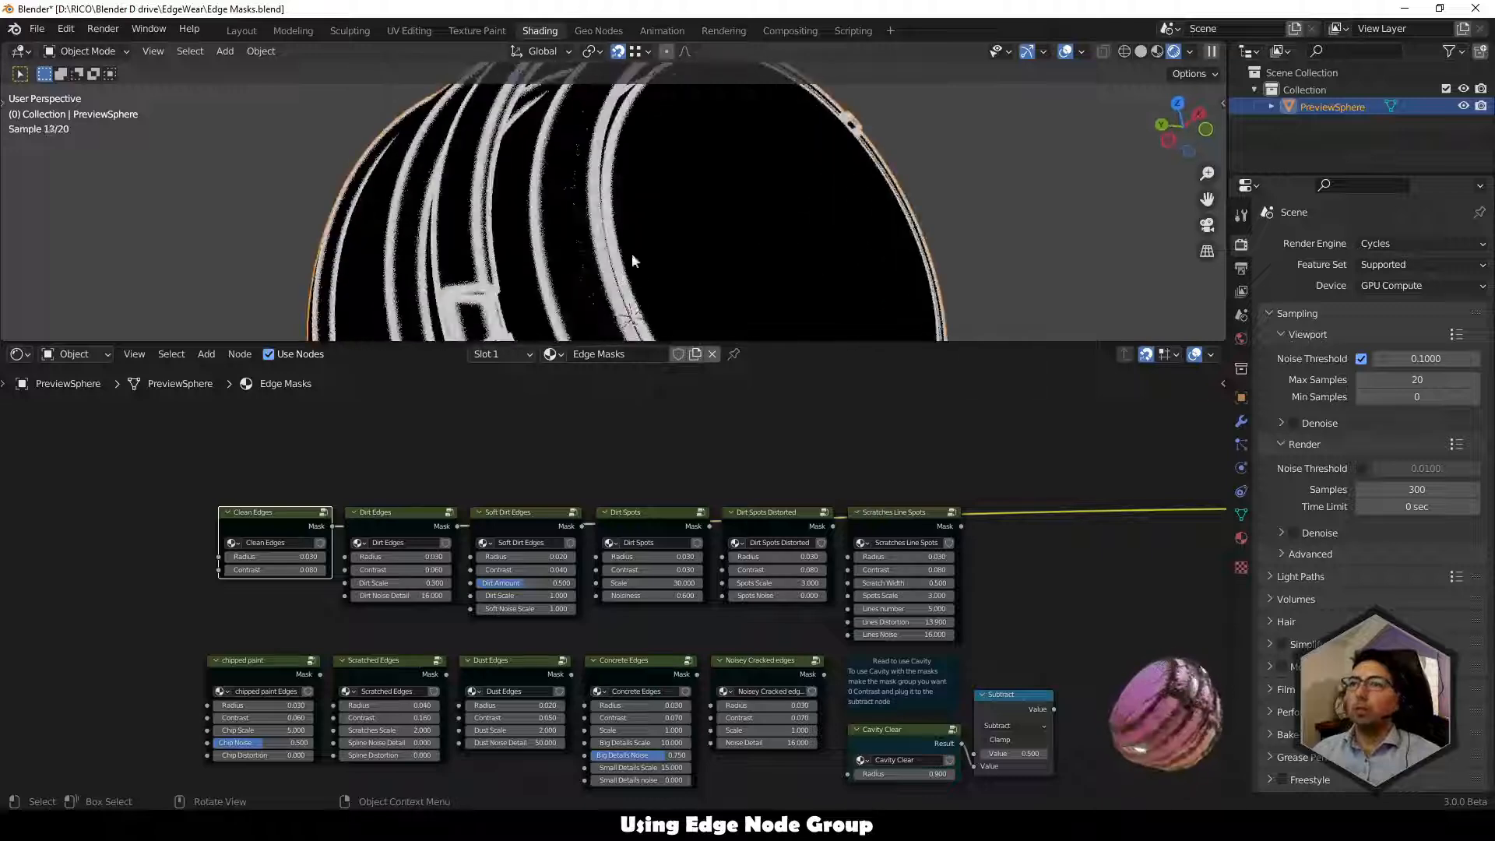
pyautogui.scroll(6, 285, 527)
pyautogui.moveTo(315, 436); pyautogui.dragTo(446, 509, button='middle')
pyautogui.keyDown('ctrl'); pyautogui.keyDown('shift'); pyautogui.click(447, 509); pyautogui.keyUp('shift'); pyautogui.keyUp('ctrl')
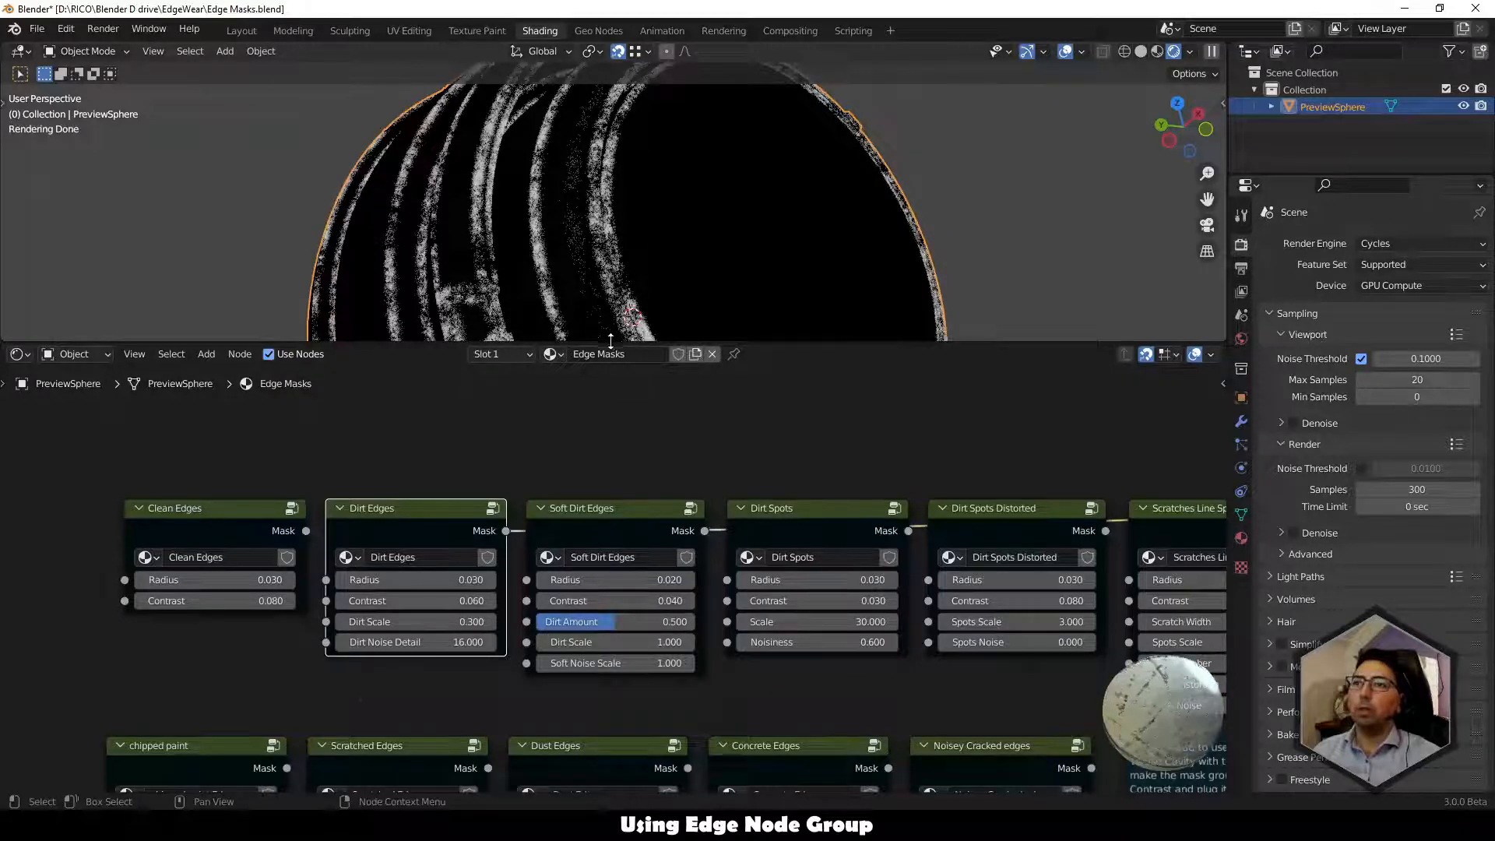
# Lift the Dirt Edges node above its row and set both its Radius and Contrast to 0.1.
pyautogui.moveTo(611, 341); pyautogui.dragTo(611, 433)
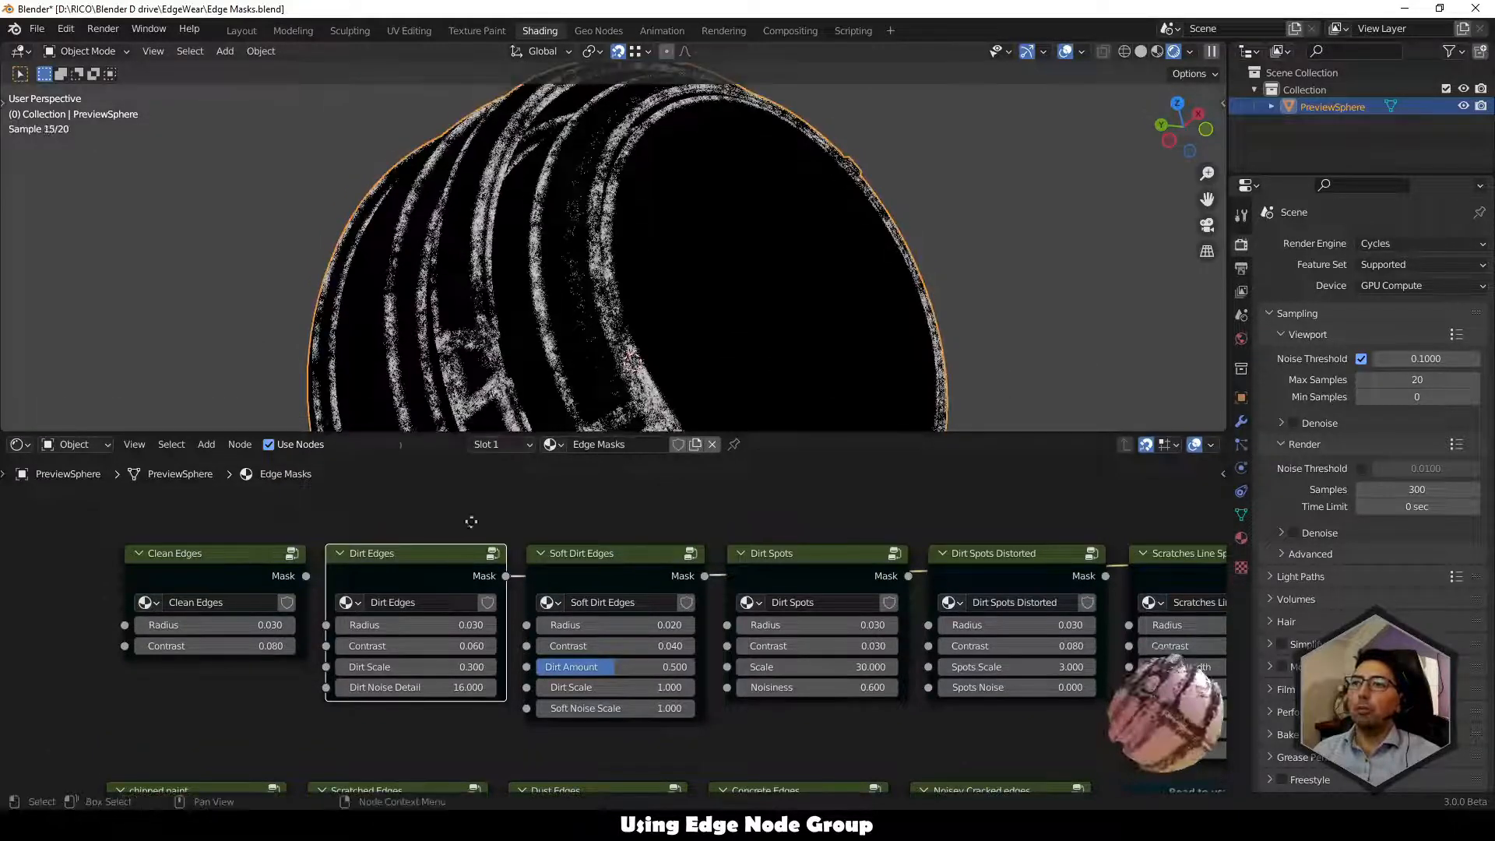
pyautogui.press('g')
pyautogui.click(487, 465)
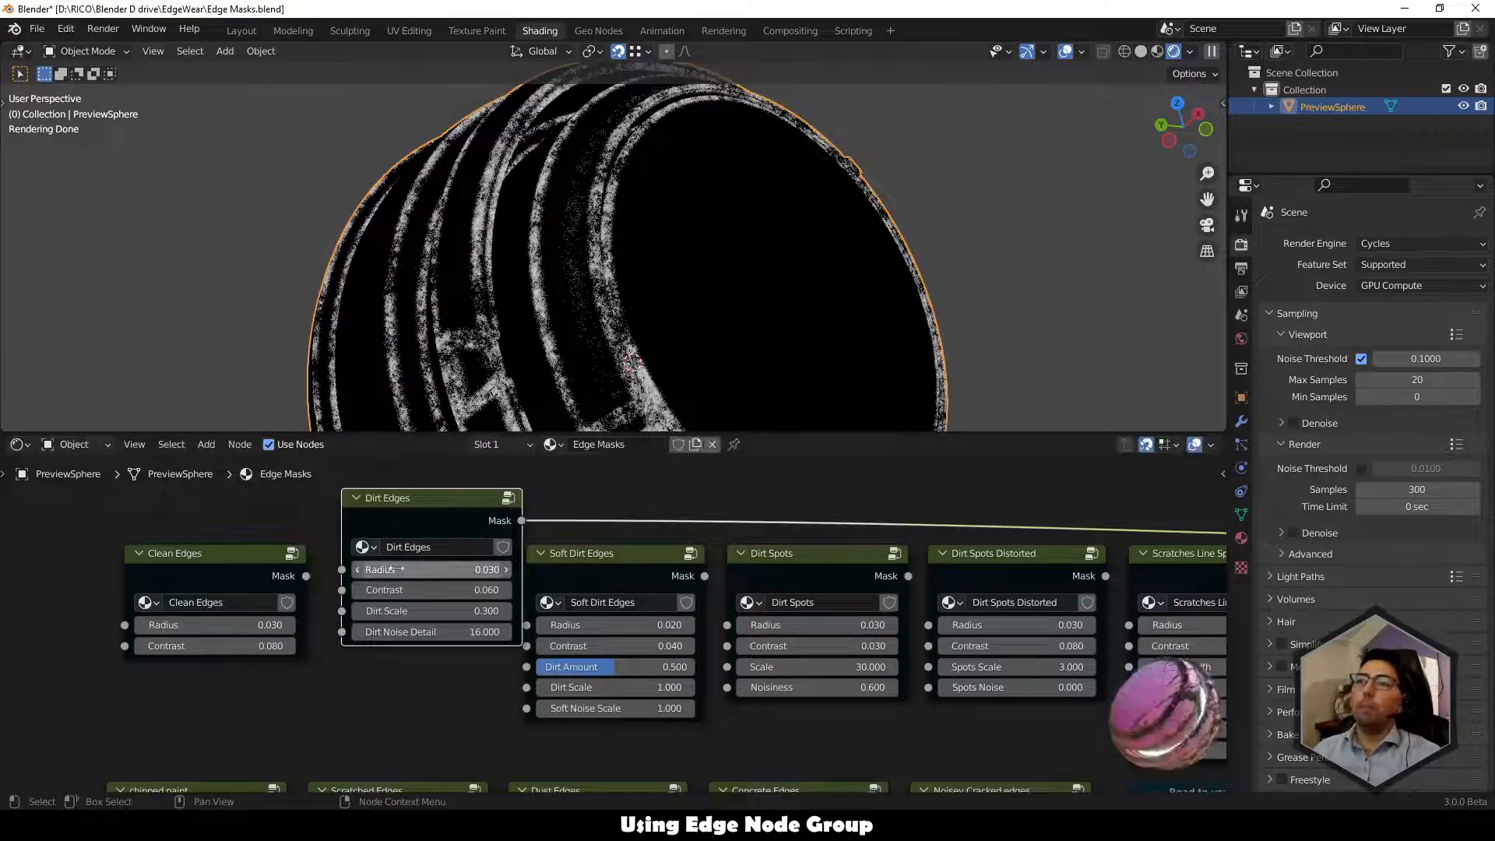
pyautogui.click(462, 571)
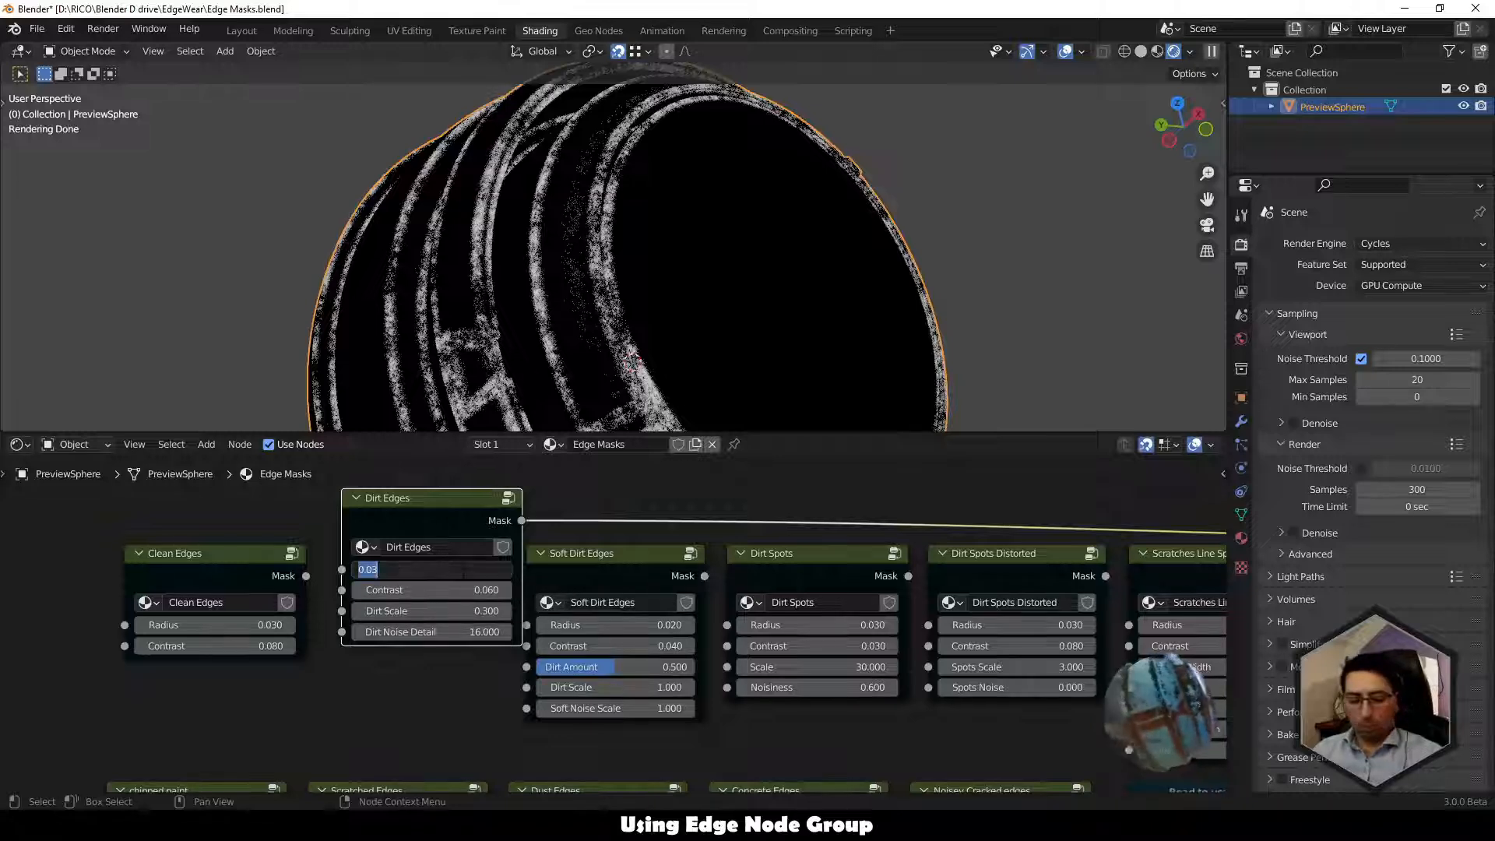
pyautogui.write('0.1')
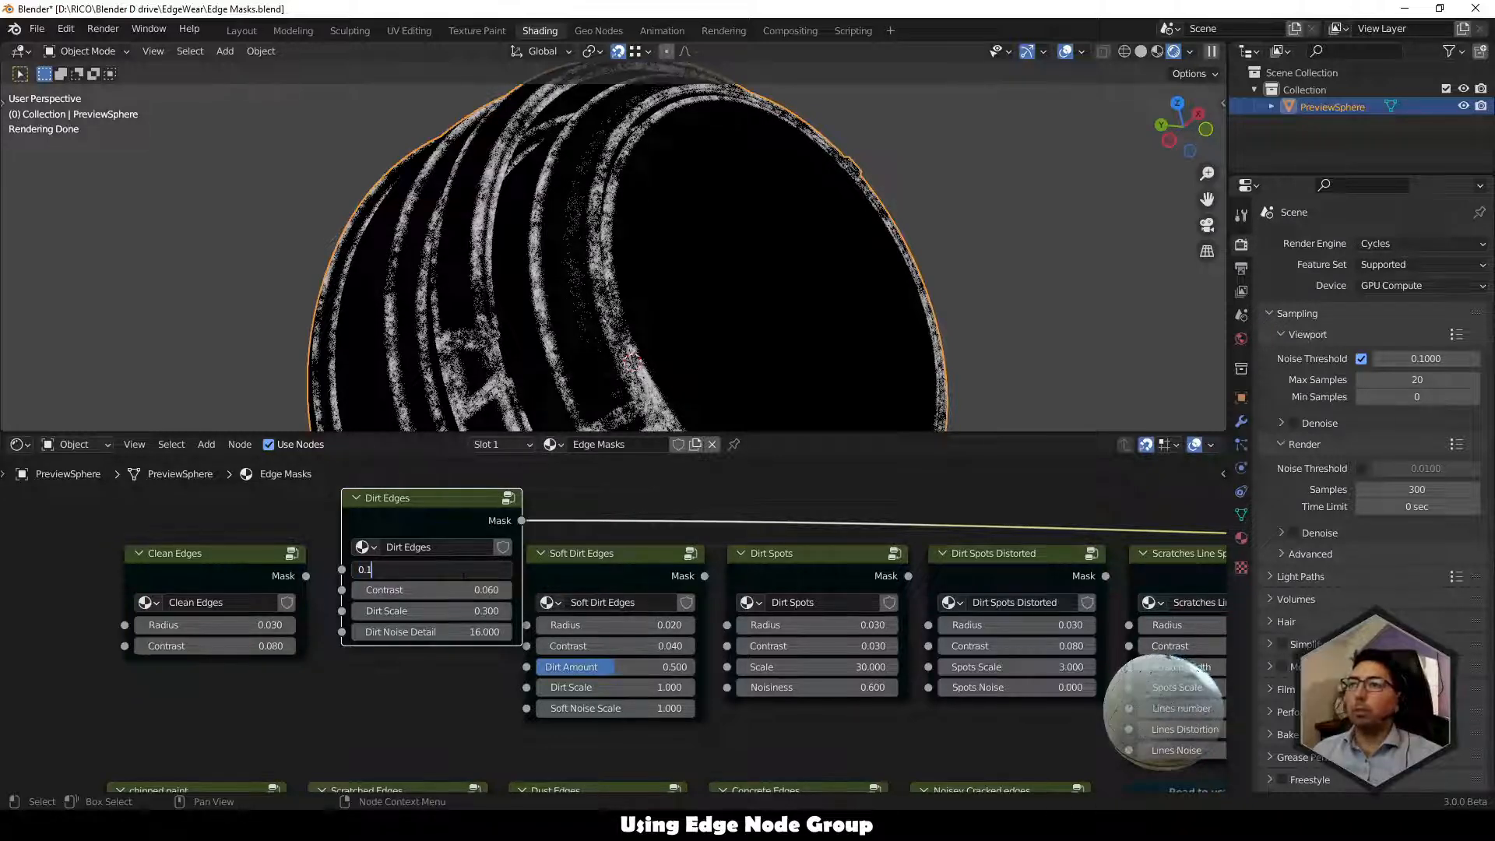
pyautogui.press('Return')
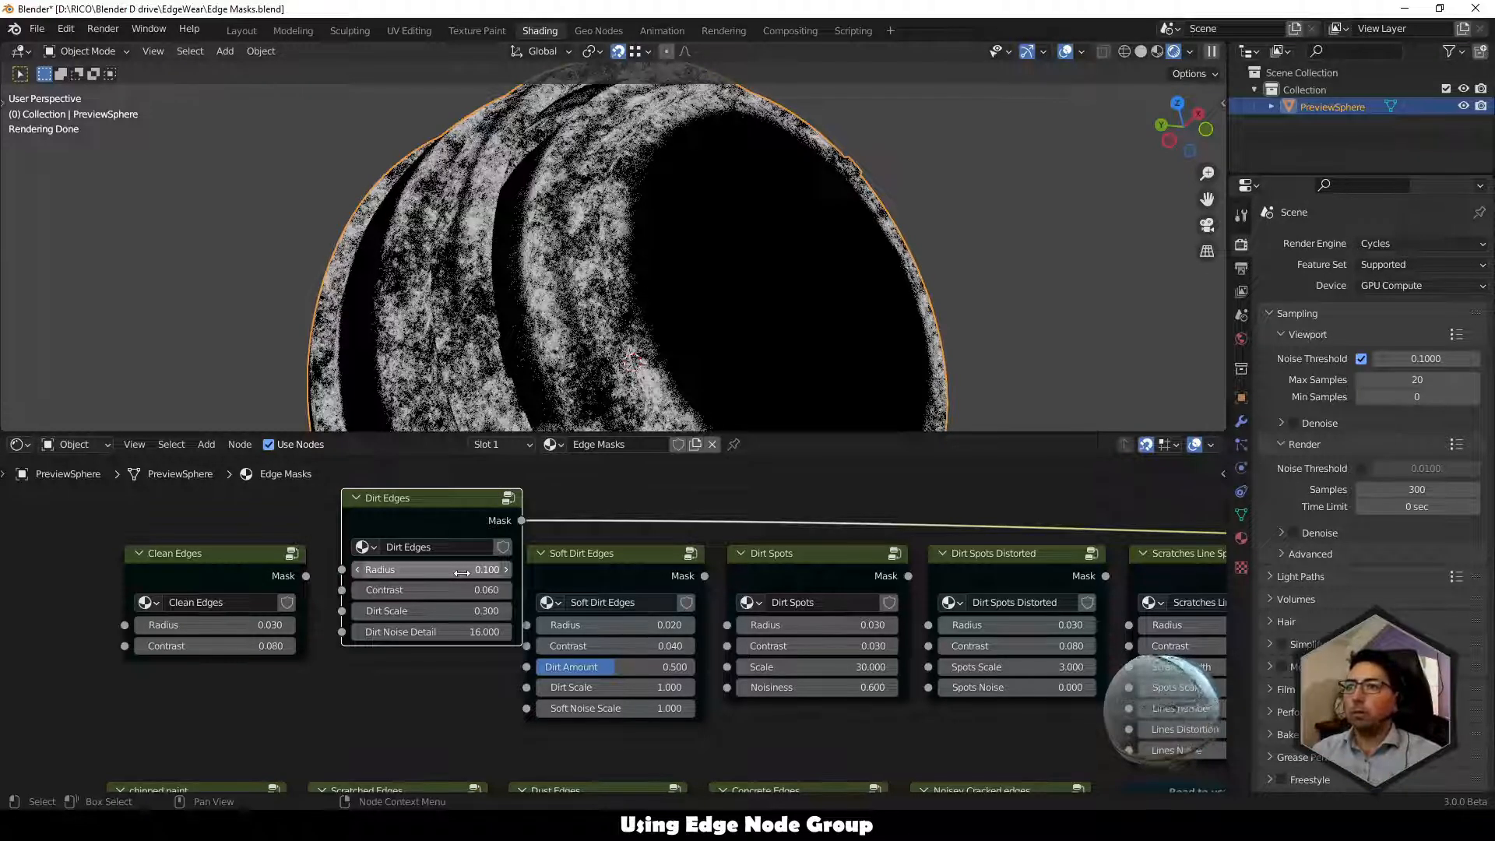
pyautogui.click(464, 594)
pyautogui.write('0.1')
pyautogui.press('Return')
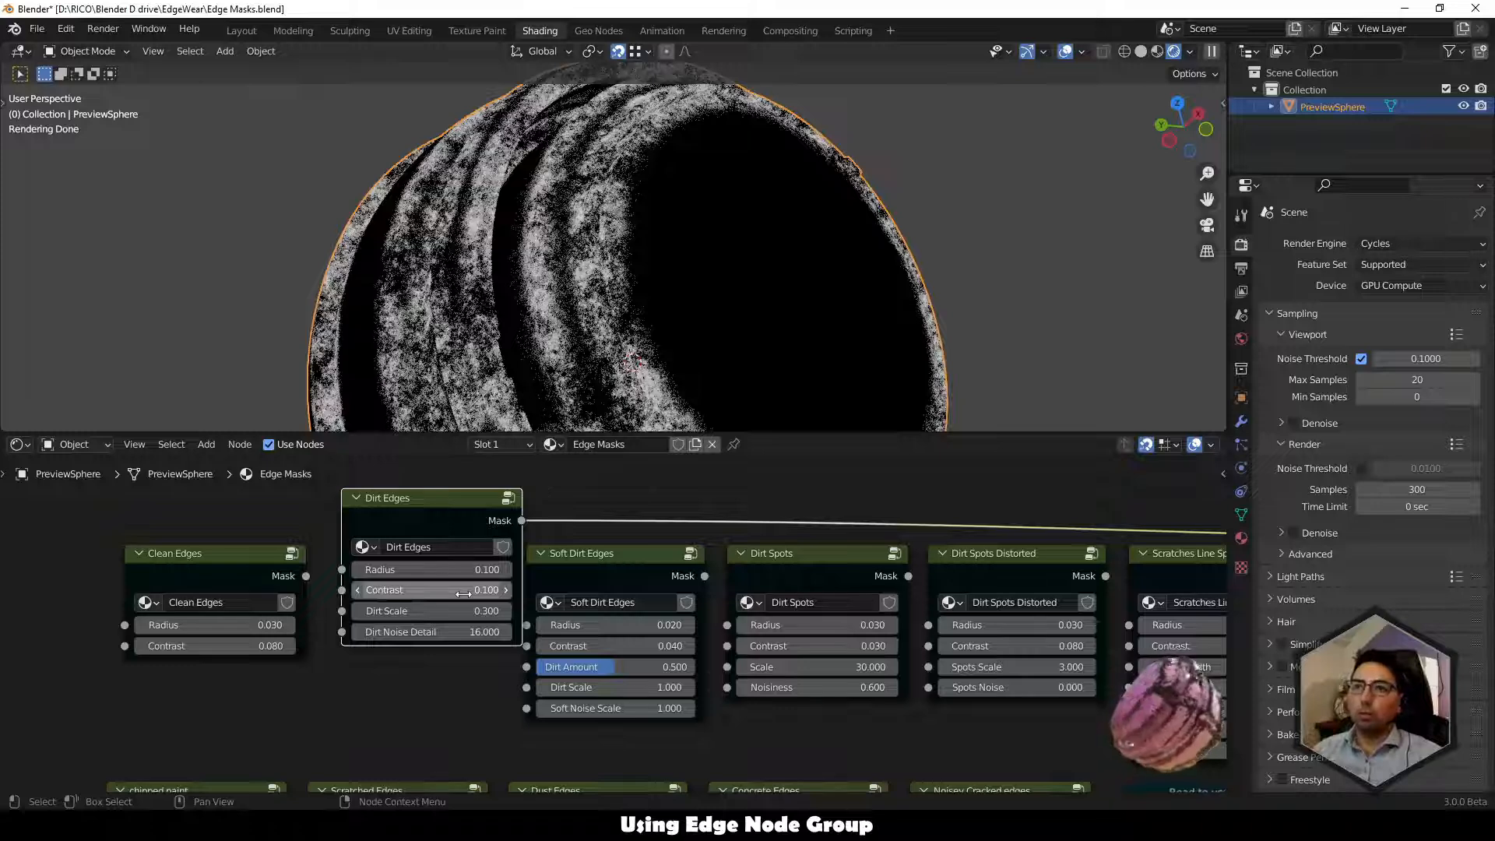
# Check the mask in an enlarged viewport, restore room for the node editor, and move Dirt Edges further away from Soft Dirt Edges.
pyautogui.scroll(-2, 576, 530)
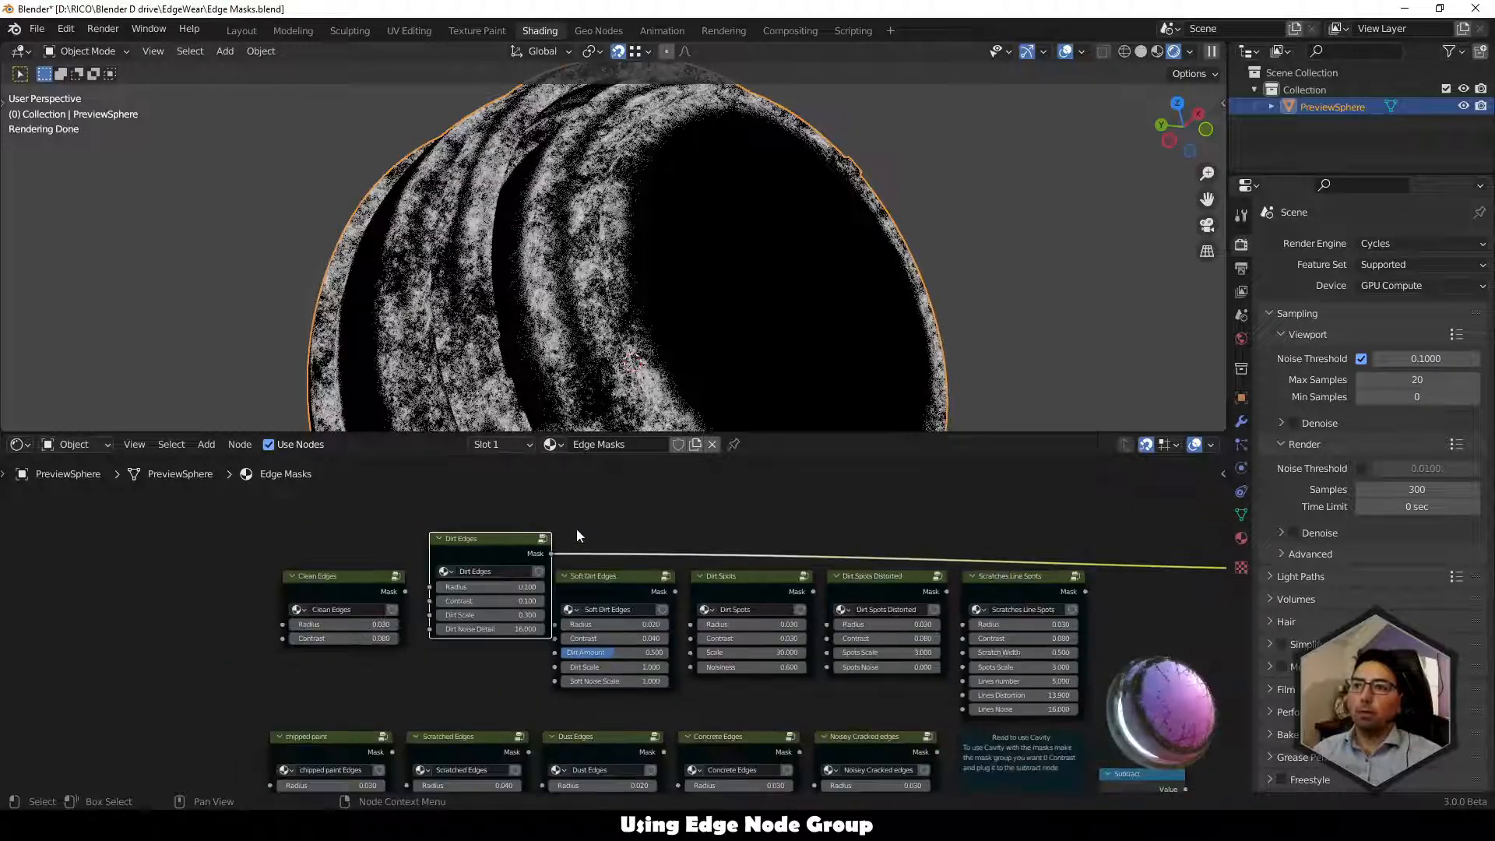
pyautogui.moveTo(708, 432); pyautogui.dragTo(713, 531)
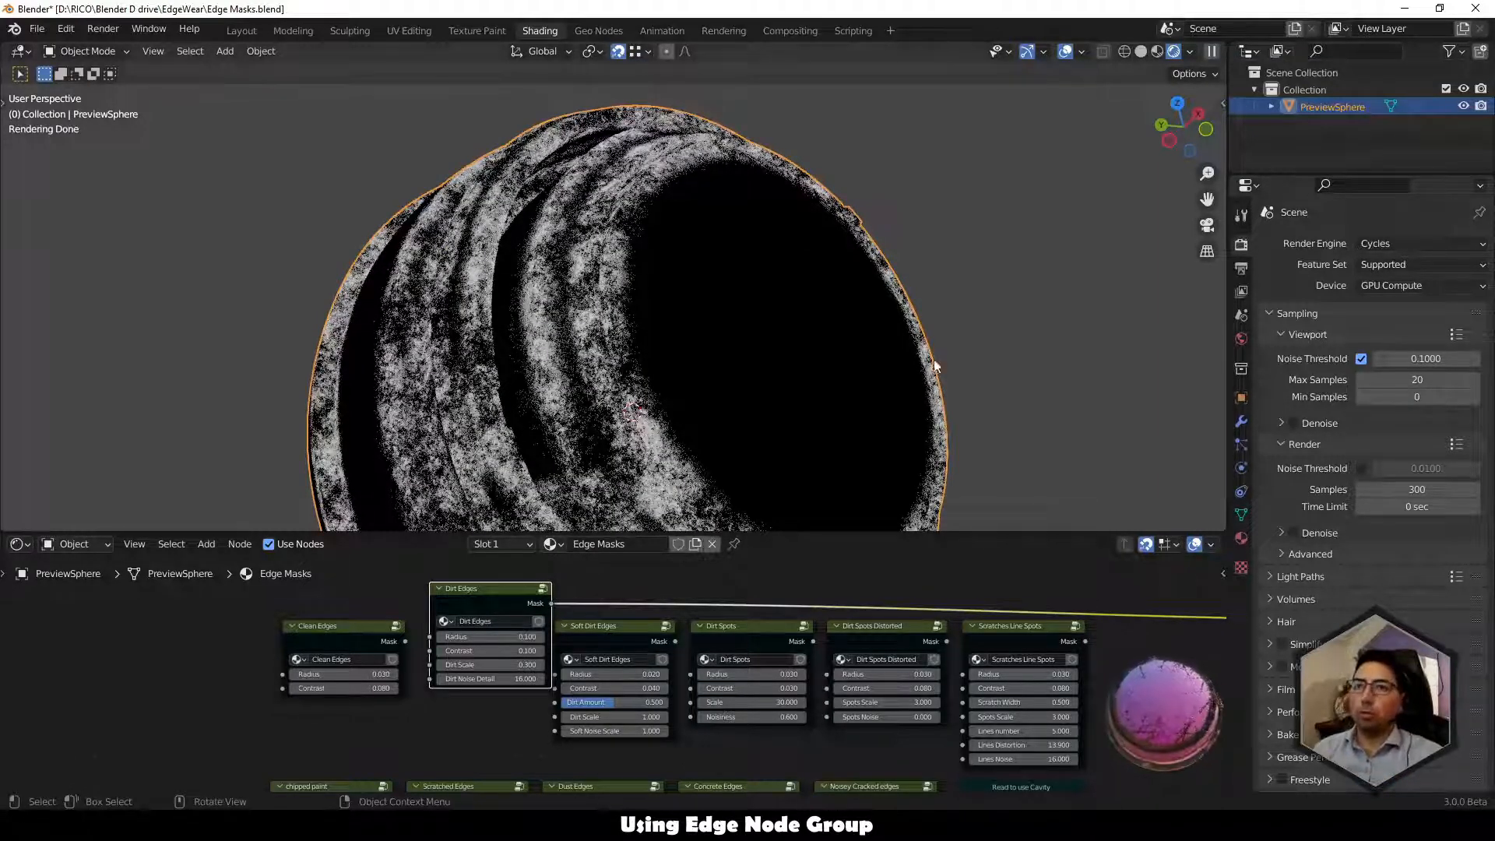
pyautogui.moveTo(792, 586); pyautogui.dragTo(786, 716, button='middle')
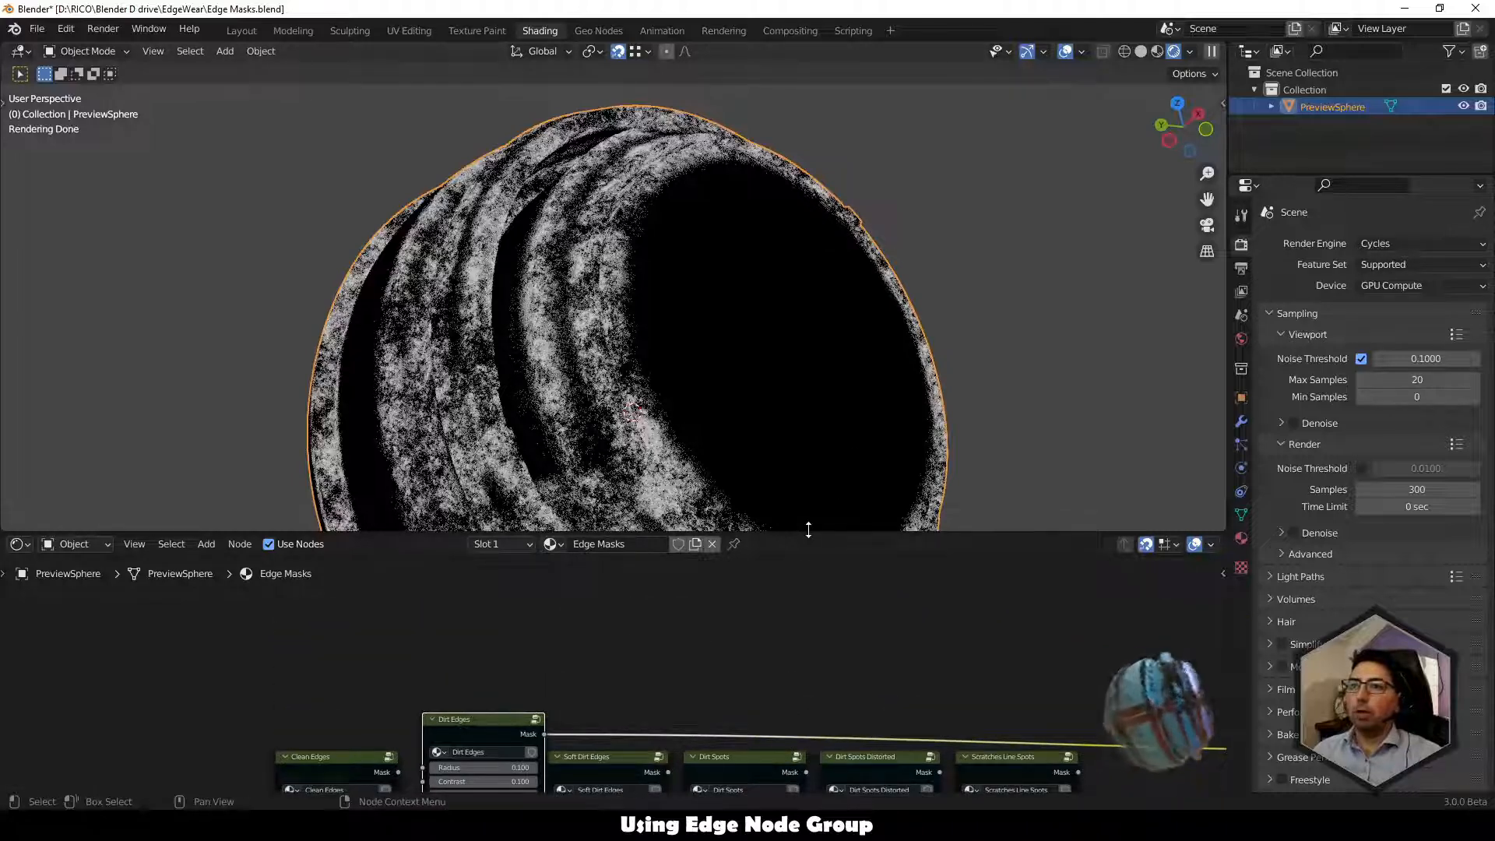
pyautogui.moveTo(808, 530); pyautogui.dragTo(805, 412)
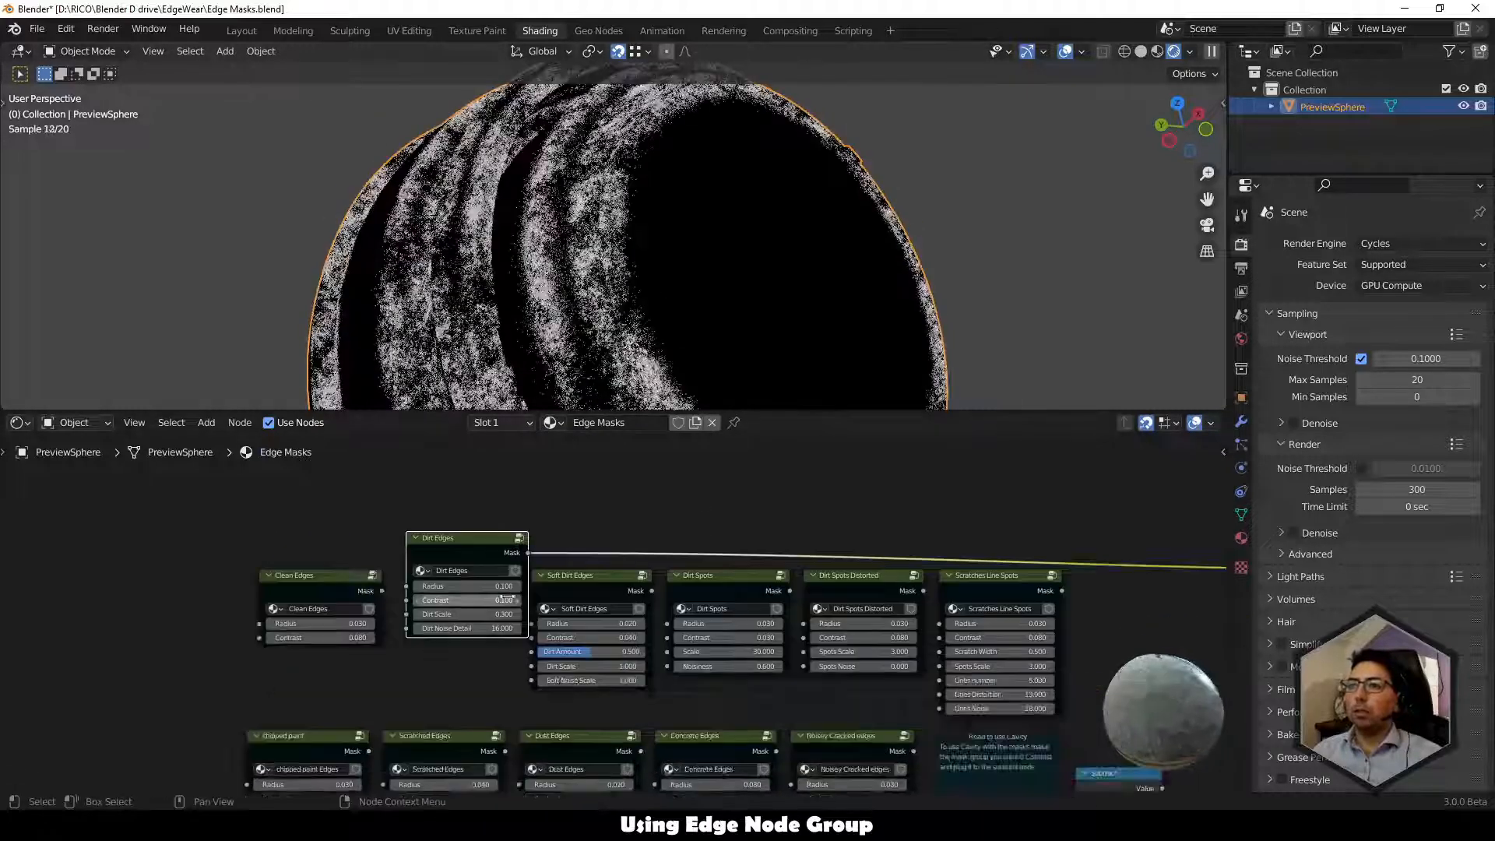
pyautogui.moveTo(488, 540); pyautogui.dragTo(464, 491)
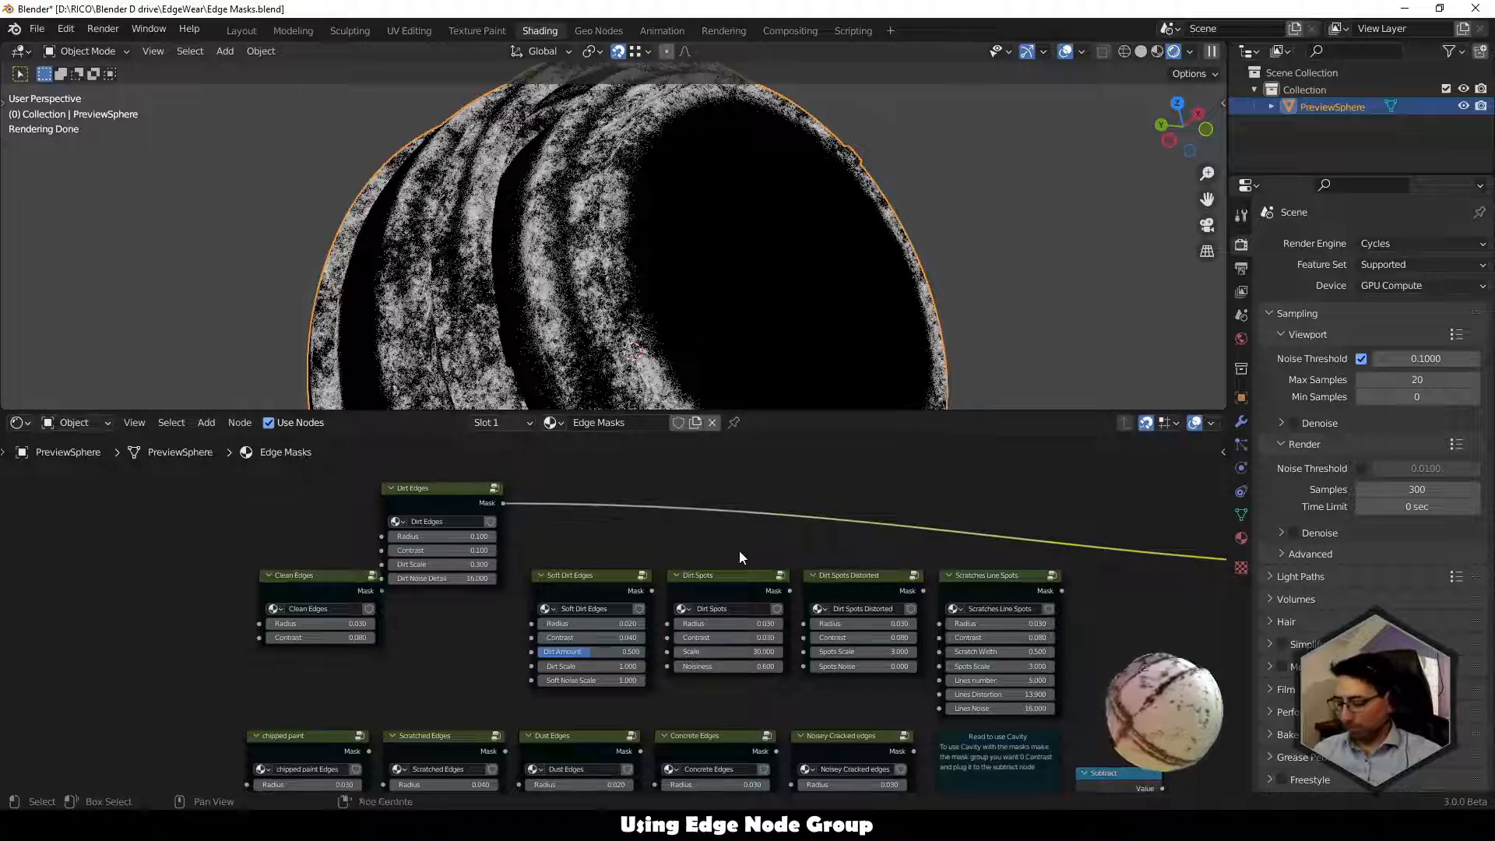
# Insert a ColorRamp node on the link leaving the Dirt Edges Mask output.
pyautogui.hotkey('shift', 'a')
pyautogui.press('Escape')
pyautogui.hotkey('shift', 'a')
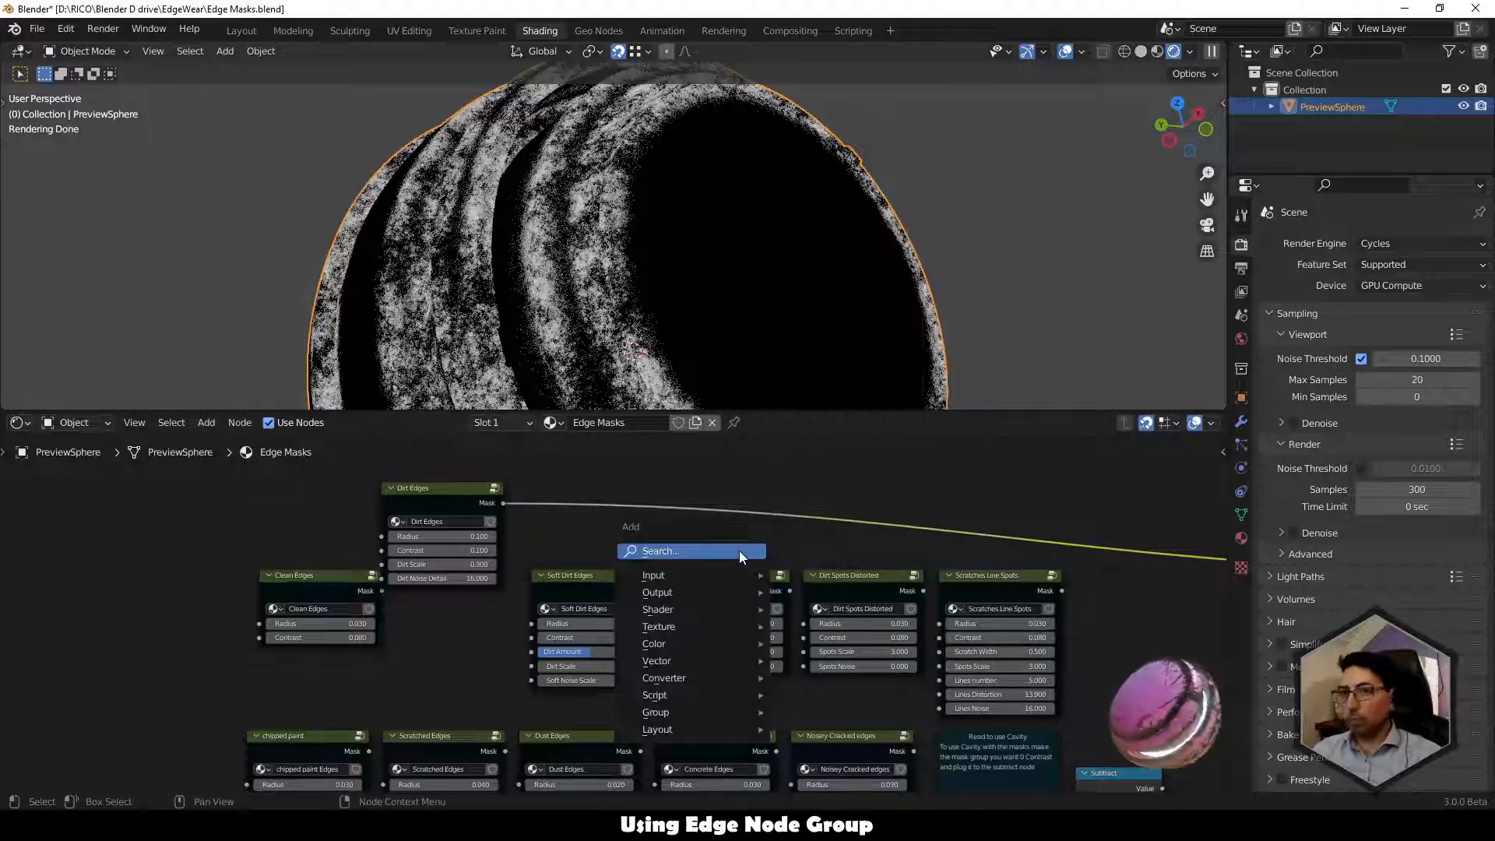
pyautogui.click(739, 549)
pyautogui.write('colo')
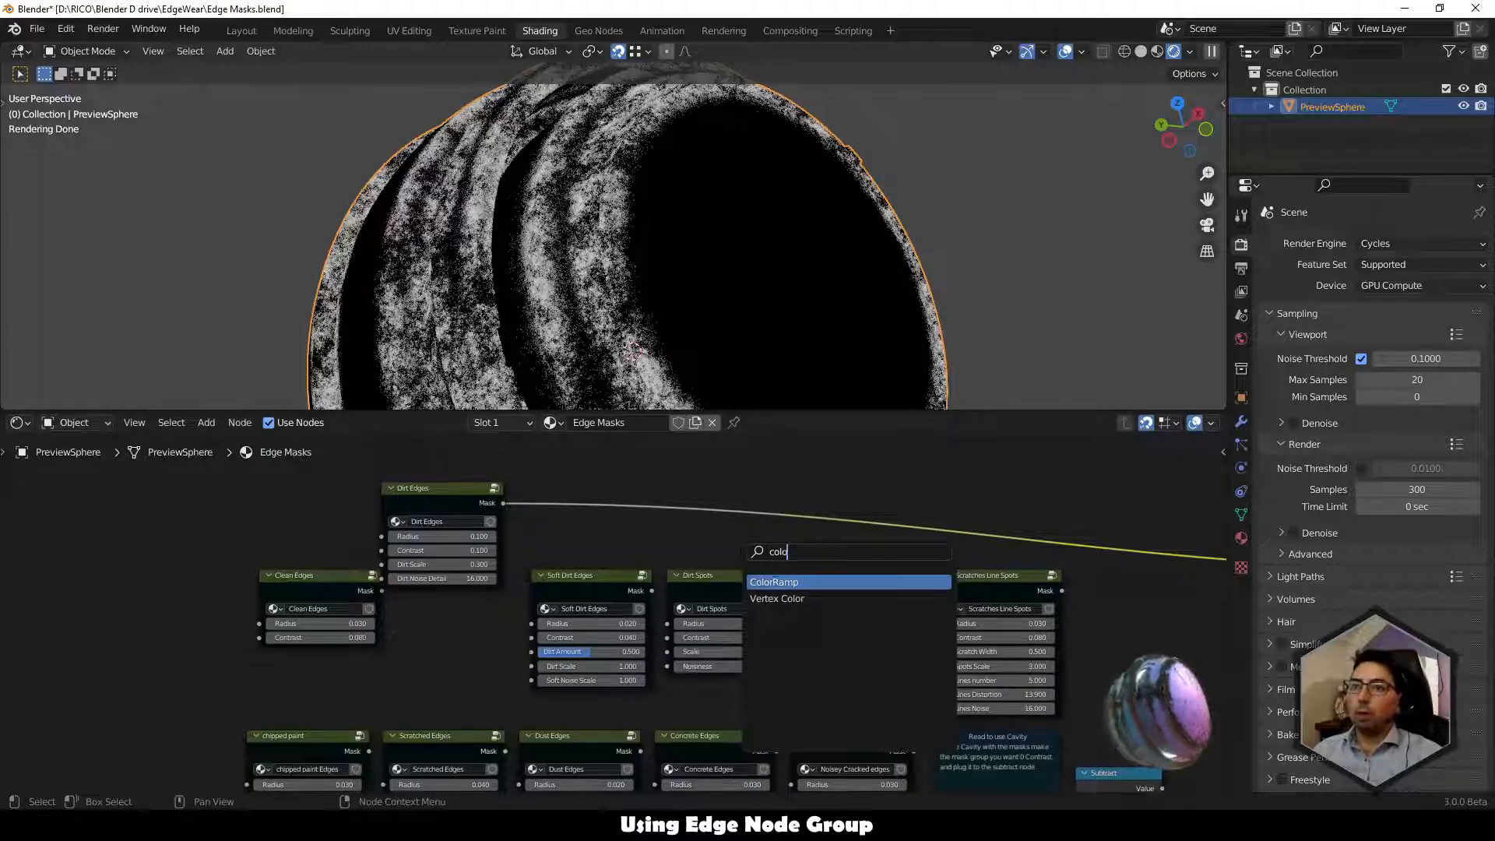
pyautogui.press('Return')
pyautogui.click(653, 470)
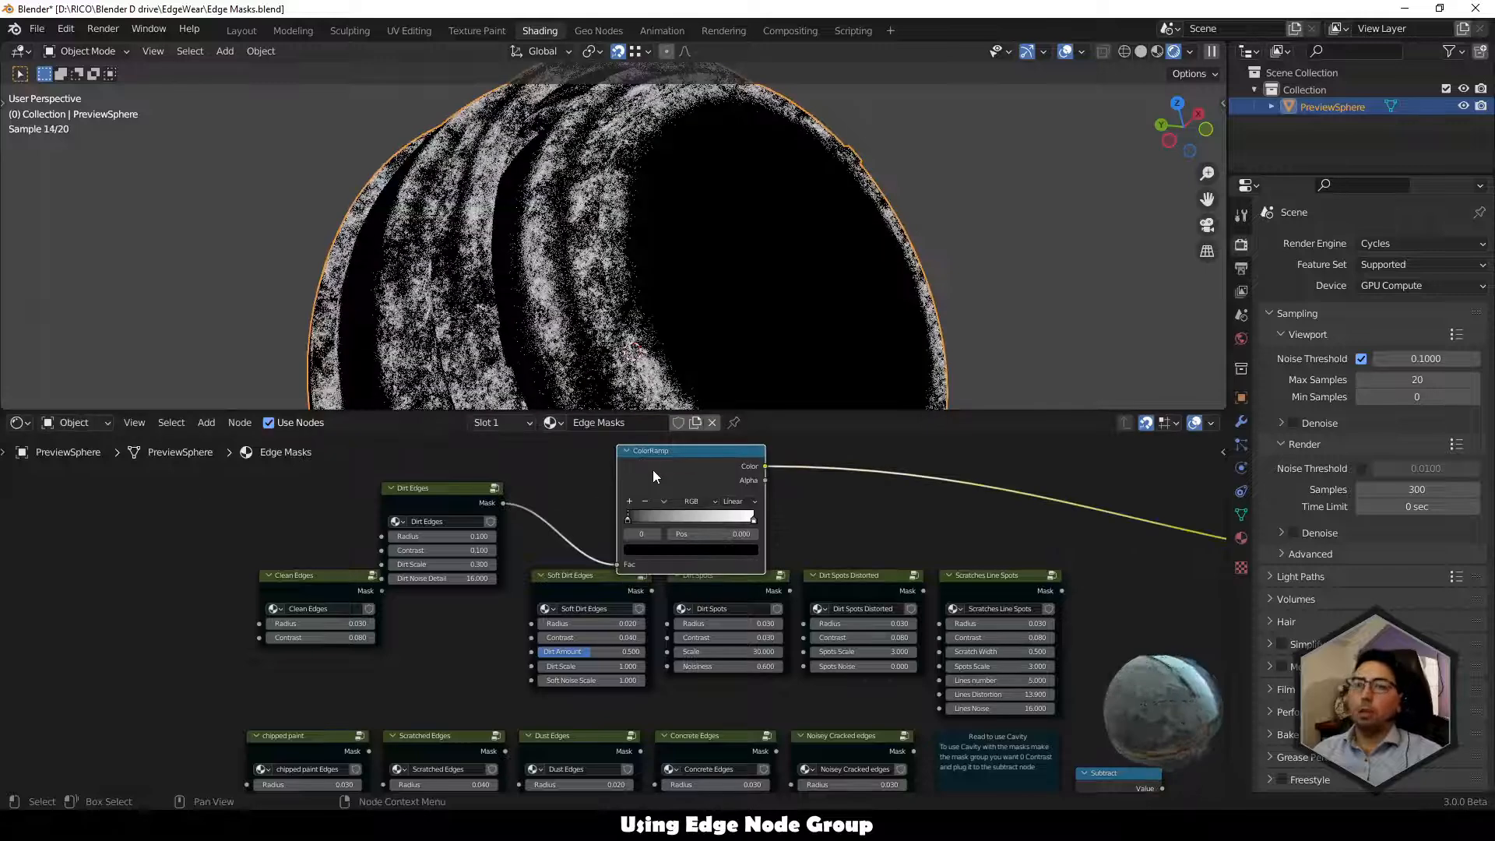
# Try shifting the ColorRamp's black stop close to the white one and back, and undo the ColorRamp insertion.
pyautogui.moveTo(628, 521); pyautogui.dragTo(745, 525)
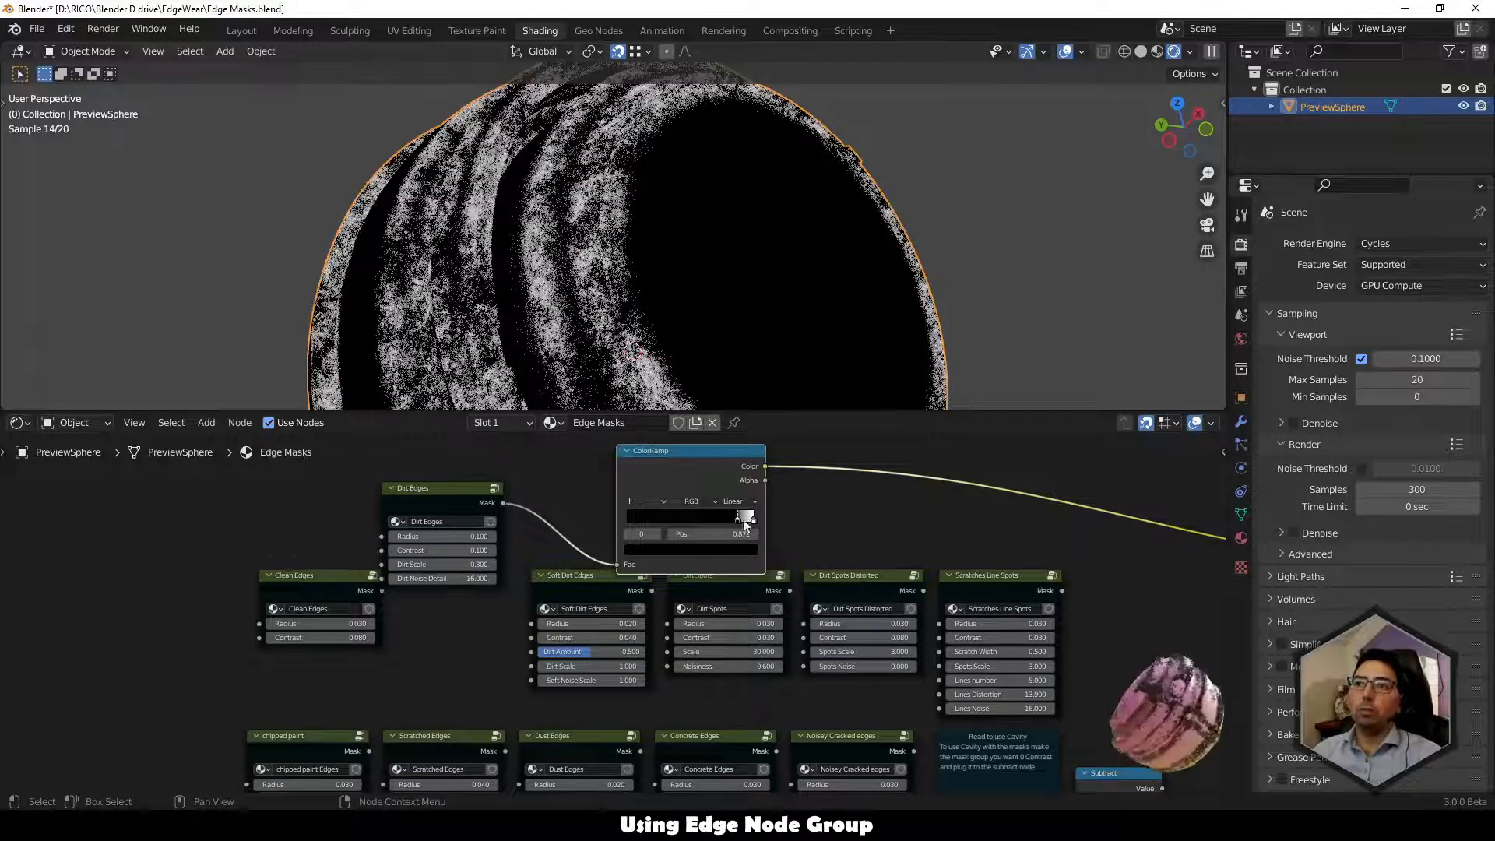
pyautogui.moveTo(737, 523); pyautogui.dragTo(609, 526)
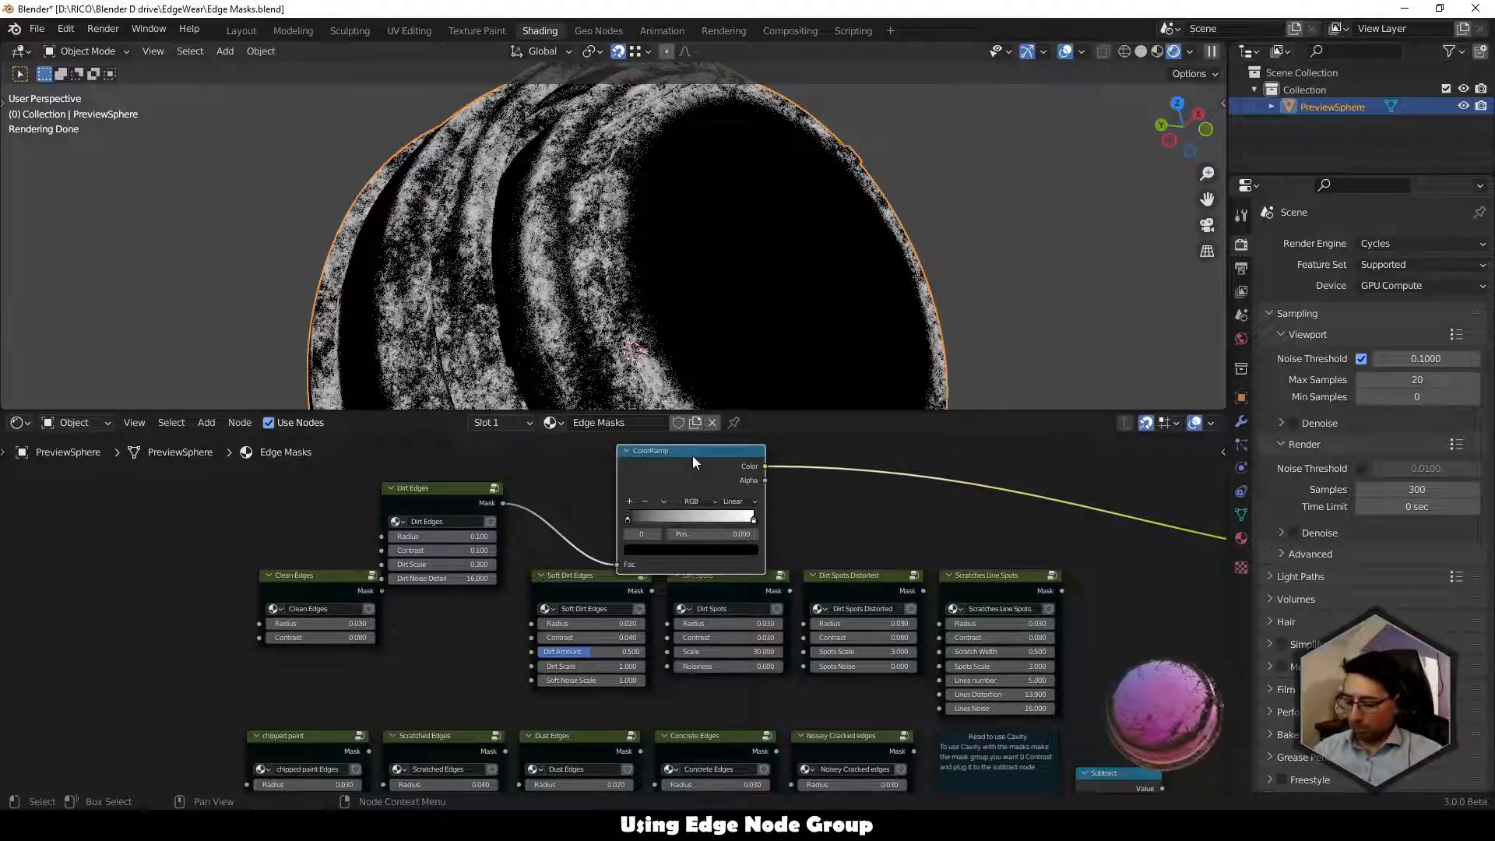
pyautogui.hotkey('ctrl', 'z')
pyautogui.hotkey('ctrl', 'z')
pyautogui.hotkey('ctrl', 'z')
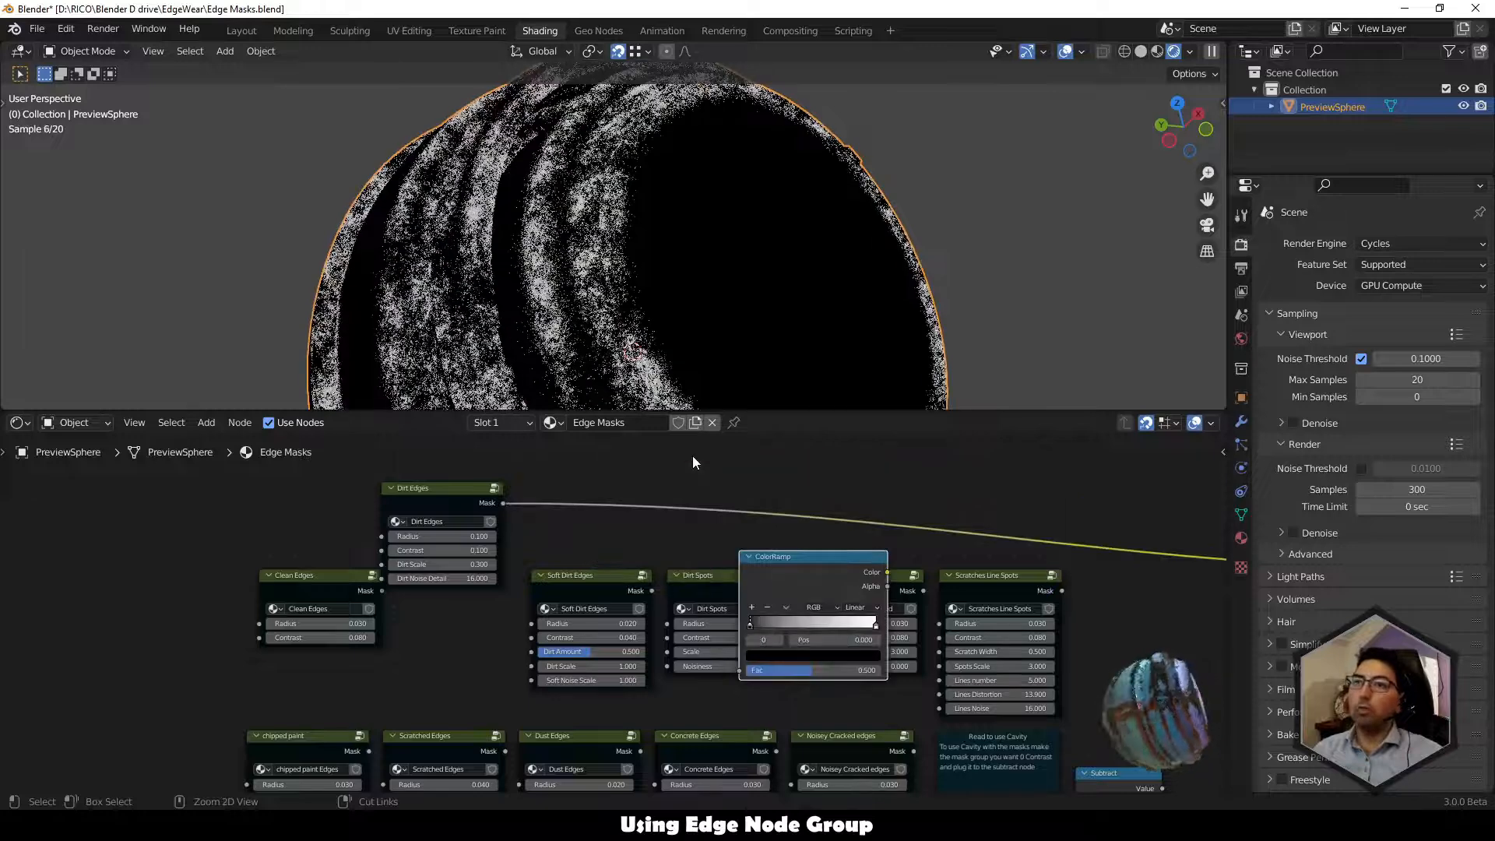
pyautogui.hotkey('ctrl', 'z')
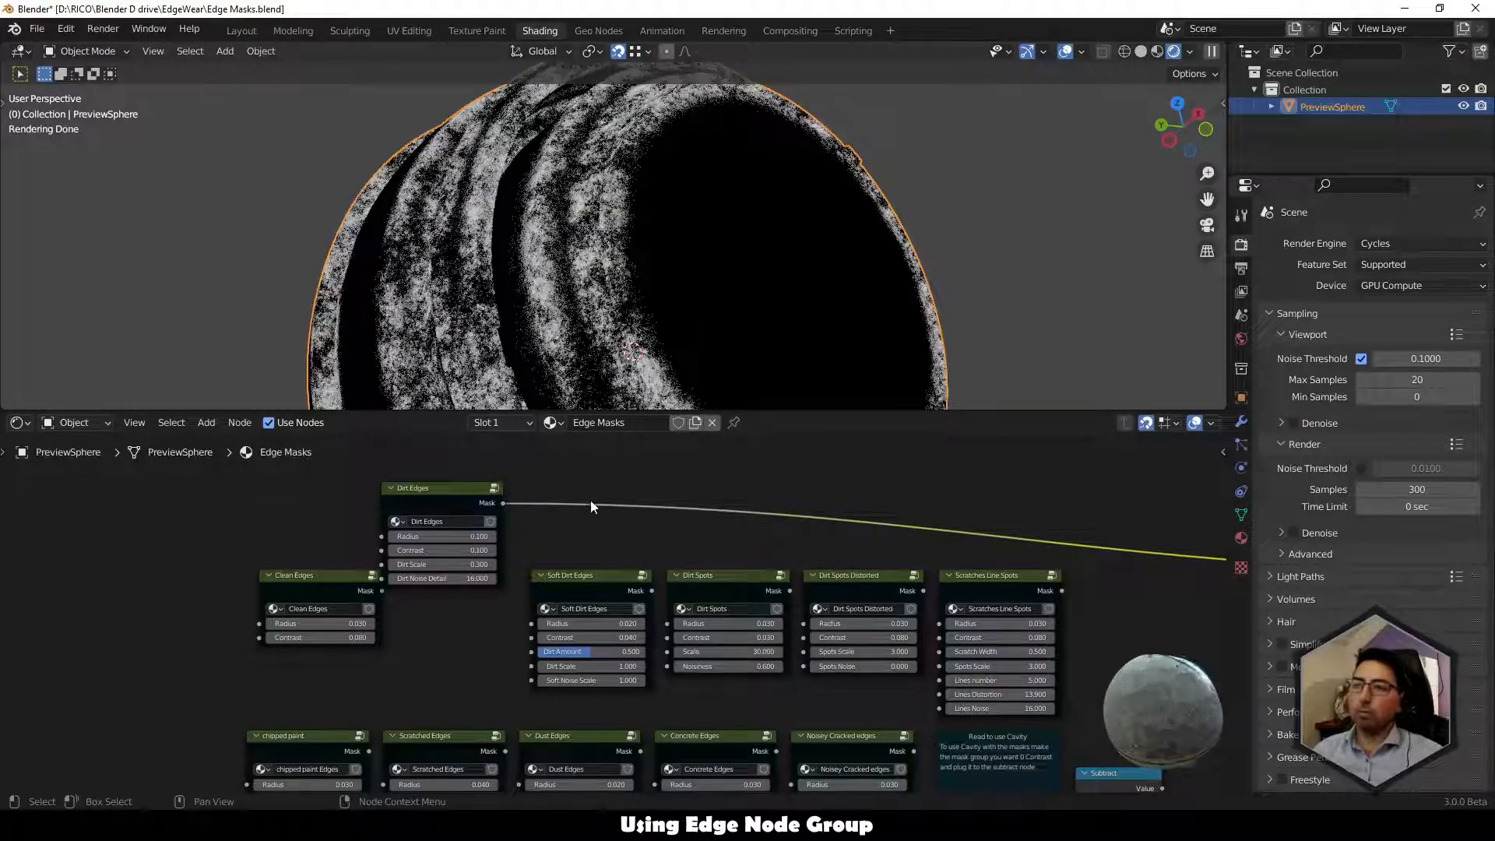
# Add an Image Texture node in the empty space above the Dirt Edges node.
pyautogui.scroll(-1, 623, 501)
pyautogui.moveTo(673, 498); pyautogui.dragTo(696, 599, button='middle')
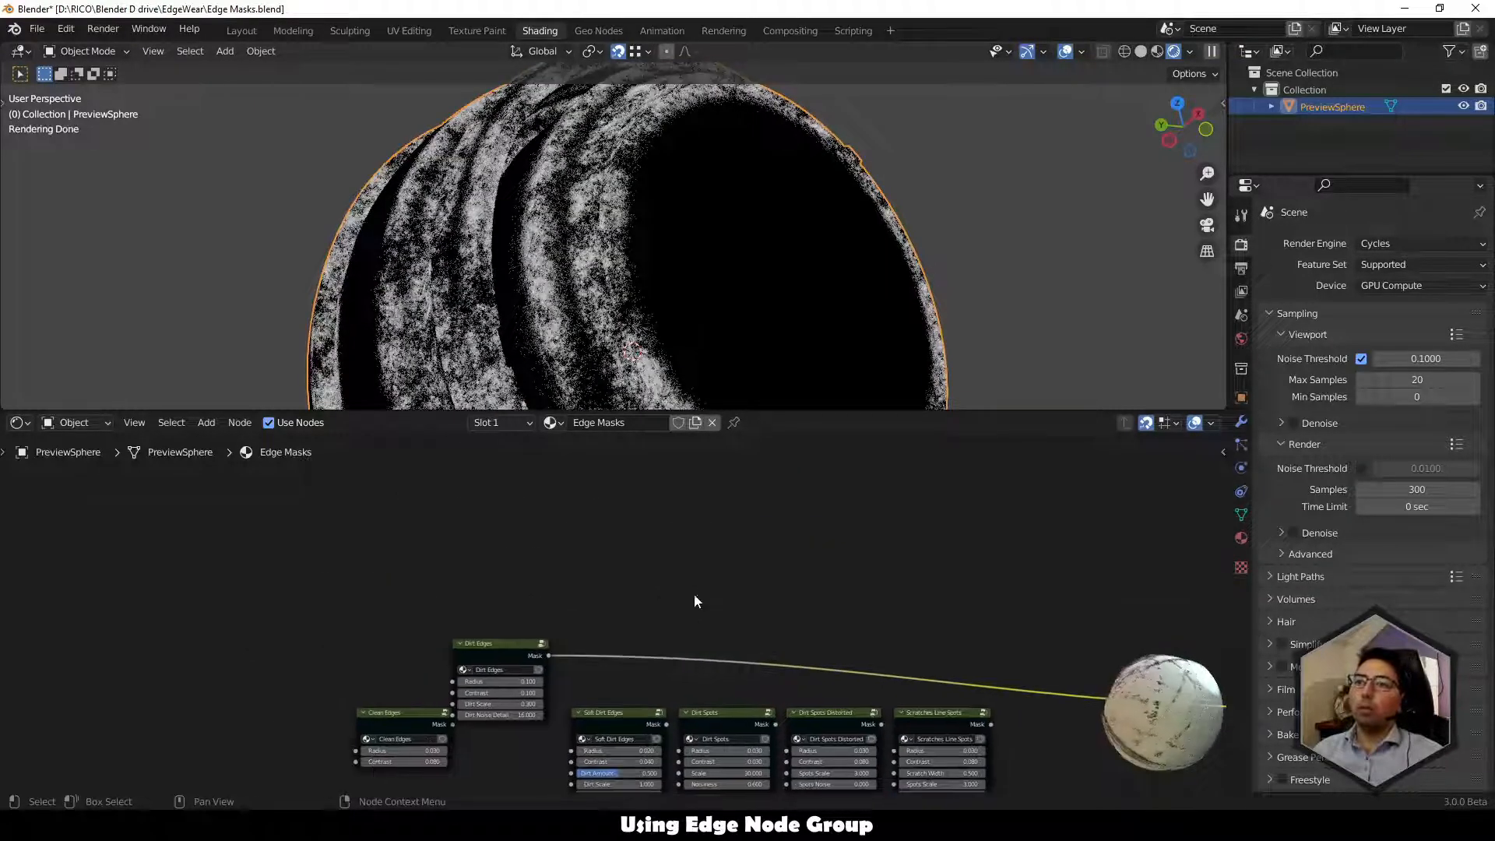
pyautogui.hotkey('shift', 'a')
pyautogui.click(691, 526)
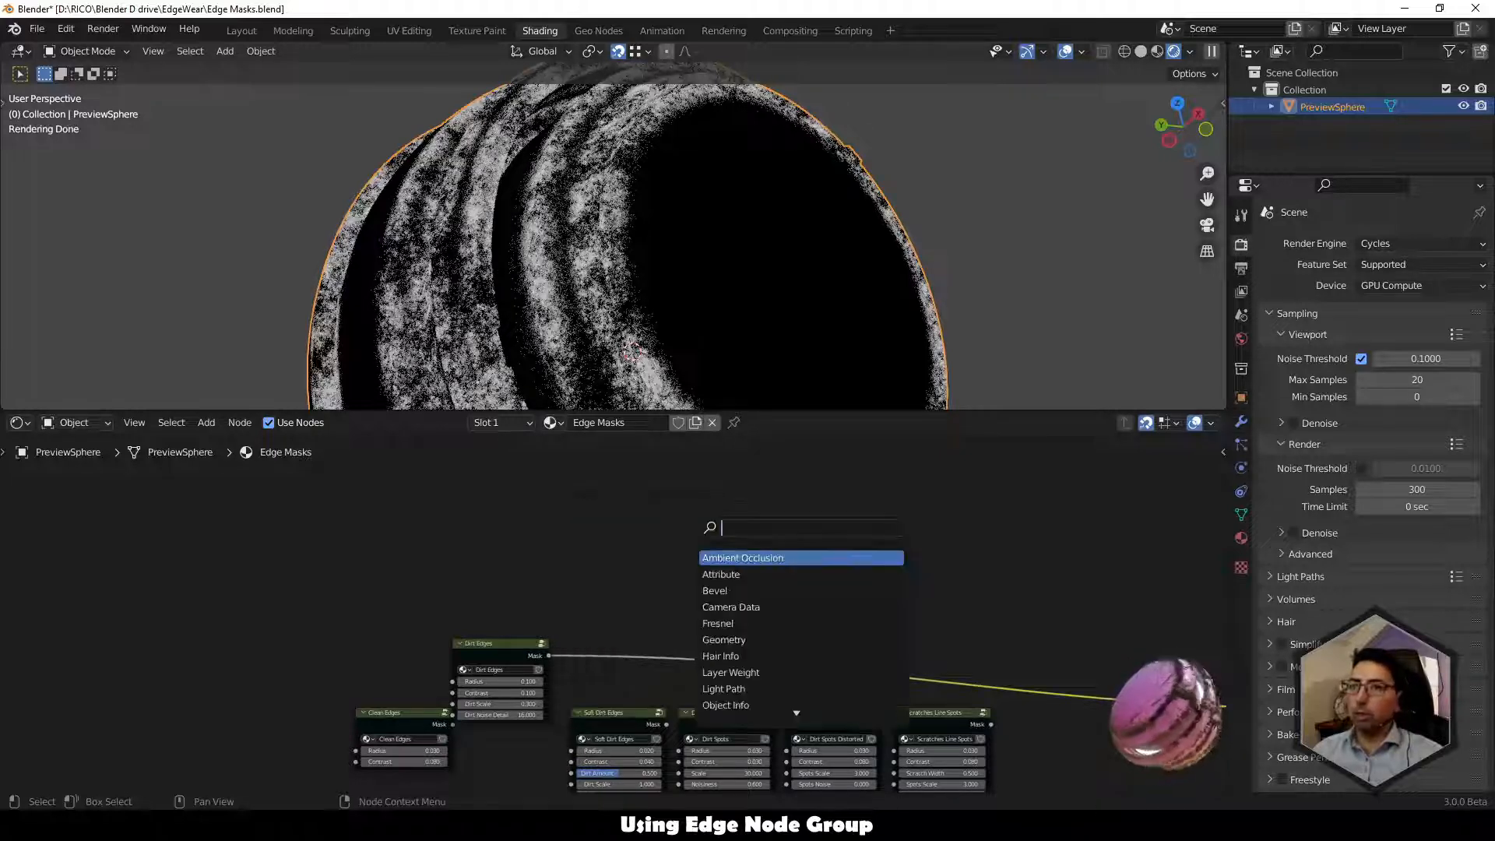
pyautogui.write('image')
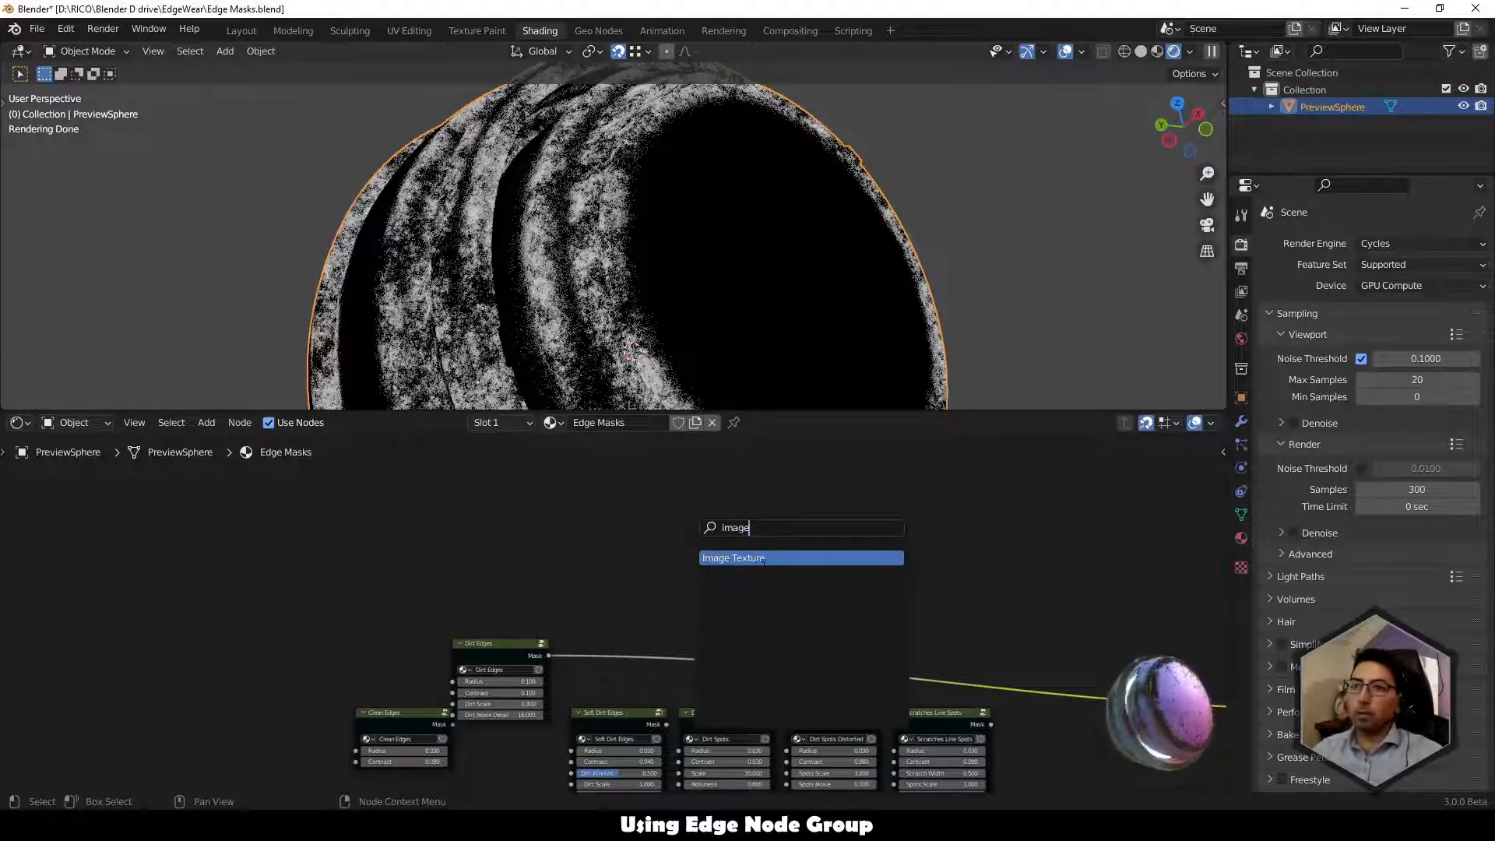
pyautogui.click(762, 559)
pyautogui.click(747, 551)
pyautogui.scroll(2, 648, 531)
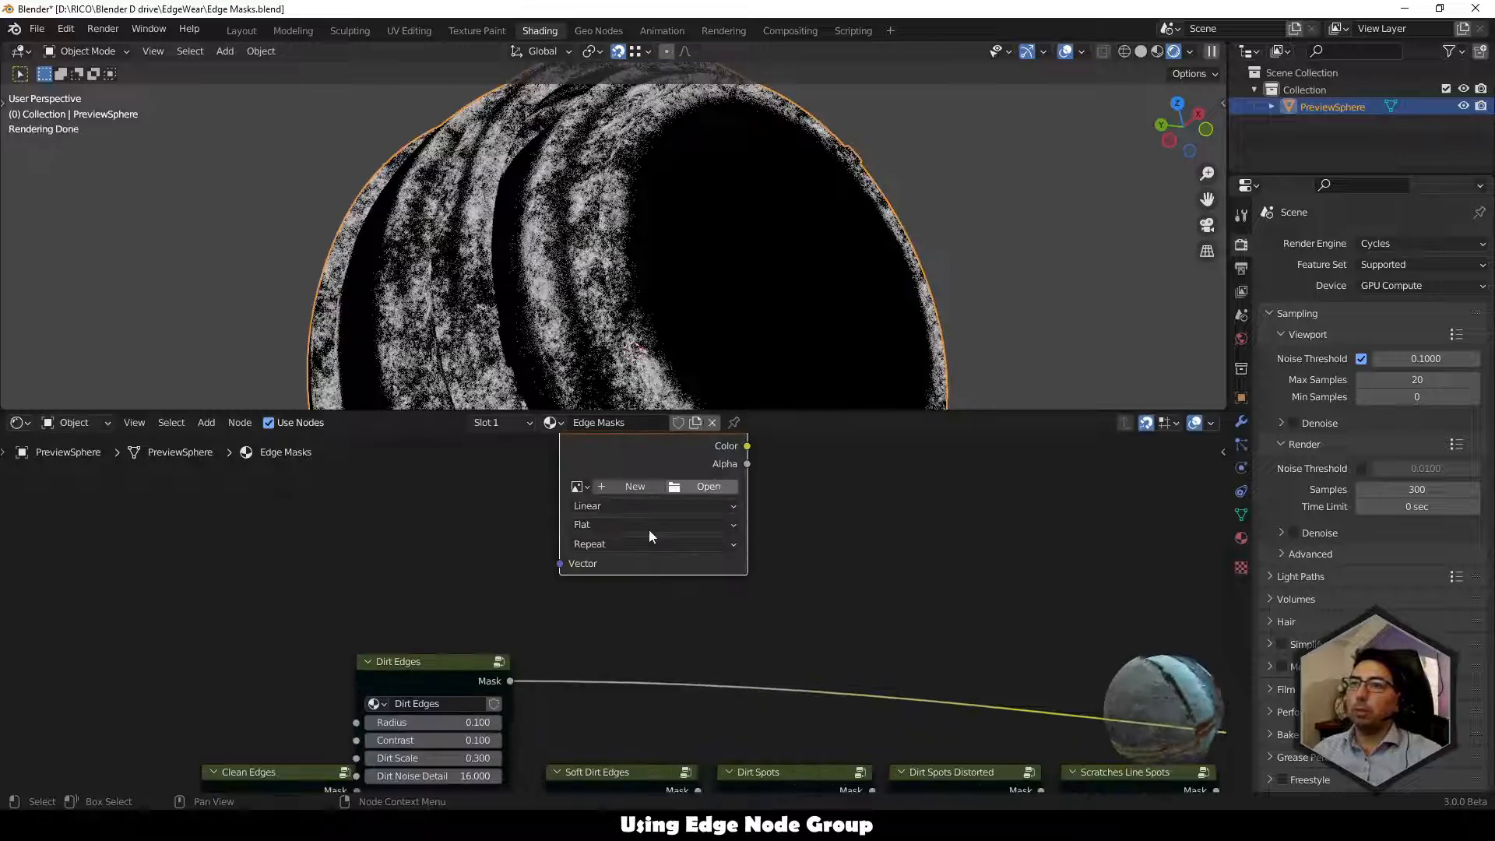
# Create a new 2048 × 2048 px blank image in the Image Texture node, with Alpha off and 32-bit Float on.
pyautogui.click(631, 487)
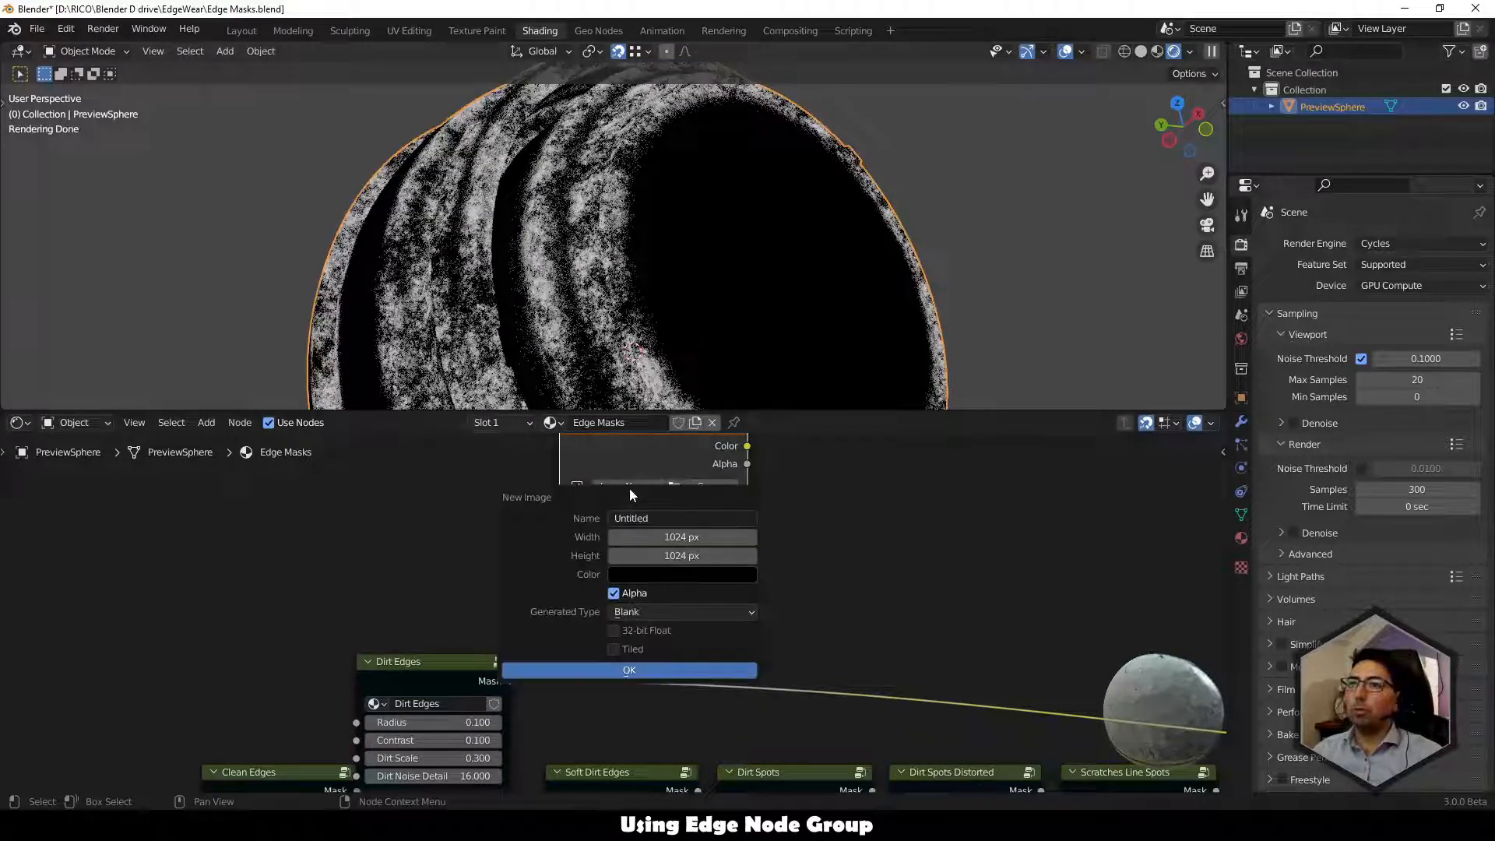
pyautogui.click(678, 537)
pyautogui.press('End')
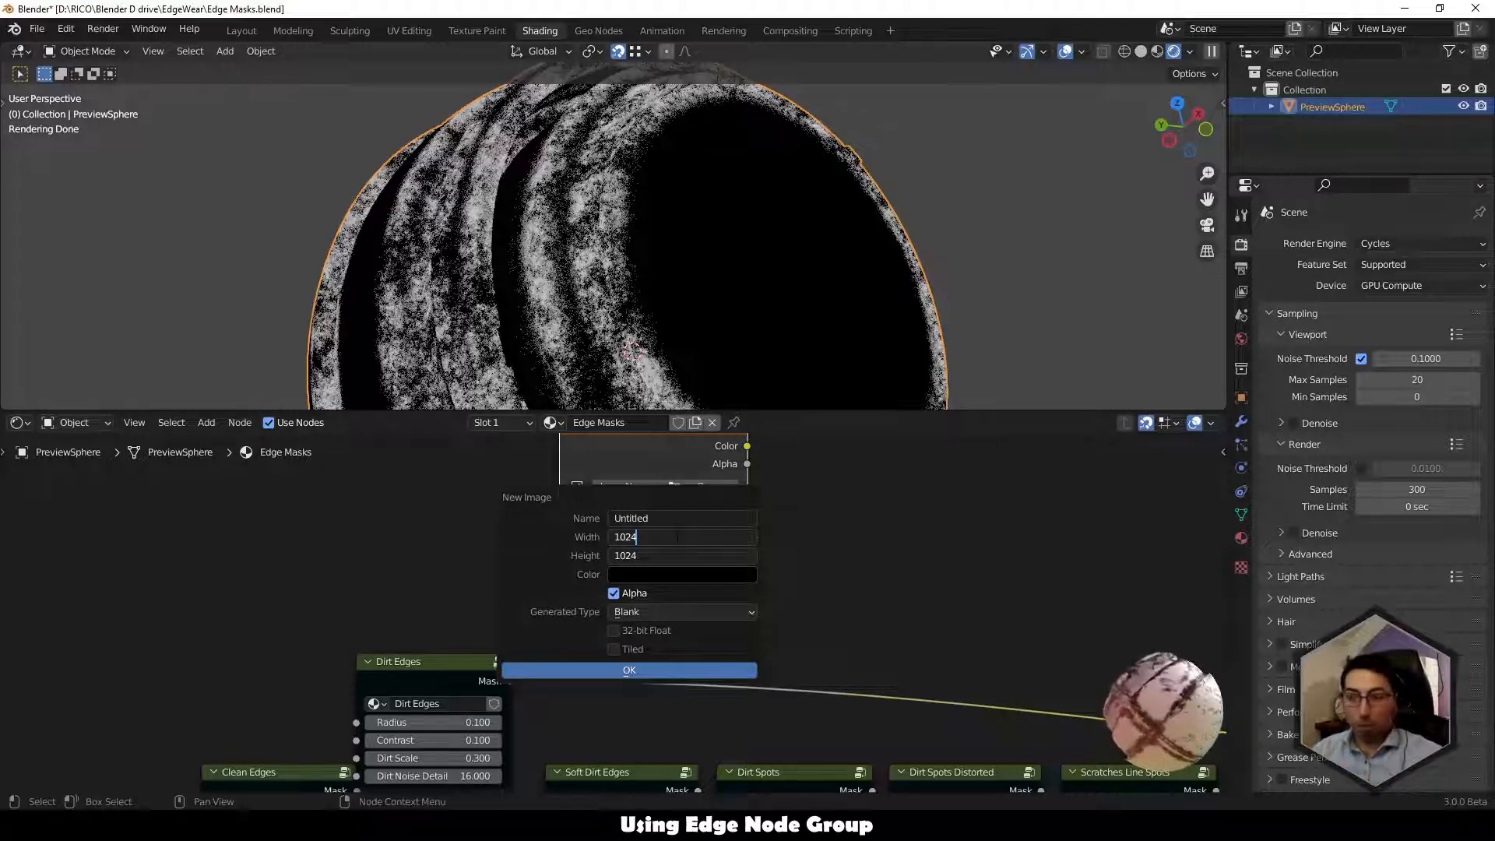
pyautogui.write('2')
pyautogui.press('Return')
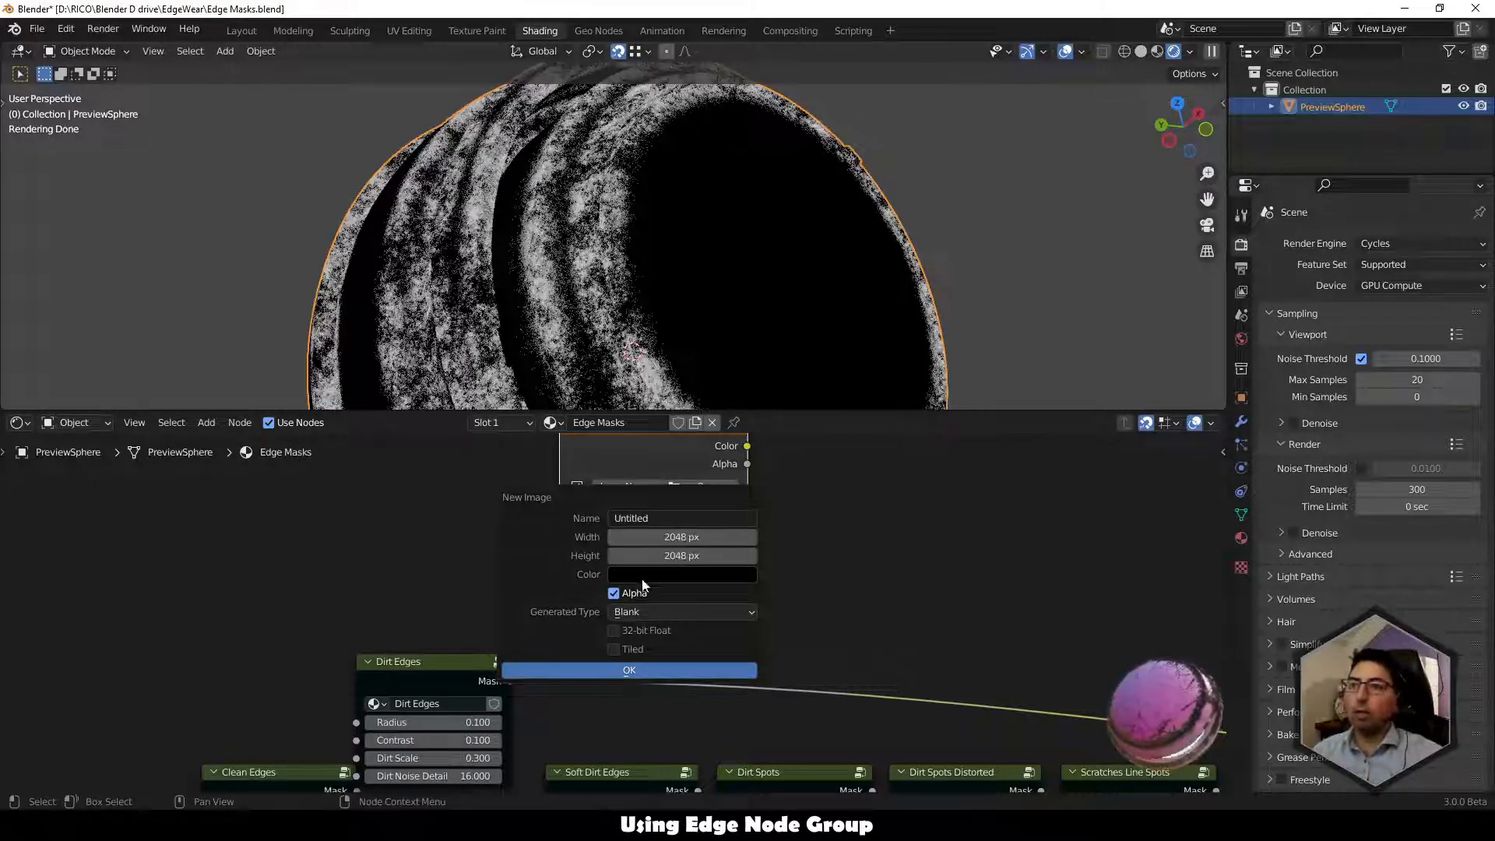
pyautogui.click(614, 593)
pyautogui.click(615, 631)
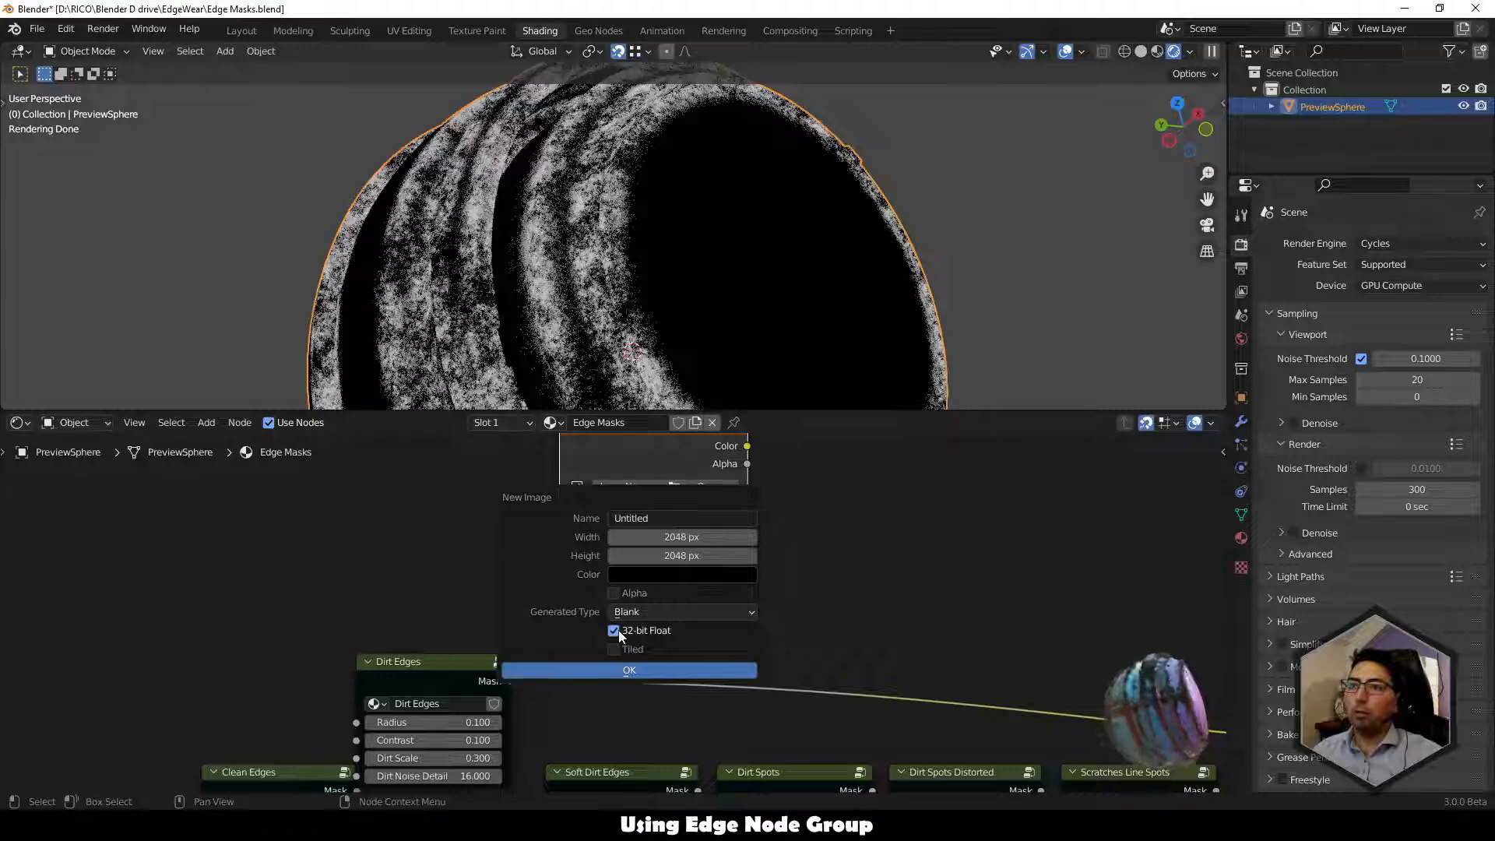
pyautogui.click(628, 669)
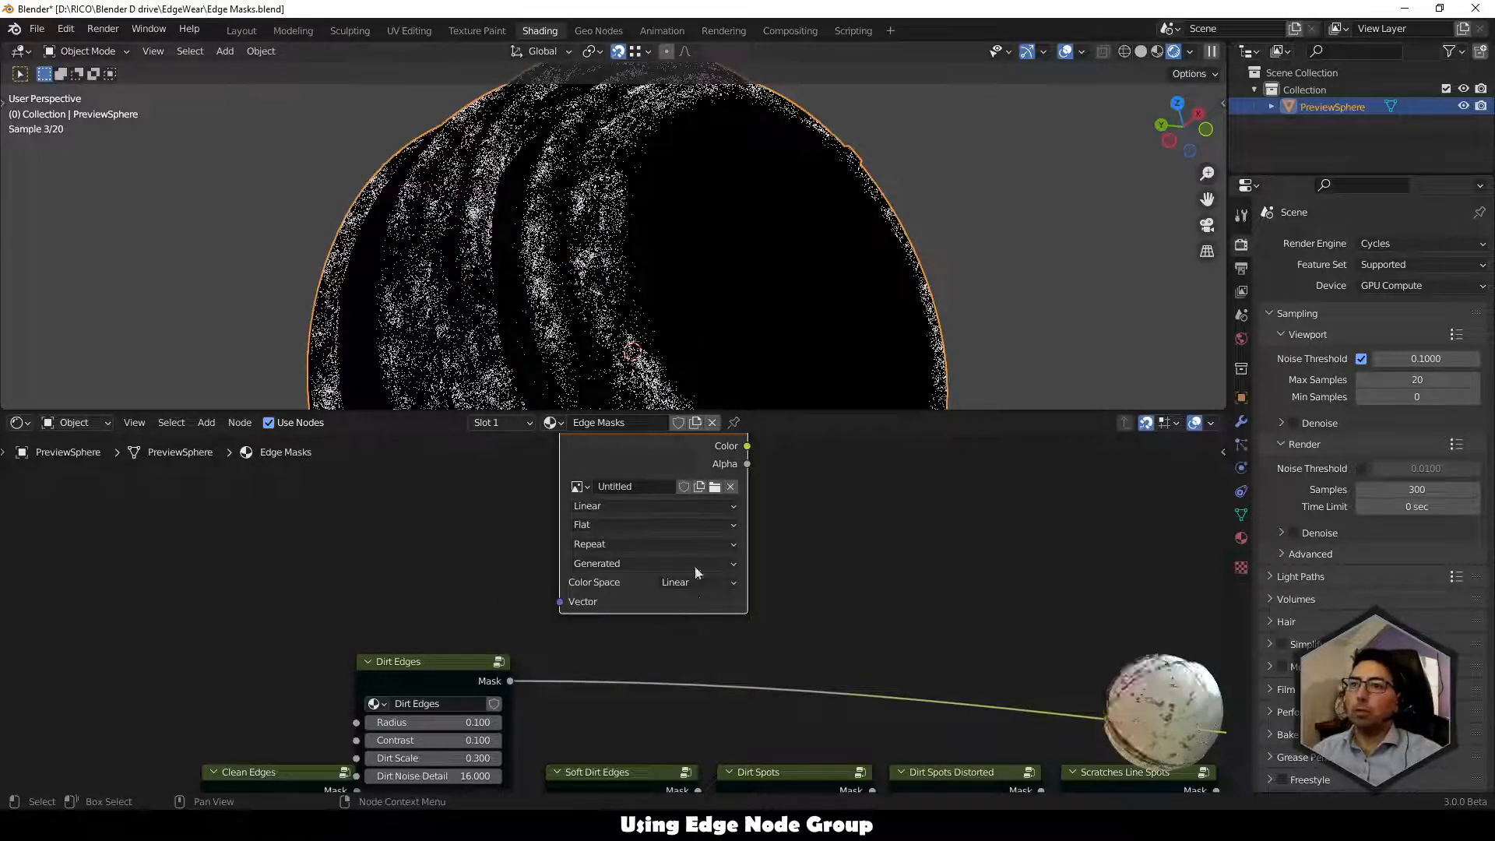
# Set the new image's color space to Non-Color.
pyautogui.click(707, 584)
pyautogui.click(707, 650)
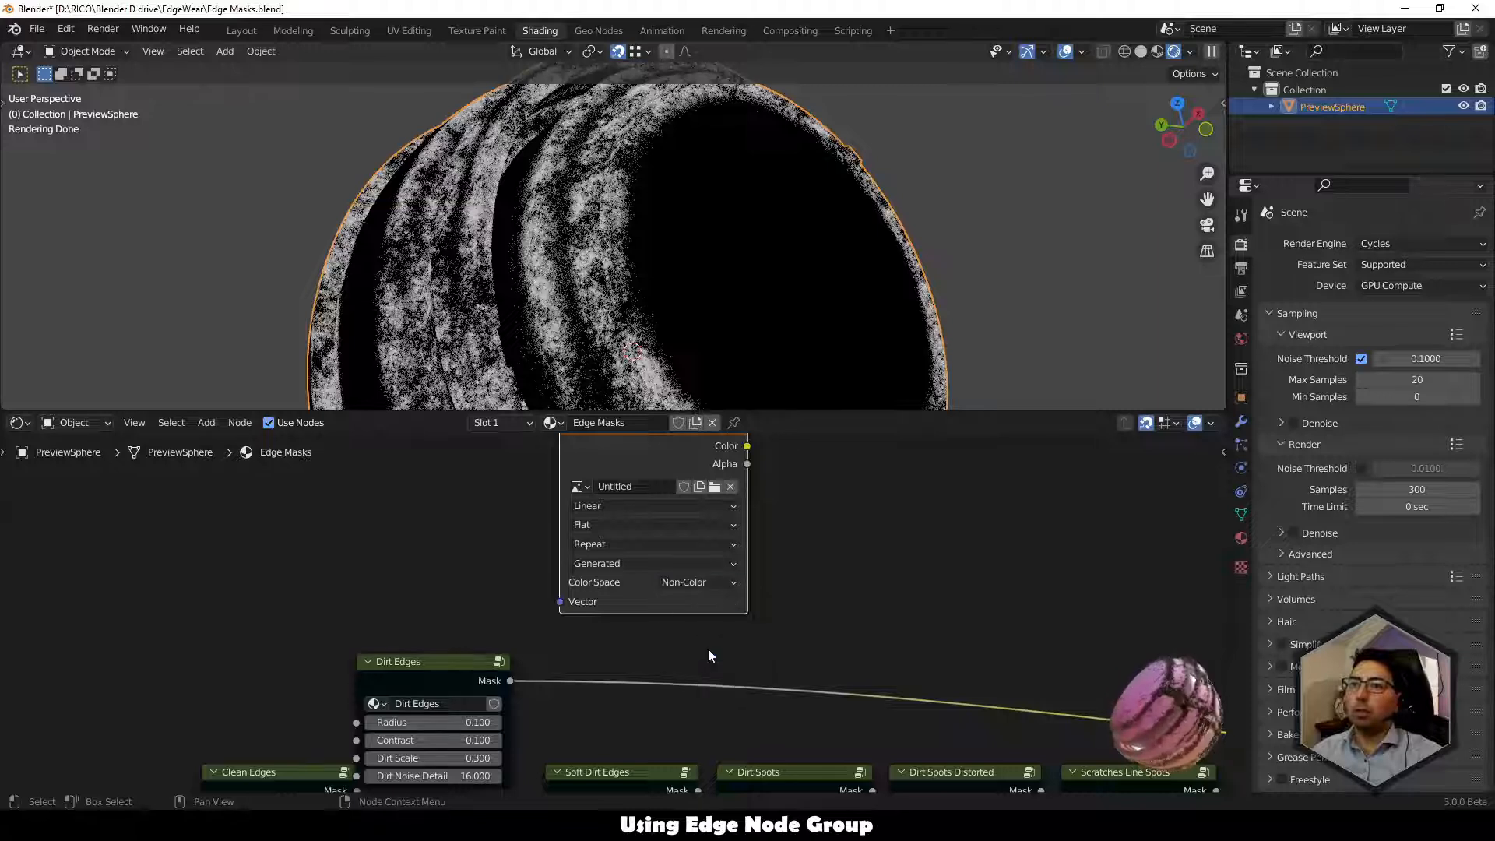
pyautogui.moveTo(664, 467); pyautogui.dragTo(689, 500, button='middle')
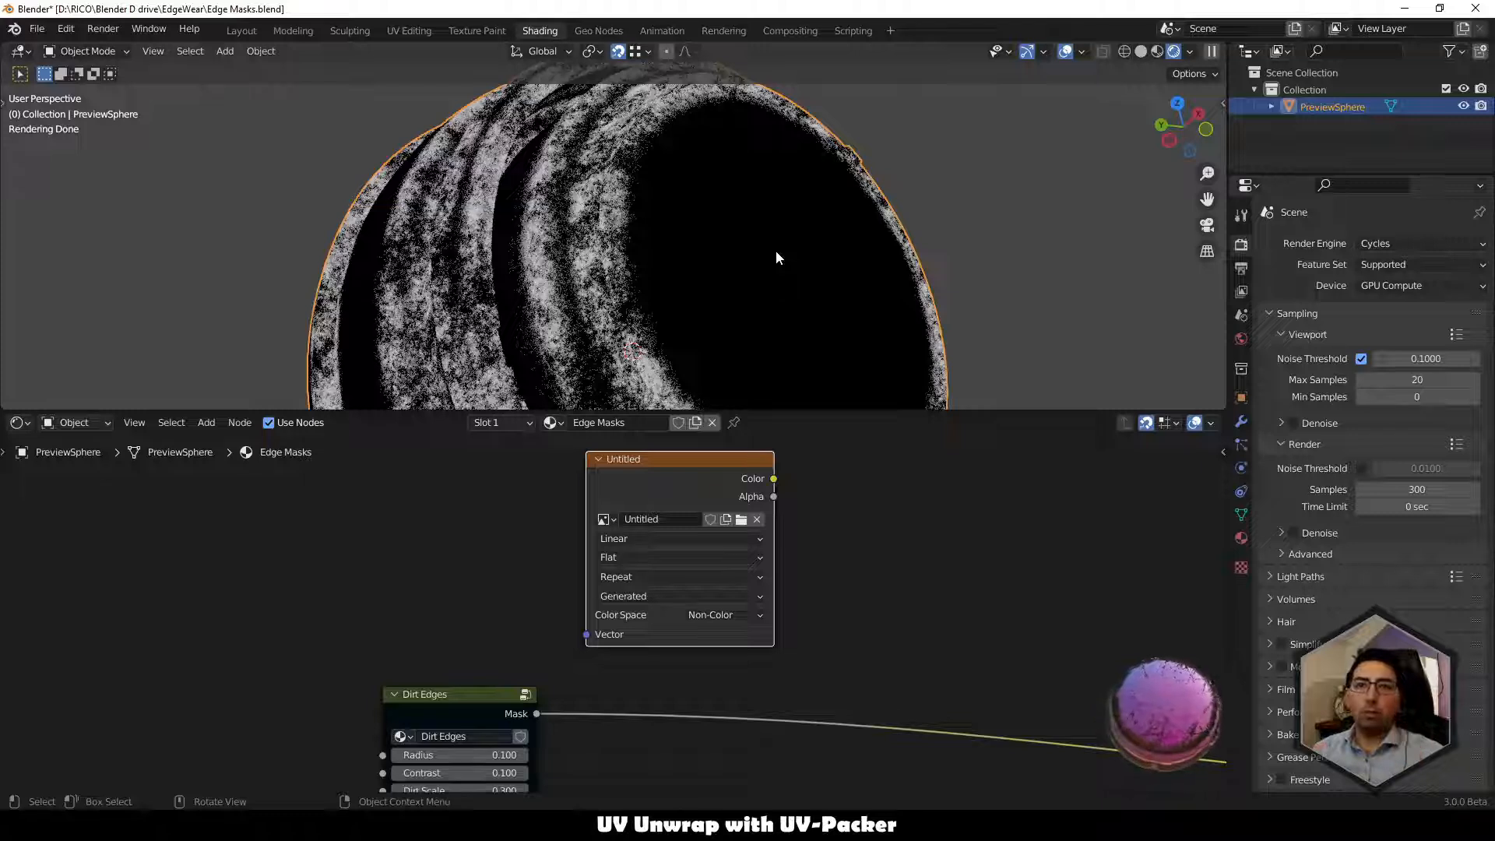
# Switch to the UV Editing workspace and select the preview sphere's entire mesh to display its full UV layout.
pyautogui.click(409, 30)
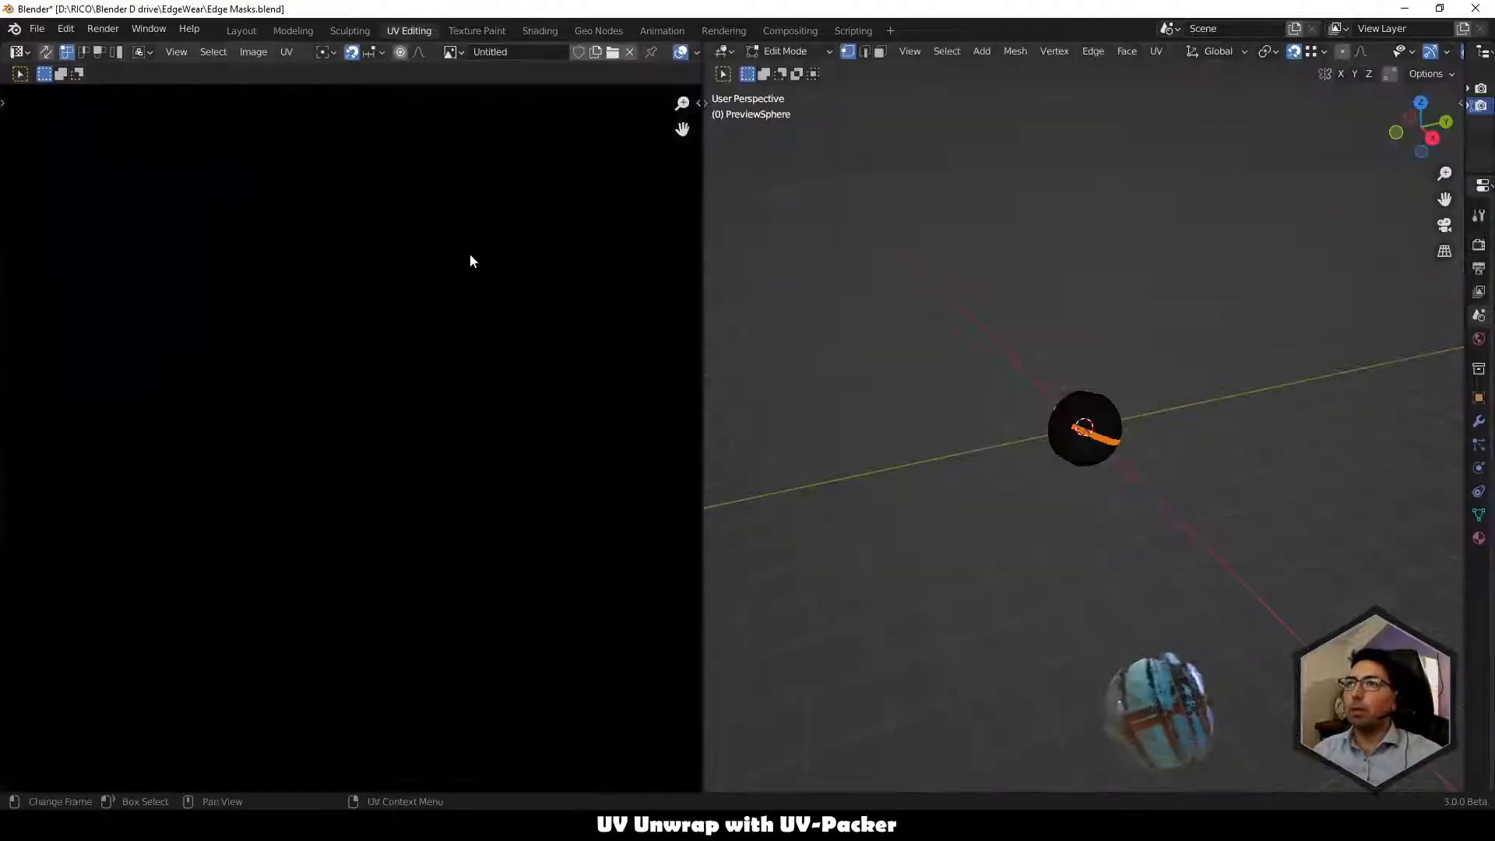
pyautogui.press('s')
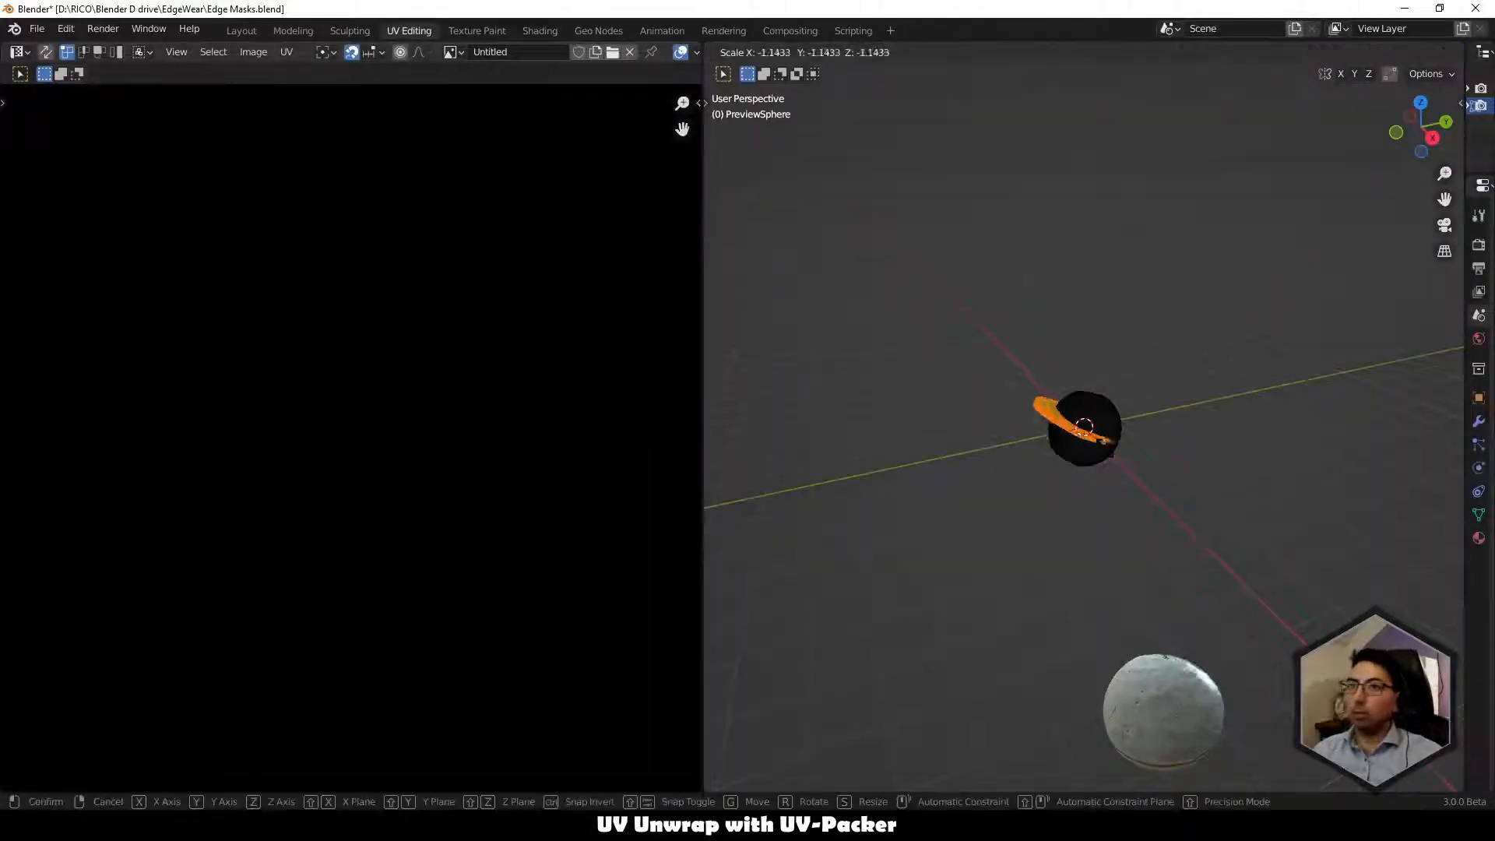
pyautogui.rightClick(1079, 456)
pyautogui.click(1030, 491)
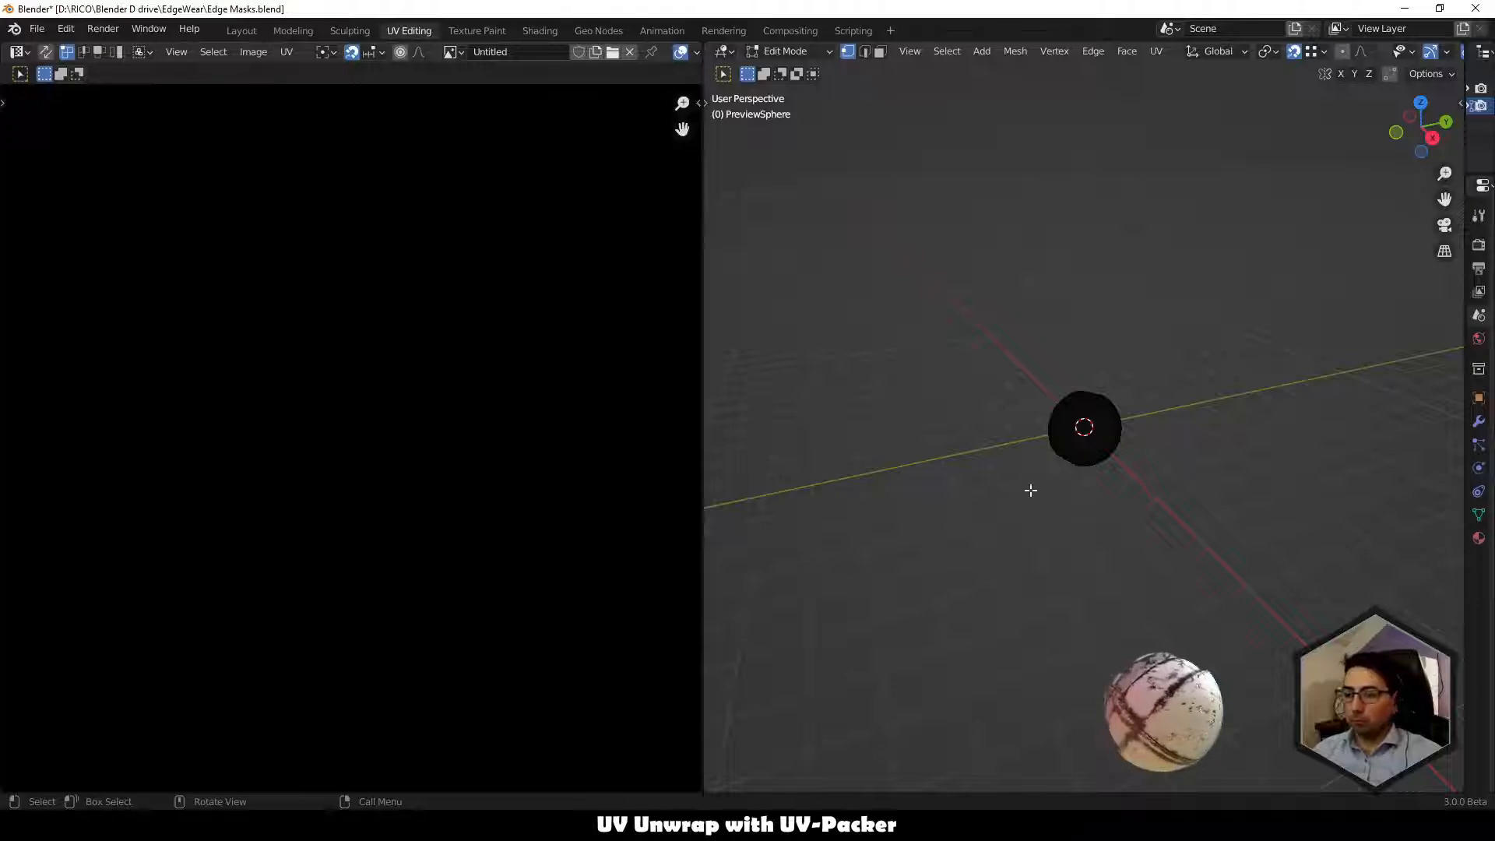
pyautogui.press('a')
pyautogui.scroll(-5, 411, 417)
pyautogui.scroll(2, 366, 465)
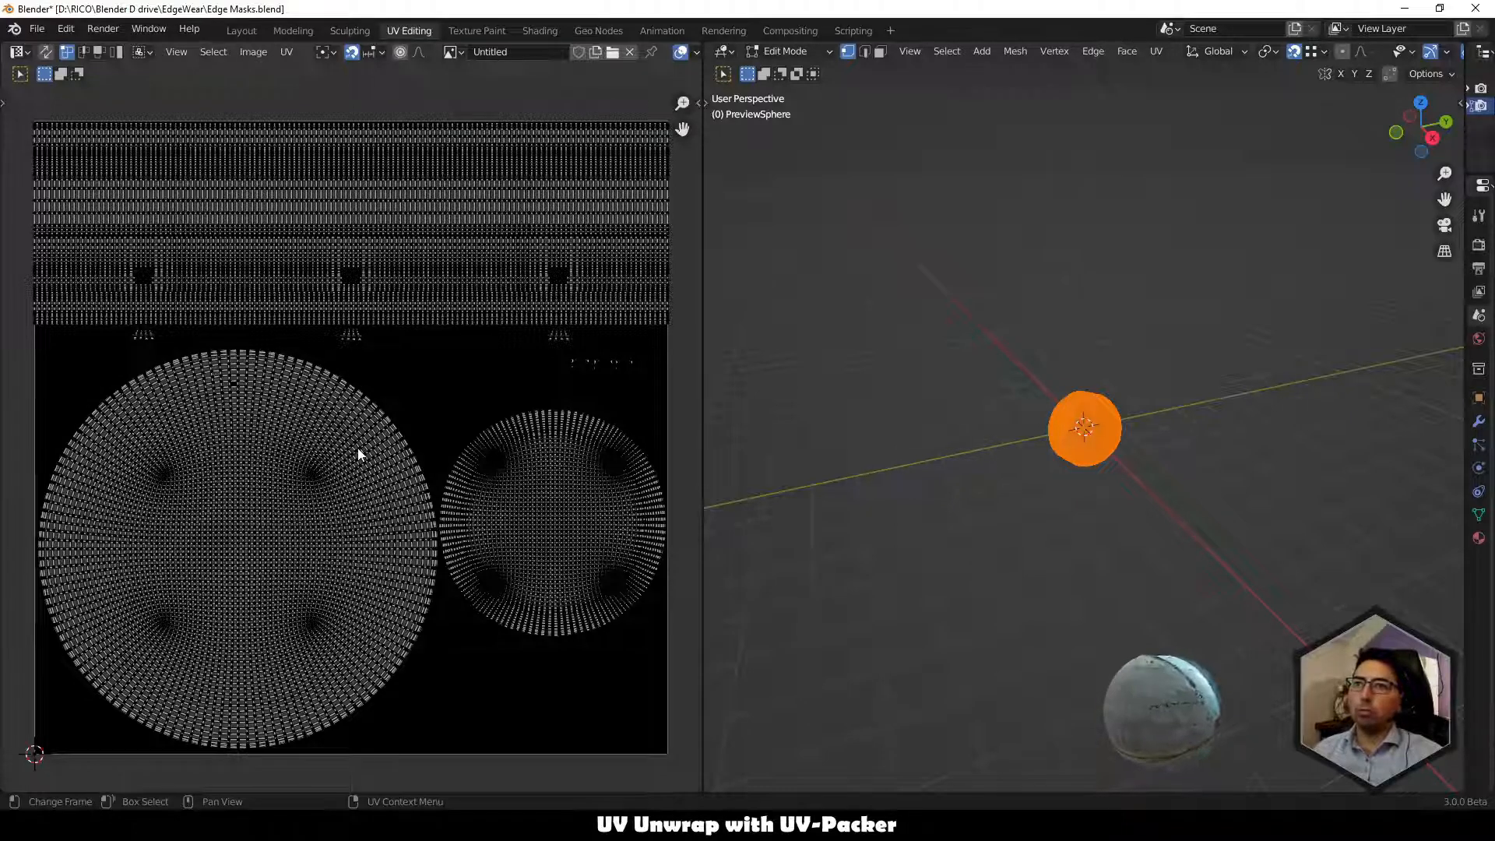
# Unwrap the selected preview sphere mesh with Smart UV Project, using an island margin of 0.003.
pyautogui.click(1156, 51)
pyautogui.click(1183, 100)
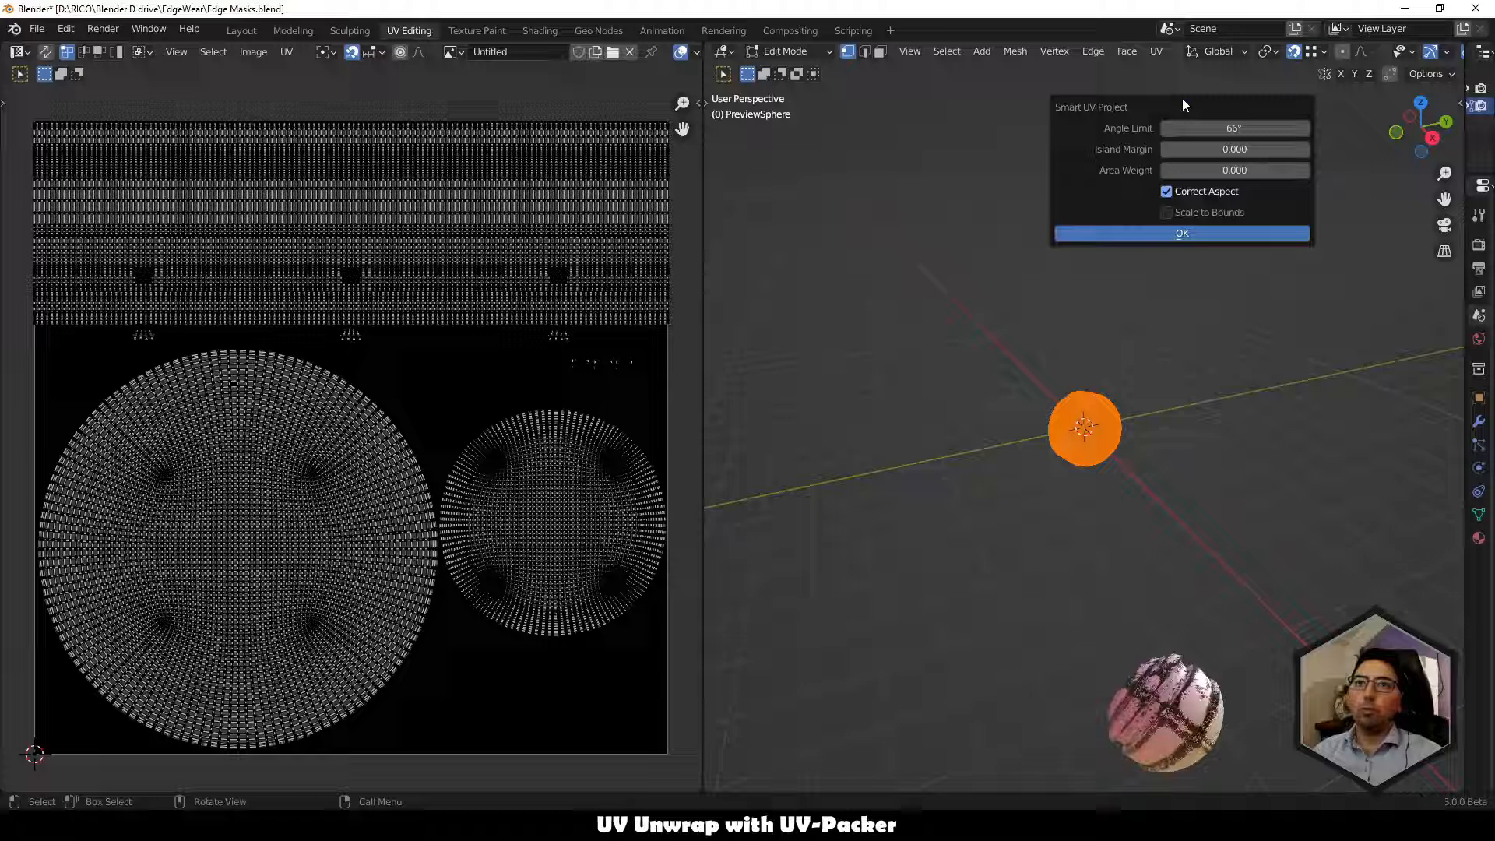
pyautogui.click(1241, 149)
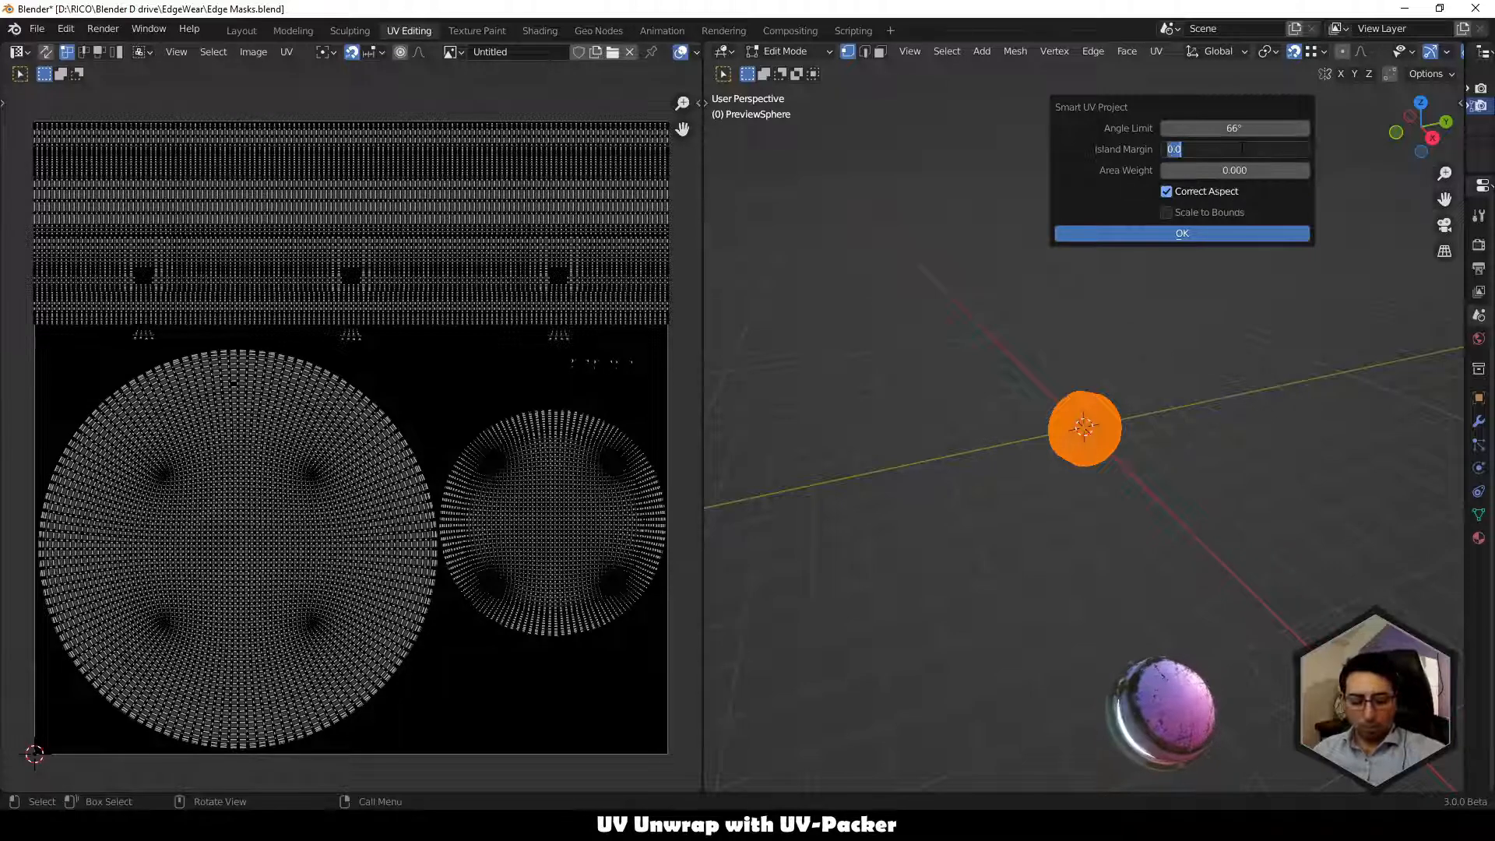
pyautogui.write('03')
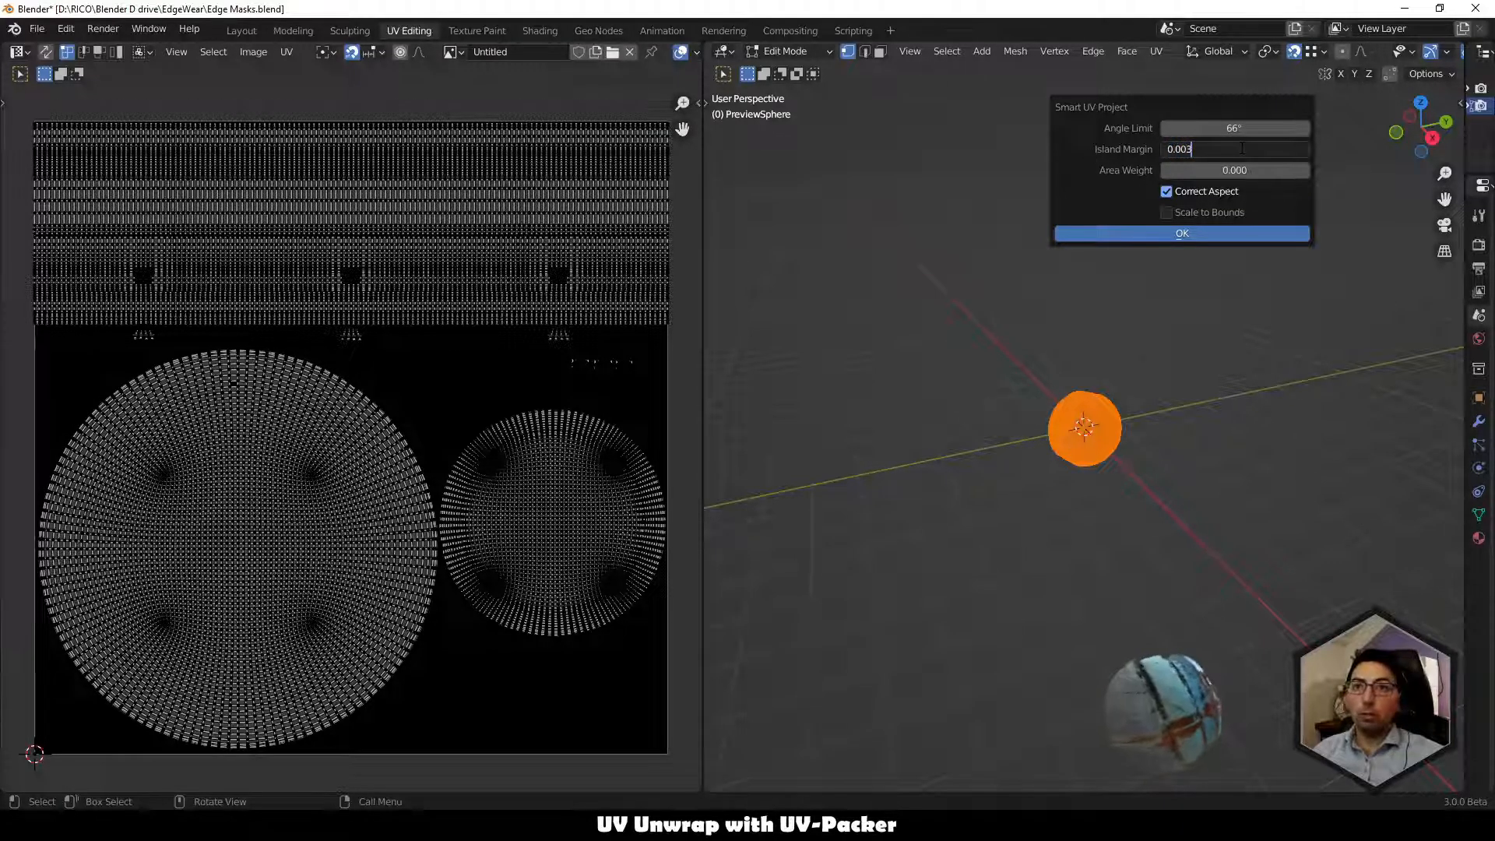
pyautogui.write('.003')
pyautogui.press('Return')
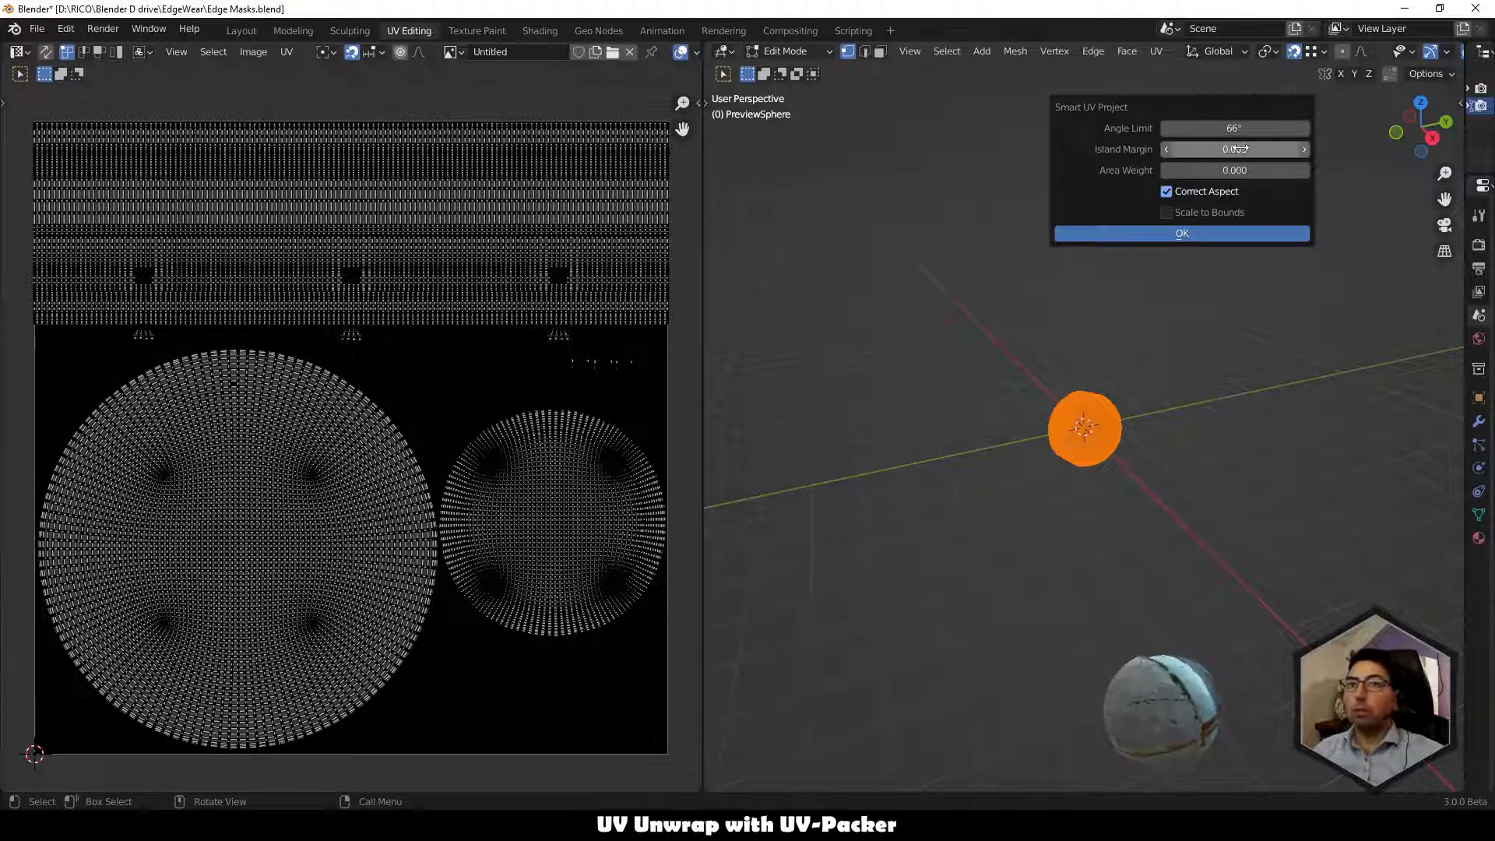
pyautogui.click(1192, 234)
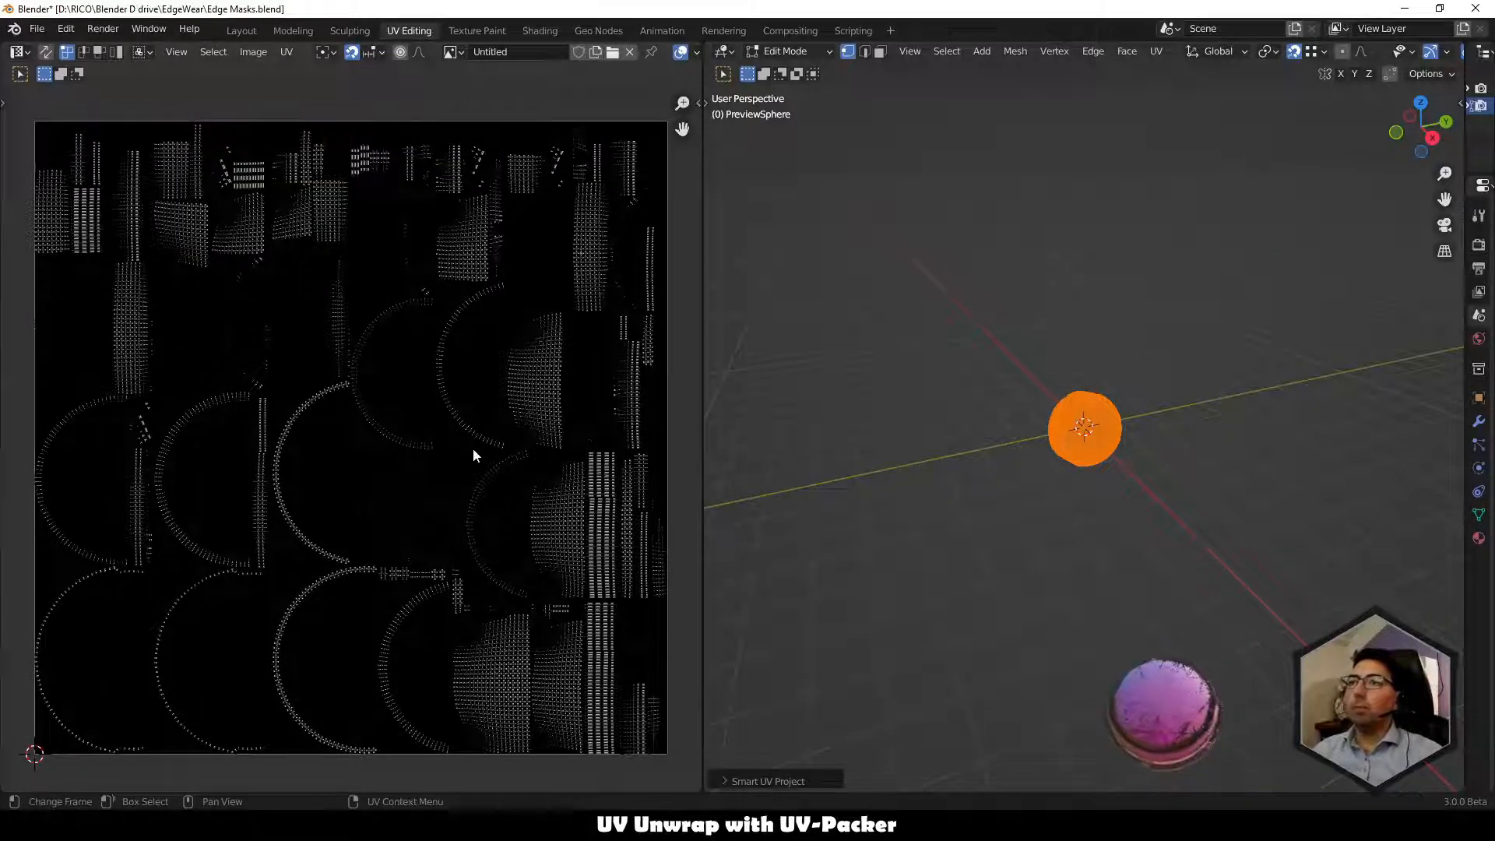
# Pack the sphere's UV islands with UV-Packer, using the Efficient engine type and its current sheet settings.
pyautogui.press('n')
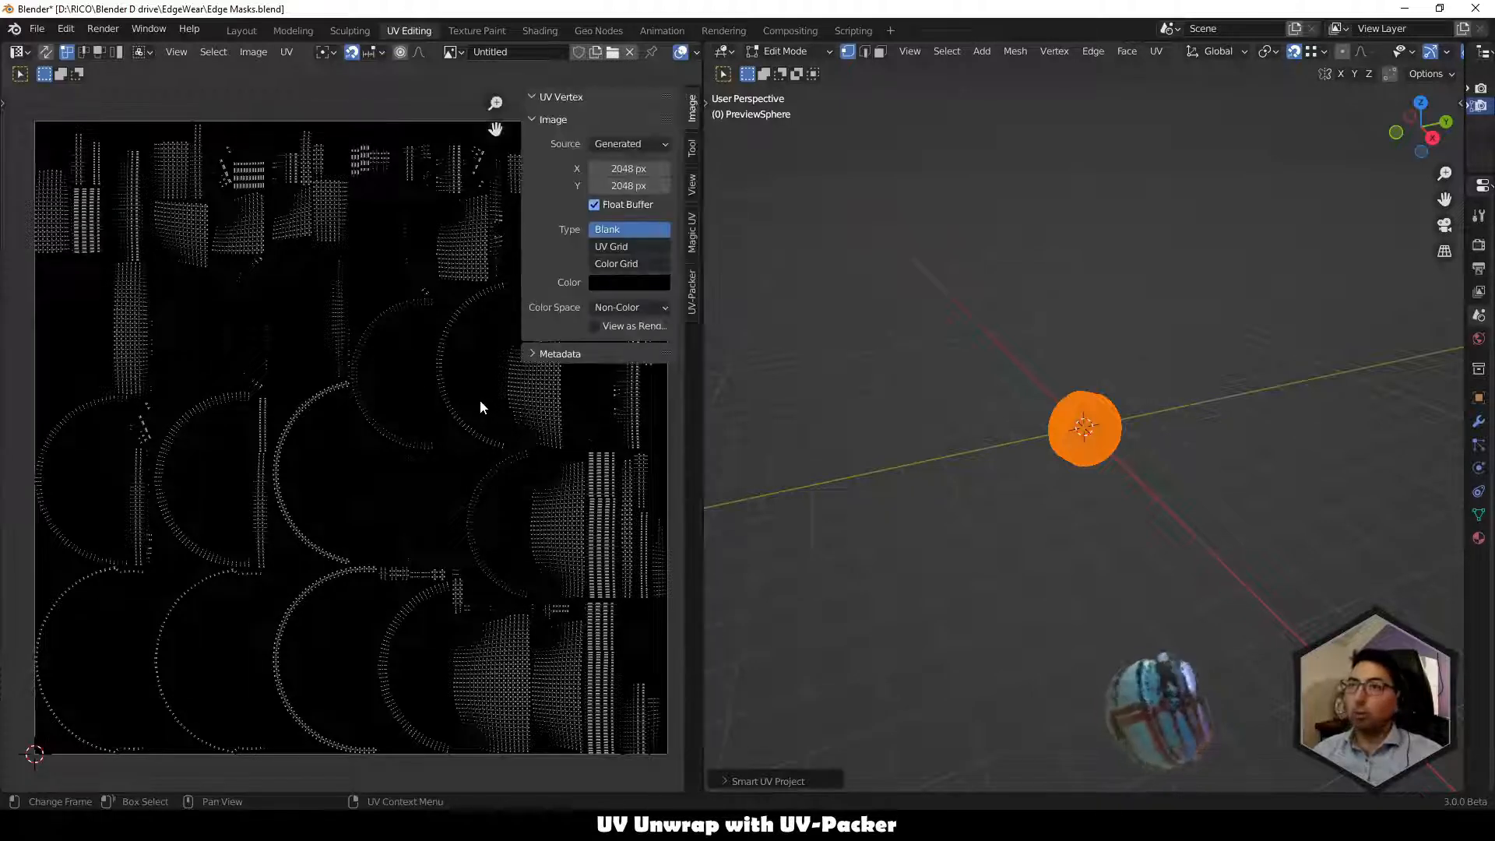
pyautogui.click(692, 295)
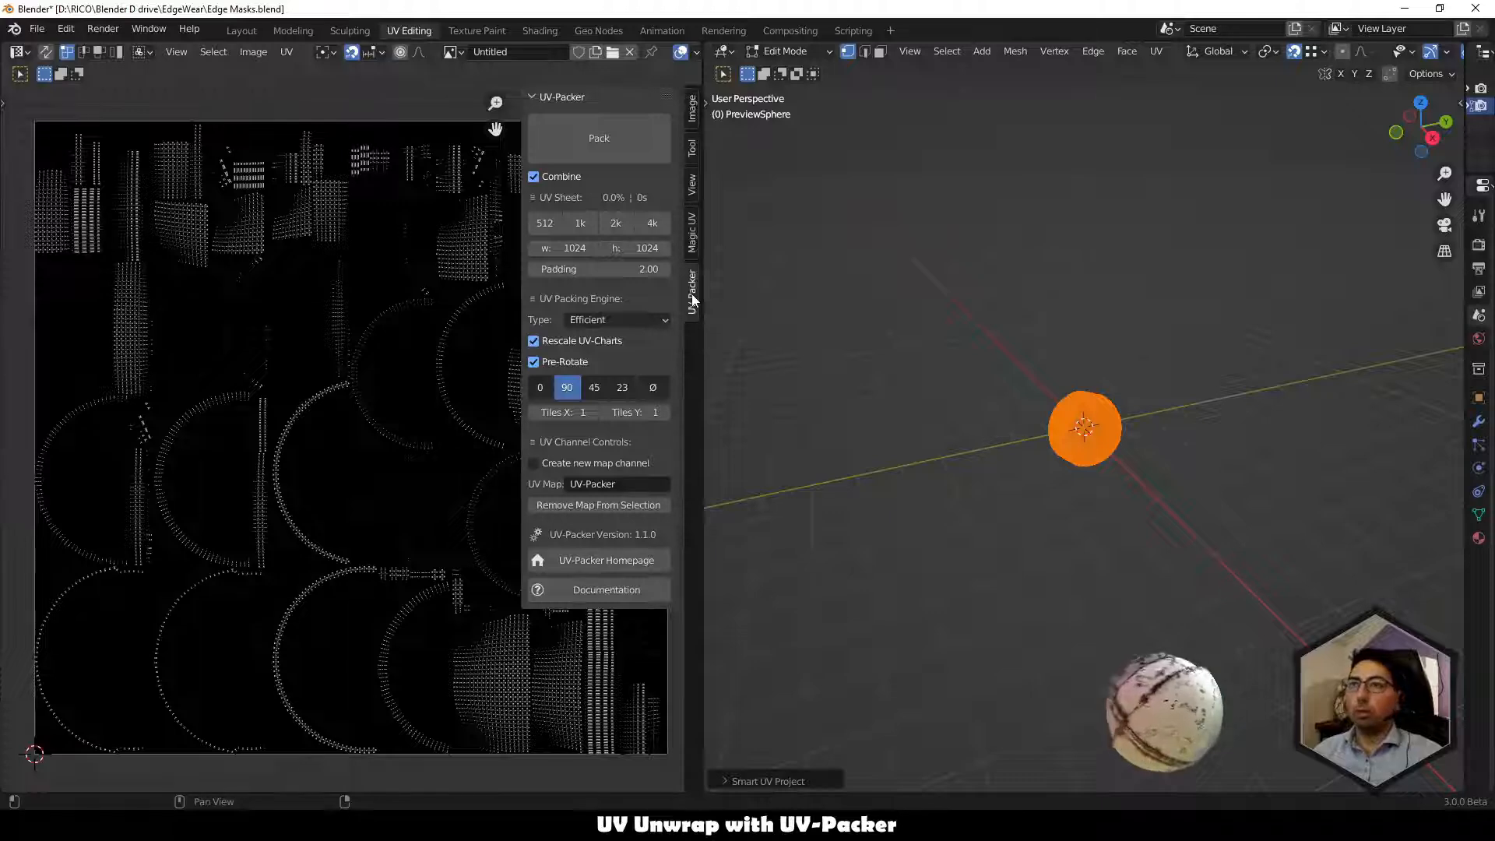
pyautogui.click(608, 143)
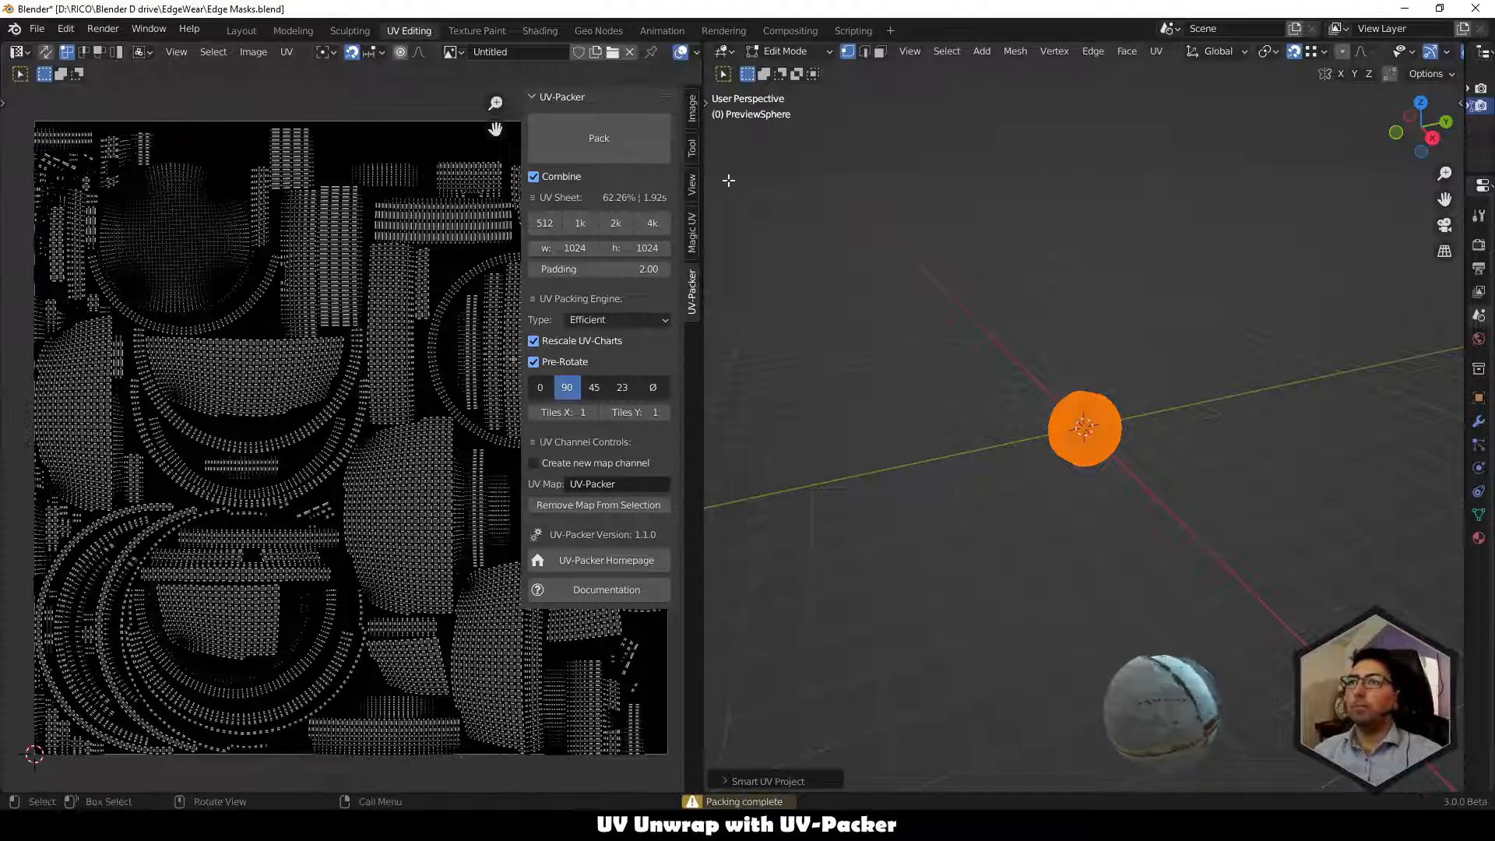
pyautogui.press('n')
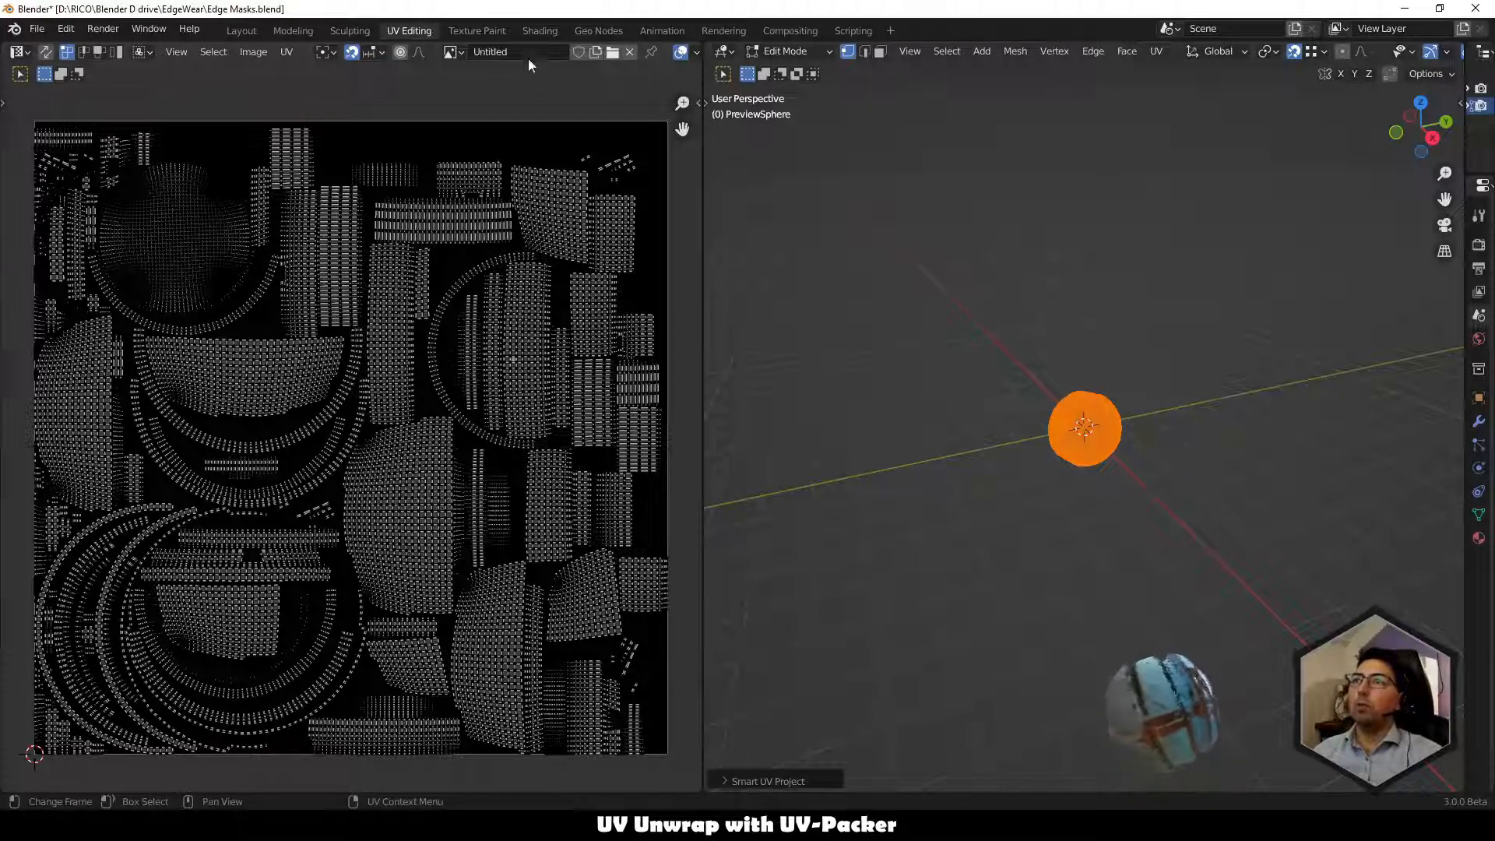
# Return to the Shading workspace and rename the image in the Image Texture node to "edge wear".
pyautogui.click(542, 32)
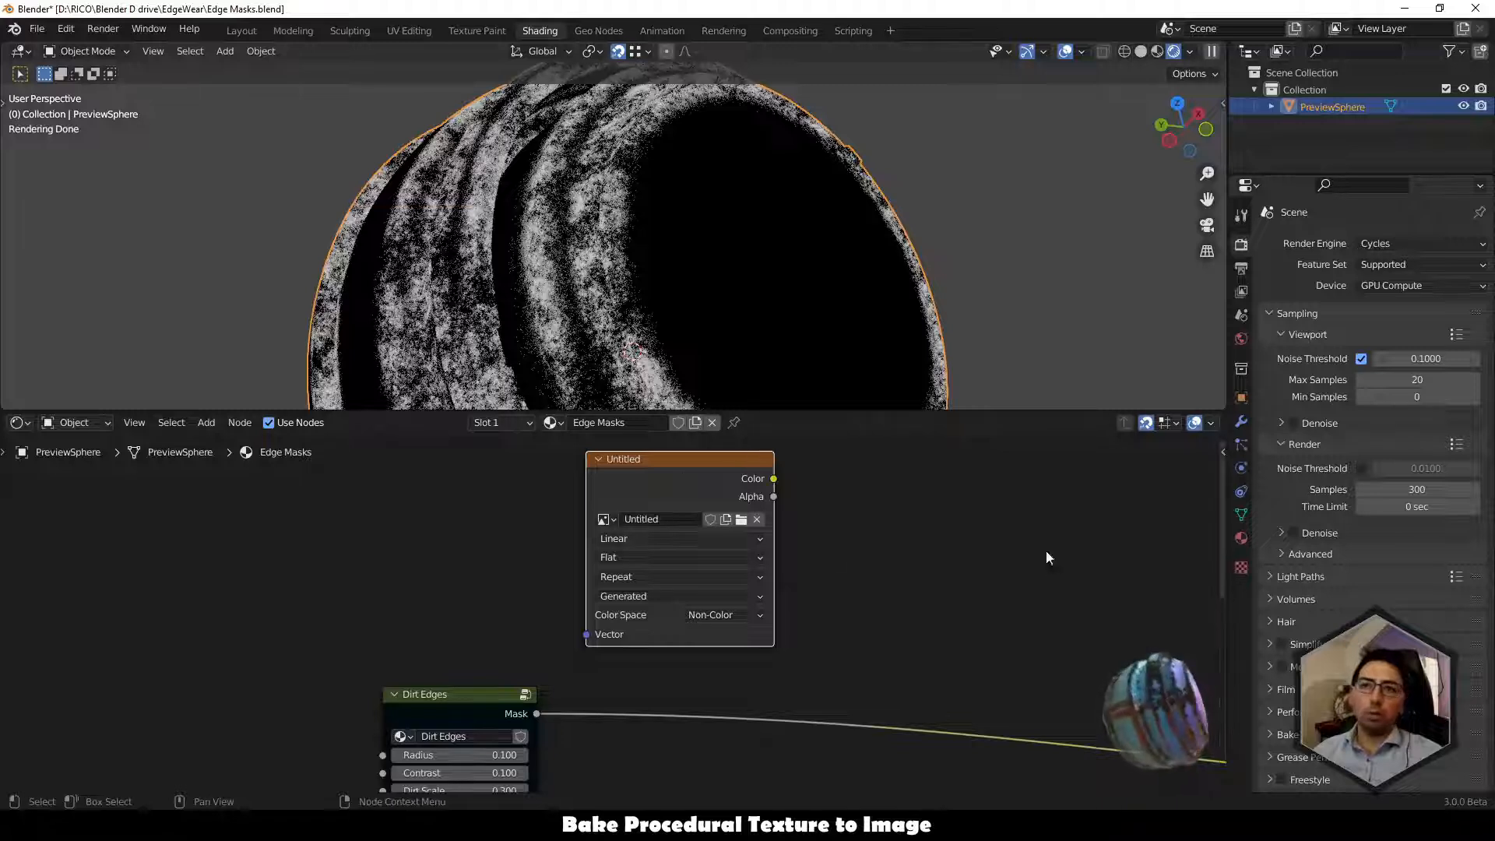
pyautogui.doubleClick(675, 518)
pyautogui.write('edge')
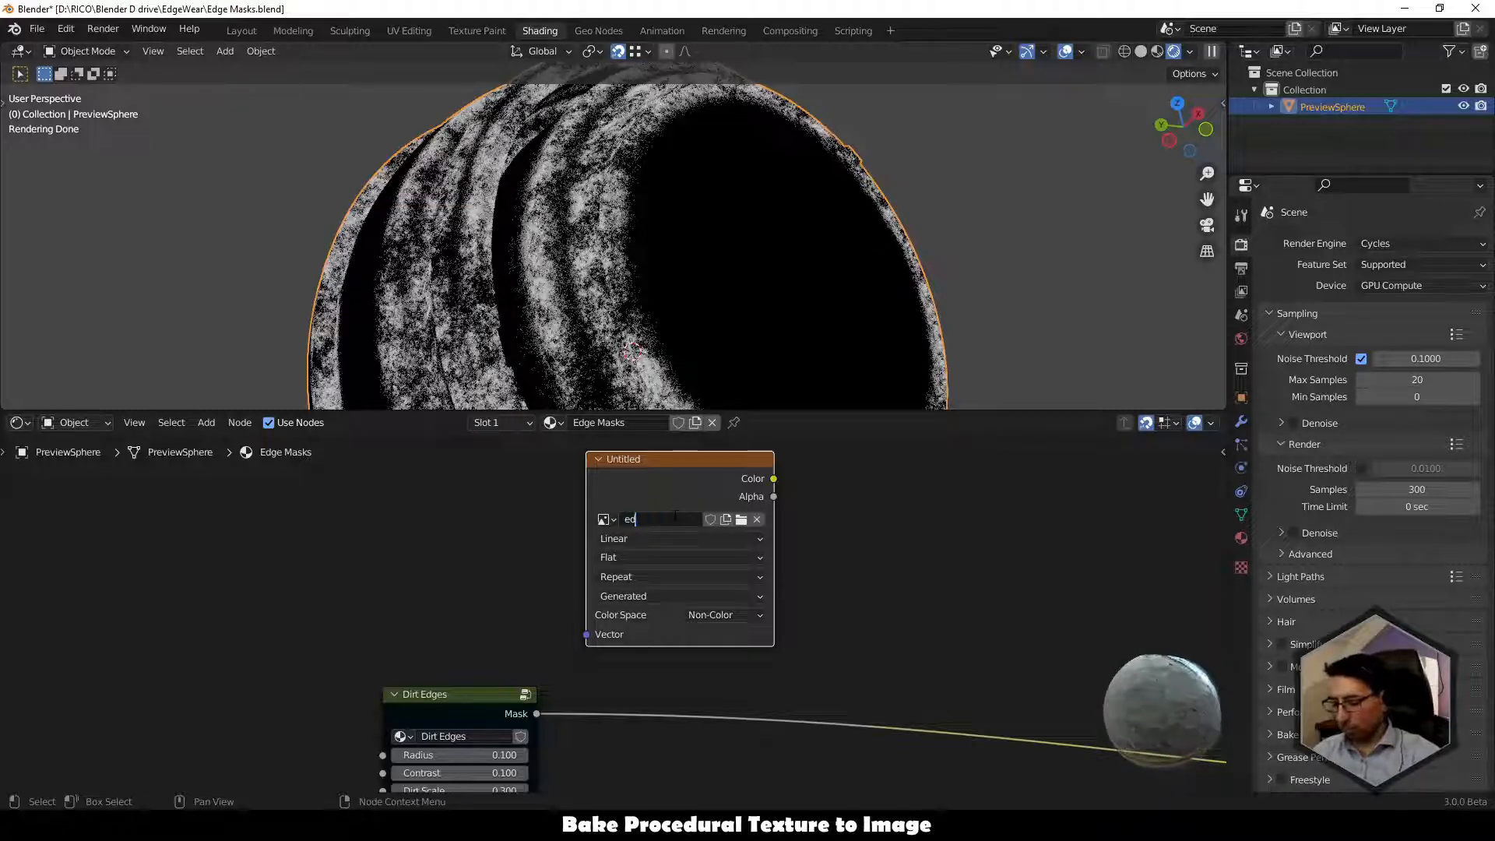
pyautogui.write(' wear')
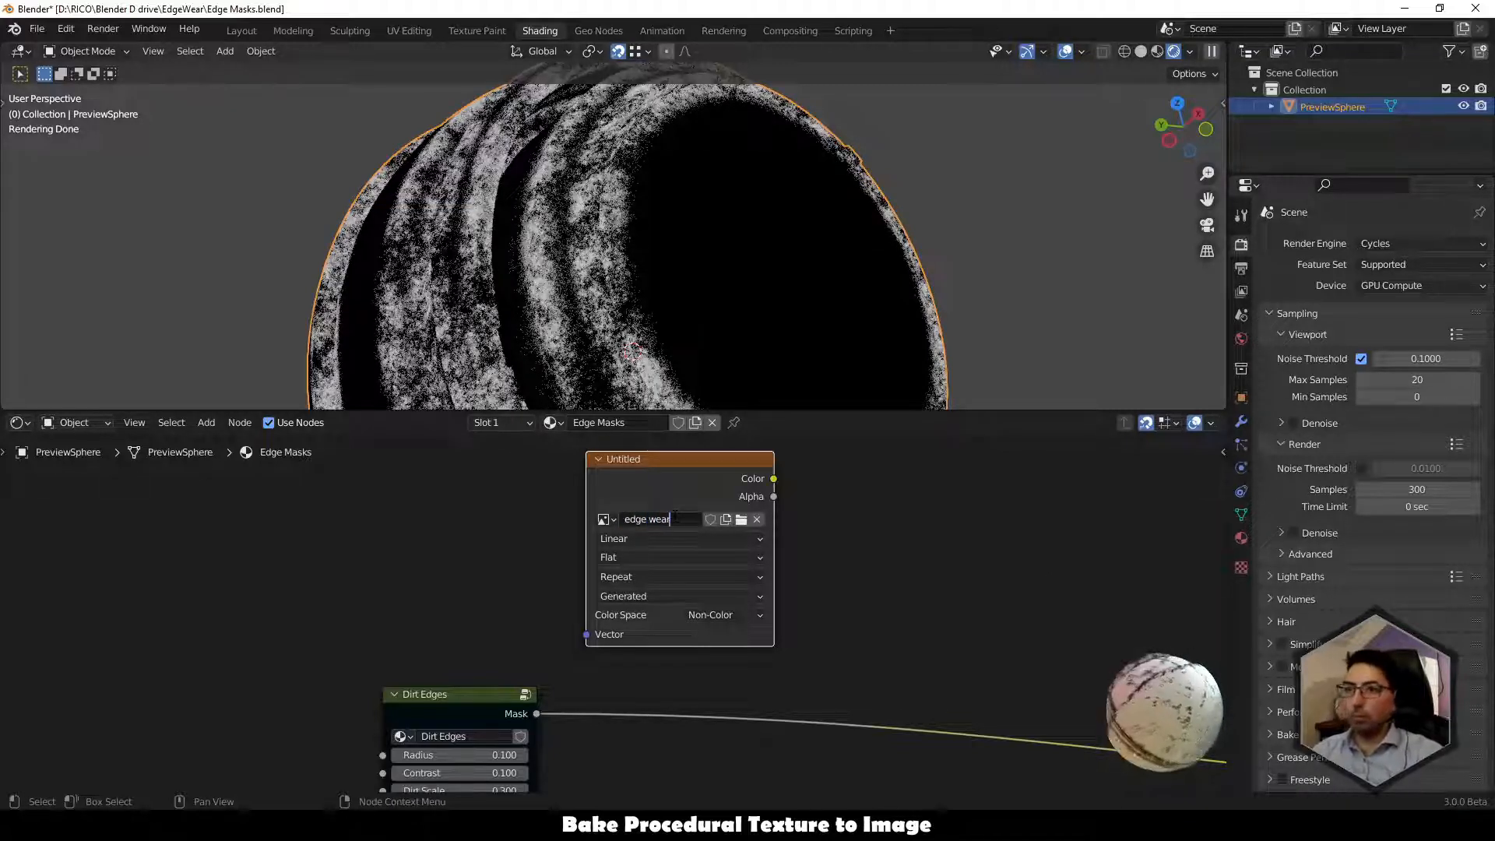
pyautogui.press('Return')
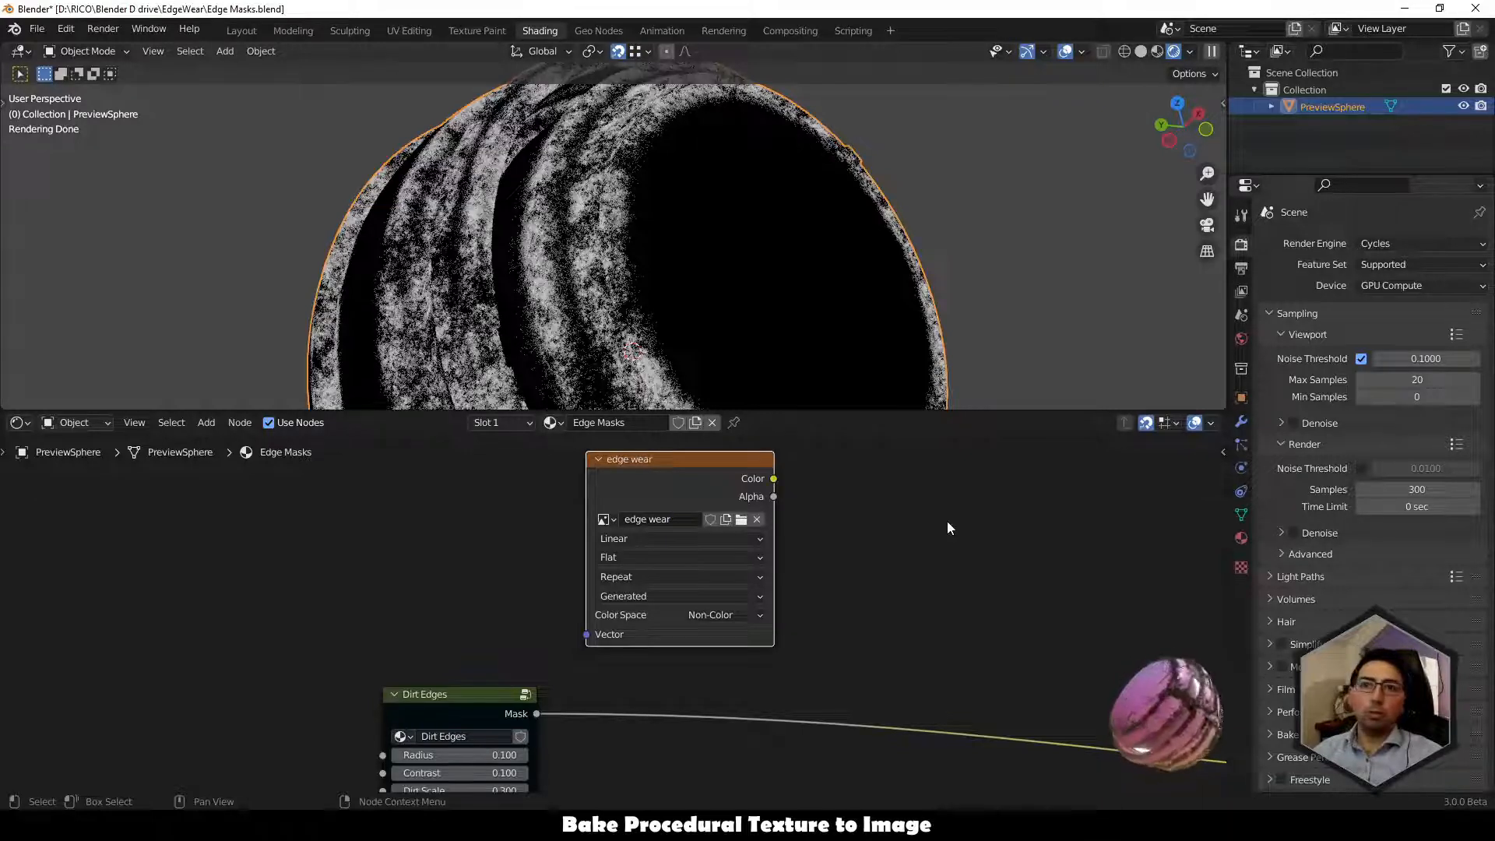
# Set the Cycles bake type to Emit and bake the Dirt Edges mask into the edge wear image.
pyautogui.click(1270, 734)
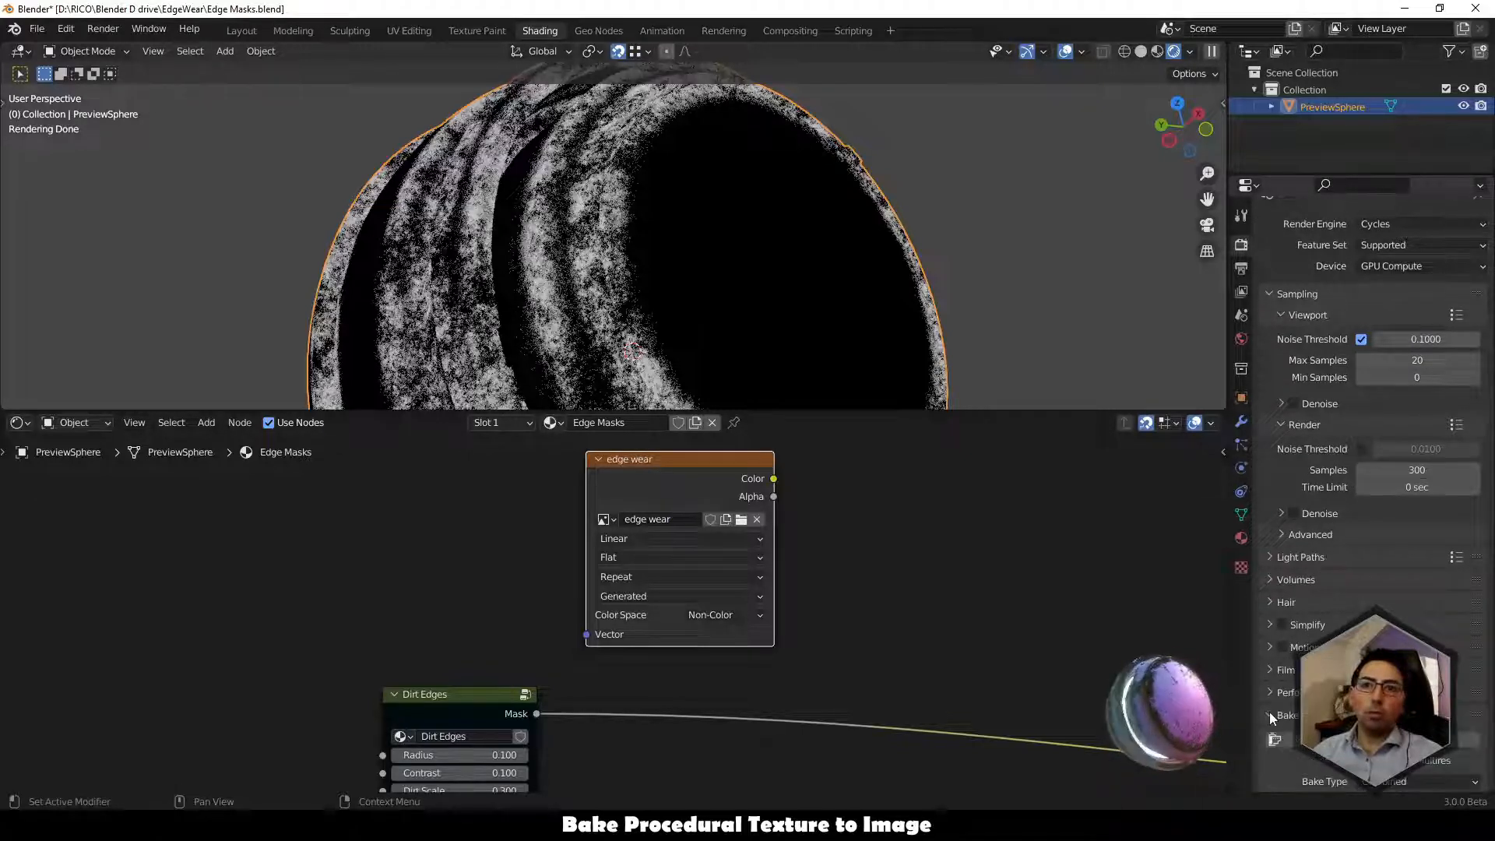
pyautogui.scroll(-8, 1305, 566)
pyautogui.scroll(-2, 1303, 562)
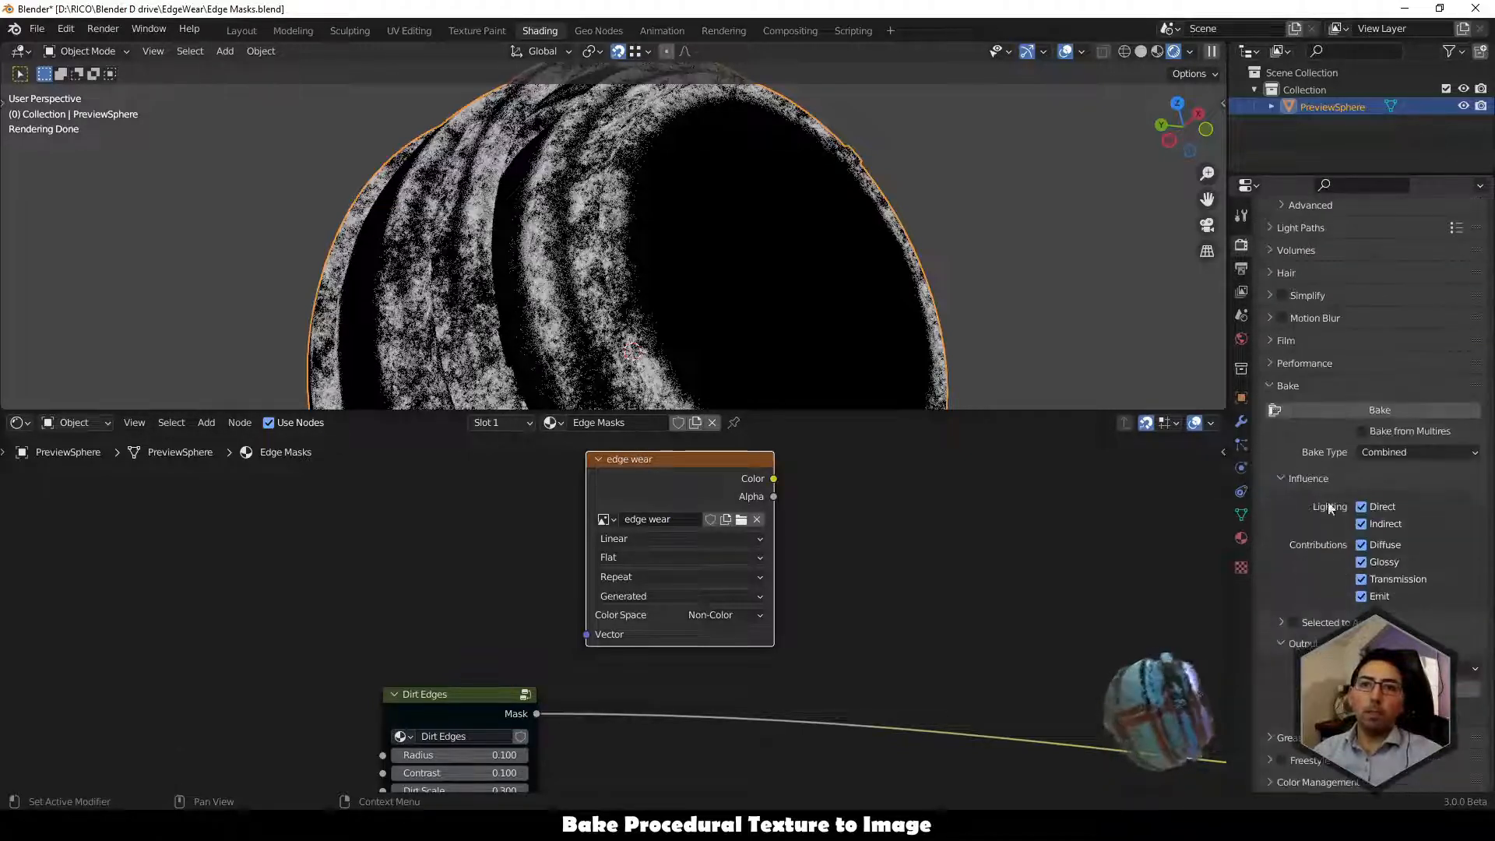
pyautogui.click(1385, 454)
pyautogui.click(1377, 602)
pyautogui.scroll(4, 1384, 601)
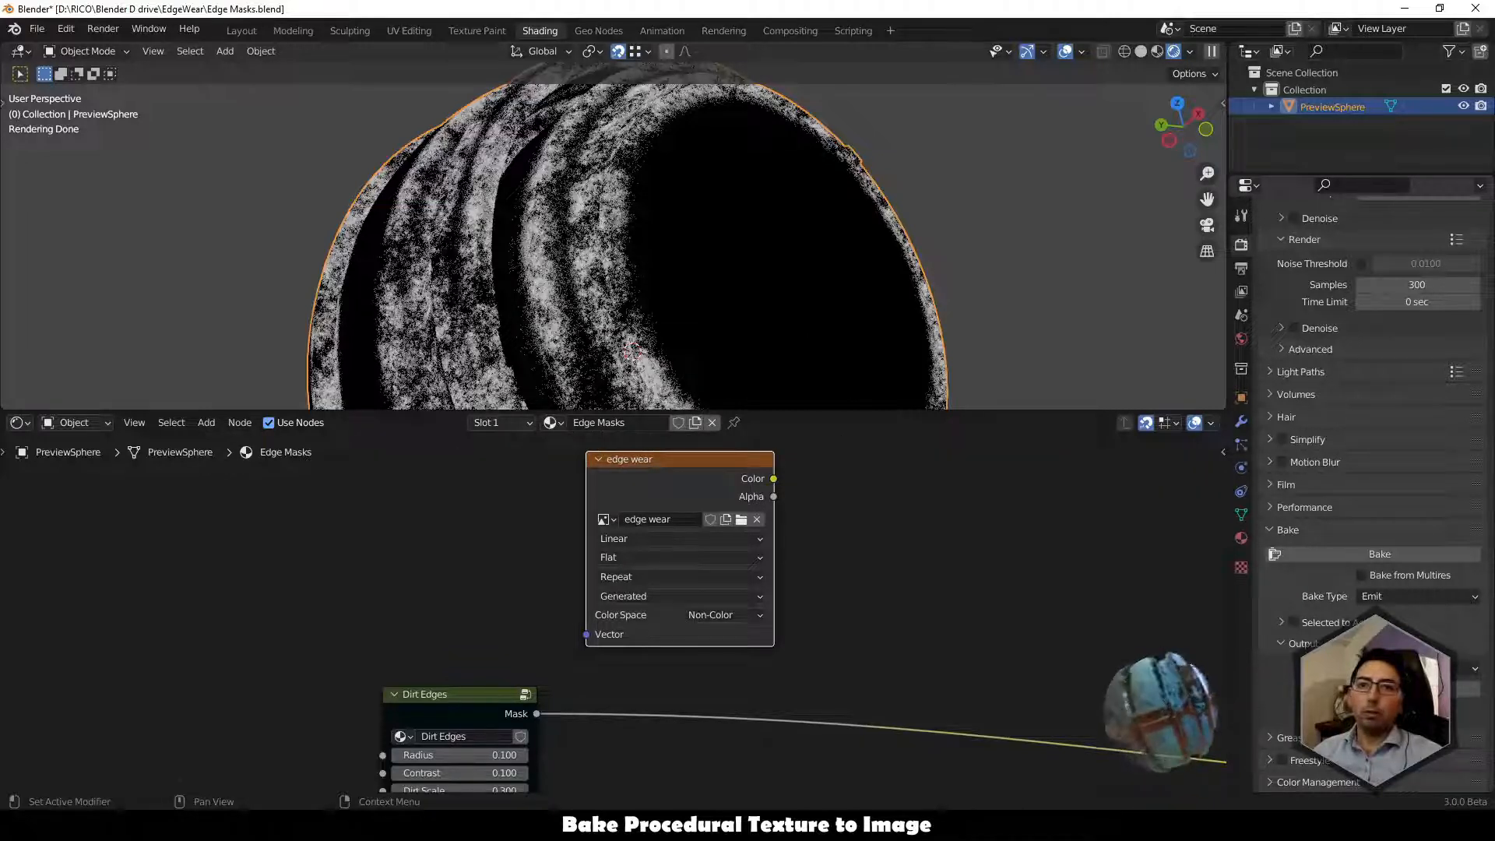
pyautogui.click(1281, 621)
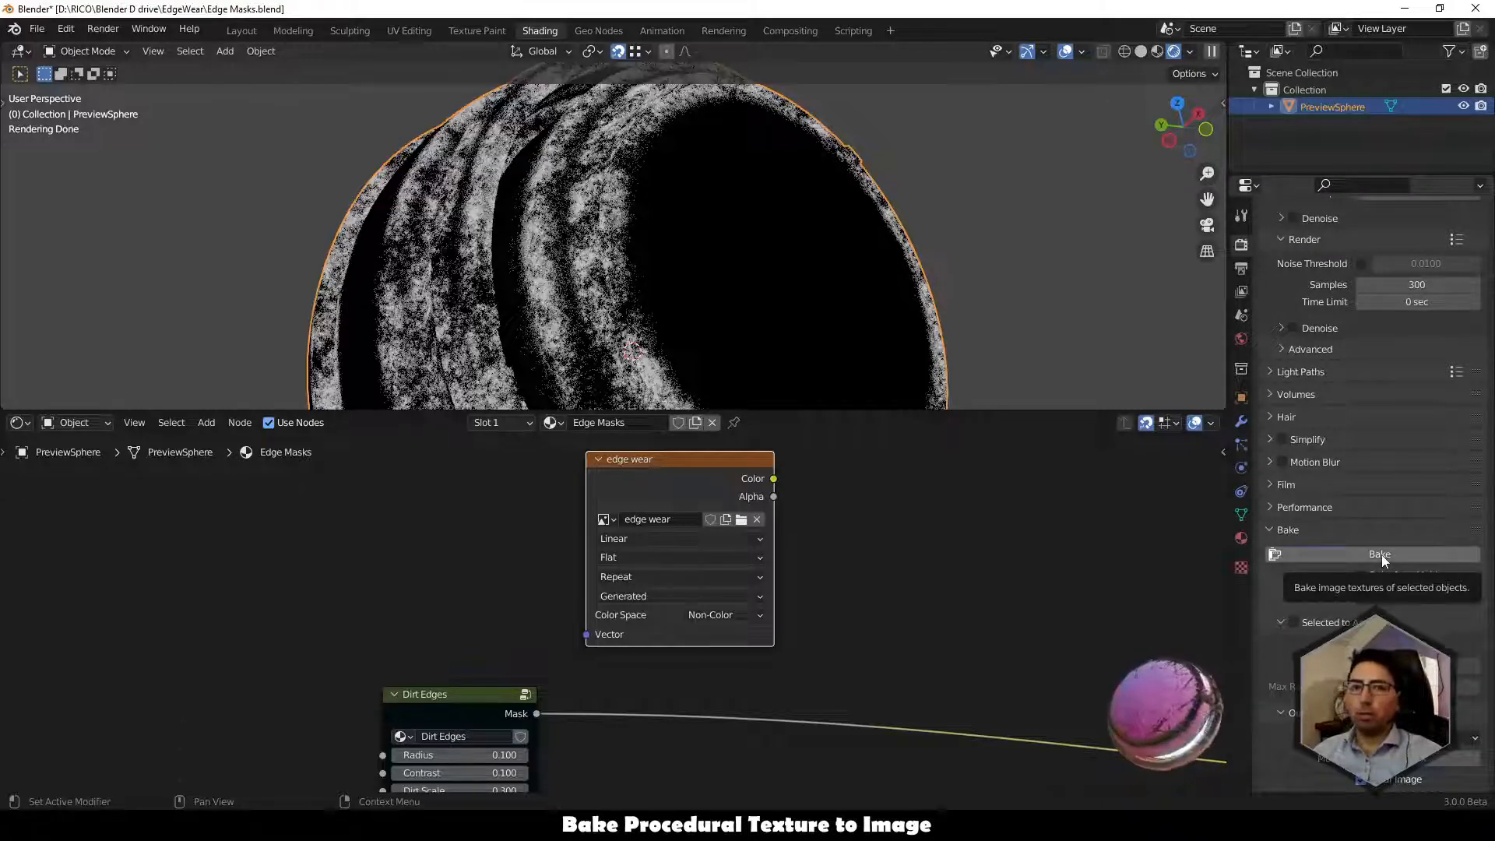
pyautogui.click(1381, 554)
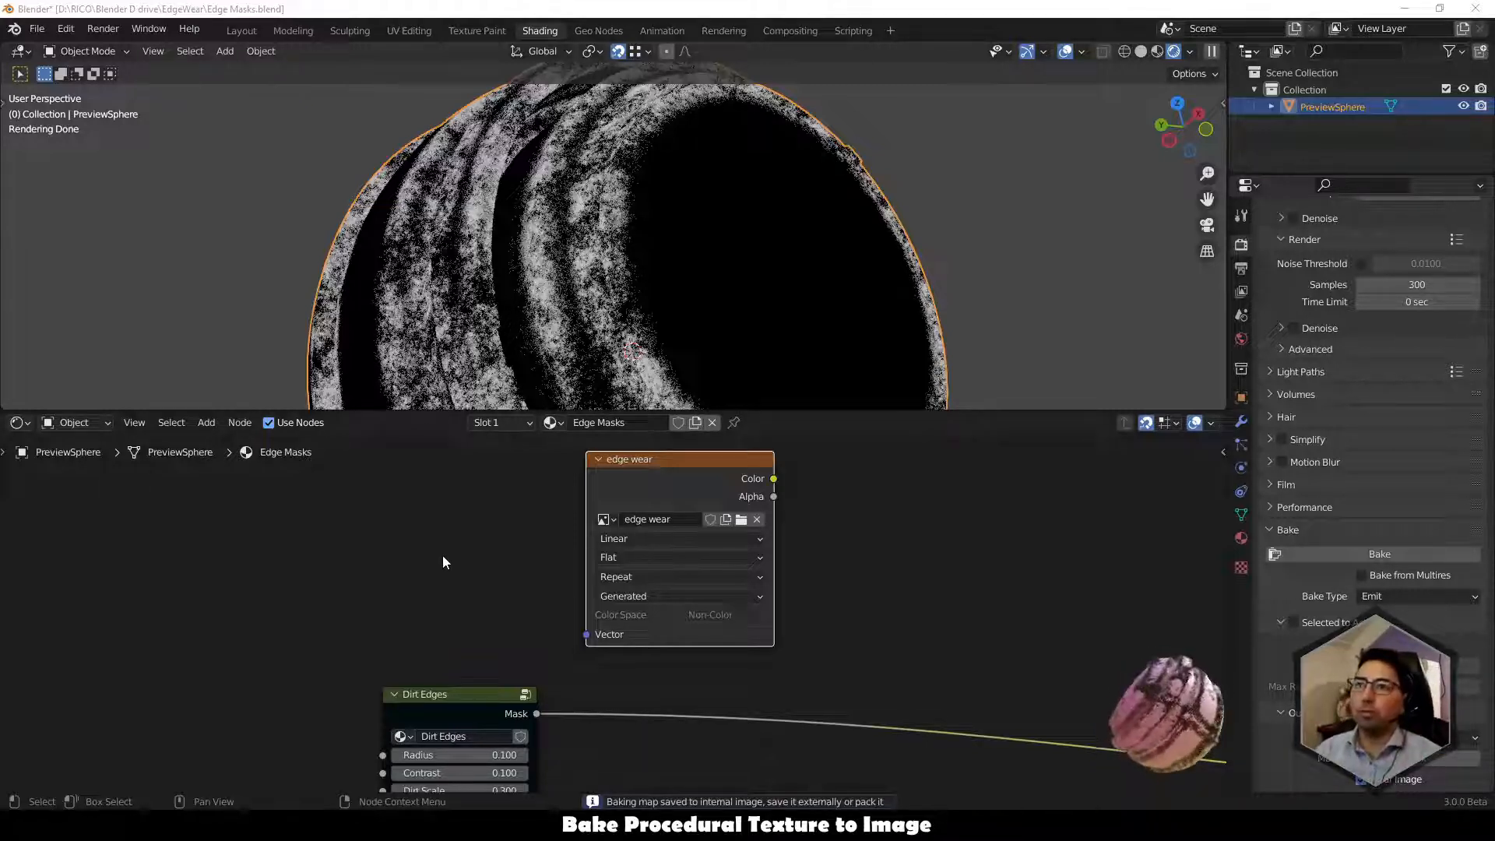
# Compare the baked edge wear image with the procedural Dirt Edges mask by previewing each on the sphere.
pyautogui.scroll(-2, 797, 609)
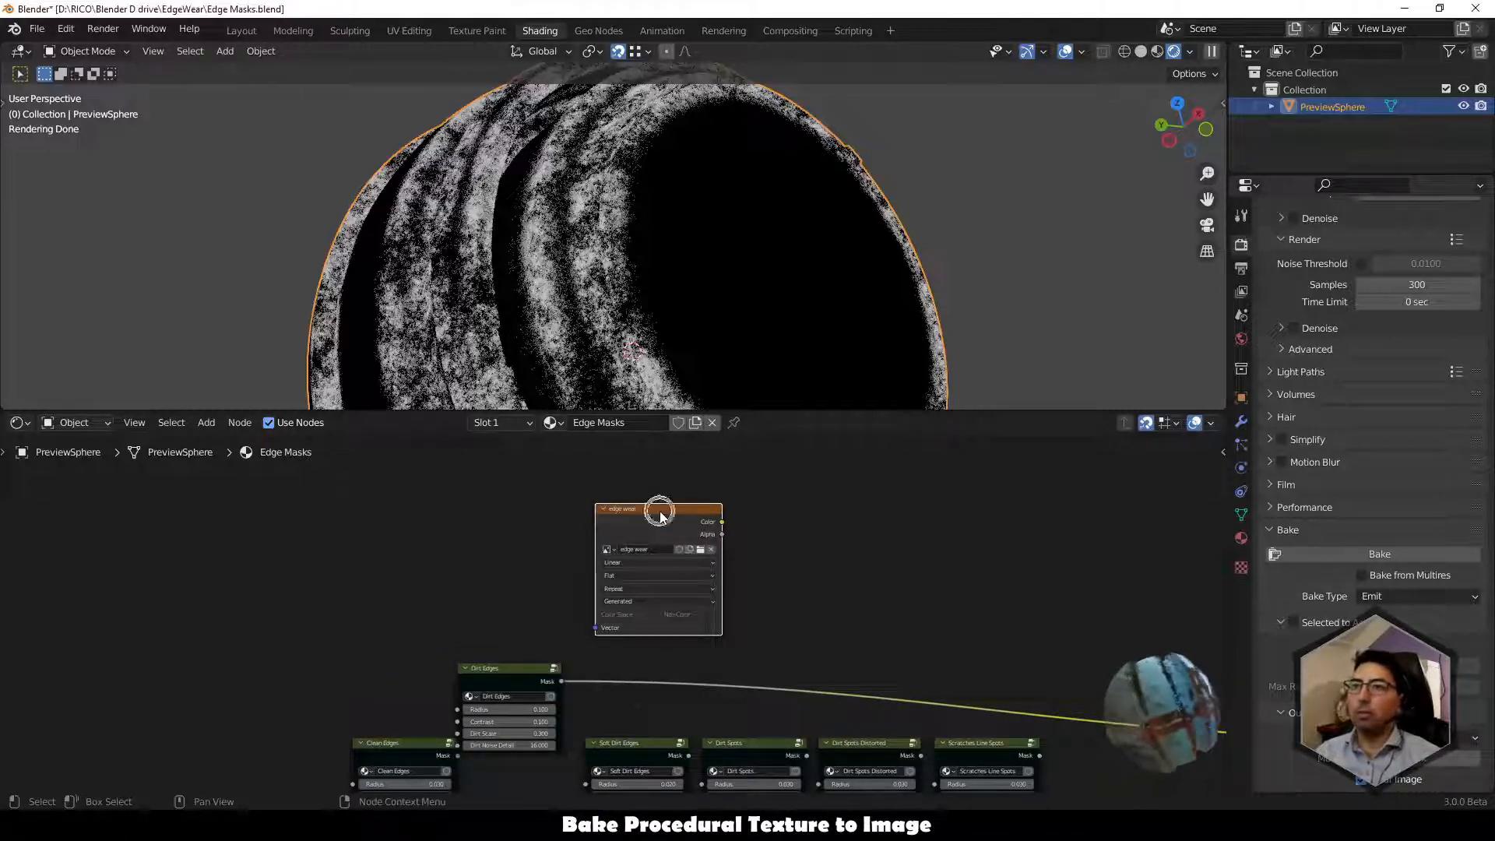
pyautogui.keyDown('ctrl'); pyautogui.keyDown('shift'); pyautogui.click(660, 511); pyautogui.keyUp('shift'); pyautogui.keyUp('ctrl')
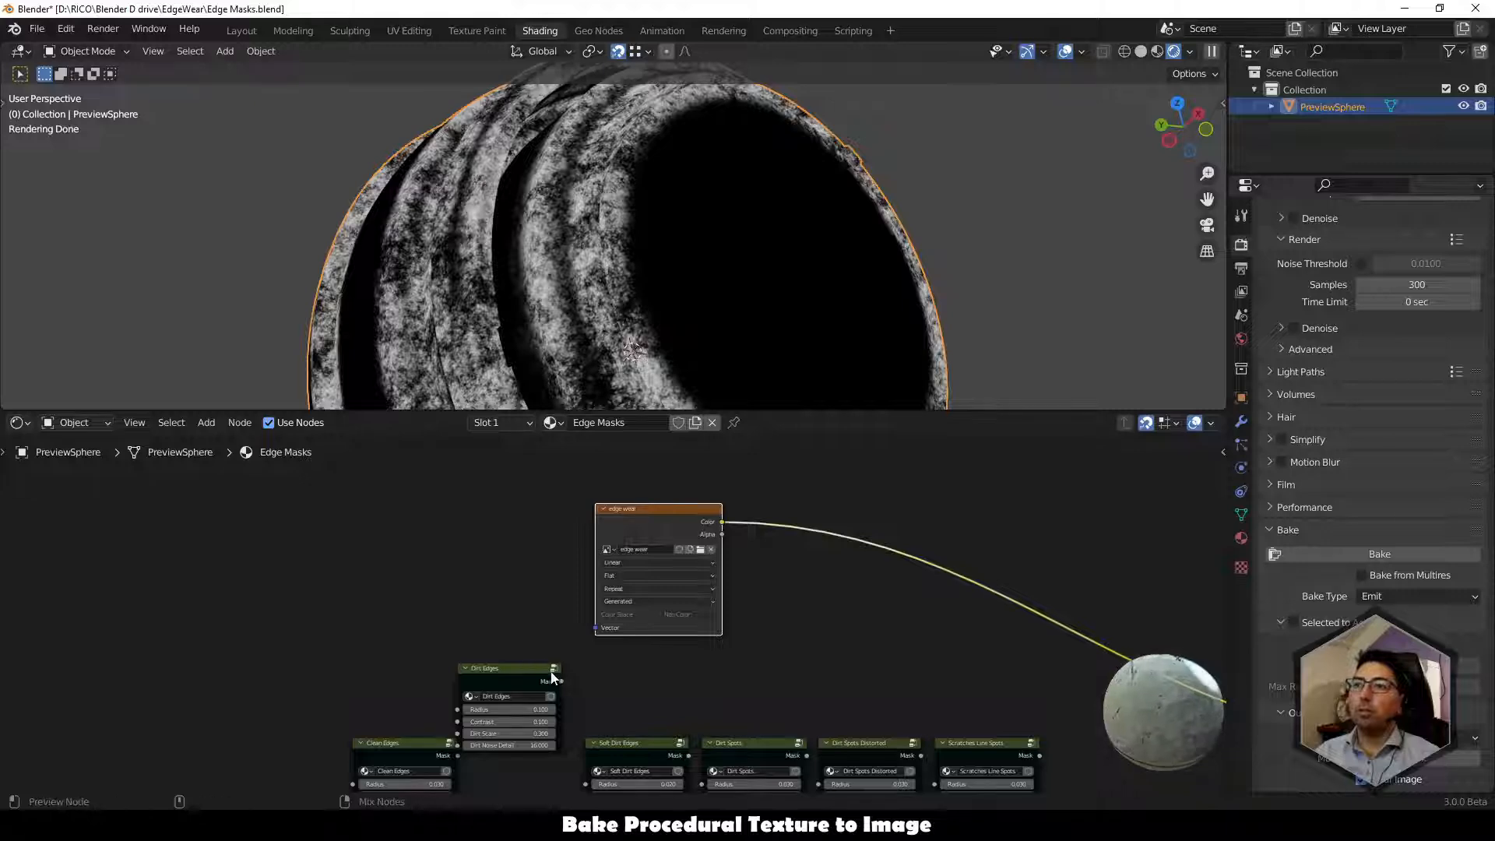
pyautogui.keyDown('ctrl'); pyautogui.keyDown('shift'); pyautogui.click(509, 668); pyautogui.keyUp('shift'); pyautogui.keyUp('ctrl')
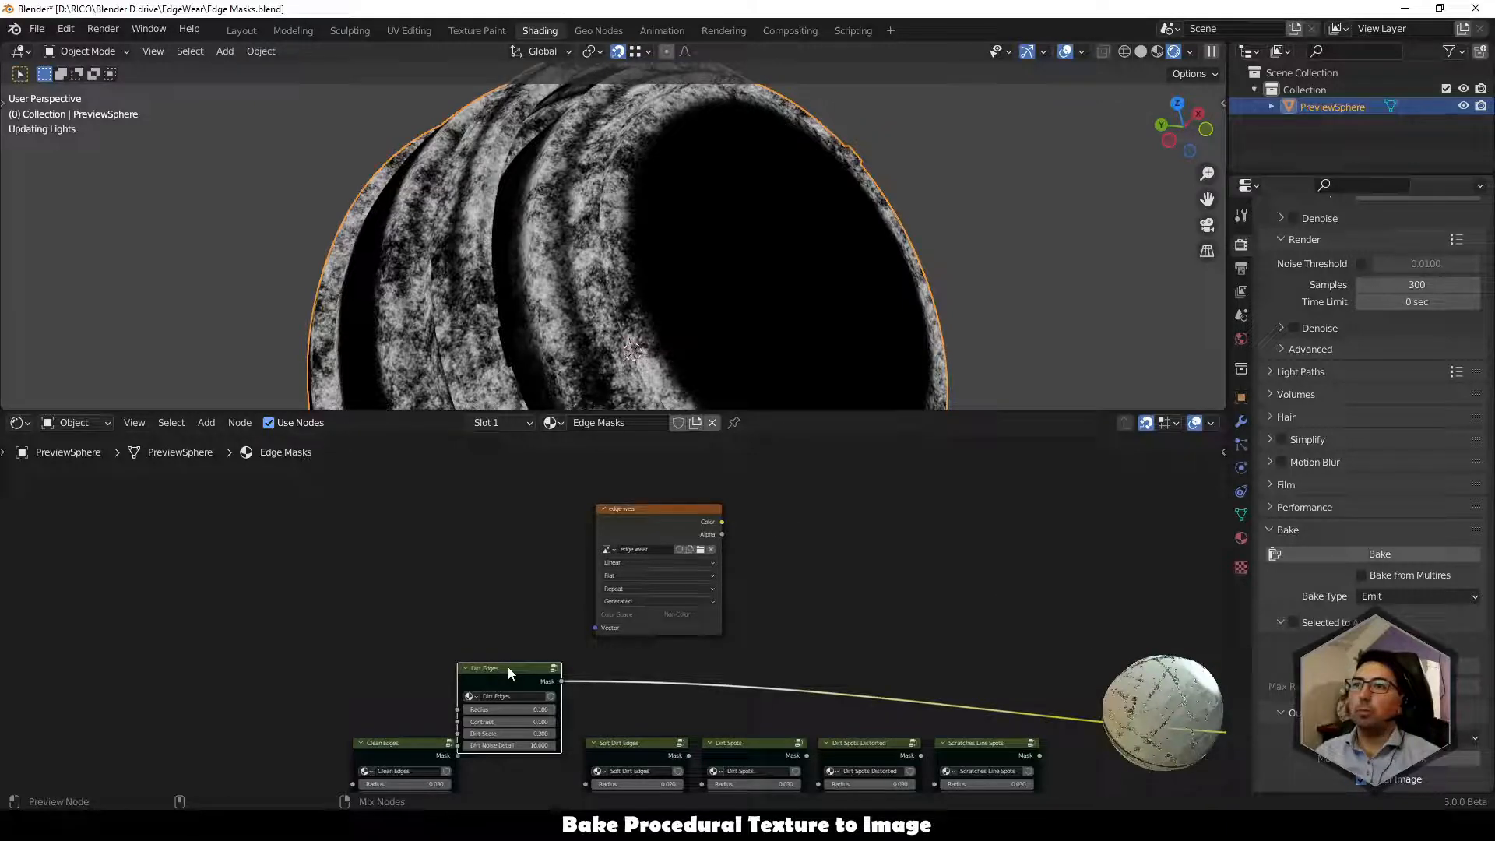
pyautogui.keyDown('ctrl'); pyautogui.keyDown('shift'); pyautogui.click(667, 511); pyautogui.keyUp('shift'); pyautogui.keyUp('ctrl')
# Add a ColorRamp node on the link between the edge wear image's Color output and the material output.
pyautogui.click(795, 576)
pyautogui.hotkey('shift', 'a')
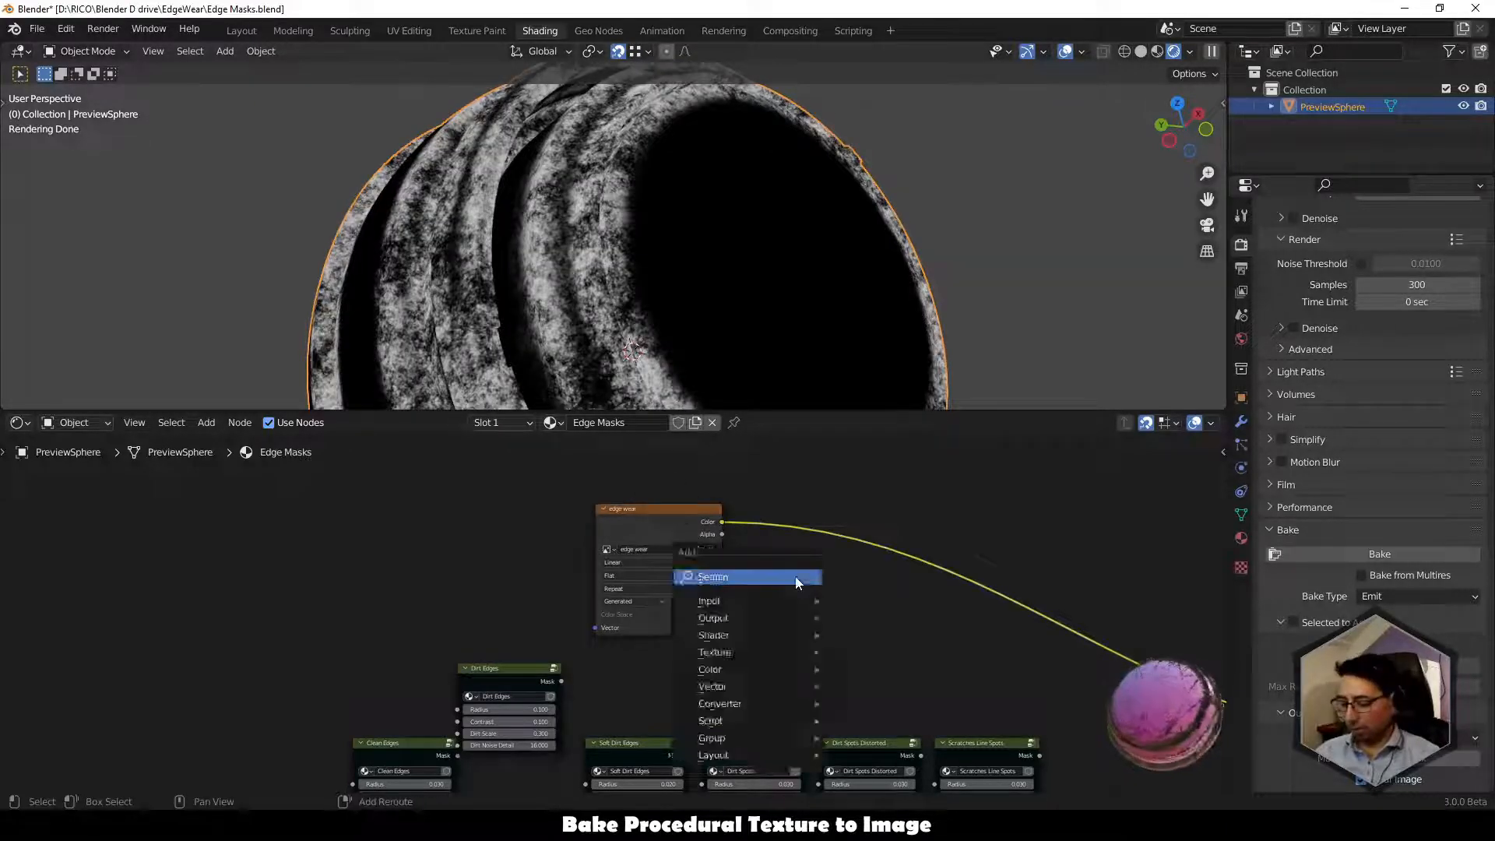
pyautogui.click(795, 576)
pyautogui.write('colo')
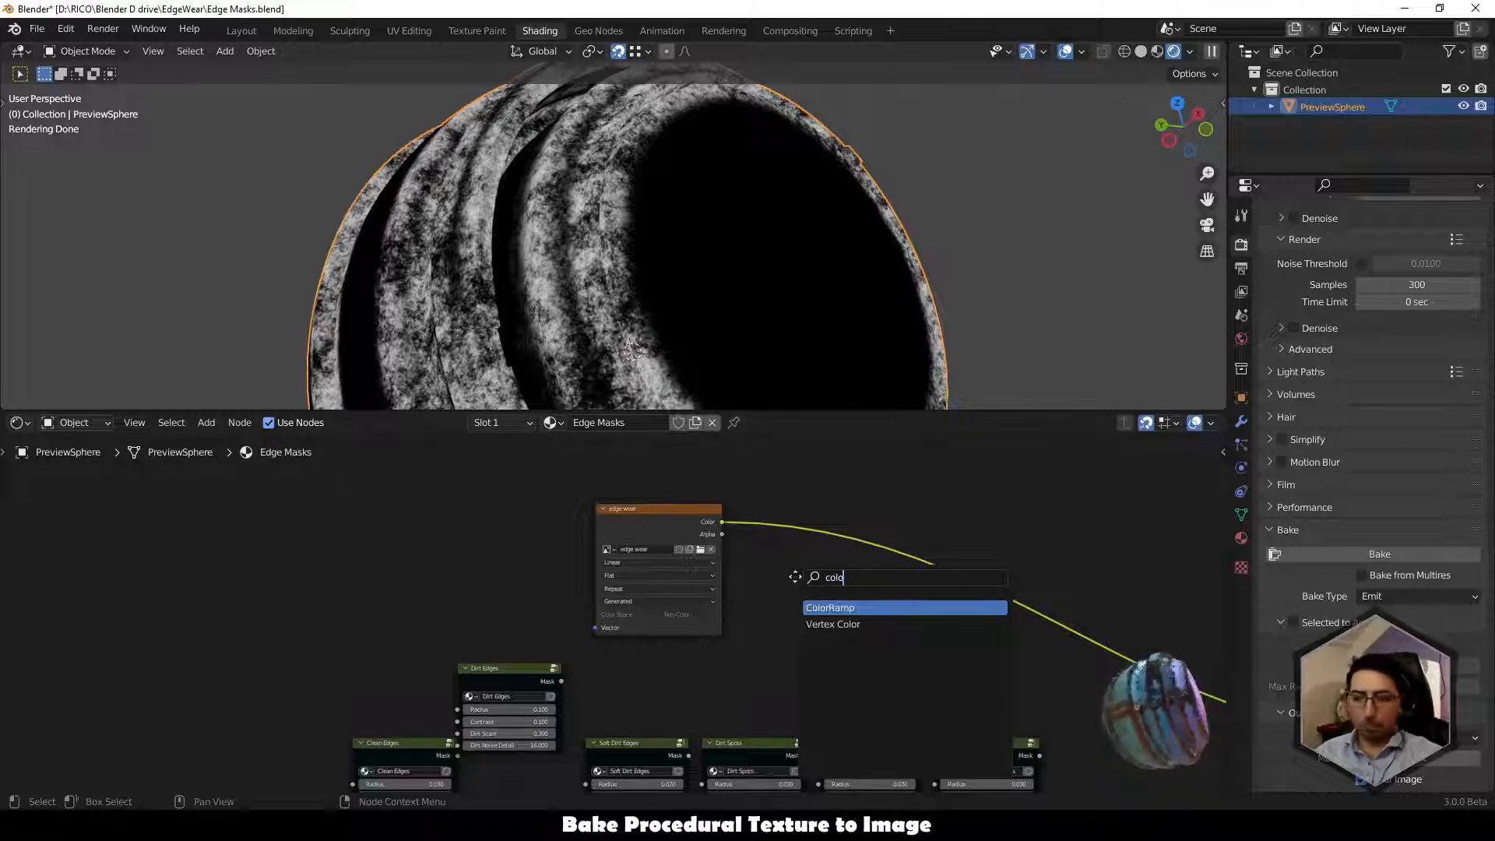
pyautogui.press('Return')
pyautogui.click(813, 502)
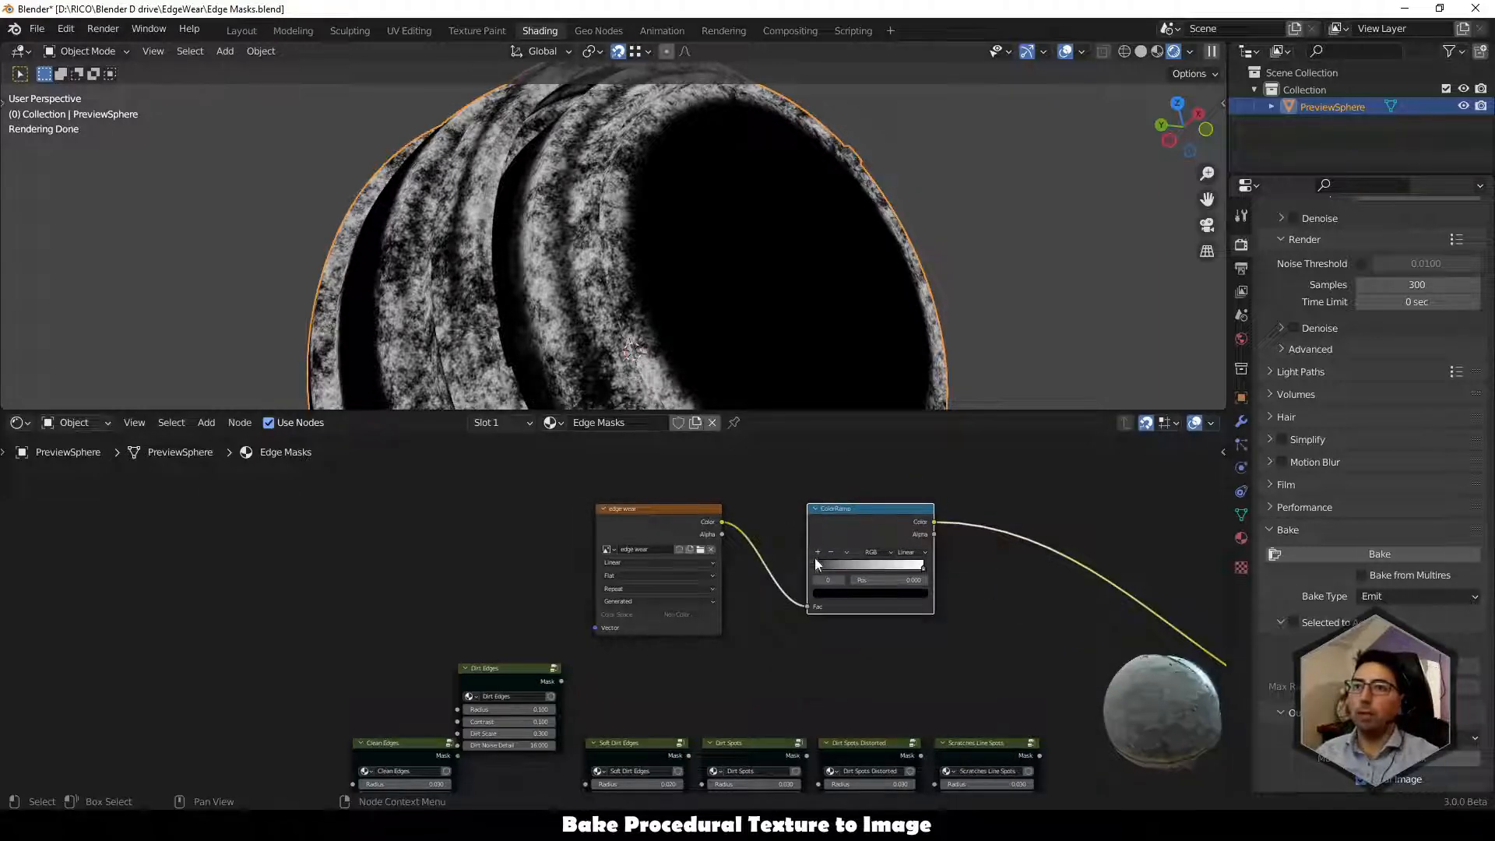
# Try moving the ColorRamp's black and white stops inward on the baked mask, and restore both to the ramp's ends.
pyautogui.moveTo(816, 564); pyautogui.dragTo(835, 584)
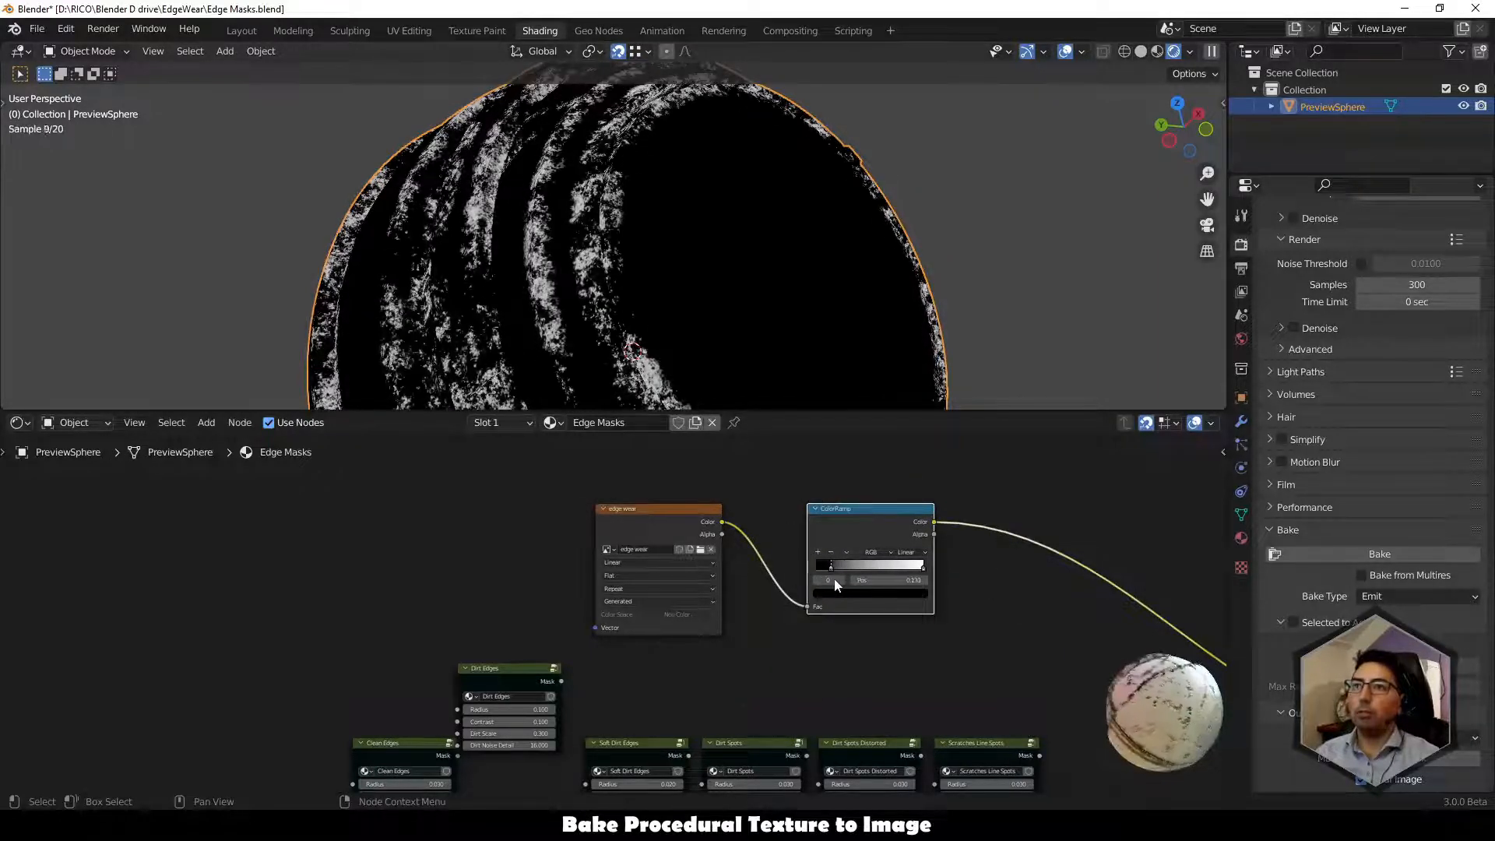
pyautogui.moveTo(923, 567); pyautogui.dragTo(872, 574)
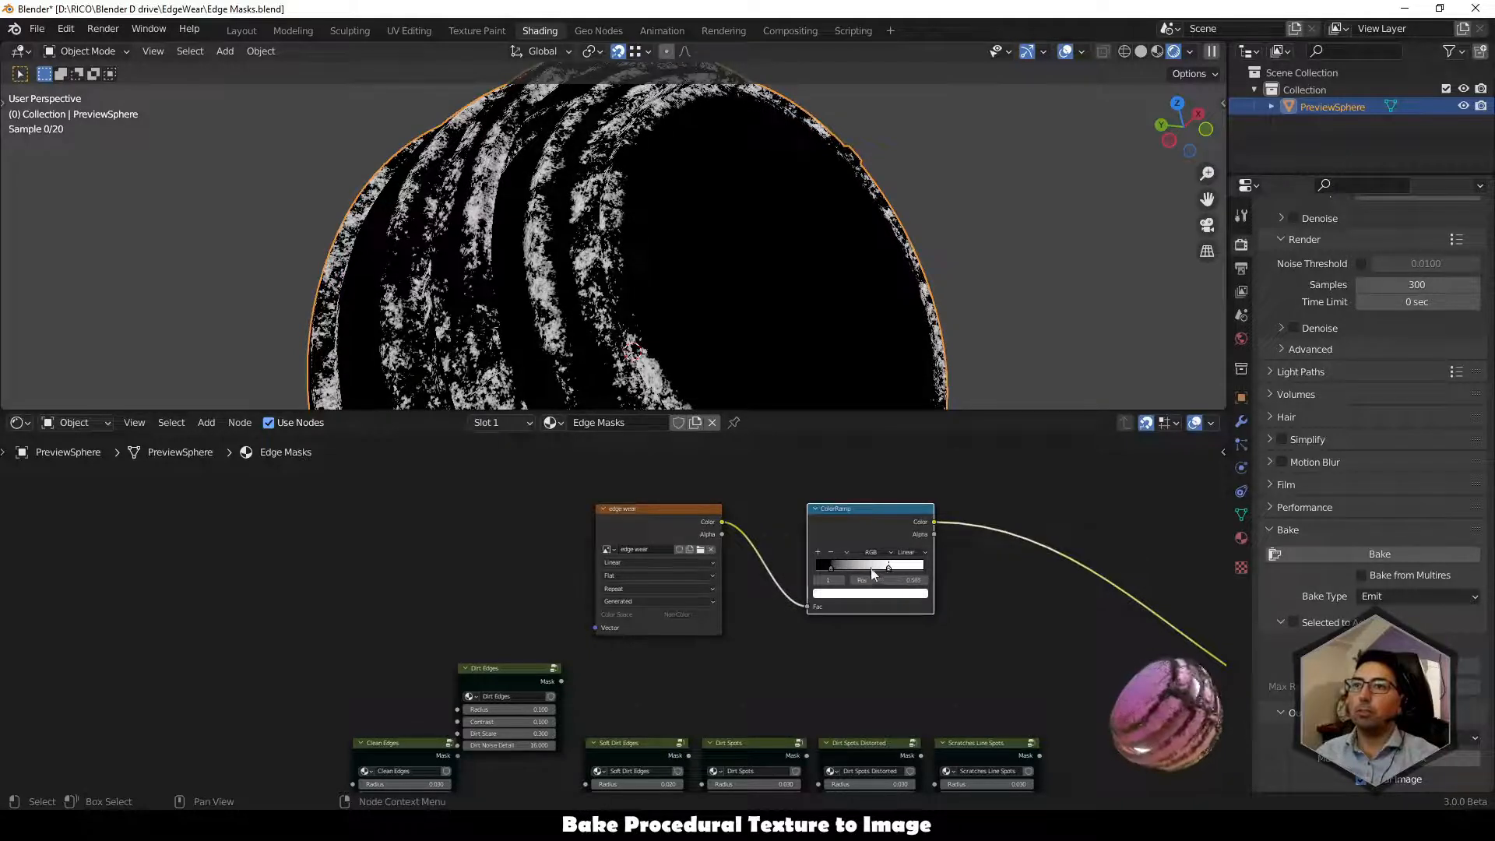
pyautogui.hotkey('ctrl', 'z')
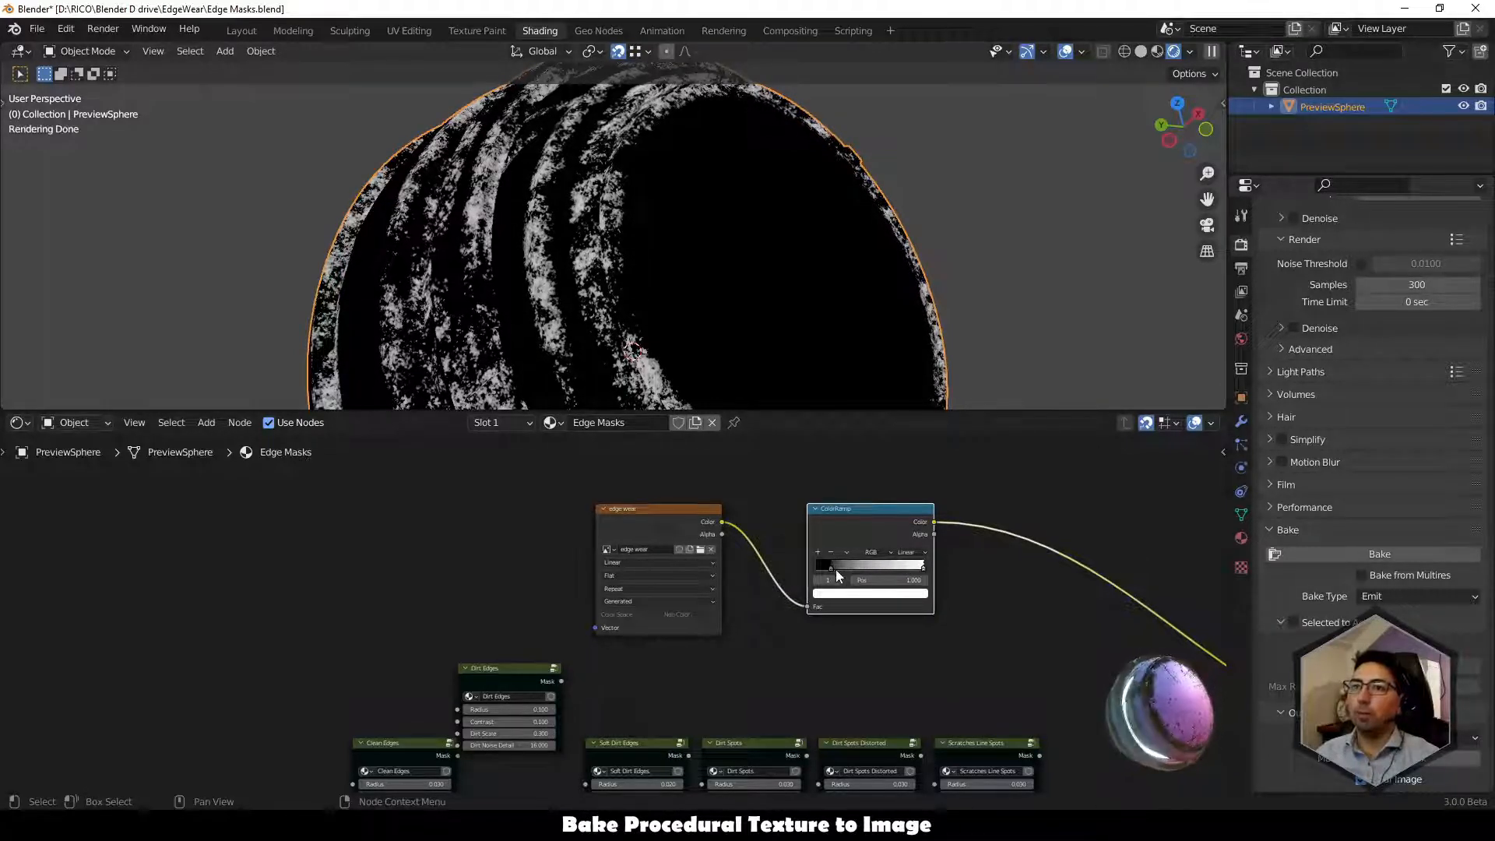
pyautogui.moveTo(836, 572); pyautogui.dragTo(794, 571)
# Preview the procedural Dirt Edges mask on the sphere and set the node's Contrast to 0.
pyautogui.keyDown('ctrl'); pyautogui.keyDown('shift'); pyautogui.click(524, 667); pyautogui.keyUp('shift'); pyautogui.keyUp('ctrl')
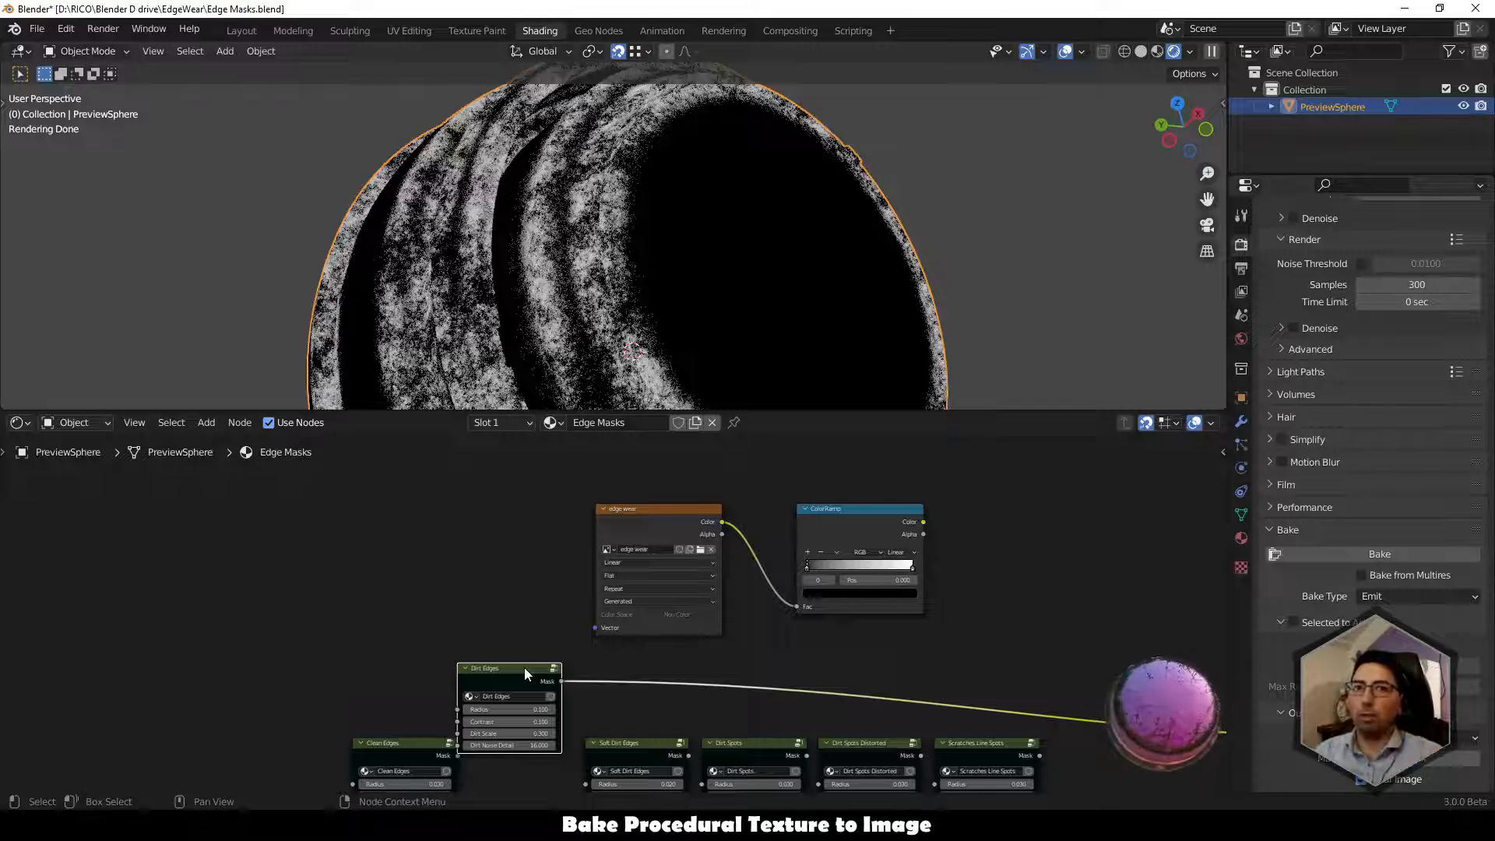
pyautogui.scroll(2, 576, 745)
pyautogui.moveTo(576, 745); pyautogui.dragTo(690, 682, button='middle')
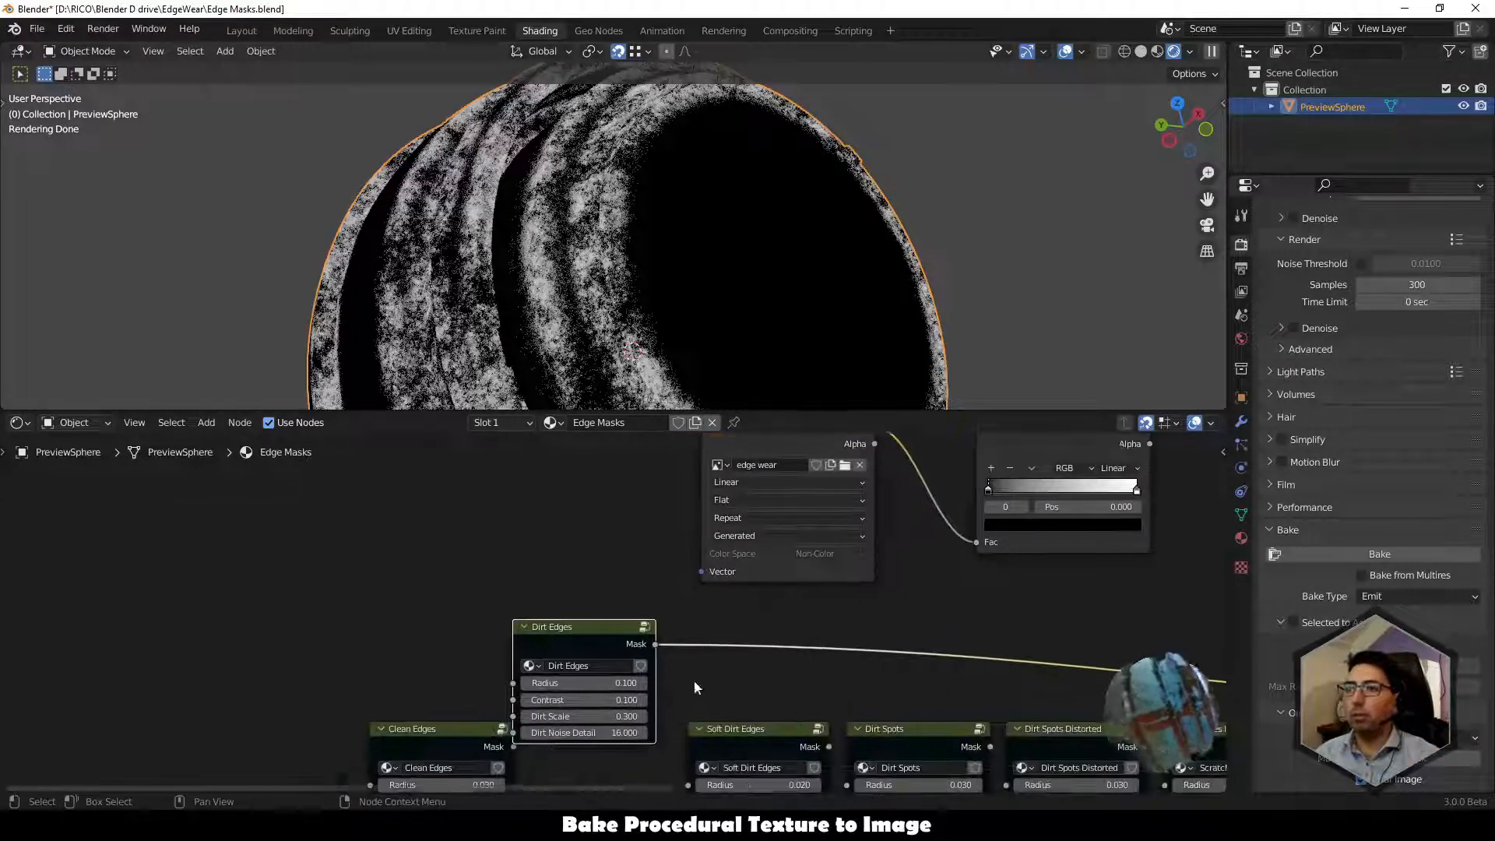
pyautogui.moveTo(585, 699)
pyautogui.mouseDown()
pyautogui.moveTo(658, 699)
pyautogui.moveTo(545, 701)
pyautogui.moveTo(599, 702)
pyautogui.mouseUp()
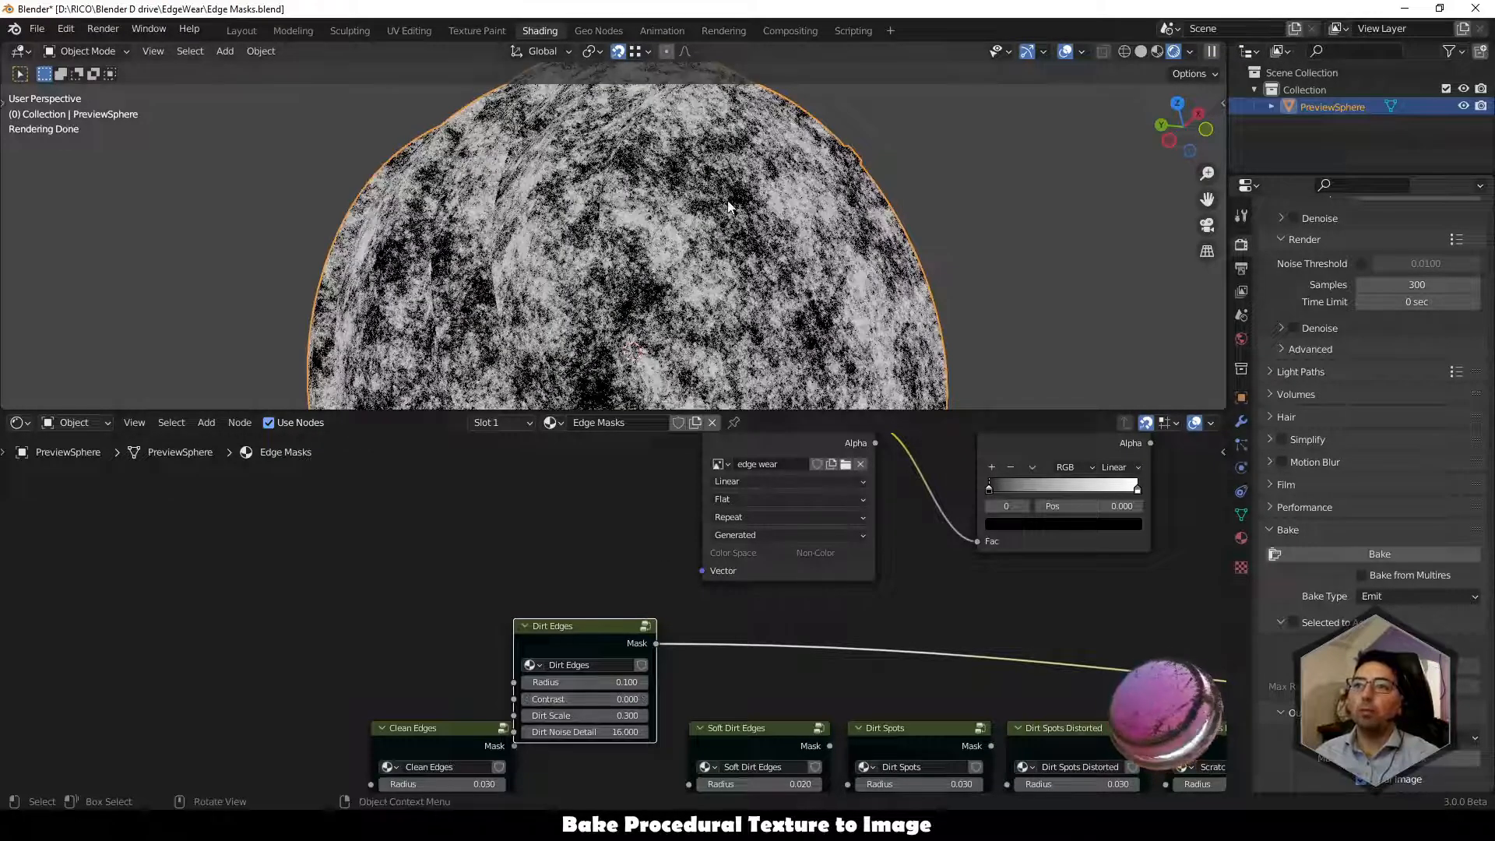
# Create a new blank 2048 × 2048 px image named "All Wear" in the Image Texture node, with Alpha off and 32-bit Float on.
pyautogui.moveTo(840, 636); pyautogui.dragTo(754, 704, button='middle')
pyautogui.scroll(2, 787, 637)
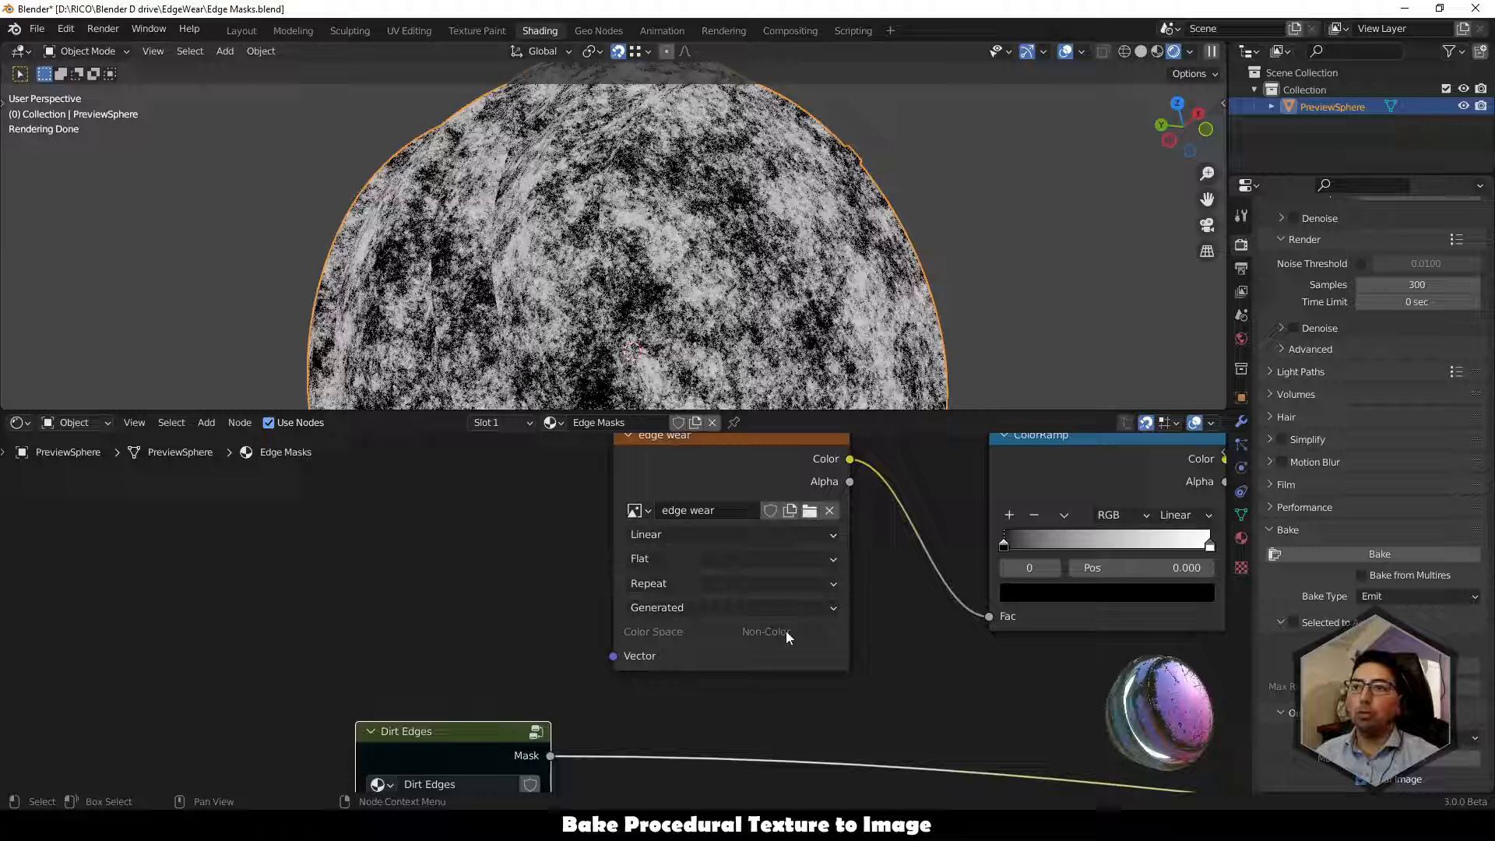
pyautogui.click(789, 511)
pyautogui.click(808, 538)
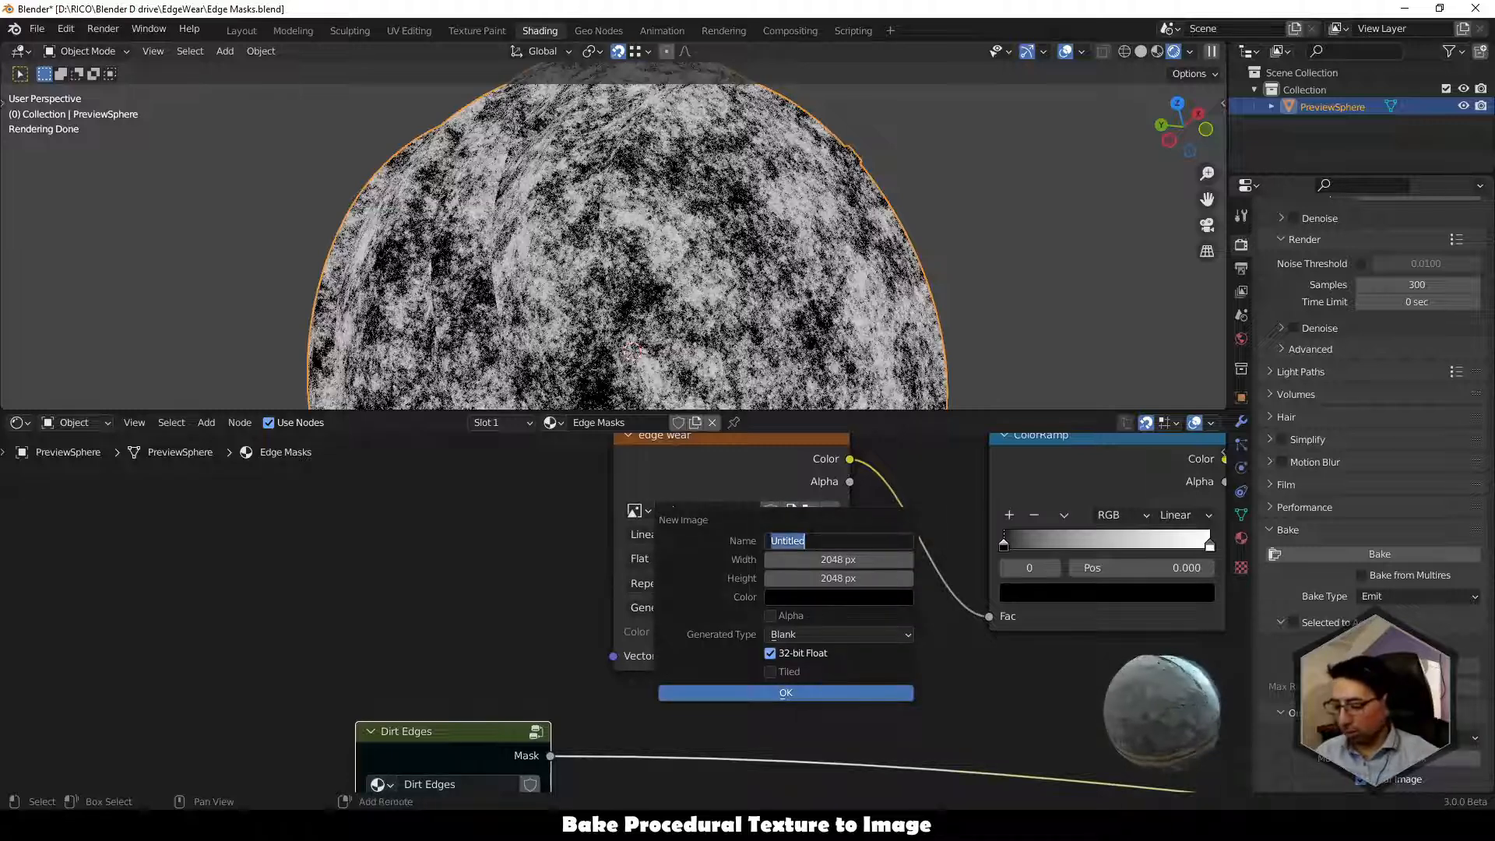
pyautogui.write('All Wear')
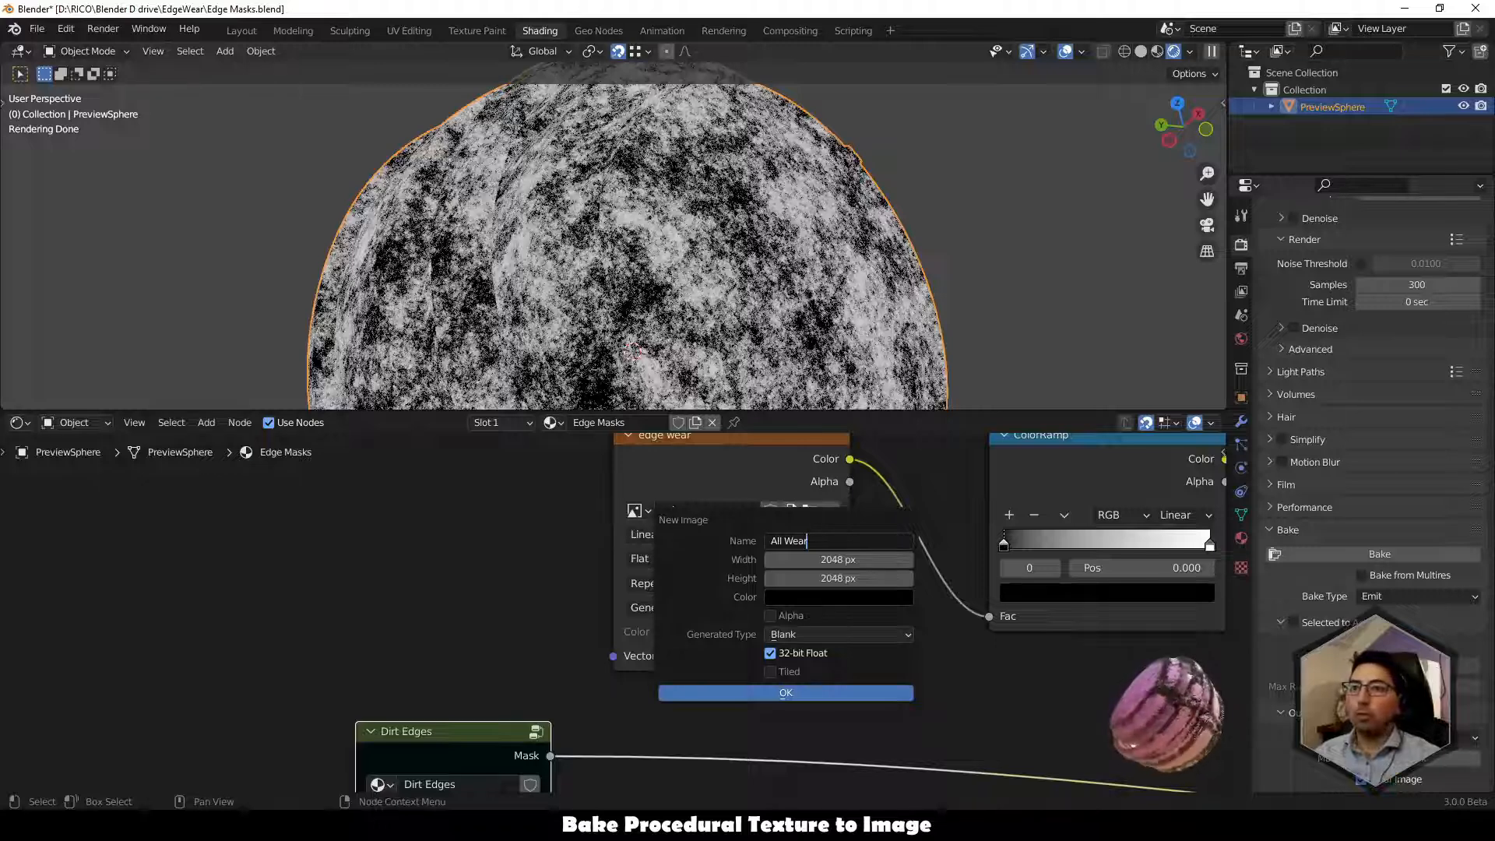
pyautogui.click(795, 694)
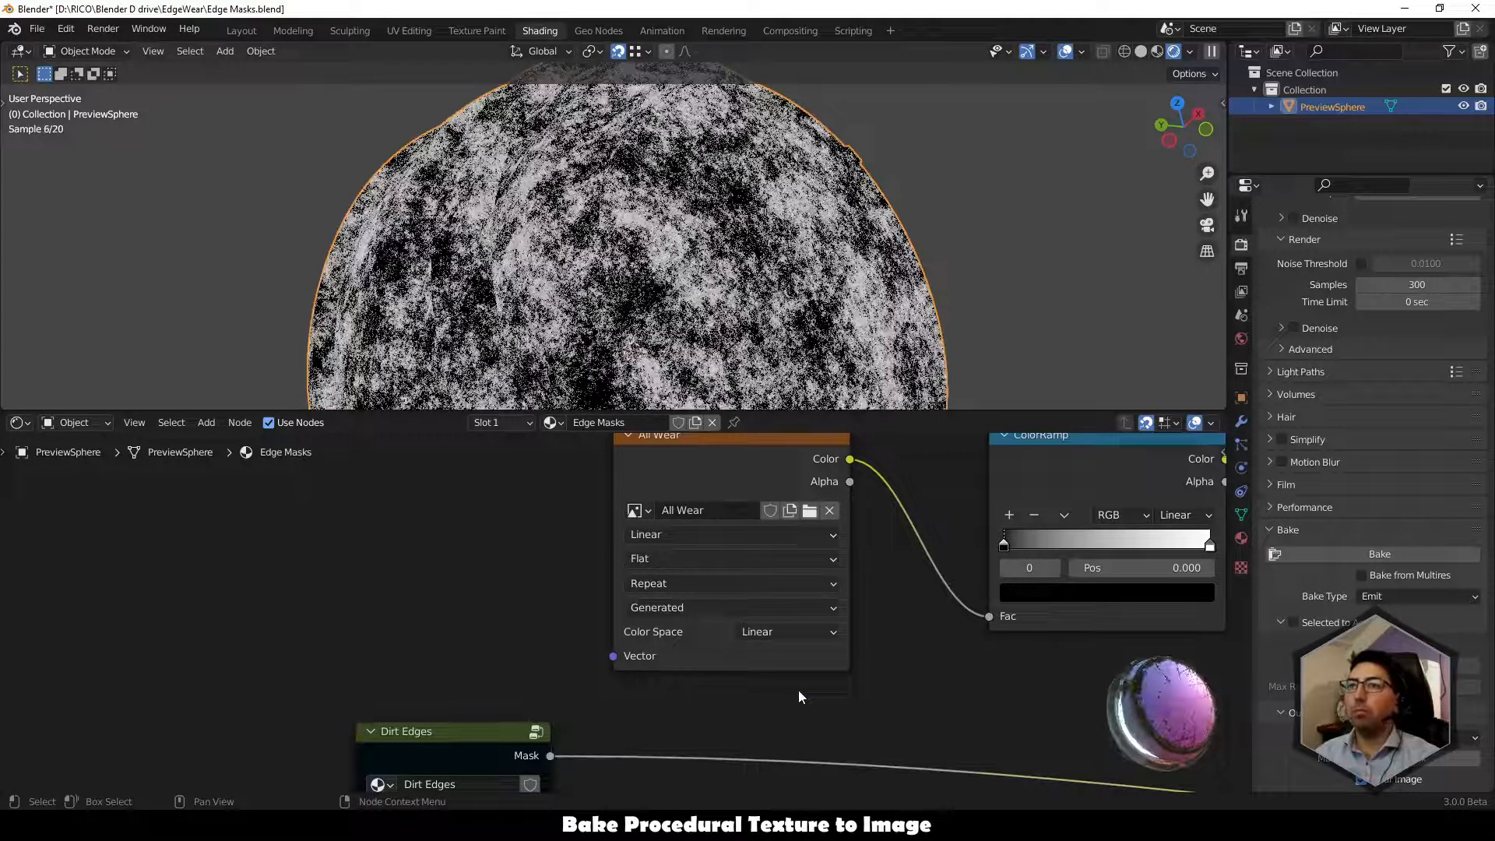
# Set the All Wear image's color space to Non-Color and delete the ColorRamp node.
pyautogui.click(797, 633)
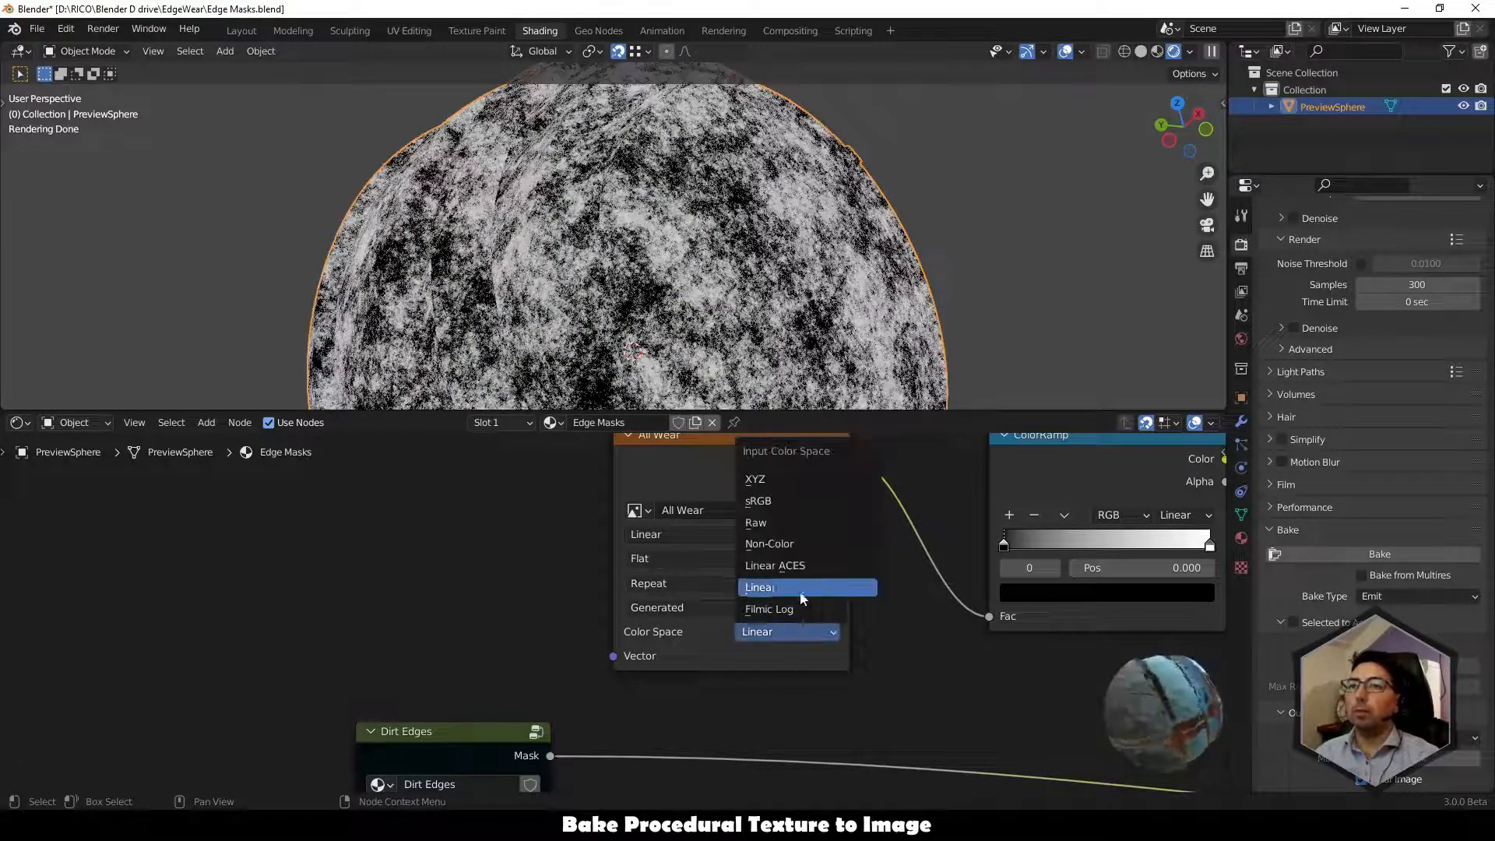
pyautogui.click(805, 545)
pyautogui.moveTo(902, 610); pyautogui.dragTo(740, 657, button='middle')
pyautogui.click(948, 477)
pyautogui.press('x')
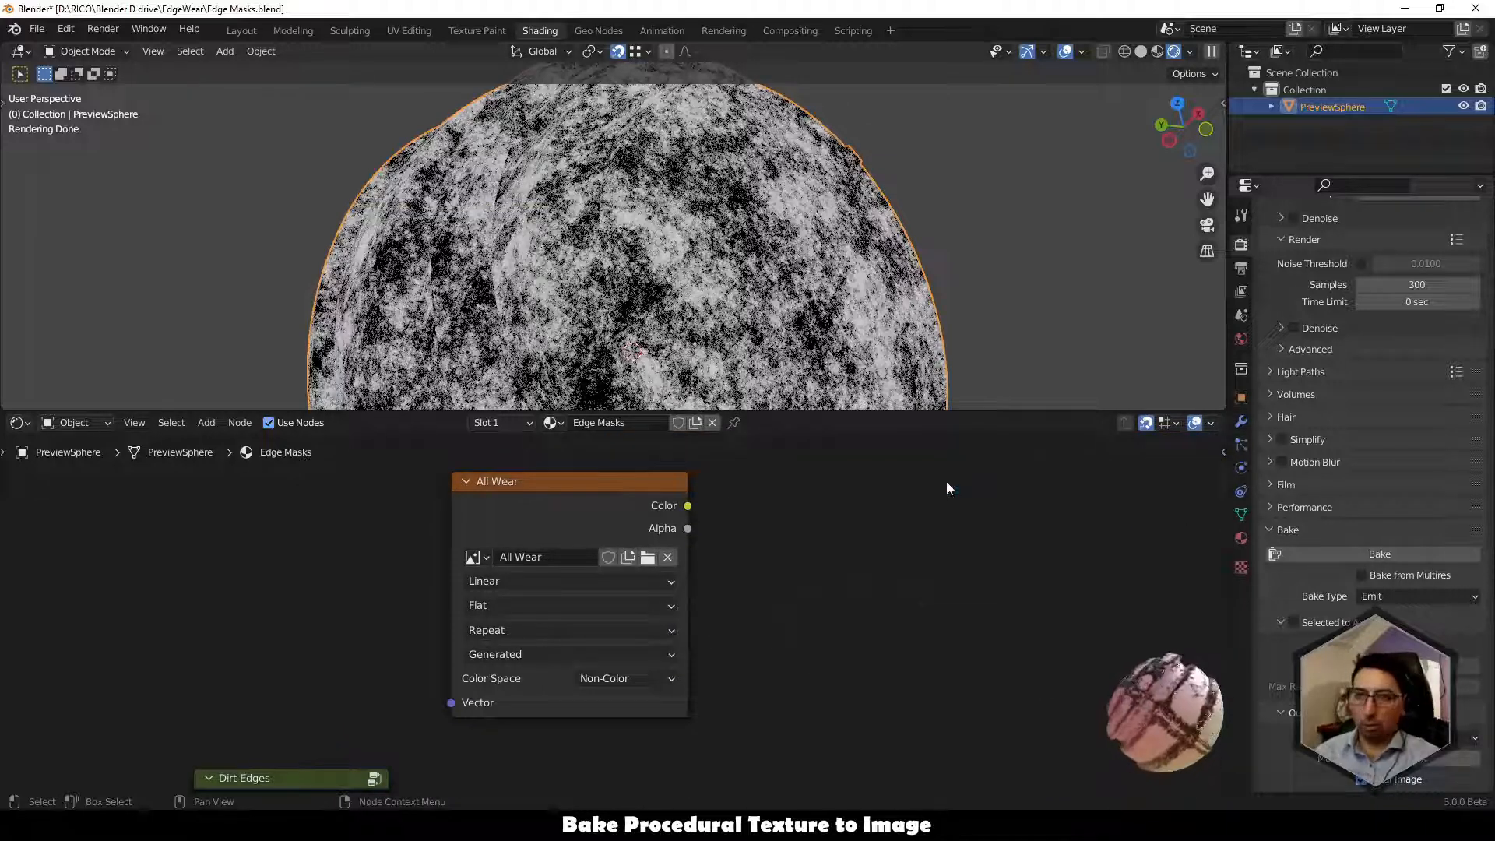
# Make the All Wear image node the bake target and run the Emit bake.
pyautogui.click(606, 481)
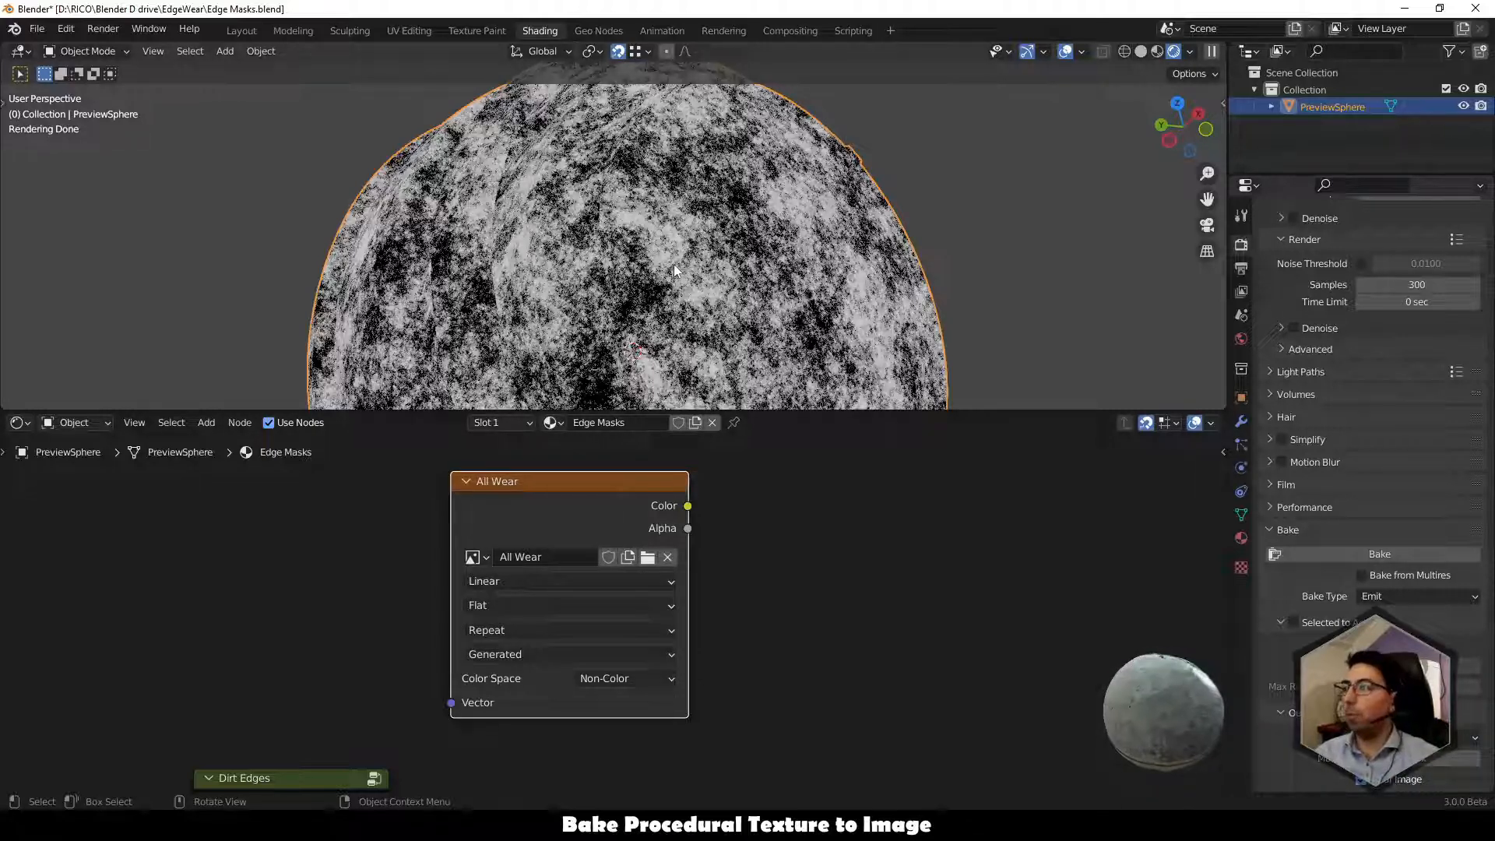
pyautogui.scroll(-2, 1370, 591)
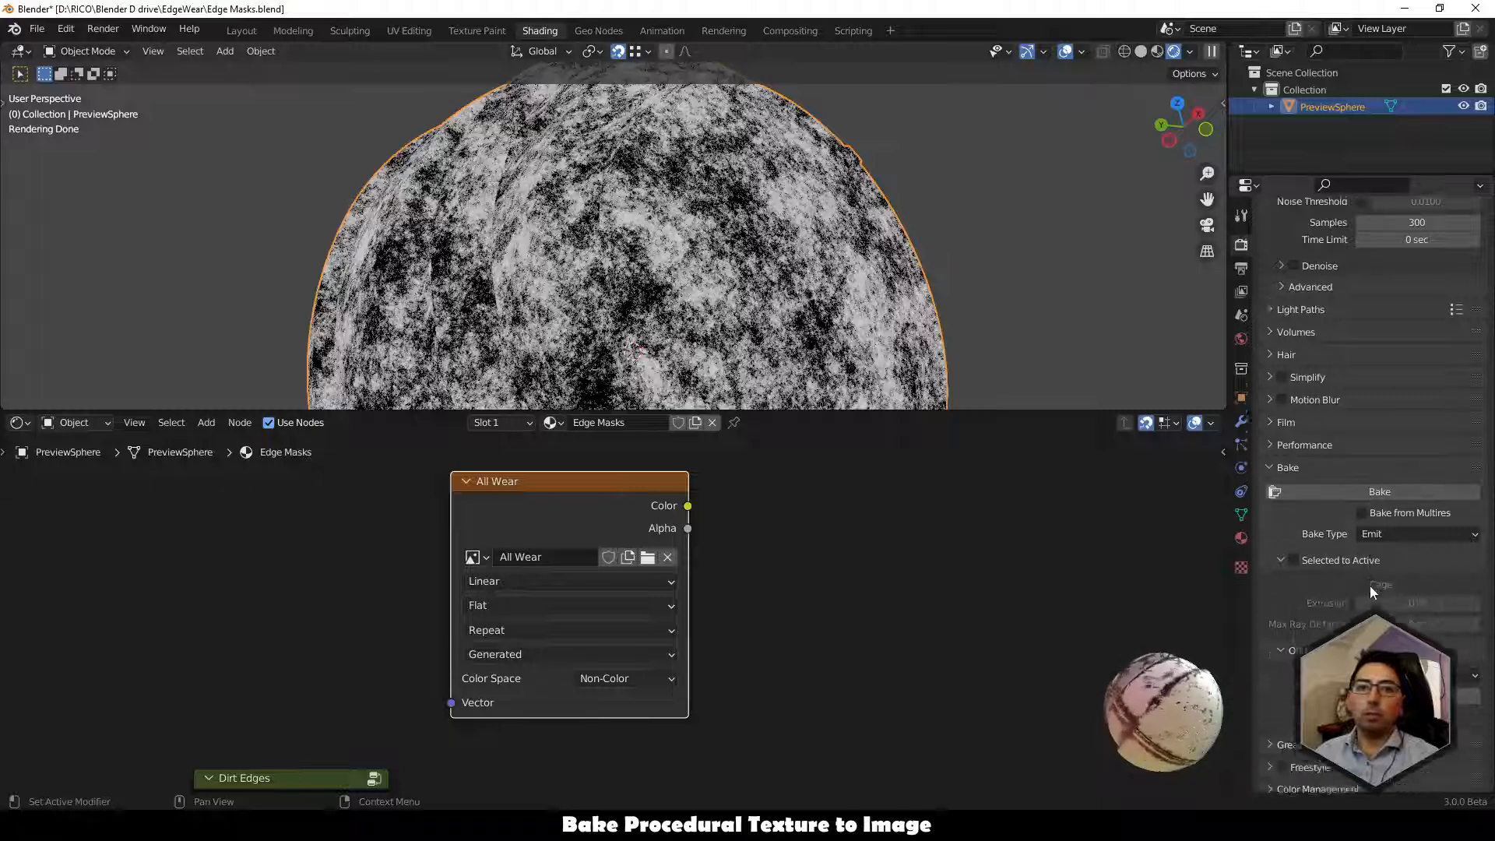
pyautogui.scroll(-1, 1370, 586)
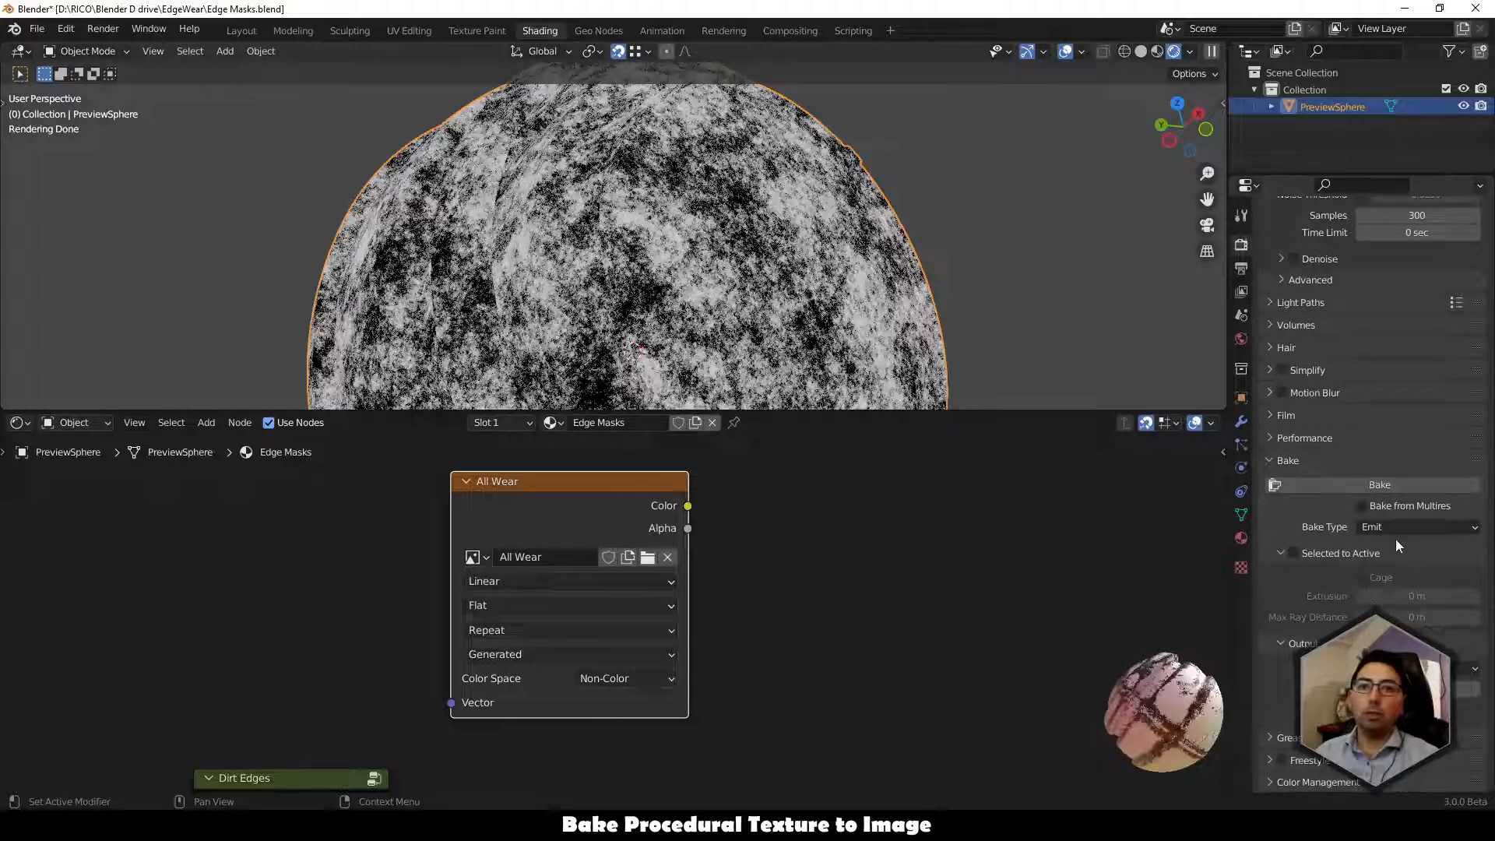
pyautogui.click(1380, 485)
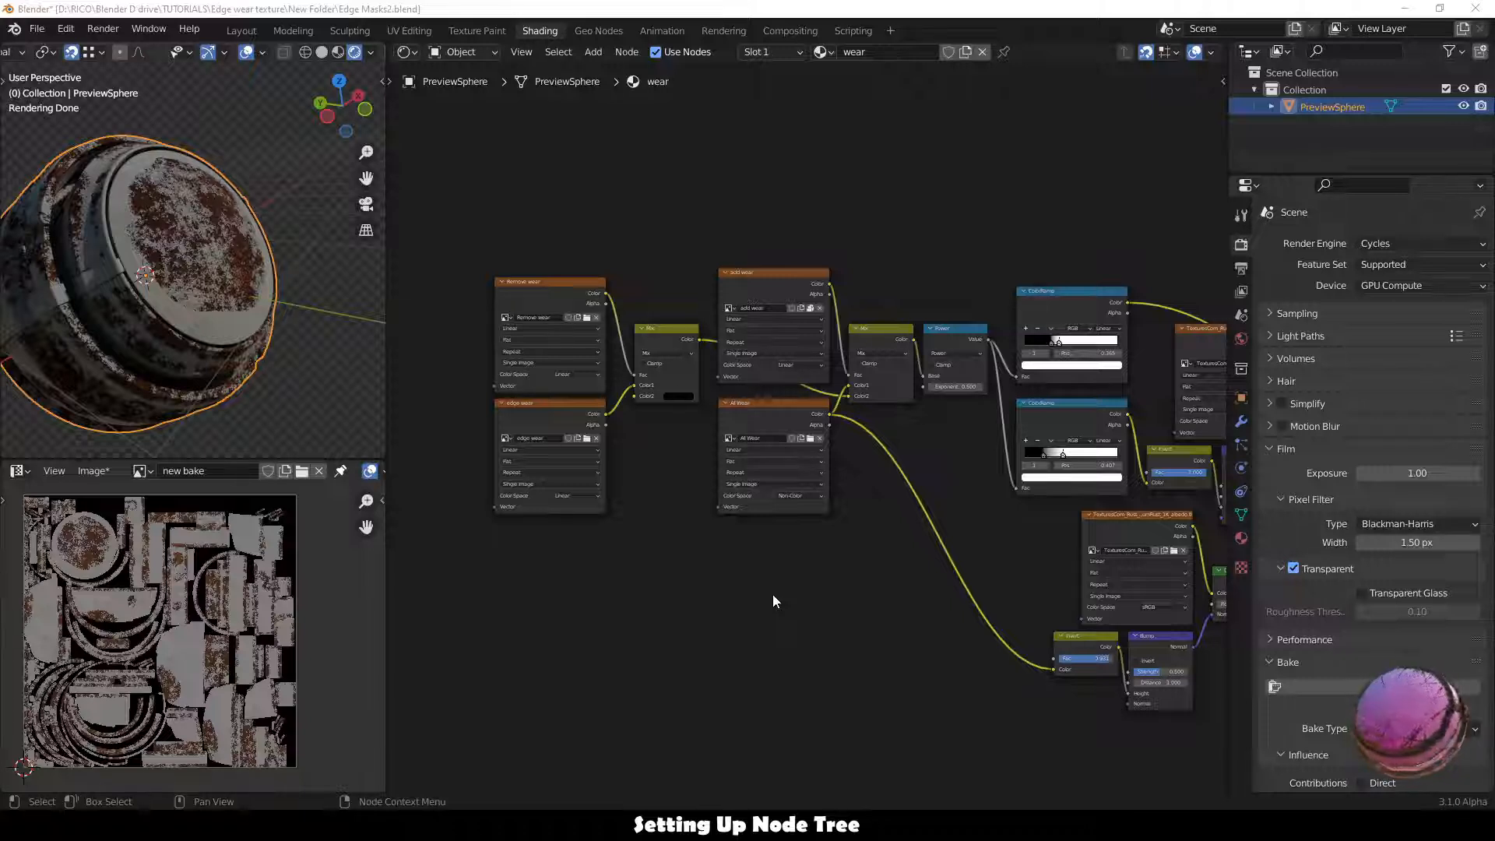
# Make a separate copy of the wear material and delete all nodes in the copy.
pyautogui.moveTo(785, 568); pyautogui.dragTo(804, 545, button='middle')
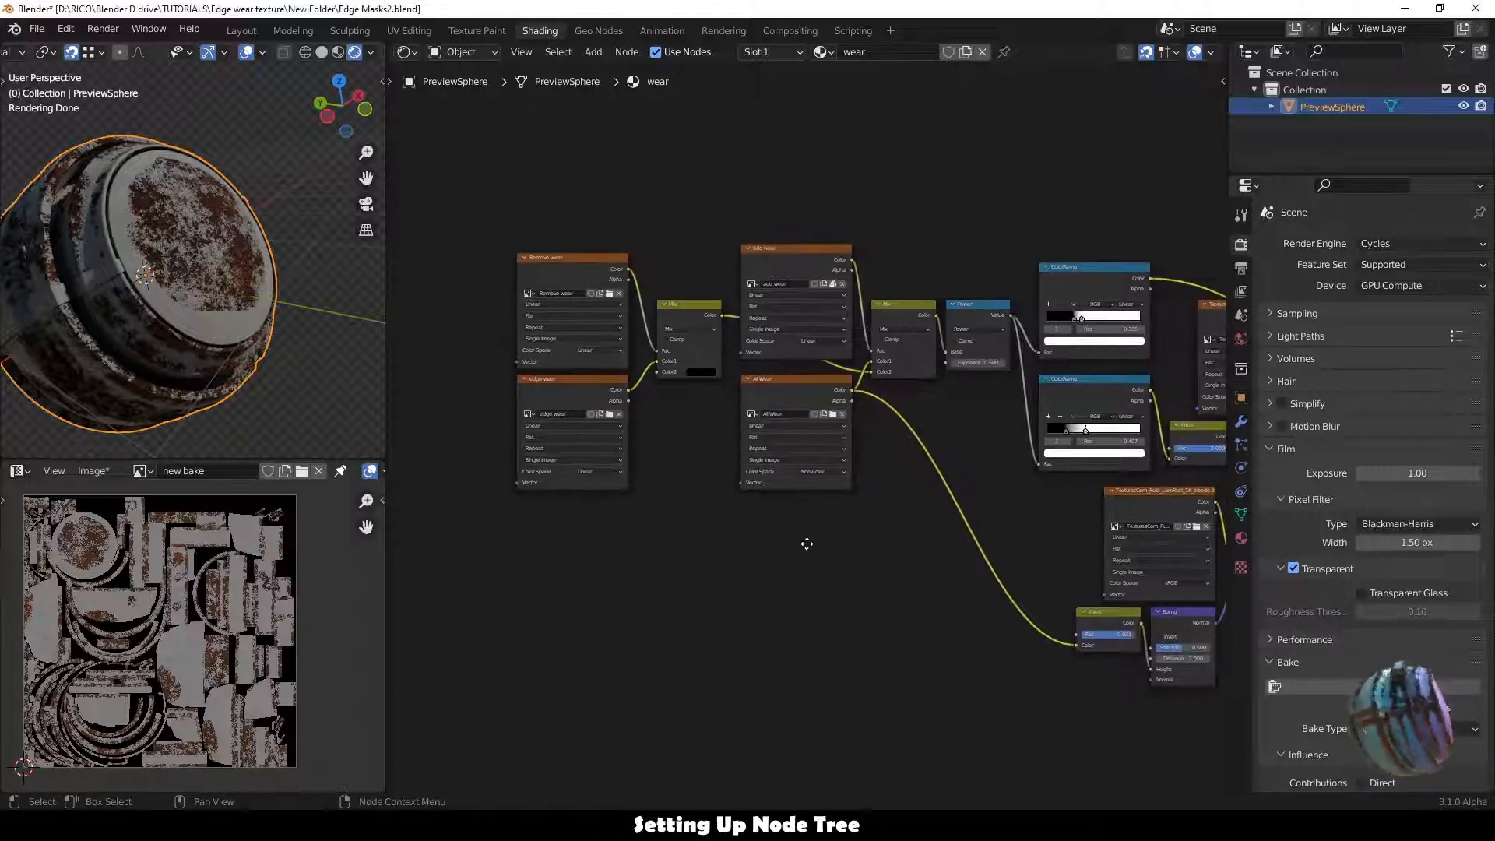
pyautogui.scroll(-2, 892, 574)
pyautogui.scroll(-2, 894, 578)
pyautogui.moveTo(861, 619); pyautogui.dragTo(778, 623, button='middle')
pyautogui.scroll(1, 740, 579)
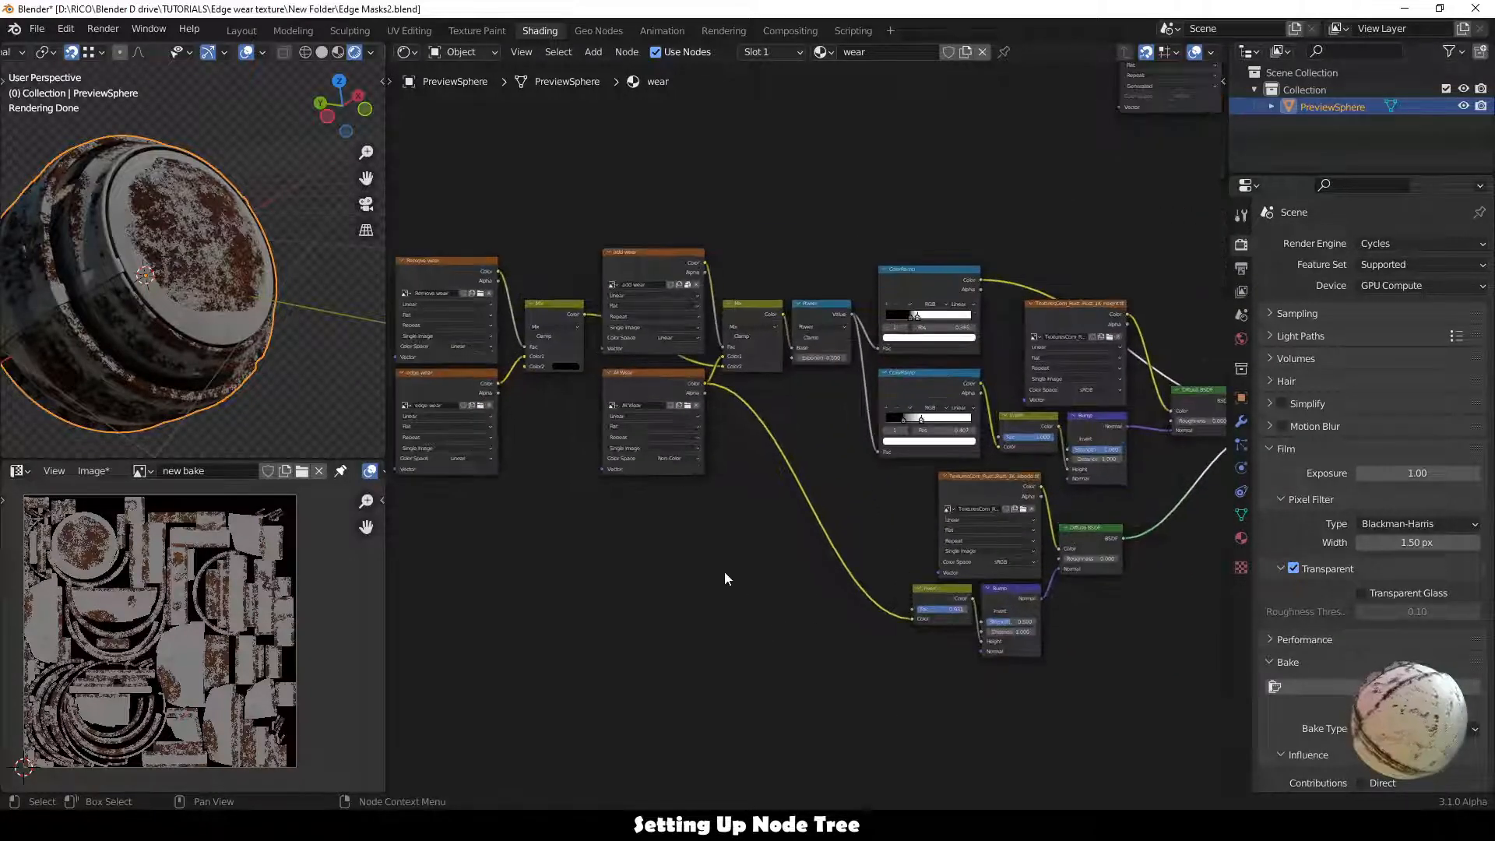
pyautogui.moveTo(724, 572); pyautogui.dragTo(792, 601, button='middle')
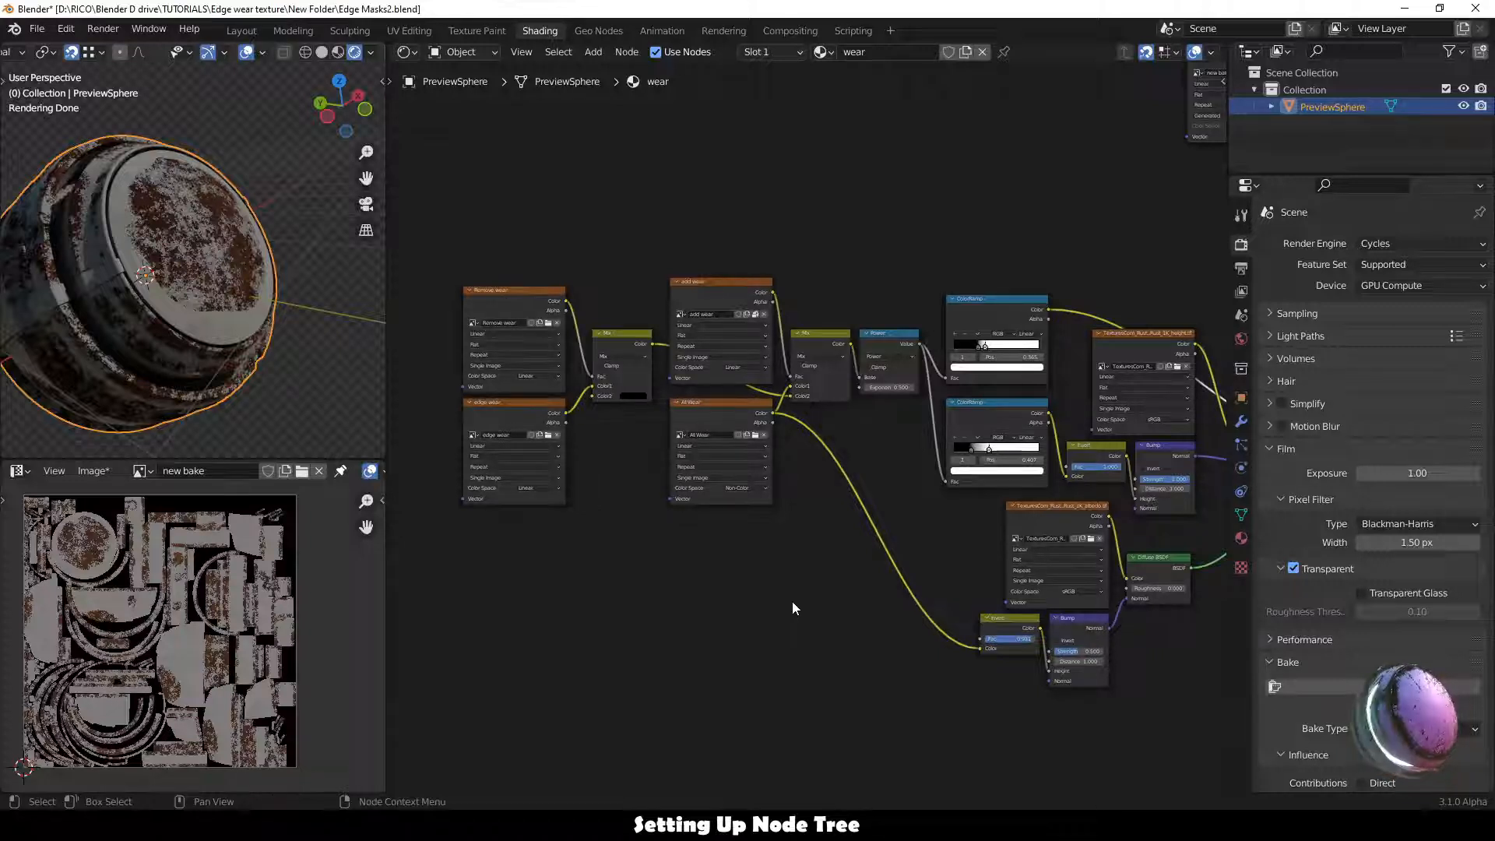
pyautogui.click(967, 52)
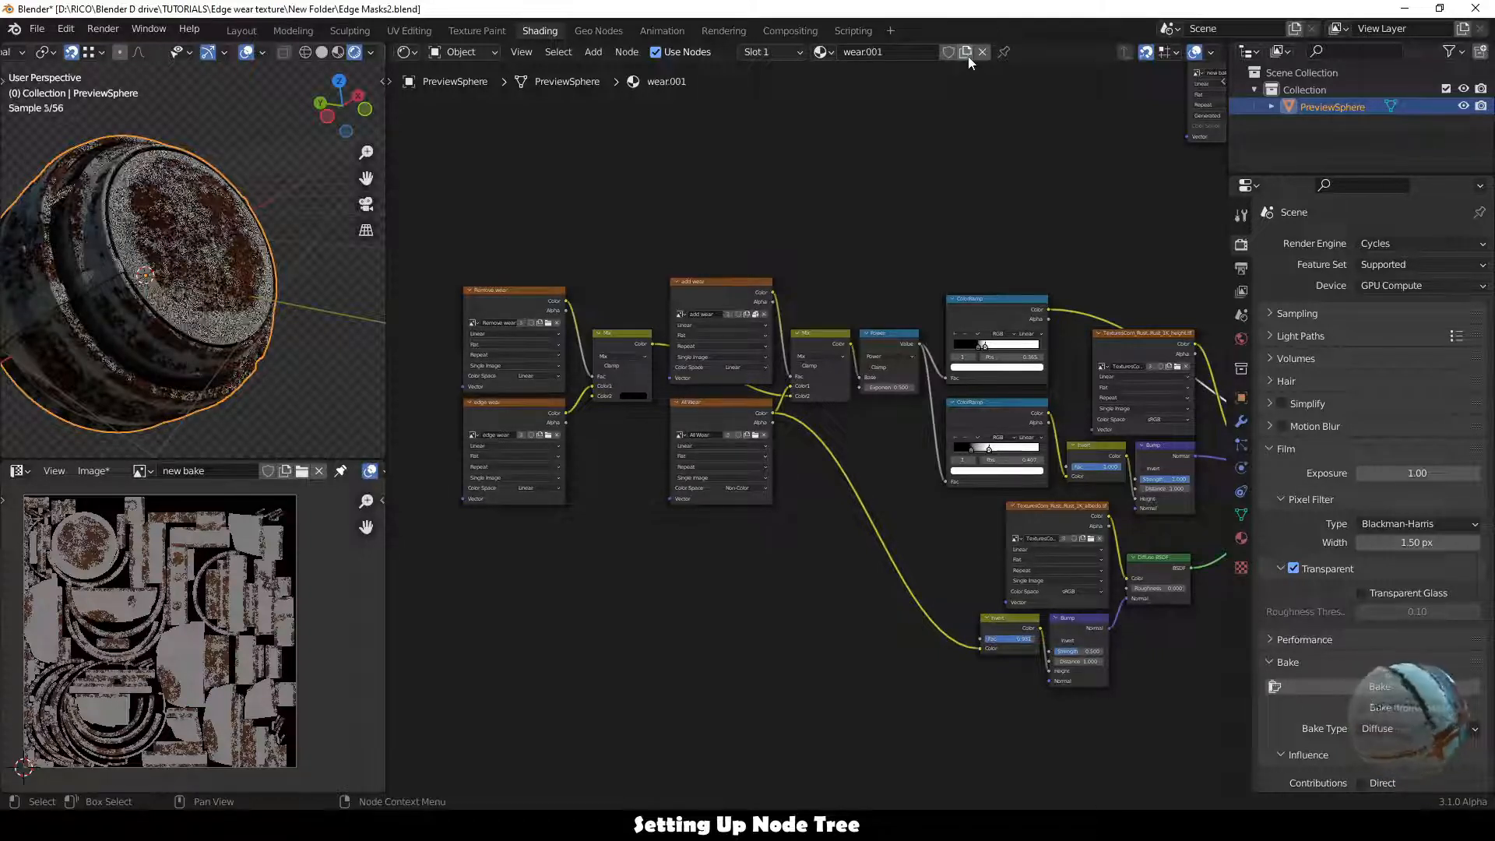
pyautogui.scroll(-5, 841, 222)
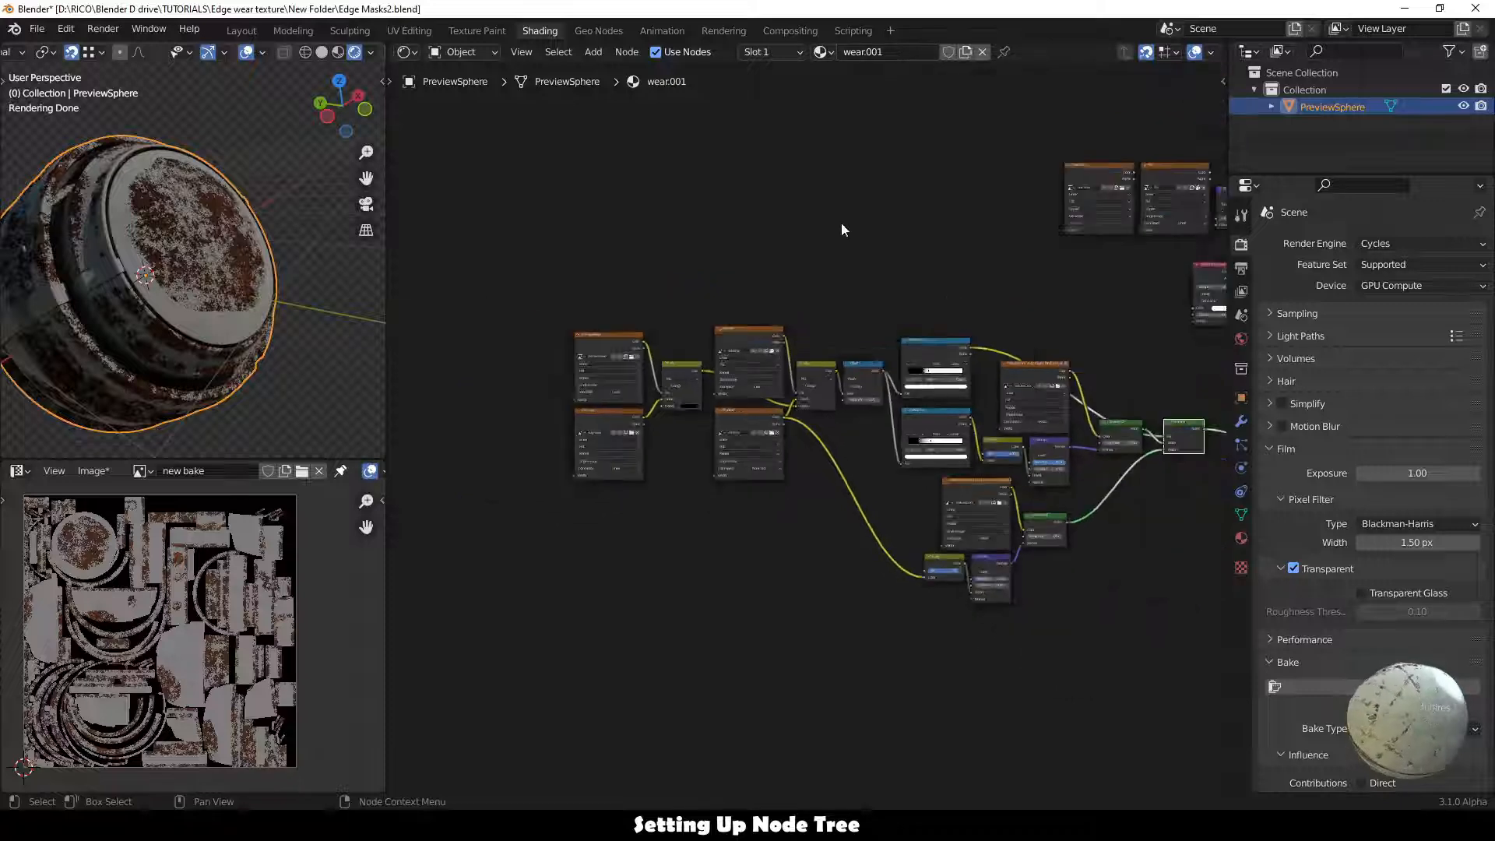
pyautogui.press('a')
pyautogui.press('x')
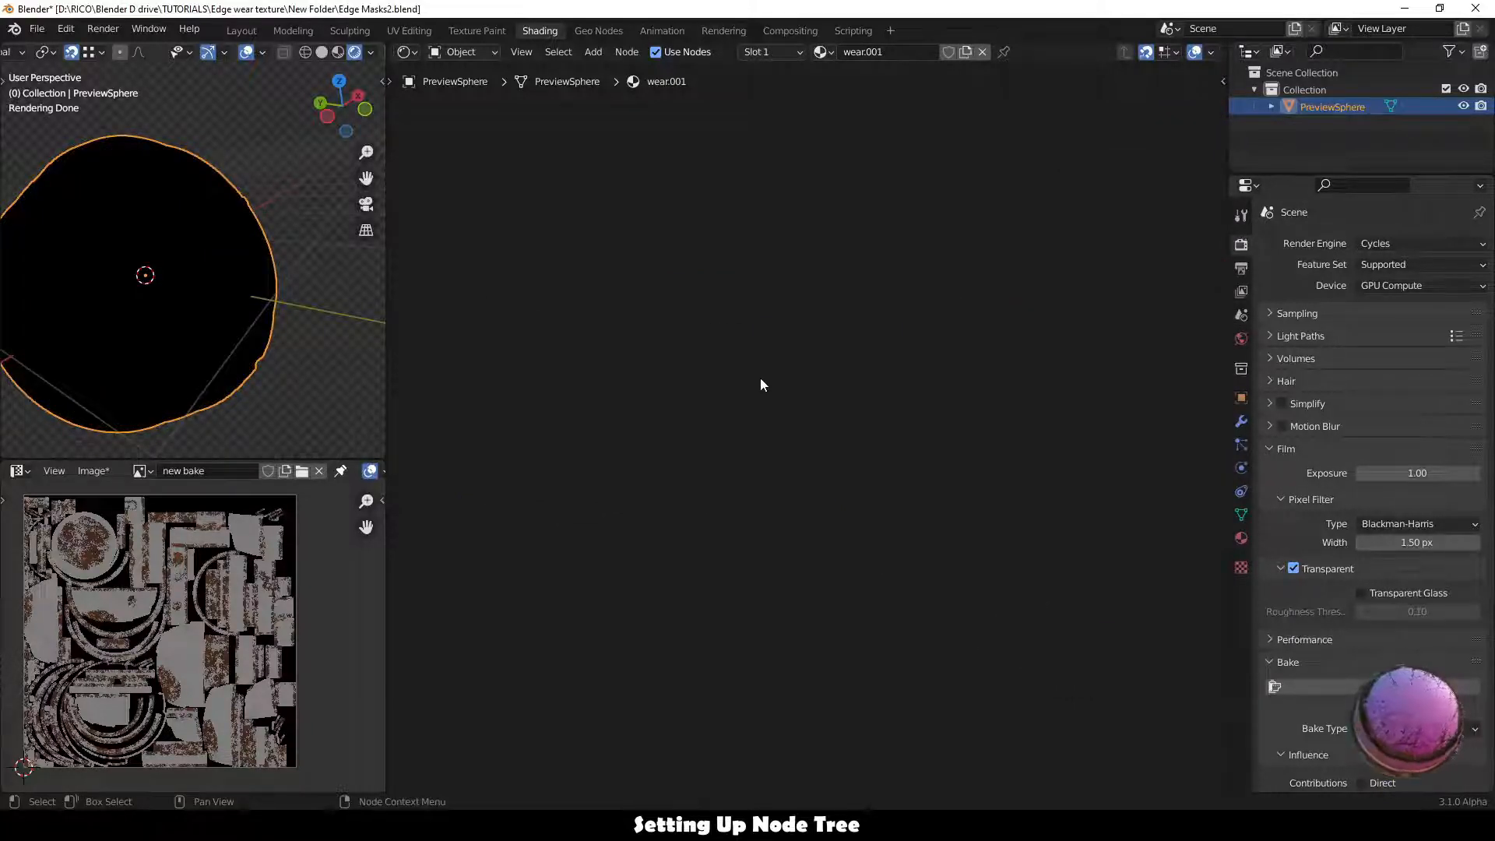
# Add an Image Texture node and duplicate it three times to form a two-by-two grid of nodes.
pyautogui.hotkey('shift', 'a')
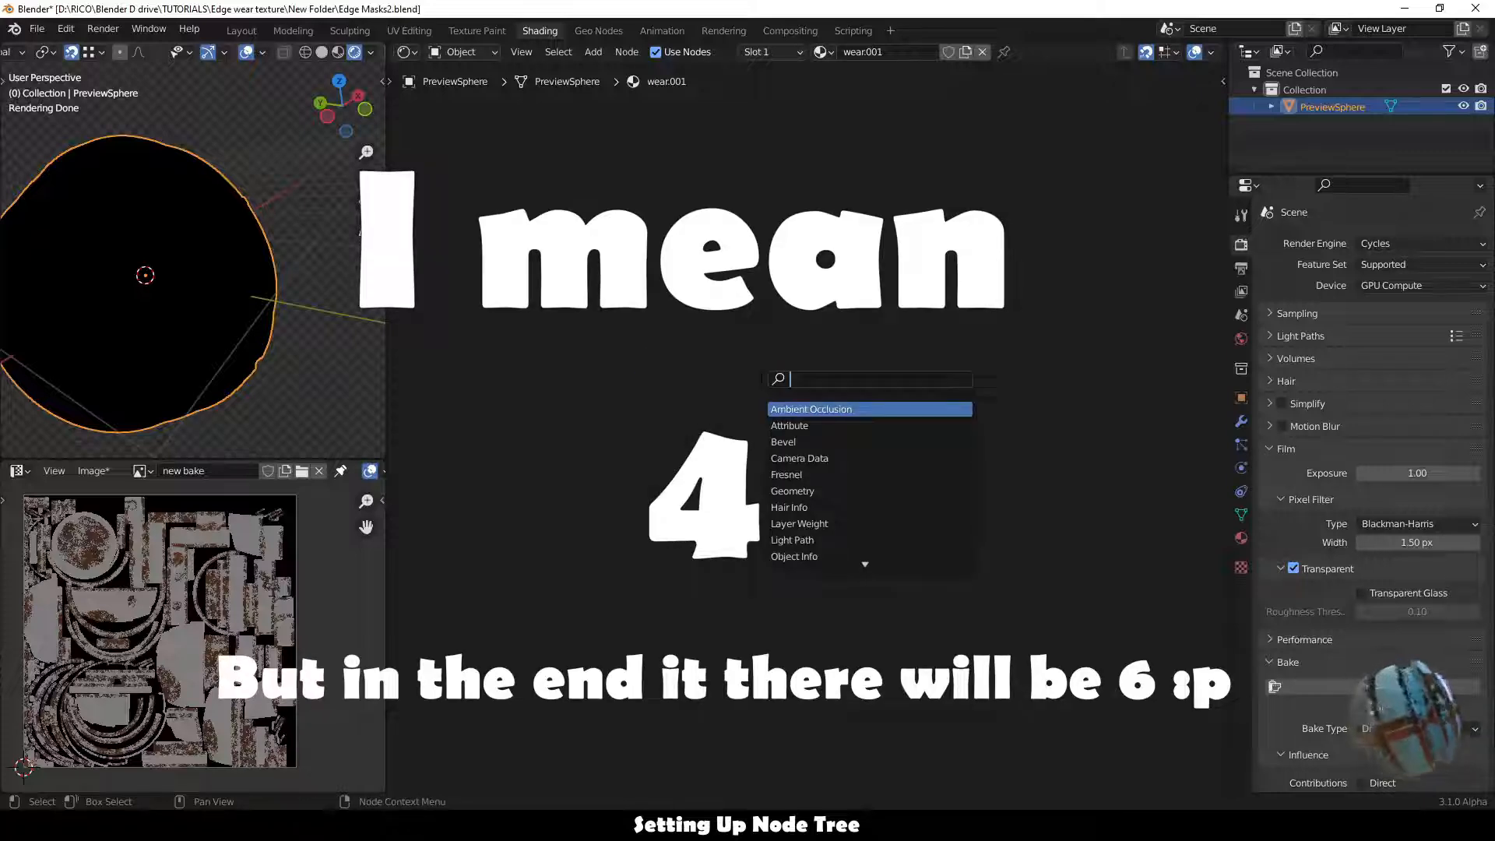
pyautogui.write('image')
pyautogui.press('Return')
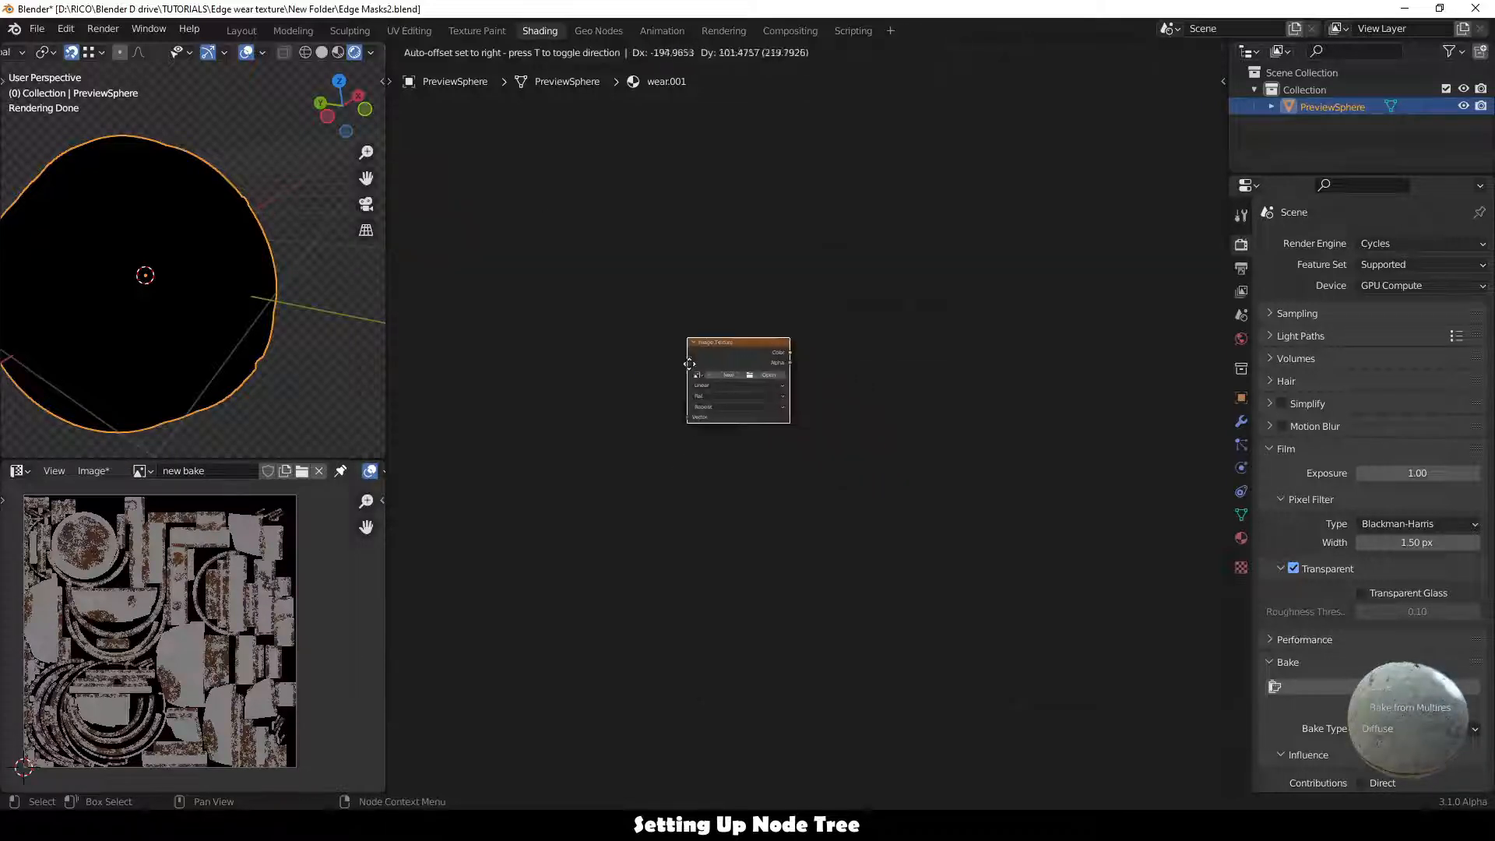
pyautogui.hotkey('shift', 'd')
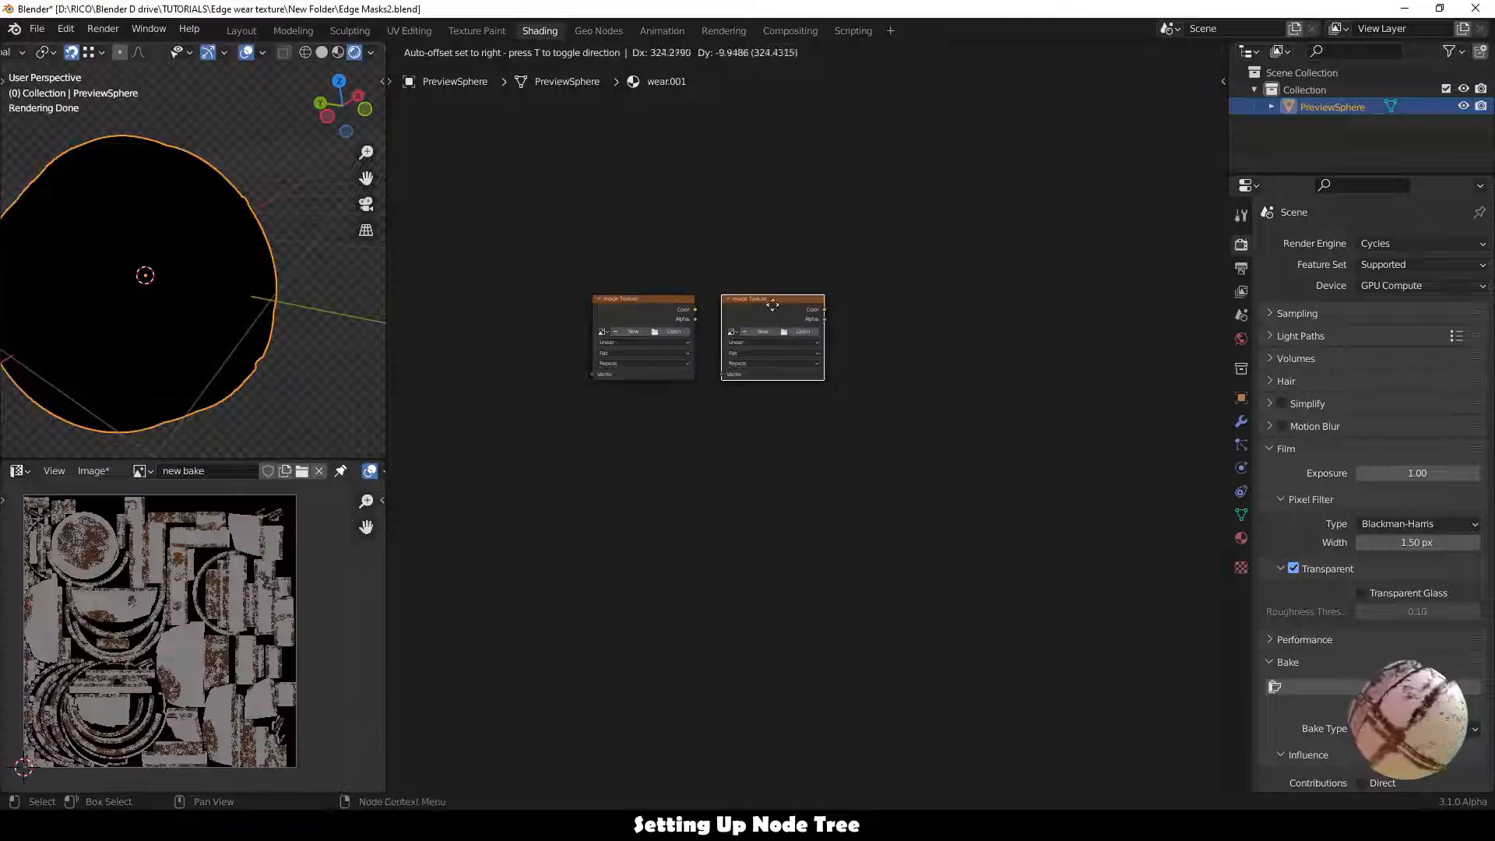
pyautogui.click(776, 307)
pyautogui.hotkey('shift', 'd')
pyautogui.click(642, 425)
pyautogui.hotkey('shift', 'd')
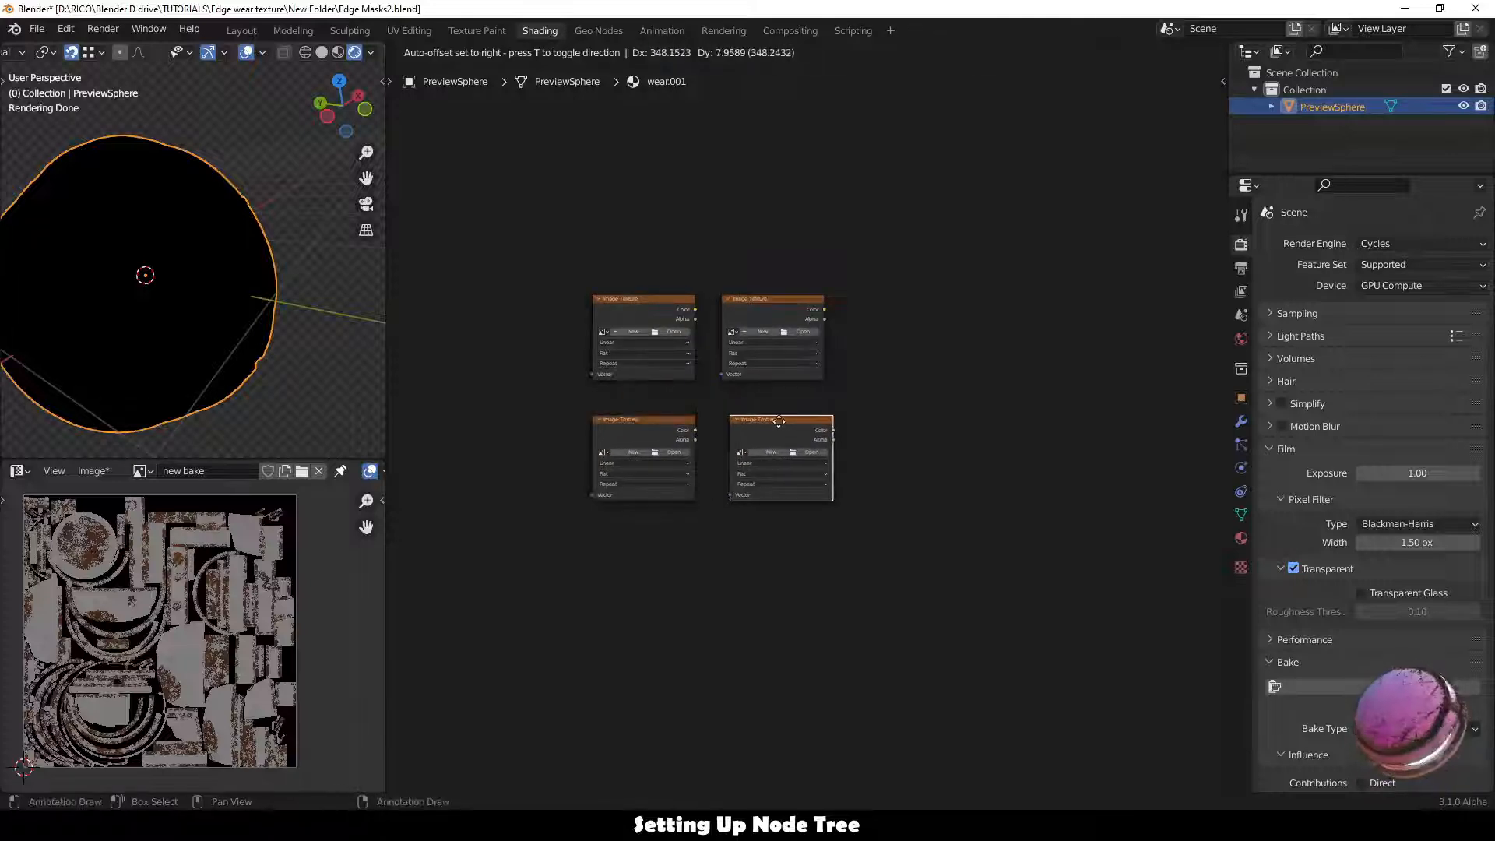
pyautogui.click(780, 425)
# Spread the four Image Texture nodes apart into two columns with a wide gap between them.
pyautogui.scroll(7, 789, 368)
pyautogui.moveTo(730, 398); pyautogui.dragTo(908, 402, button='middle')
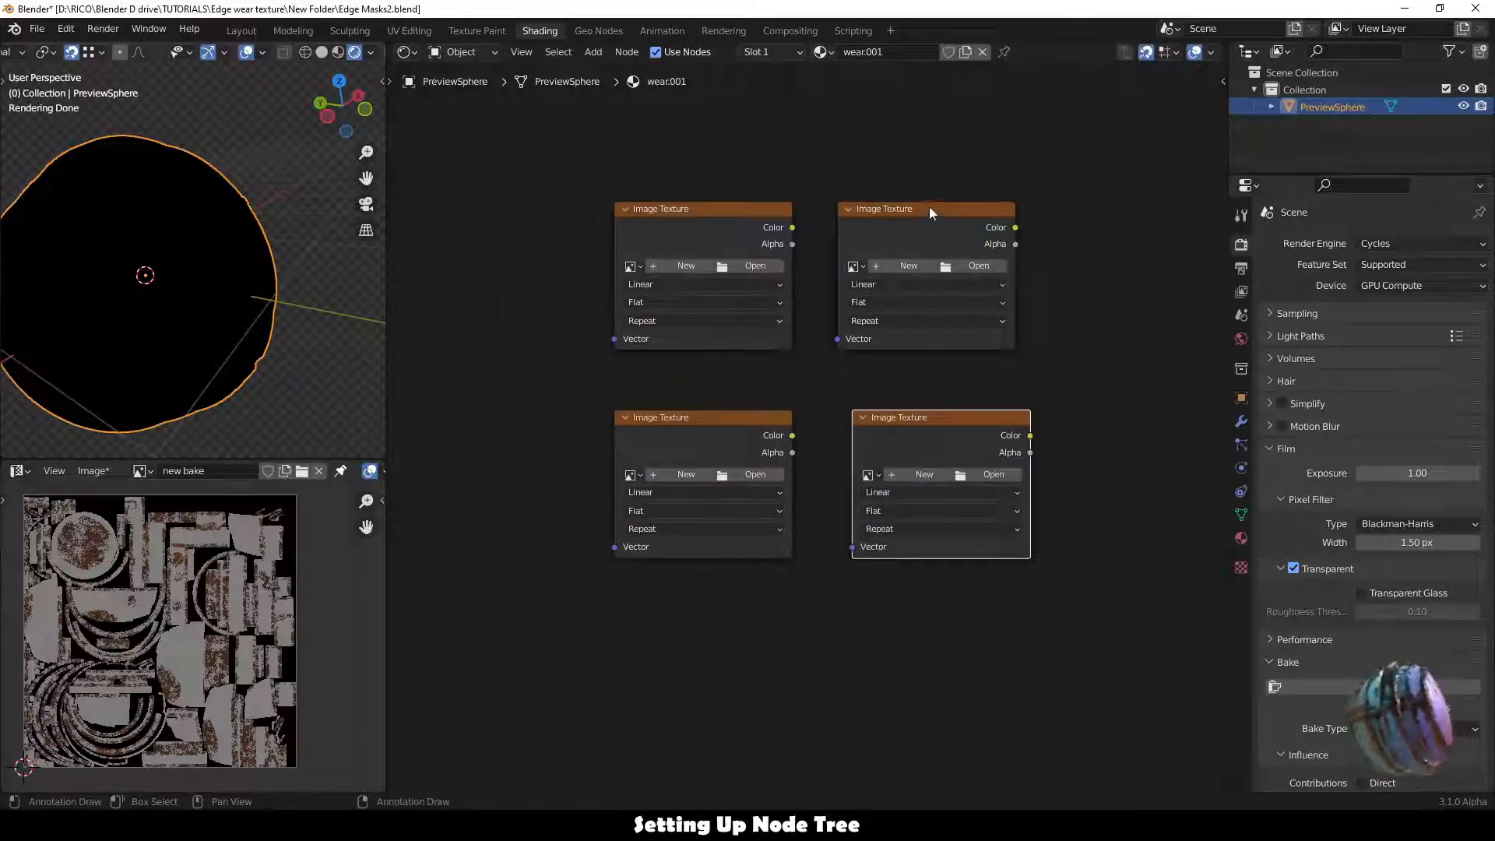
pyautogui.moveTo(929, 211); pyautogui.dragTo(1033, 197)
pyautogui.moveTo(786, 218); pyautogui.dragTo(713, 188)
pyautogui.moveTo(694, 421); pyautogui.dragTo(605, 418)
pyautogui.moveTo(883, 413); pyautogui.dragTo(956, 428)
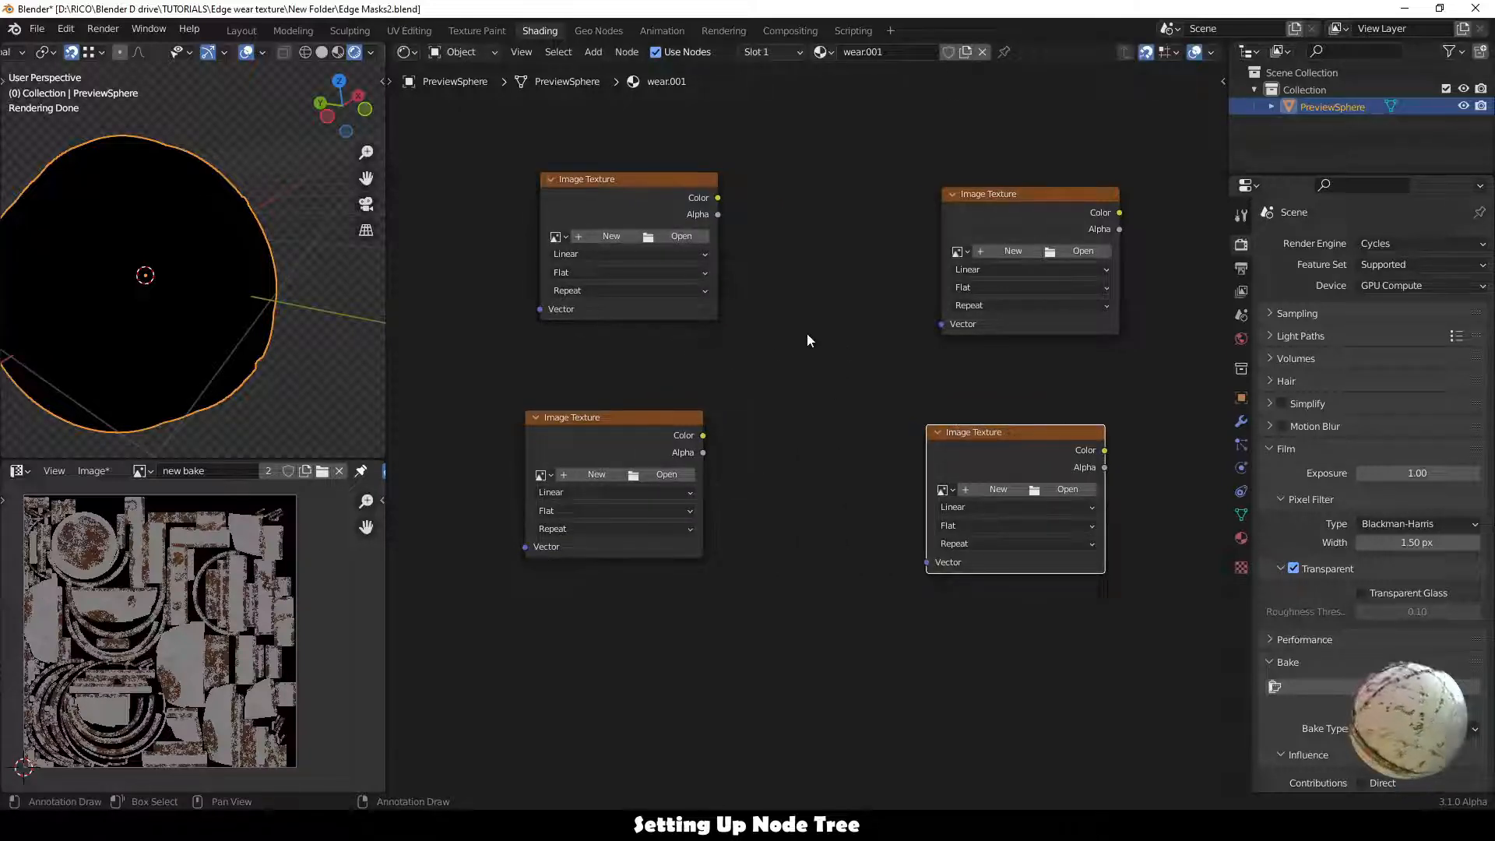
pyautogui.moveTo(637, 186); pyautogui.dragTo(597, 201)
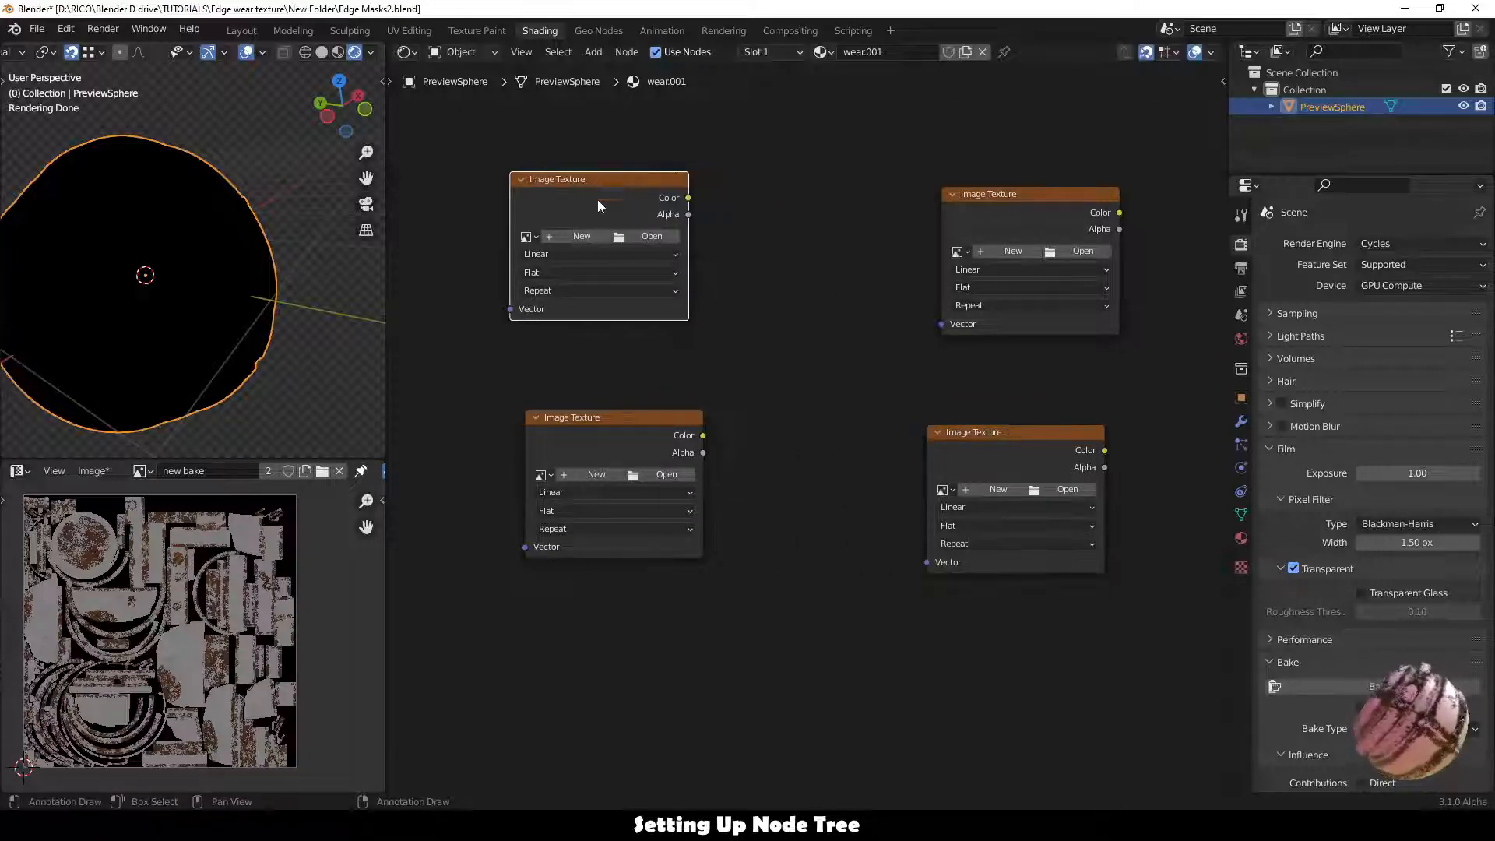
# Assign the existing Remove wear image to the upper-left Image Texture node.
pyautogui.click(529, 236)
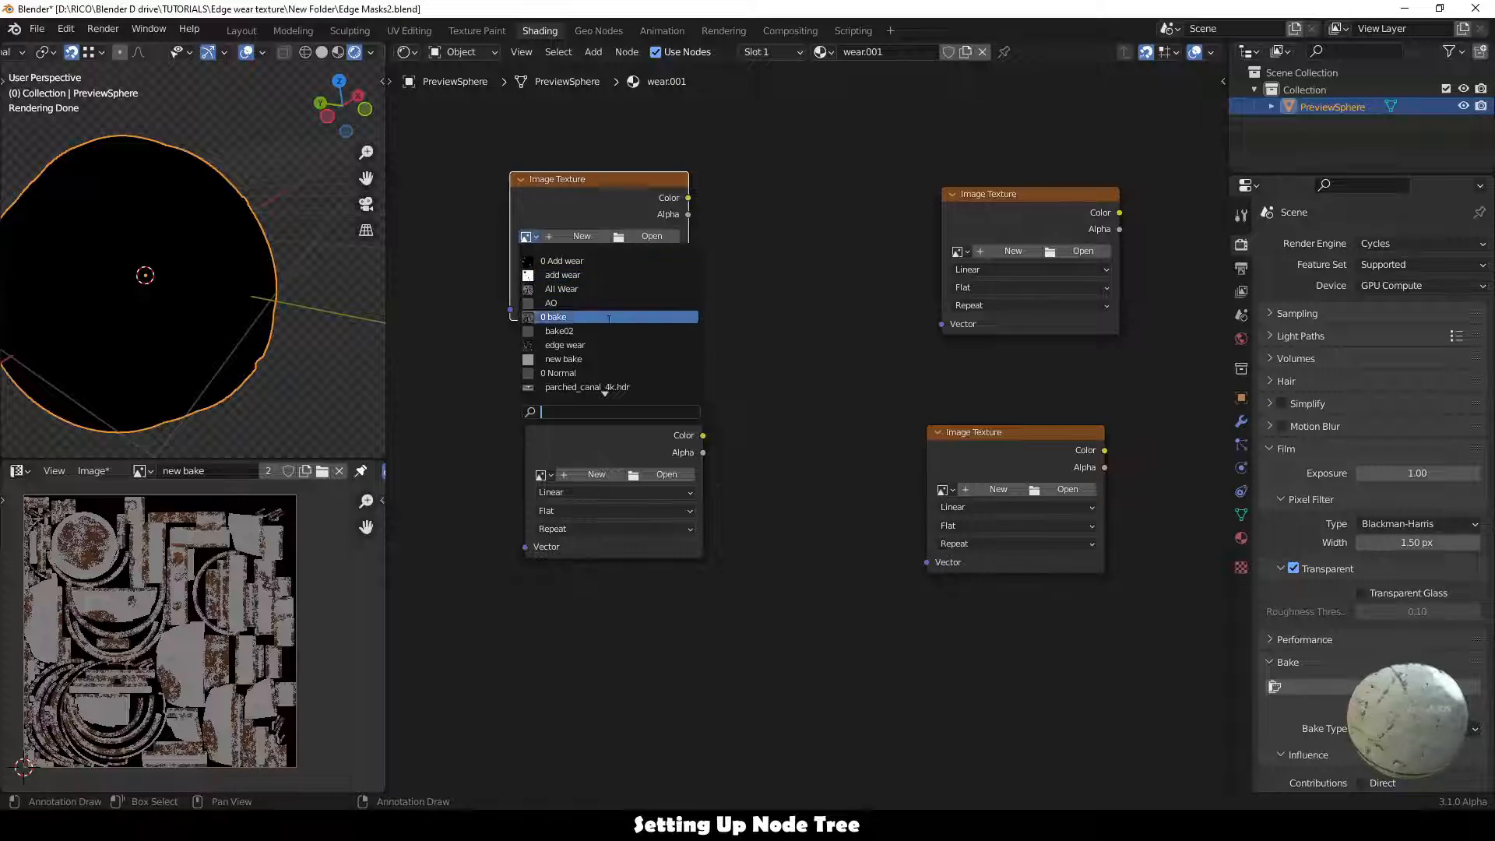
pyautogui.scroll(-1, 614, 392)
pyautogui.scroll(-2, 614, 392)
pyautogui.click(612, 347)
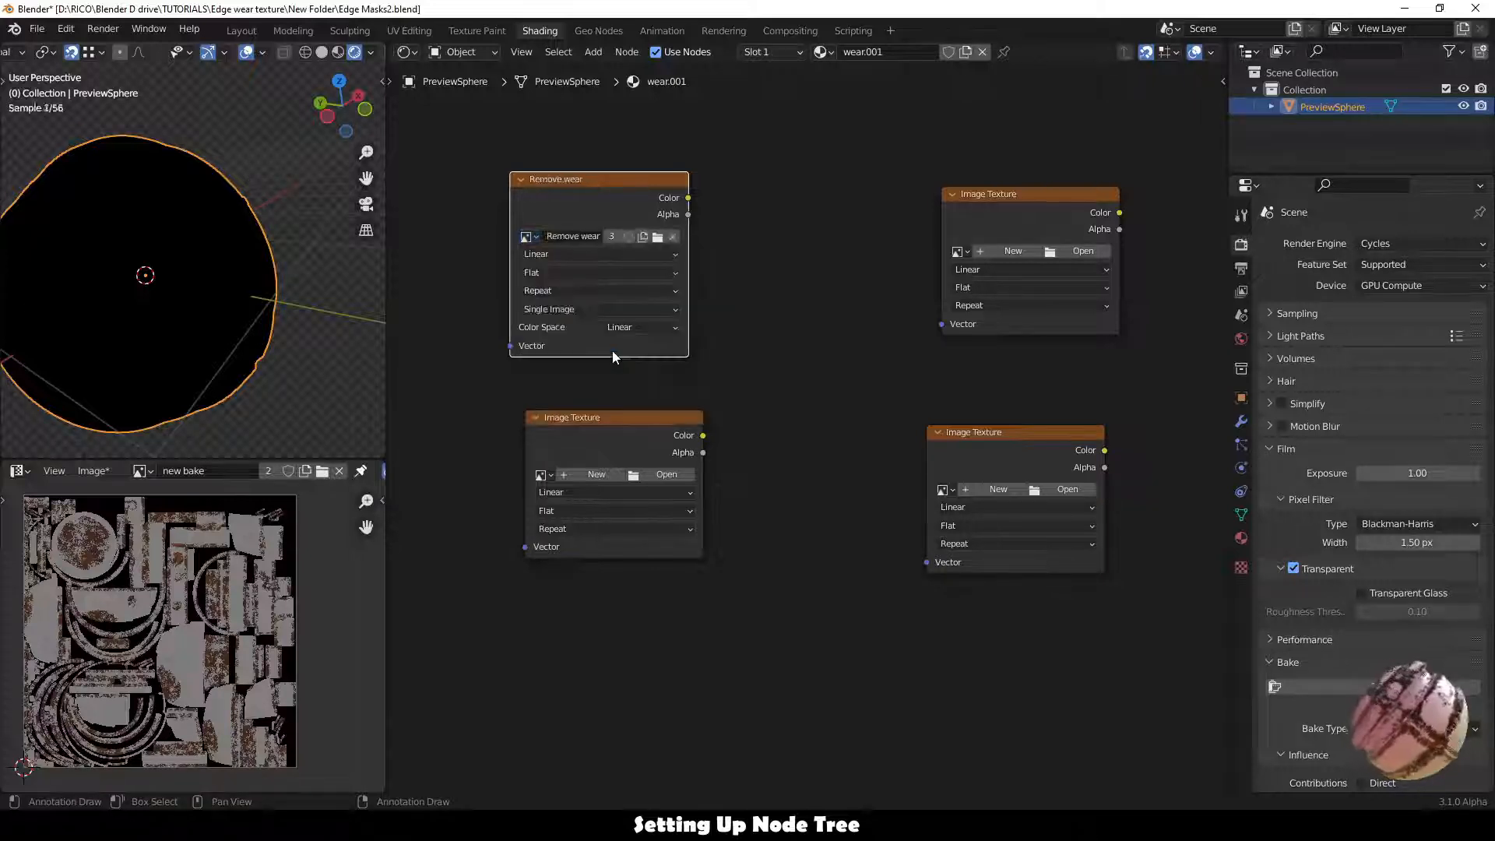
# Create a new blank black 1024 × 1024 px image named "reamove 2" in the Remove wear node, with Alpha and 32-bit Float off.
pyautogui.click(643, 237)
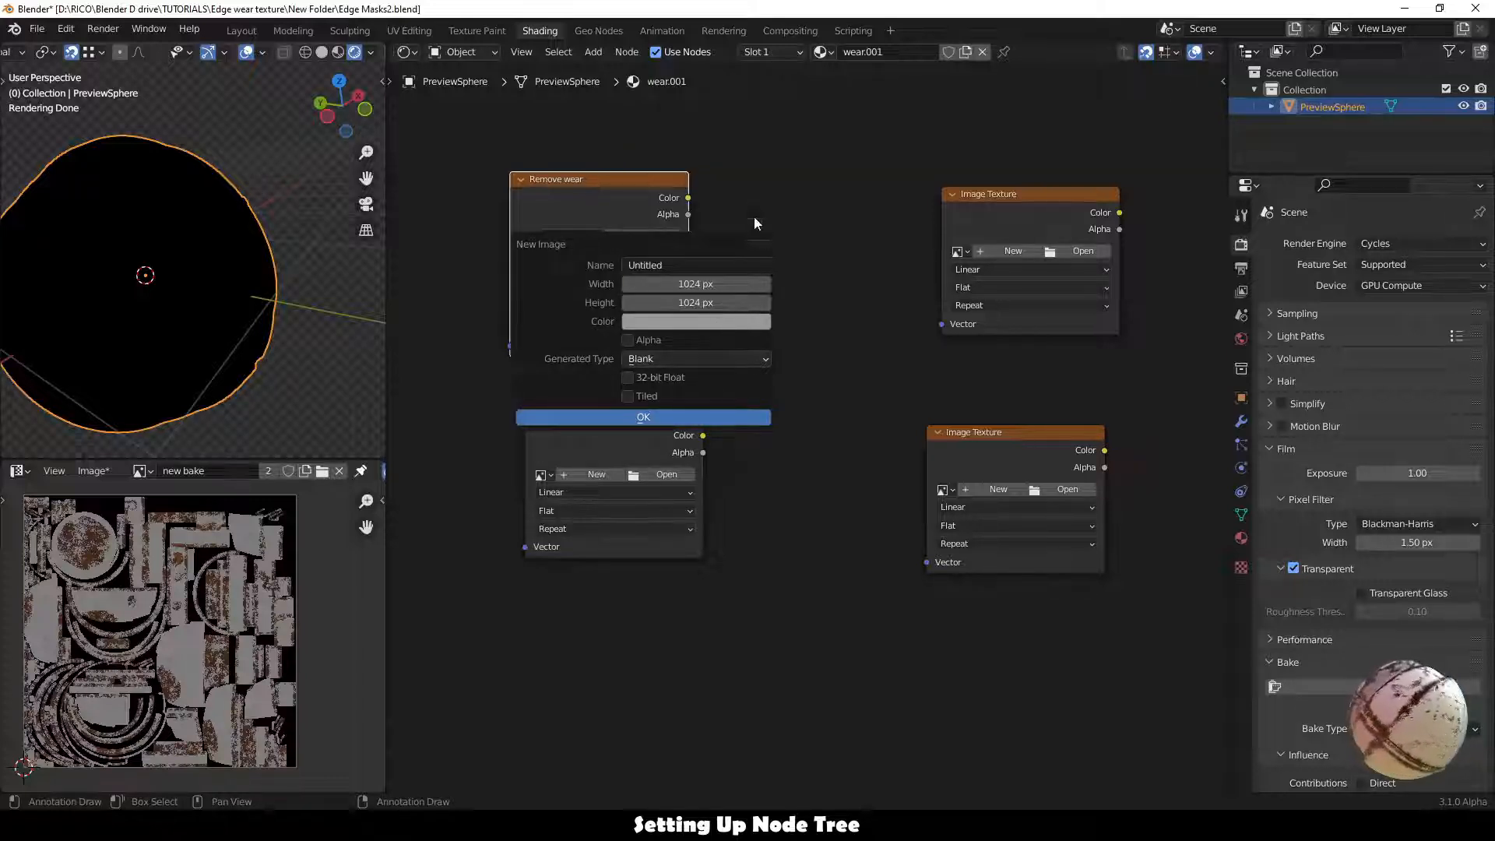
pyautogui.click(738, 322)
pyautogui.moveTo(768, 138); pyautogui.dragTo(778, 199)
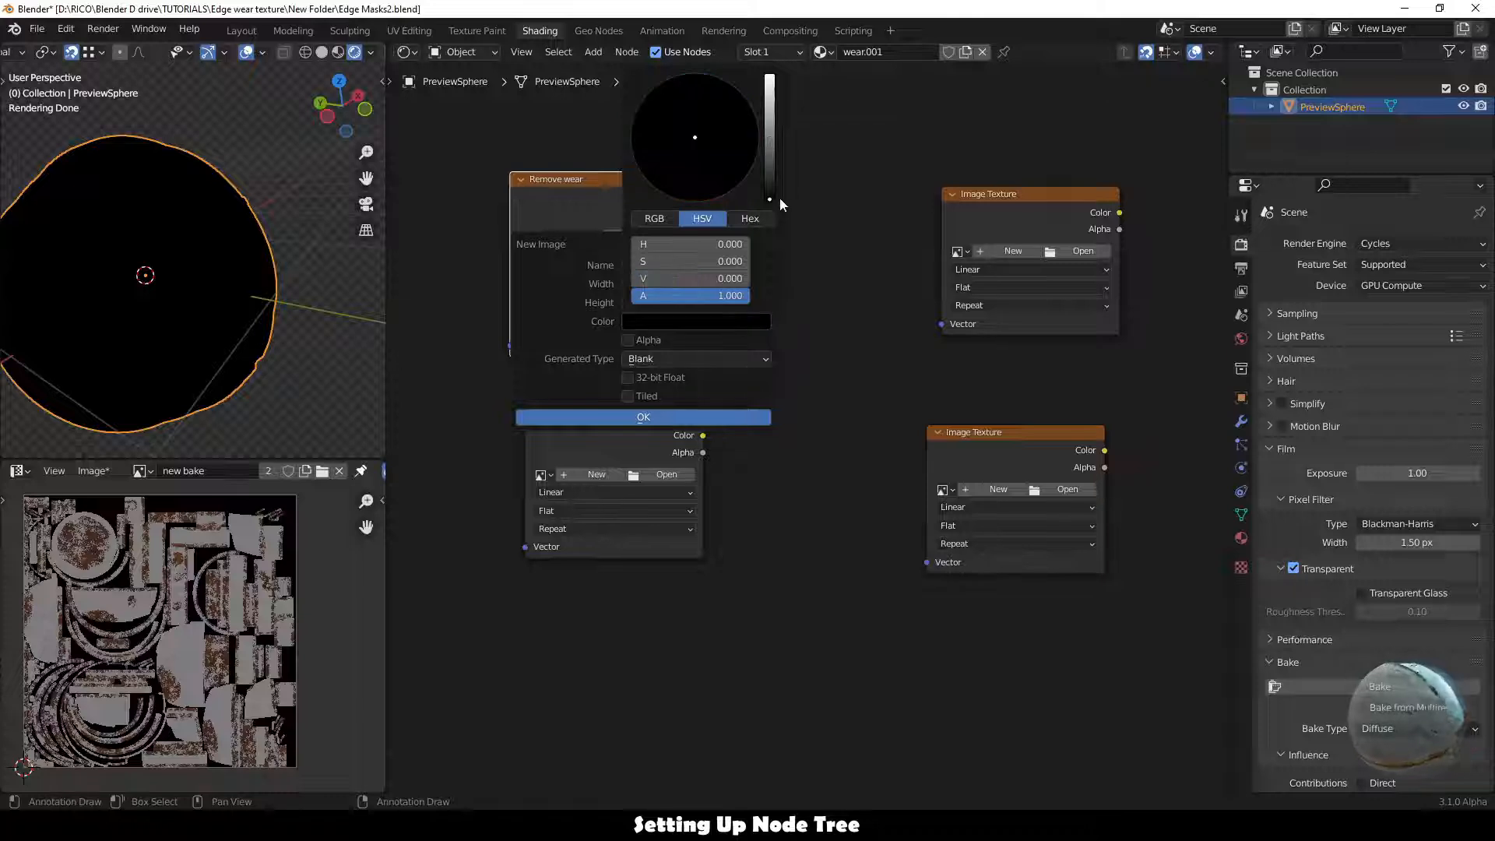
pyautogui.click(693, 265)
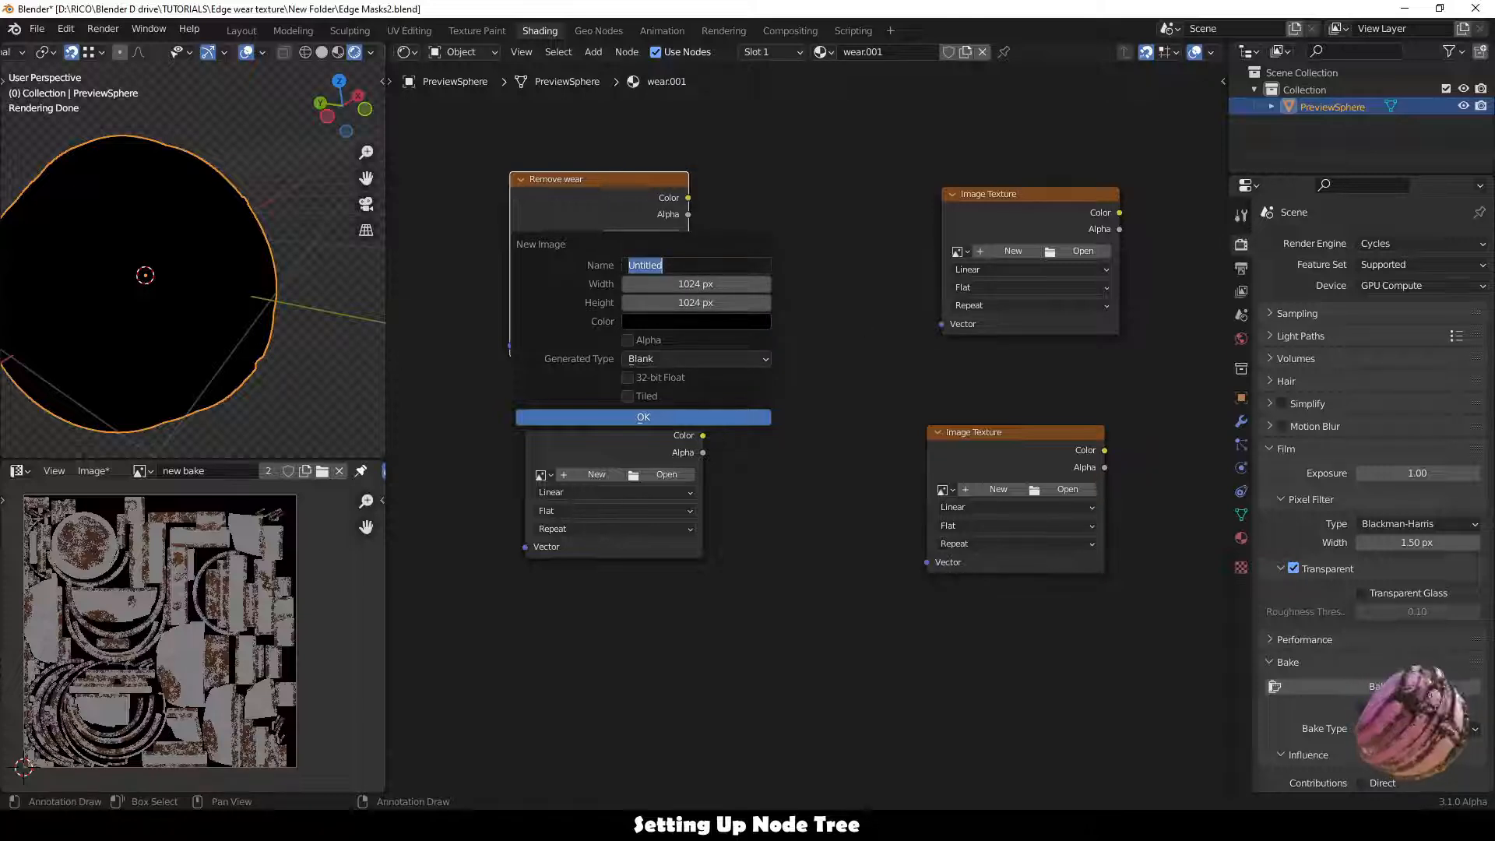
pyautogui.write('reamove 2')
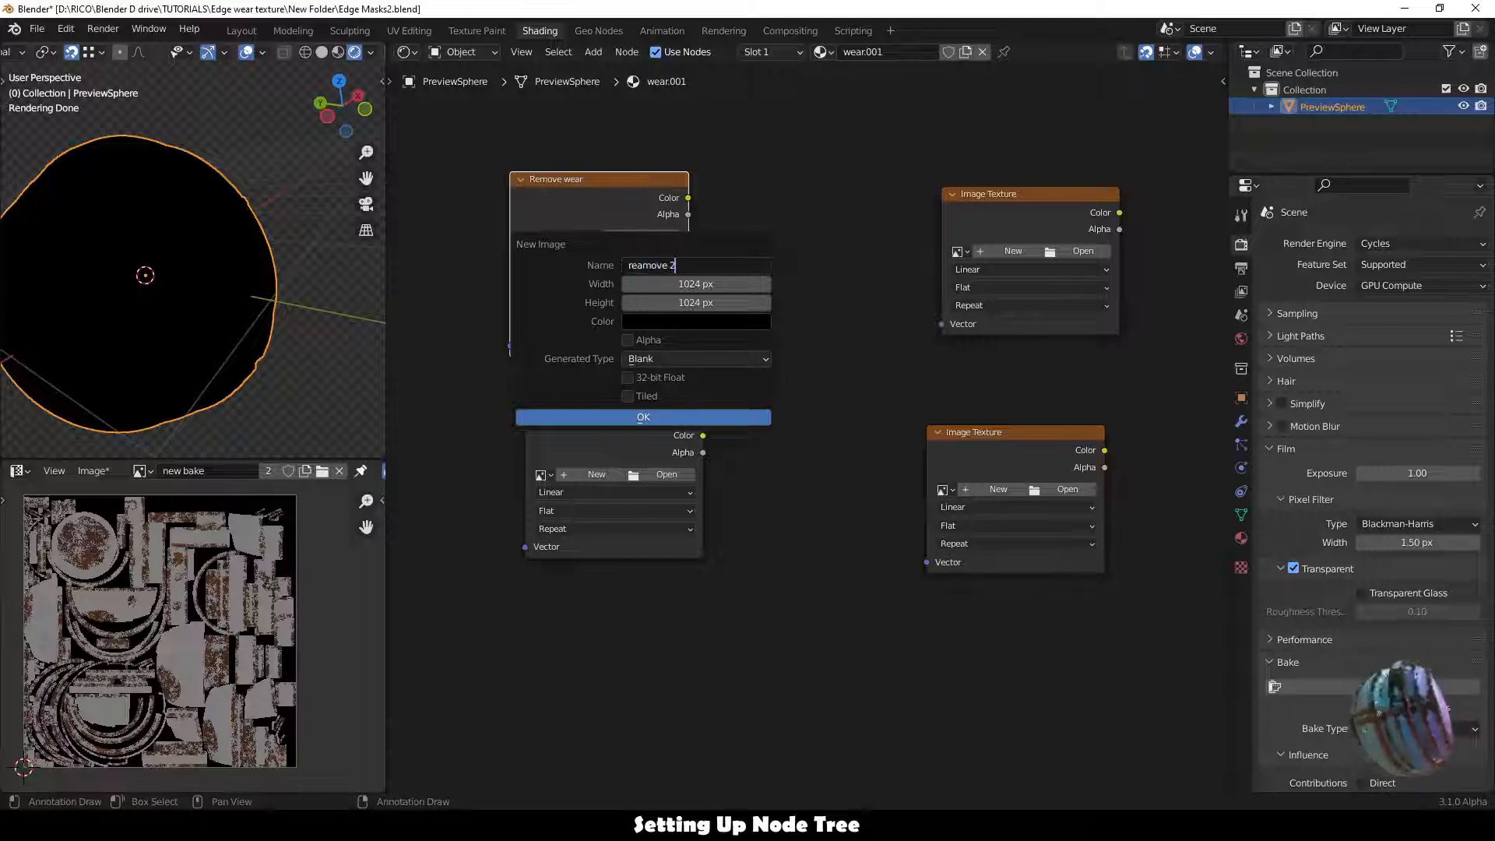
pyautogui.press('Return')
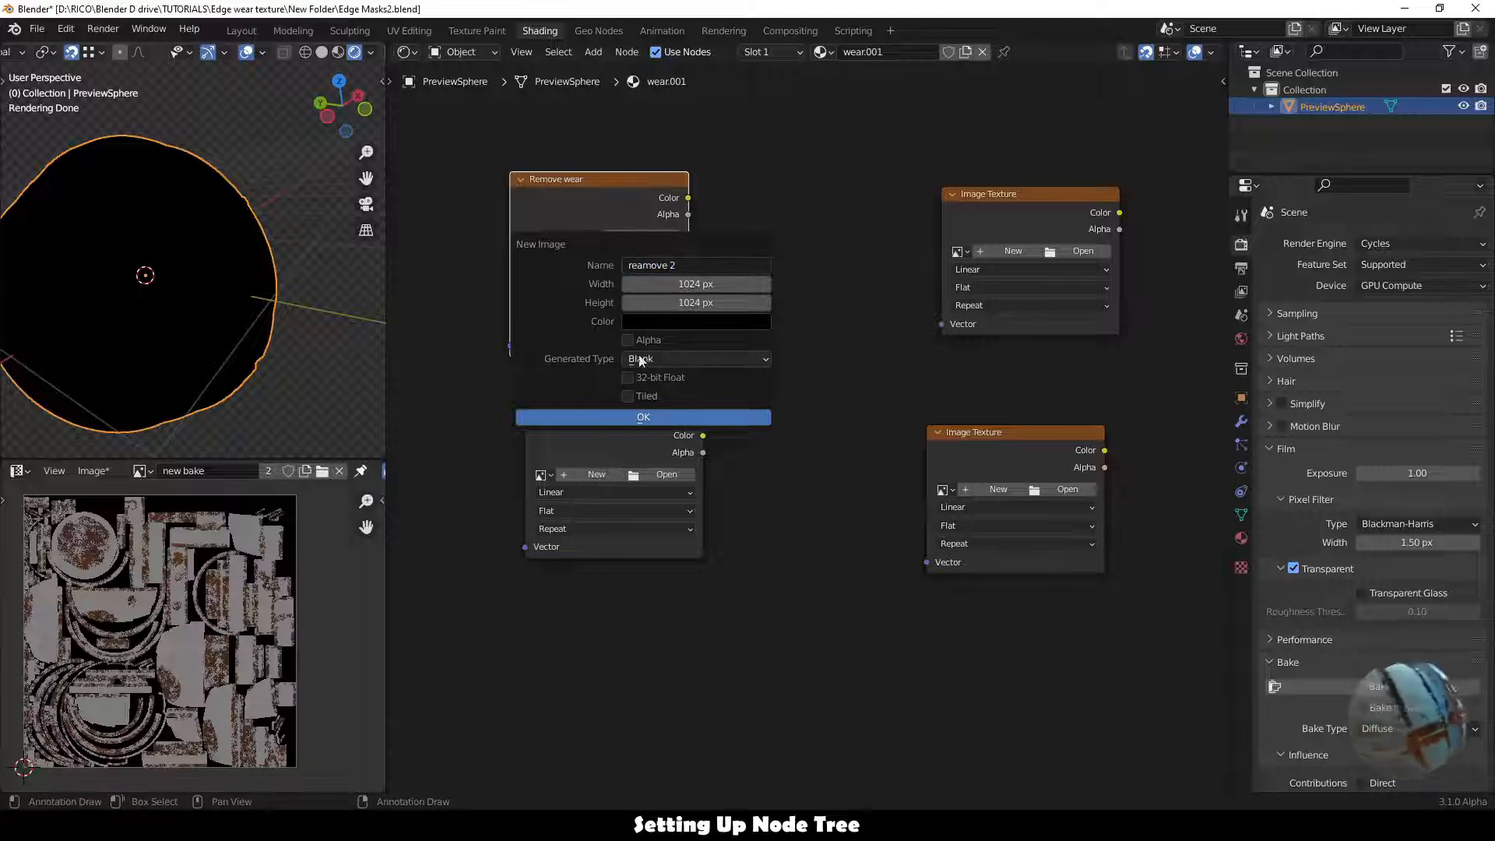
pyautogui.click(642, 415)
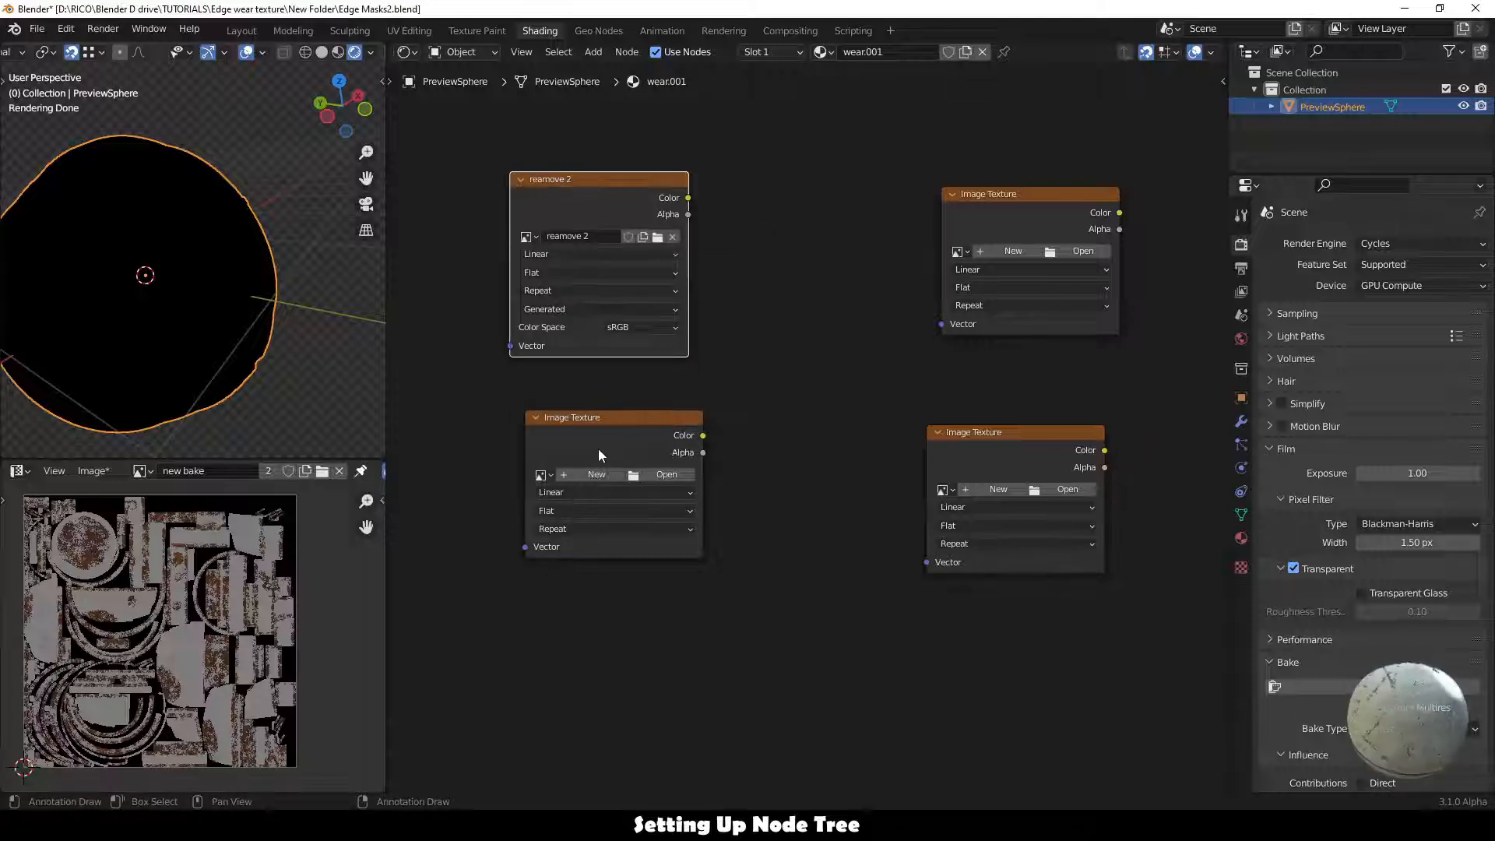
# Assign the edge wear image to the lower-left Image Texture node and preview it on the sphere.
pyautogui.moveTo(634, 417); pyautogui.dragTo(632, 403)
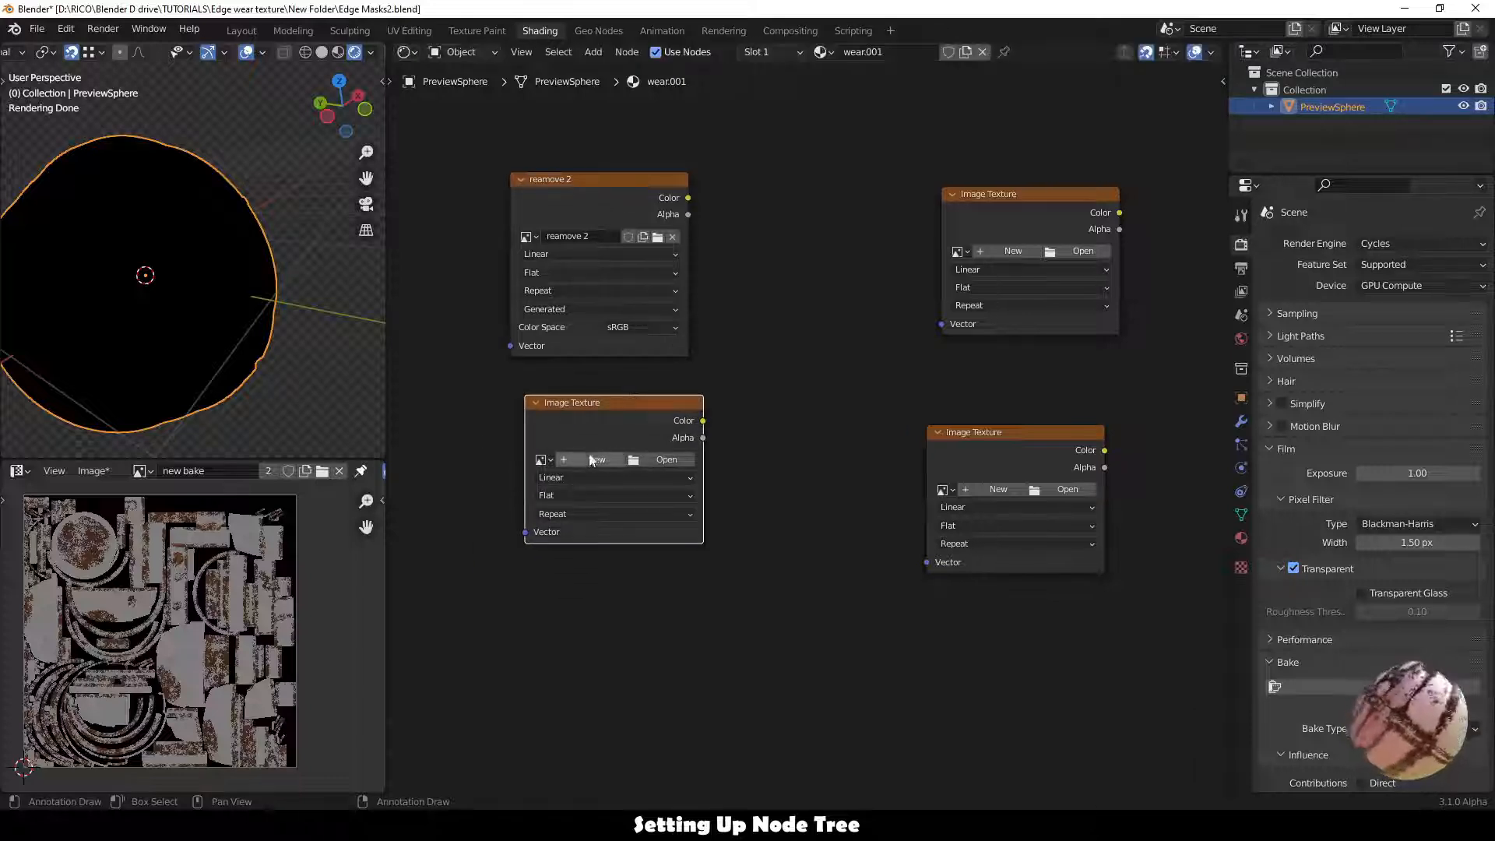
pyautogui.click(541, 459)
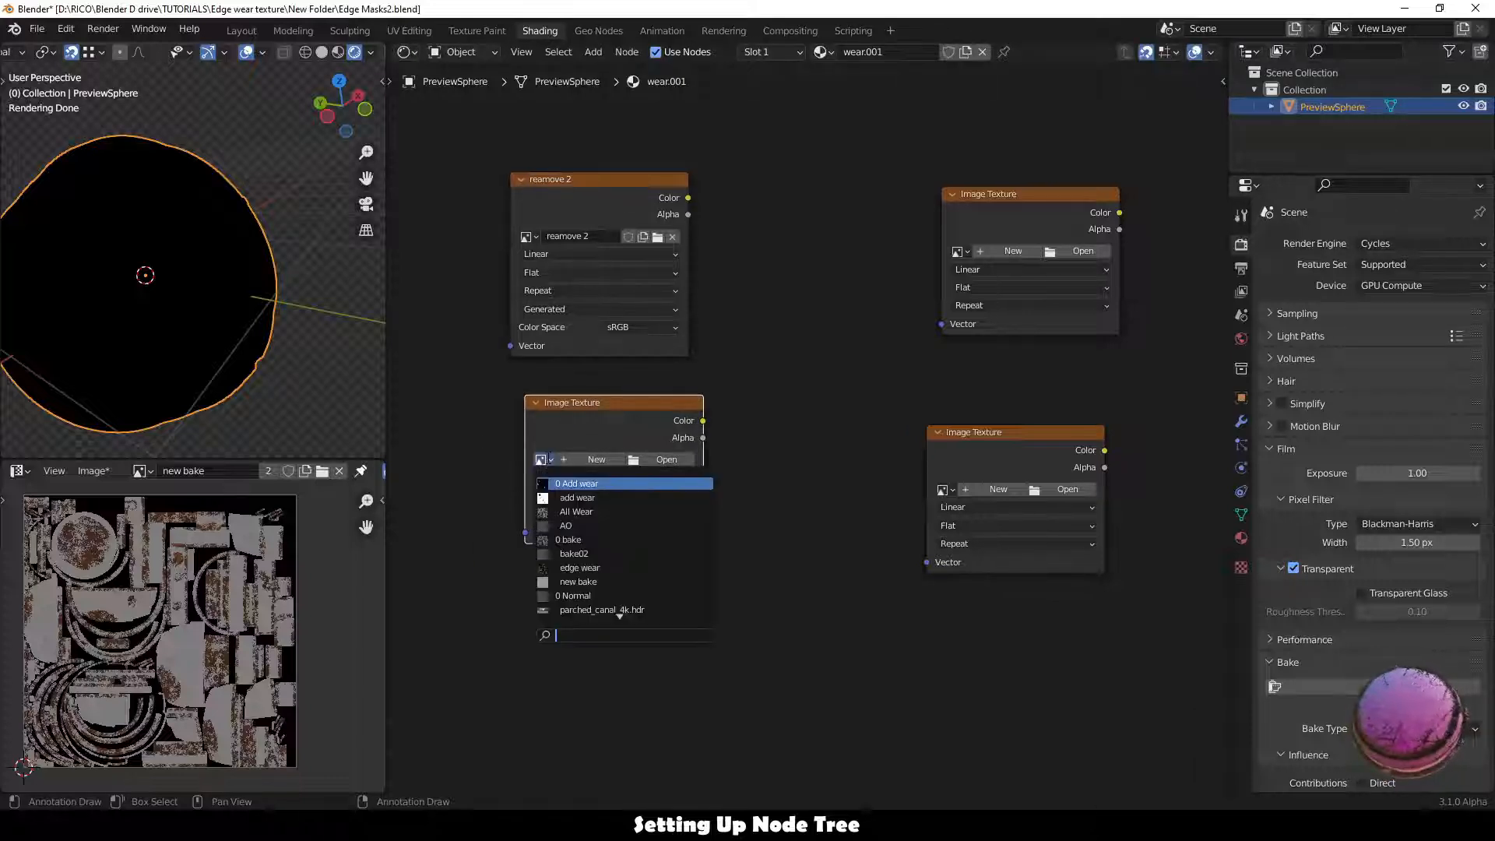
pyautogui.click(600, 570)
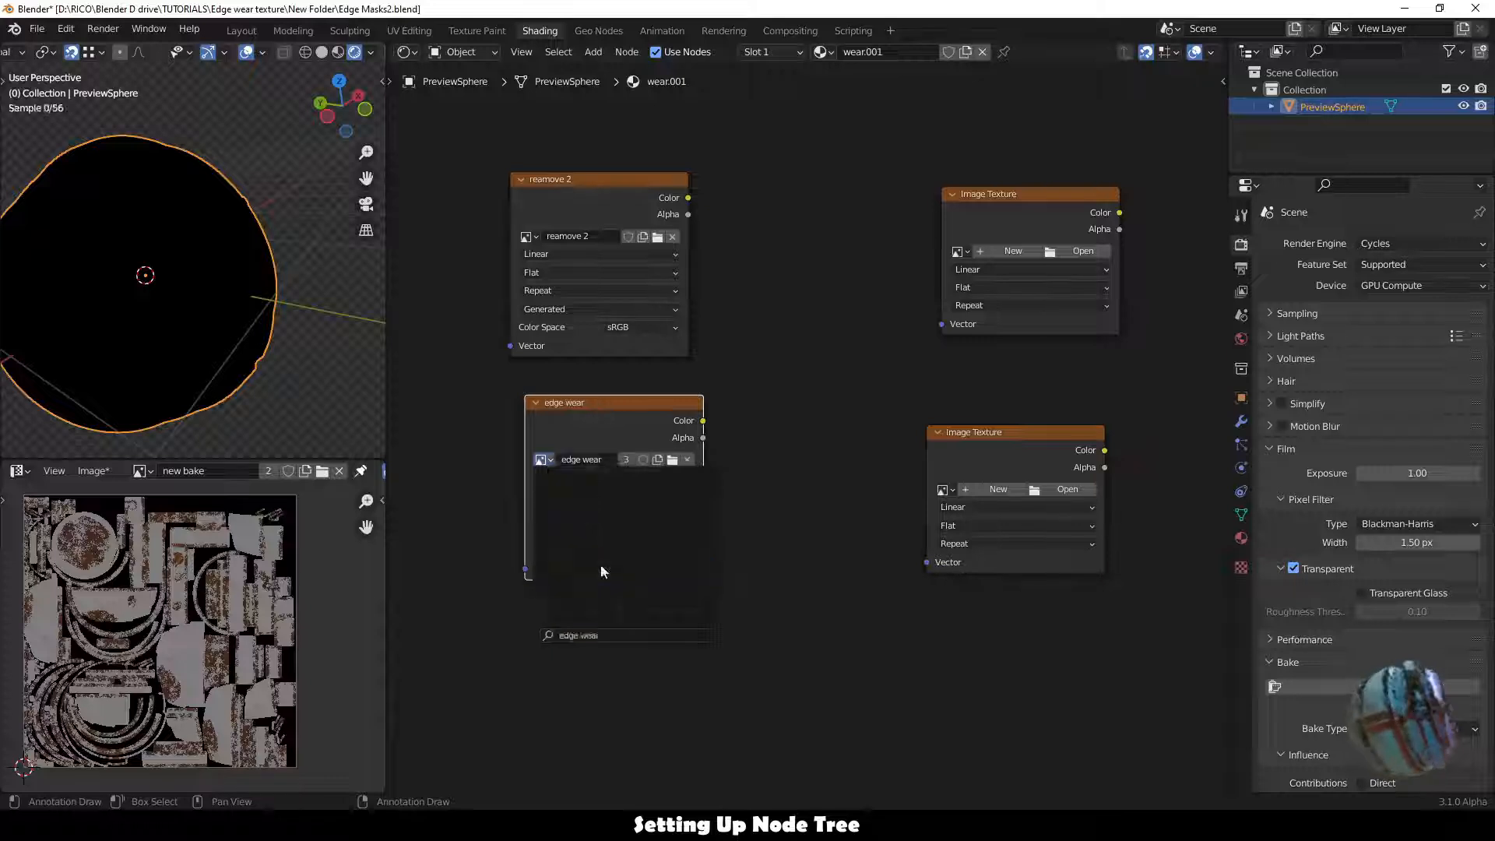
pyautogui.keyDown('ctrl'); pyautogui.keyDown('shift'); pyautogui.click(620, 405); pyautogui.keyUp('shift'); pyautogui.keyUp('ctrl')
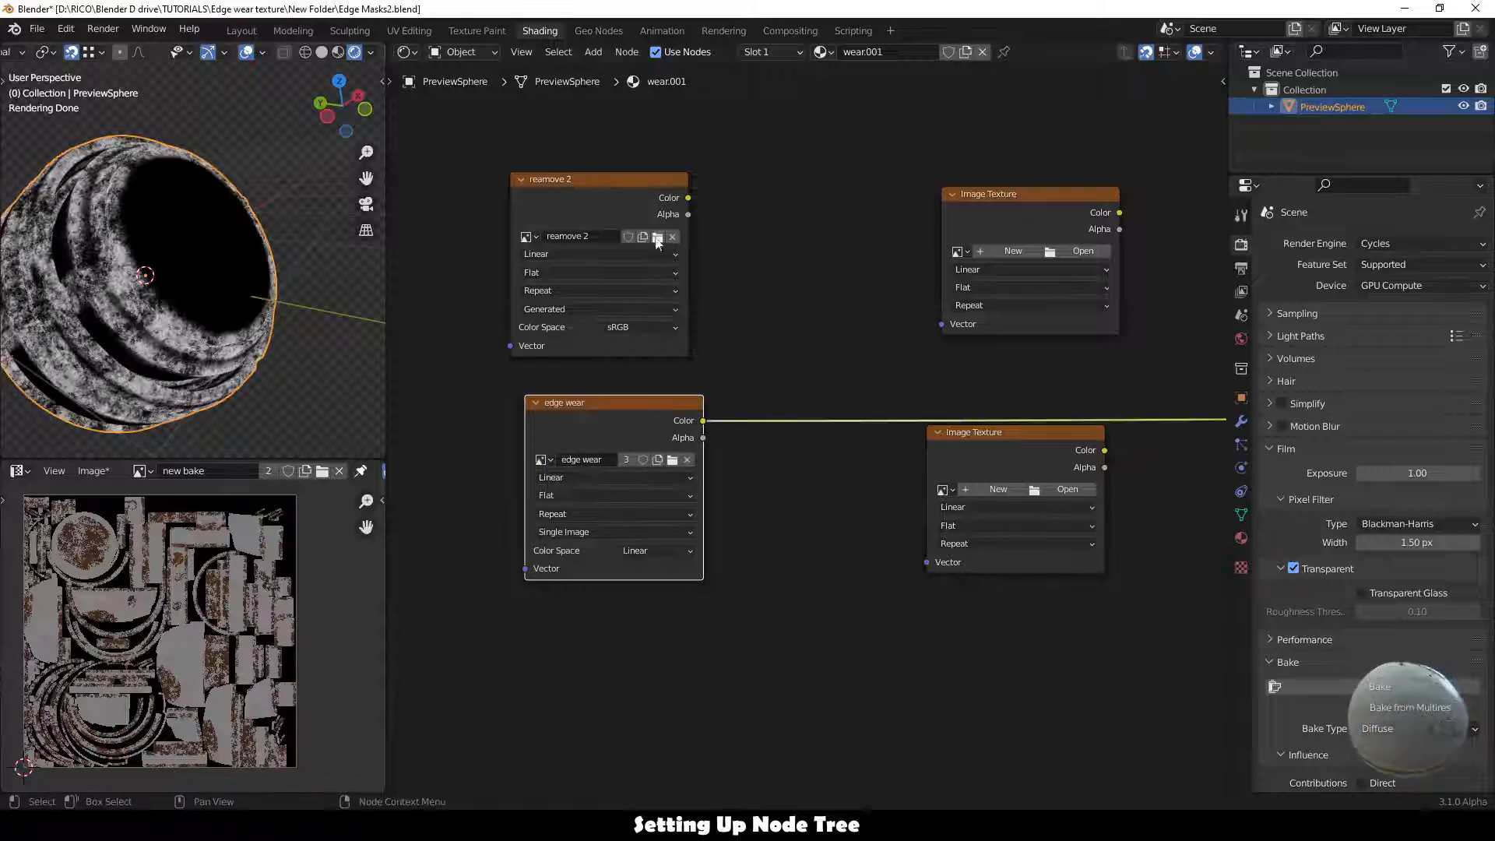
pyautogui.keyDown('ctrl'); pyautogui.keyDown('shift'); pyautogui.click(634, 178); pyautogui.keyUp('shift'); pyautogui.keyUp('ctrl')
pyautogui.keyDown('ctrl'); pyautogui.keyDown('shift'); pyautogui.click(624, 404); pyautogui.keyUp('shift'); pyautogui.keyUp('ctrl')
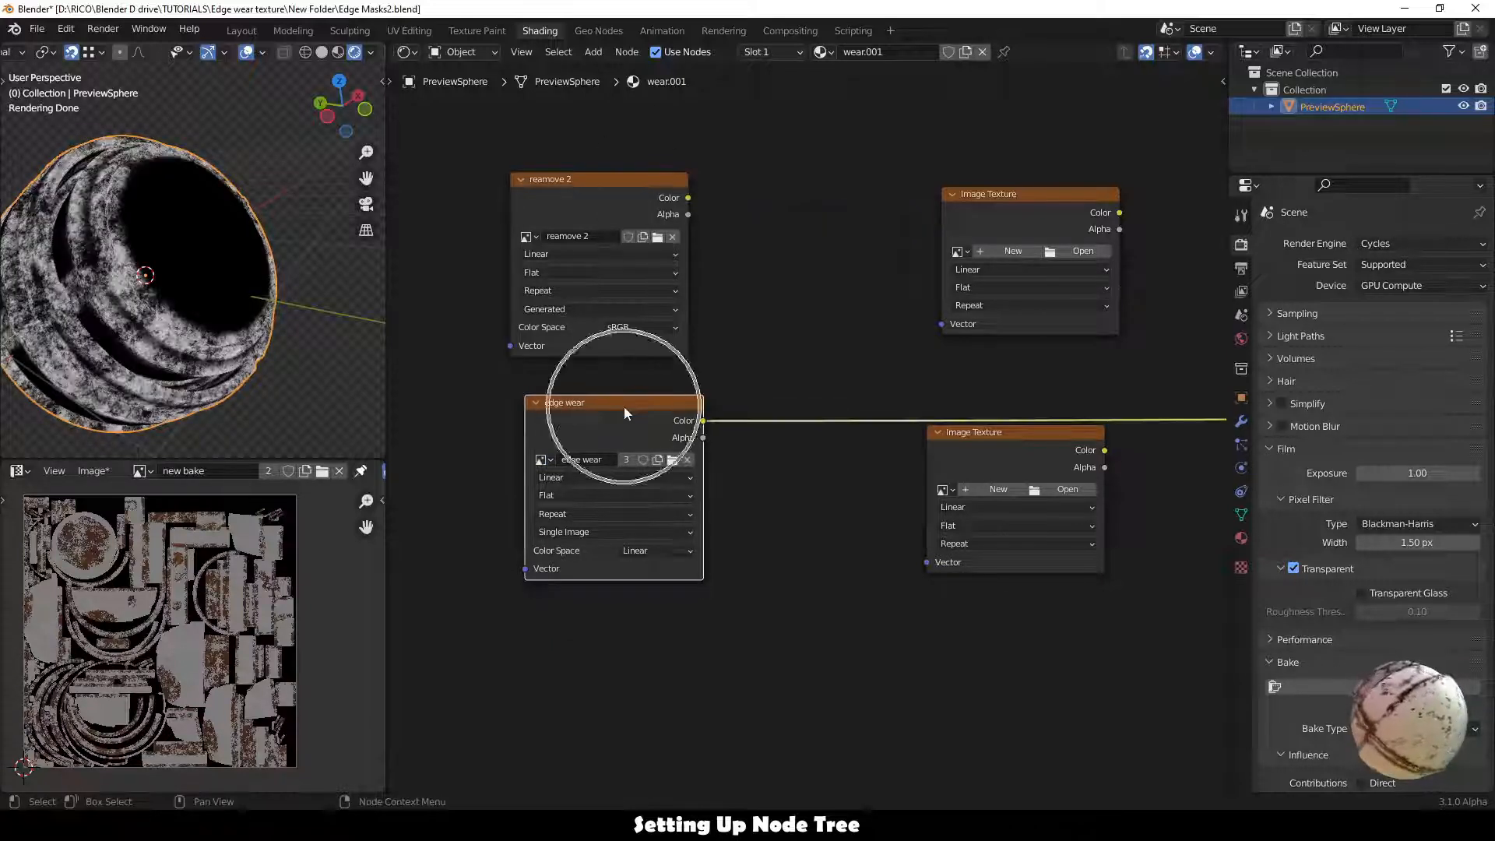
# Create a new blank white 1024 × 1024 px image named "ADD 2" with 32-bit Float on in the upper-right Image Texture node and preview it.
pyautogui.click(1002, 197)
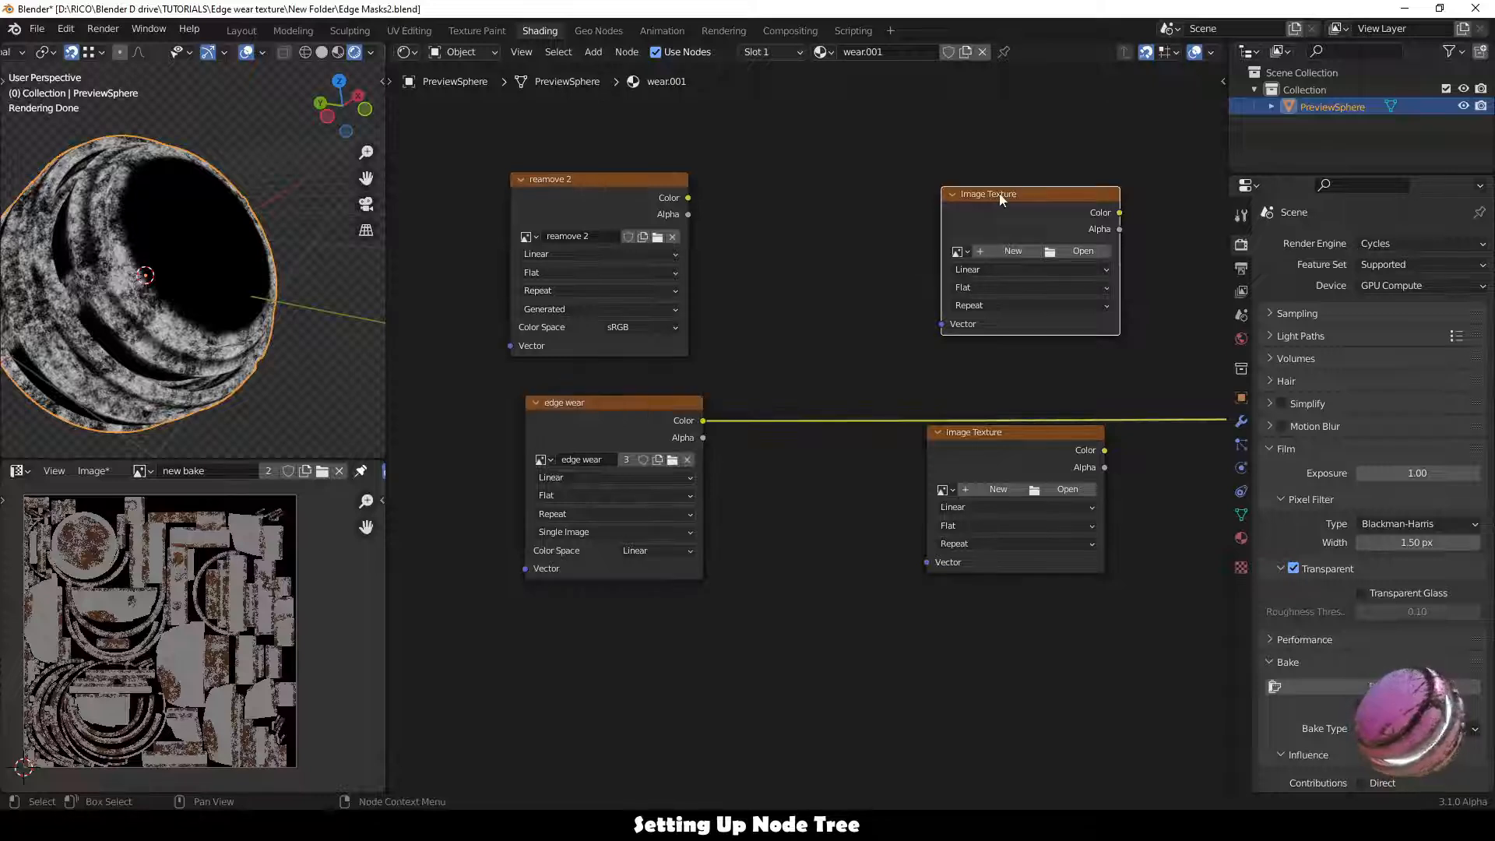
pyautogui.click(959, 250)
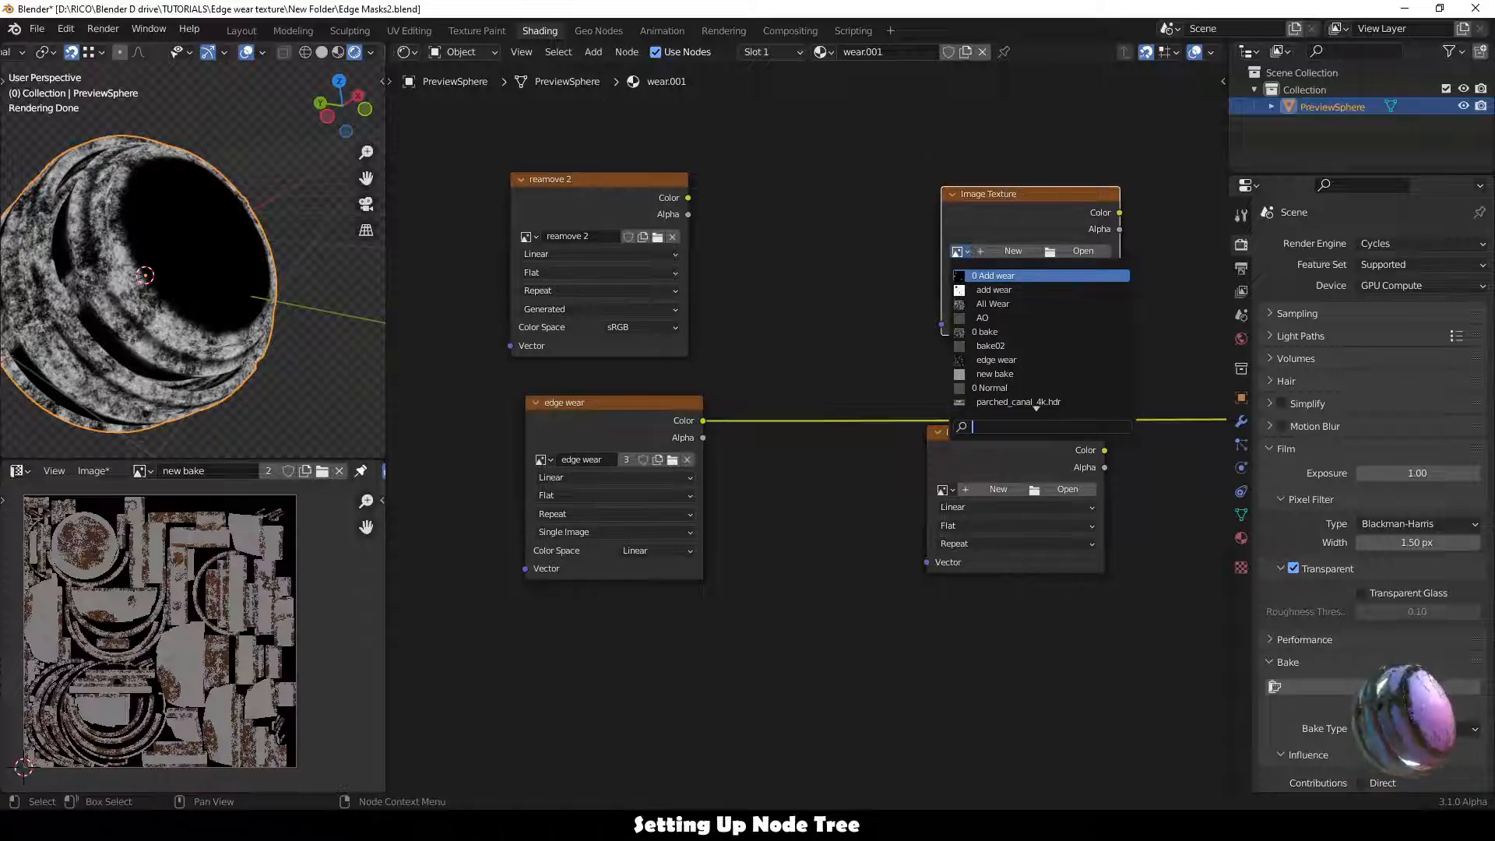
pyautogui.click(1007, 249)
pyautogui.click(1030, 277)
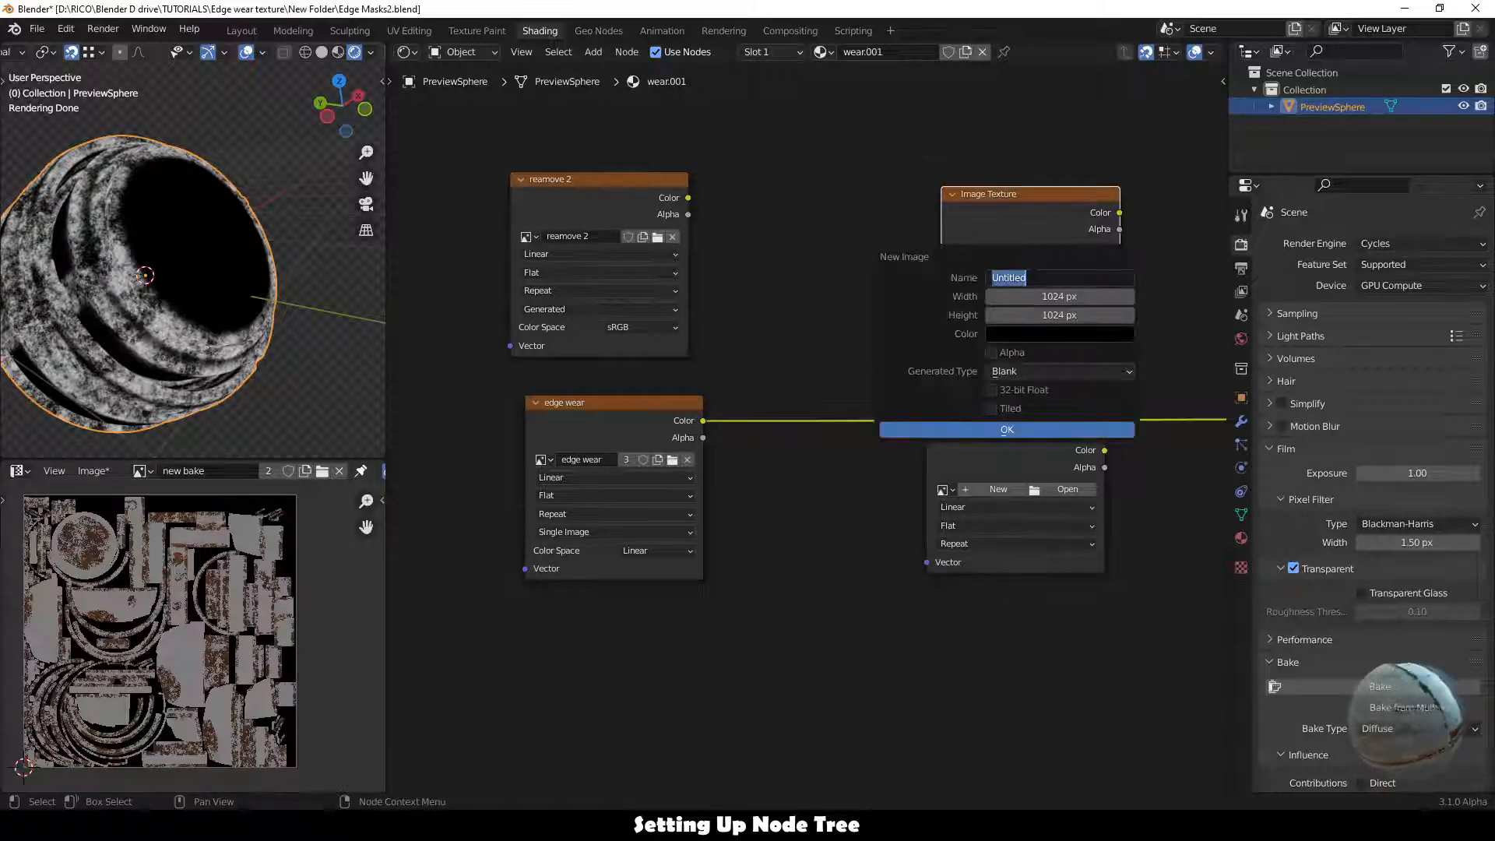
pyautogui.write('ADD 2')
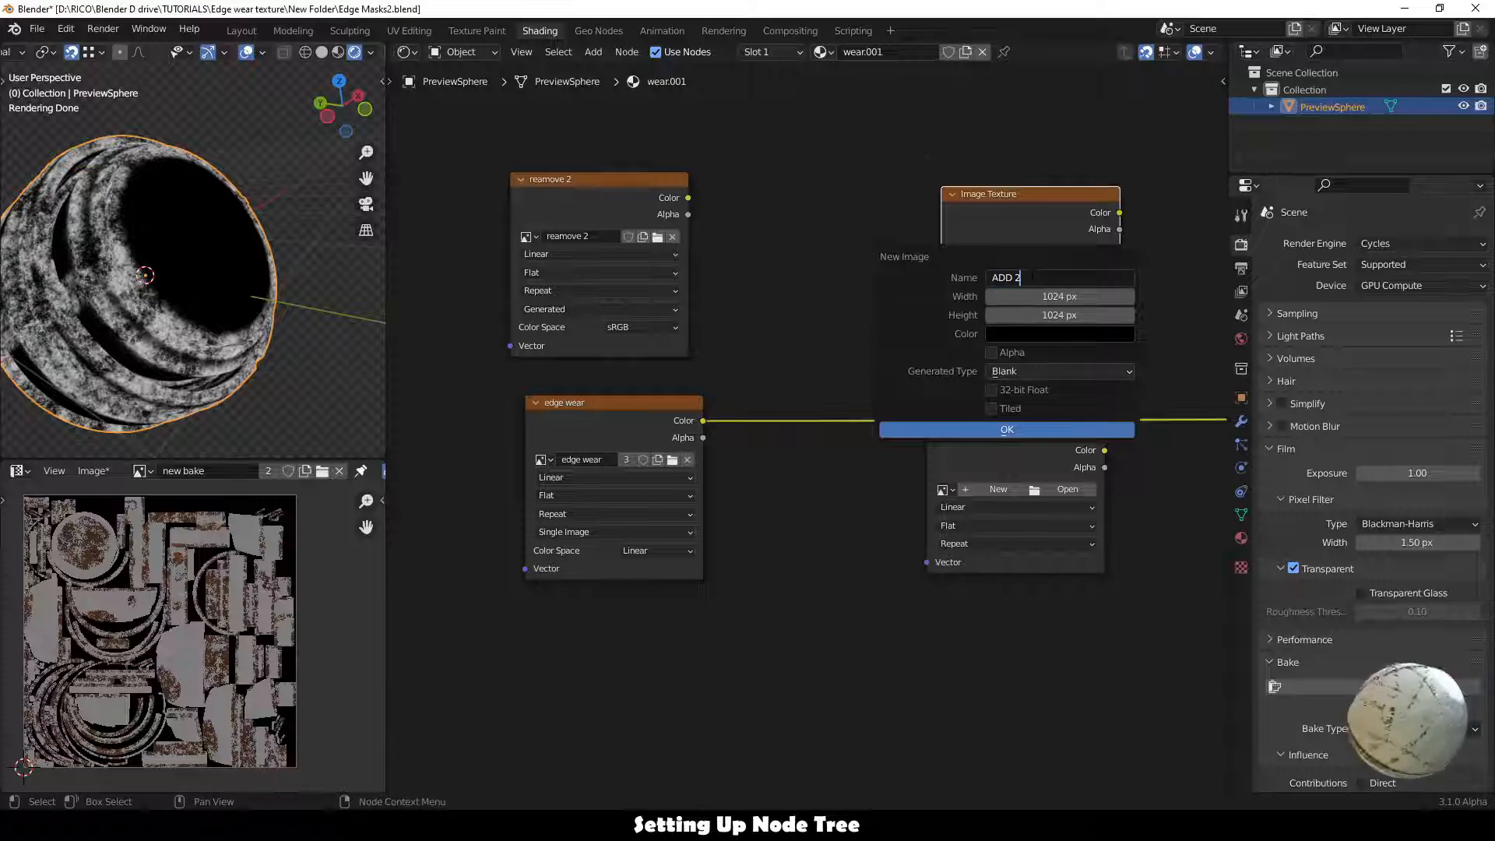
pyautogui.click(1058, 336)
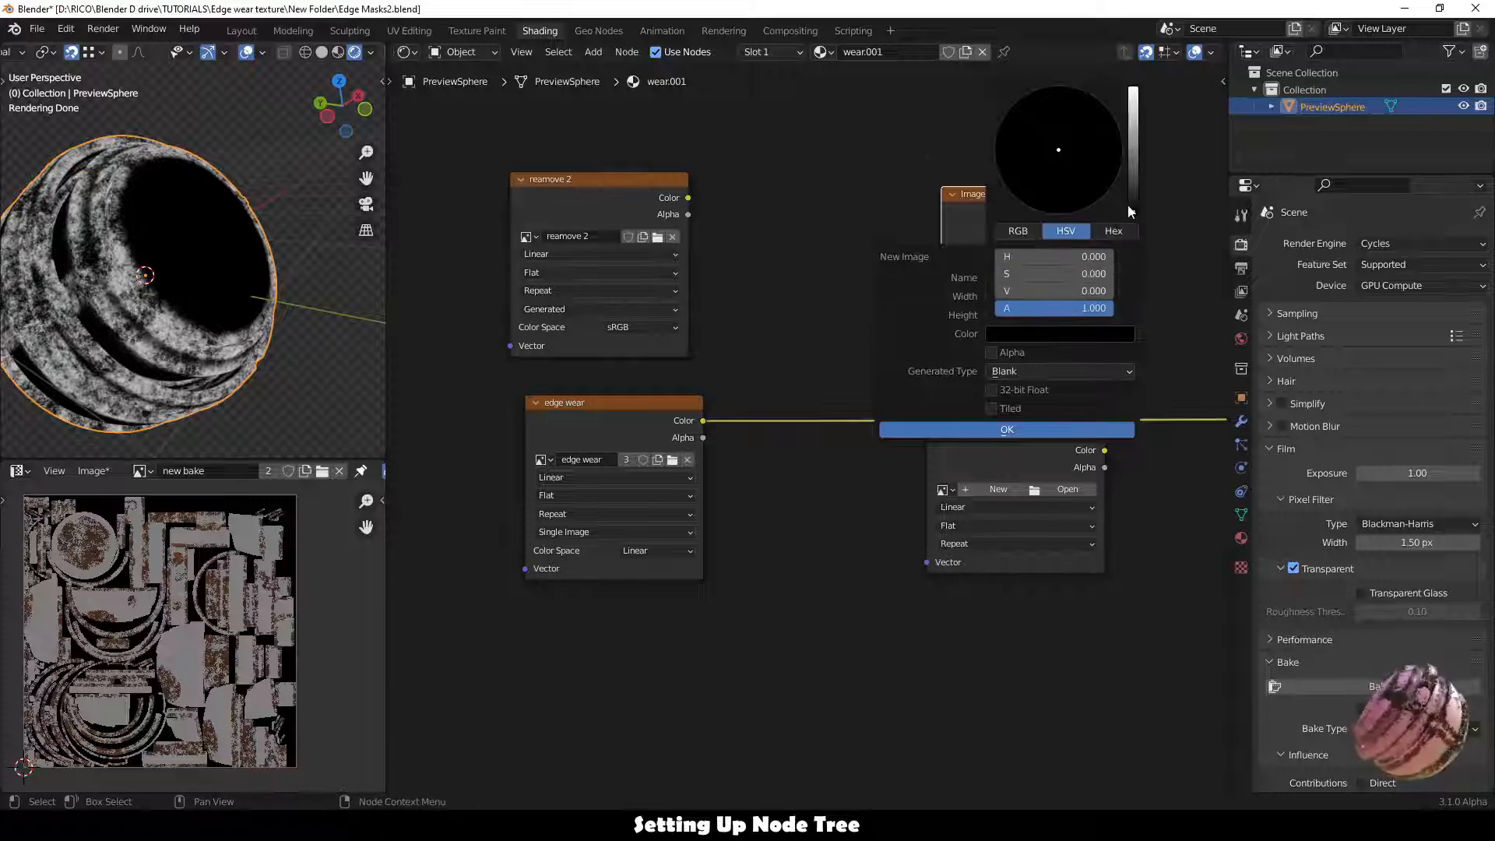
pyautogui.moveTo(1133, 198); pyautogui.dragTo(1136, 92)
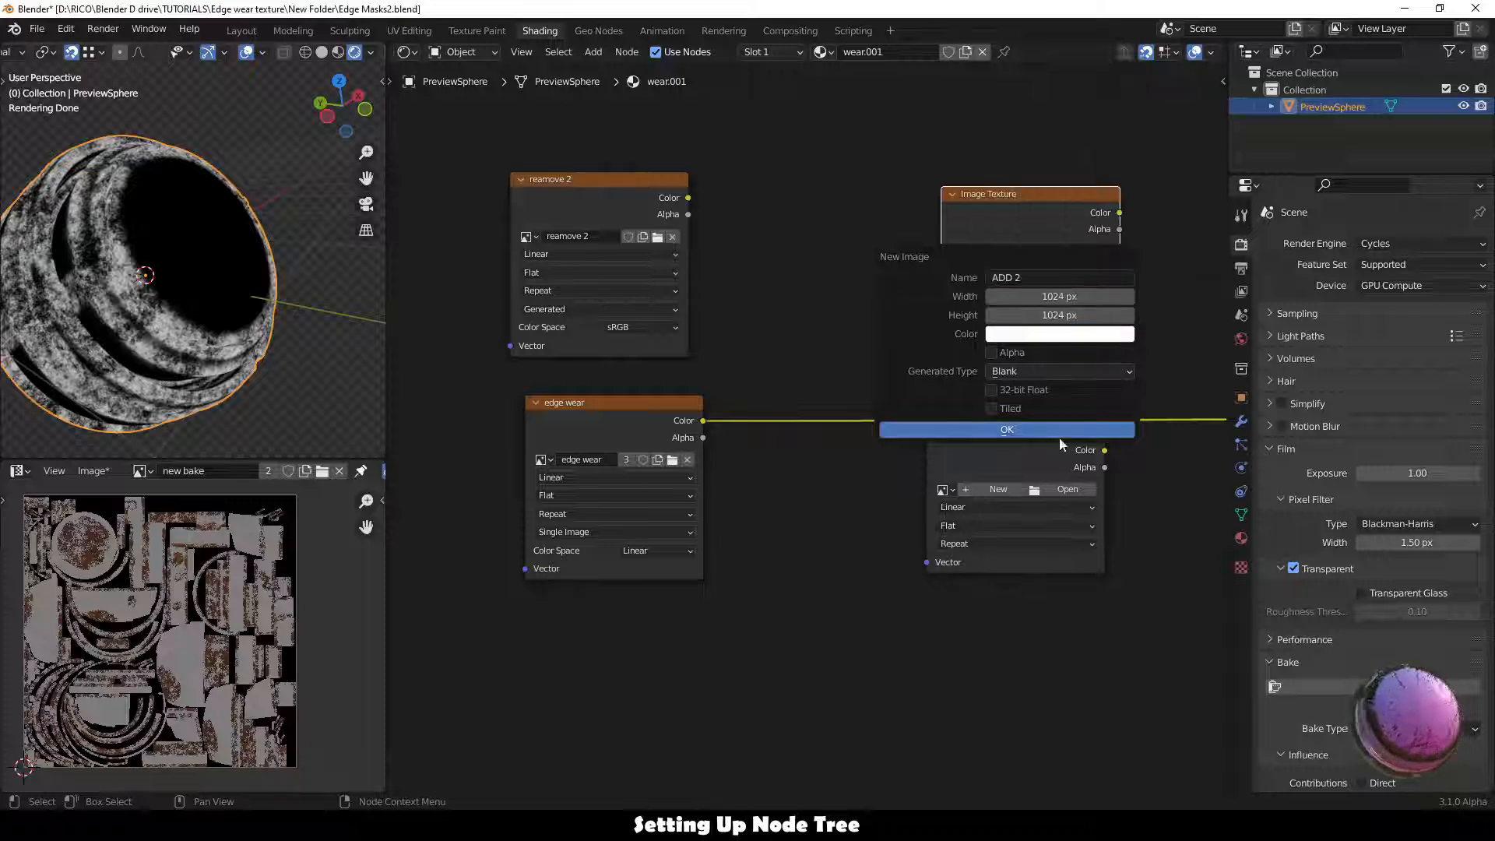
pyautogui.click(991, 390)
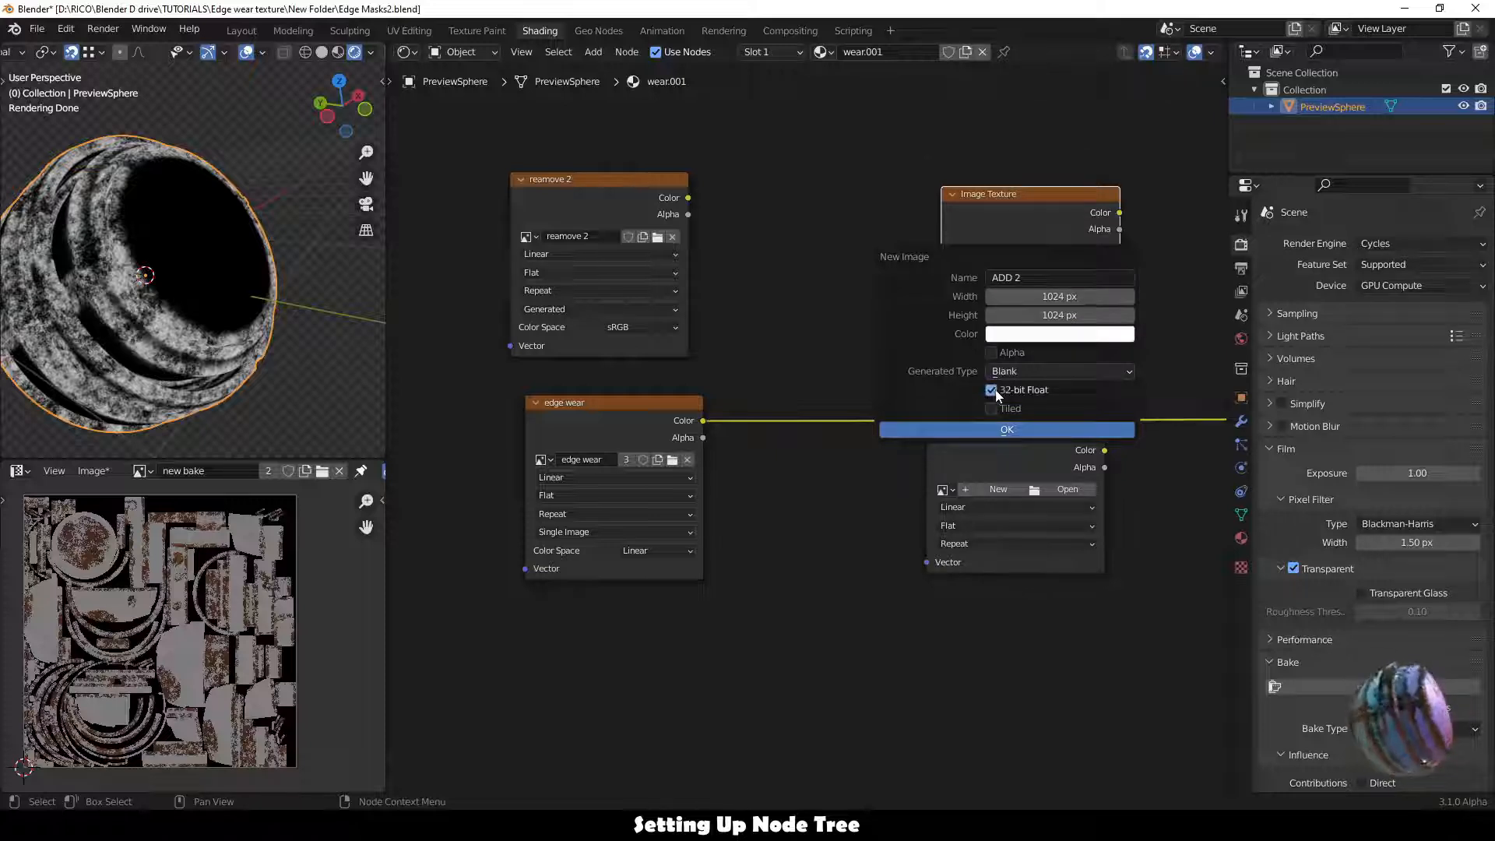
pyautogui.click(1029, 430)
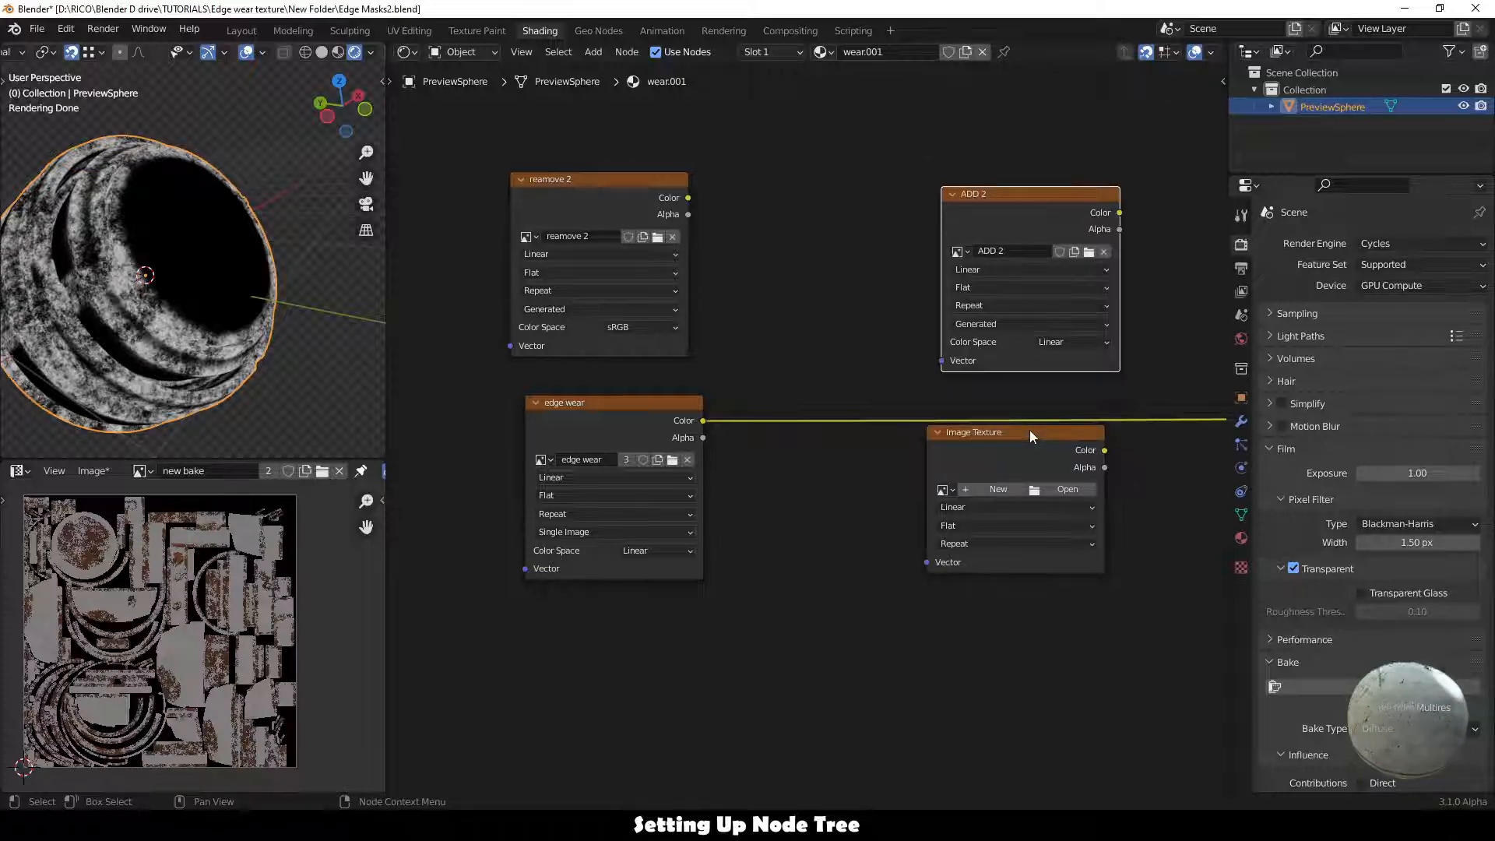
pyautogui.keyDown('ctrl'); pyautogui.keyDown('shift'); pyautogui.click(1037, 196); pyautogui.keyUp('shift'); pyautogui.keyUp('ctrl')
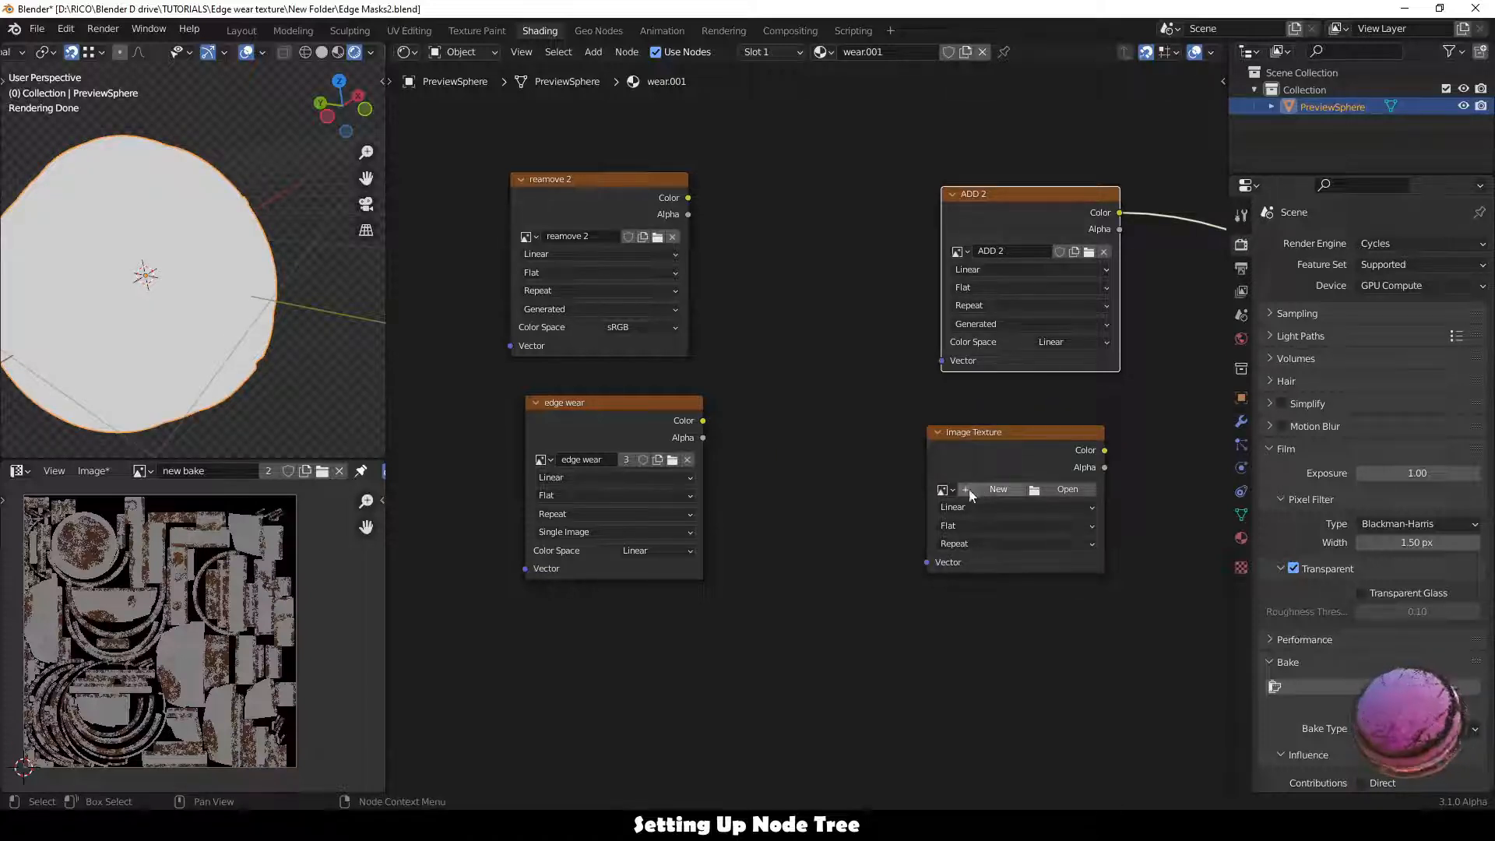
# Assign the All Wear image to the lower-right Image Texture node and preview it on the sphere.
pyautogui.click(944, 490)
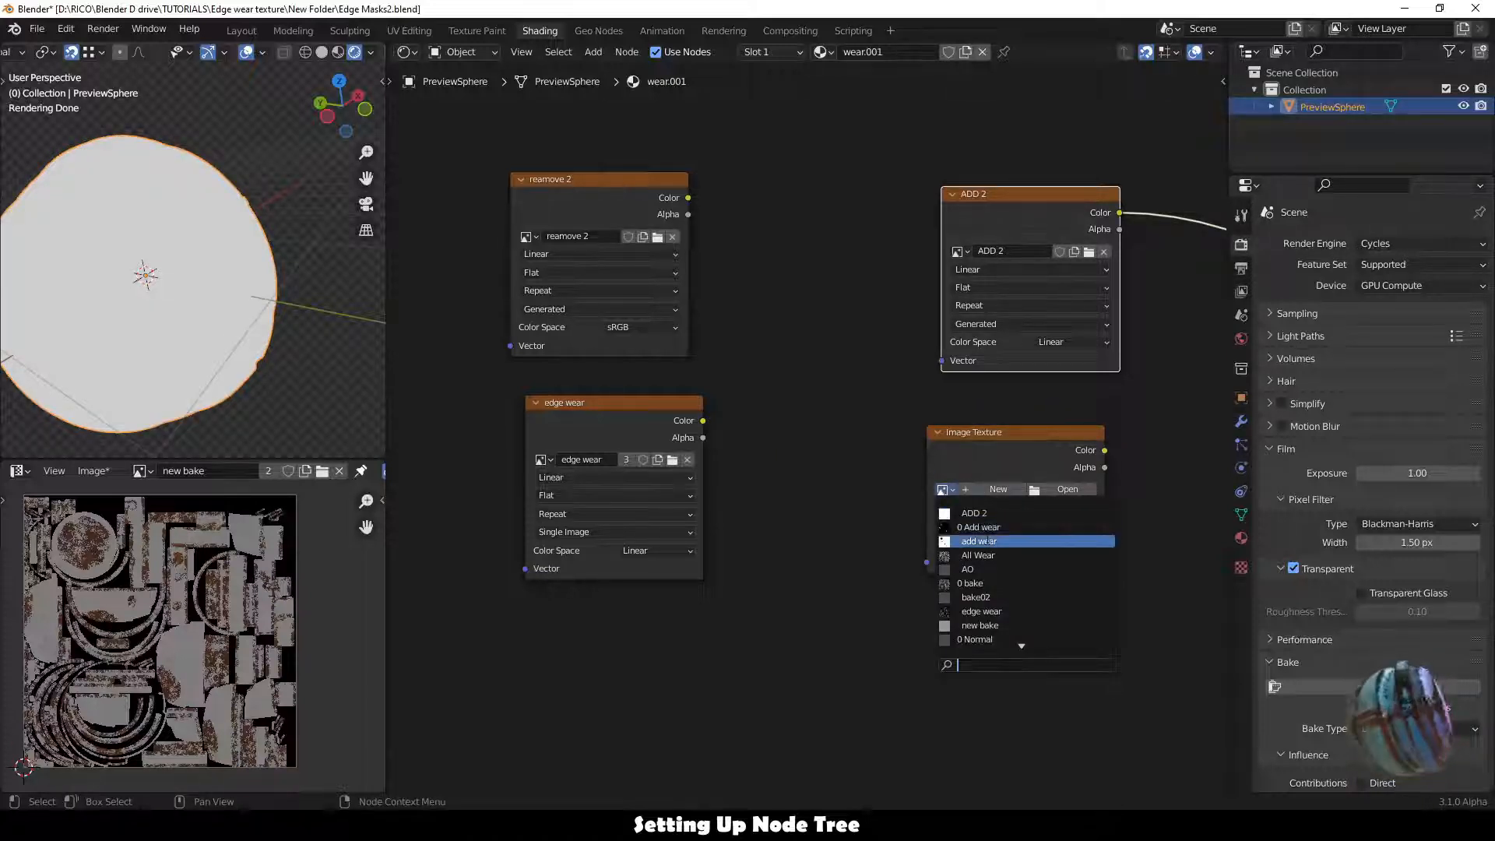
pyautogui.click(981, 541)
pyautogui.click(951, 495)
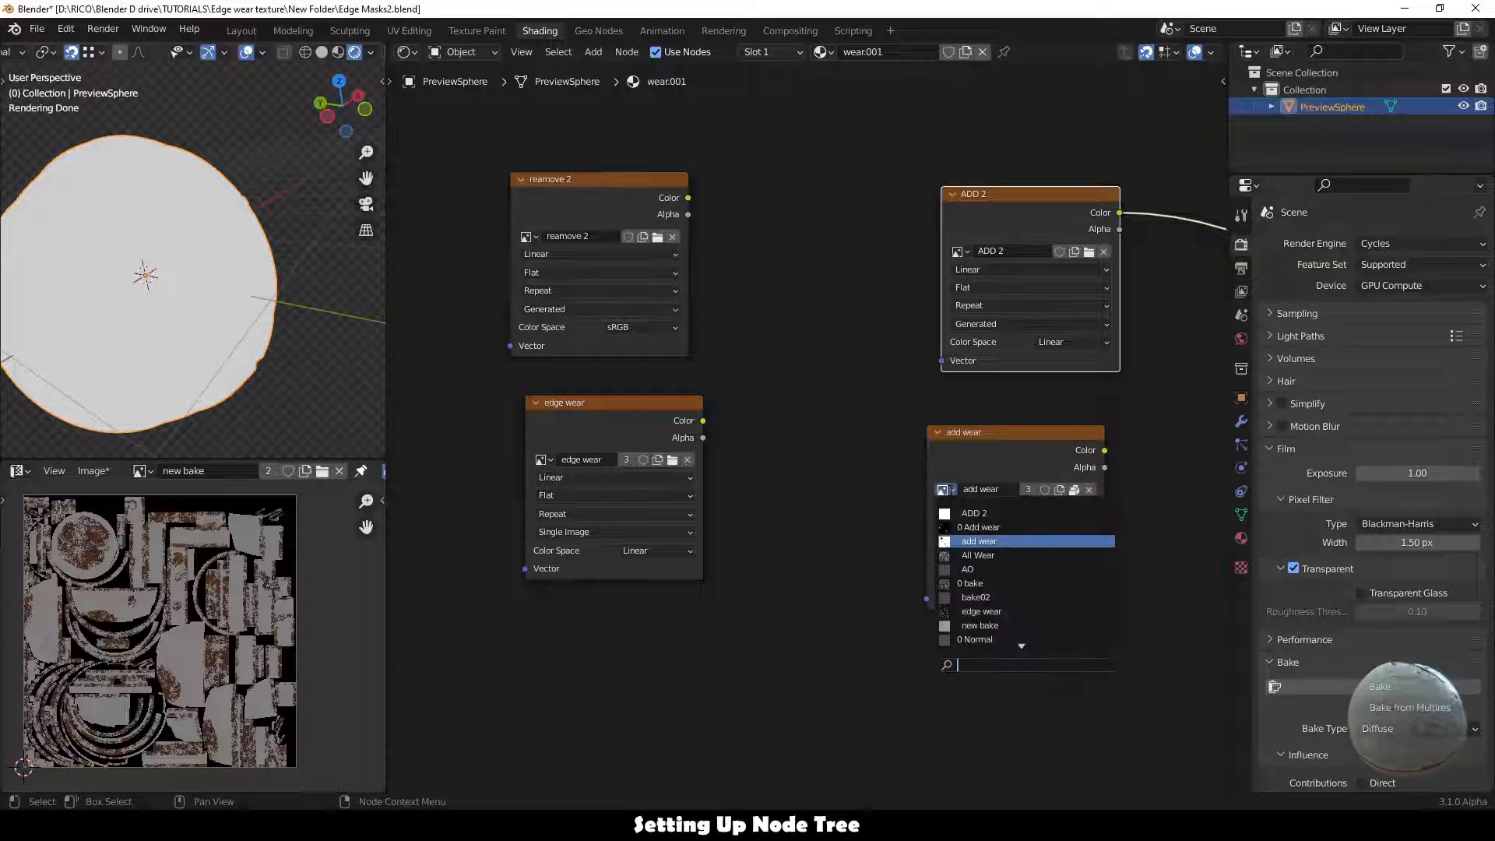
pyautogui.click(981, 556)
pyautogui.keyDown('ctrl'); pyautogui.keyDown('shift'); pyautogui.click(1001, 444); pyautogui.keyUp('shift'); pyautogui.keyUp('ctrl')
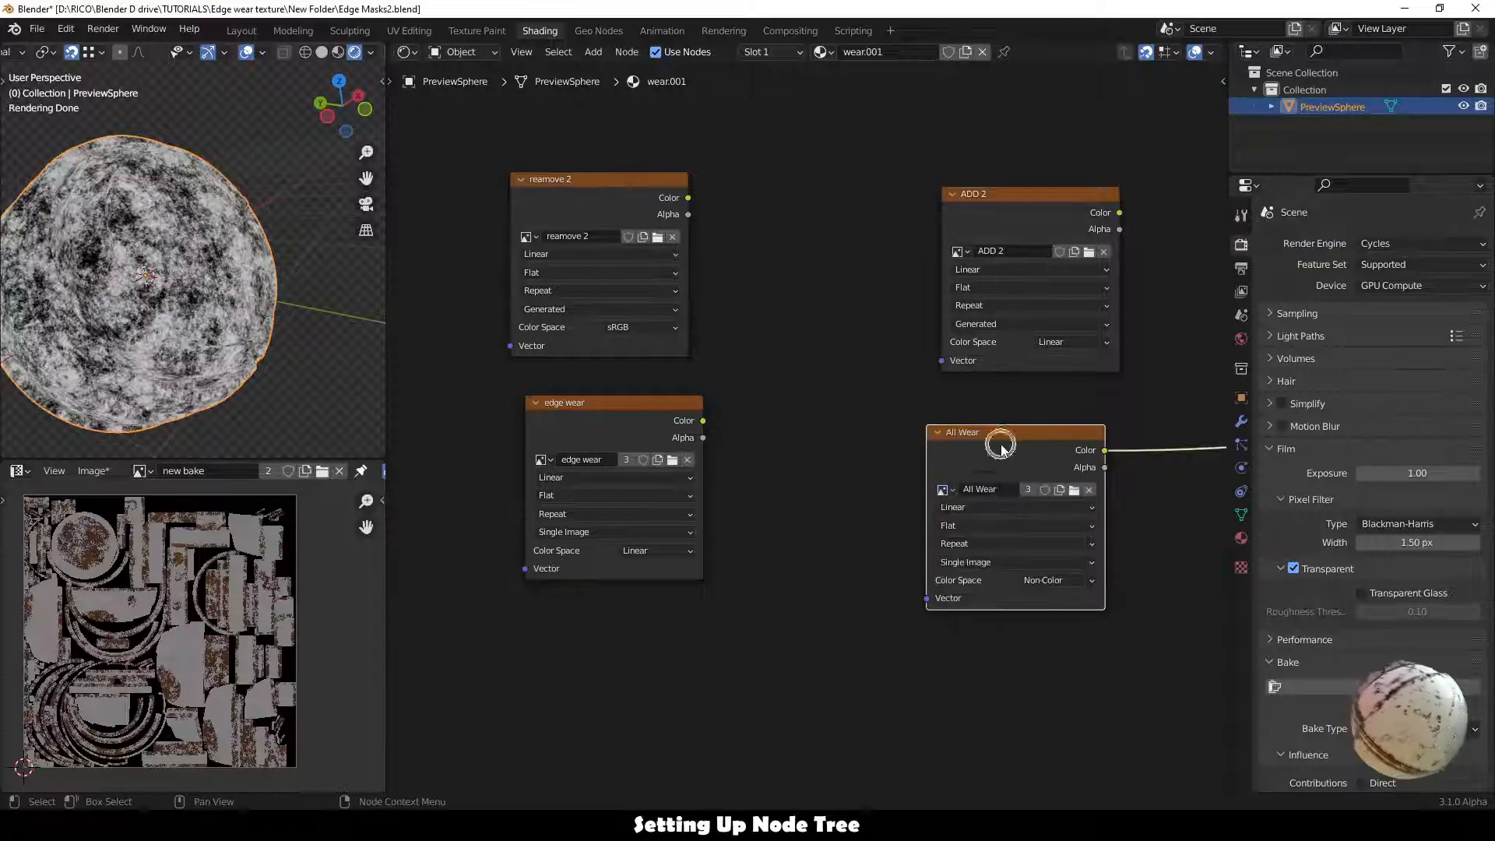
# Align the edge wear and All Wear nodes under the nodes above them, and add a Mix node between the two columns.
pyautogui.moveTo(660, 414); pyautogui.dragTo(645, 414)
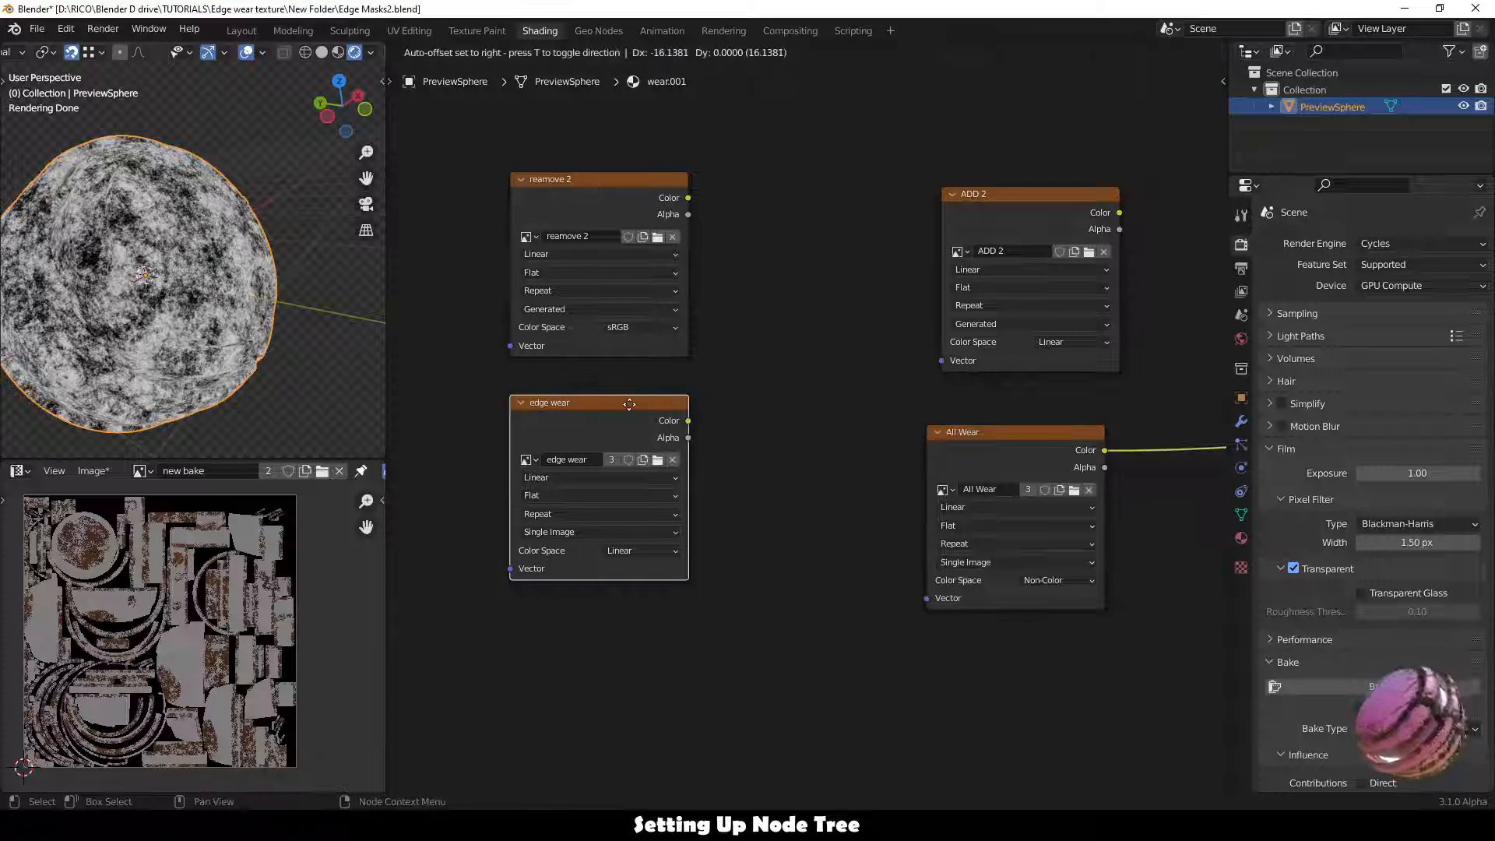
pyautogui.moveTo(996, 430); pyautogui.dragTo(1008, 427)
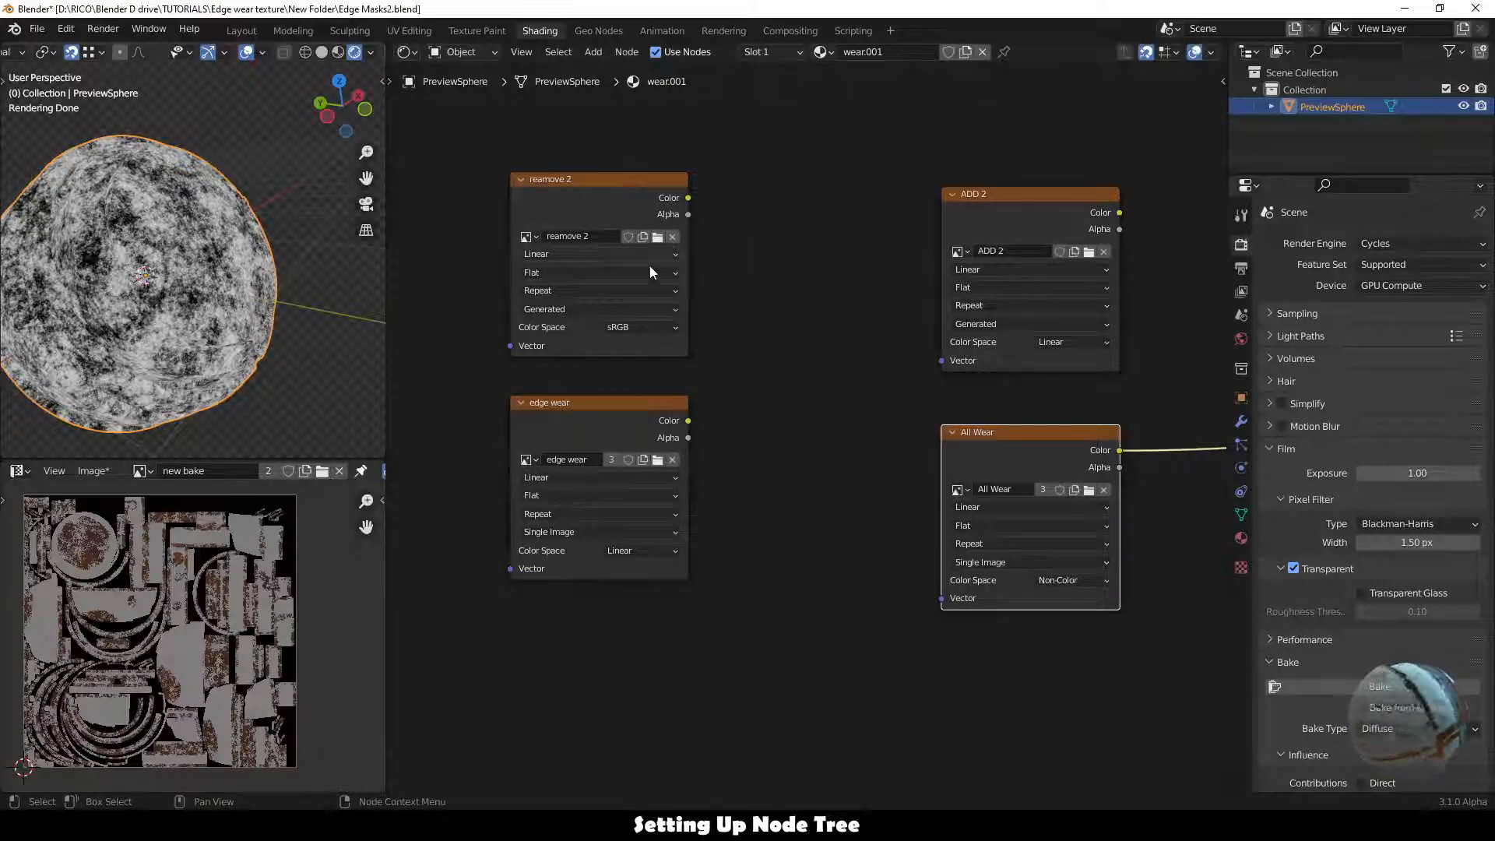
pyautogui.hotkey('shift', 'a')
pyautogui.write('mi')
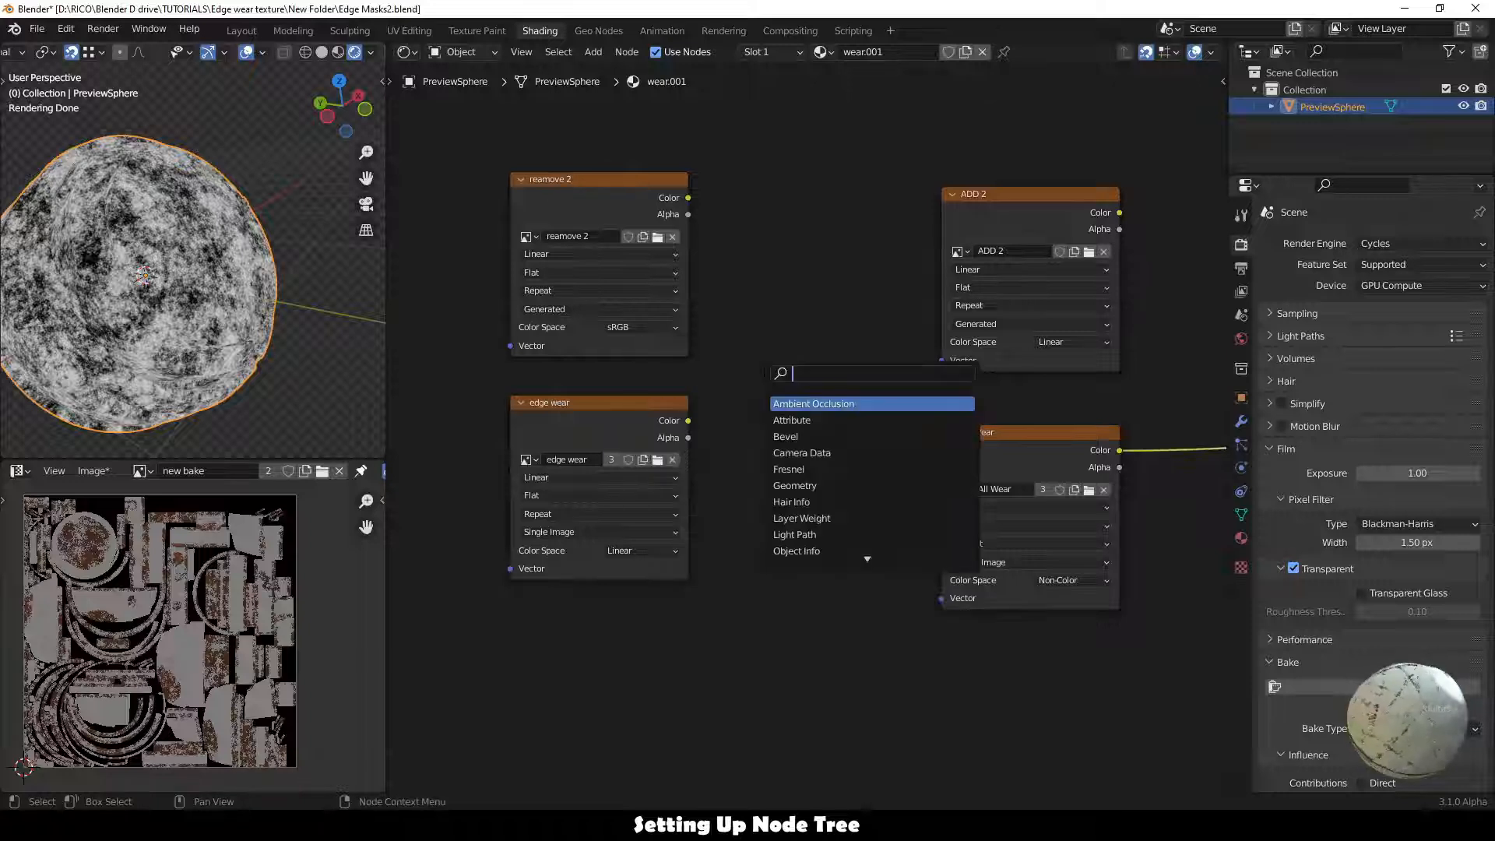
pyautogui.write('x')
pyautogui.press('Return')
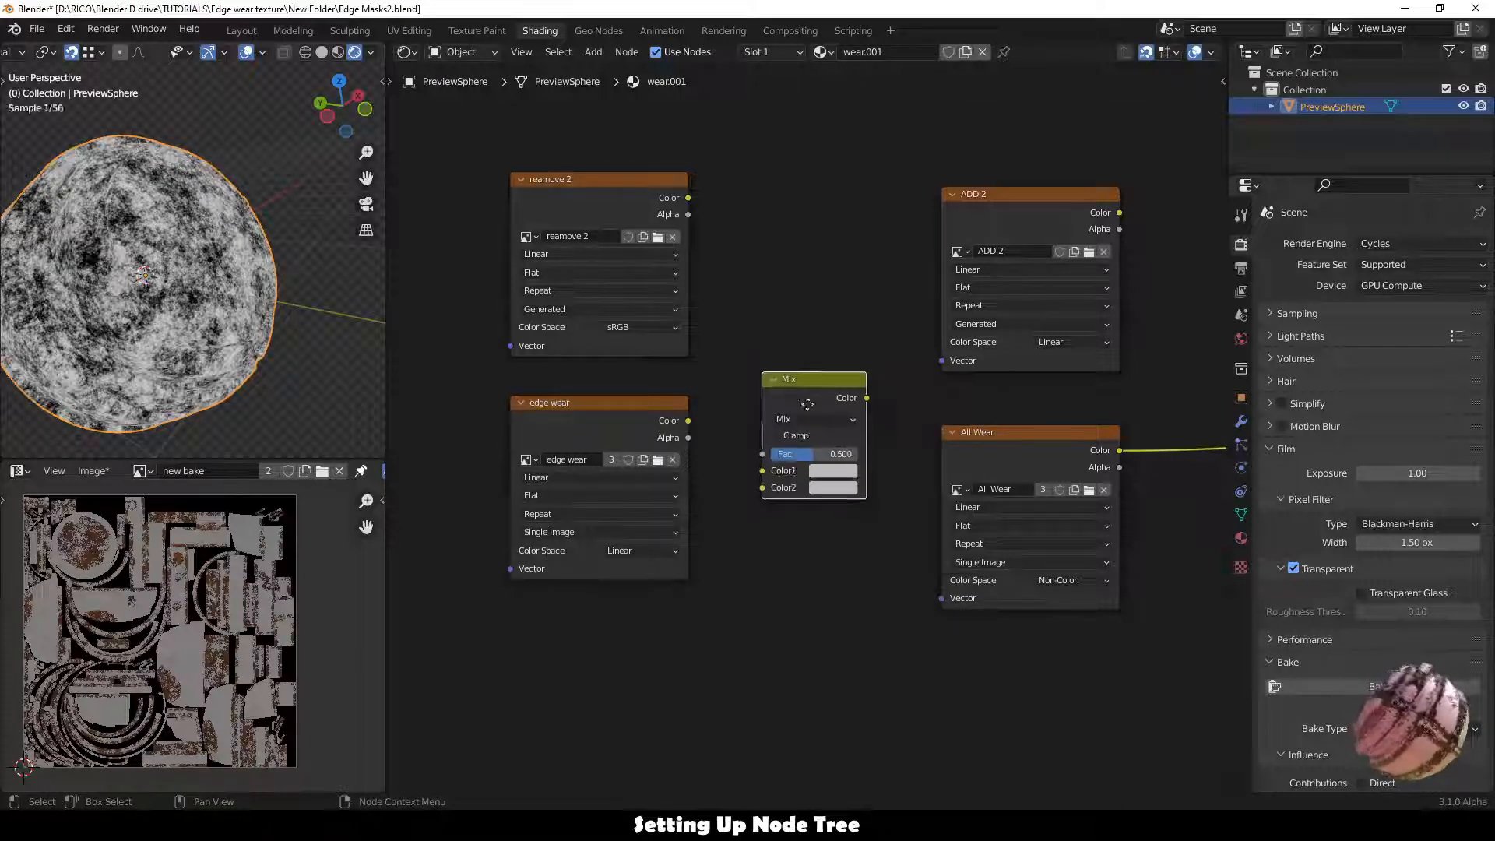
pyautogui.click(804, 344)
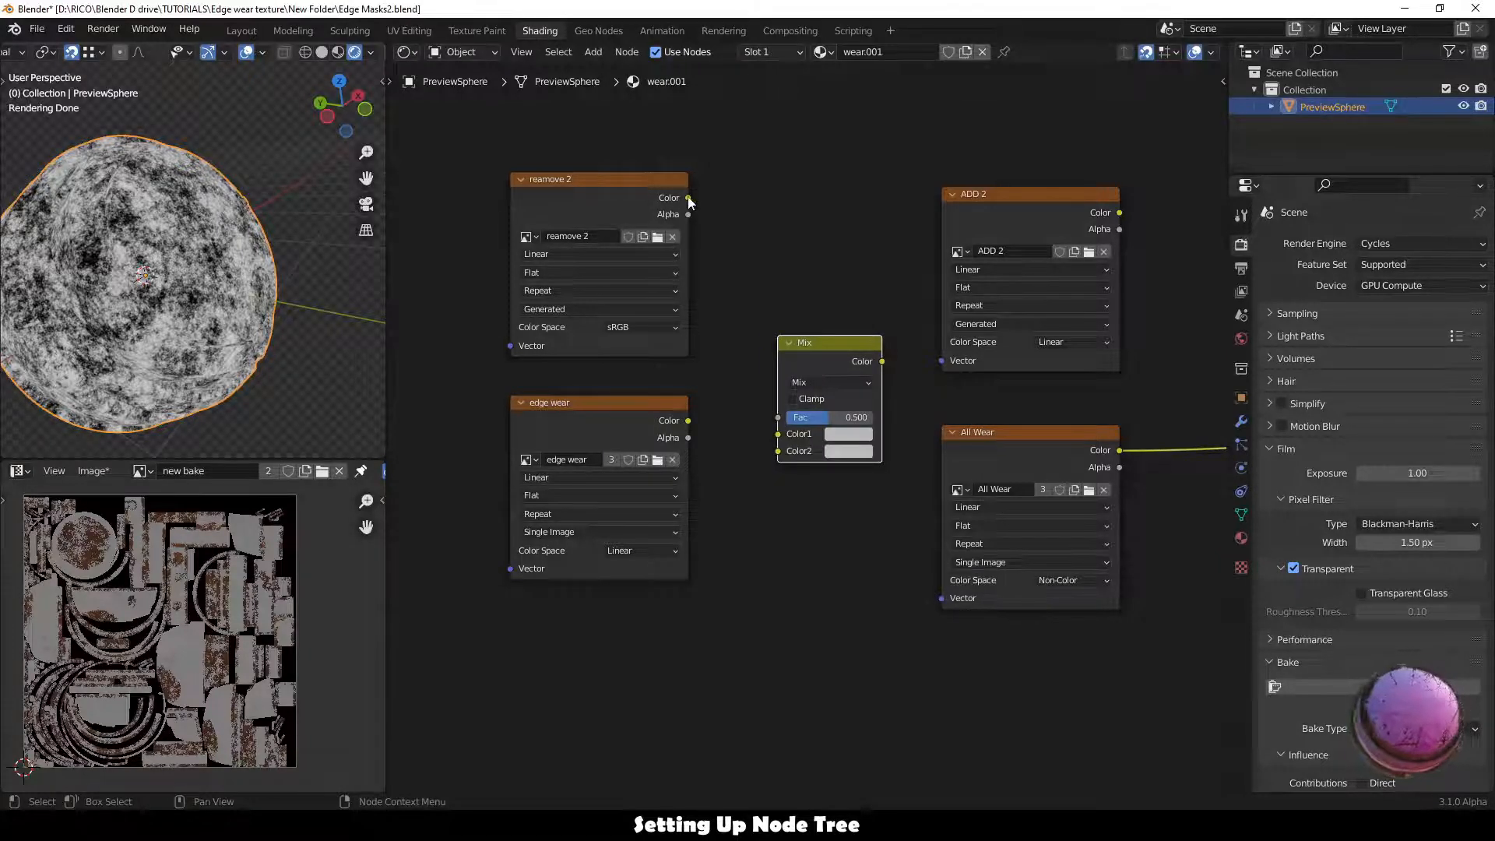
# Connect reamove 2's Color to the Mix node's Fac and edge wear's Color to Color1, and set Color2 to black.
pyautogui.moveTo(688, 198); pyautogui.dragTo(778, 417)
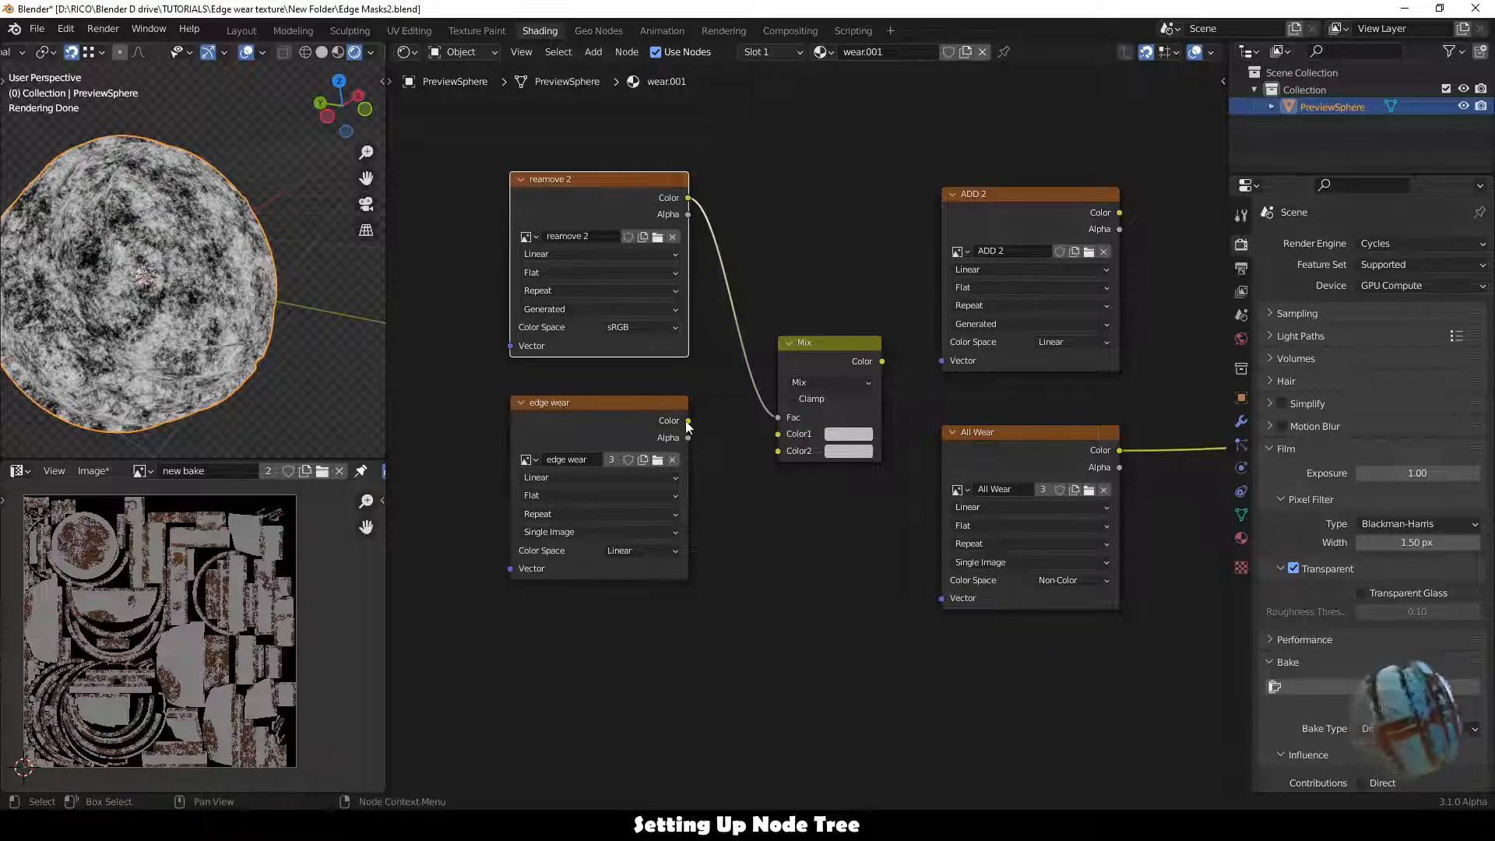
pyautogui.moveTo(688, 420); pyautogui.dragTo(778, 434)
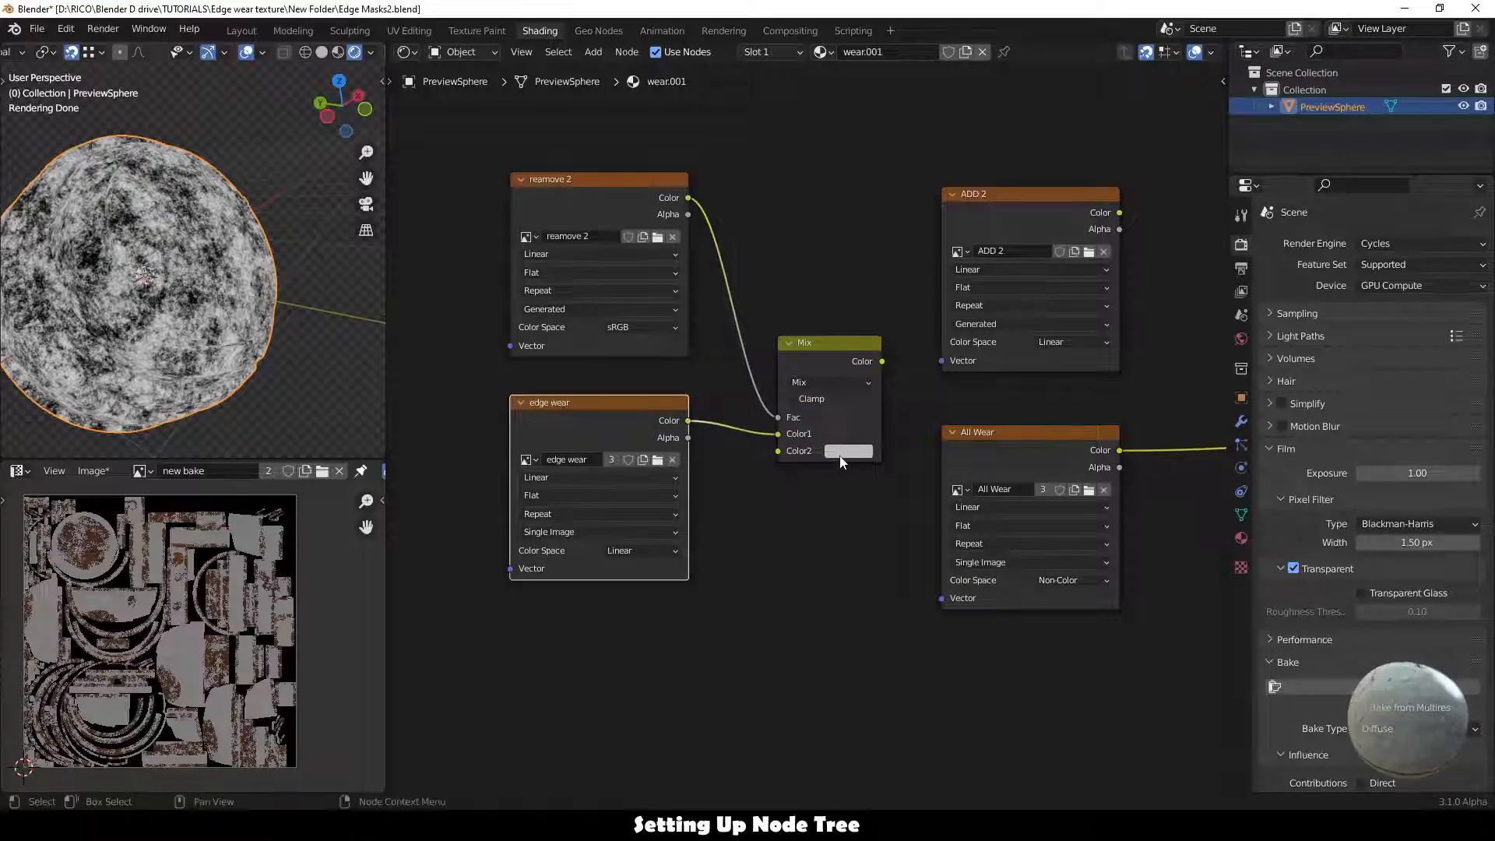
pyautogui.click(844, 452)
pyautogui.moveTo(953, 263); pyautogui.dragTo(956, 347)
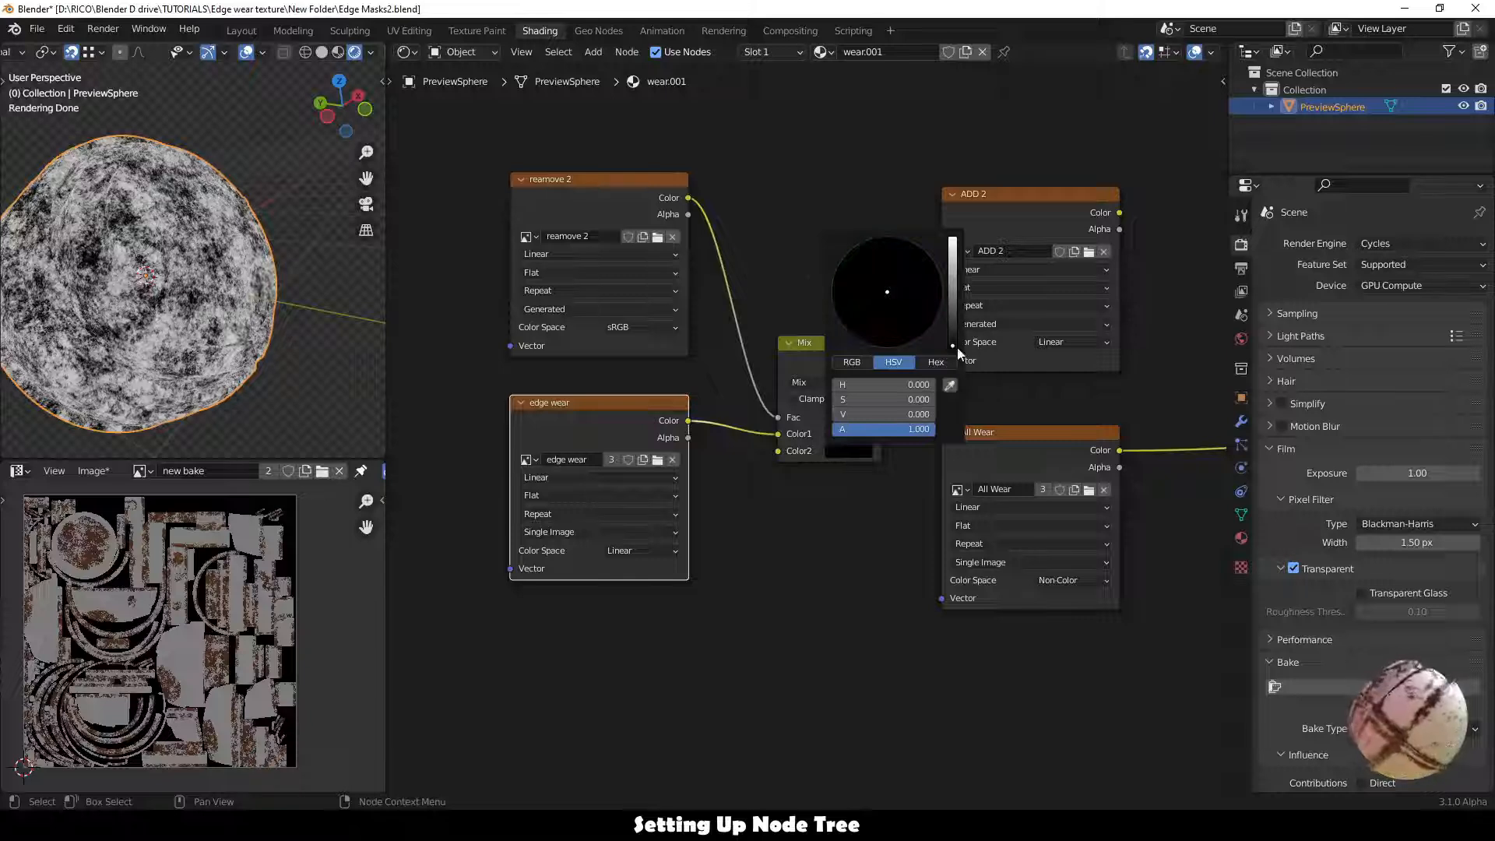
# Preview the edge wear texture and the Mix output on the sphere, and move the Mix node closer to its textures.
pyautogui.keyDown('ctrl'); pyautogui.keyDown('shift'); pyautogui.click(590, 408); pyautogui.keyUp('shift'); pyautogui.keyUp('ctrl')
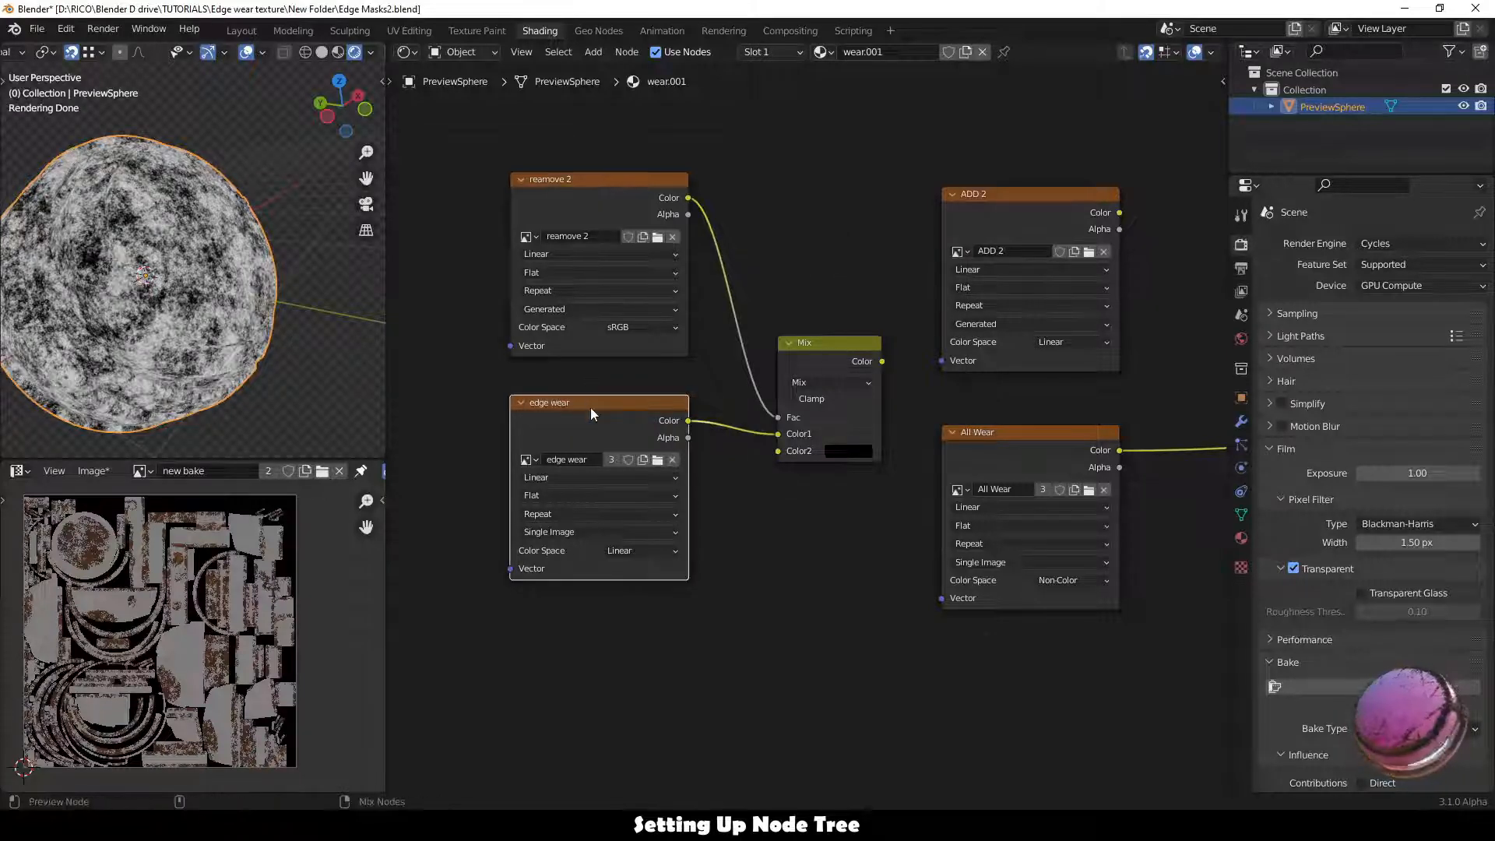
pyautogui.keyDown('ctrl'); pyautogui.keyDown('shift'); pyautogui.click(824, 348); pyautogui.keyUp('shift'); pyautogui.keyUp('ctrl')
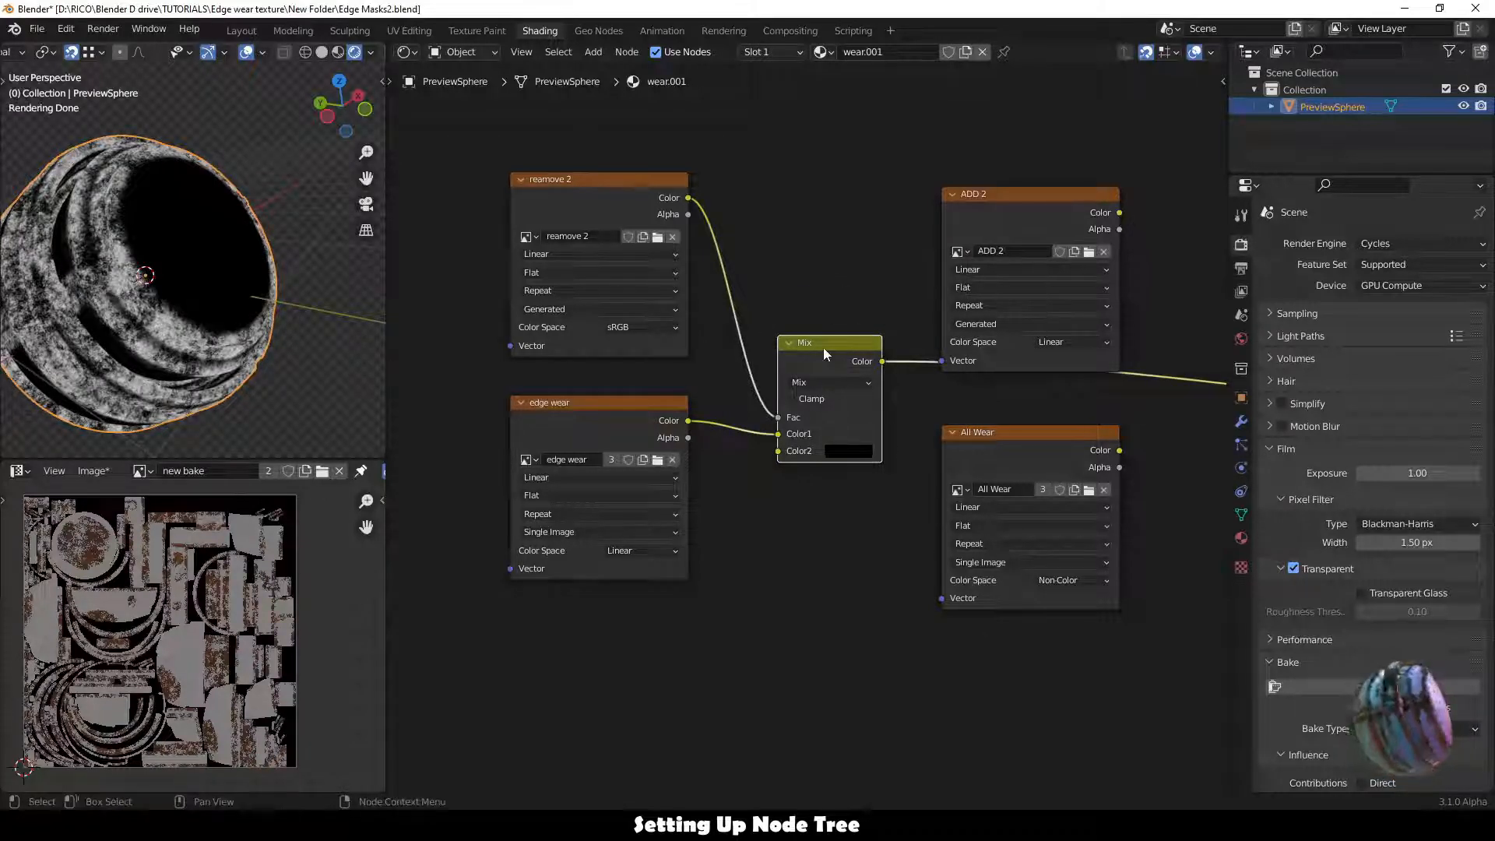
pyautogui.moveTo(824, 348); pyautogui.dragTo(779, 317)
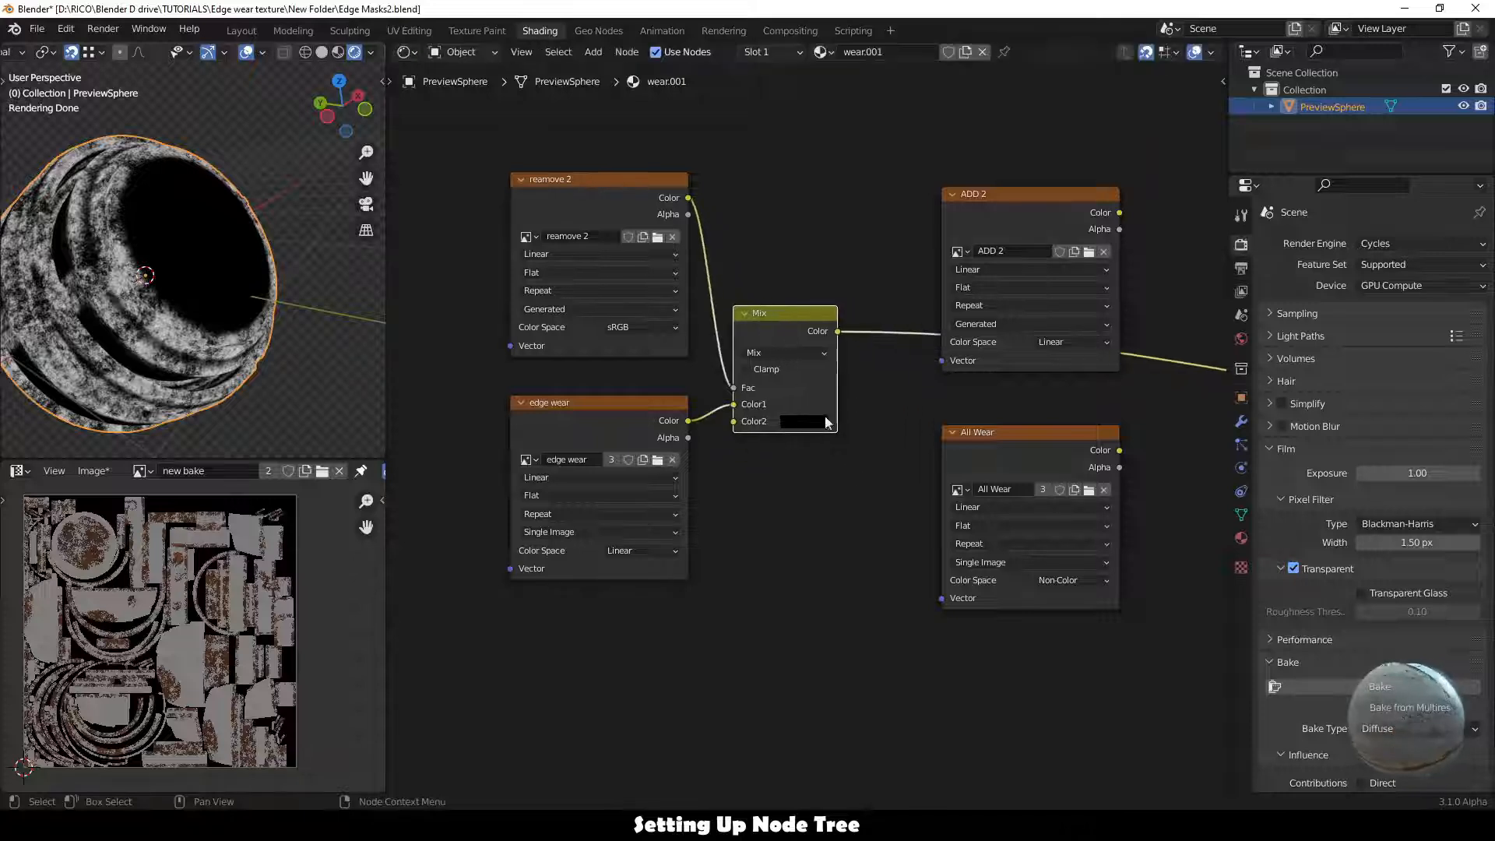
# Place a duplicate of the Mix node beyond the ADD 2 and All Wear nodes, and cut the stray links on ADD 2.
pyautogui.moveTo(874, 481); pyautogui.dragTo(731, 527, button='middle')
pyautogui.moveTo(872, 240); pyautogui.dragTo(841, 216)
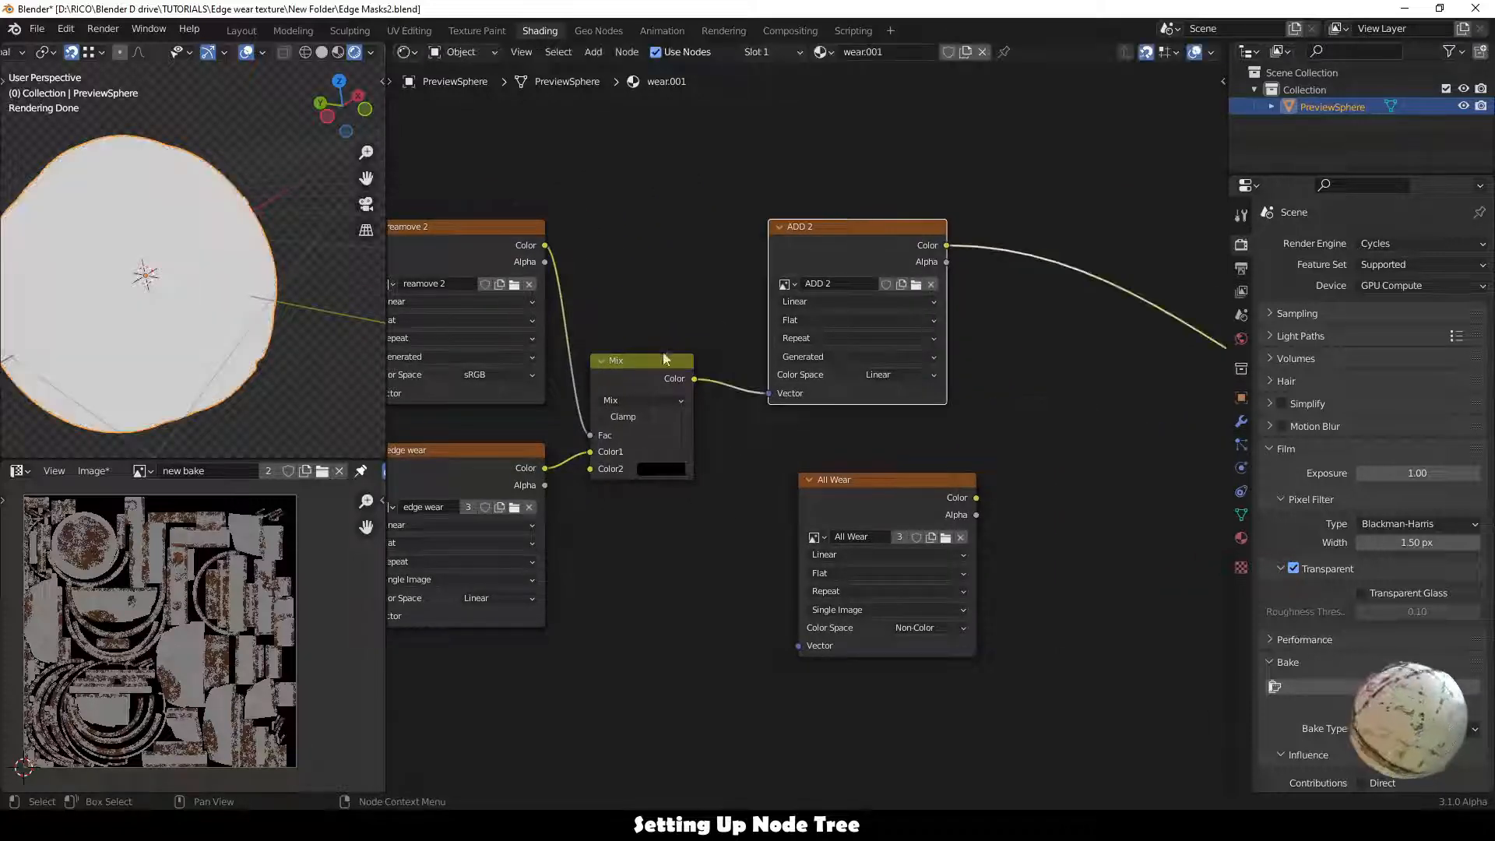
pyautogui.keyDown('ctrl'); pyautogui.moveTo(1032, 234); pyautogui.dragTo(1029, 347, button='right'); pyautogui.keyUp('ctrl')
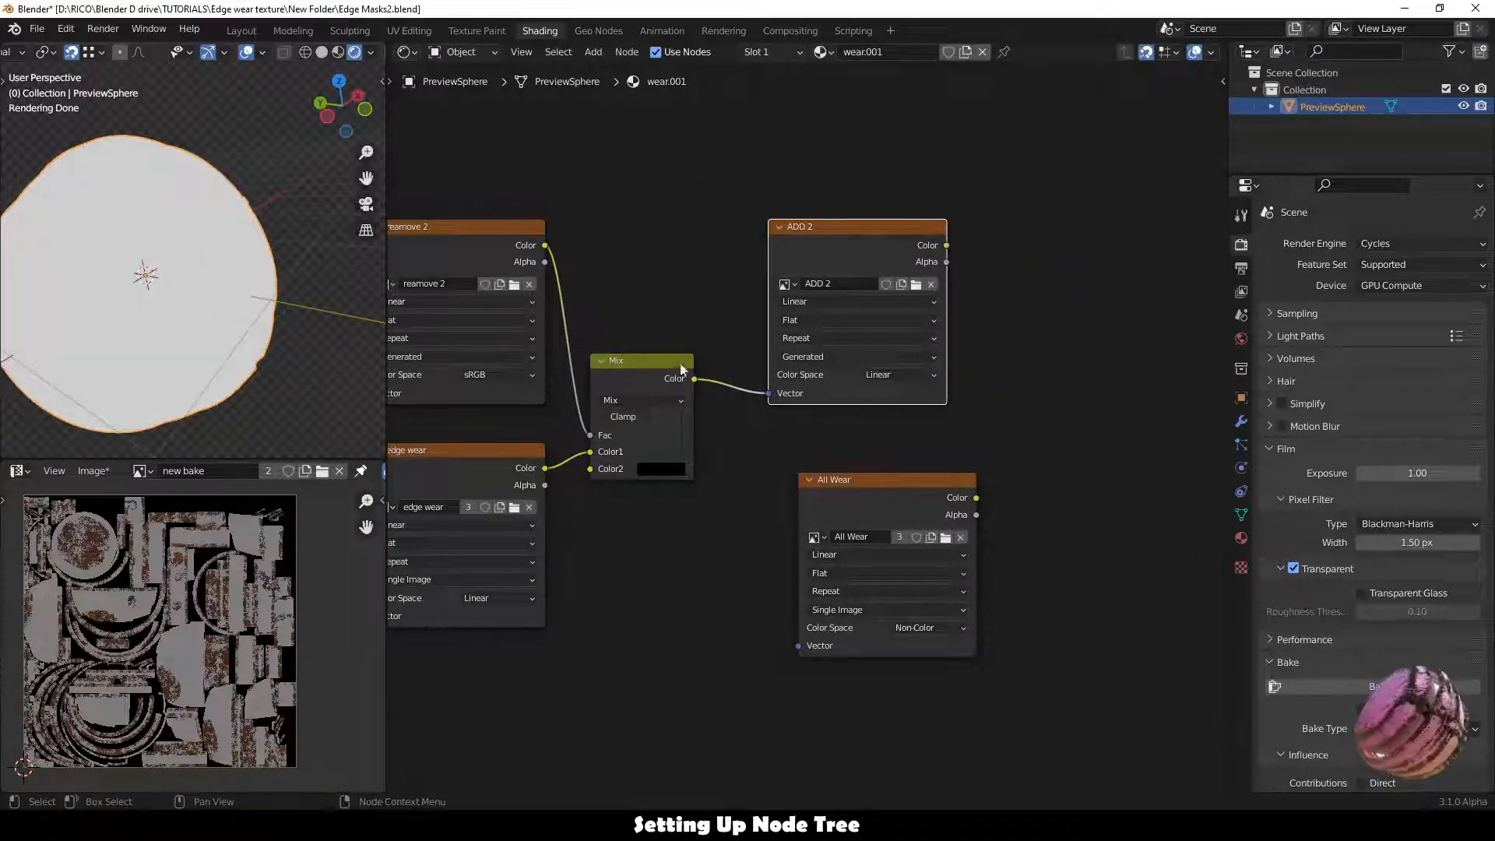
pyautogui.click(655, 358)
pyautogui.hotkey('shift', 'd')
pyautogui.click(1072, 371)
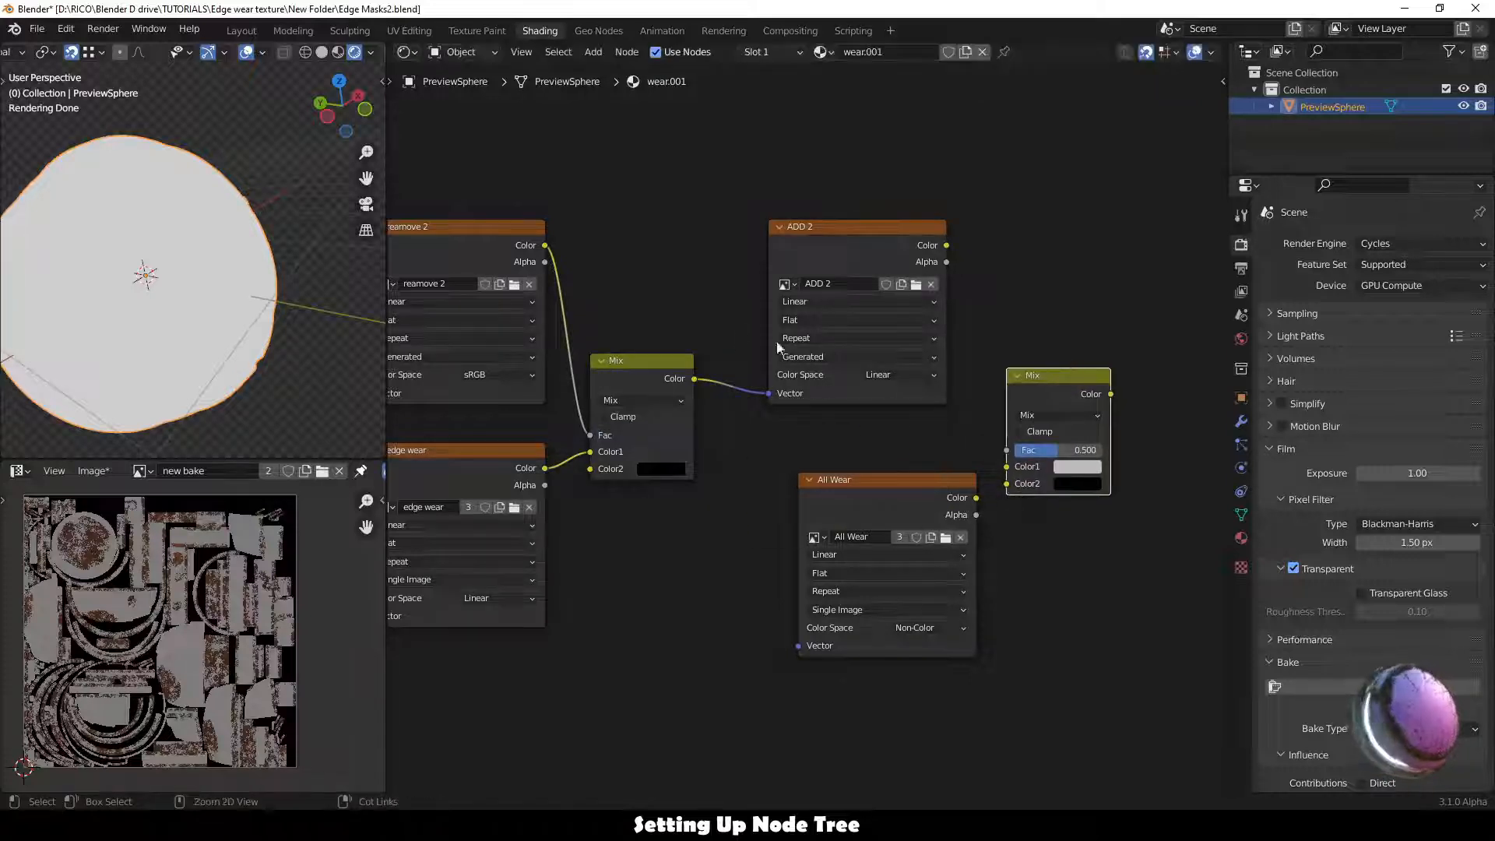
pyautogui.keyDown('ctrl'); pyautogui.moveTo(777, 340); pyautogui.dragTo(860, 401, button='right'); pyautogui.keyUp('ctrl')
pyautogui.moveTo(858, 235); pyautogui.dragTo(843, 250)
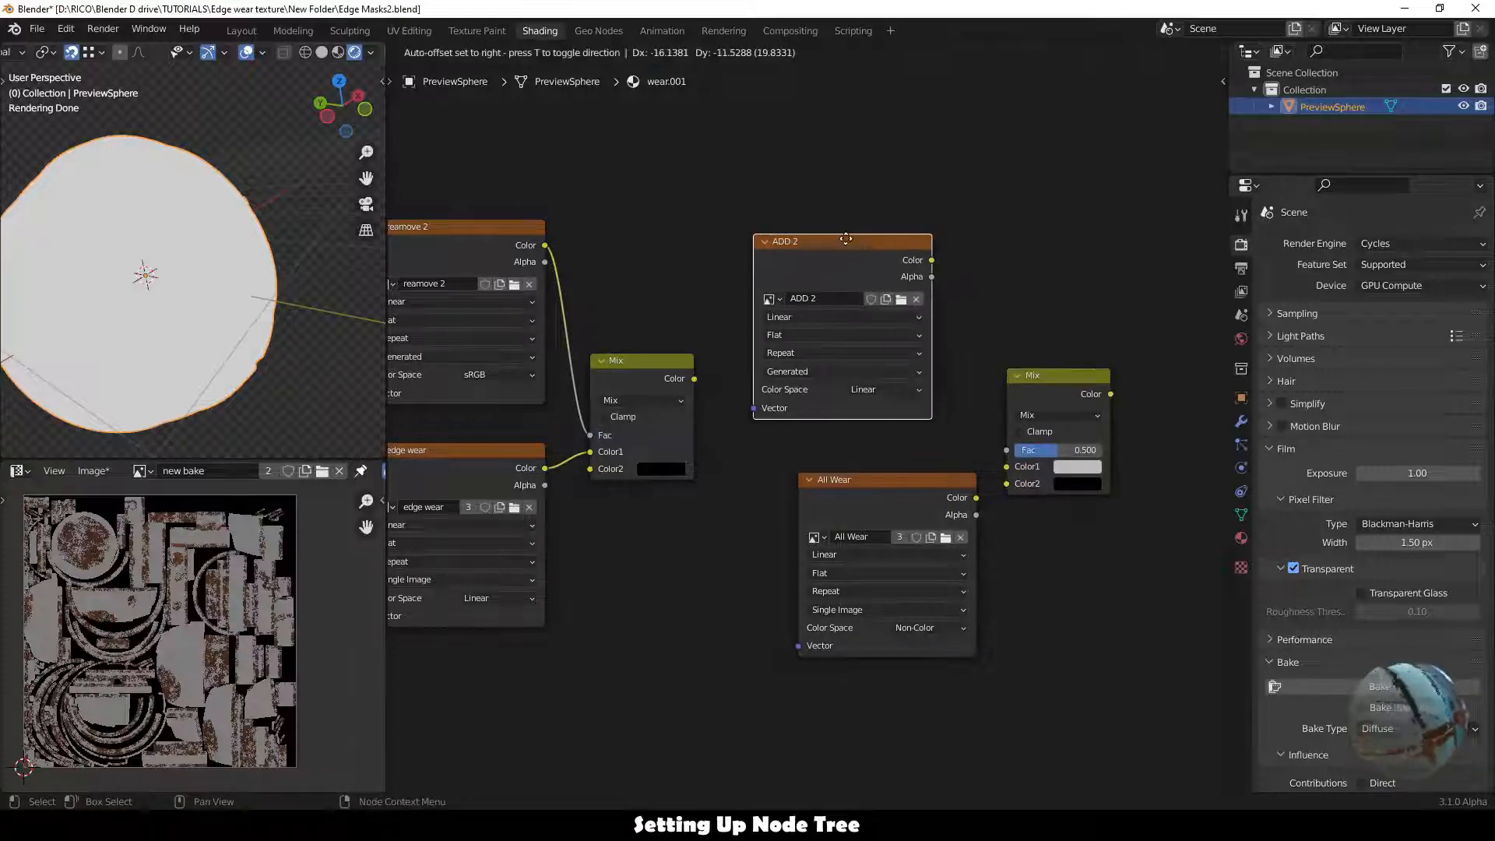
# Connect ADD 2 to the second Mix node's Fac, All Wear to Color1 and the first Mix's Color to Color2.
pyautogui.moveTo(932, 260); pyautogui.dragTo(1006, 451)
pyautogui.moveTo(912, 487); pyautogui.dragTo(1008, 467)
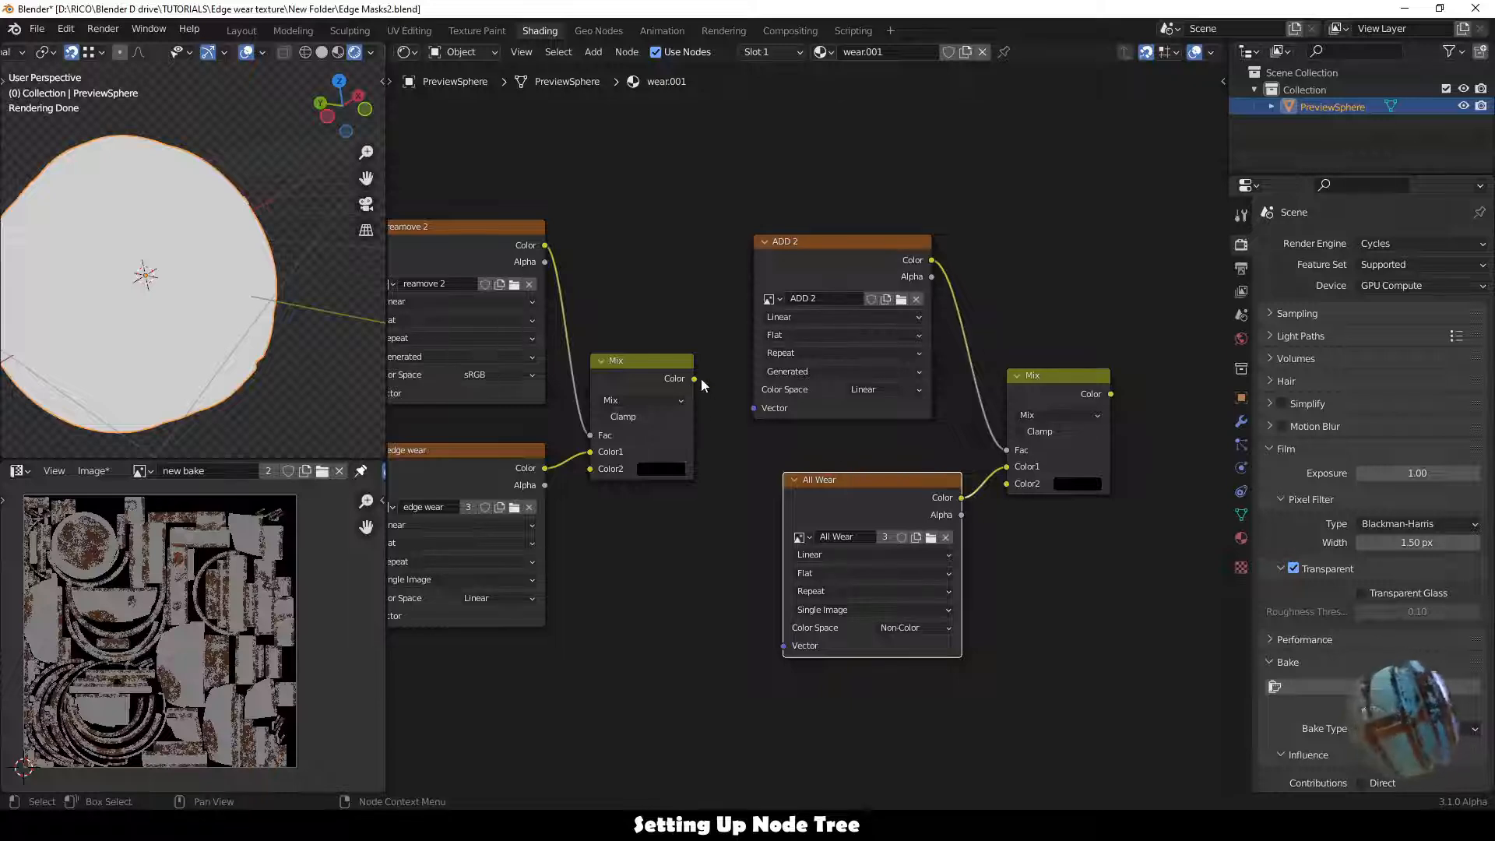
pyautogui.moveTo(695, 378); pyautogui.dragTo(1007, 483)
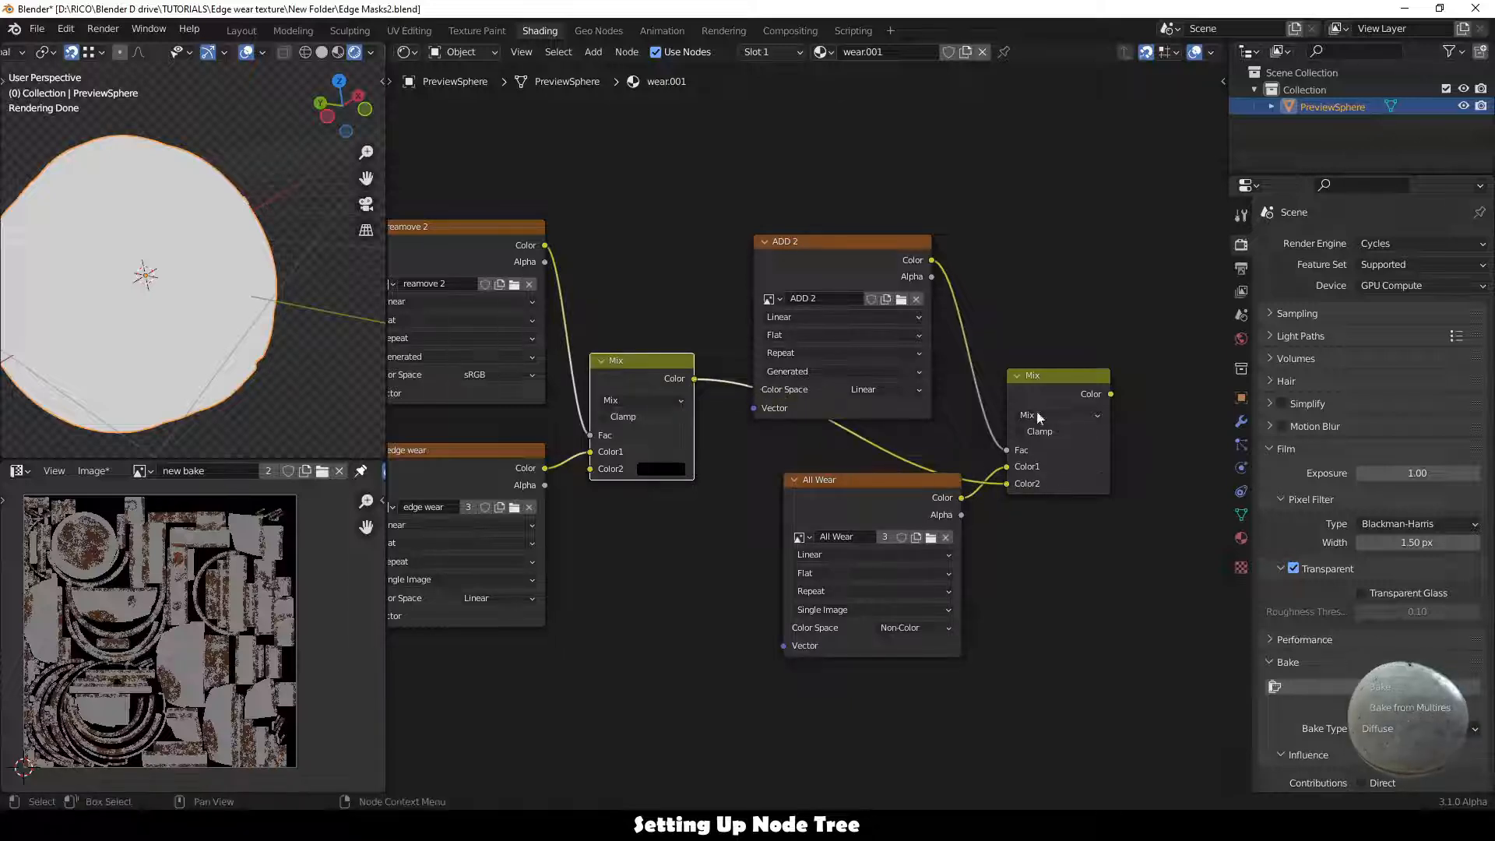
pyautogui.moveTo(885, 488); pyautogui.dragTo(869, 474)
# Preview the All Wear and edge wear textures on the sphere and compare them with the second Mix node's output.
pyautogui.keyDown('ctrl'); pyautogui.keyDown('shift'); pyautogui.click(857, 473); pyautogui.keyUp('shift'); pyautogui.keyUp('ctrl')
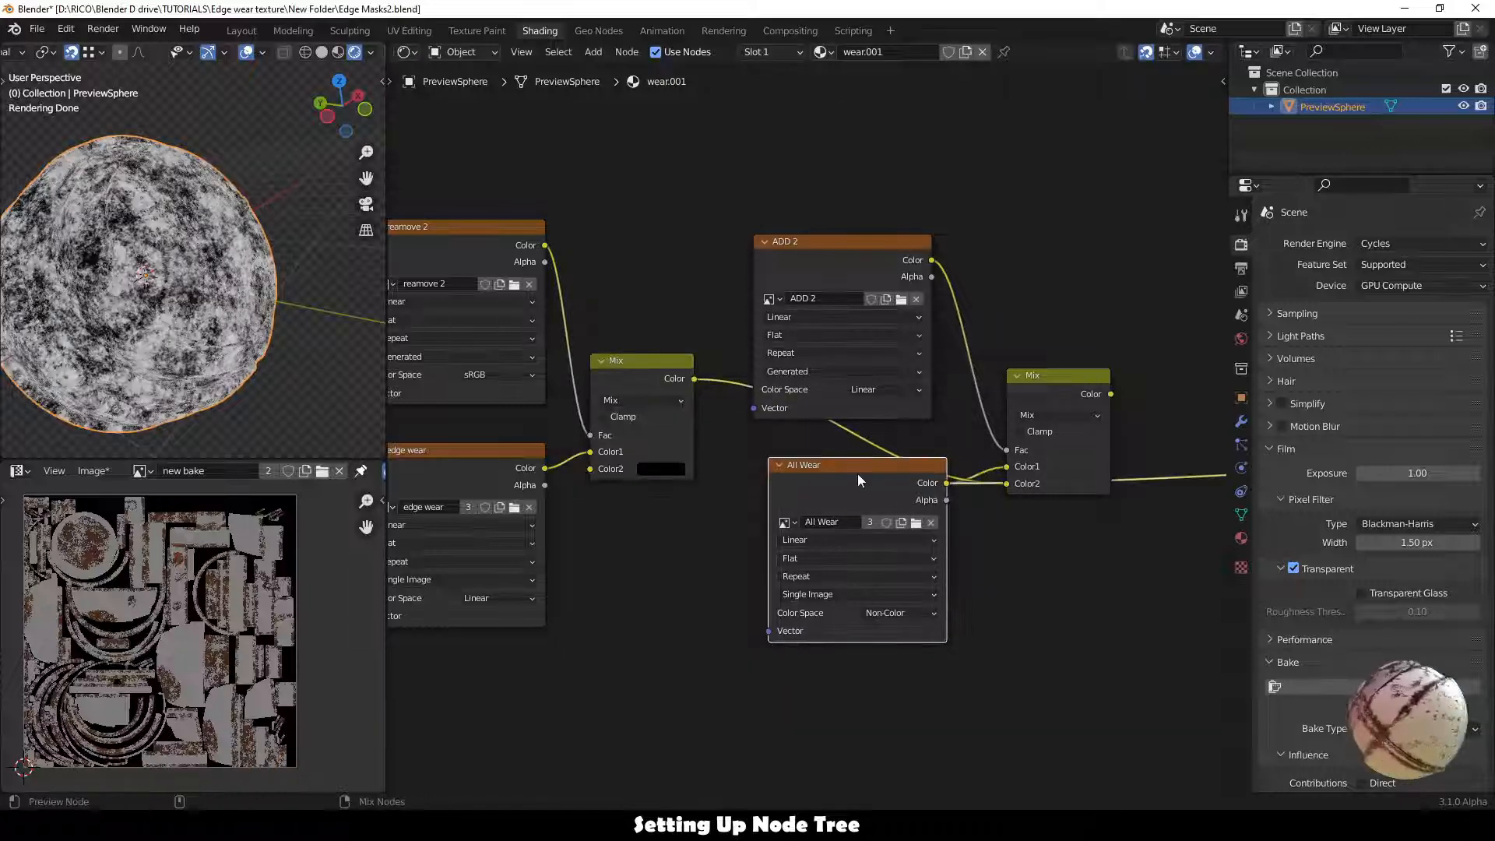
pyautogui.keyDown('ctrl'); pyautogui.keyDown('shift'); pyautogui.click(1046, 380); pyautogui.keyUp('shift'); pyautogui.keyUp('ctrl')
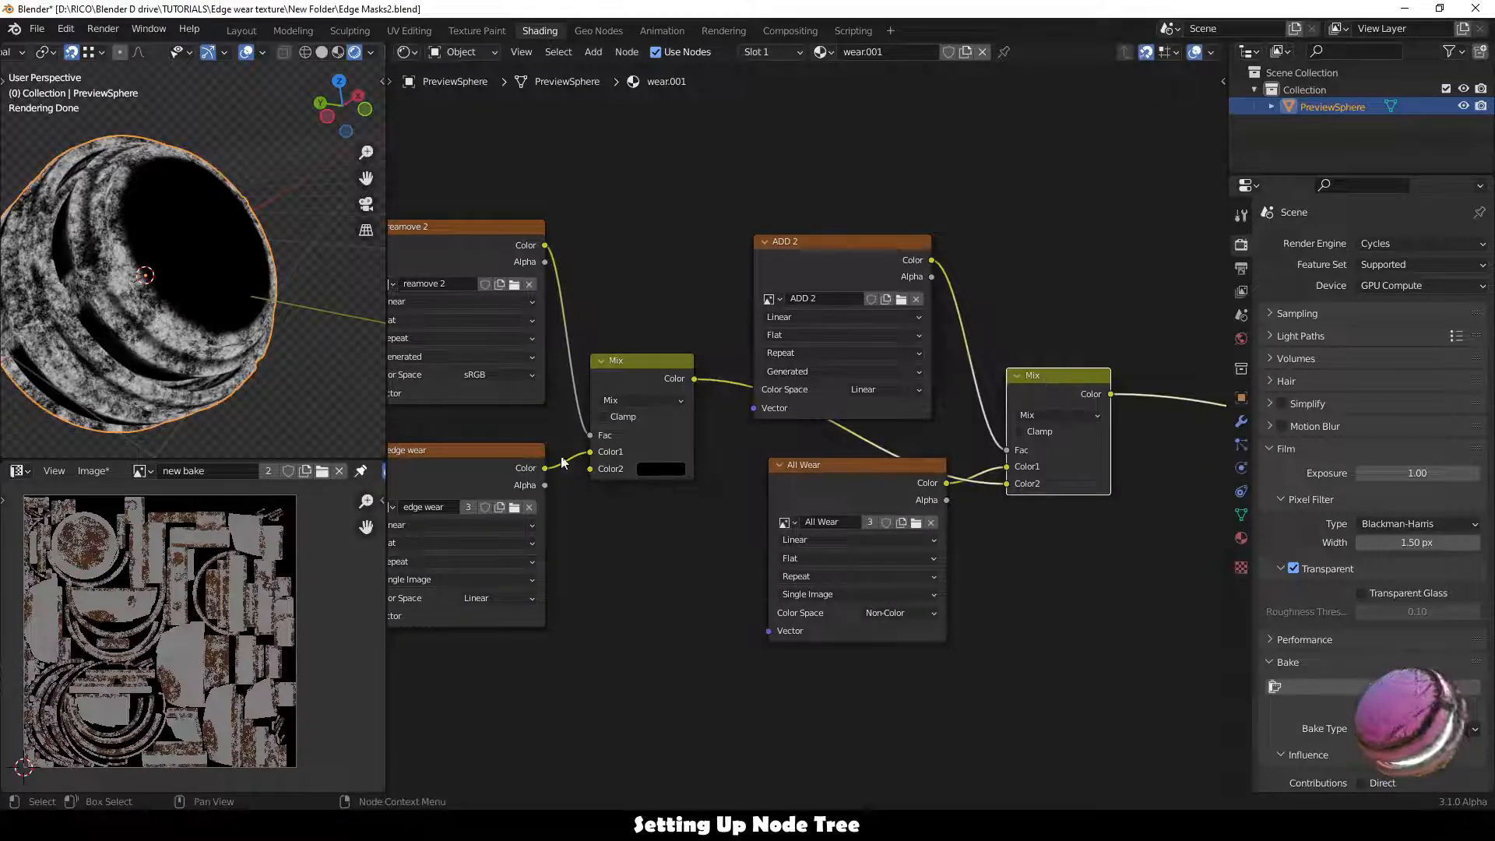
pyautogui.keyDown('ctrl'); pyautogui.keyDown('shift'); pyautogui.click(492, 450); pyautogui.keyUp('shift'); pyautogui.keyUp('ctrl')
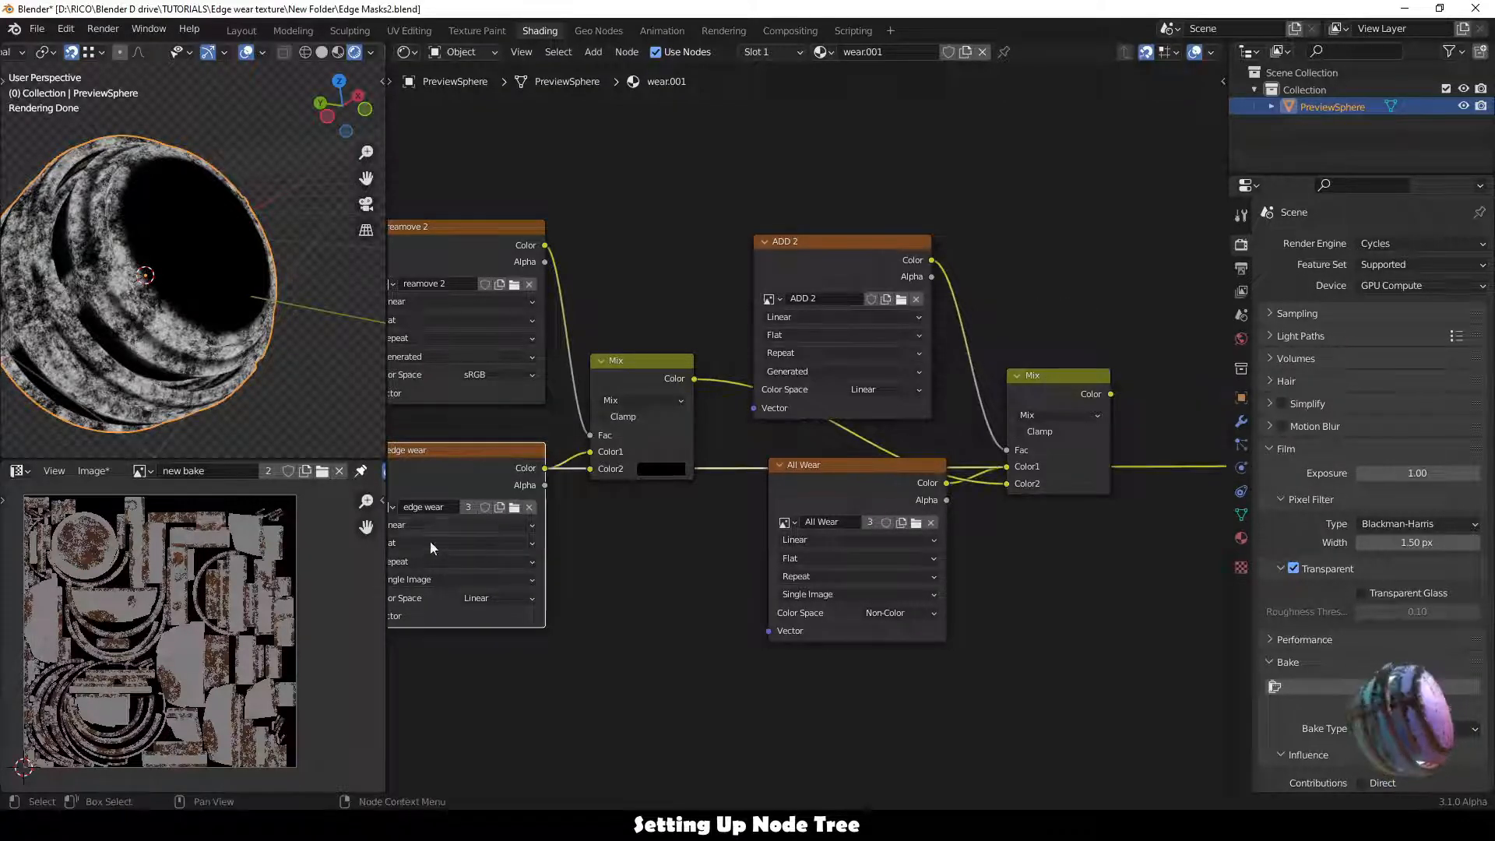
pyautogui.keyDown('ctrl'); pyautogui.keyDown('shift'); pyautogui.click(1059, 377); pyautogui.keyUp('shift'); pyautogui.keyUp('ctrl')
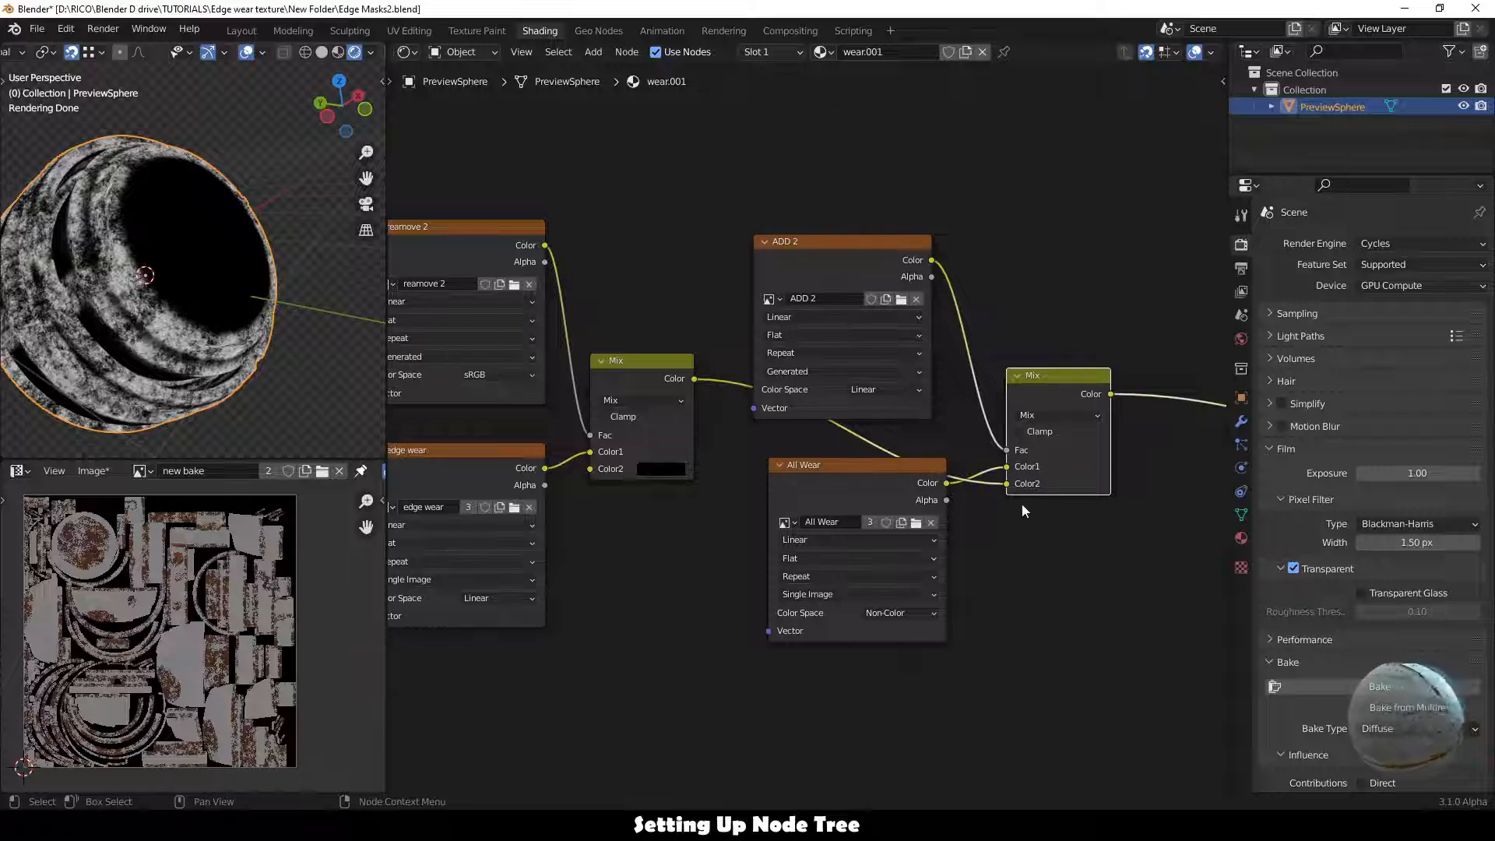
# Insert a ColorRamp node on the link between the second Mix node and the Viewer.
pyautogui.moveTo(1017, 569); pyautogui.dragTo(619, 557, button='middle')
pyautogui.scroll(-1, 792, 518)
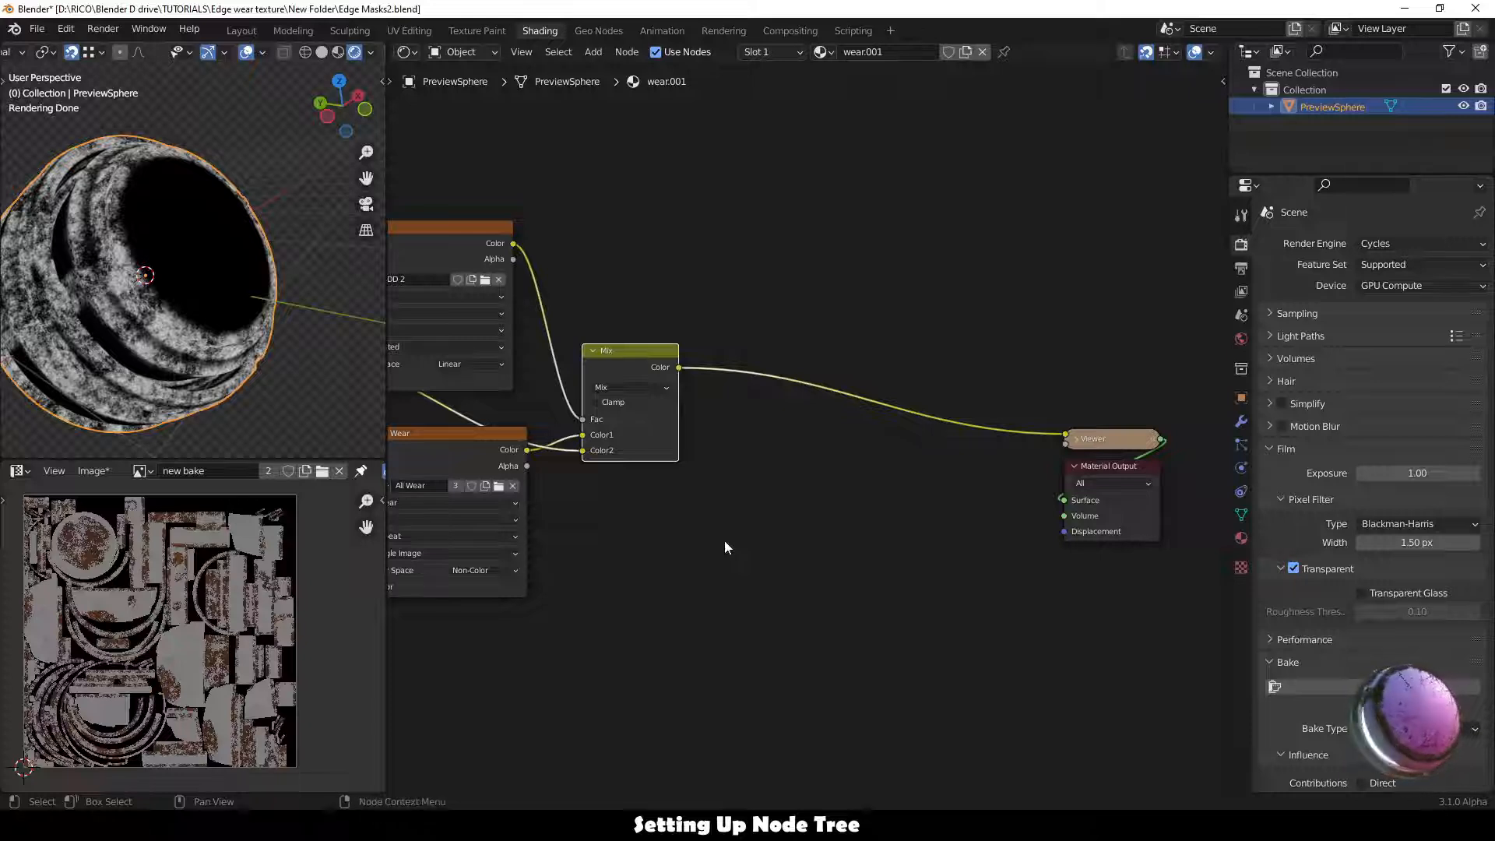
pyautogui.hotkey('shift', 'a')
pyautogui.write('sramp')
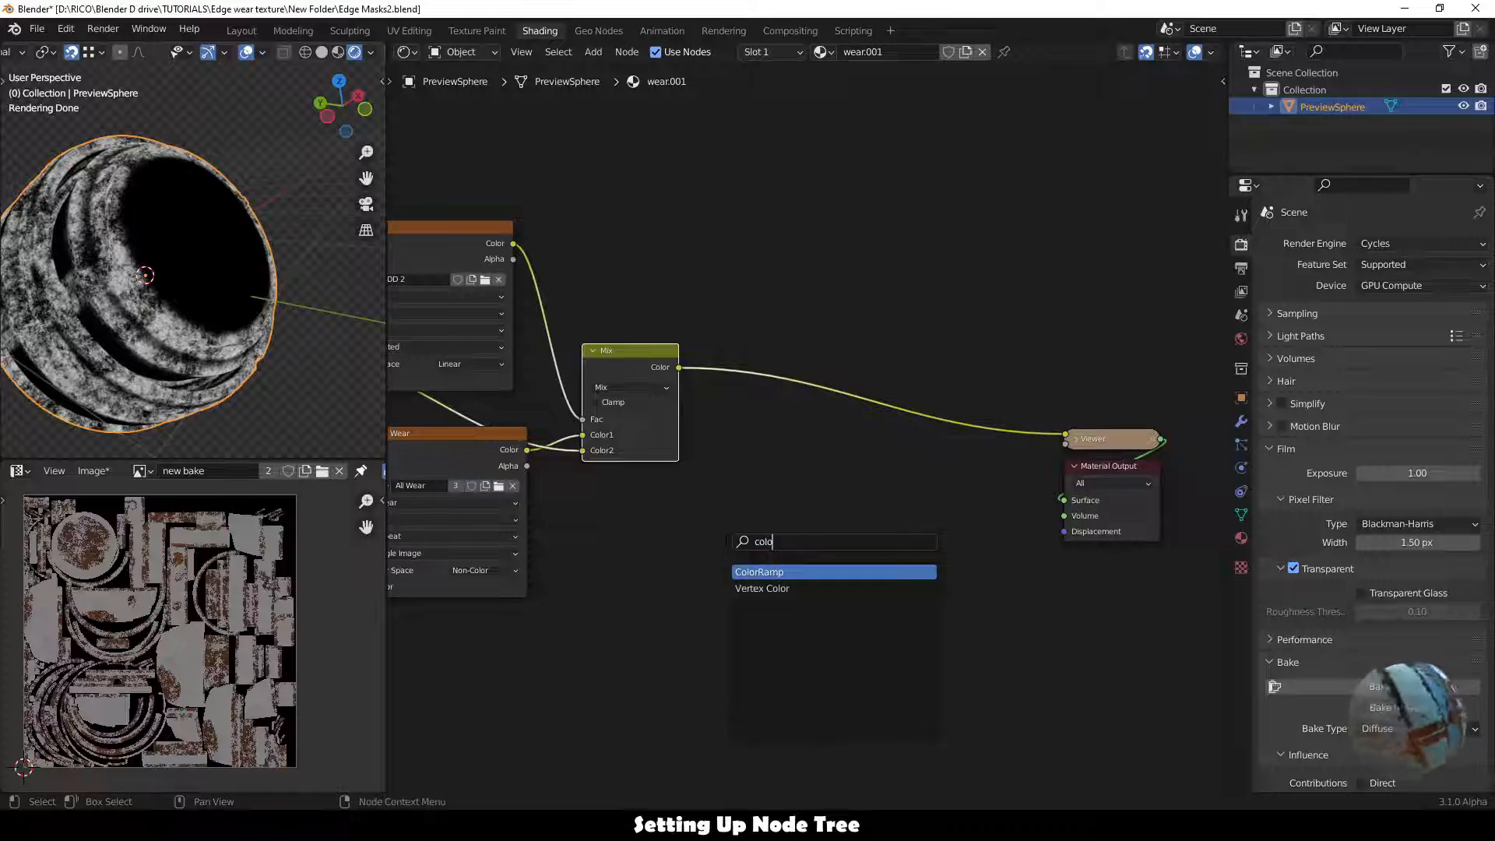
pyautogui.press('Return')
pyautogui.click(848, 363)
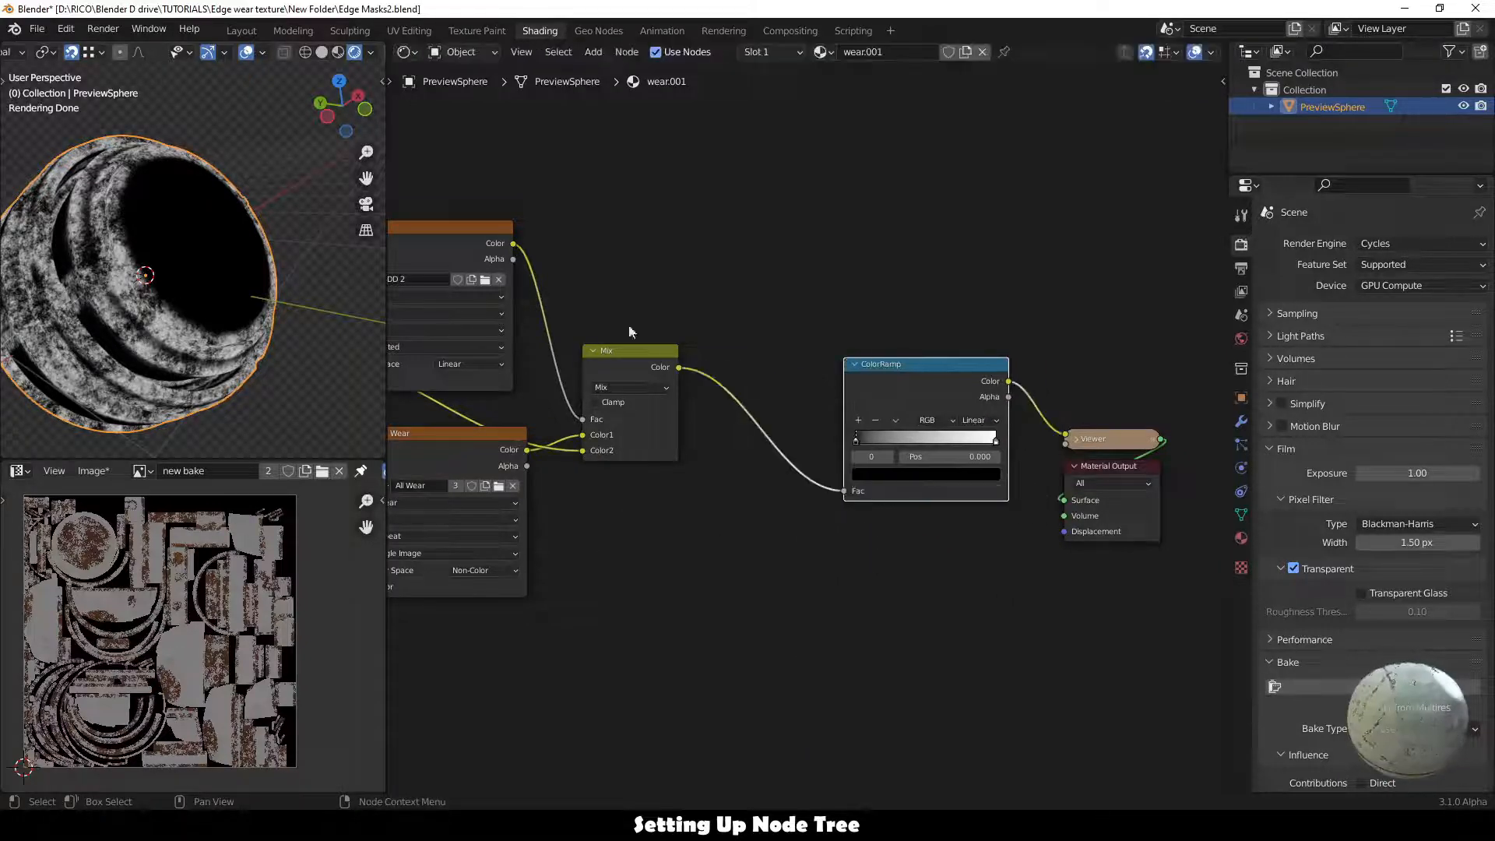
# Move the ColorRamp, Viewer and Material Output nodes farther from the second Mix node to make room.
pyautogui.moveTo(858, 441)
pyautogui.mouseDown()
pyautogui.moveTo(883, 441)
pyautogui.moveTo(855, 447)
pyautogui.mouseUp()
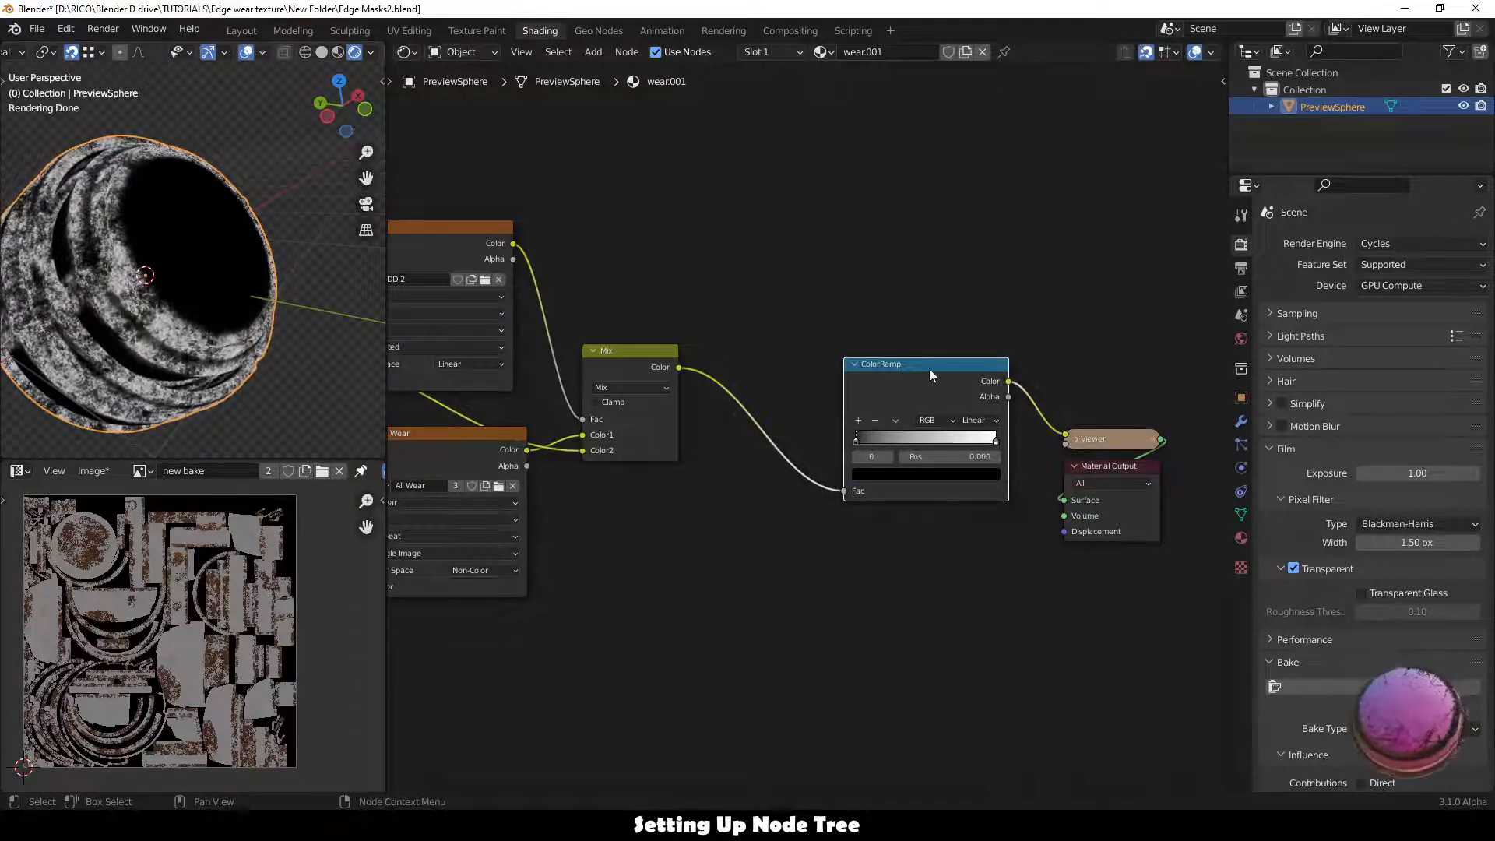
pyautogui.moveTo(928, 368); pyautogui.dragTo(942, 367)
pyautogui.moveTo(1053, 369); pyautogui.dragTo(1130, 575)
pyautogui.keyDown('shift'); pyautogui.click(989, 371); pyautogui.keyUp('shift')
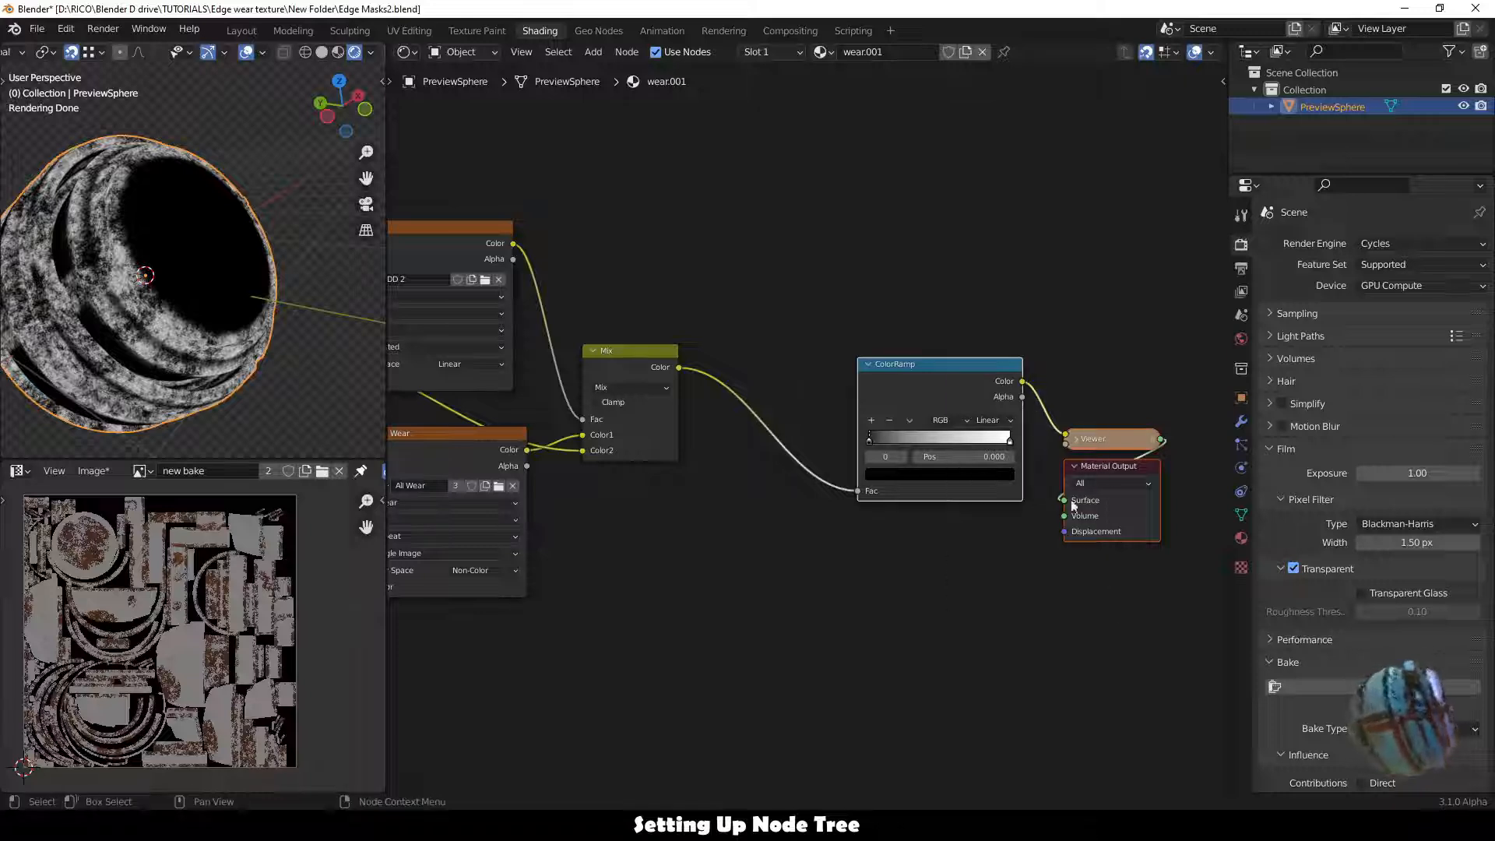
pyautogui.moveTo(987, 371); pyautogui.dragTo(1035, 372)
# Insert a Math node between the second Mix and the ColorRamp and set its operation to Power.
pyautogui.click(764, 507)
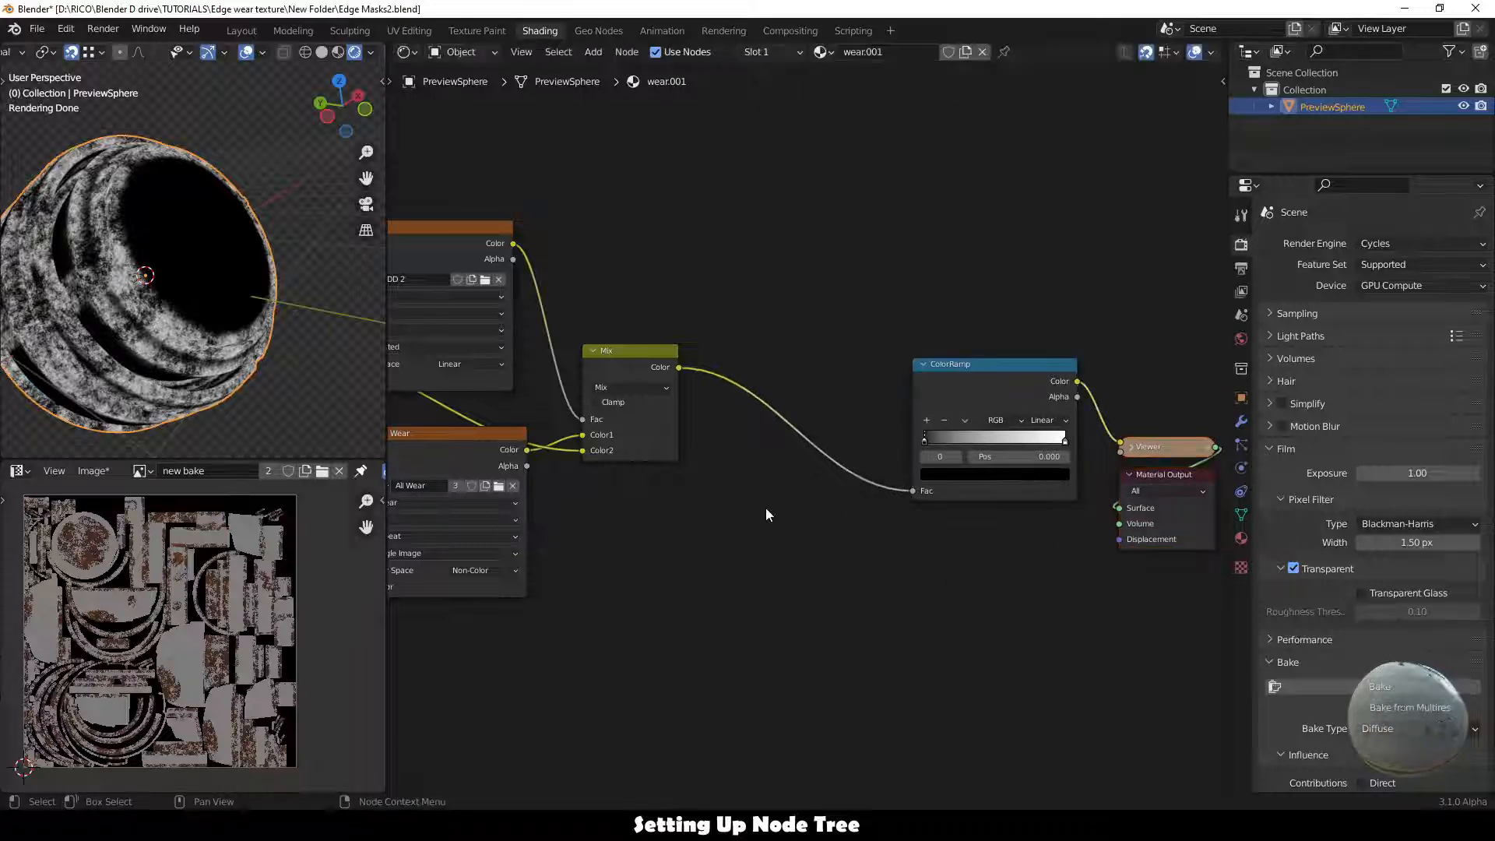
pyautogui.hotkey('shift', 'a')
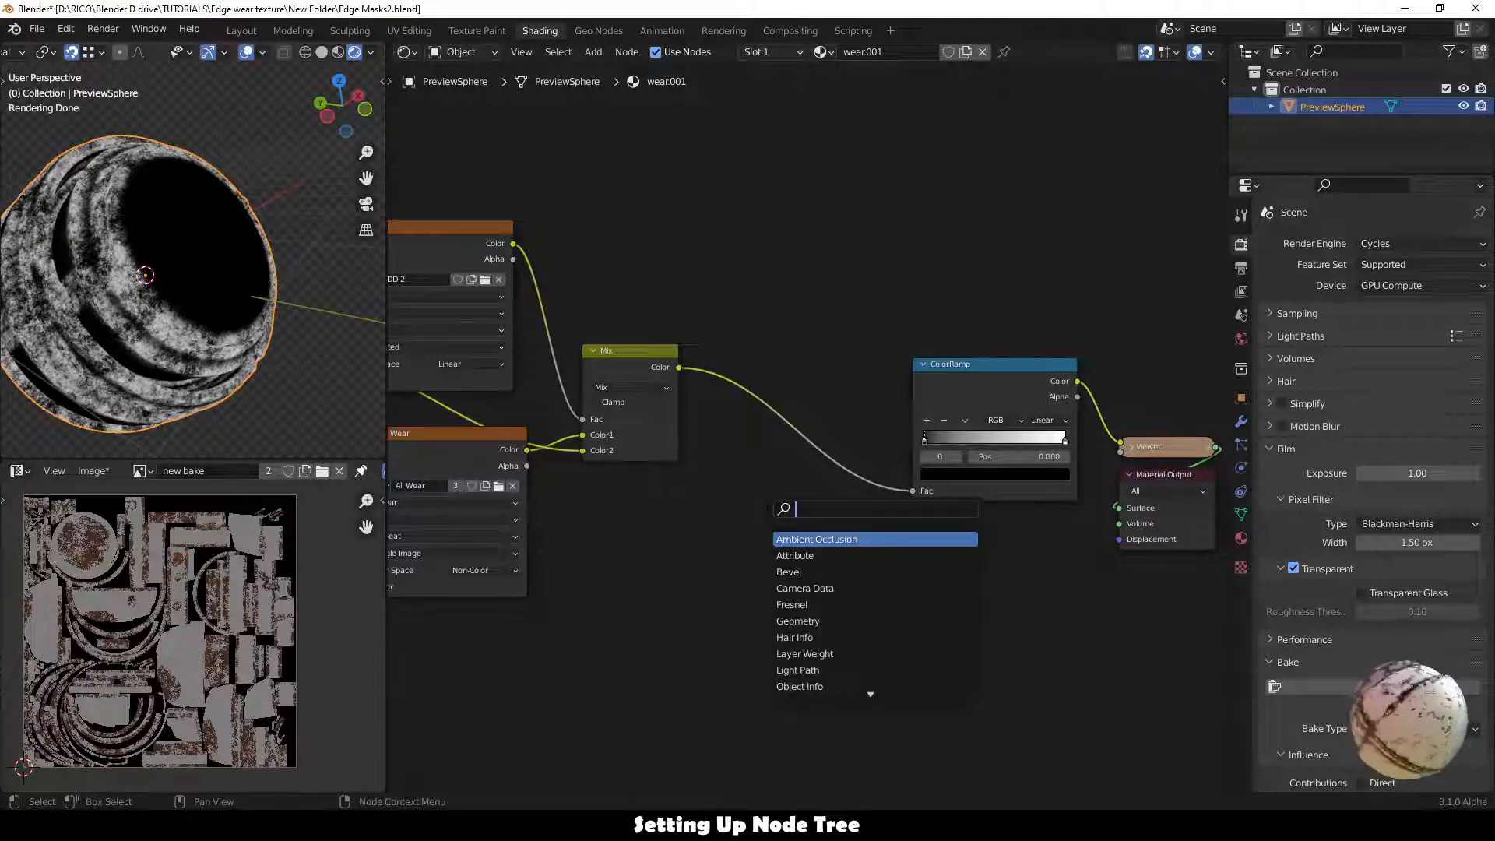
pyautogui.write('math')
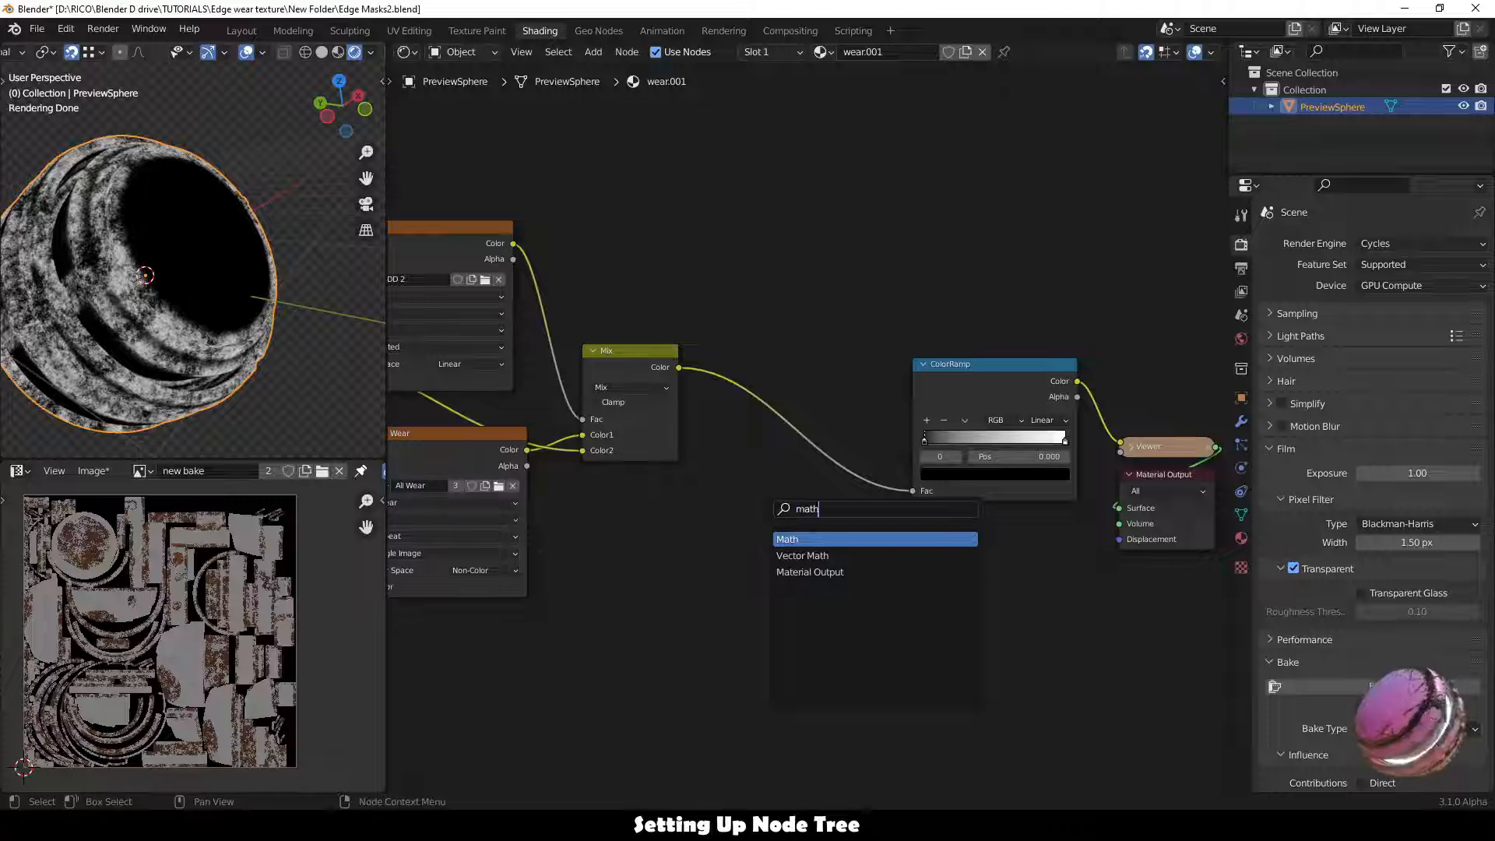
pyautogui.click(810, 538)
pyautogui.click(757, 393)
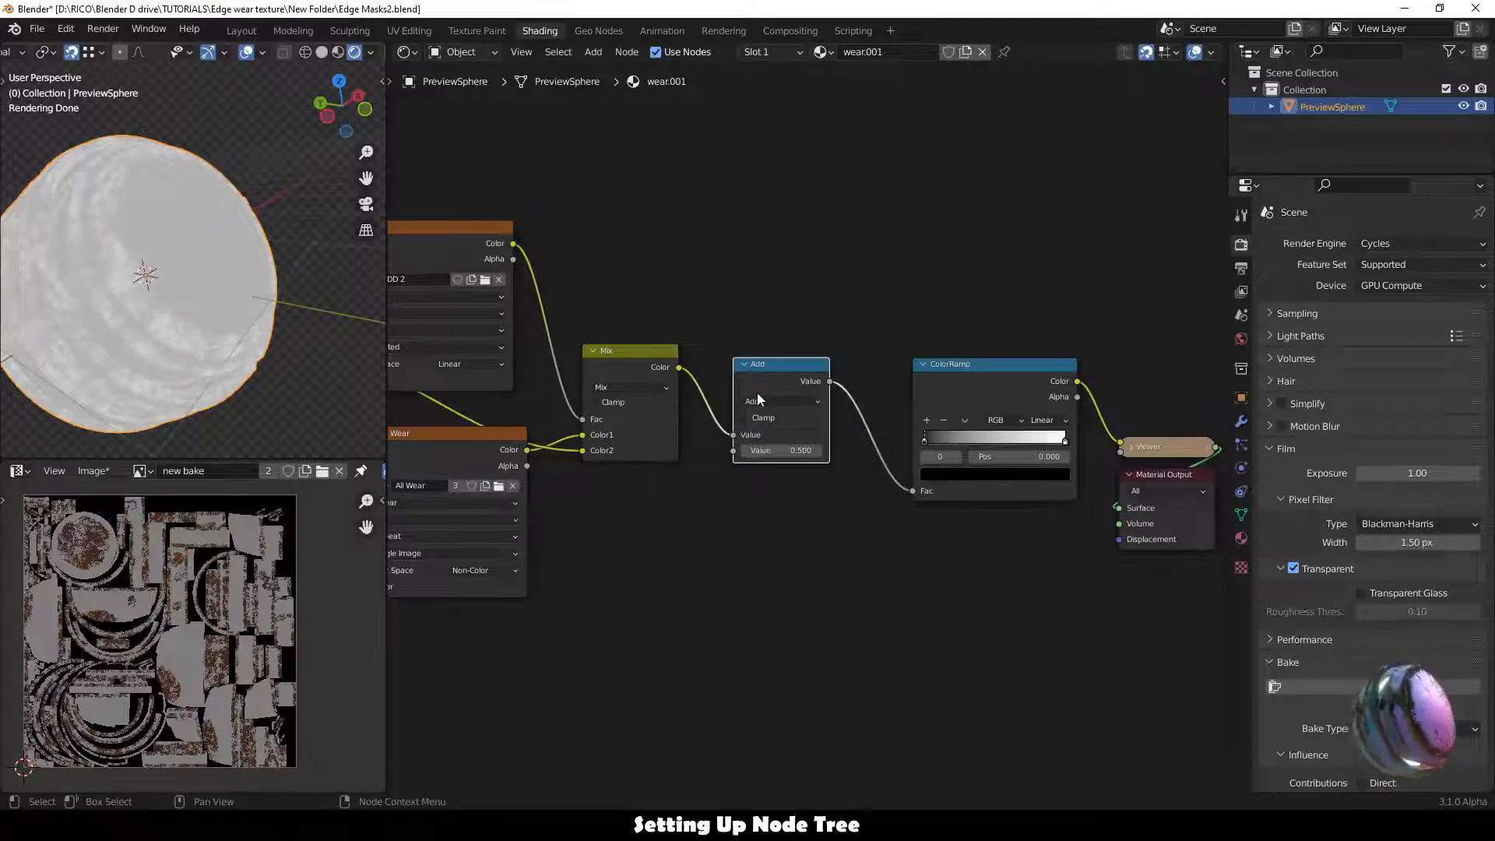
pyautogui.click(788, 400)
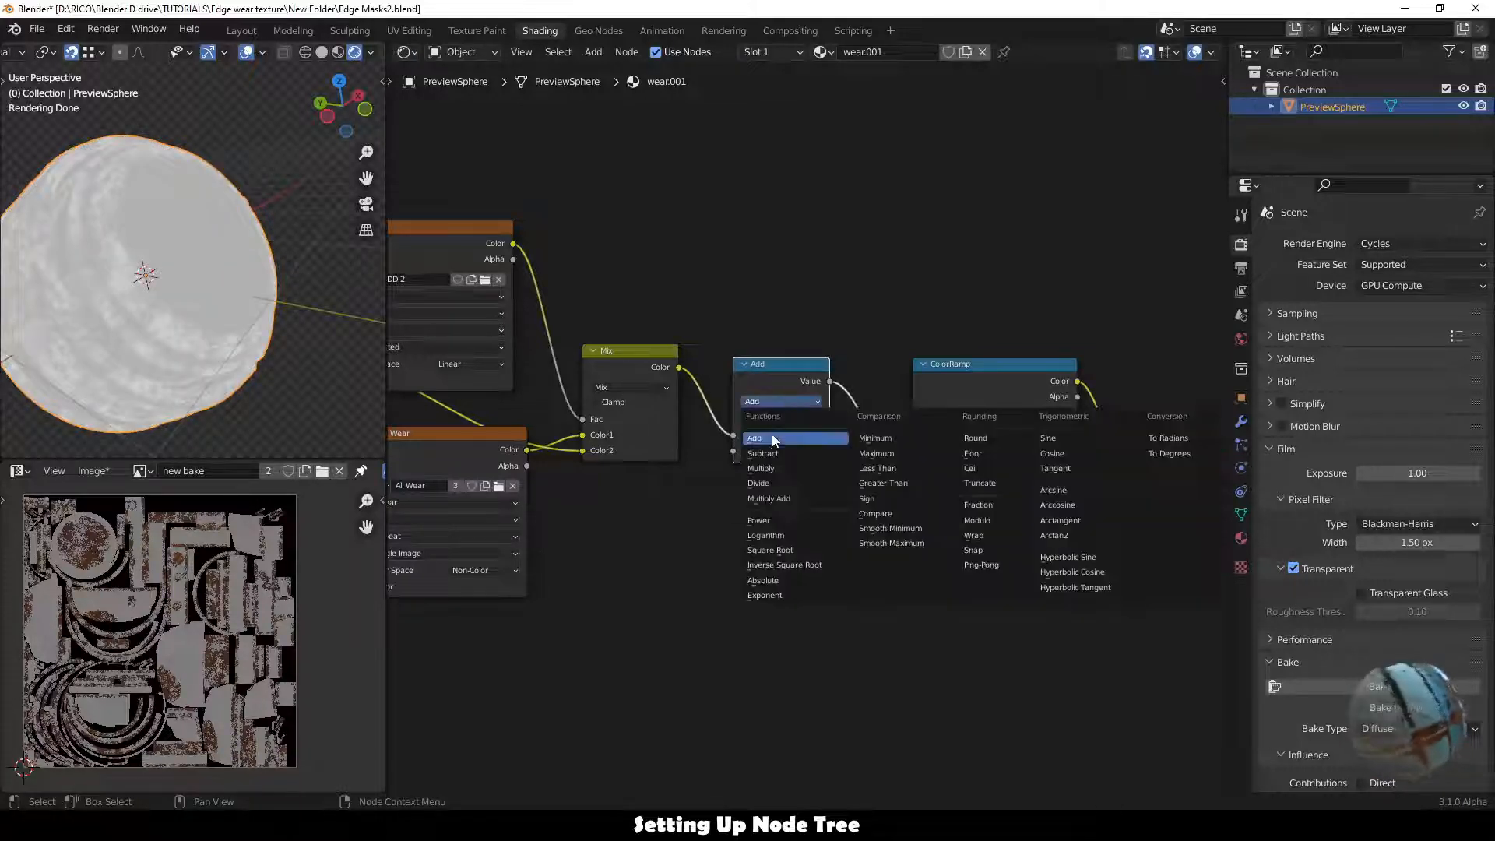
pyautogui.click(775, 520)
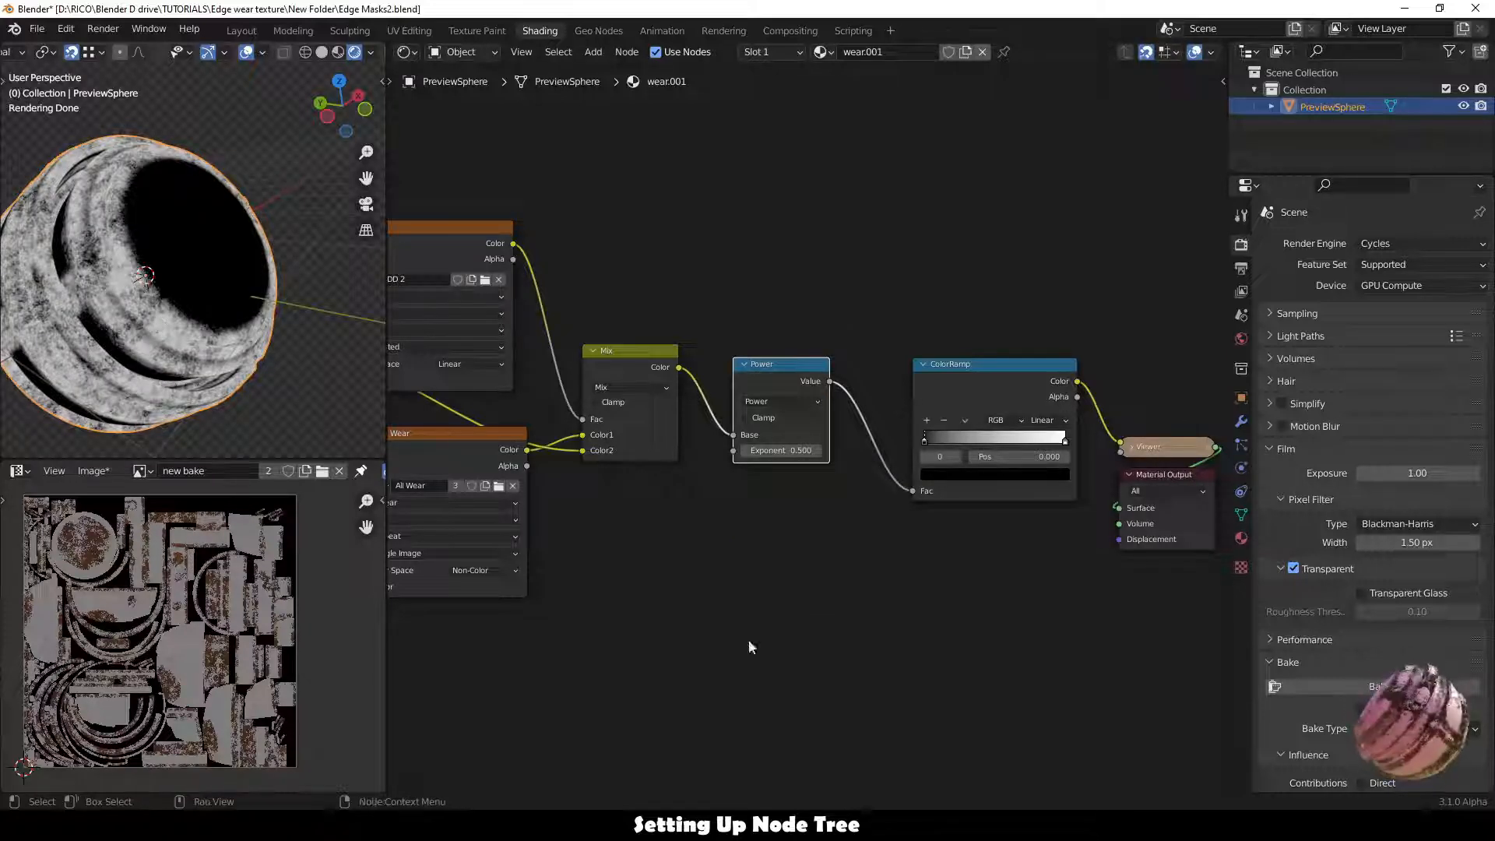
# Set the position of the ColorRamp's black stop to 0.35.
pyautogui.moveTo(993, 476); pyautogui.dragTo(786, 548, button='middle')
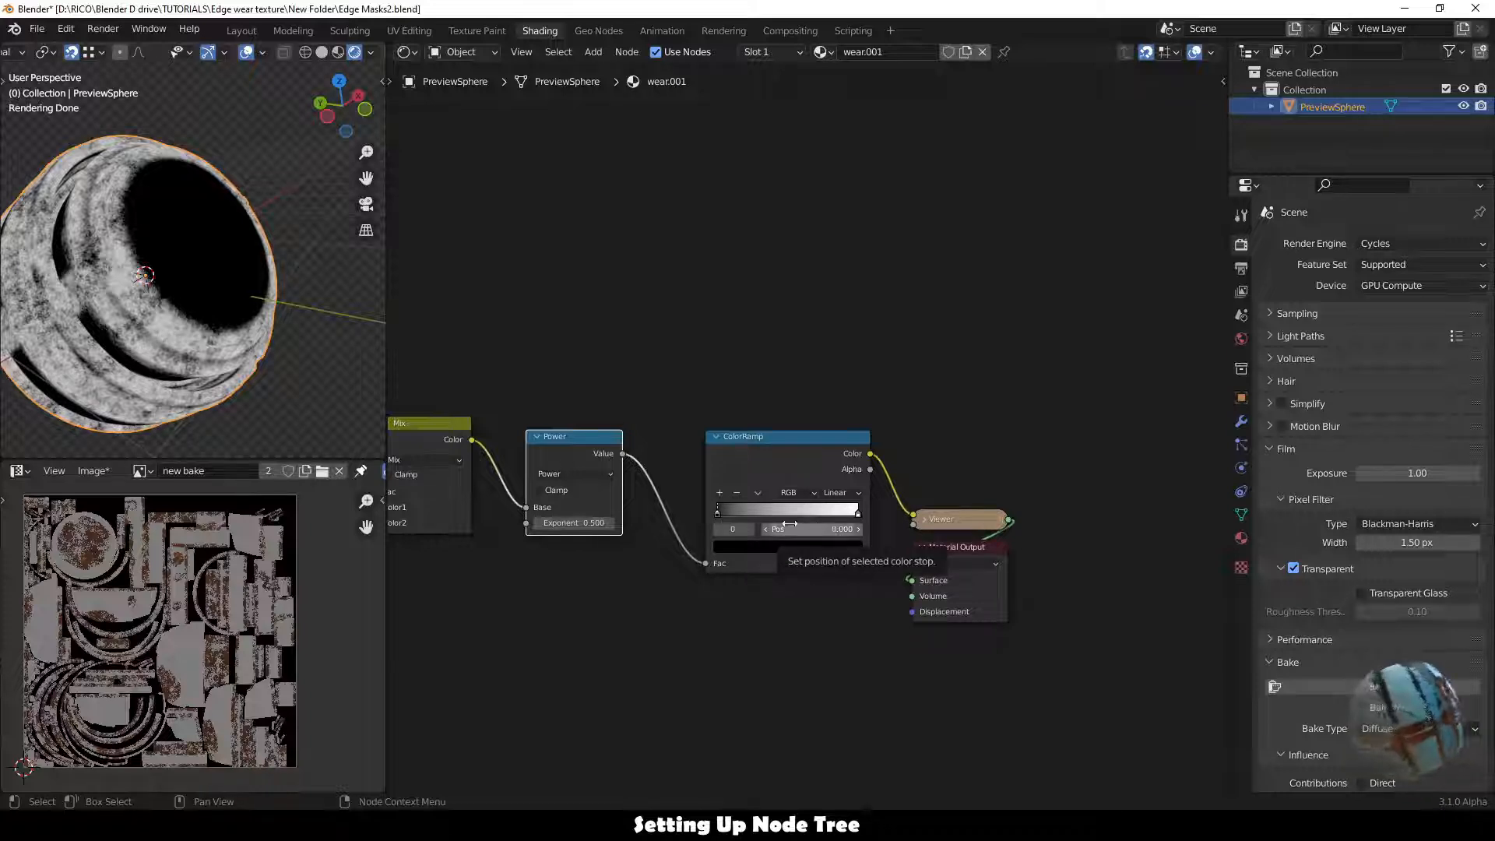
pyautogui.doubleClick(840, 528)
pyautogui.write('0')
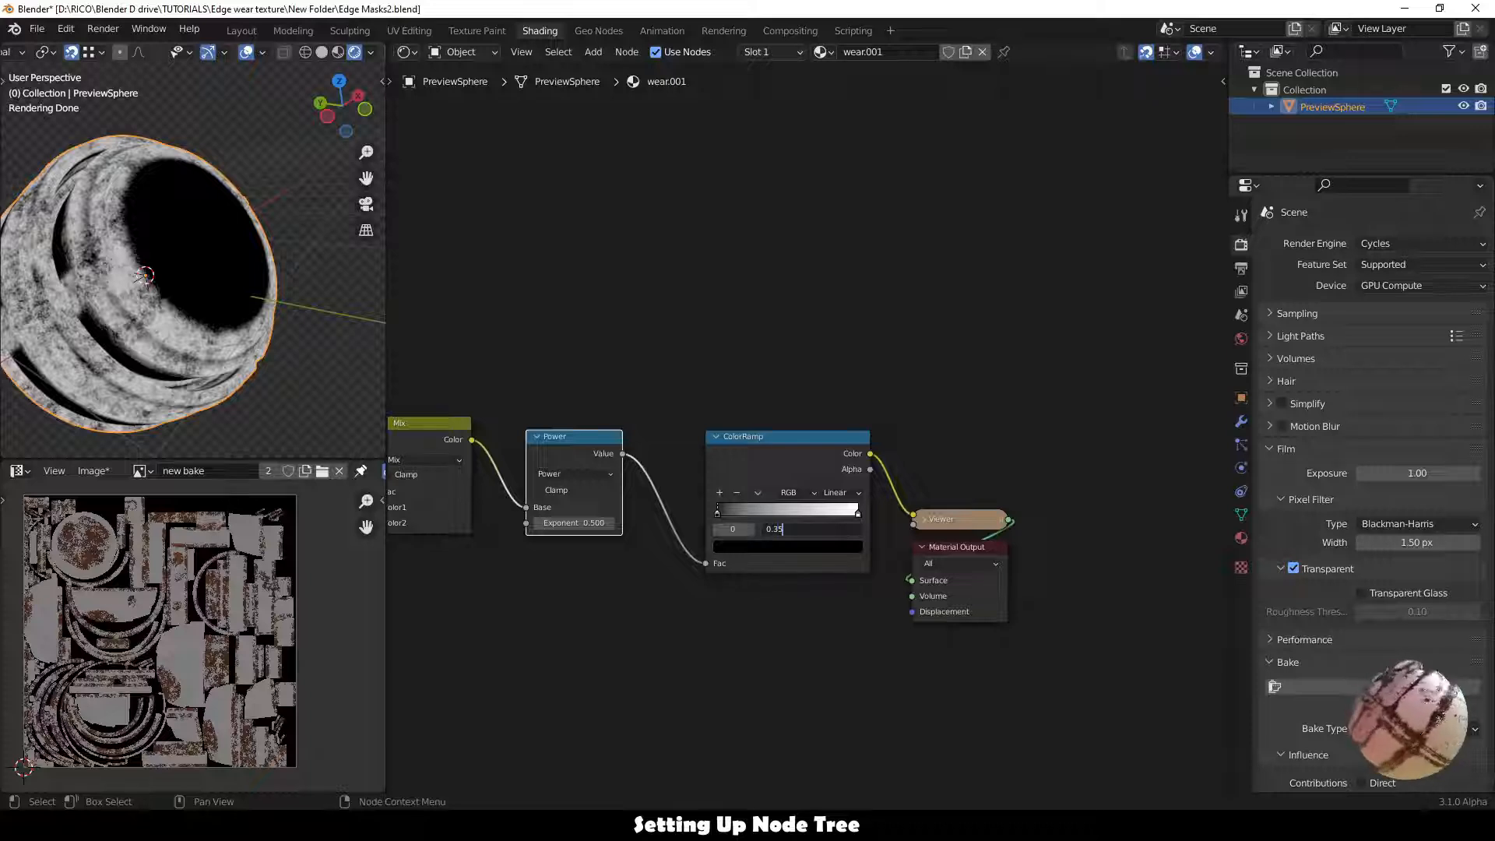
pyautogui.write('.35')
pyautogui.press('Return')
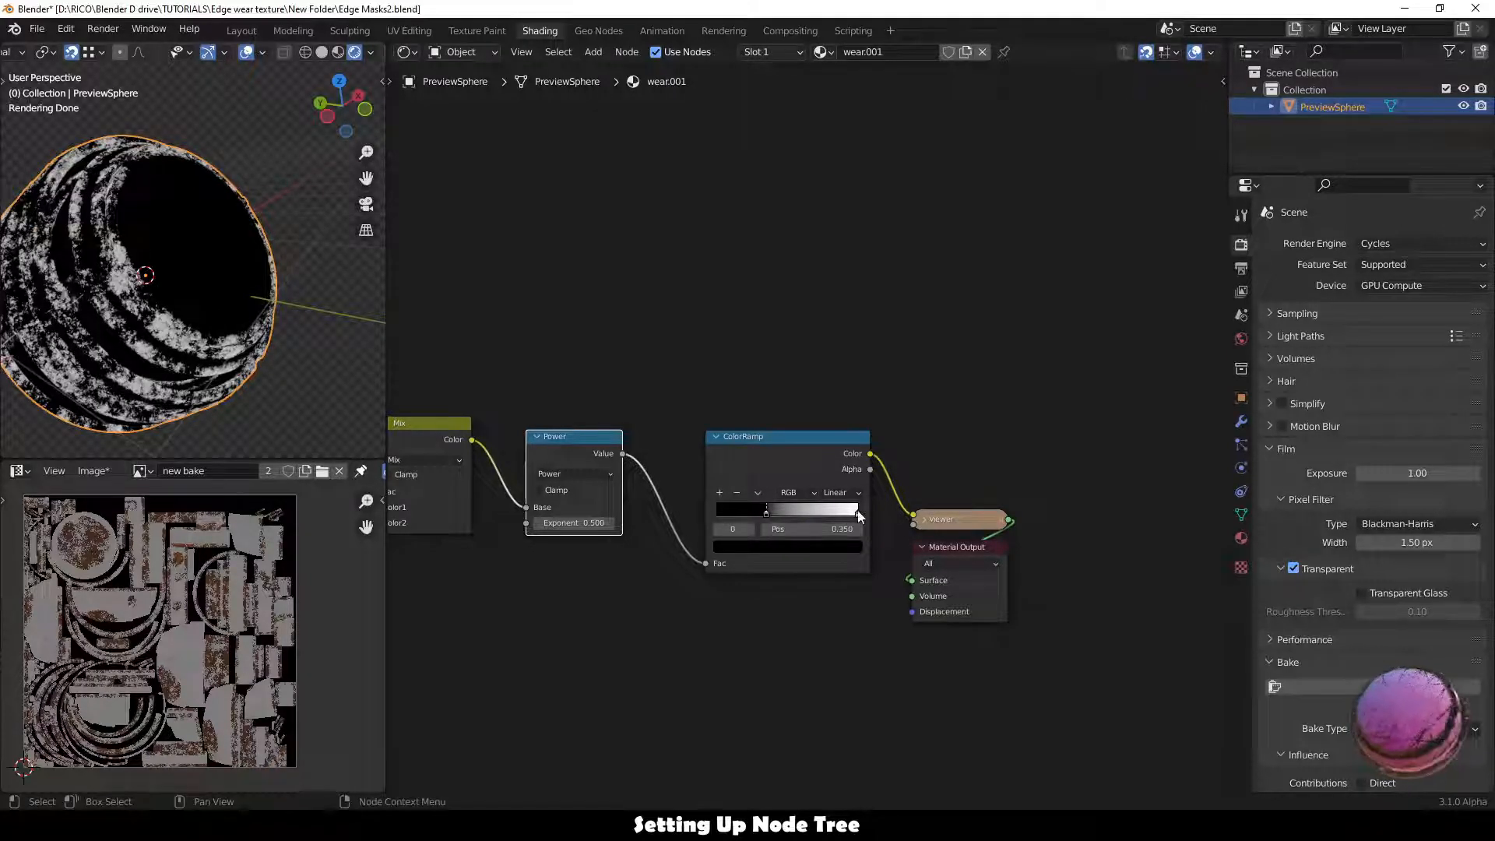
# Set the ColorRamp's white stop position to 0.35 and shift its black stop to about 0.213.
pyautogui.moveTo(857, 513); pyautogui.dragTo(750, 514)
pyautogui.click(779, 515)
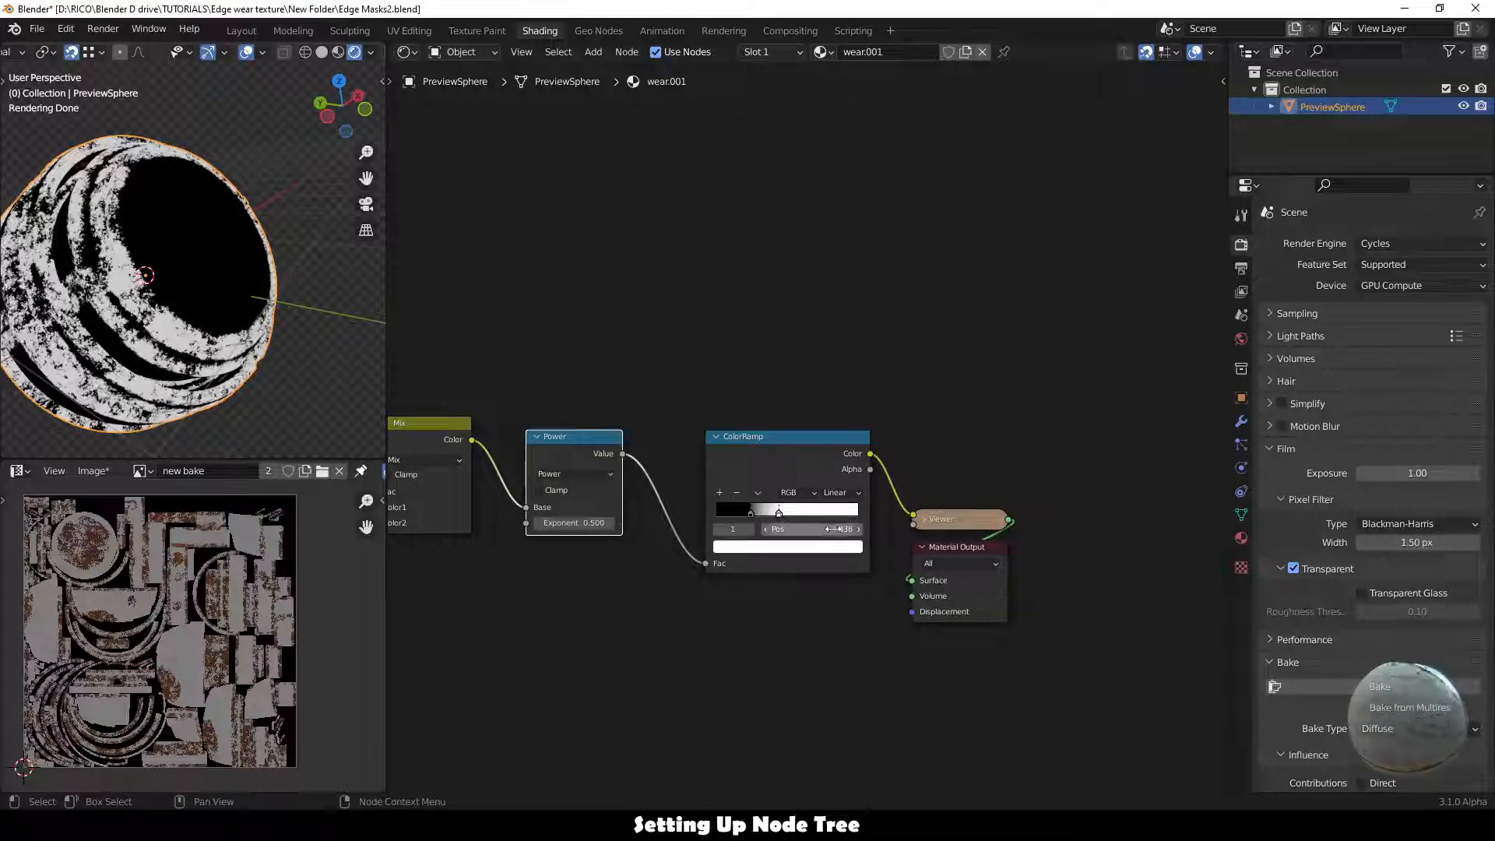
pyautogui.click(831, 528)
pyautogui.write('.3')
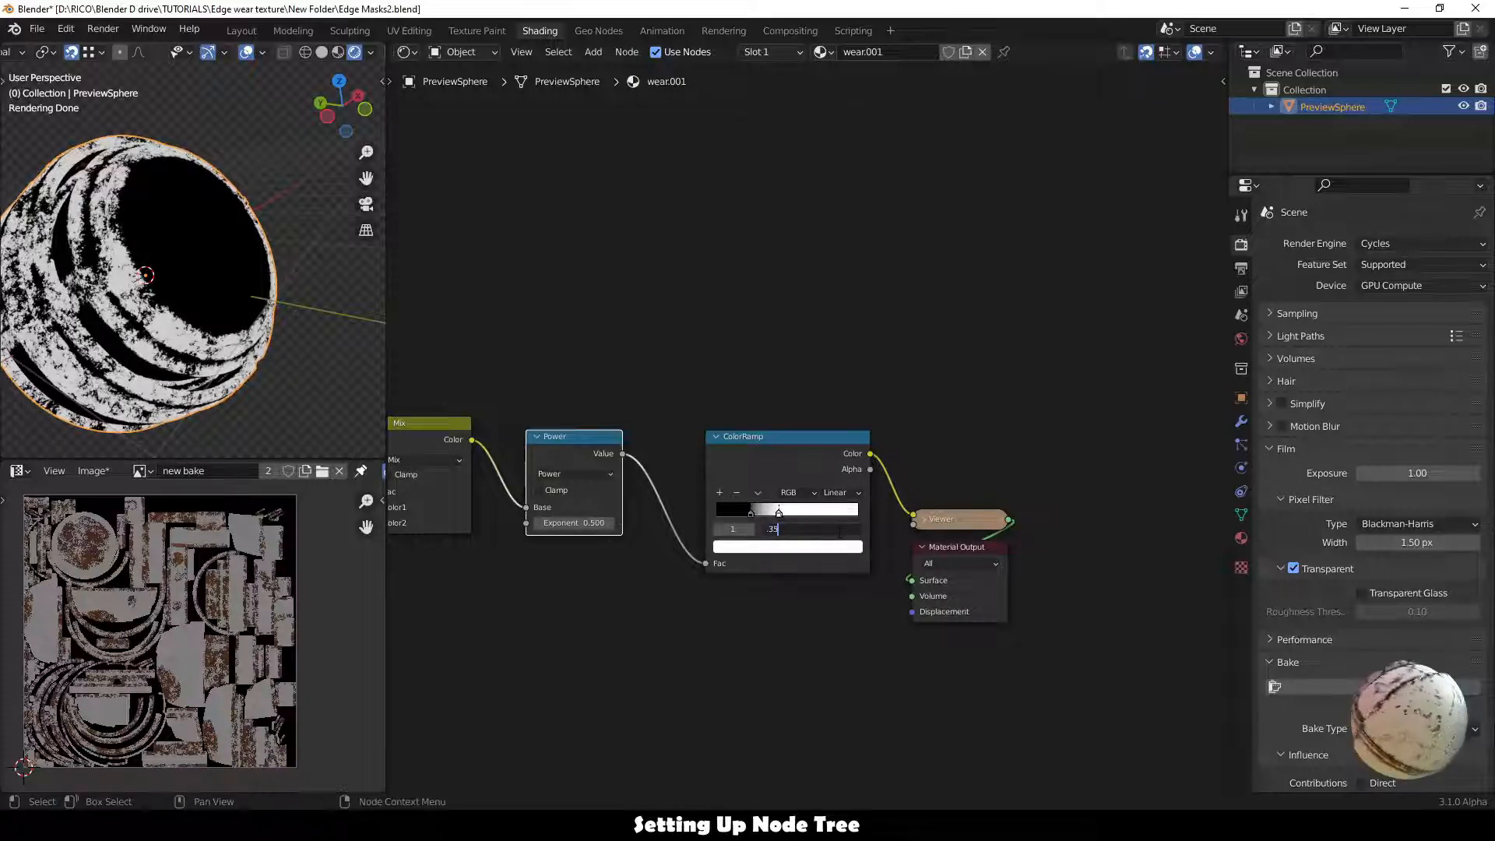
pyautogui.write('5')
pyautogui.press('Return')
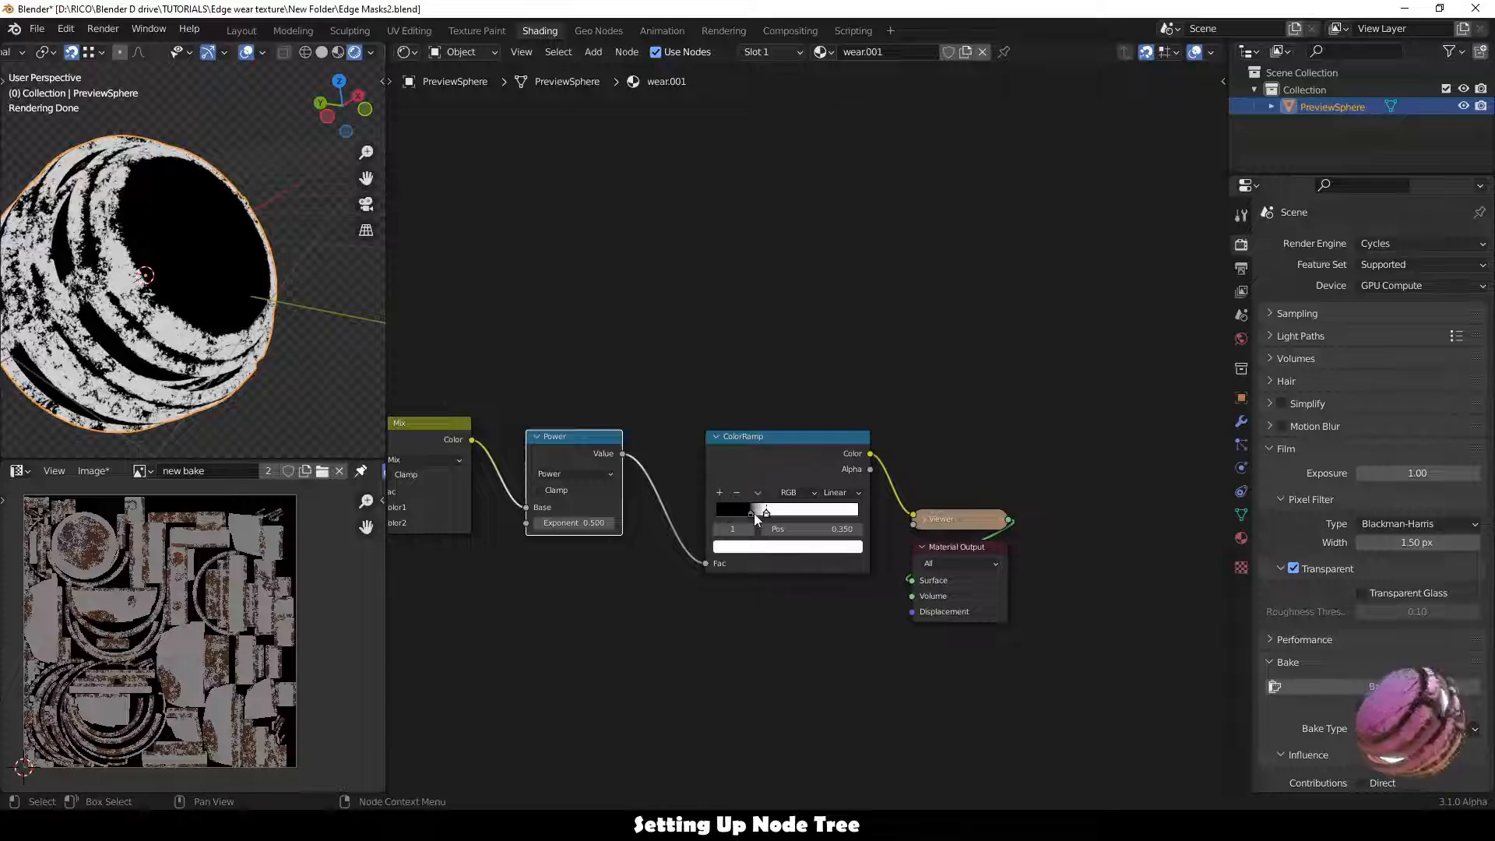
pyautogui.moveTo(751, 514); pyautogui.dragTo(746, 514)
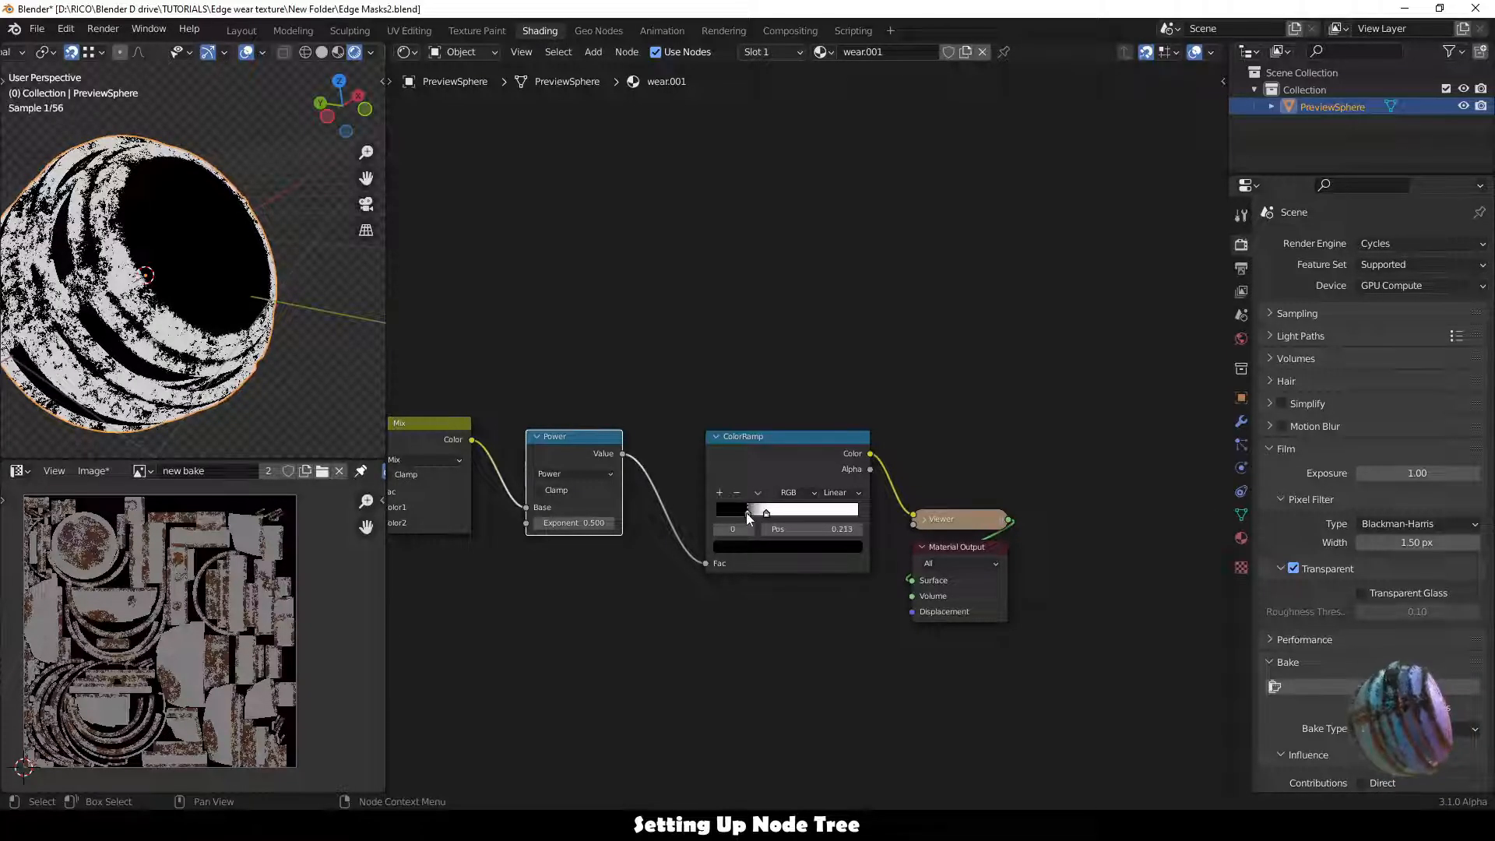
# Duplicate the ColorRamp below the original and connect the Power node's Value to the copy's Fac.
pyautogui.click(788, 435)
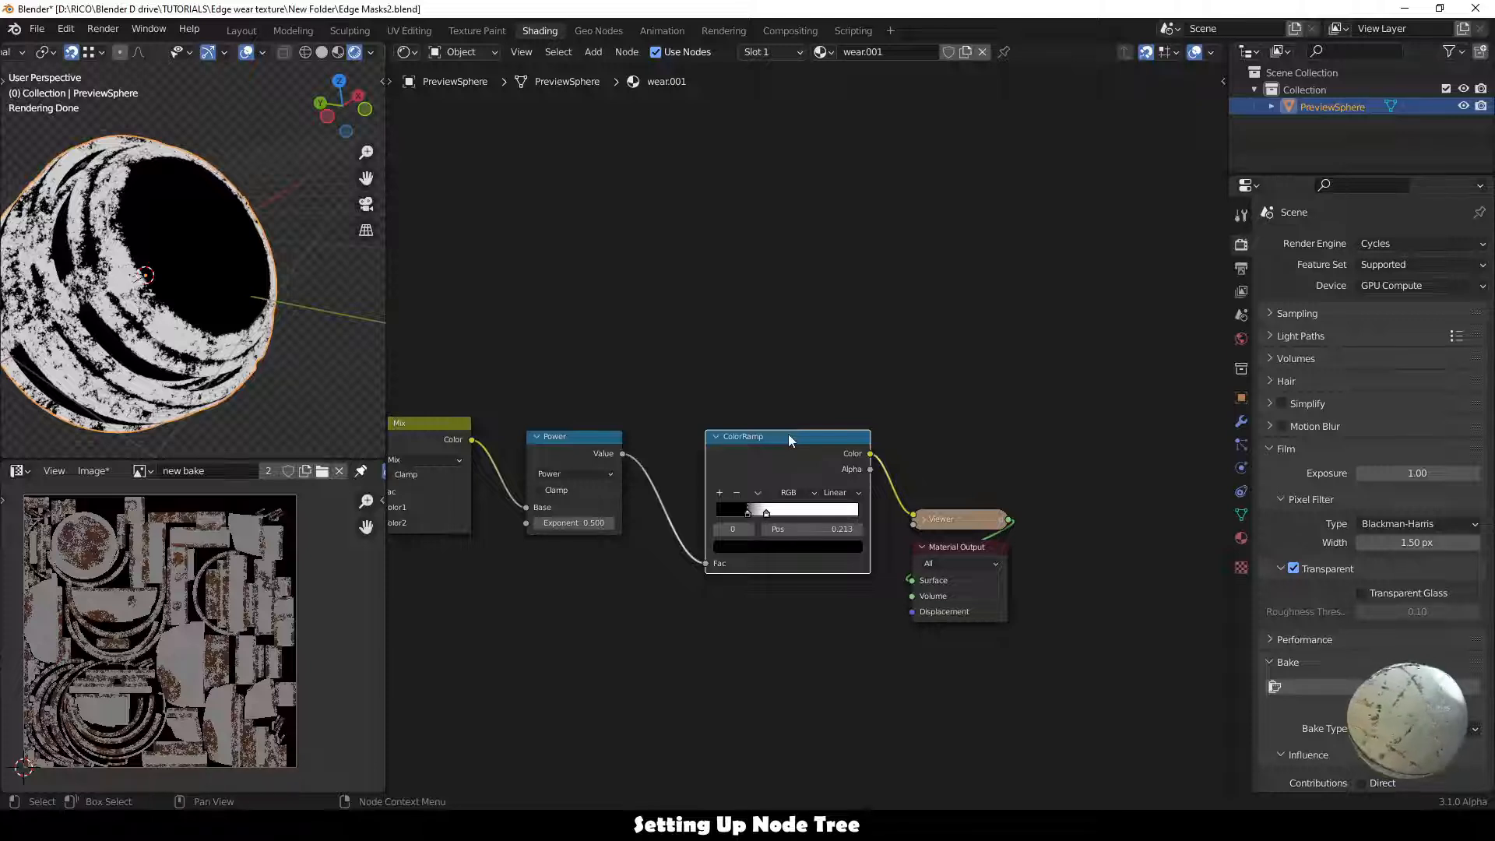
pyautogui.hotkey('shift', 'd')
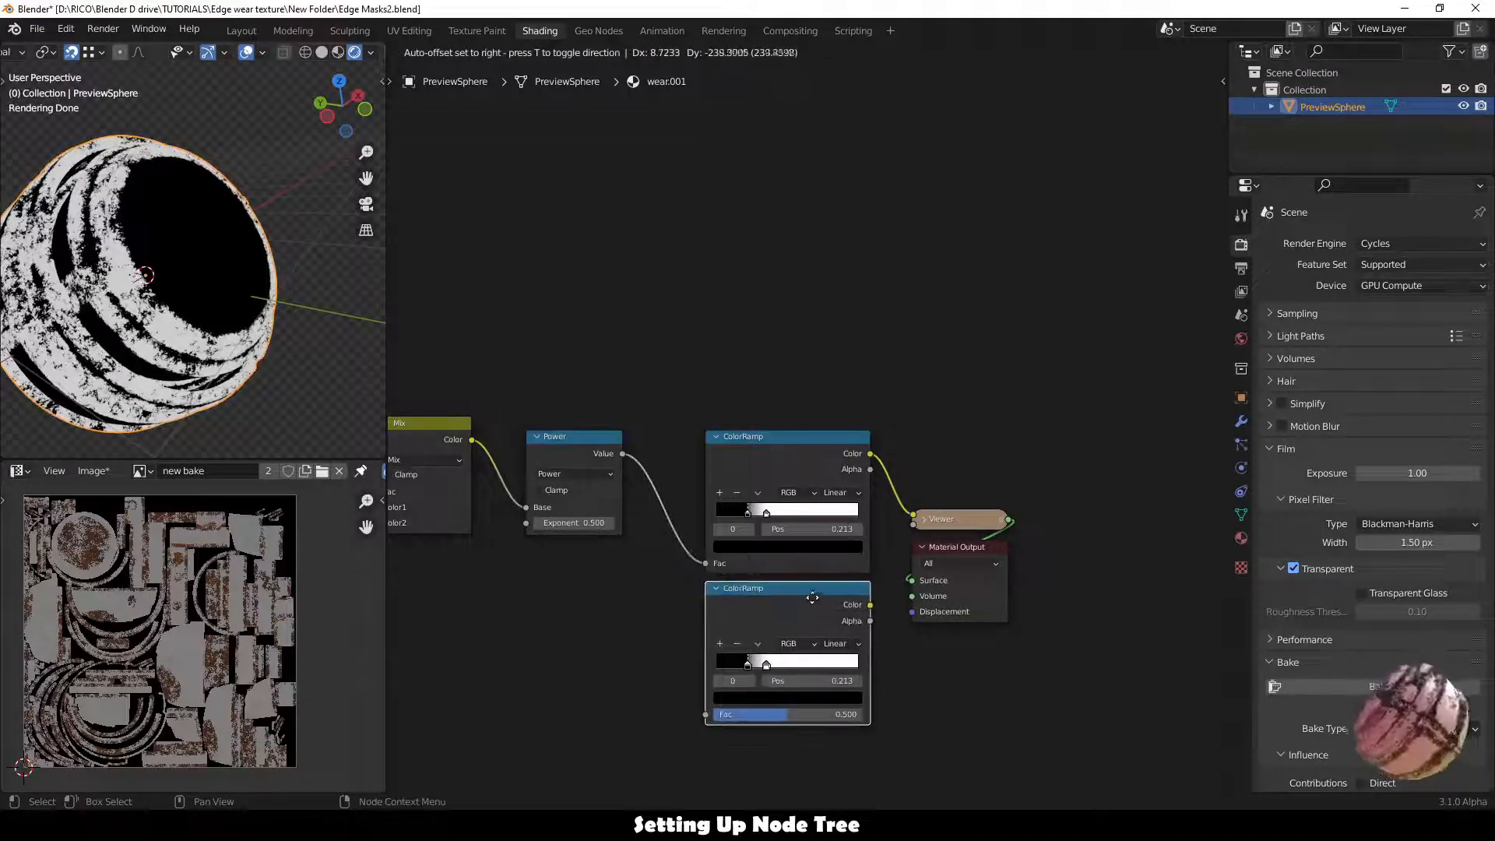
pyautogui.click(807, 600)
pyautogui.moveTo(622, 453); pyautogui.dragTo(705, 714)
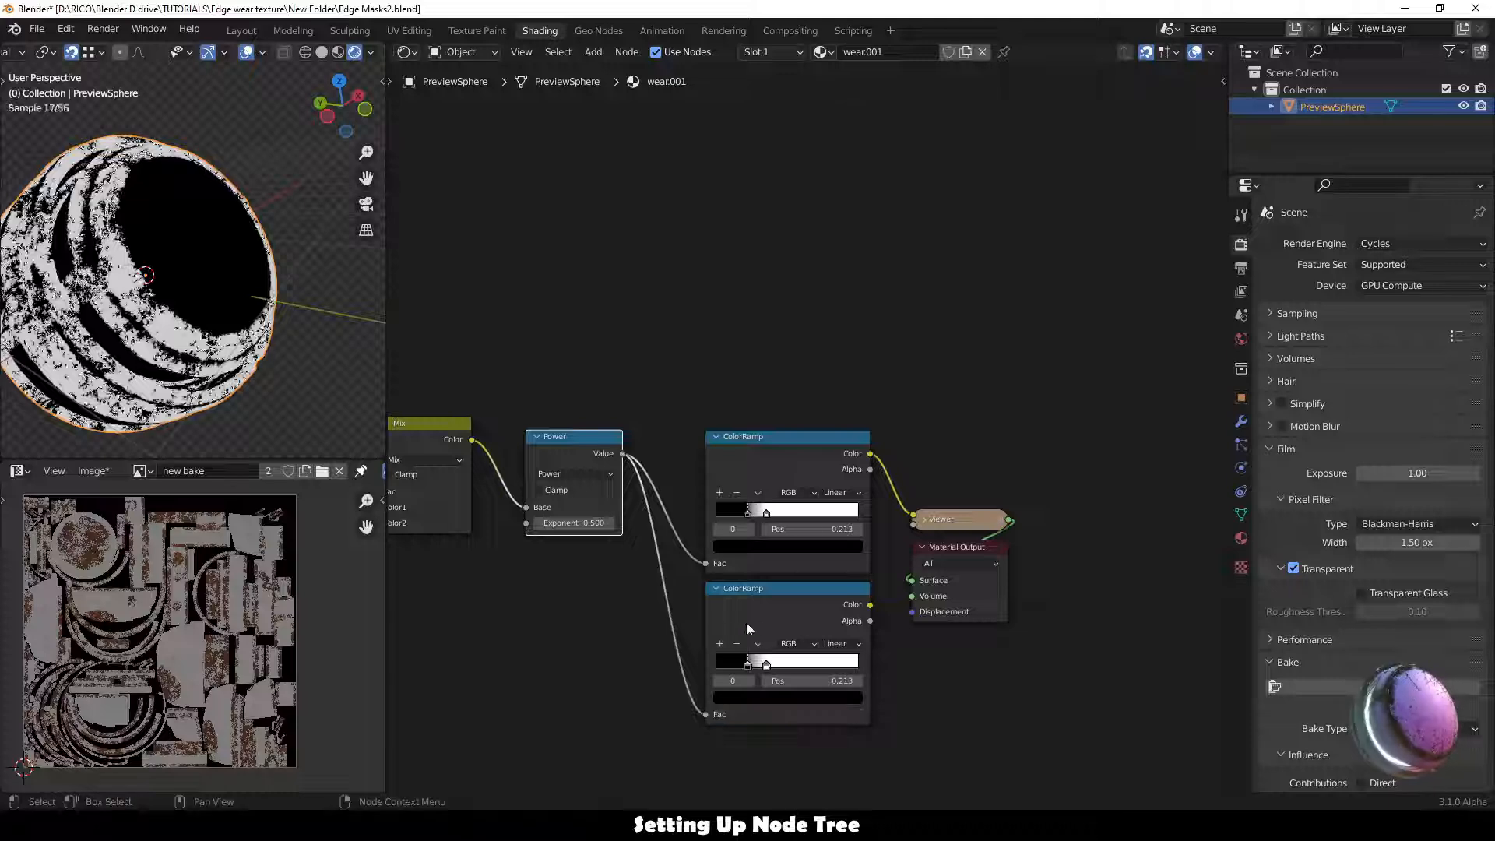
# Shift the second ColorRamp's white stop to about 0.362 and its black stop to about 0.18.
pyautogui.click(766, 671)
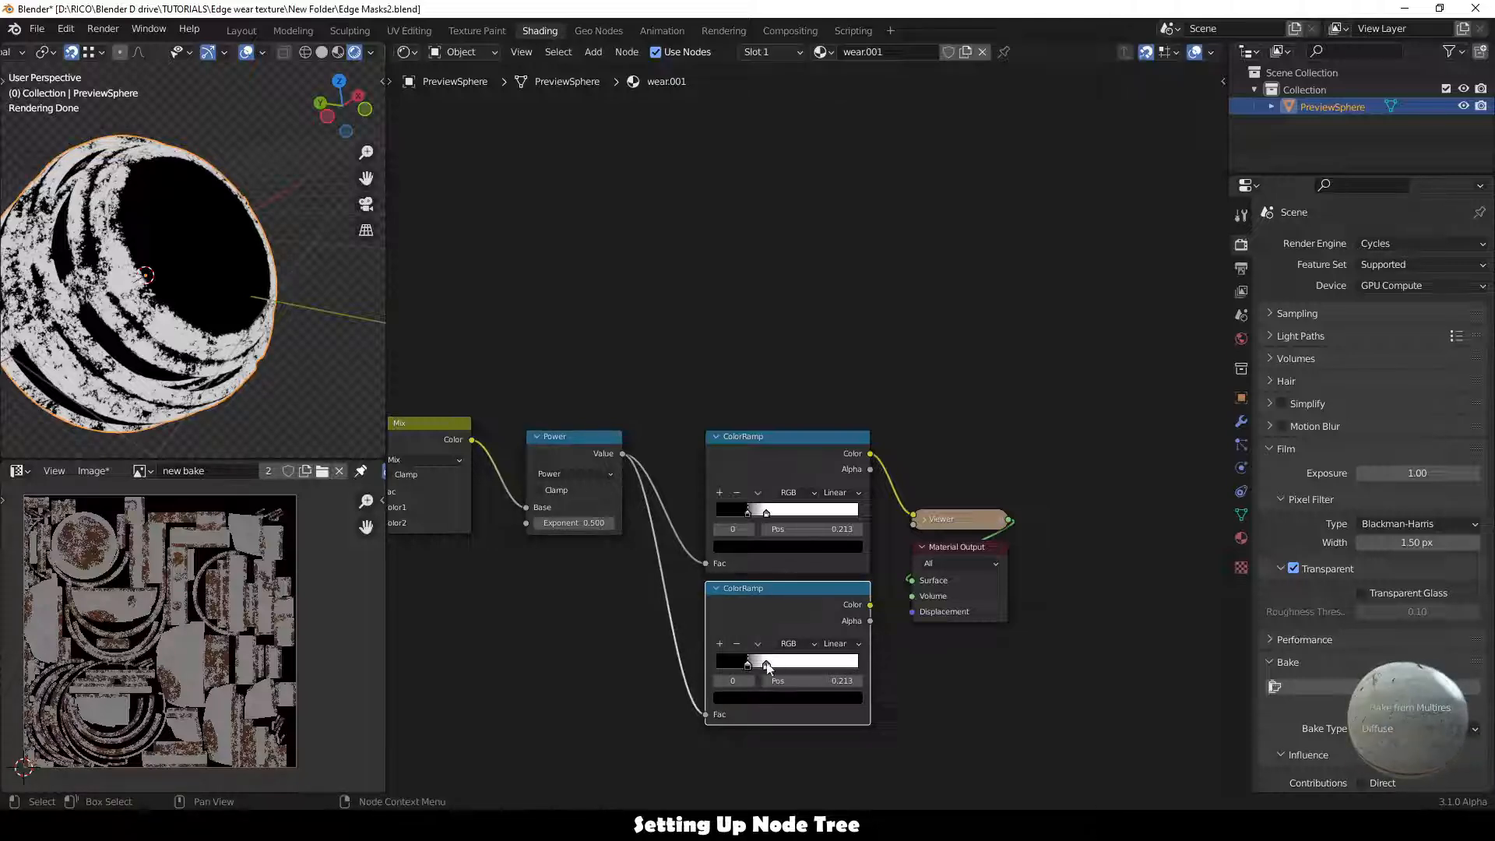
pyautogui.click(768, 668)
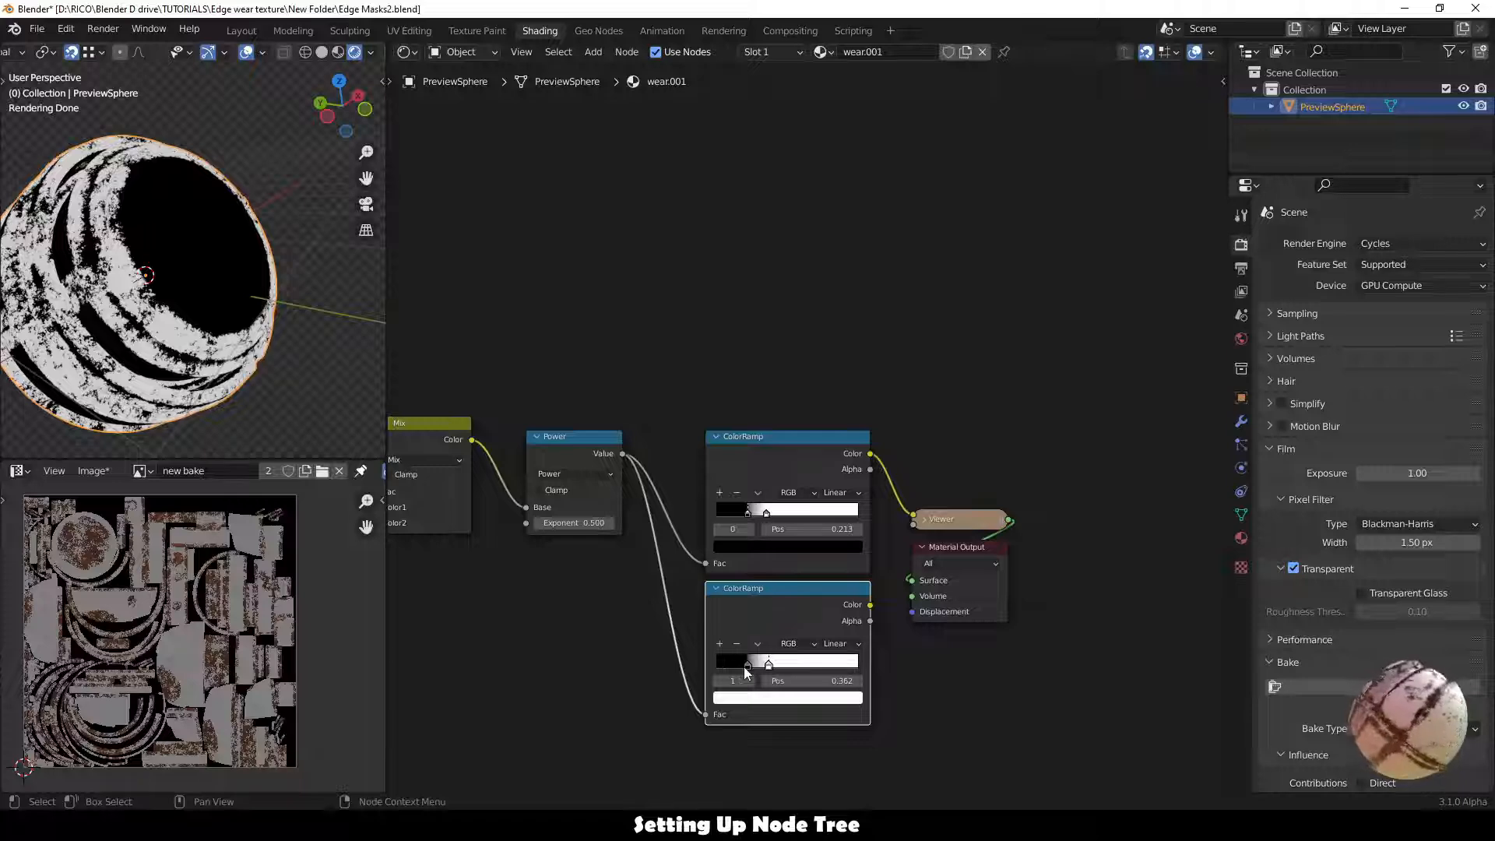
pyautogui.moveTo(747, 666); pyautogui.dragTo(742, 668)
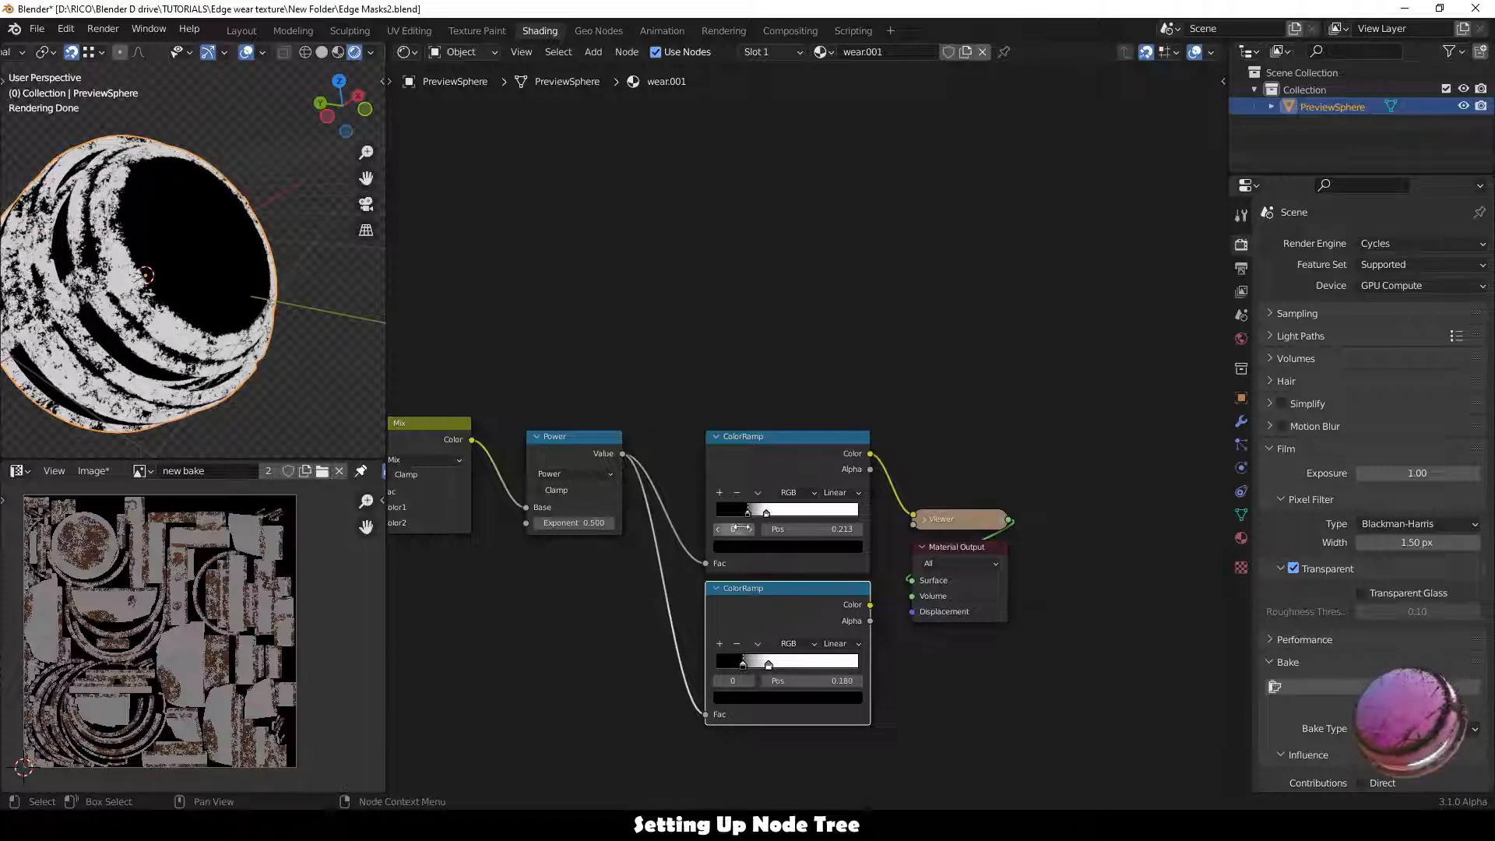
# Move the Viewer and Material Output nodes together well away from the two ColorRamps.
pyautogui.moveTo(932, 715); pyautogui.dragTo(598, 678, button='middle')
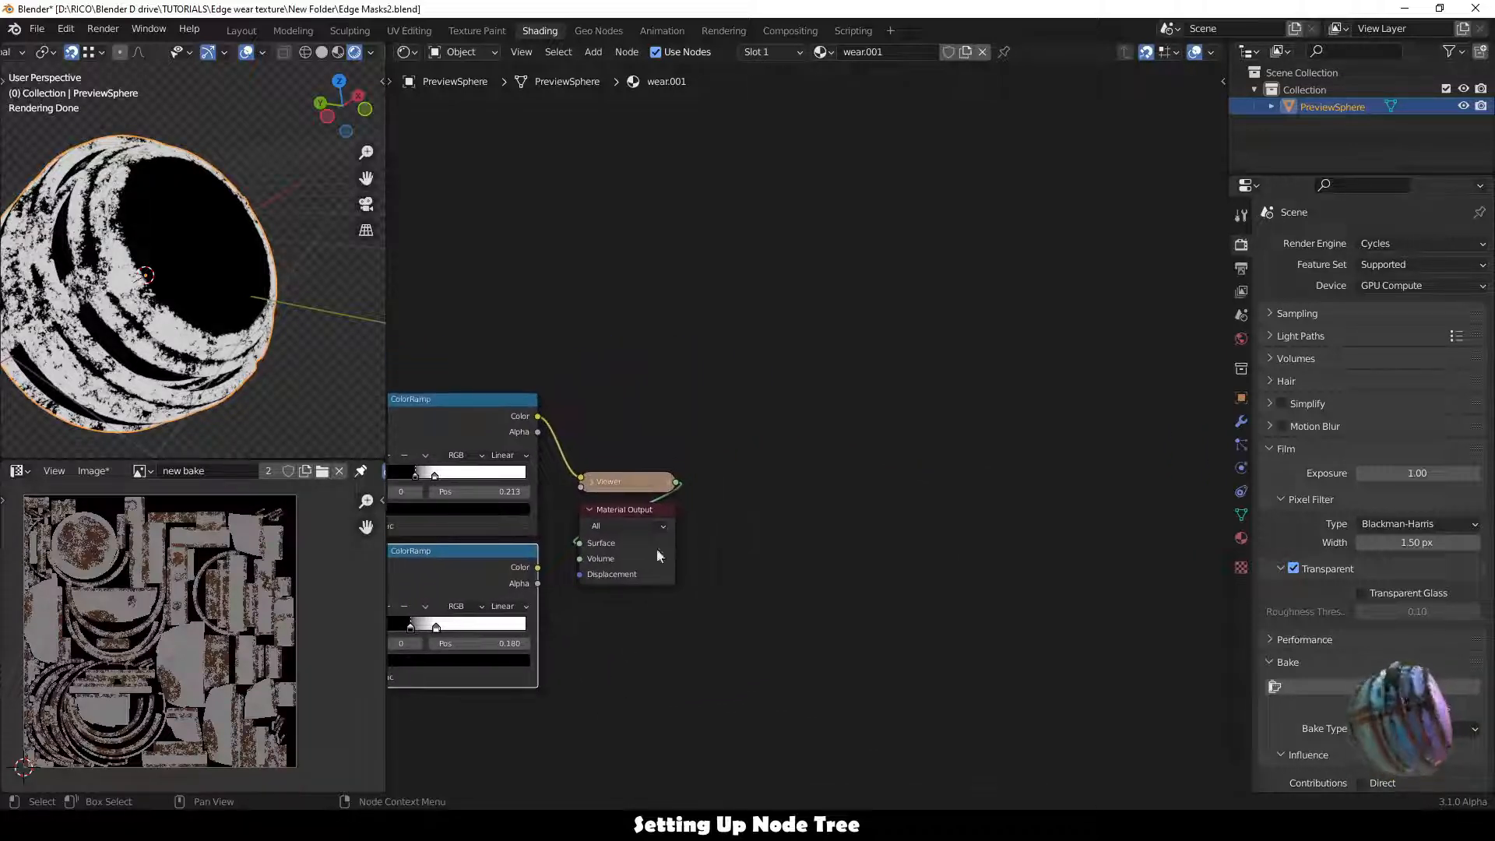
pyautogui.click(657, 550)
pyautogui.moveTo(643, 491); pyautogui.dragTo(1135, 492)
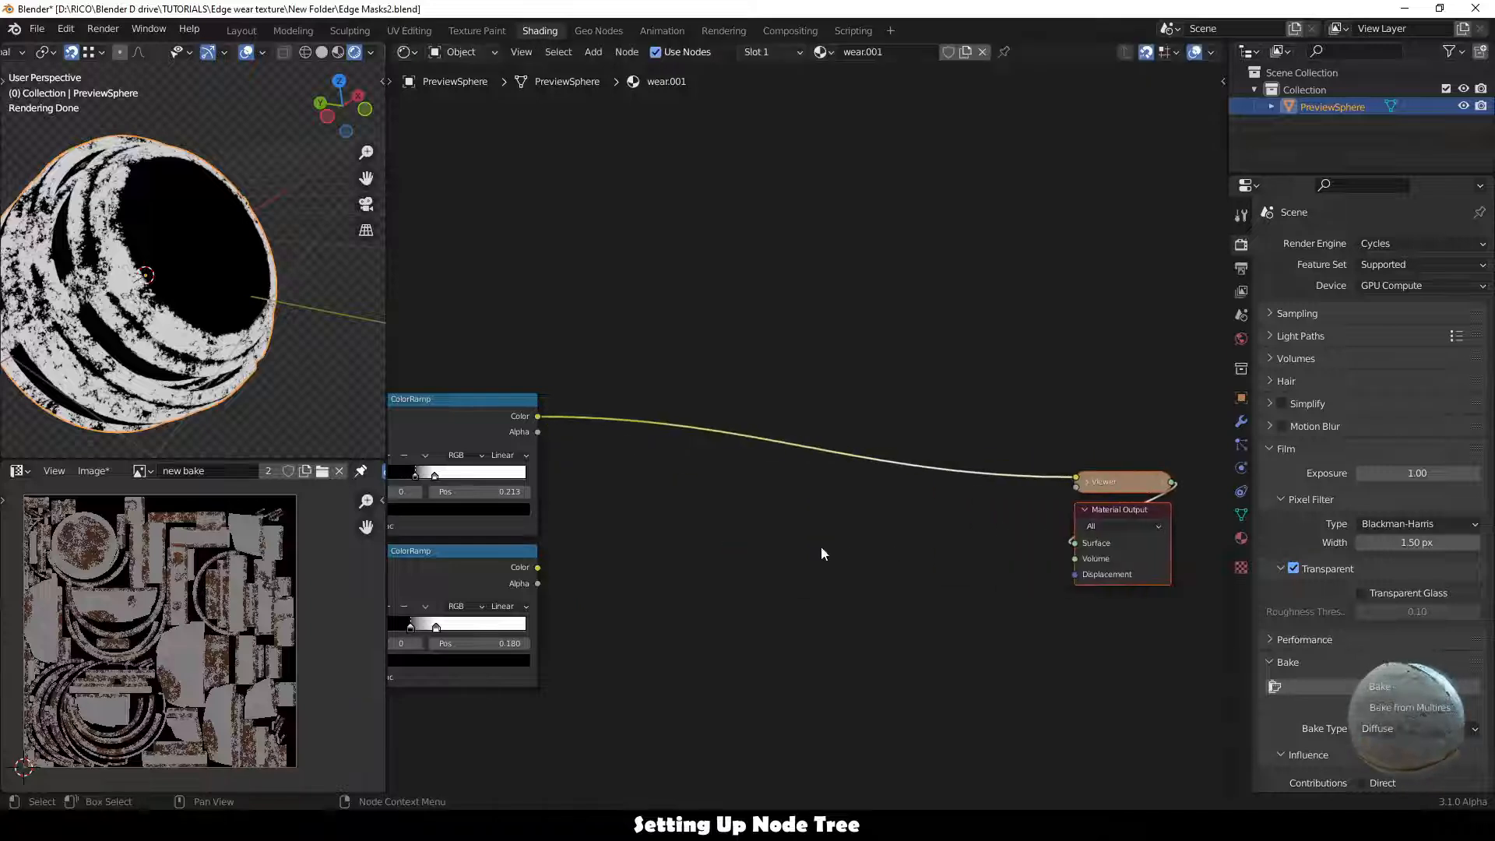
pyautogui.scroll(-2, 769, 520)
pyautogui.moveTo(771, 524); pyautogui.dragTo(701, 581, button='middle')
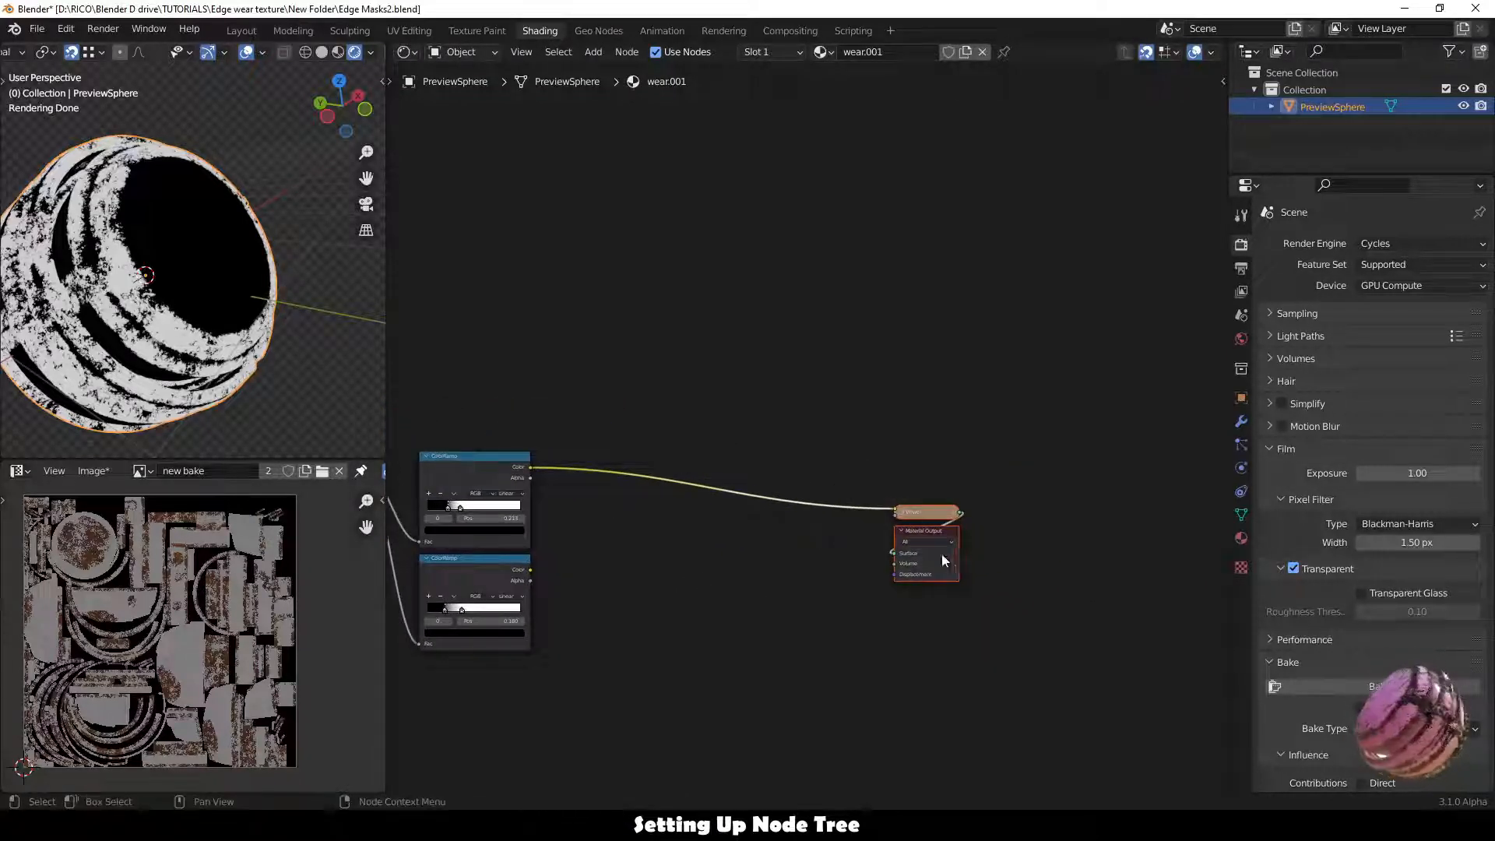
pyautogui.moveTo(937, 517); pyautogui.dragTo(1002, 508)
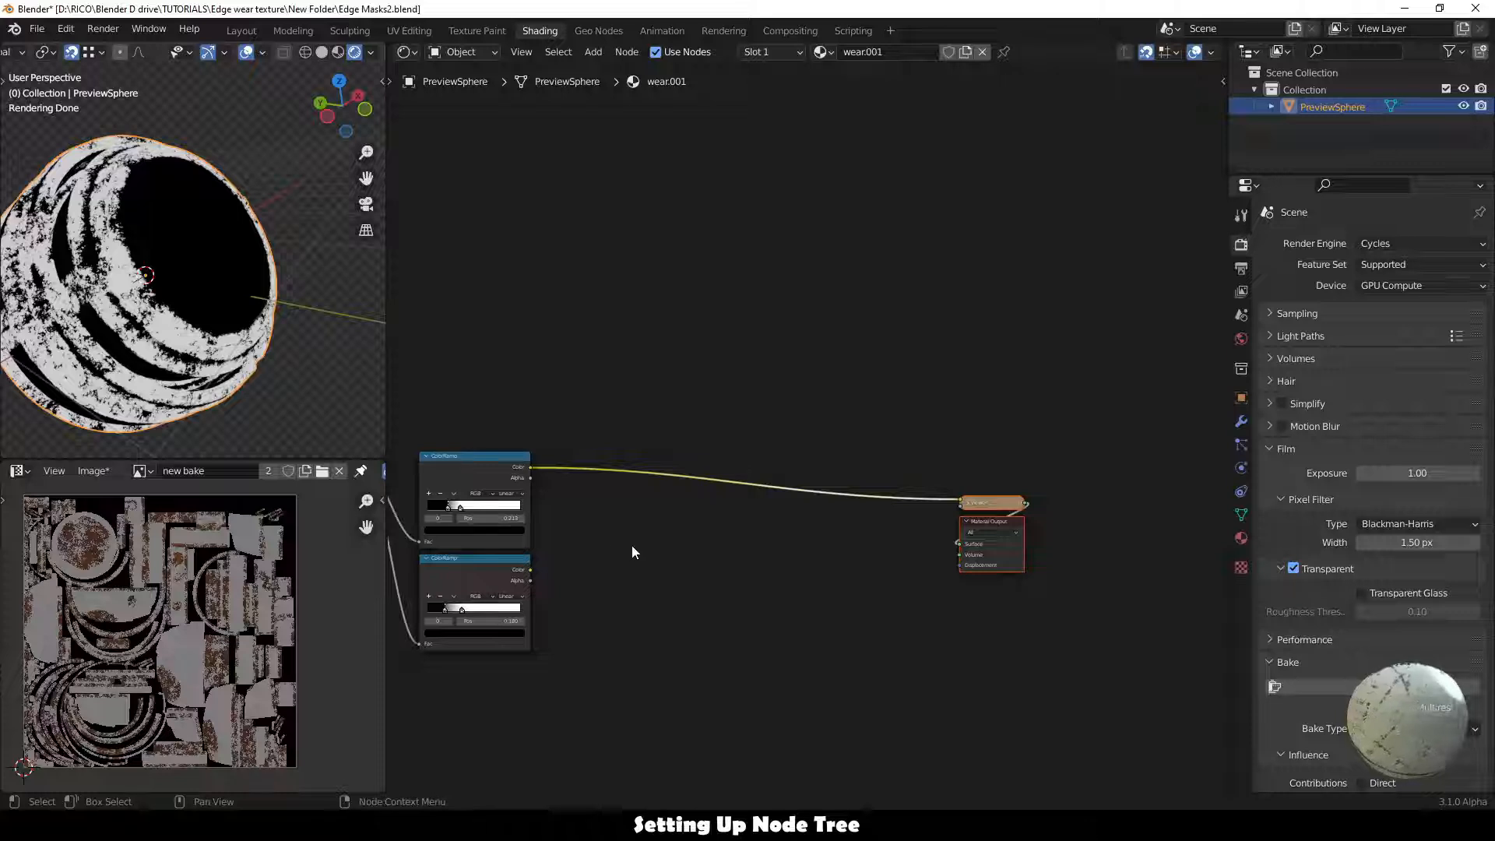
# Add an Image Texture node in the space between the ColorRamps and the Material Output.
pyautogui.hotkey('shift', 'a')
pyautogui.click(632, 547)
pyautogui.write('image')
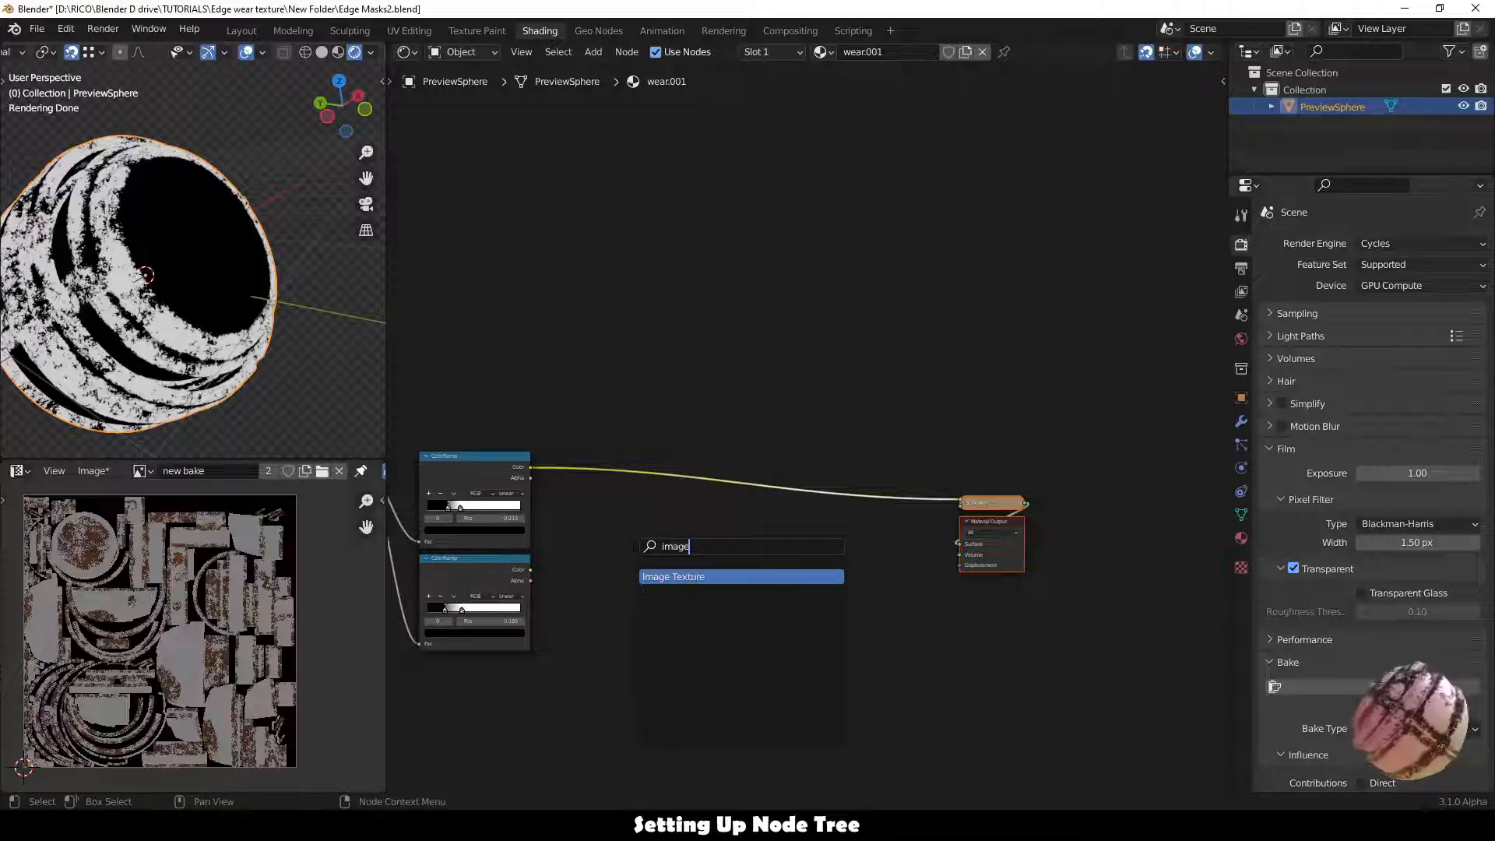
pyautogui.click(667, 577)
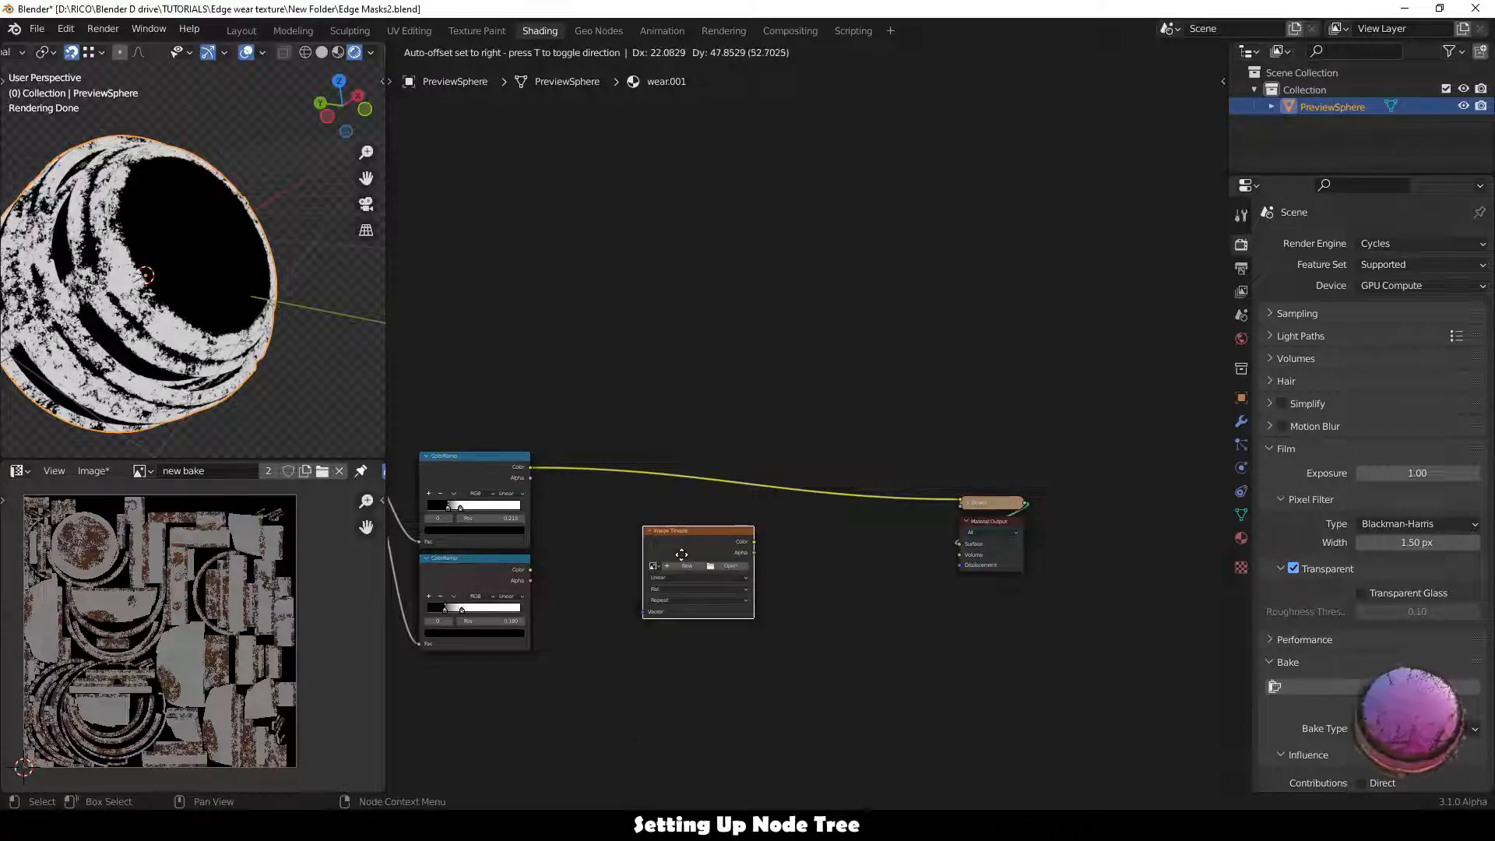
pyautogui.click(710, 537)
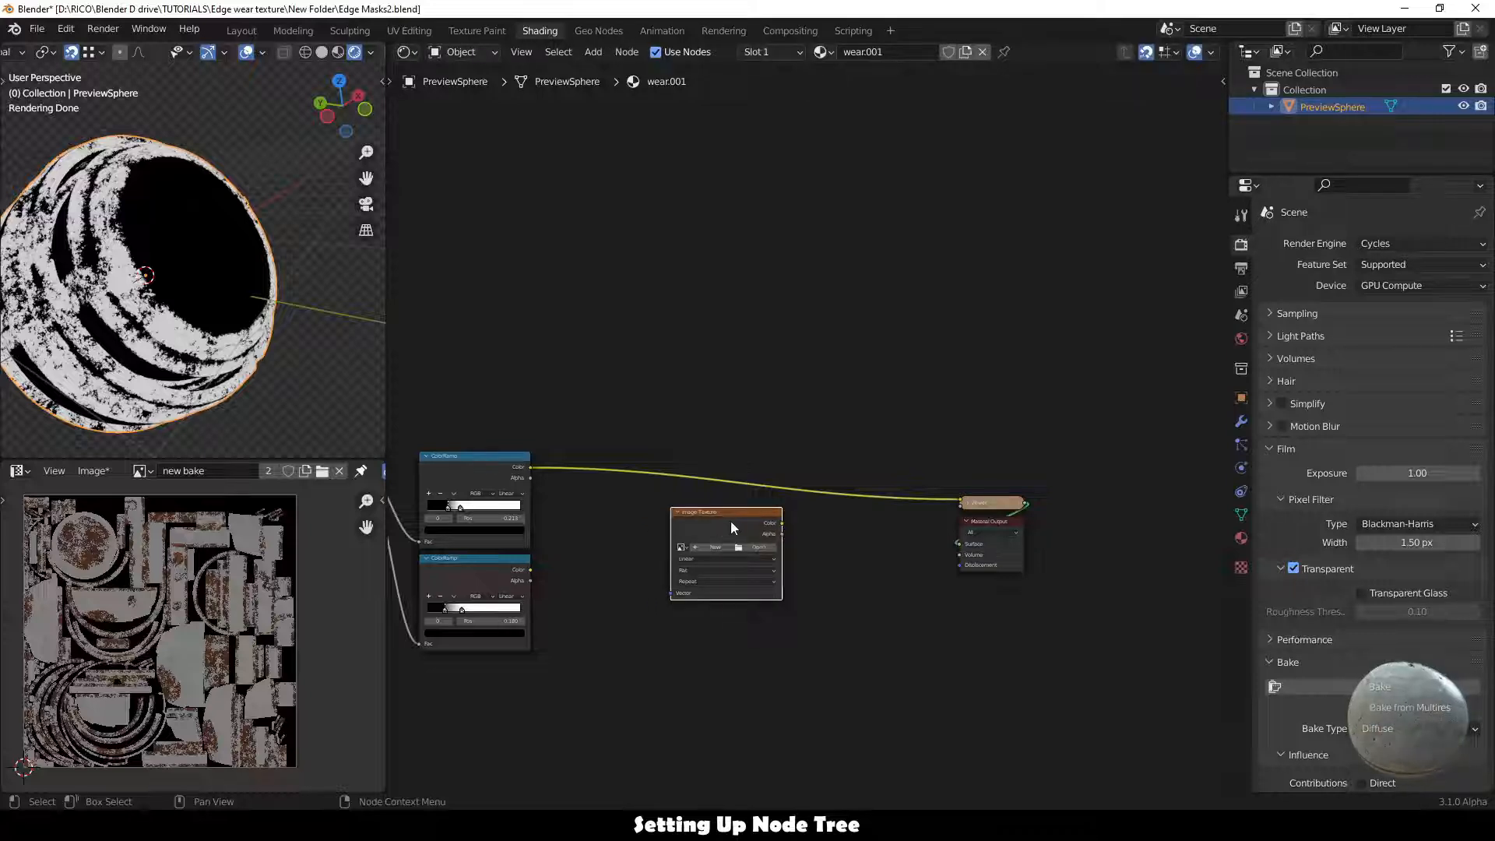
# Assign the TexturesCom rust 1K_height.tif image to the new Image Texture node and preview it through the Viewer.
pyautogui.scroll(6, 728, 600)
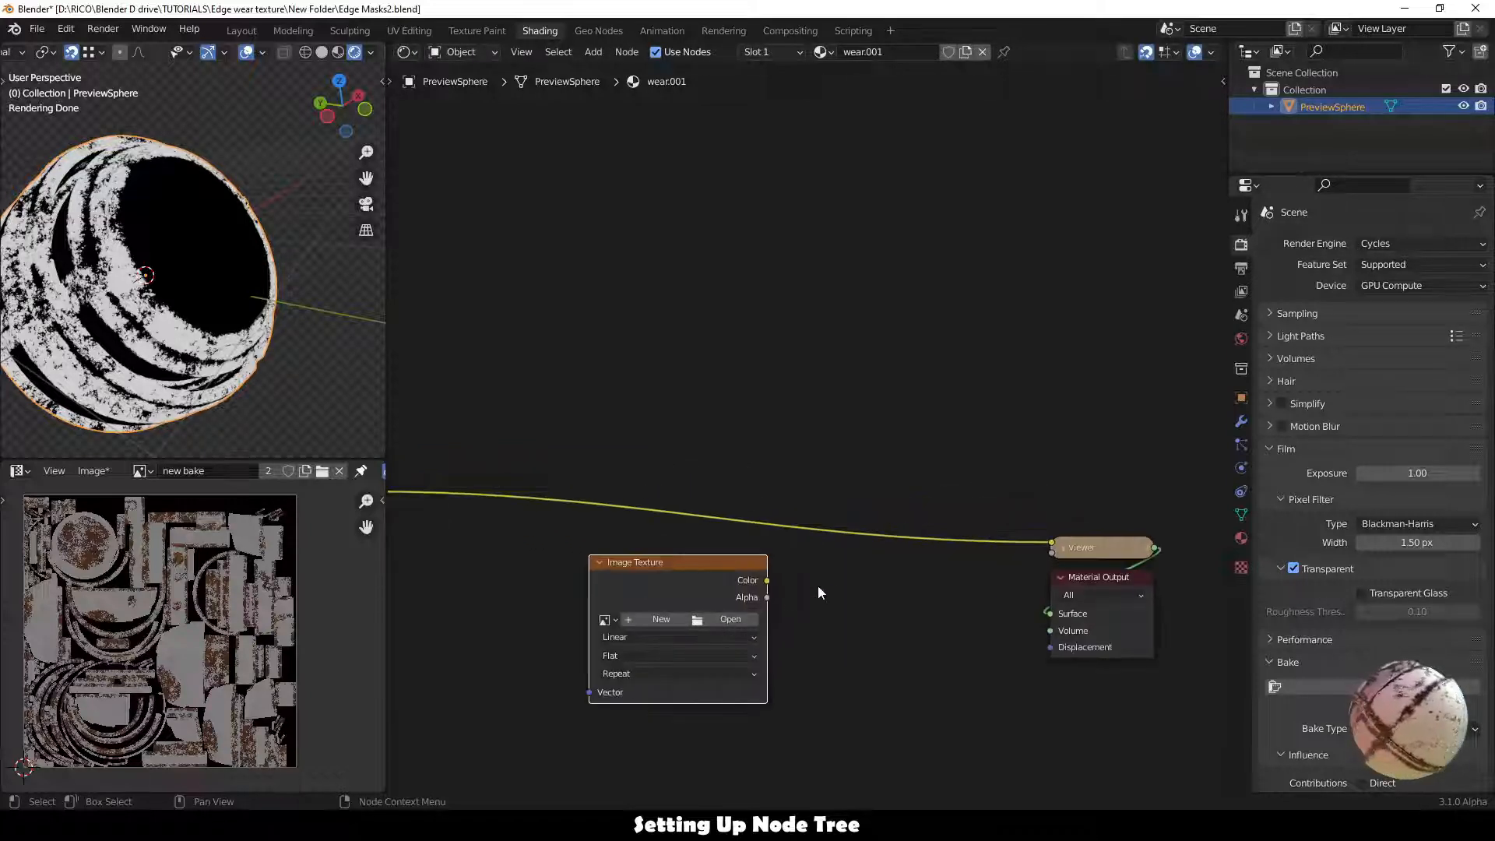
pyautogui.moveTo(831, 584); pyautogui.dragTo(894, 435, button='middle')
pyautogui.scroll(1, 838, 539)
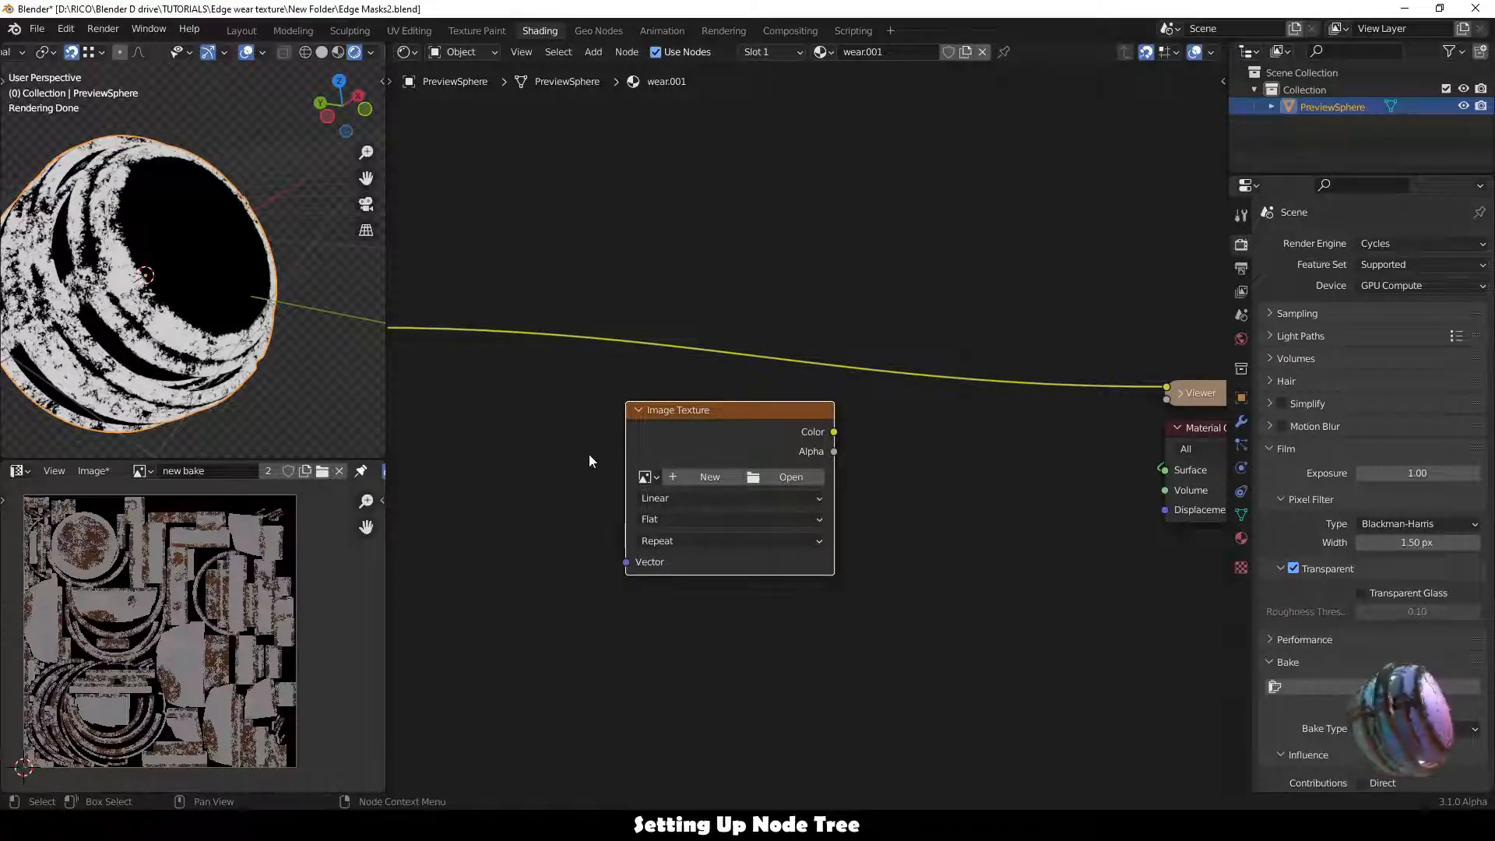
pyautogui.click(647, 477)
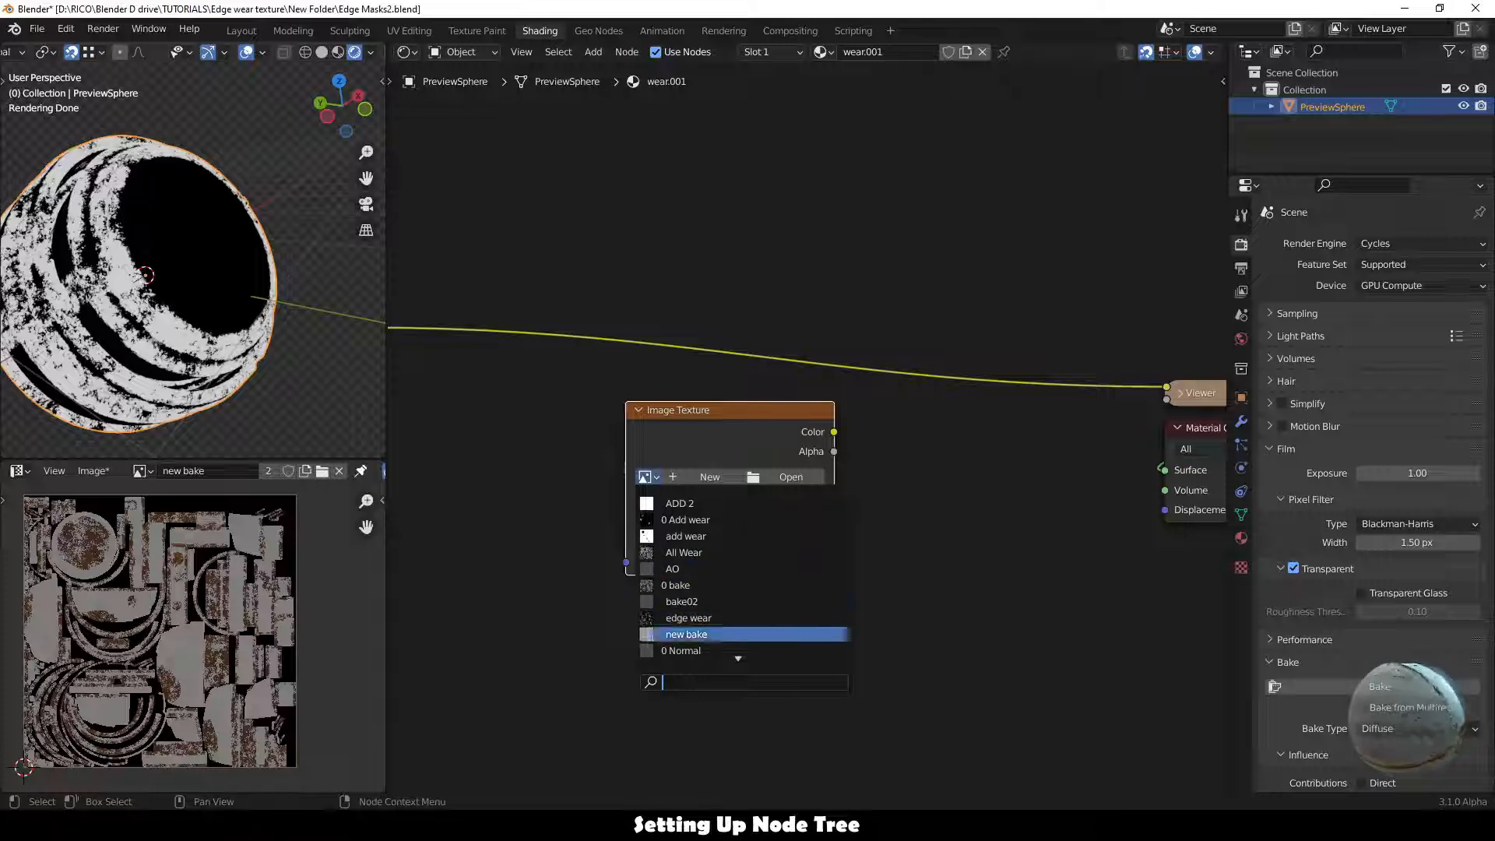
pyautogui.scroll(-2, 740, 638)
pyautogui.scroll(-5, 739, 650)
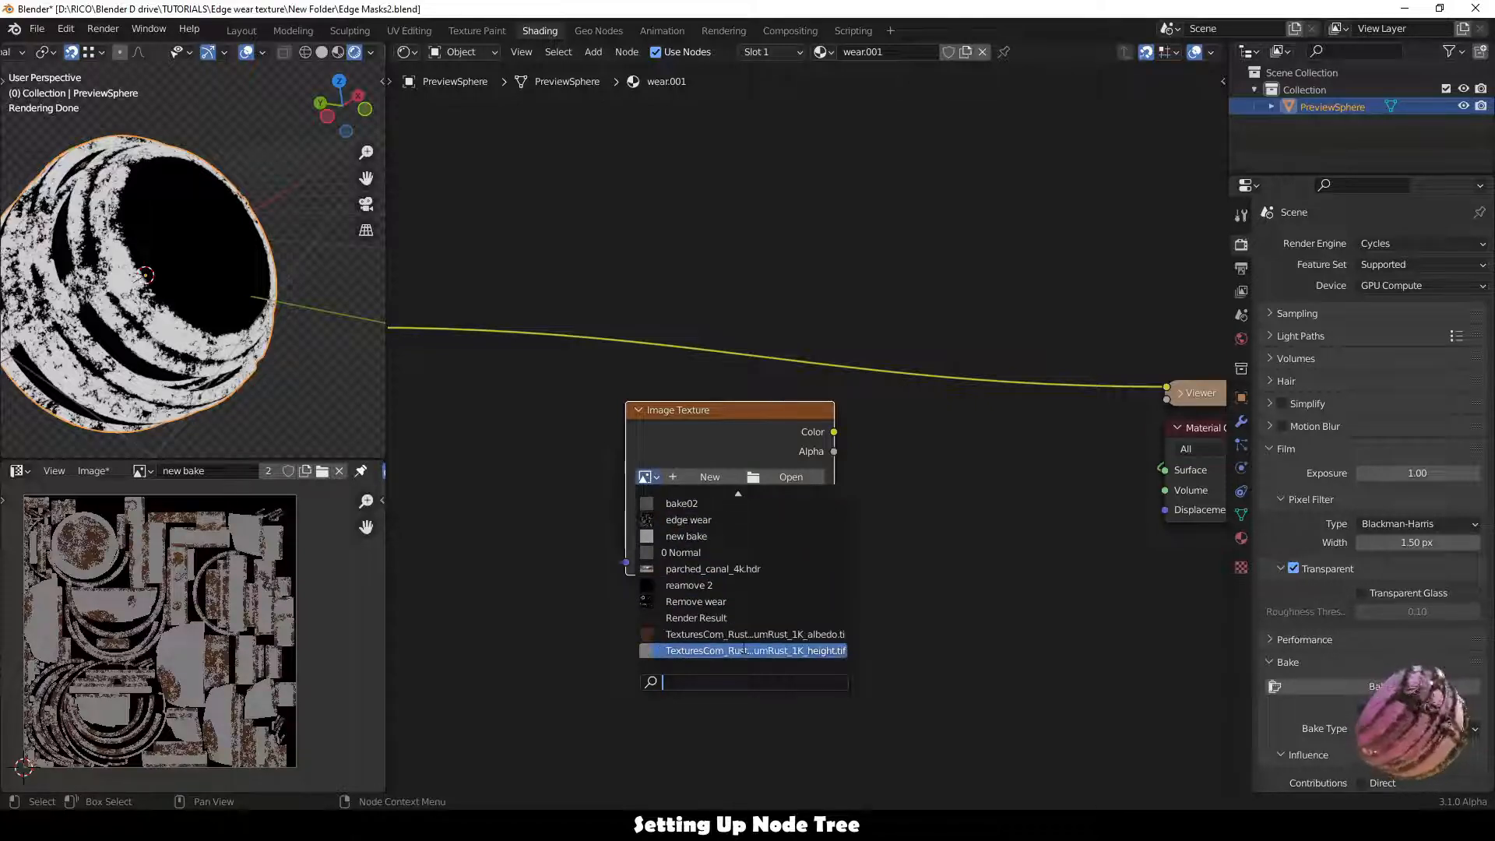
pyautogui.click(742, 650)
pyautogui.keyDown('ctrl'); pyautogui.keyDown('shift'); pyautogui.click(742, 407); pyautogui.keyUp('shift'); pyautogui.keyUp('ctrl')
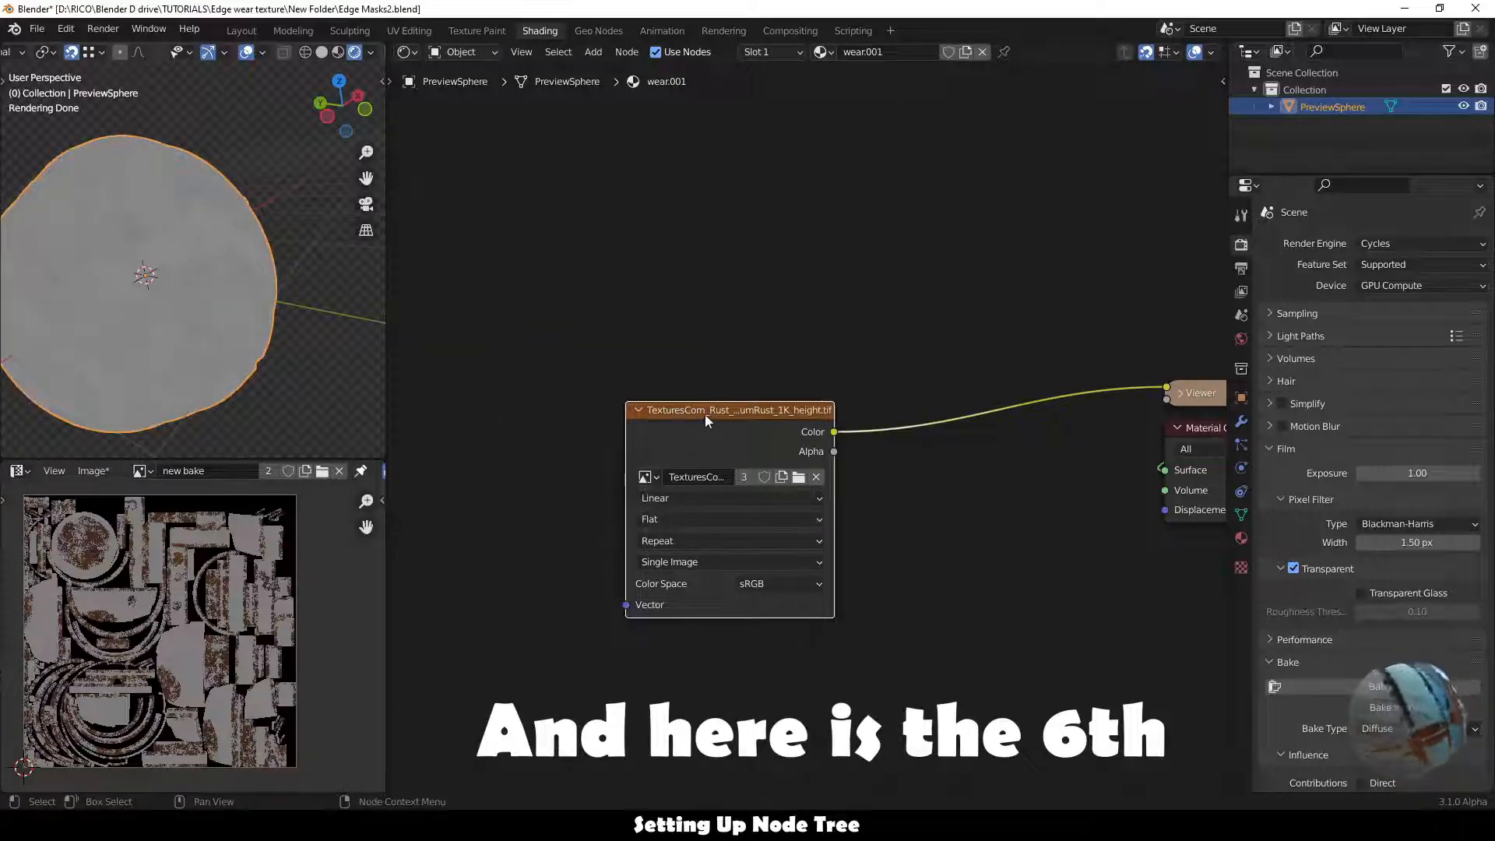
# Raise the height texture node, duplicate it below, assign the rust 1K_albedo.tif image to the copy, and preview the copy.
pyautogui.moveTo(708, 424); pyautogui.dragTo(704, 355)
pyautogui.hotkey('shift', 'd')
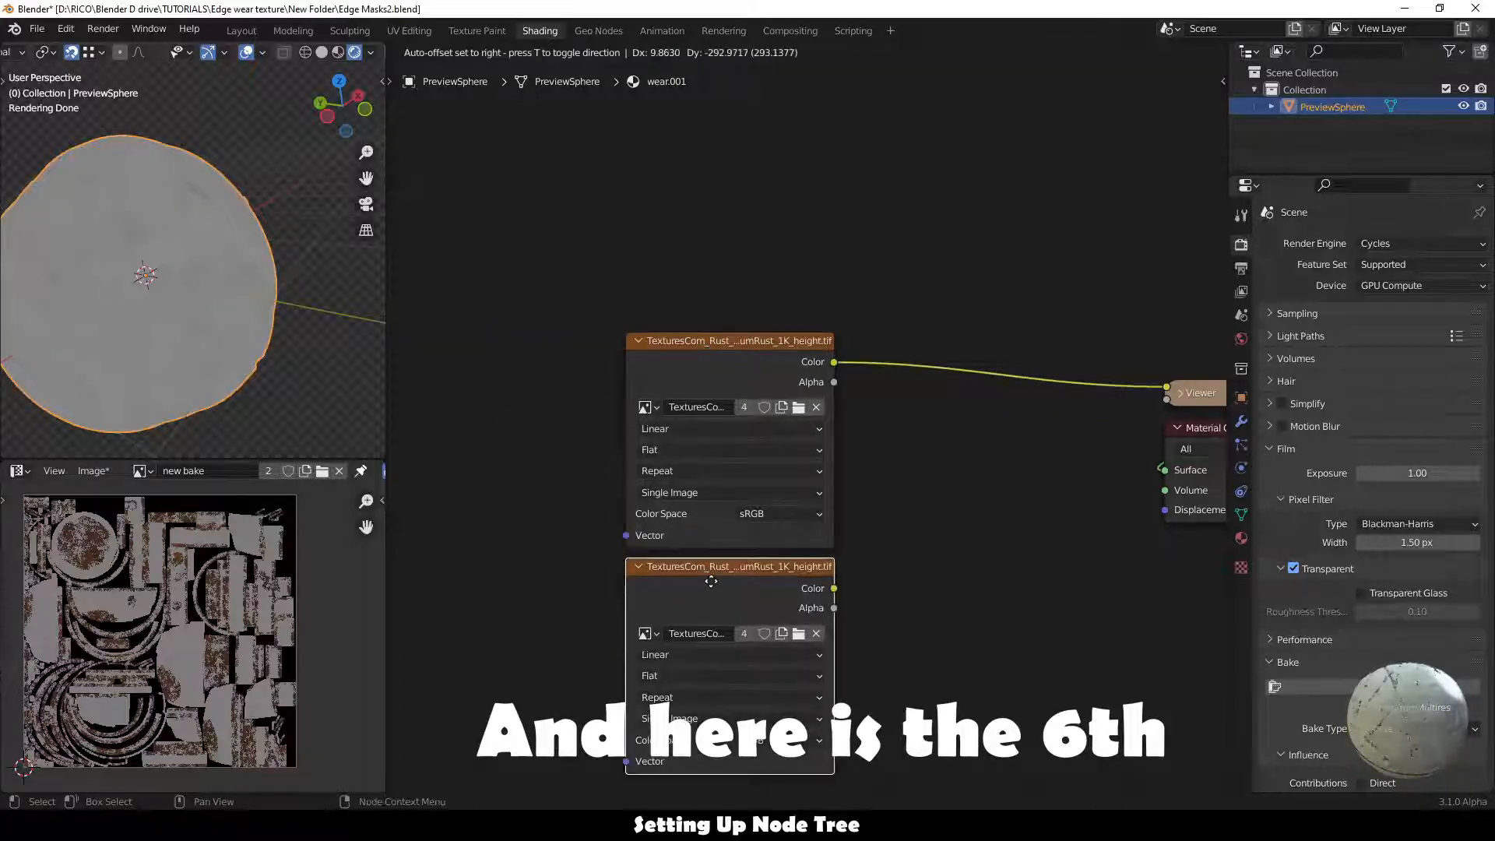
pyautogui.click(707, 564)
pyautogui.scroll(-1, 732, 668)
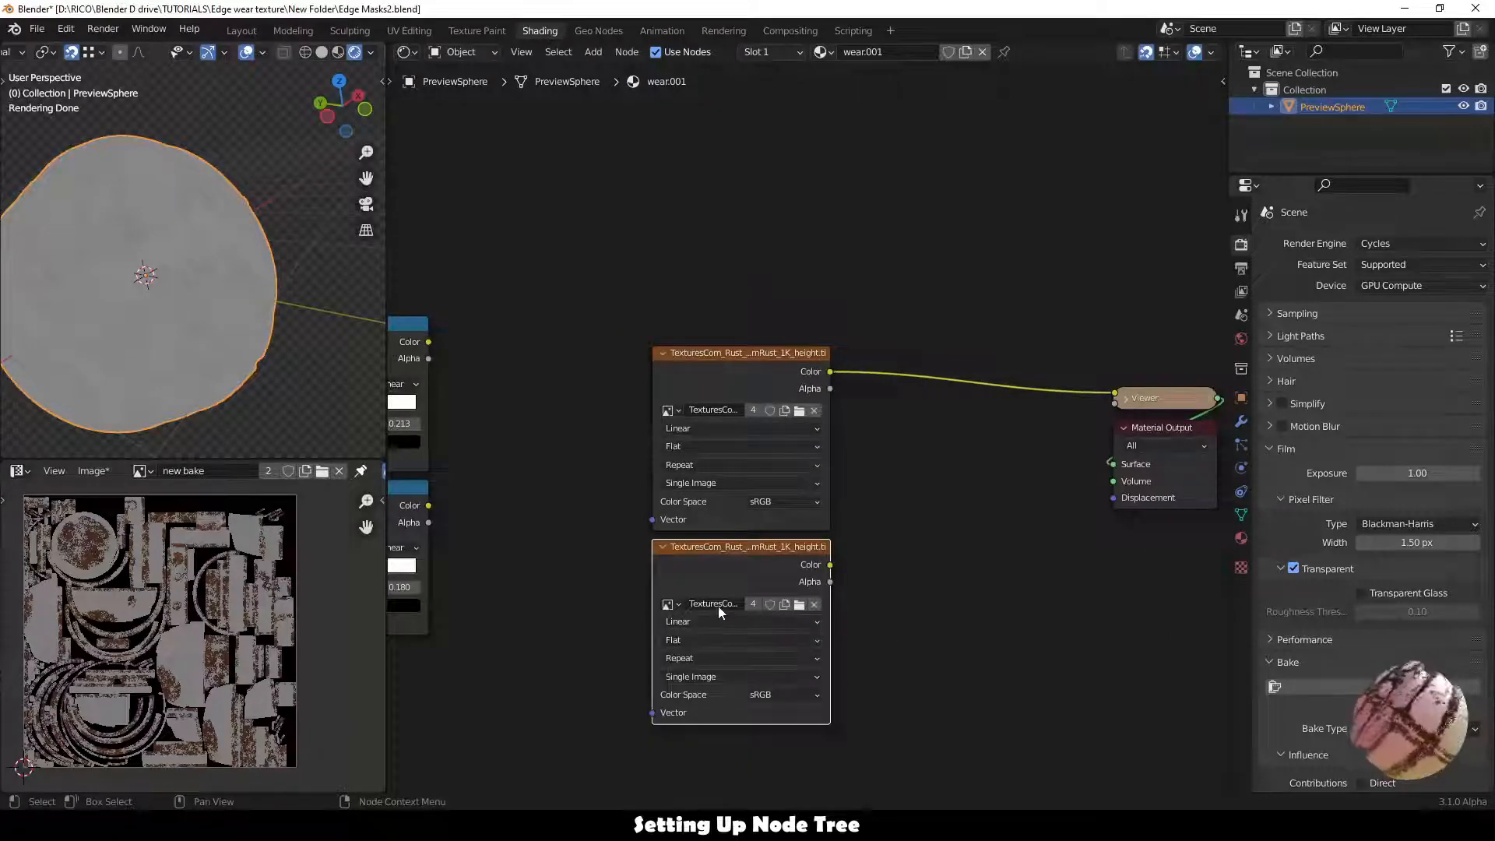
pyautogui.click(670, 604)
pyautogui.click(751, 739)
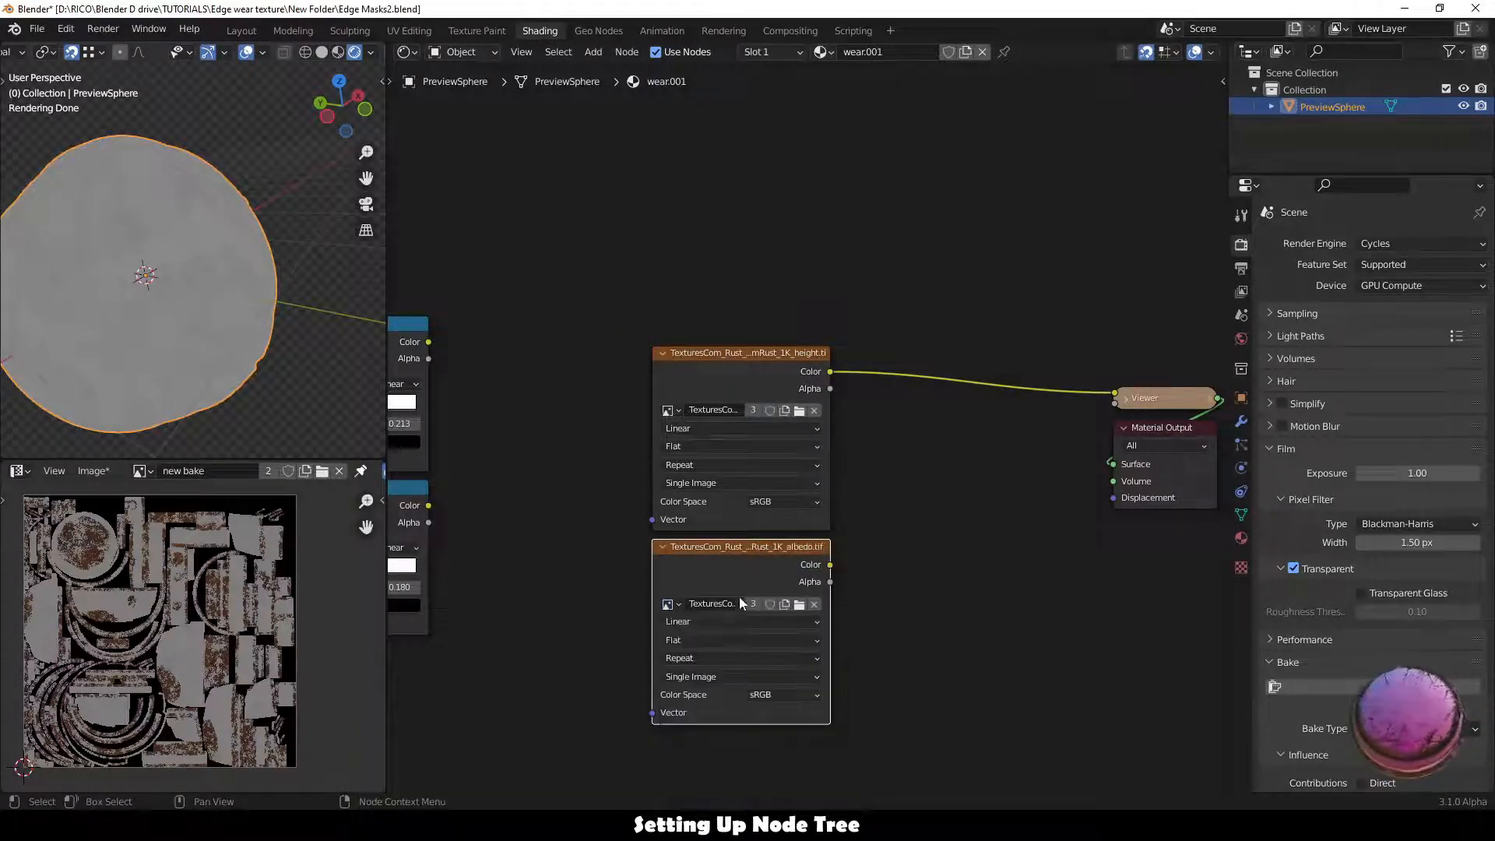
pyautogui.keyDown('ctrl'); pyautogui.keyDown('shift'); pyautogui.click(736, 551); pyautogui.keyUp('shift'); pyautogui.keyUp('ctrl')
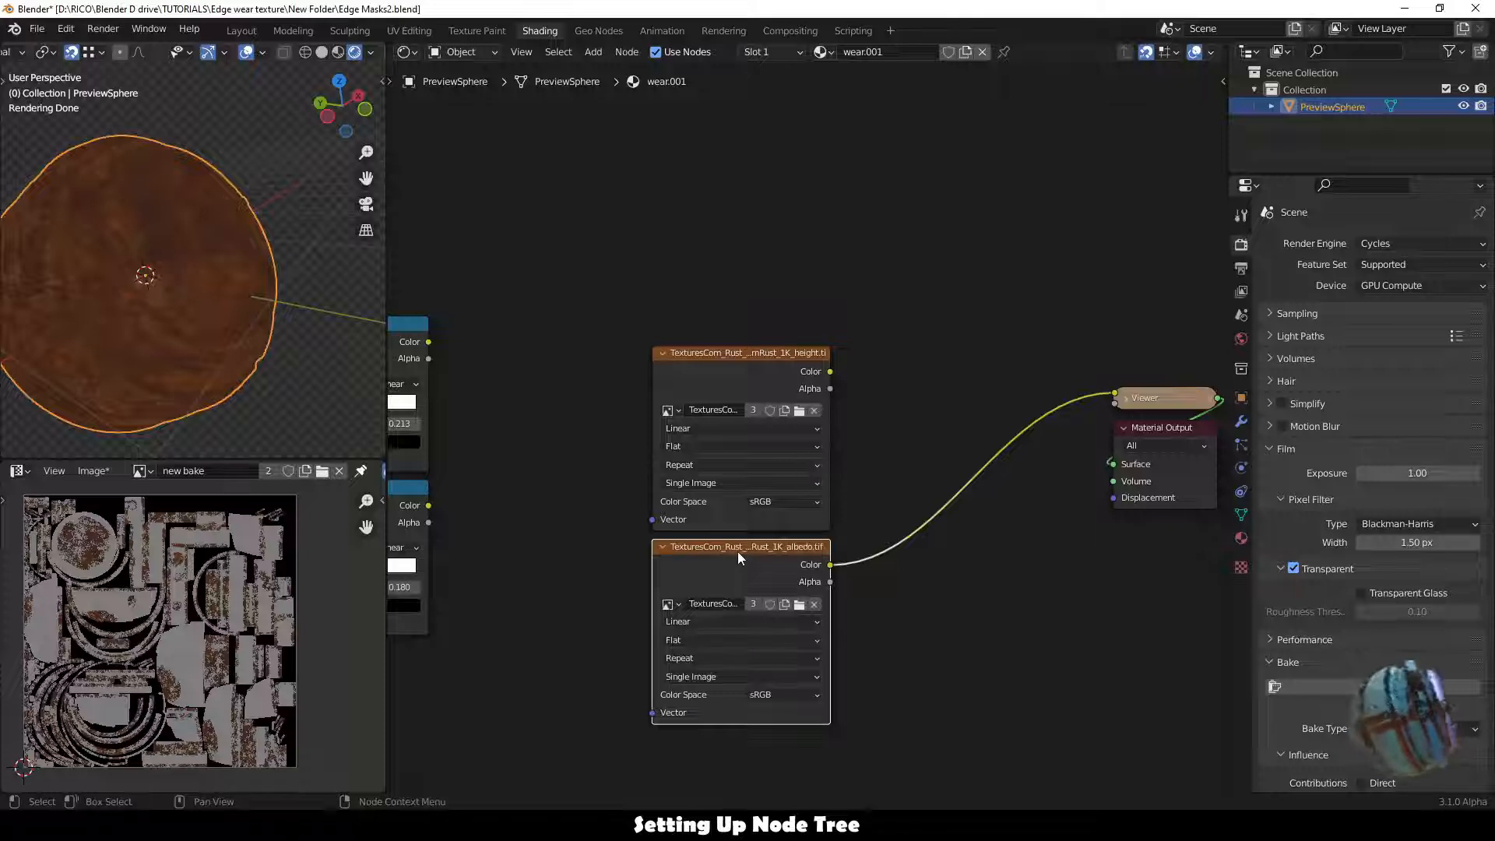
# Move the Viewer and Material Output farther from the image textures and lower the albedo texture node to leave a gap.
pyautogui.moveTo(938, 574); pyautogui.dragTo(808, 604, button='middle')
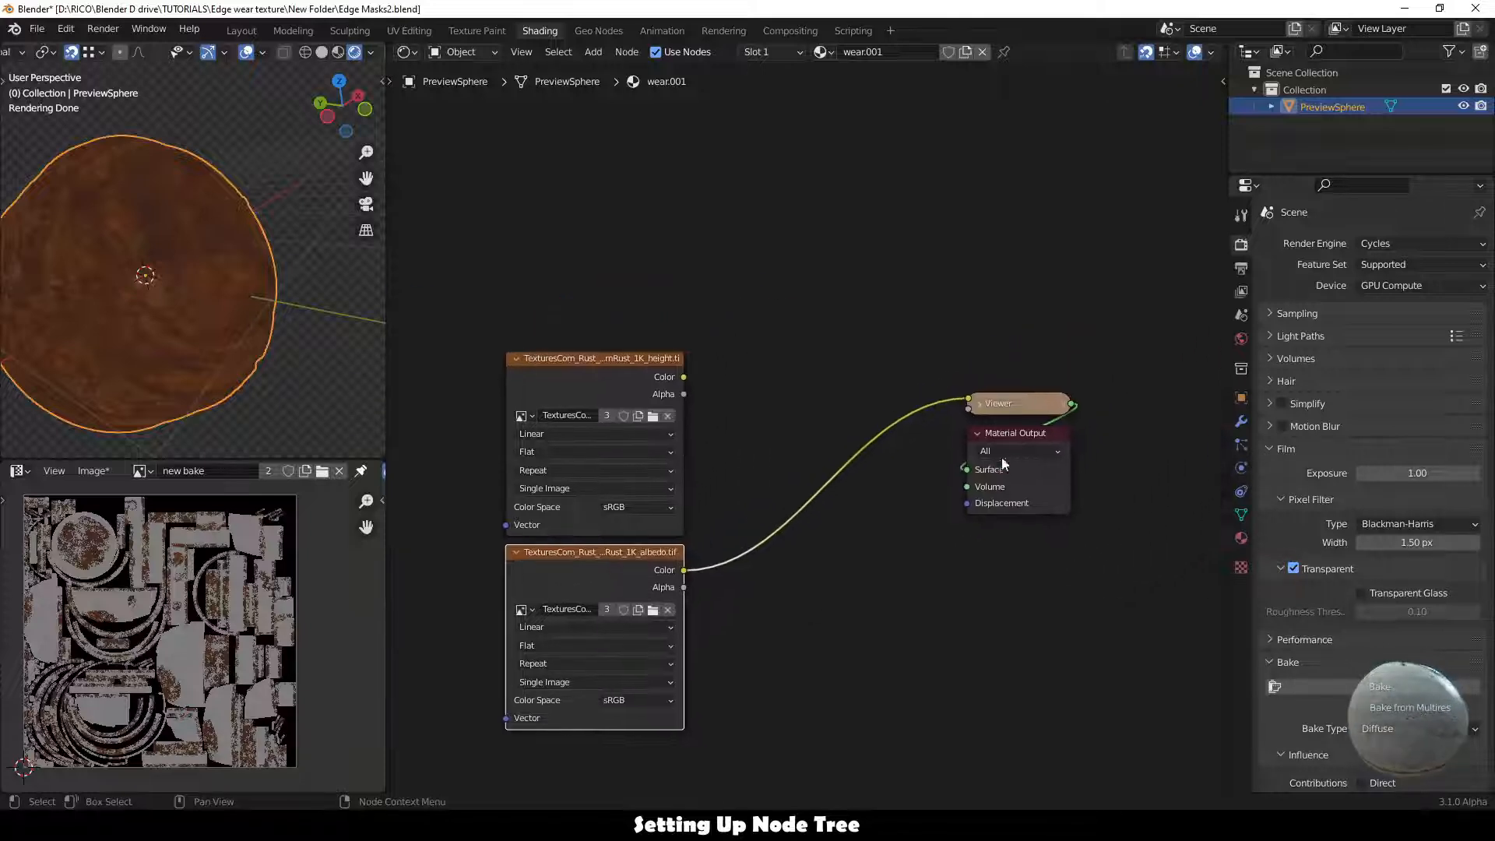
pyautogui.moveTo(910, 345); pyautogui.dragTo(1181, 690)
pyautogui.moveTo(1022, 439); pyautogui.dragTo(1096, 454)
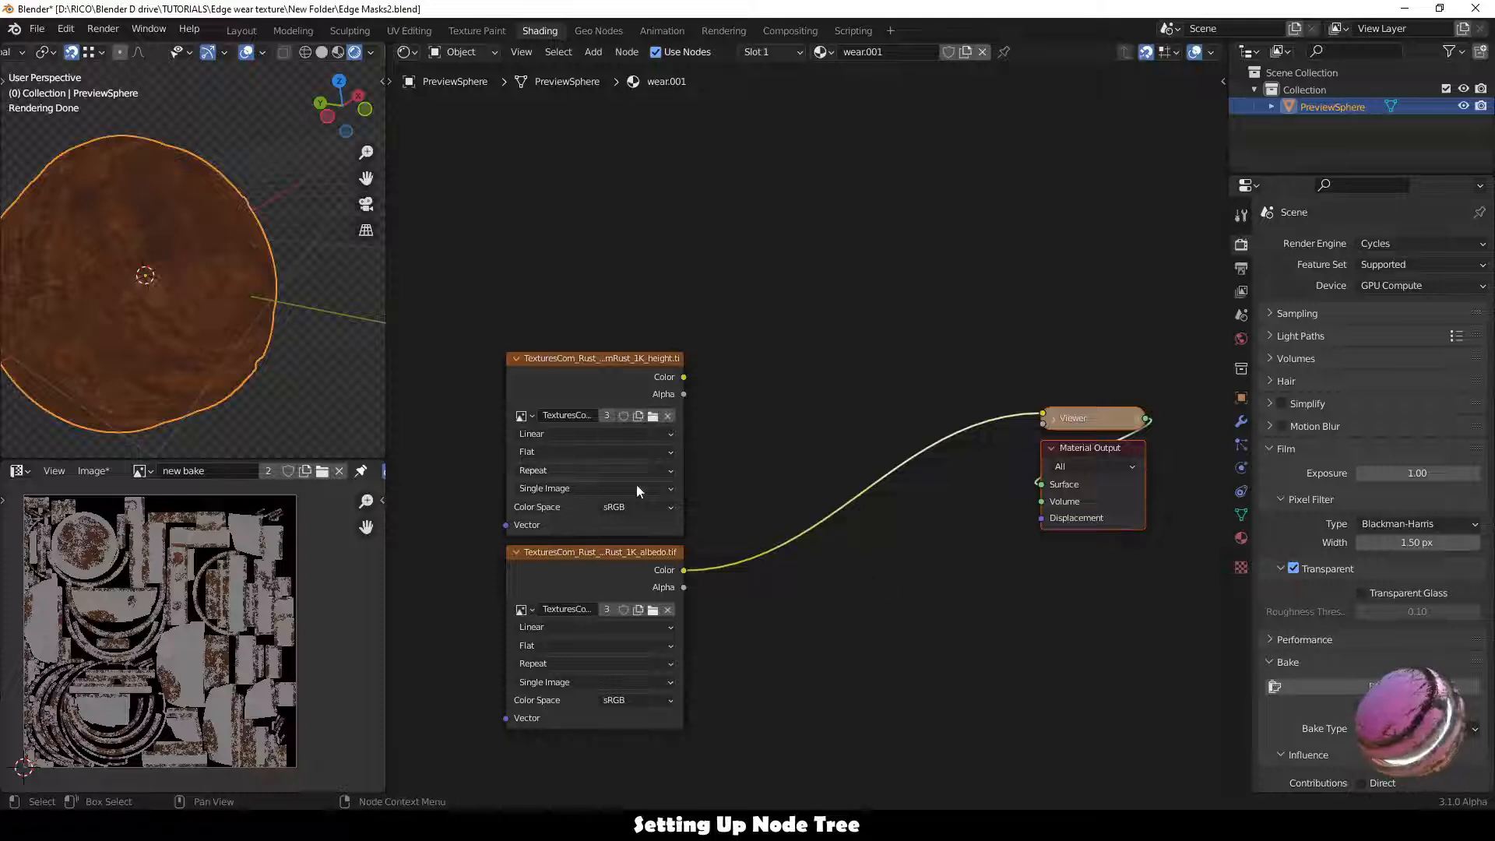
pyautogui.moveTo(625, 553); pyautogui.dragTo(624, 657)
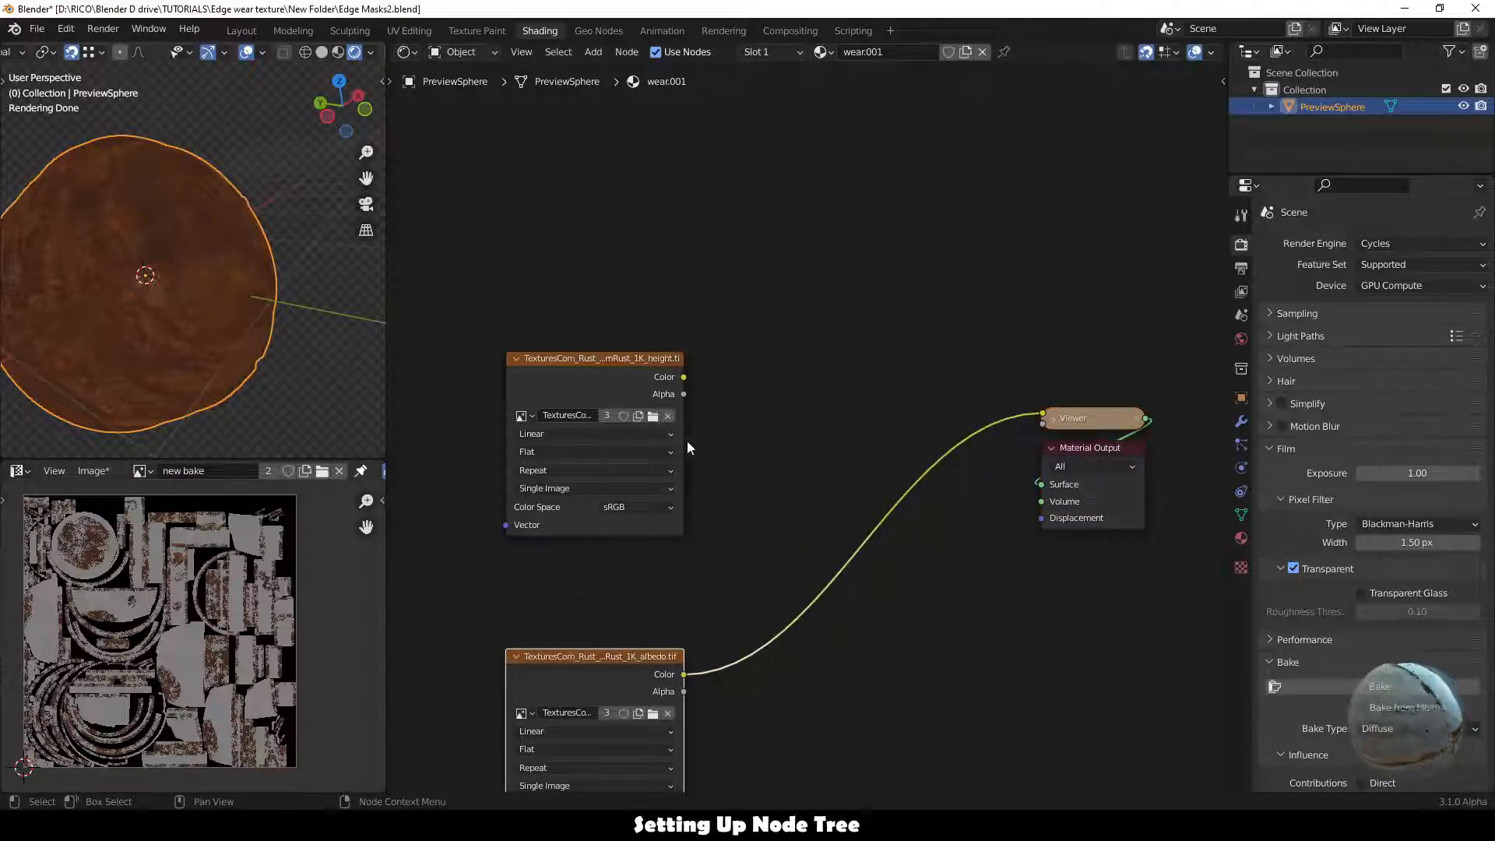
pyautogui.hotkey('shift', 'a')
pyautogui.click(730, 391)
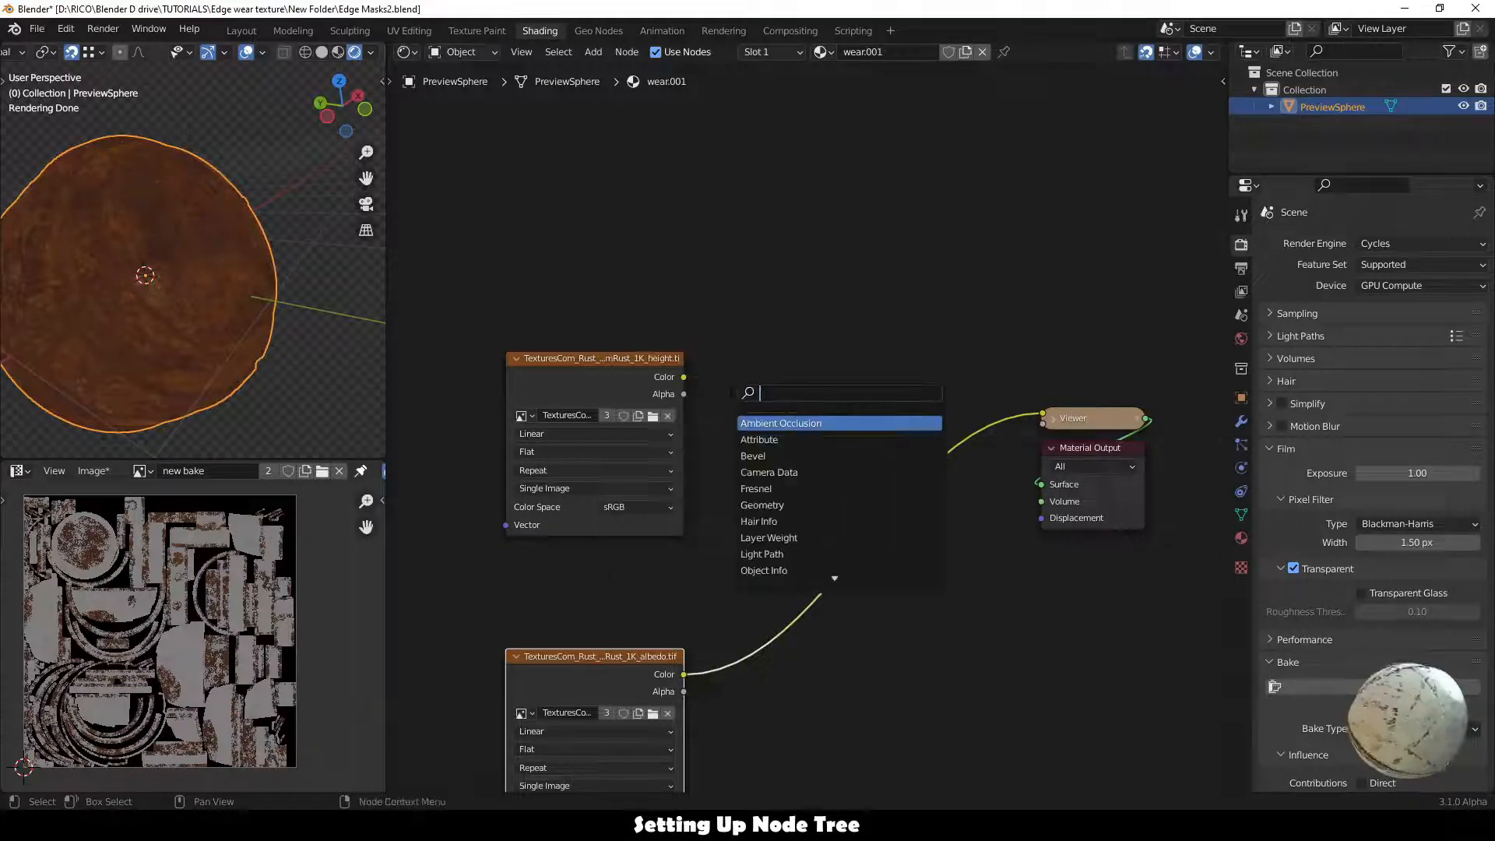
pyautogui.press('Escape')
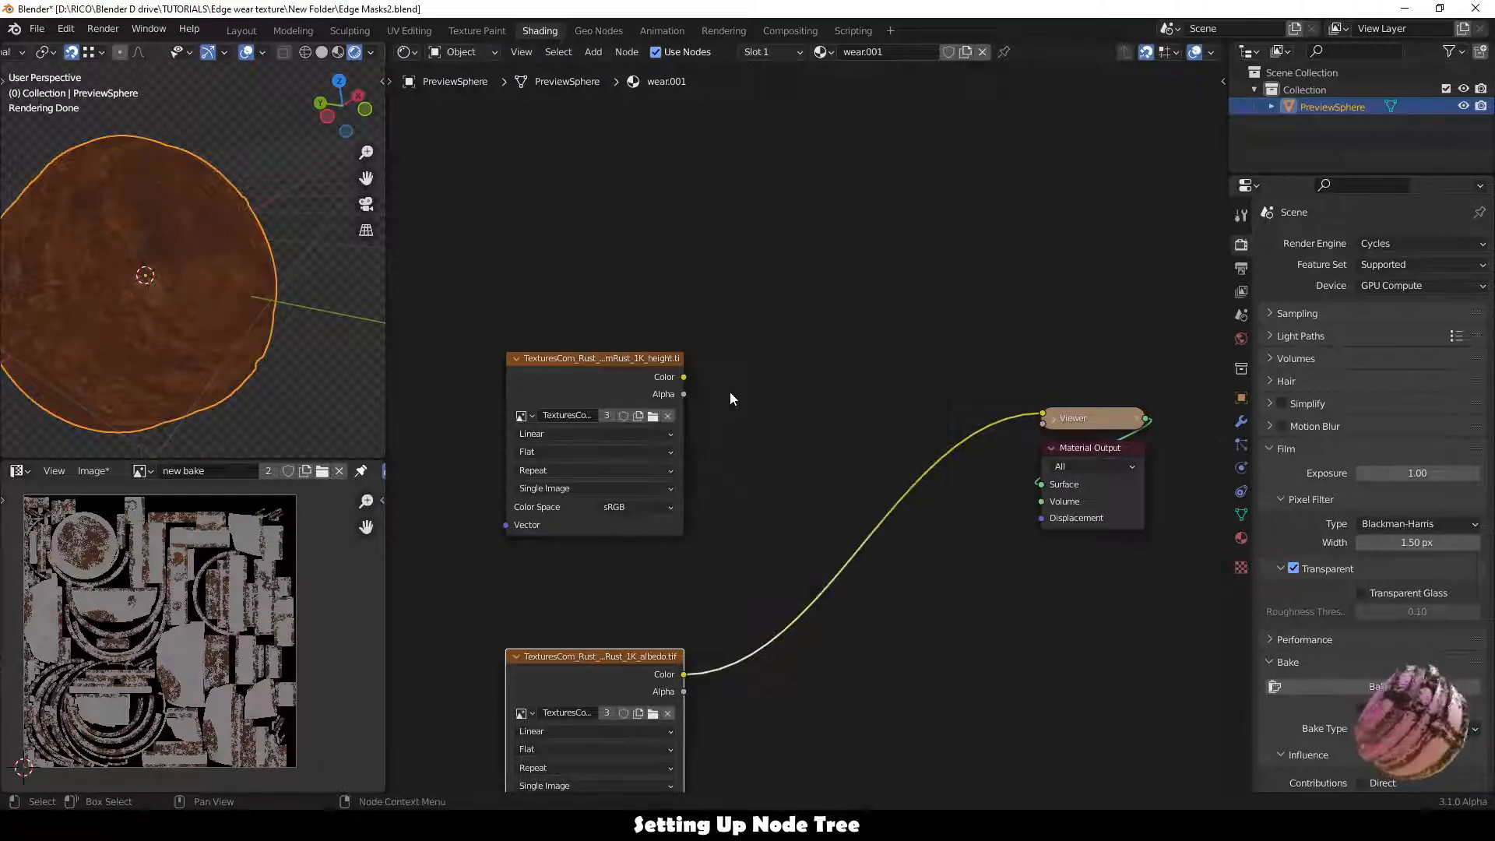
# Add a Diffuse BSDF beside the height texture and connect the texture's Color to the shader's Color.
pyautogui.hotkey('shift', 'a')
pyautogui.moveTo(739, 509)
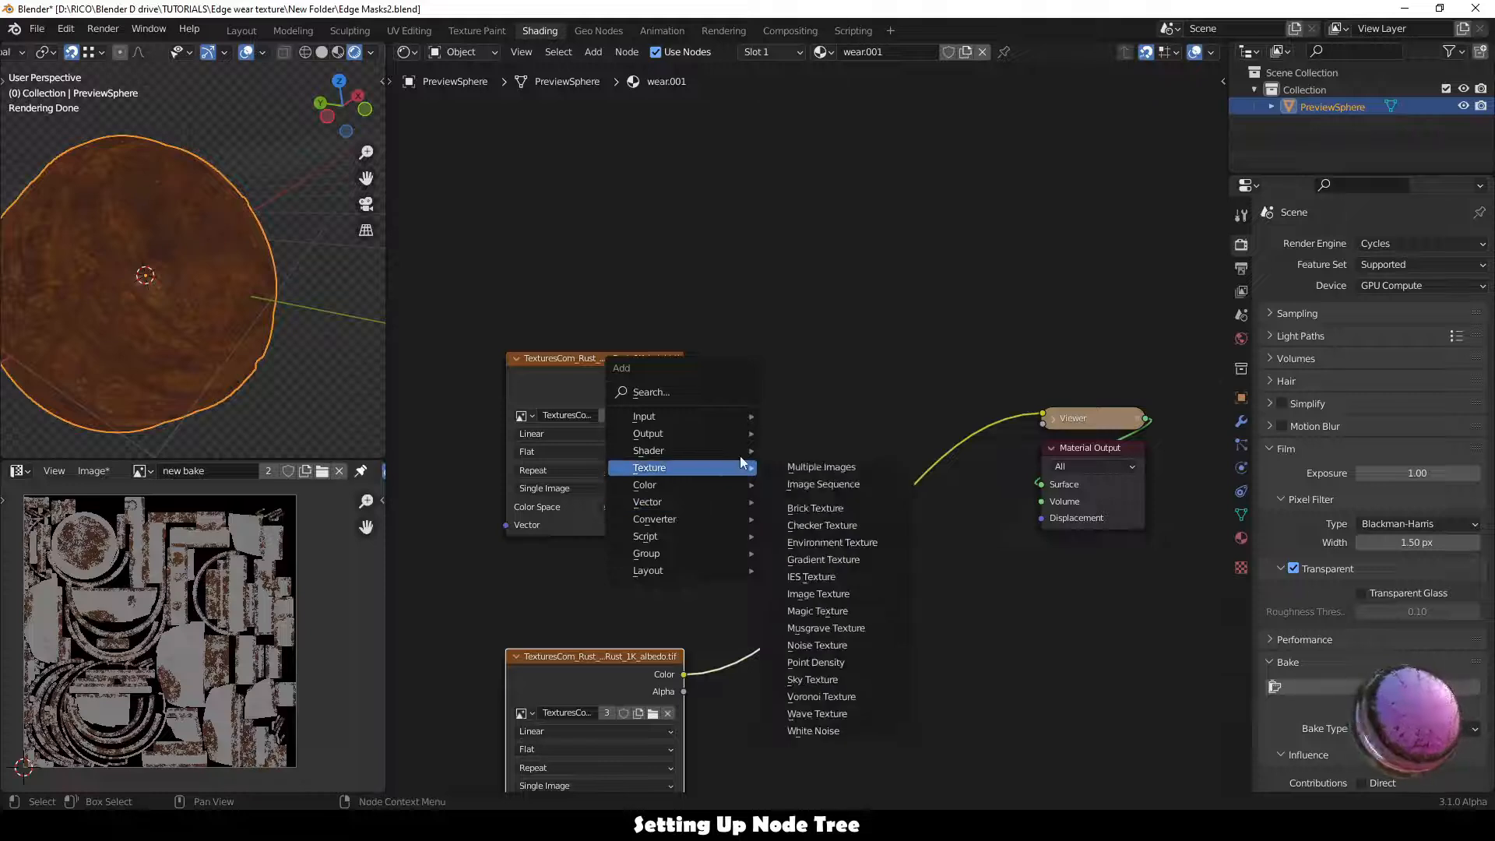
pyautogui.moveTo(736, 451)
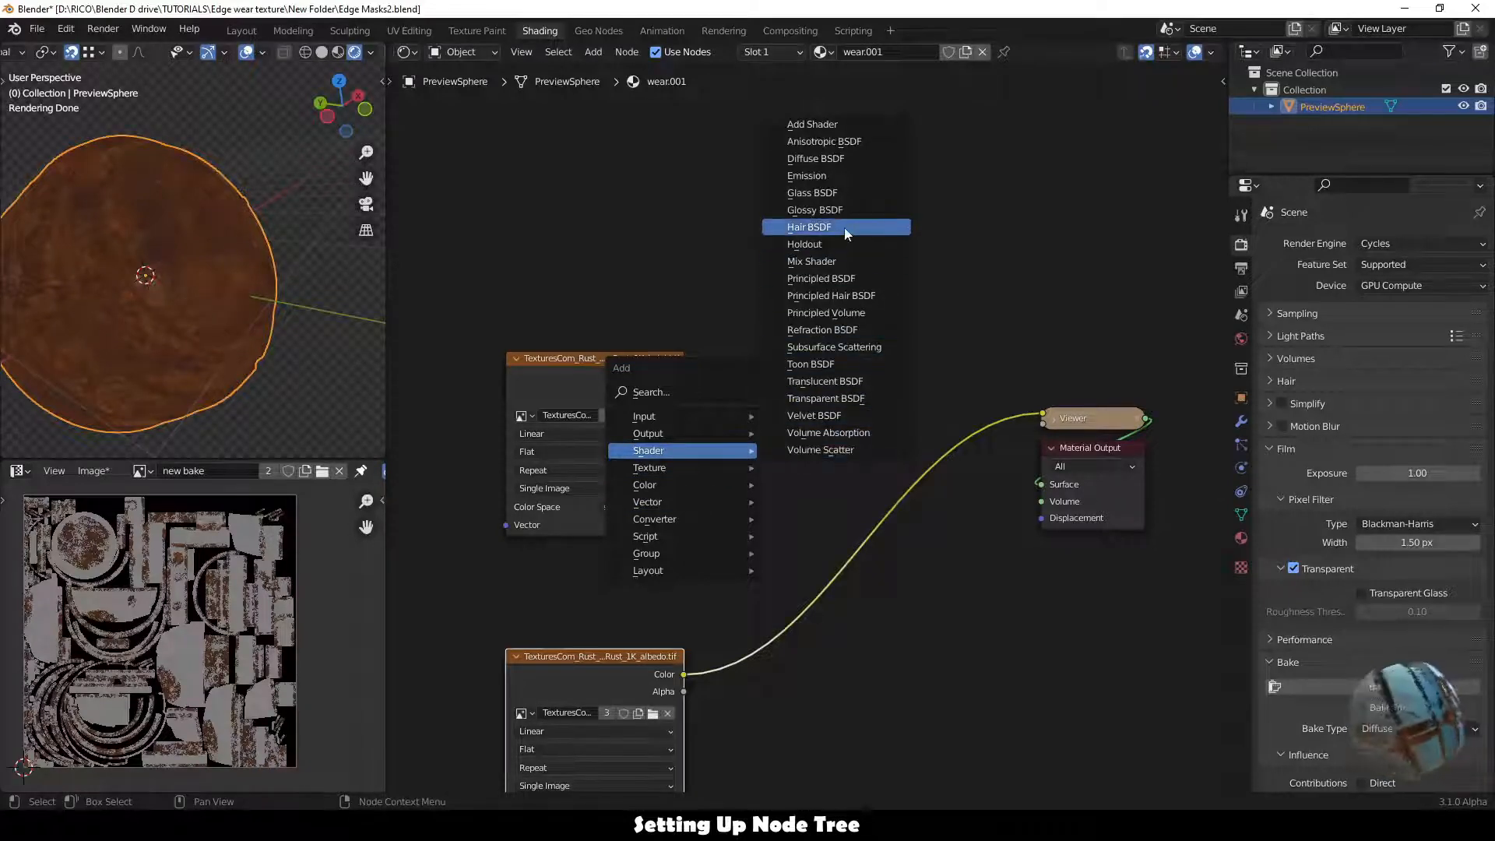
pyautogui.click(847, 159)
pyautogui.click(762, 364)
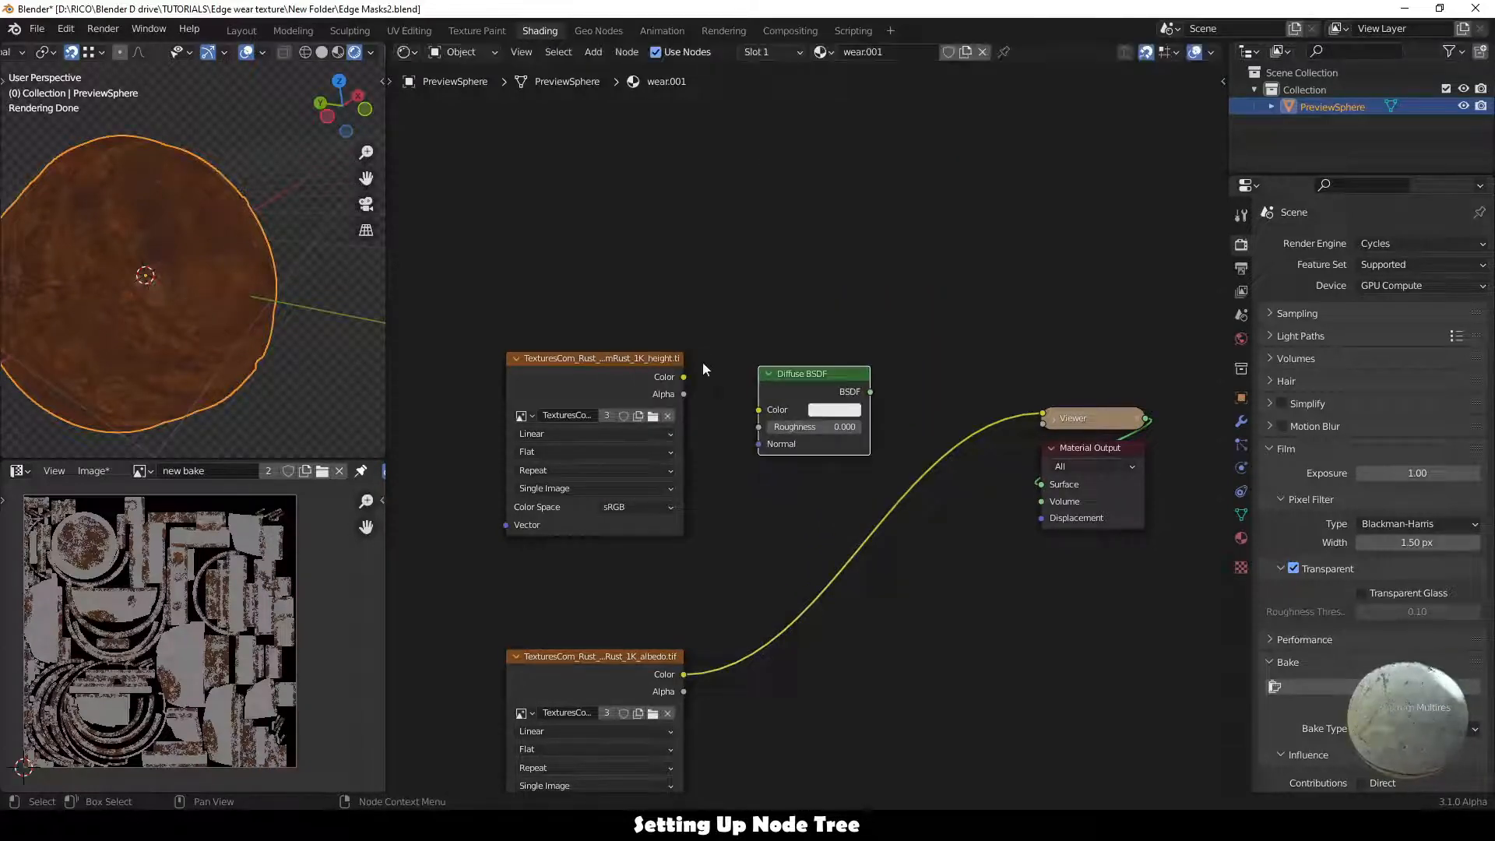
pyautogui.moveTo(685, 379); pyautogui.dragTo(759, 409)
# Duplicate the Diffuse BSDF onto the link between the albedo texture and the Viewer, and align both shaders beside their textures.
pyautogui.click(783, 381)
pyautogui.hotkey('shift', 'd')
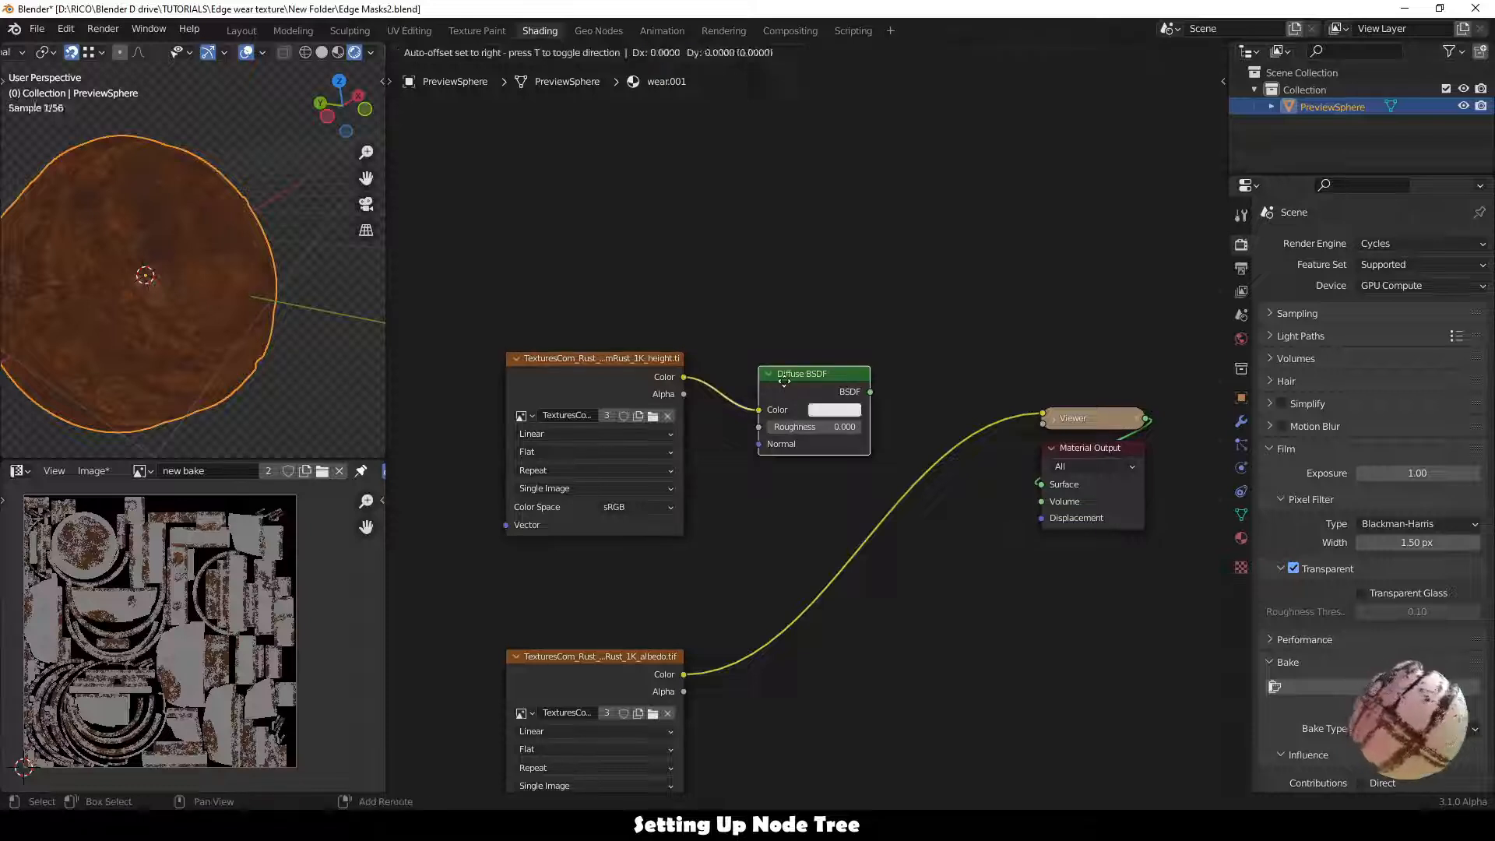
pyautogui.click(786, 549)
pyautogui.moveTo(800, 534); pyautogui.dragTo(802, 577)
pyautogui.moveTo(610, 358); pyautogui.dragTo(611, 298)
pyautogui.moveTo(769, 372); pyautogui.dragTo(741, 380)
pyautogui.click(740, 388)
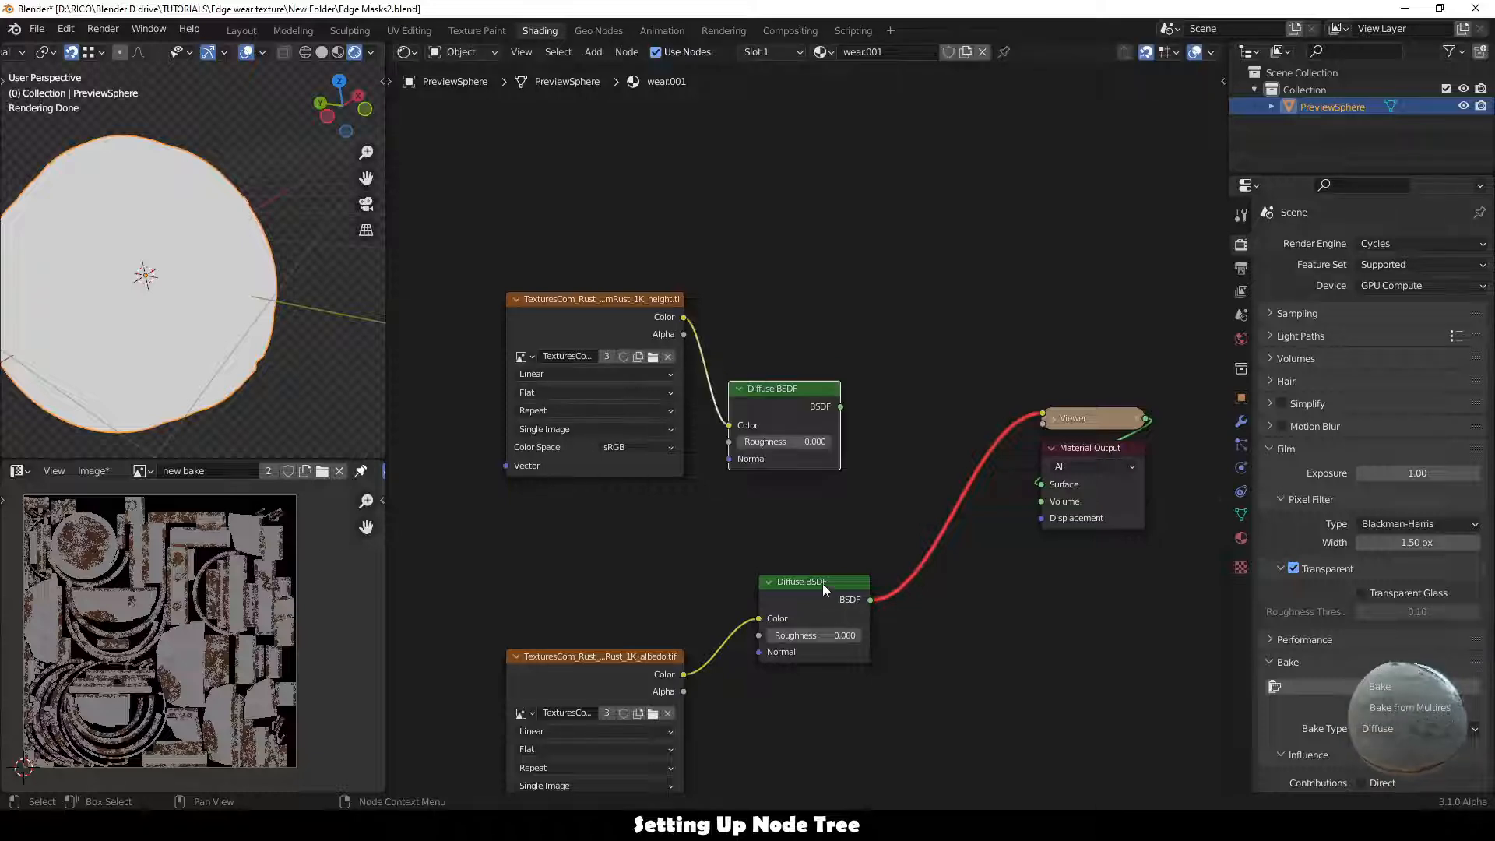
pyautogui.moveTo(822, 583); pyautogui.dragTo(793, 584)
# Insert a Mix Shader before the Viewer, with the height texture's Diffuse BSDF in the first Shader input and the albedo's in the second.
pyautogui.click(811, 522)
pyautogui.hotkey('shift', 'a')
pyautogui.write('s')
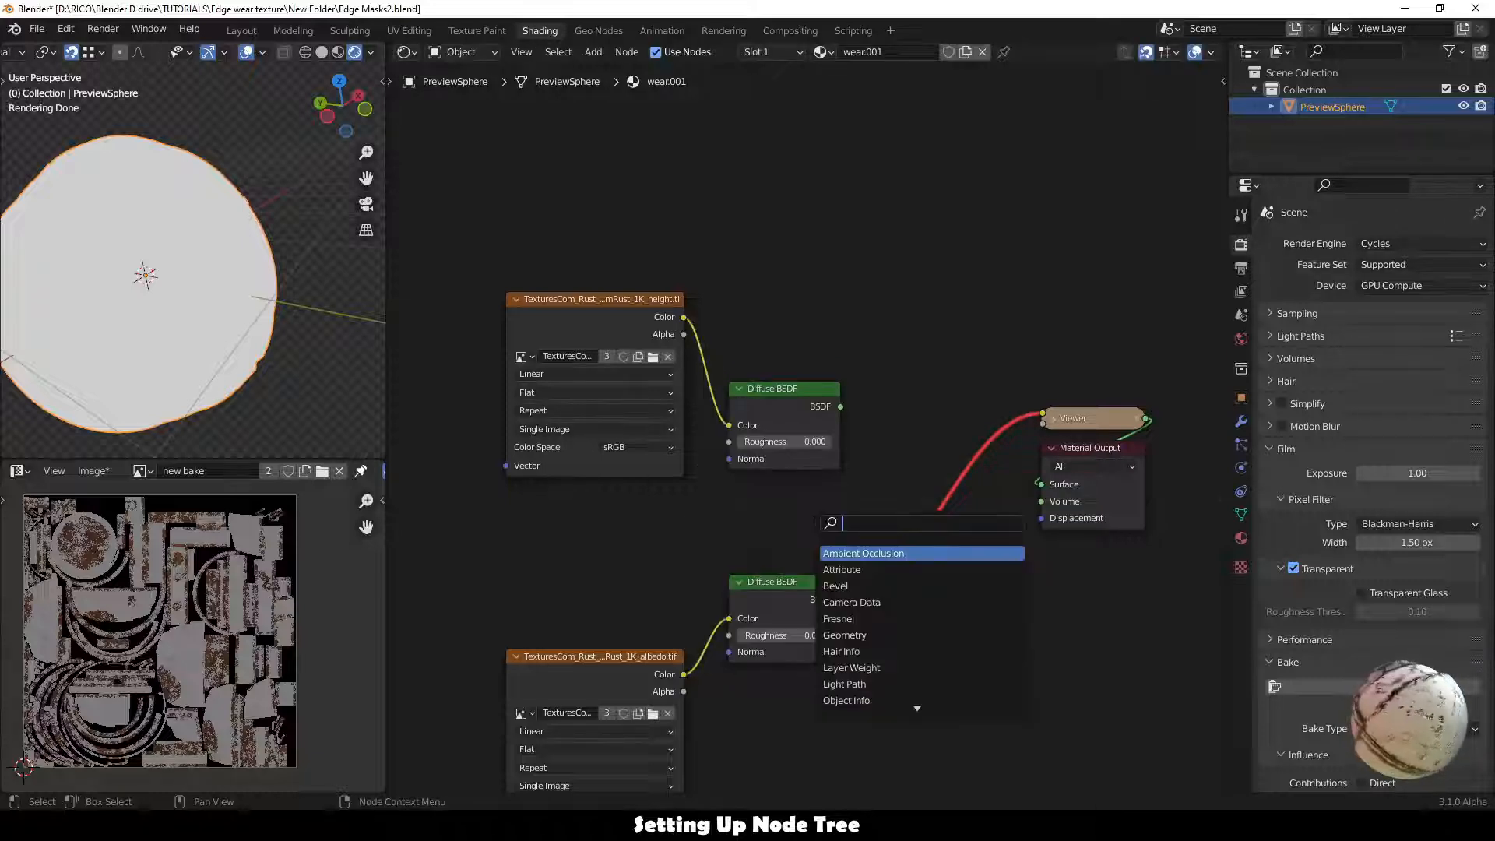
pyautogui.write('mix')
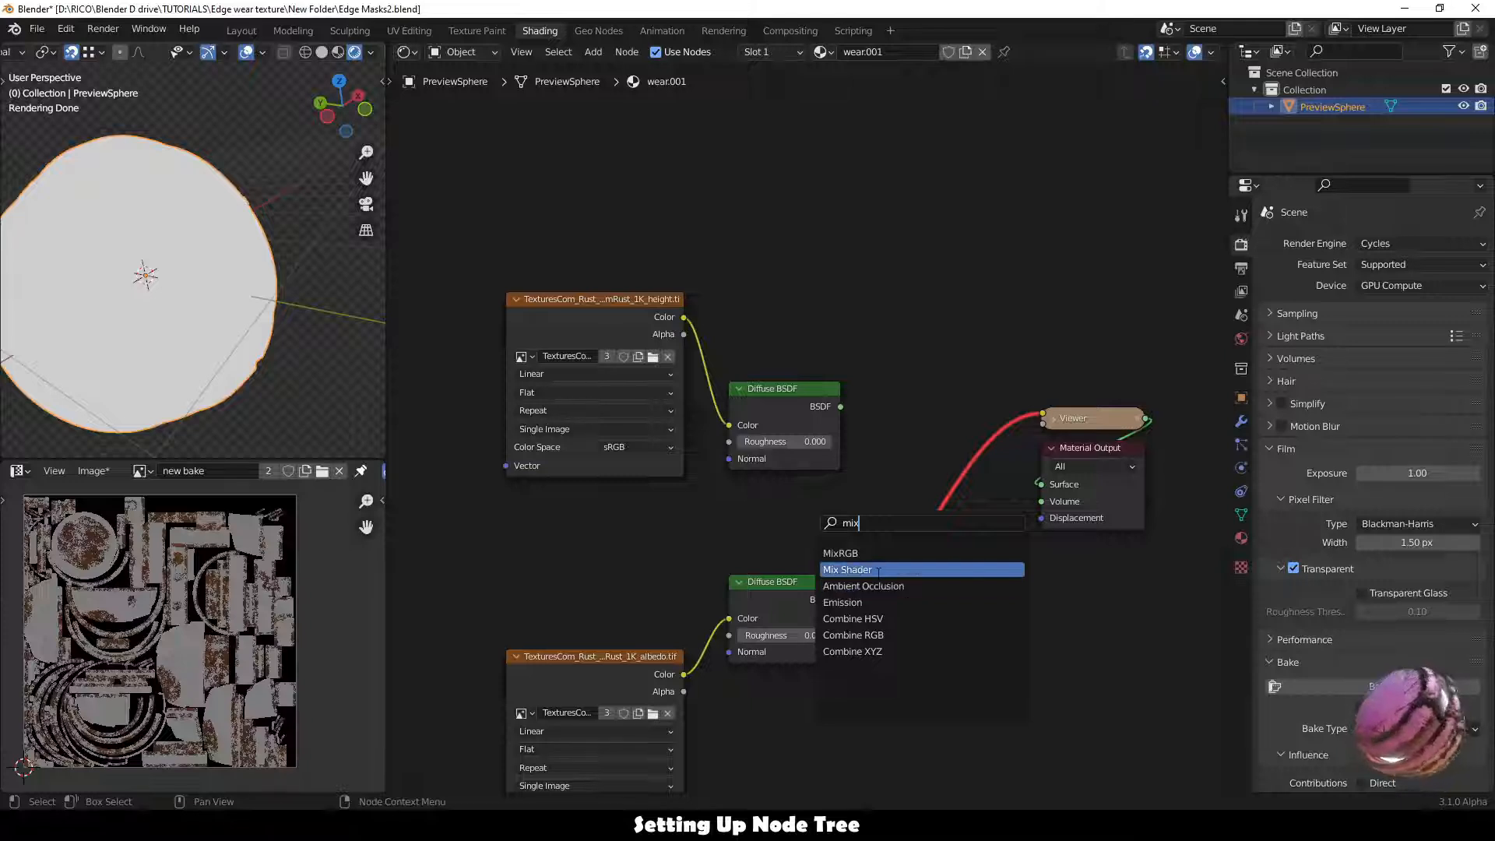
pyautogui.click(926, 569)
pyautogui.click(945, 508)
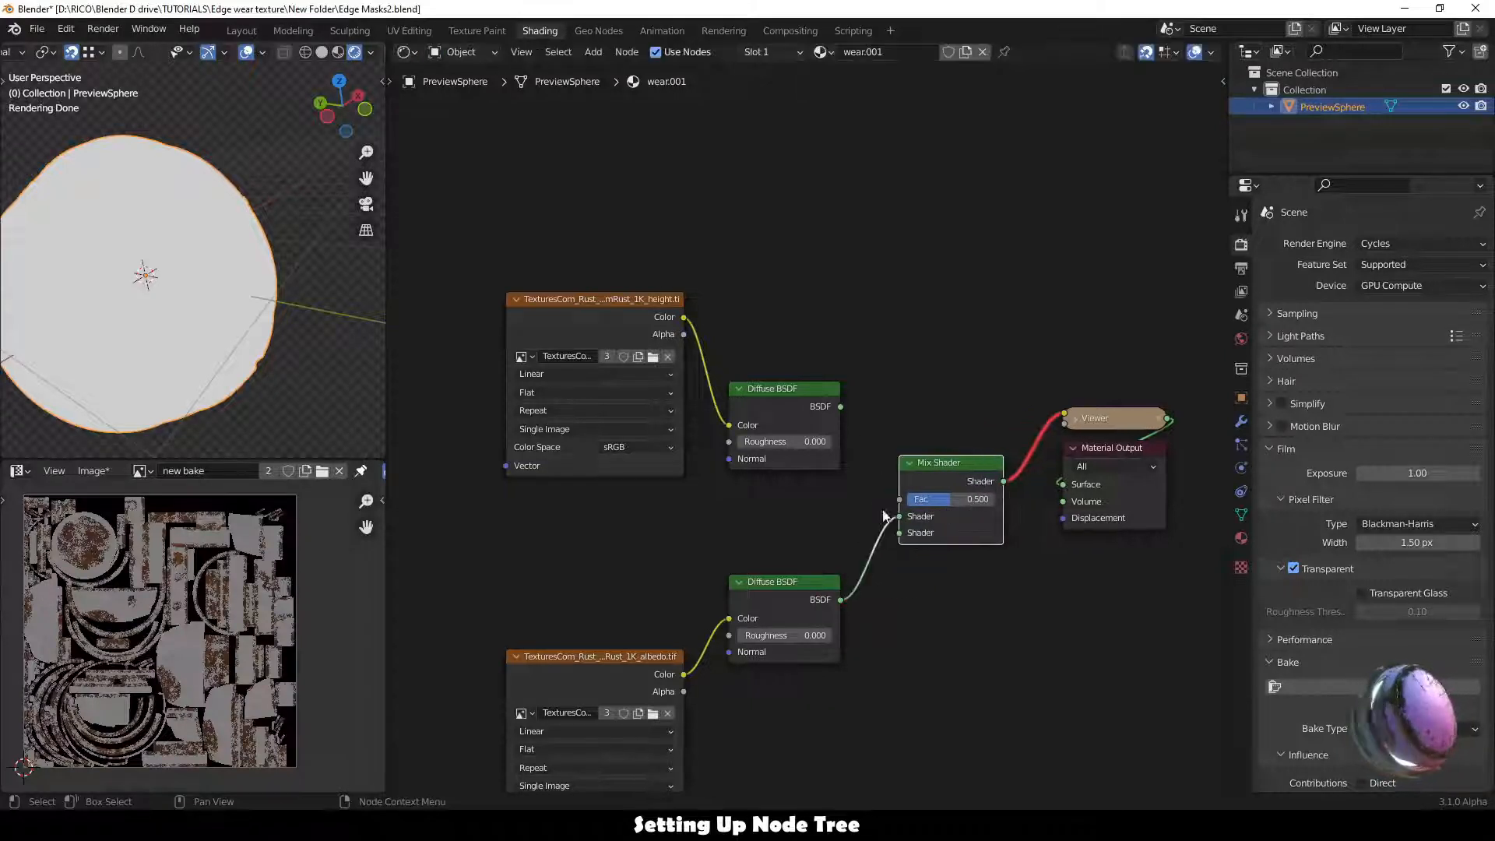
pyautogui.moveTo(899, 517); pyautogui.dragTo(897, 534)
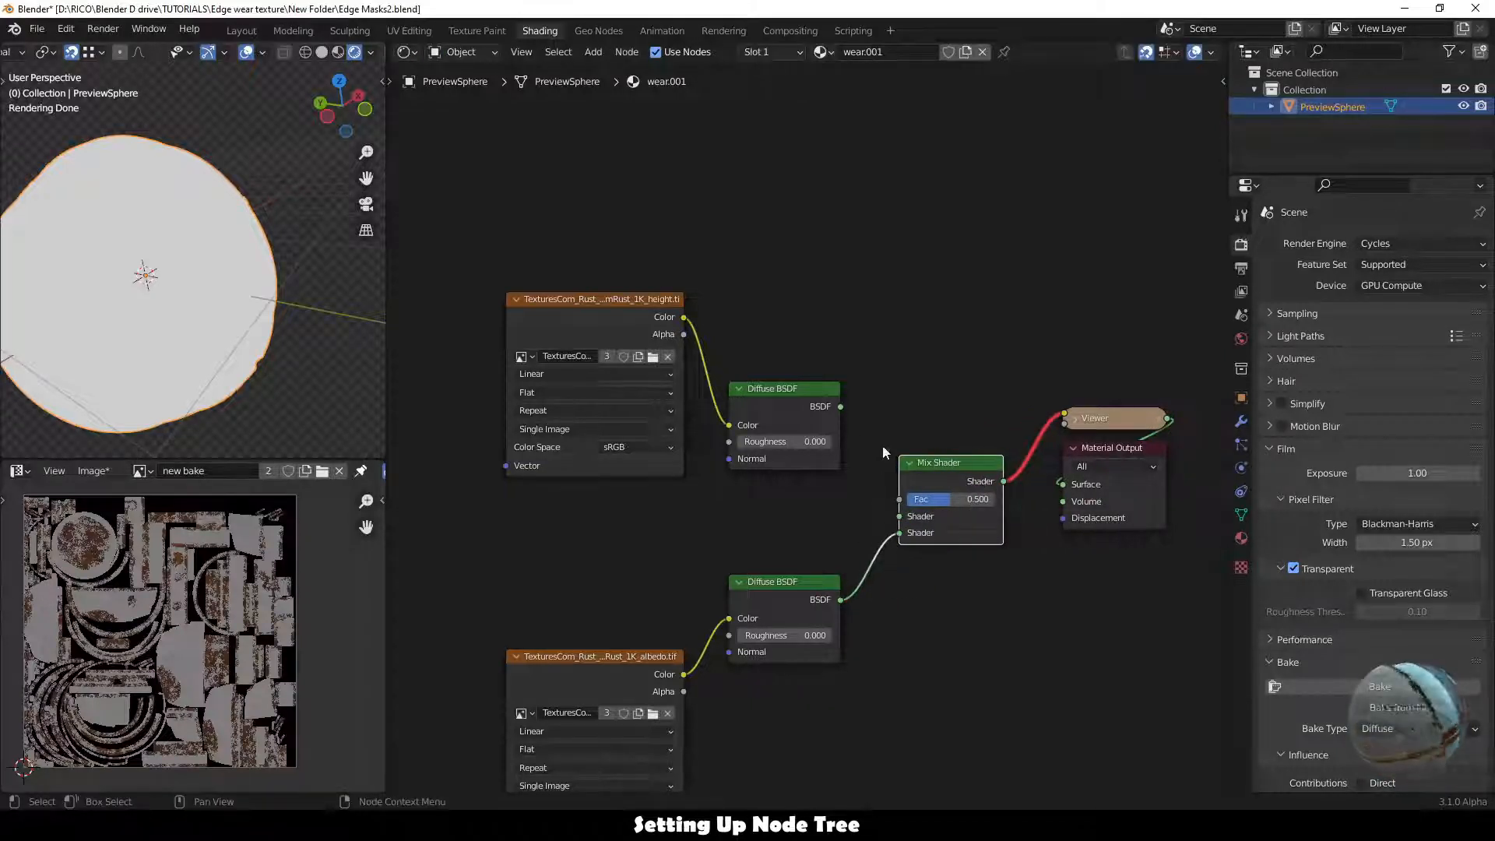
pyautogui.moveTo(841, 406); pyautogui.dragTo(899, 516)
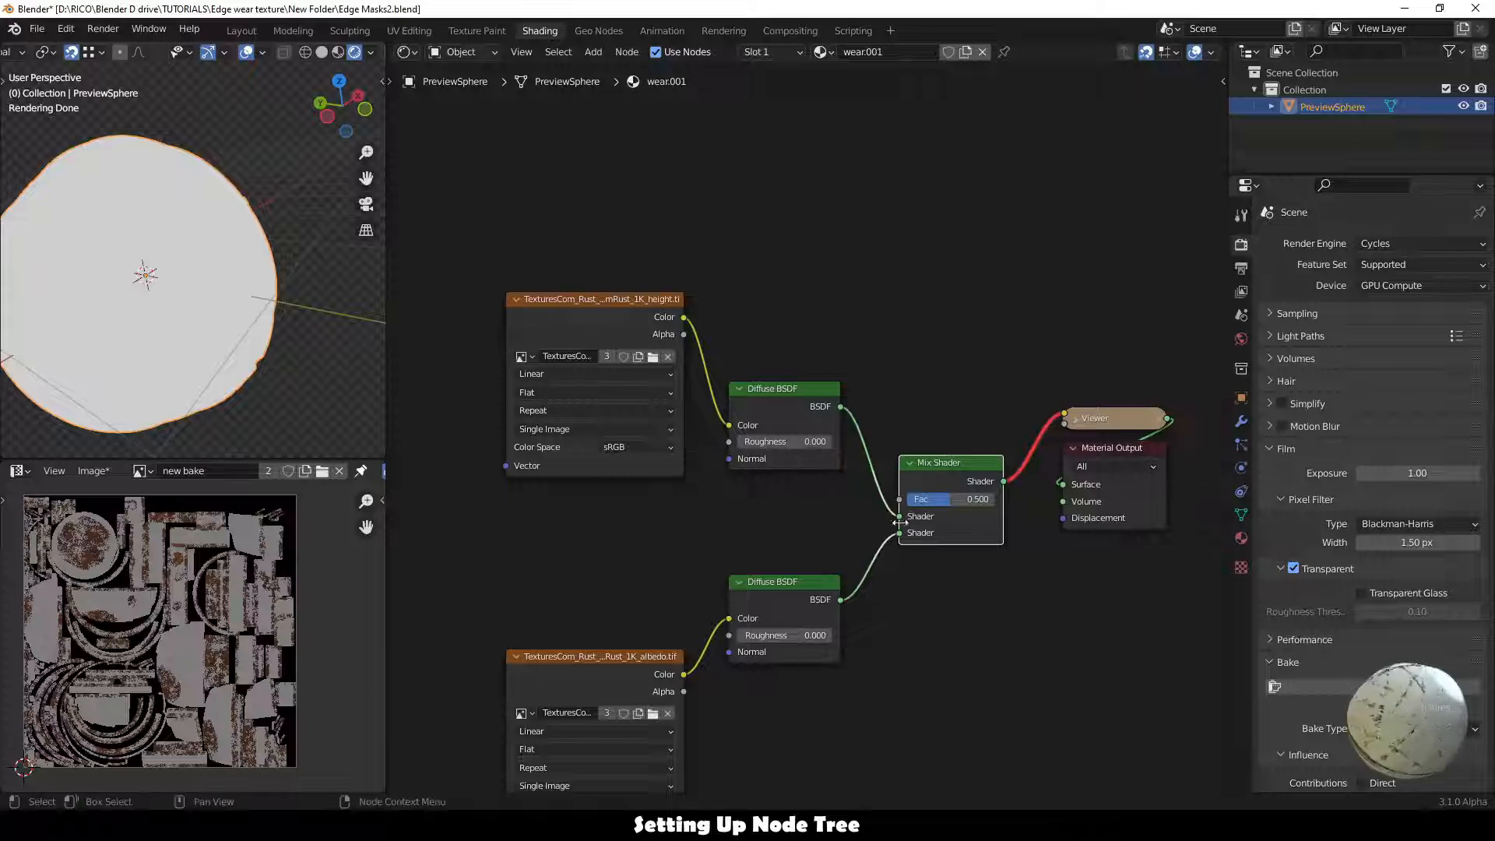
# Raise the Mix Shader, connect the upper ColorRamp's Color to its Fac, and link its output to the Material Output's Surface.
pyautogui.moveTo(949, 461); pyautogui.dragTo(947, 385)
pyautogui.scroll(-4, 692, 514)
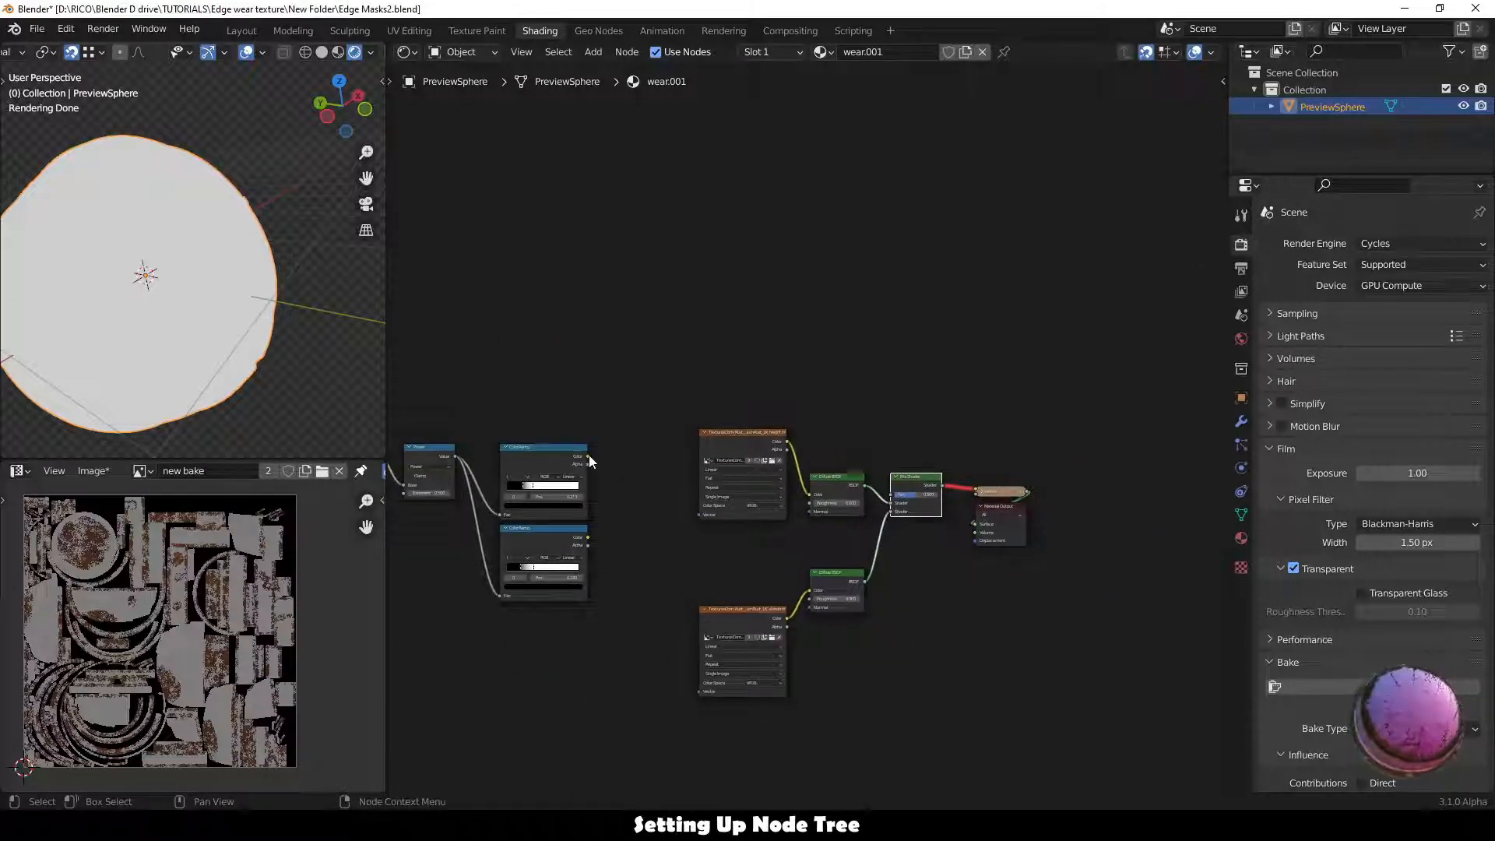
pyautogui.moveTo(588, 457); pyautogui.dragTo(975, 523)
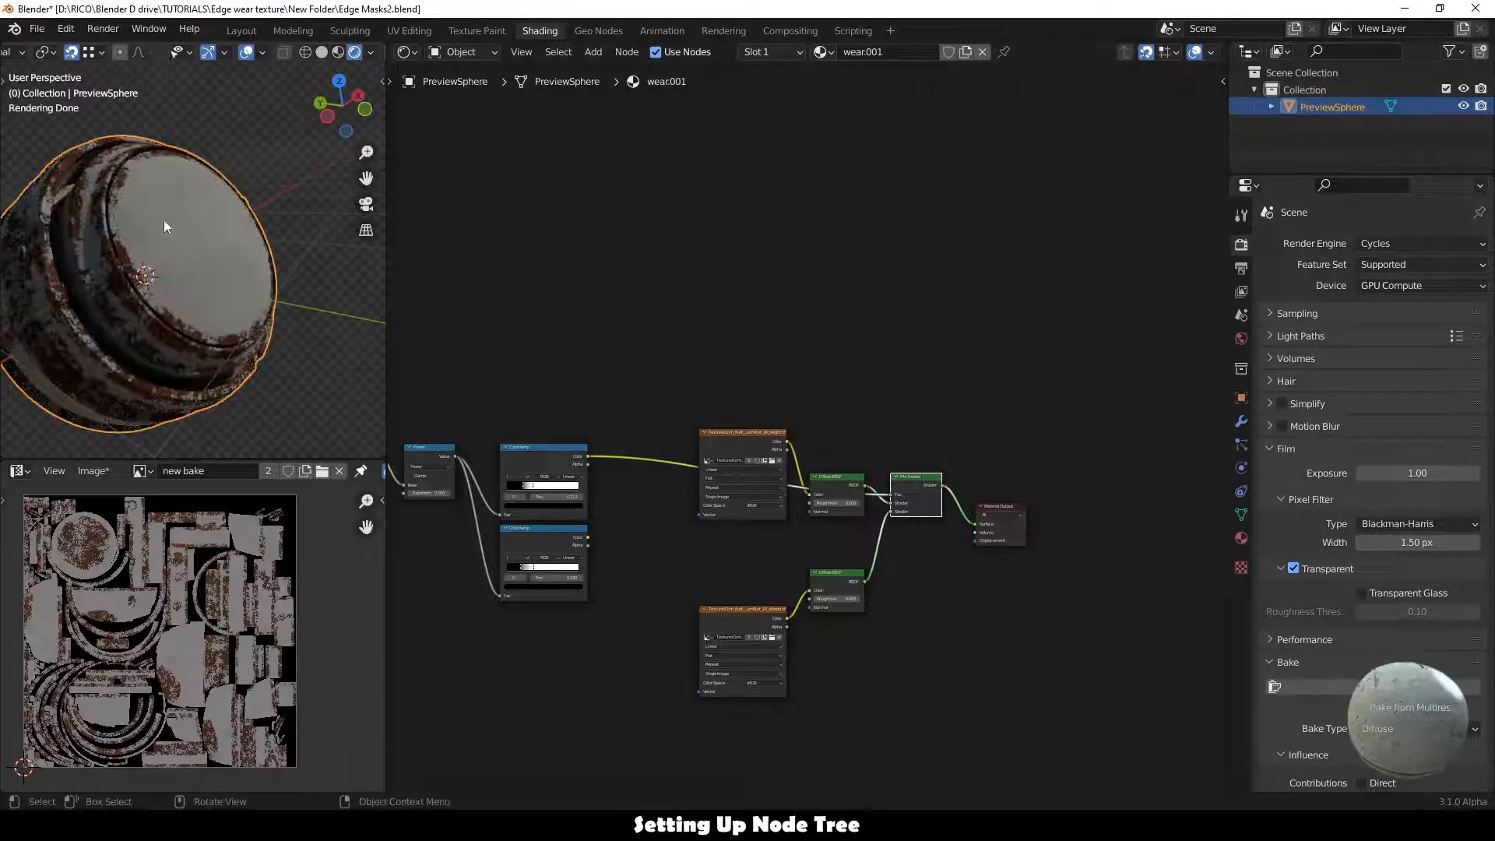
# Switch the 3D viewport to Material Preview shading and inspect the rust wear on the sphere's edges.
pyautogui.scroll(2, 201, 283)
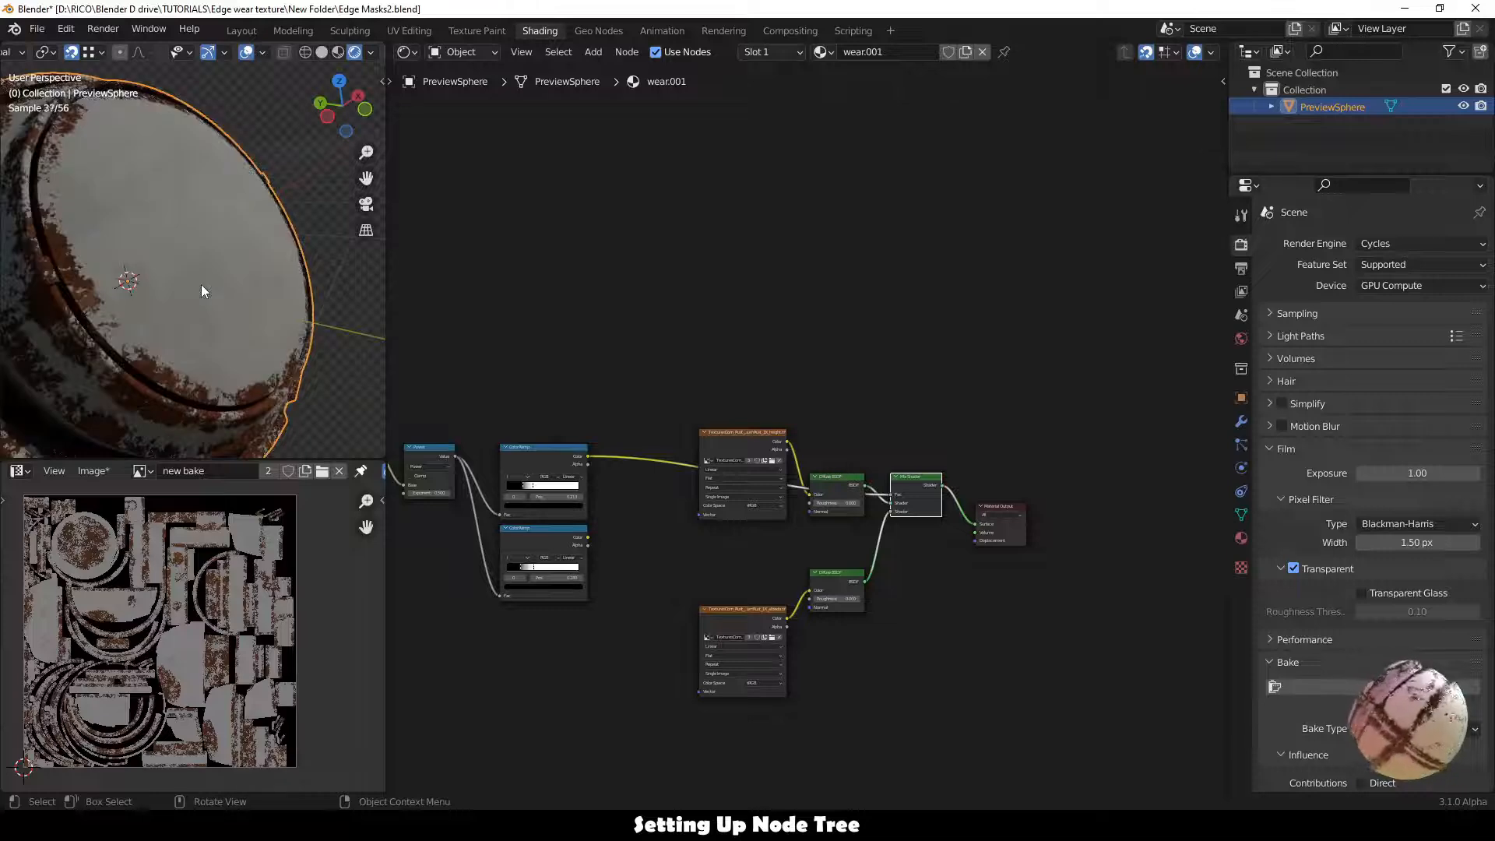
pyautogui.scroll(5, 201, 283)
pyautogui.scroll(-5, 201, 284)
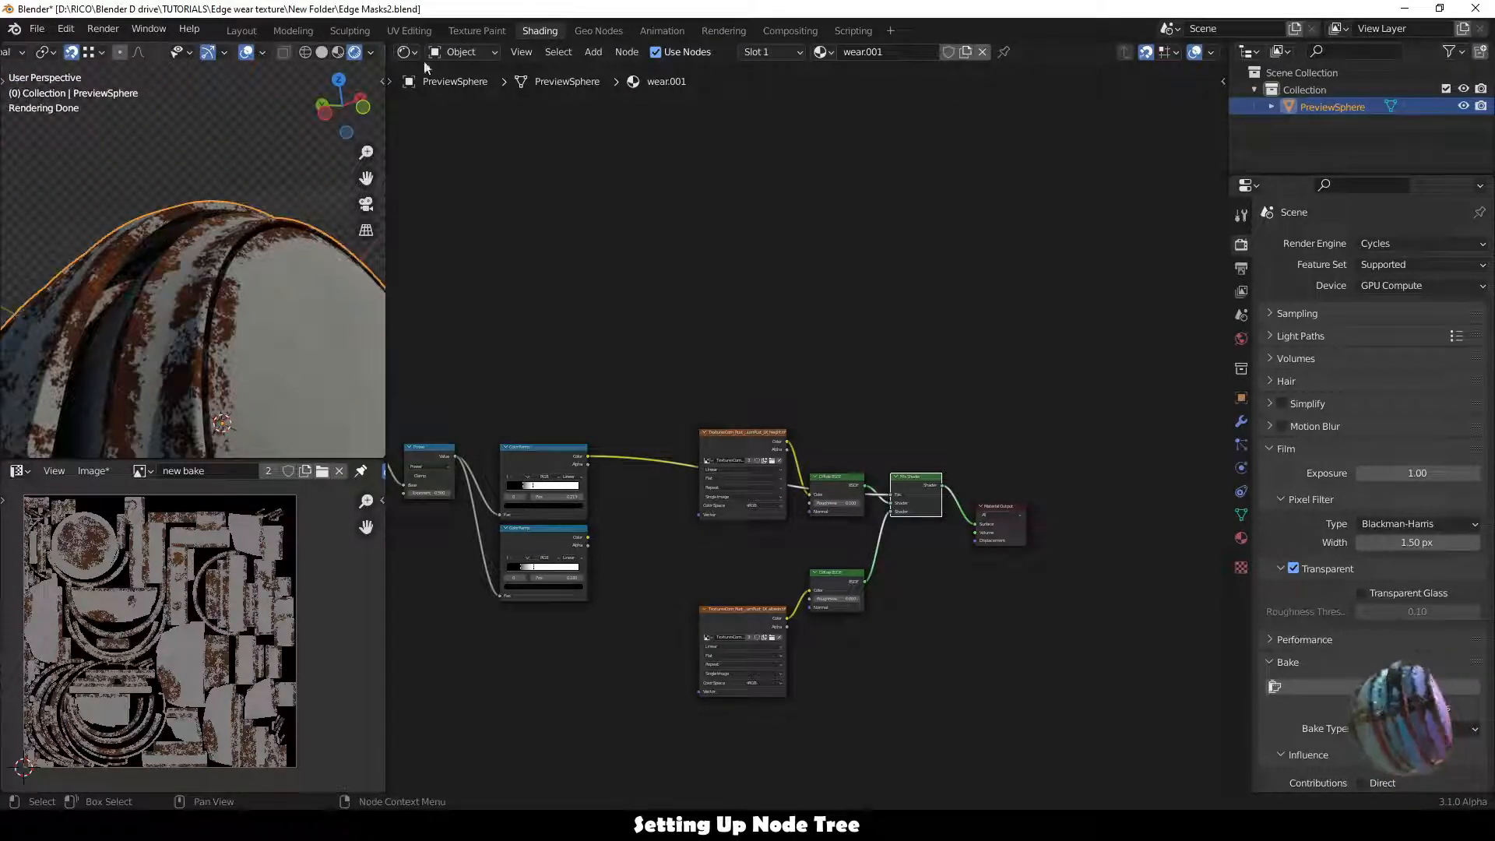
pyautogui.click(339, 52)
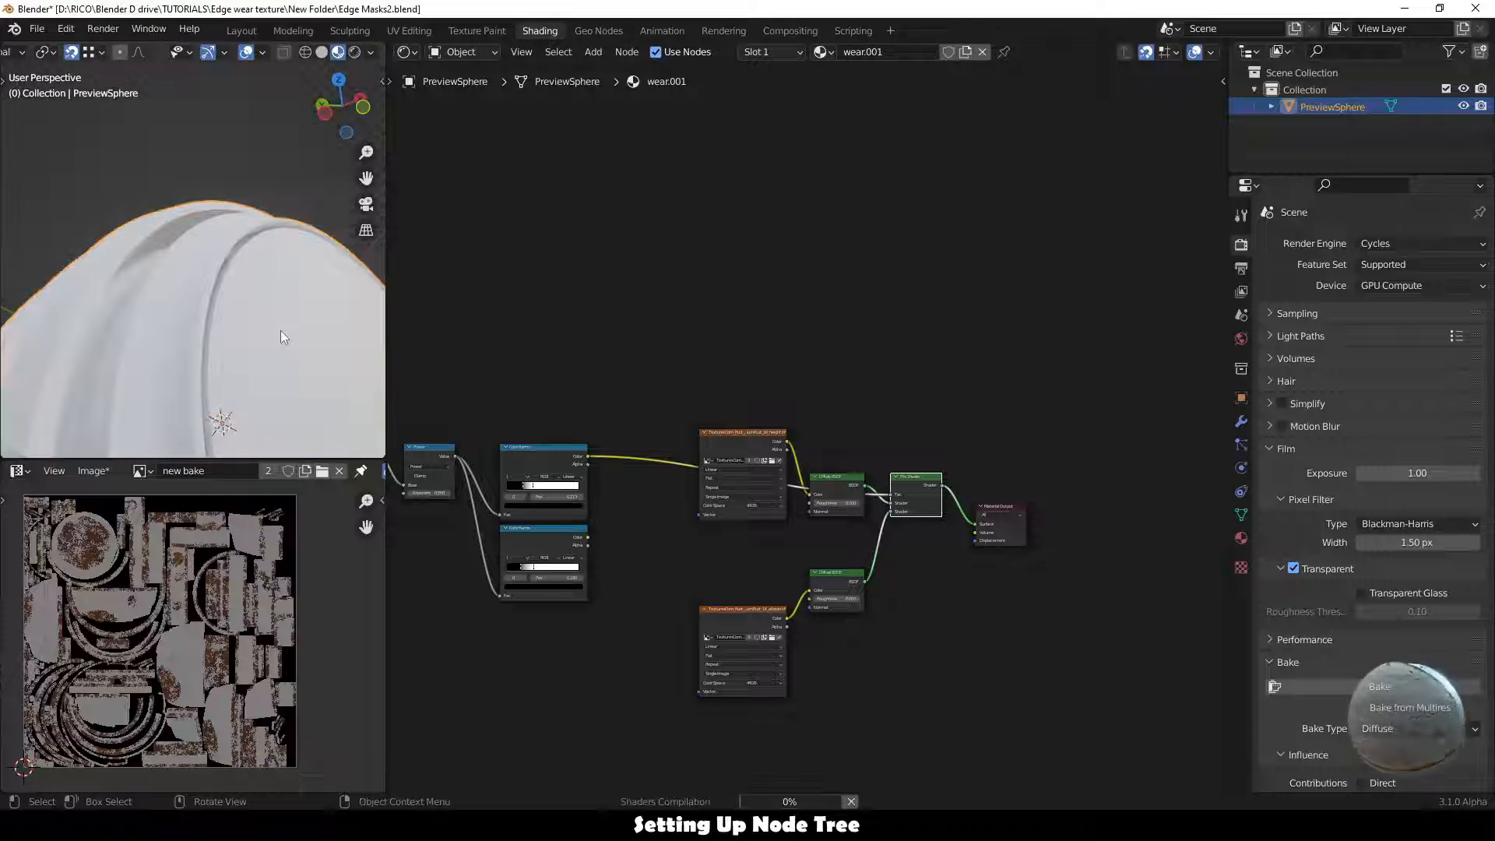
pyautogui.scroll(4, 281, 330)
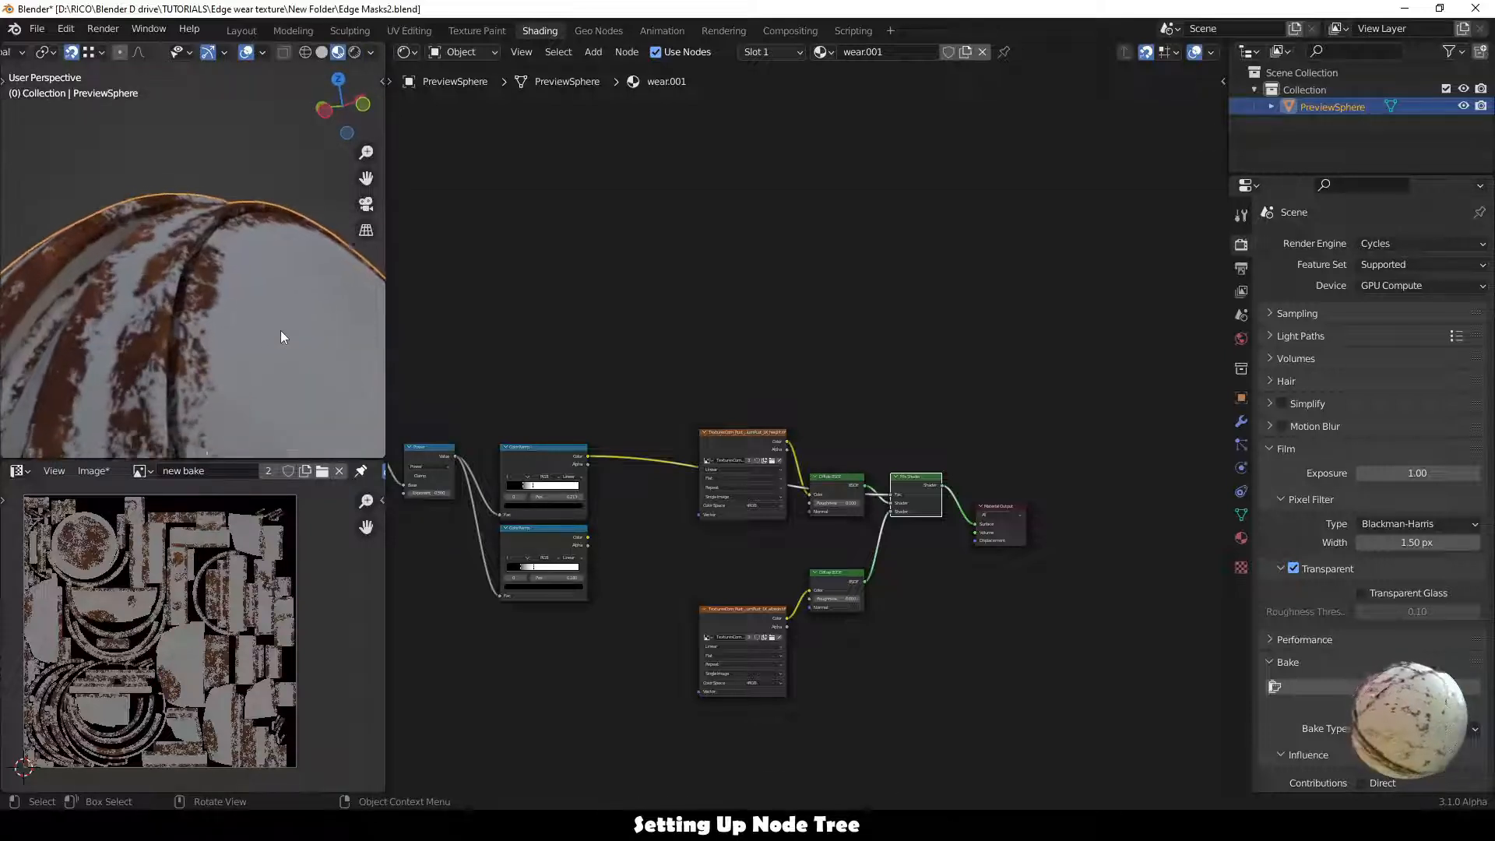
pyautogui.moveTo(280, 331); pyautogui.dragTo(171, 289, button='middle')
pyautogui.moveTo(176, 234); pyautogui.dragTo(280, 296, button='middle')
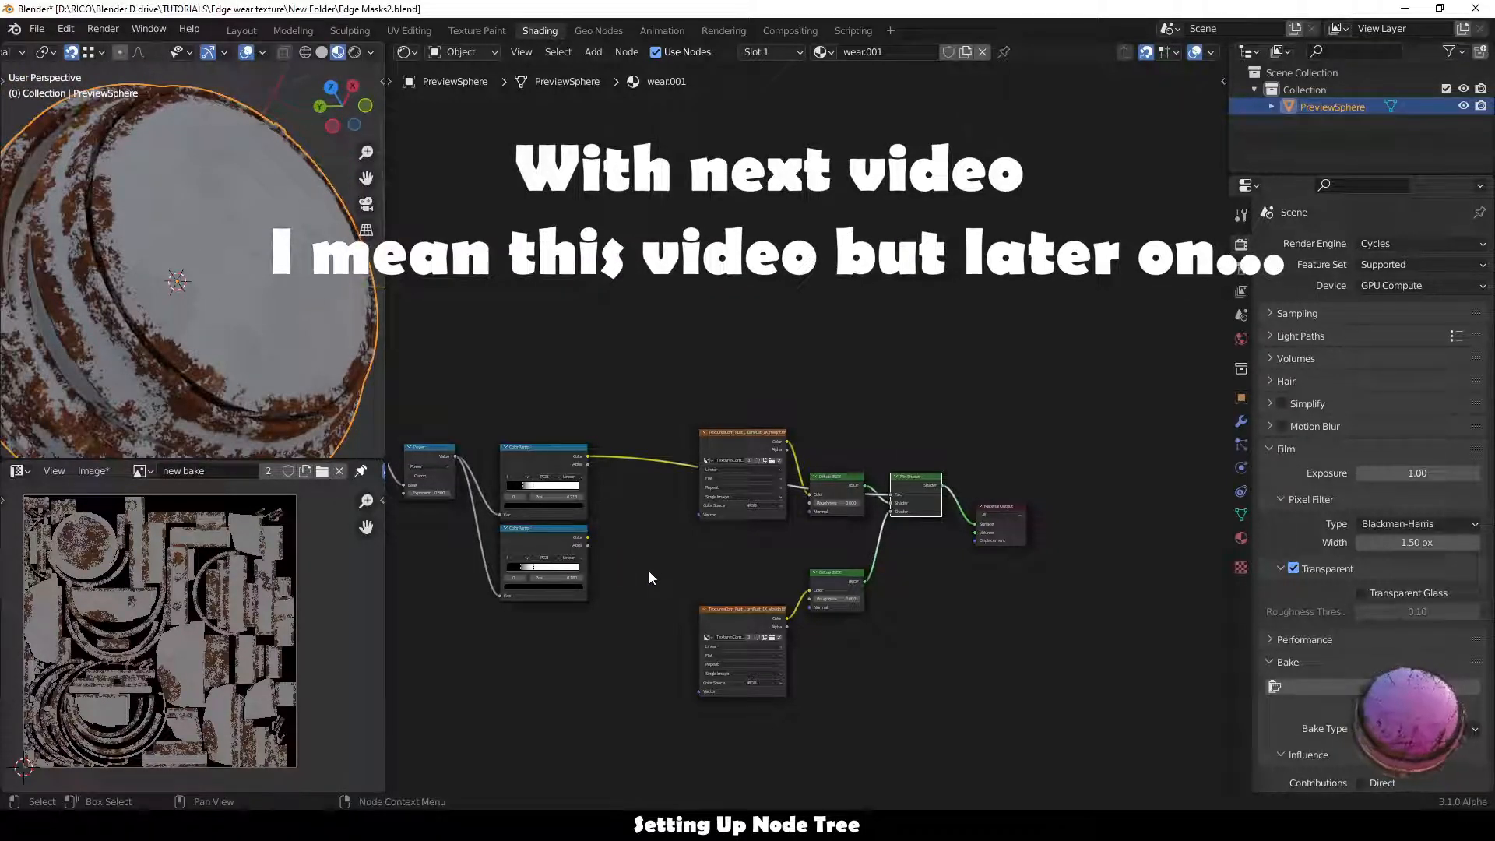
# Lower the upper Diffuse BSDF slightly, and add an Invert node with the lower ColorRamp's Color linked to its Color input.
pyautogui.moveTo(840, 478); pyautogui.dragTo(839, 492)
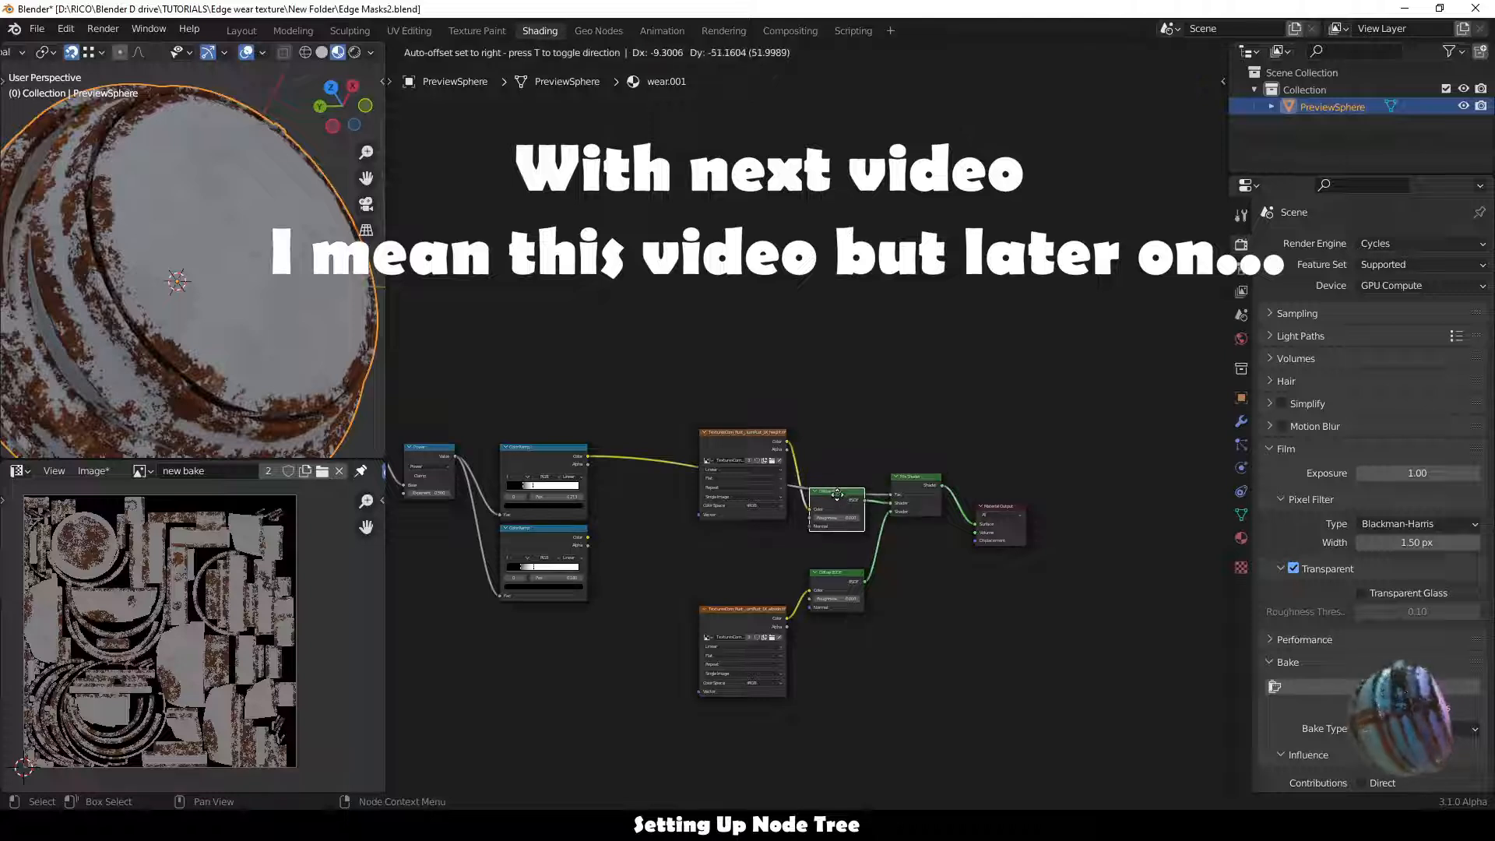
pyautogui.click(837, 571)
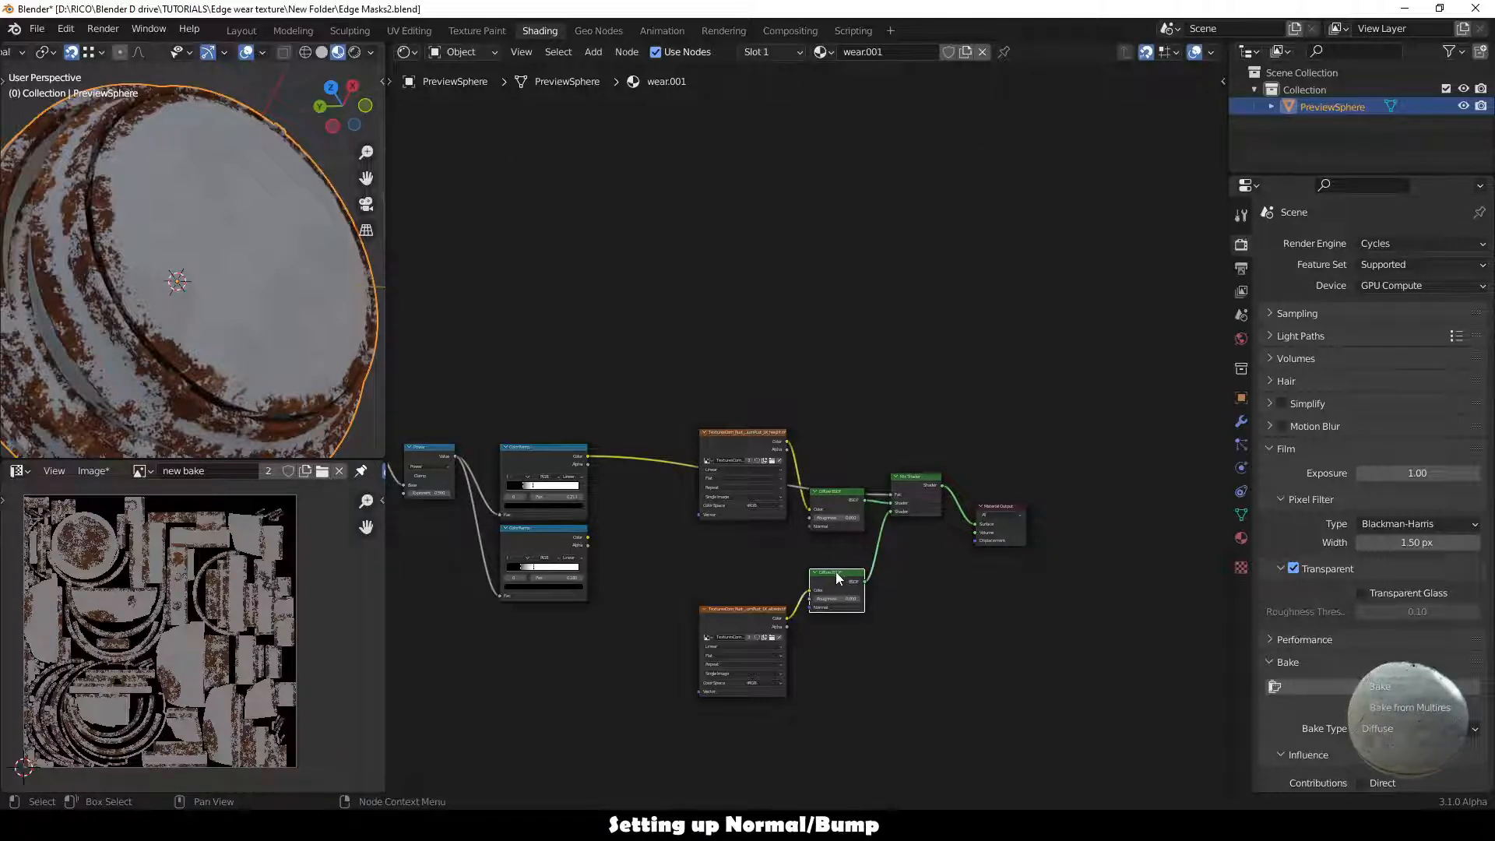
pyautogui.click(565, 531)
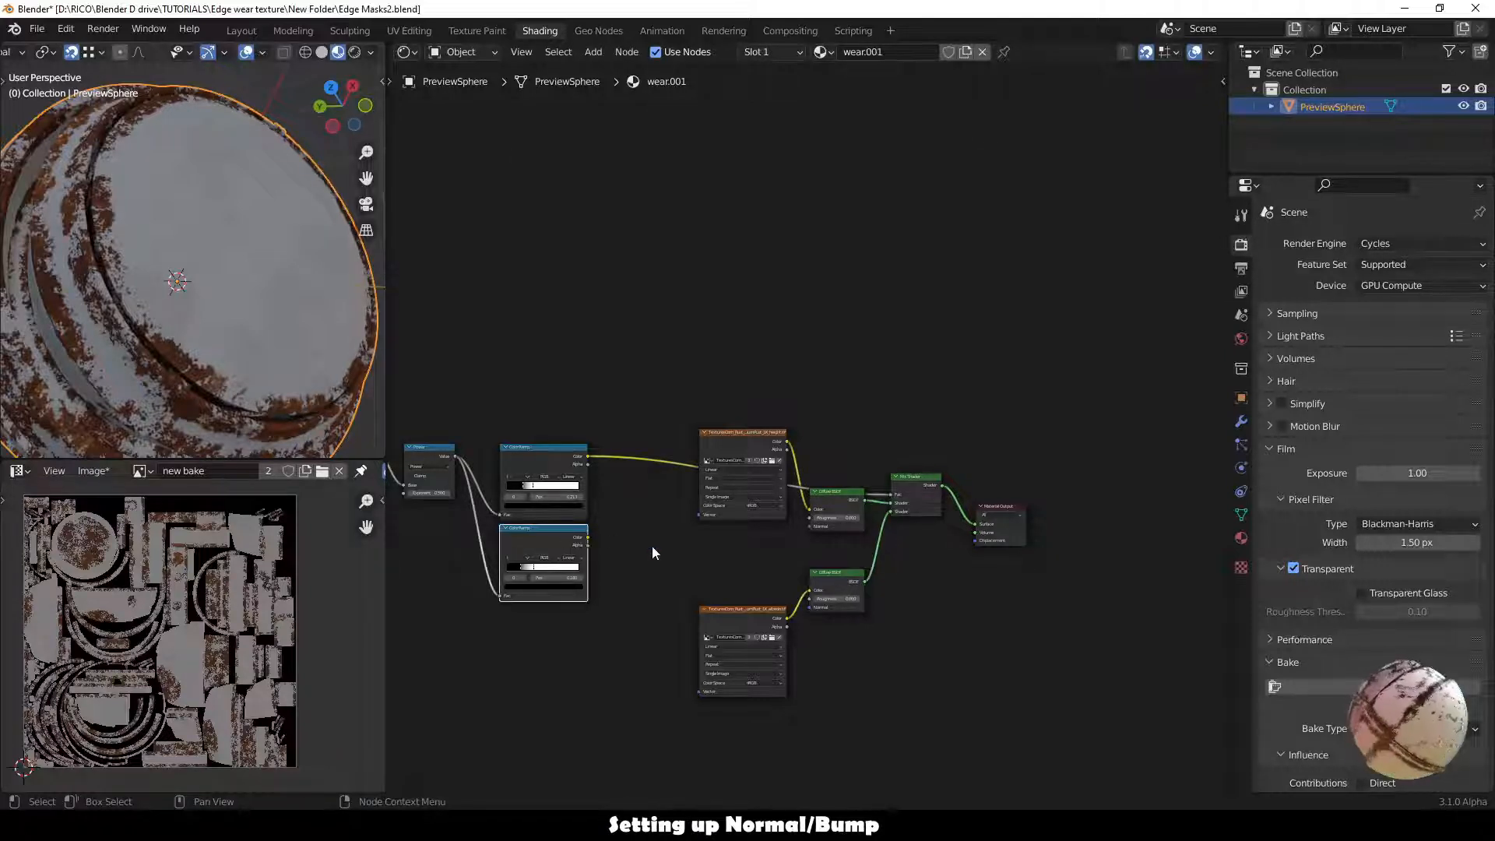
pyautogui.hotkey('shift', 'a')
pyautogui.write('s')
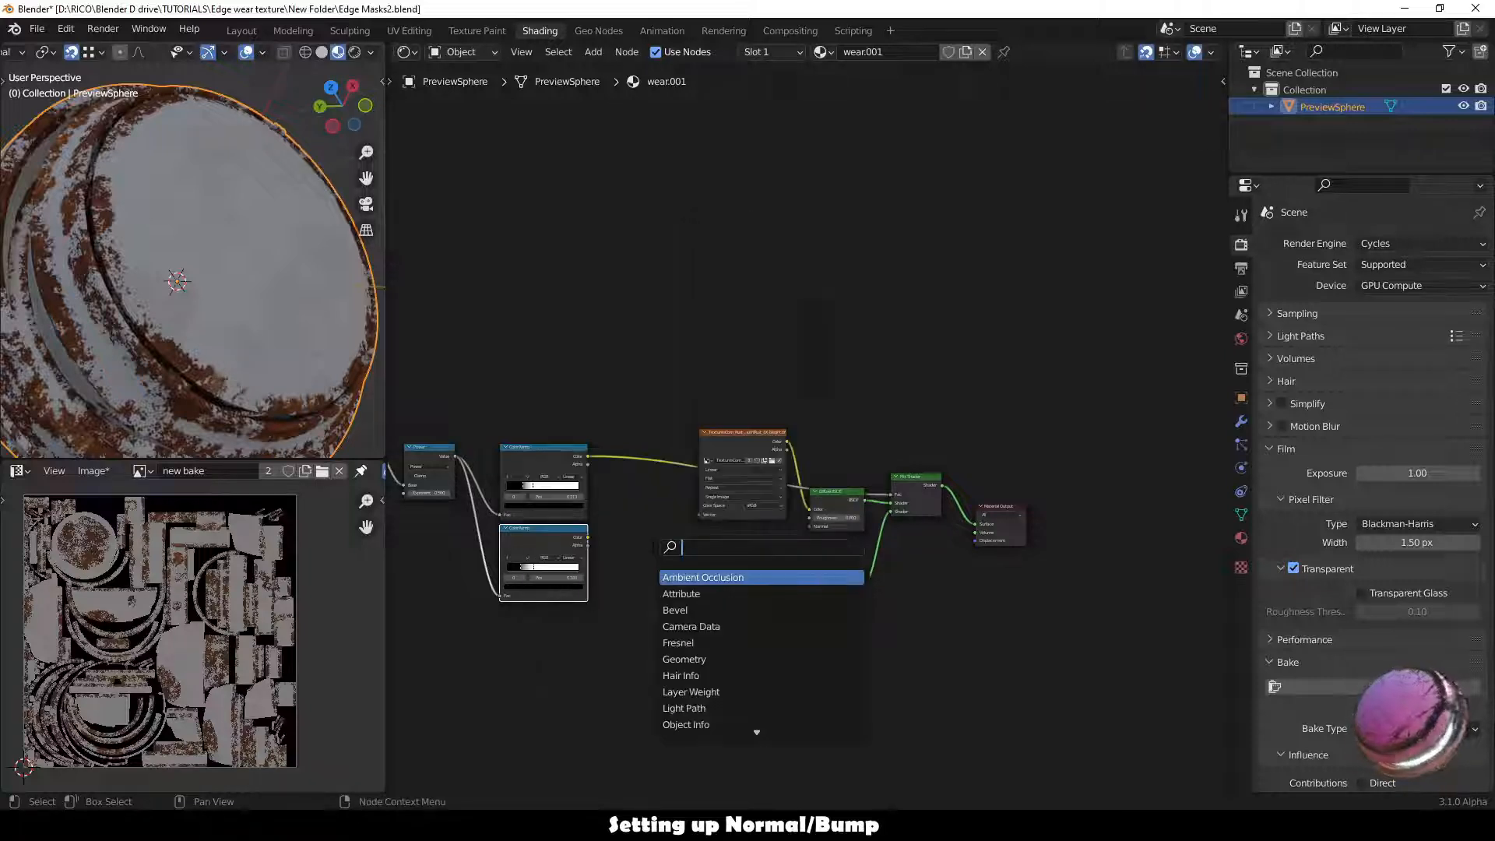
pyautogui.write('invert')
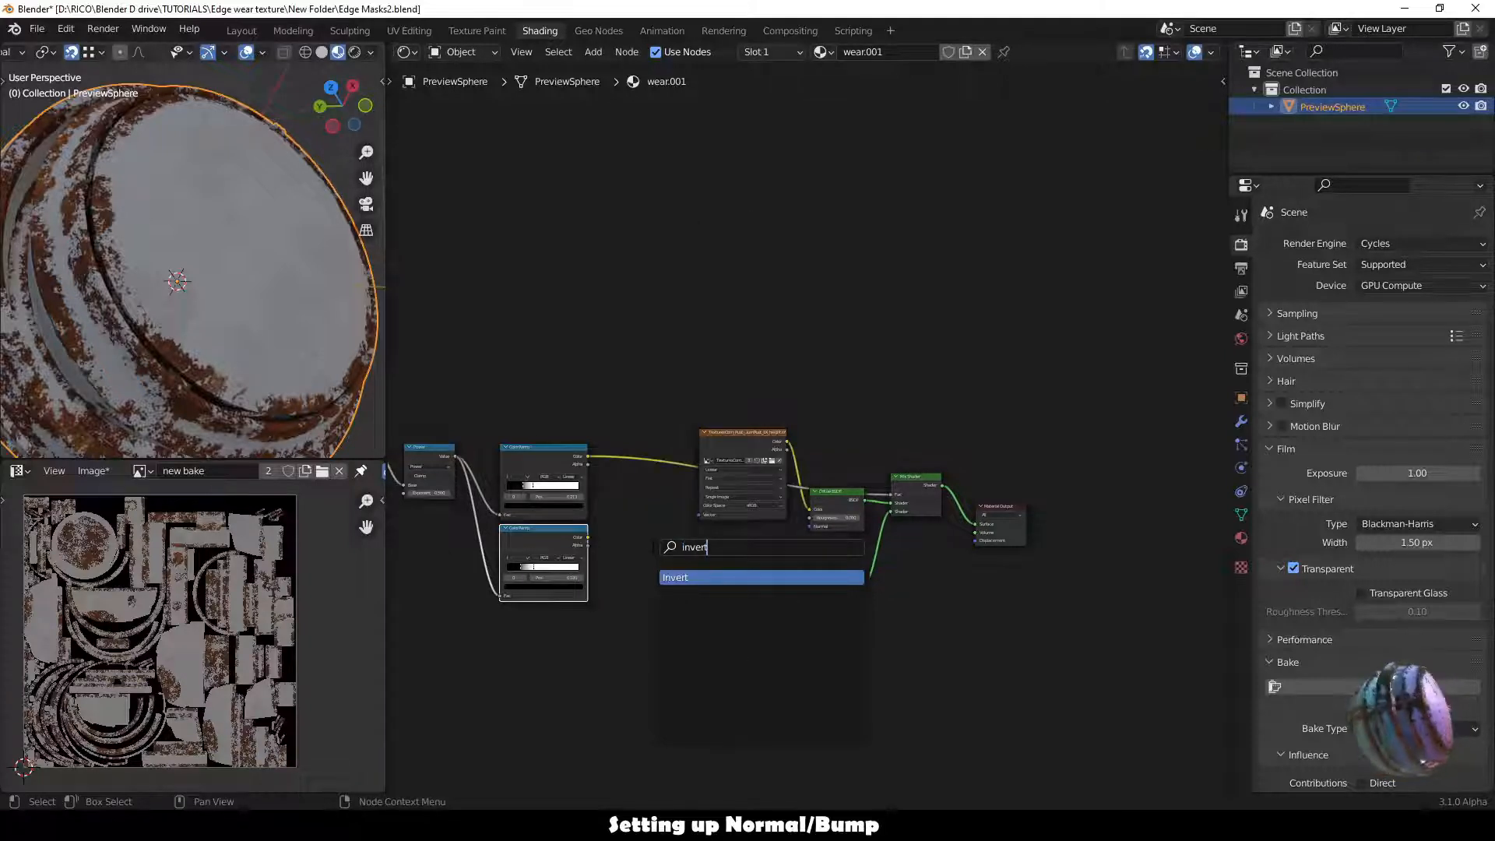
pyautogui.click(679, 577)
pyautogui.moveTo(589, 538); pyautogui.dragTo(624, 554)
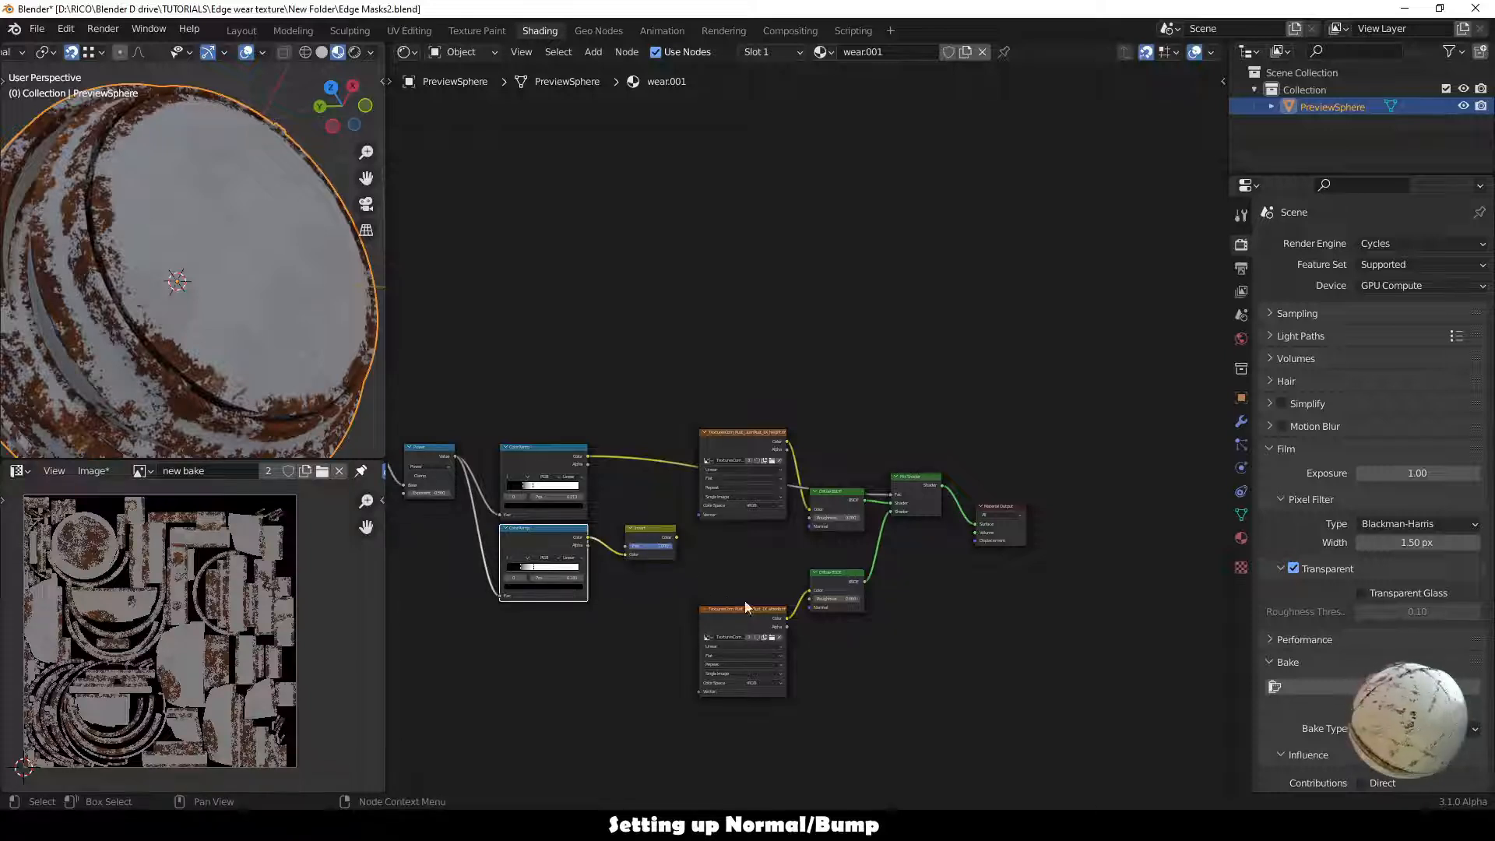
# Add a Bump node between the height and albedo image textures.
pyautogui.click(734, 573)
pyautogui.hotkey('shift', 'a')
pyautogui.write('sbump')
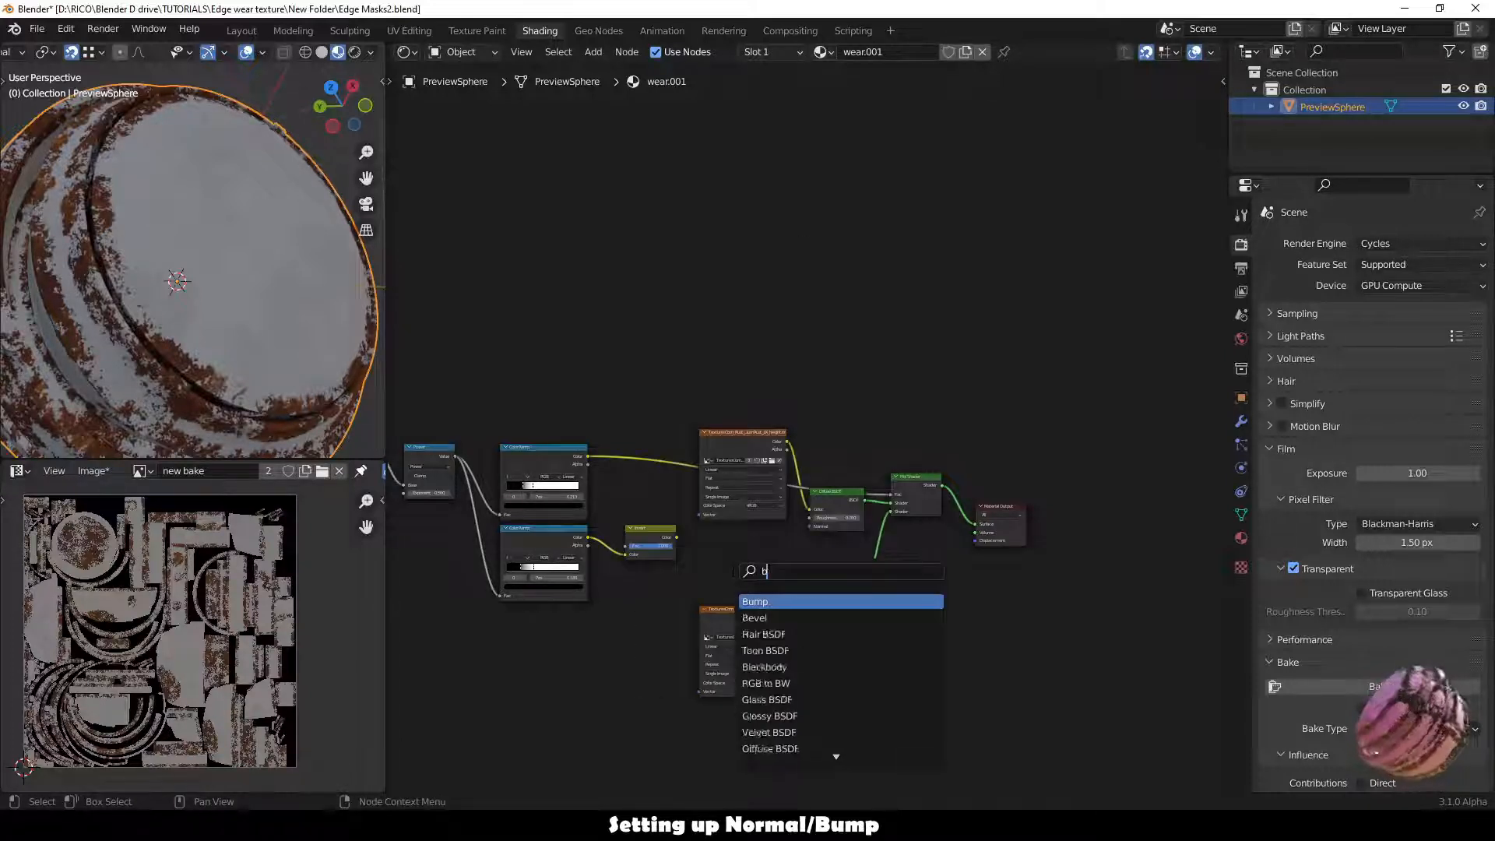
pyautogui.press('BackSpace')
pyautogui.press('BackSpace')
pyautogui.press('BackSpace')
pyautogui.press('BackSpace')
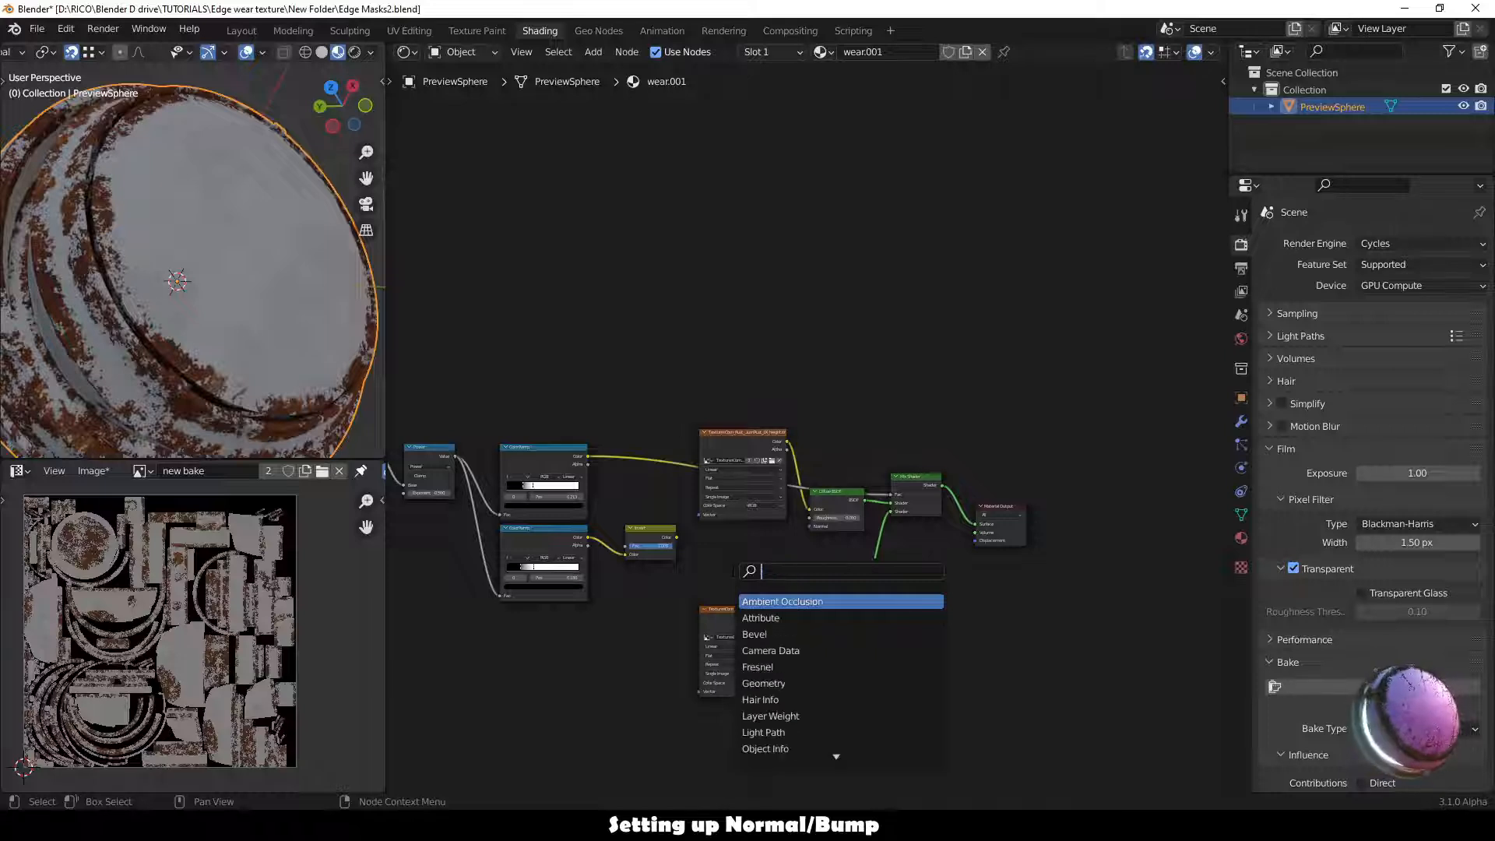
pyautogui.write('bump')
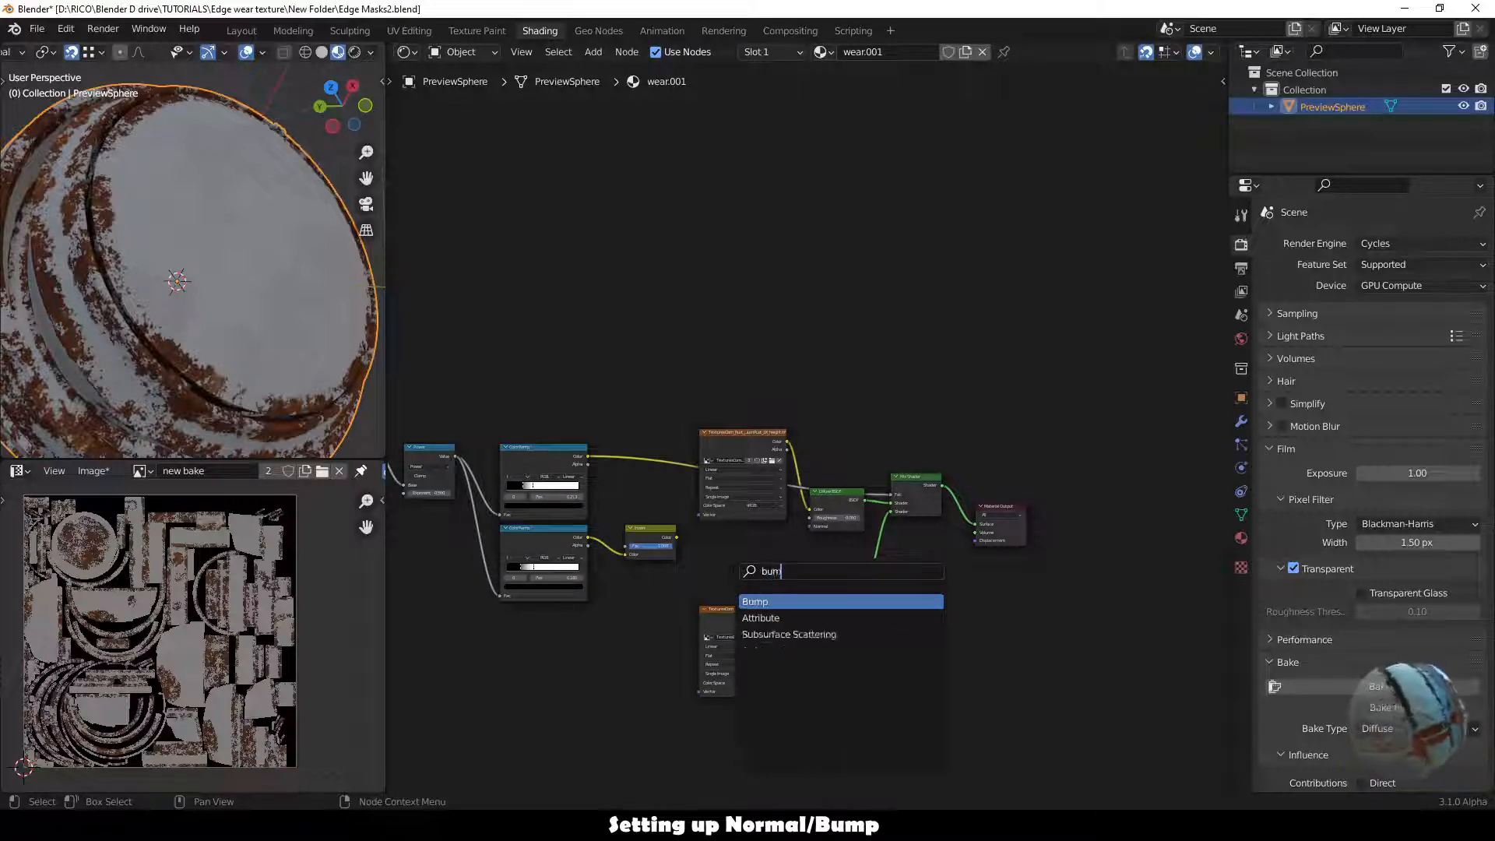
pyautogui.click(762, 600)
pyautogui.click(749, 570)
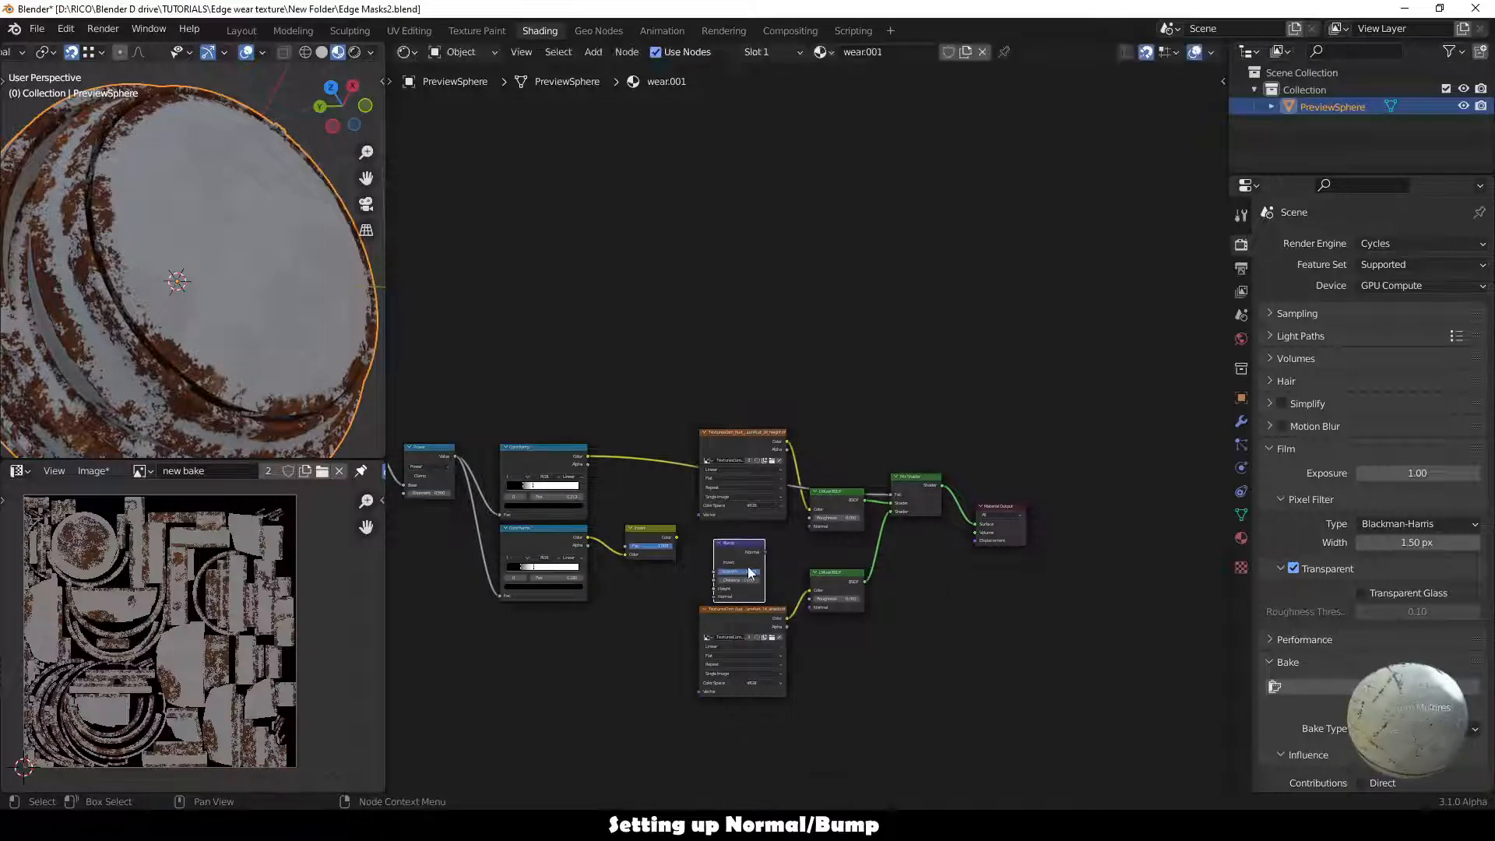
# Link the Bump's Normal to the upper Diffuse BSDF's Normal and the Invert's Color to the Bump's Height, moving the Bump closer to the shader.
pyautogui.scroll(11, 748, 568)
pyautogui.moveTo(752, 685); pyautogui.dragTo(819, 462, button='middle')
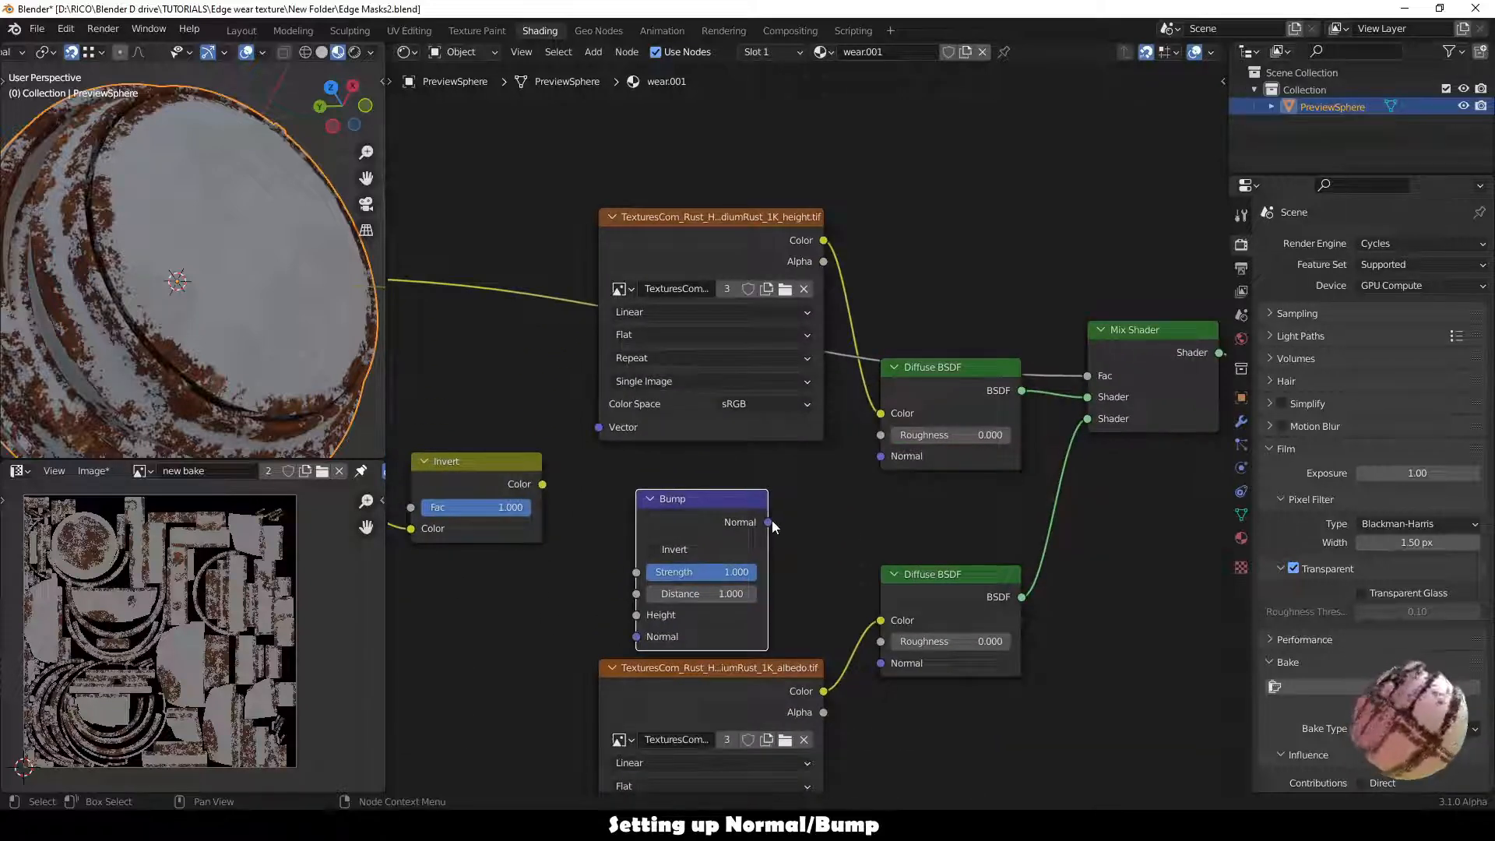
pyautogui.moveTo(769, 522); pyautogui.dragTo(880, 456)
pyautogui.moveTo(675, 531); pyautogui.dragTo(731, 512)
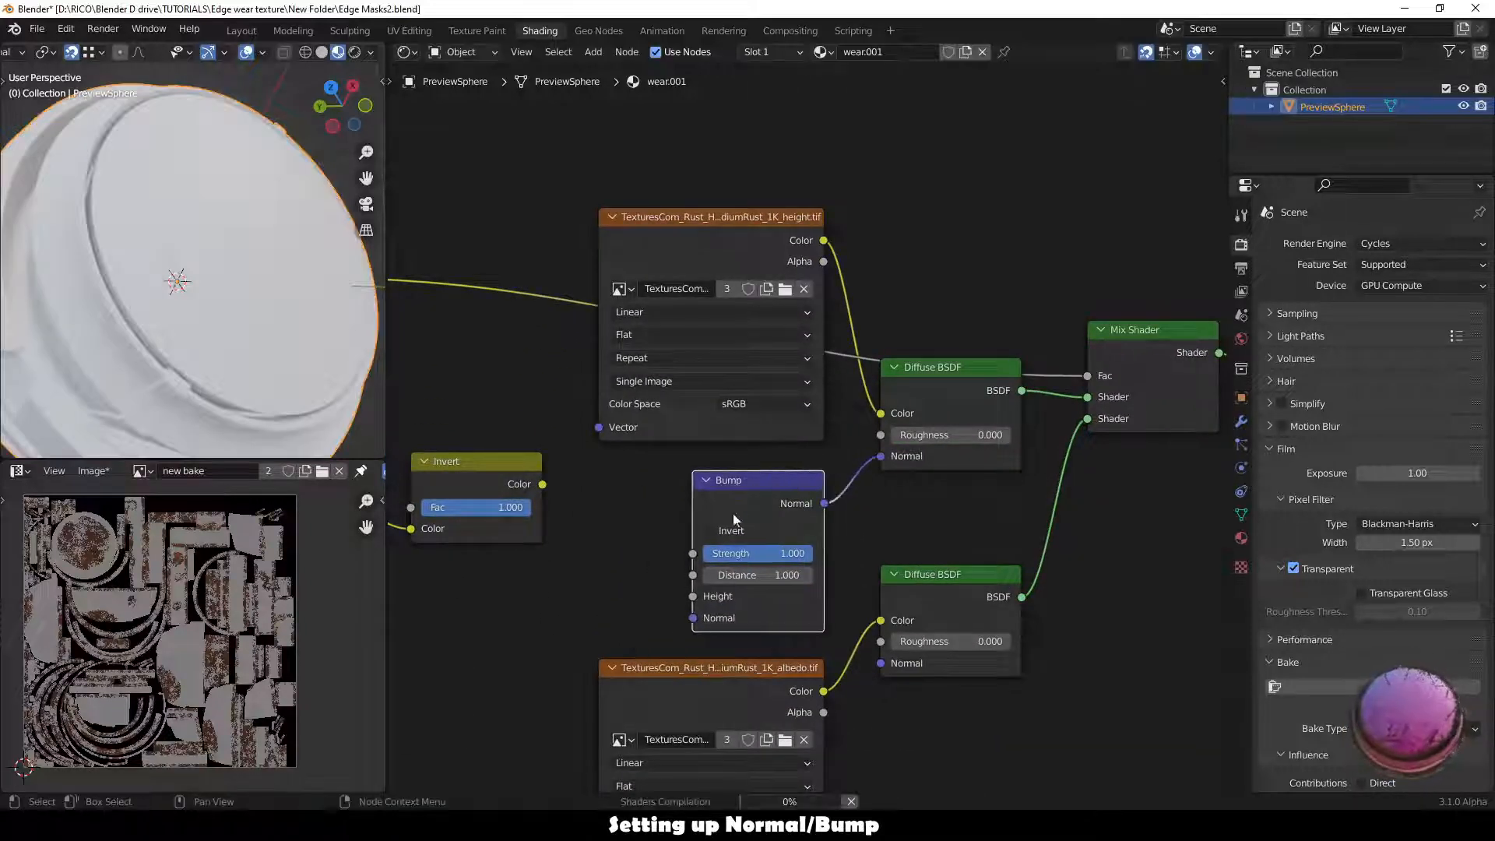
pyautogui.moveTo(545, 486); pyautogui.dragTo(674, 597)
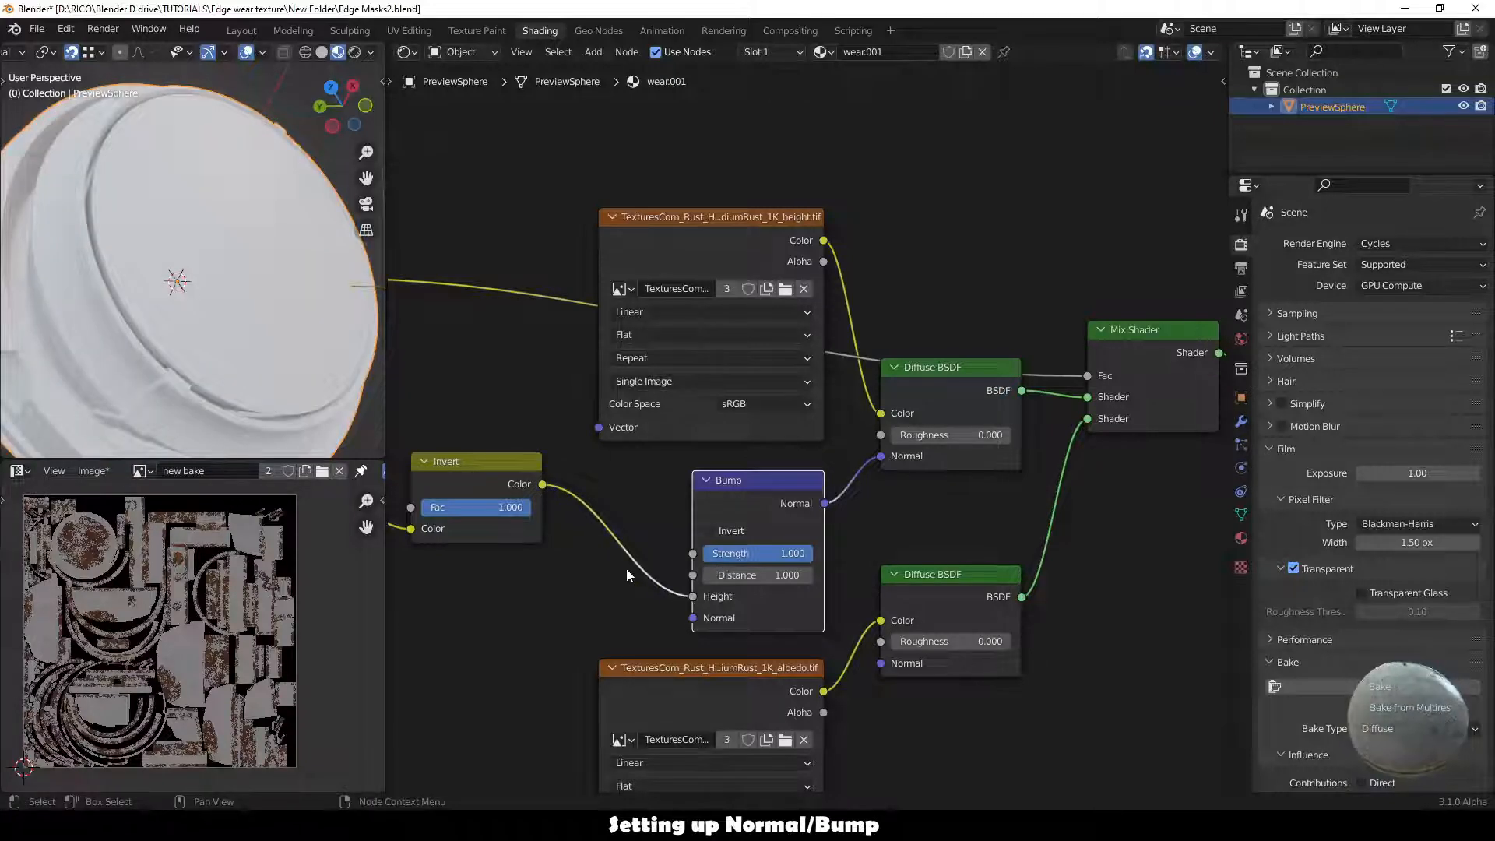
# Examine the bump effect up close along the rust edges on the preview sphere.
pyautogui.scroll(5, 220, 324)
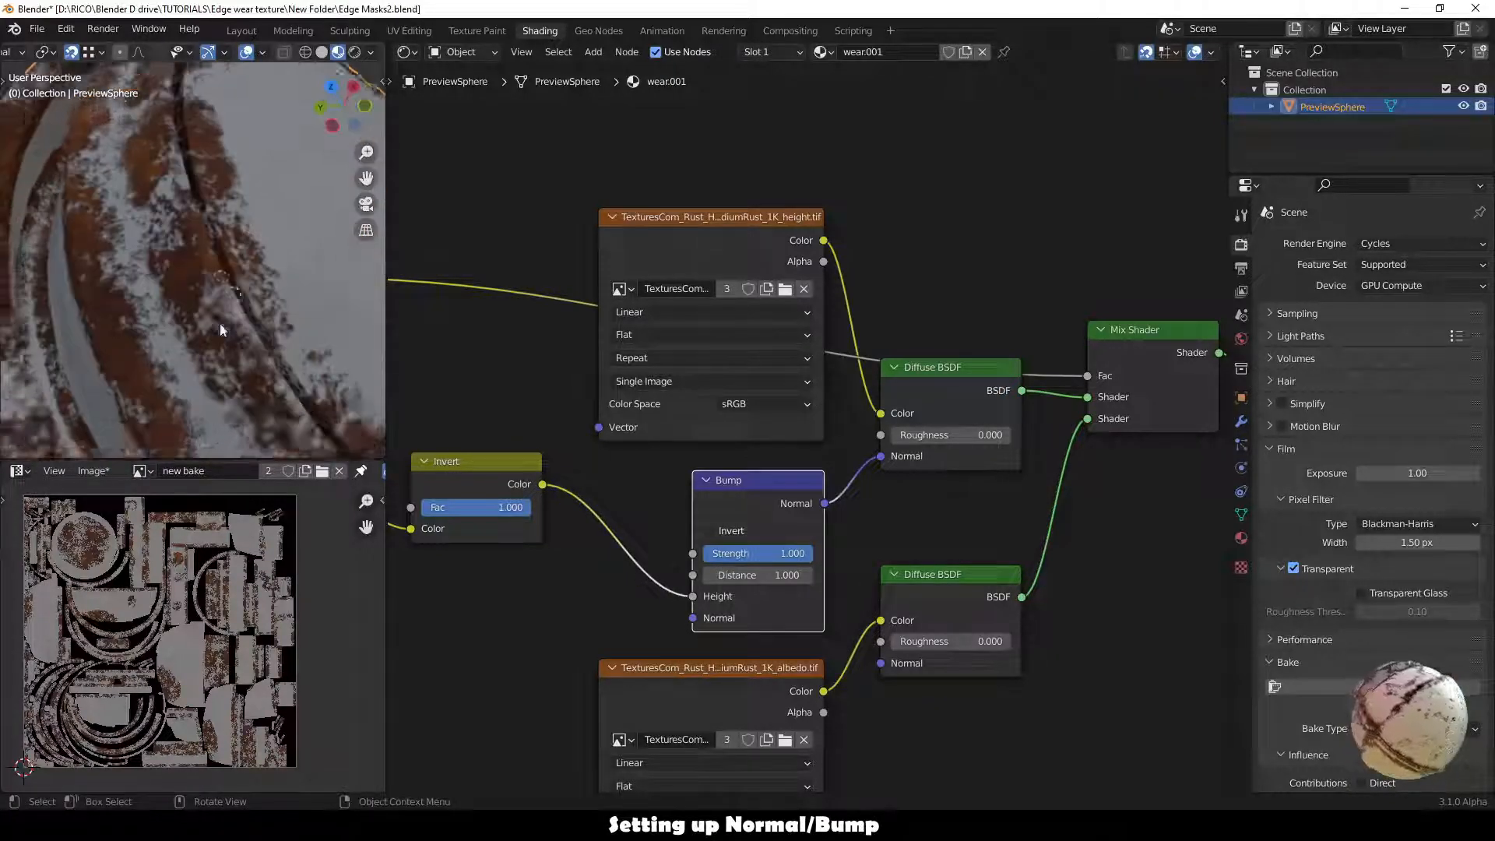
pyautogui.scroll(3, 220, 324)
pyautogui.moveTo(219, 324); pyautogui.dragTo(179, 322, button='middle')
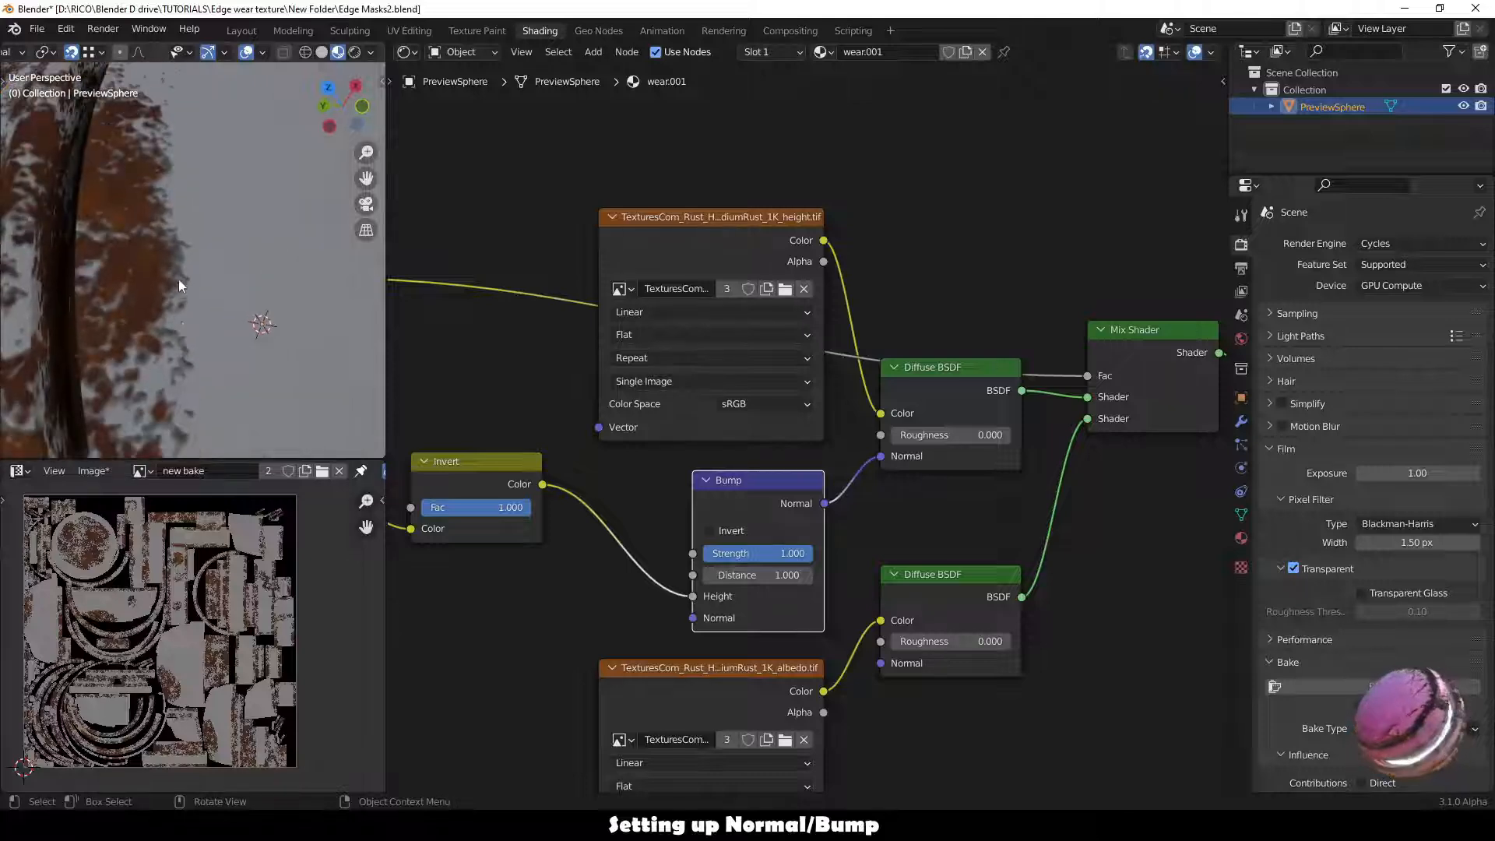
# Move the black stop of the ColorRamp feeding the Invert node to position 0.151.
pyautogui.scroll(-3, 467, 584)
pyautogui.moveTo(488, 601); pyautogui.dragTo(949, 564, button='middle')
pyautogui.scroll(6, 895, 566)
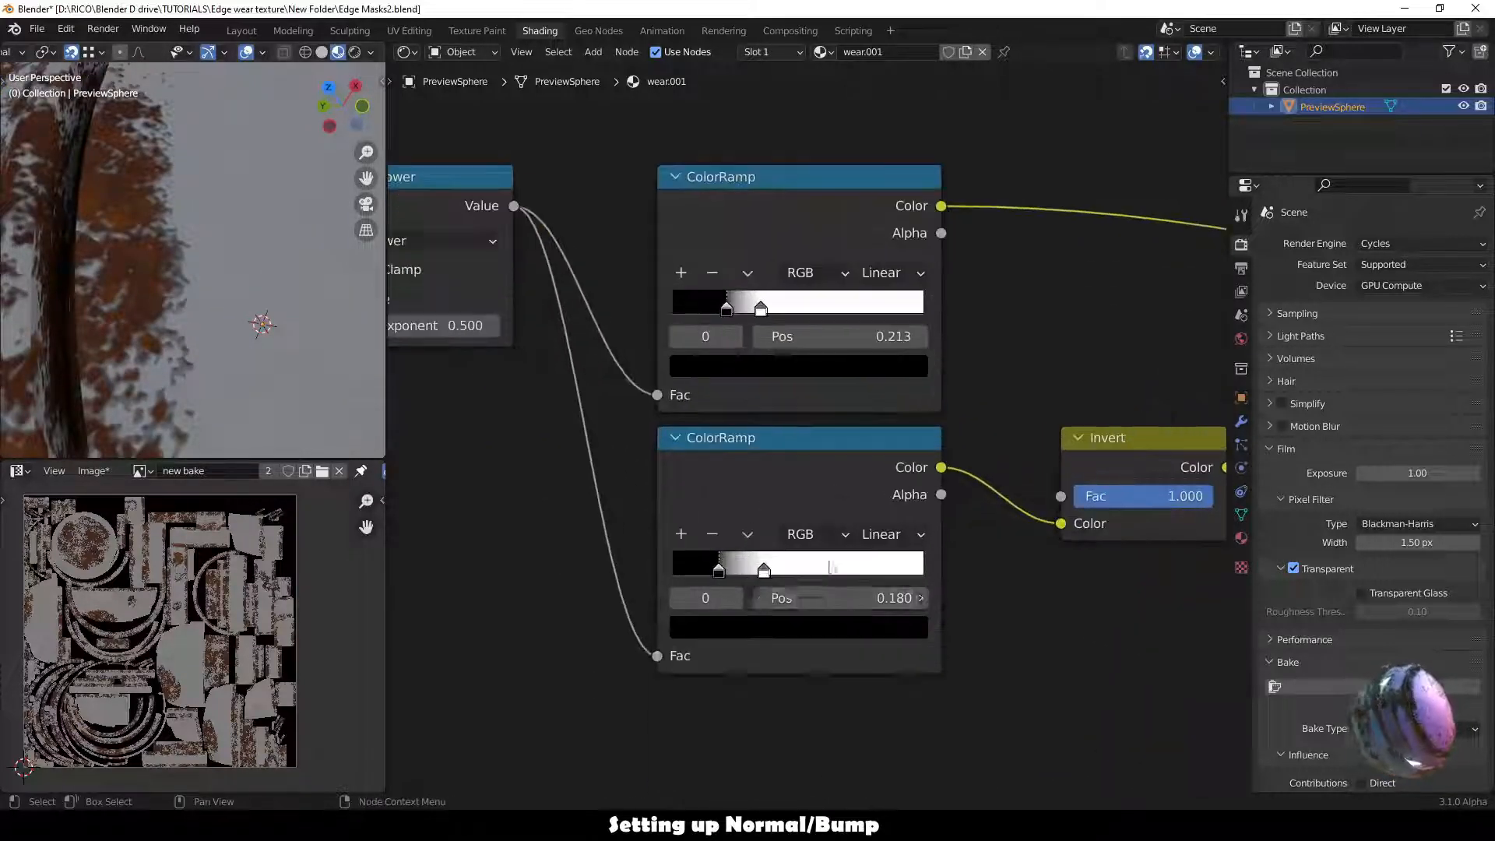
pyautogui.moveTo(766, 574); pyautogui.dragTo(703, 577)
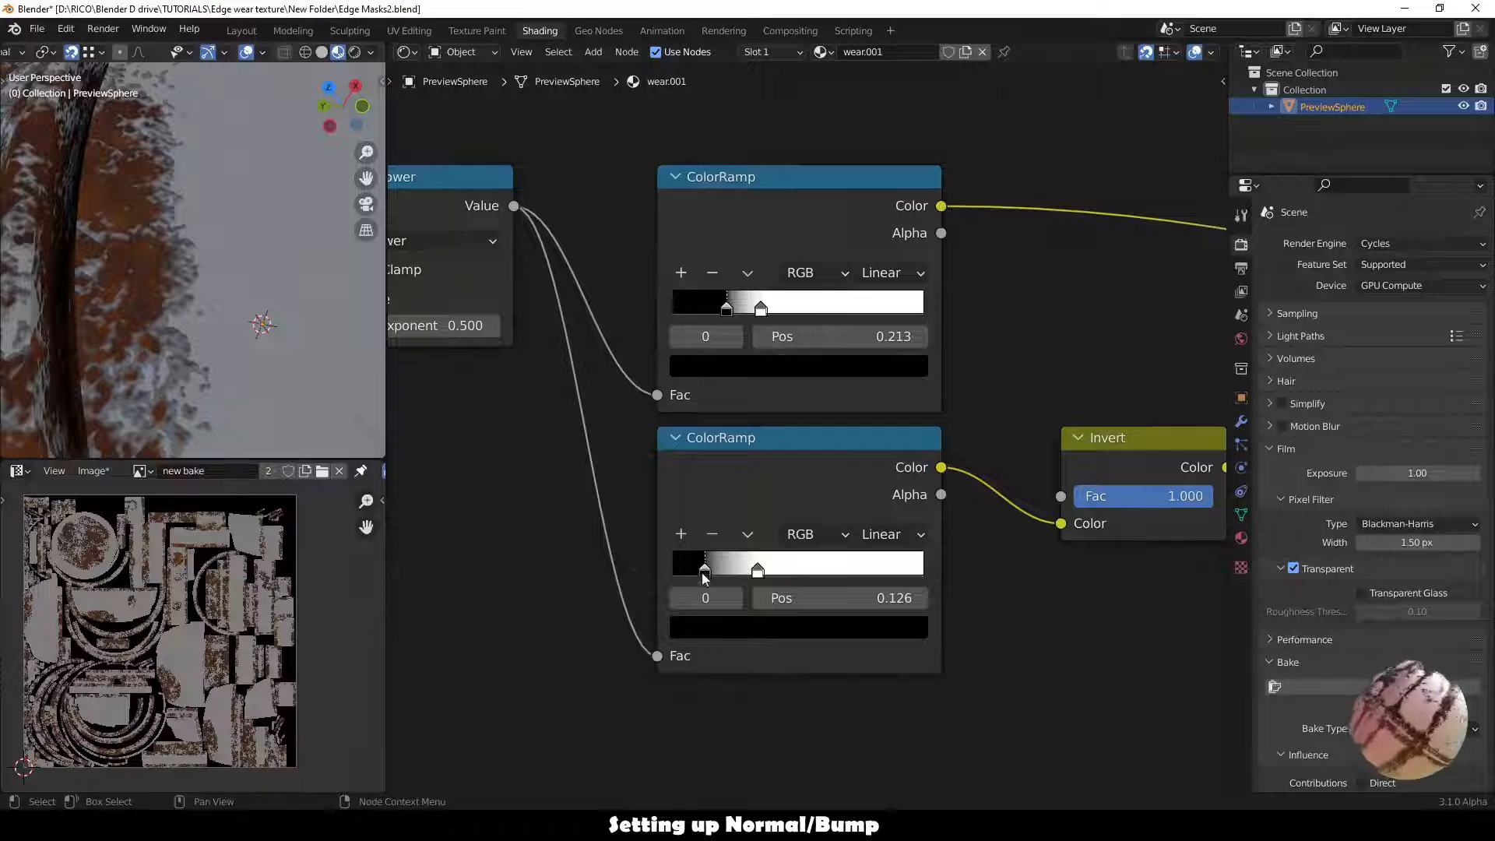
pyautogui.moveTo(703, 576)
pyautogui.mouseDown()
pyautogui.moveTo(864, 572)
pyautogui.moveTo(711, 573)
pyautogui.mouseUp()
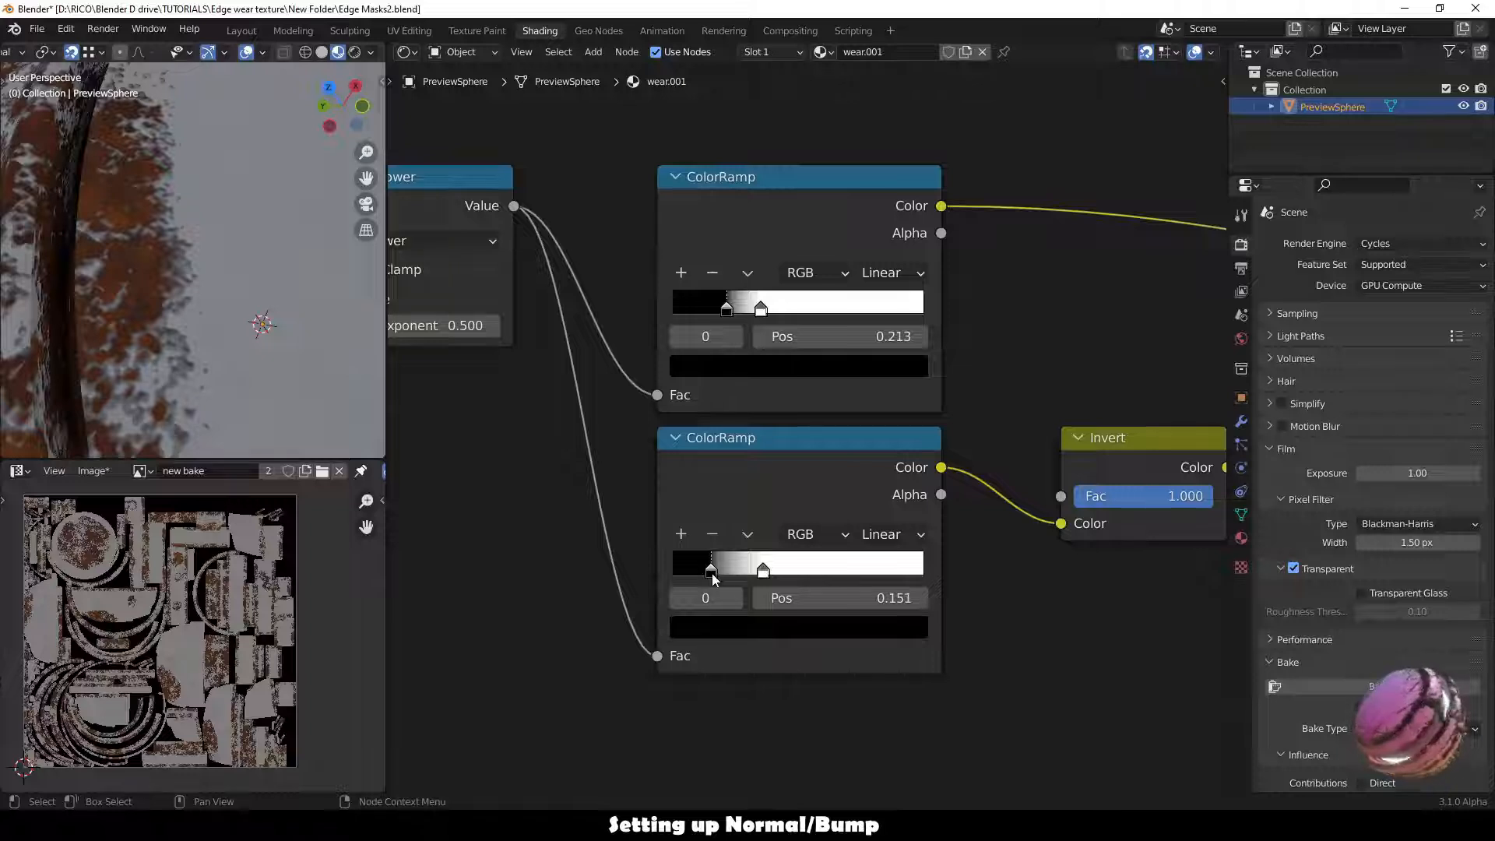
# Duplicate the Invert and Bump nodes together and place the copies below the rust albedo texture node.
pyautogui.scroll(-3, 802, 428)
pyautogui.moveTo(992, 606); pyautogui.dragTo(821, 482, button='middle')
pyautogui.scroll(-1, 778, 467)
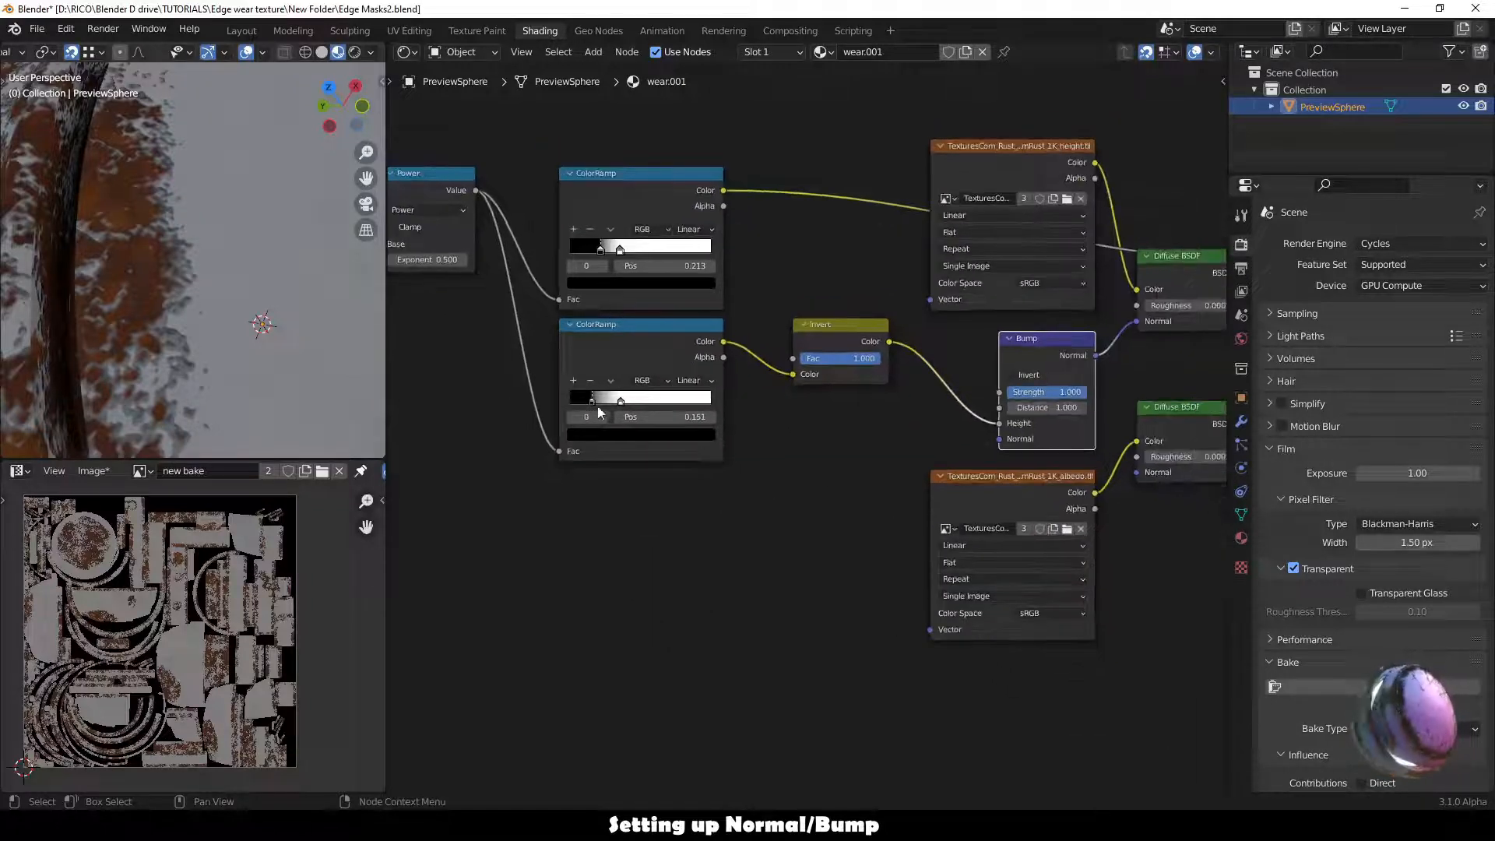
pyautogui.scroll(-2, 810, 436)
pyautogui.moveTo(1044, 577); pyautogui.dragTo(864, 565, button='middle')
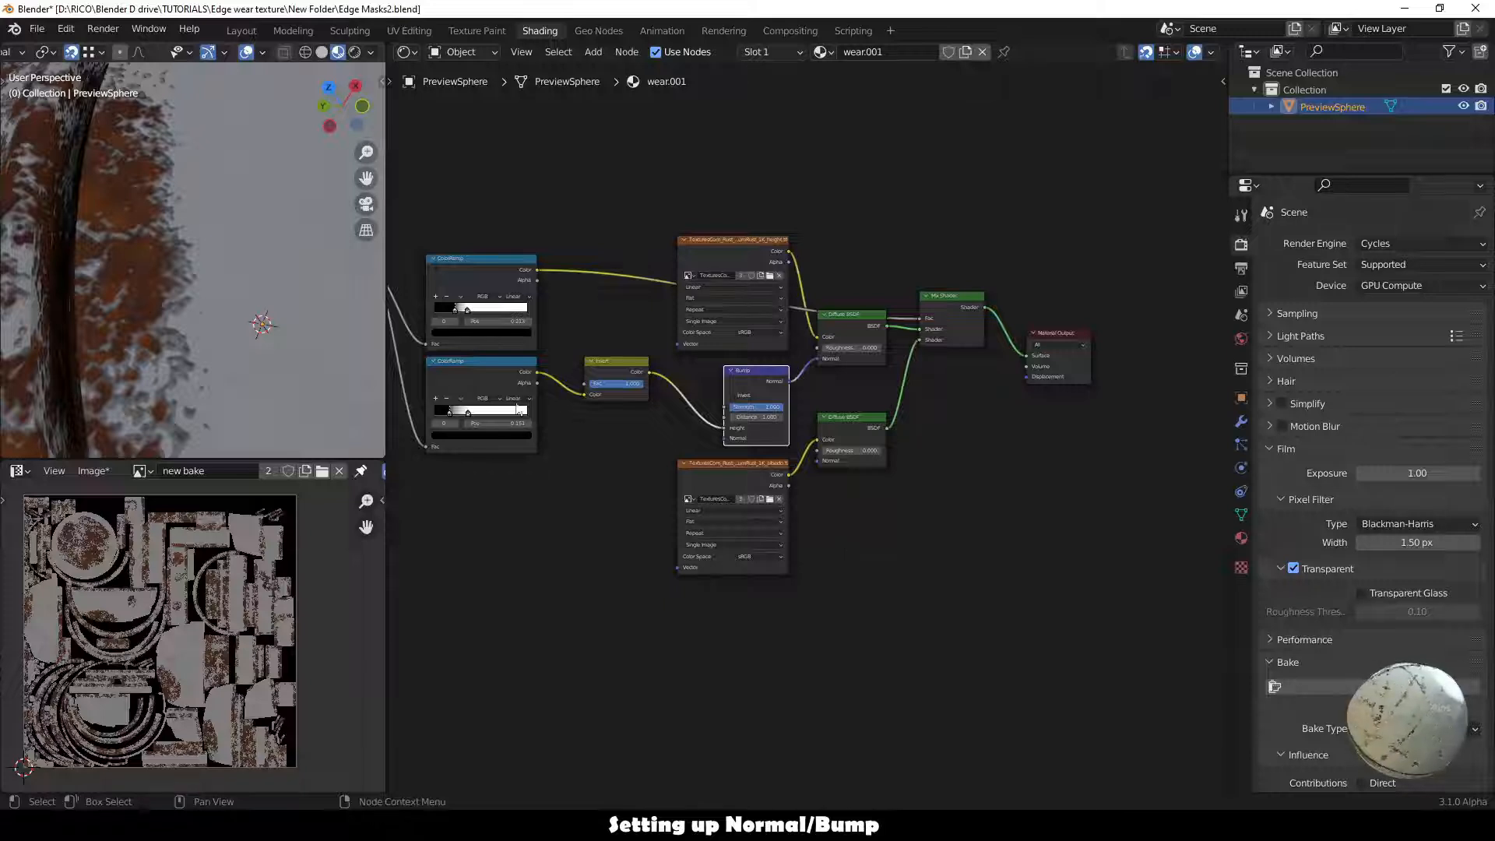
pyautogui.scroll(-2, 614, 543)
pyautogui.moveTo(599, 545); pyautogui.dragTo(733, 495, button='middle')
pyautogui.scroll(-4, 733, 495)
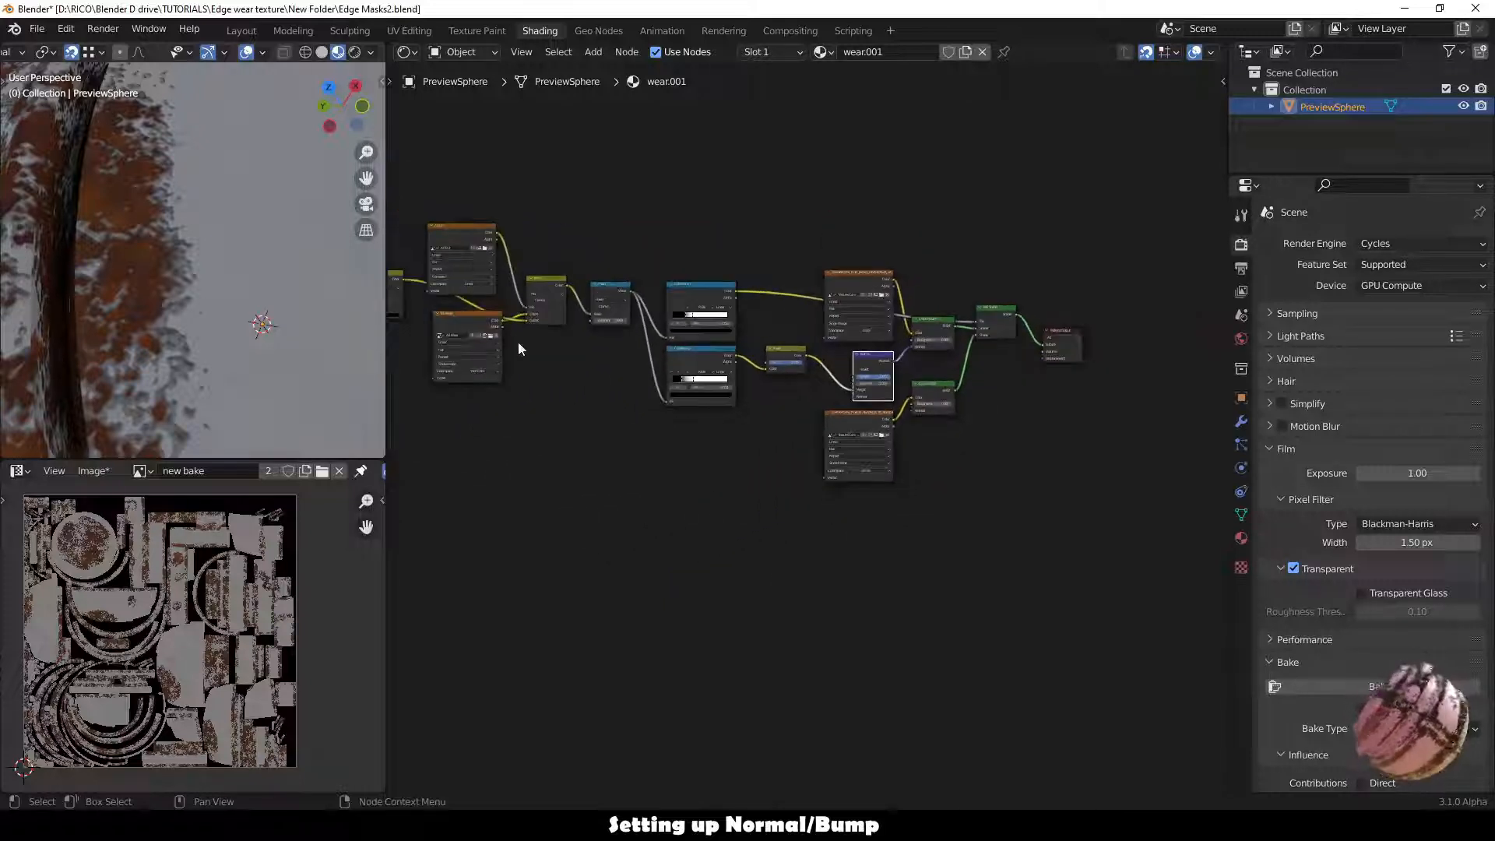
pyautogui.click(467, 316)
pyautogui.scroll(2, 768, 451)
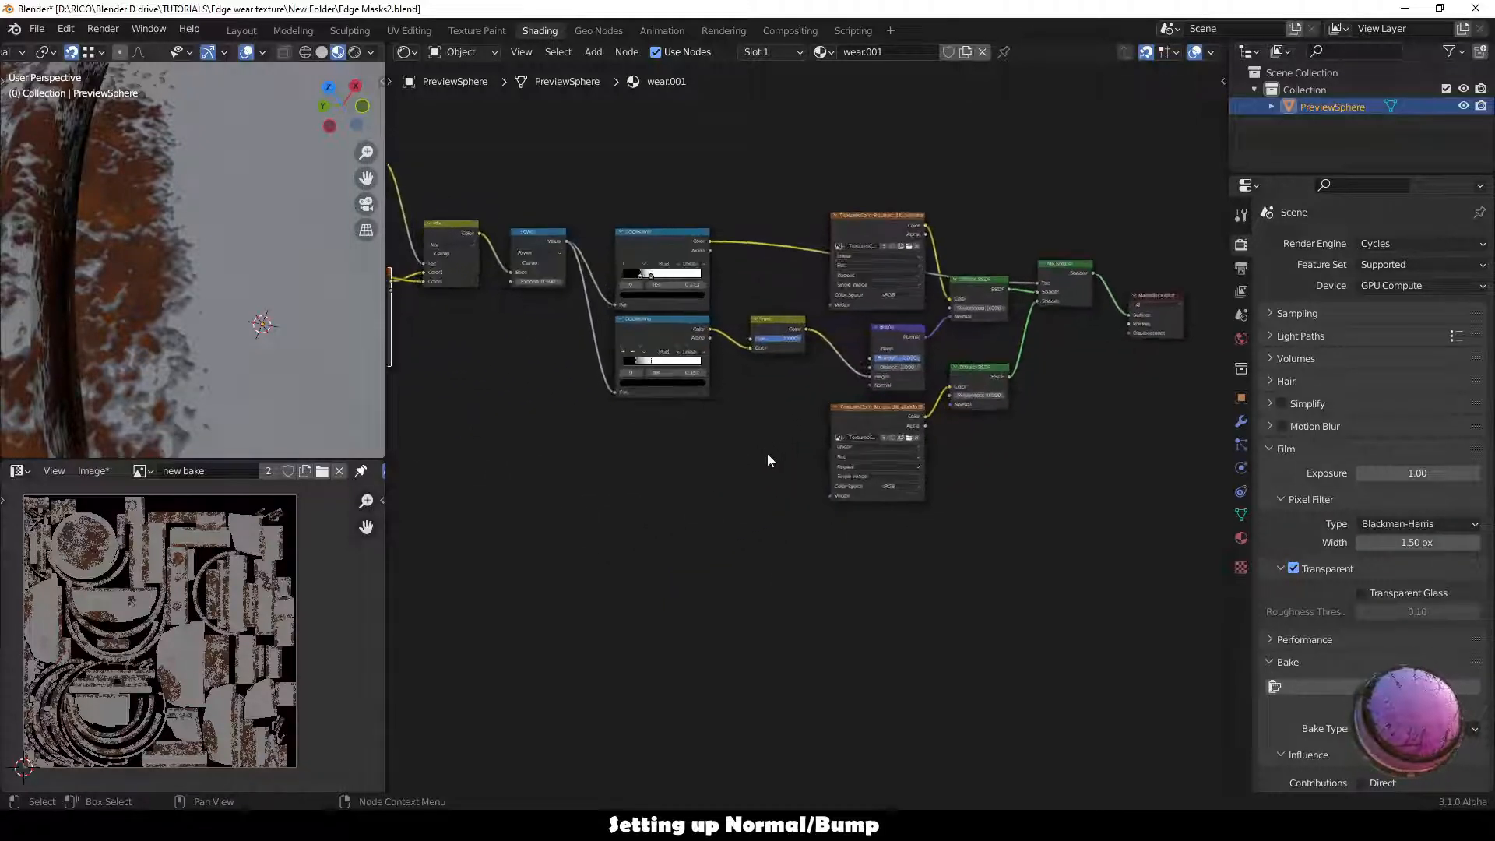
pyautogui.moveTo(763, 454); pyautogui.dragTo(756, 490, button='middle')
pyautogui.moveTo(765, 425); pyautogui.dragTo(875, 379)
pyautogui.hotkey('shift', 'd')
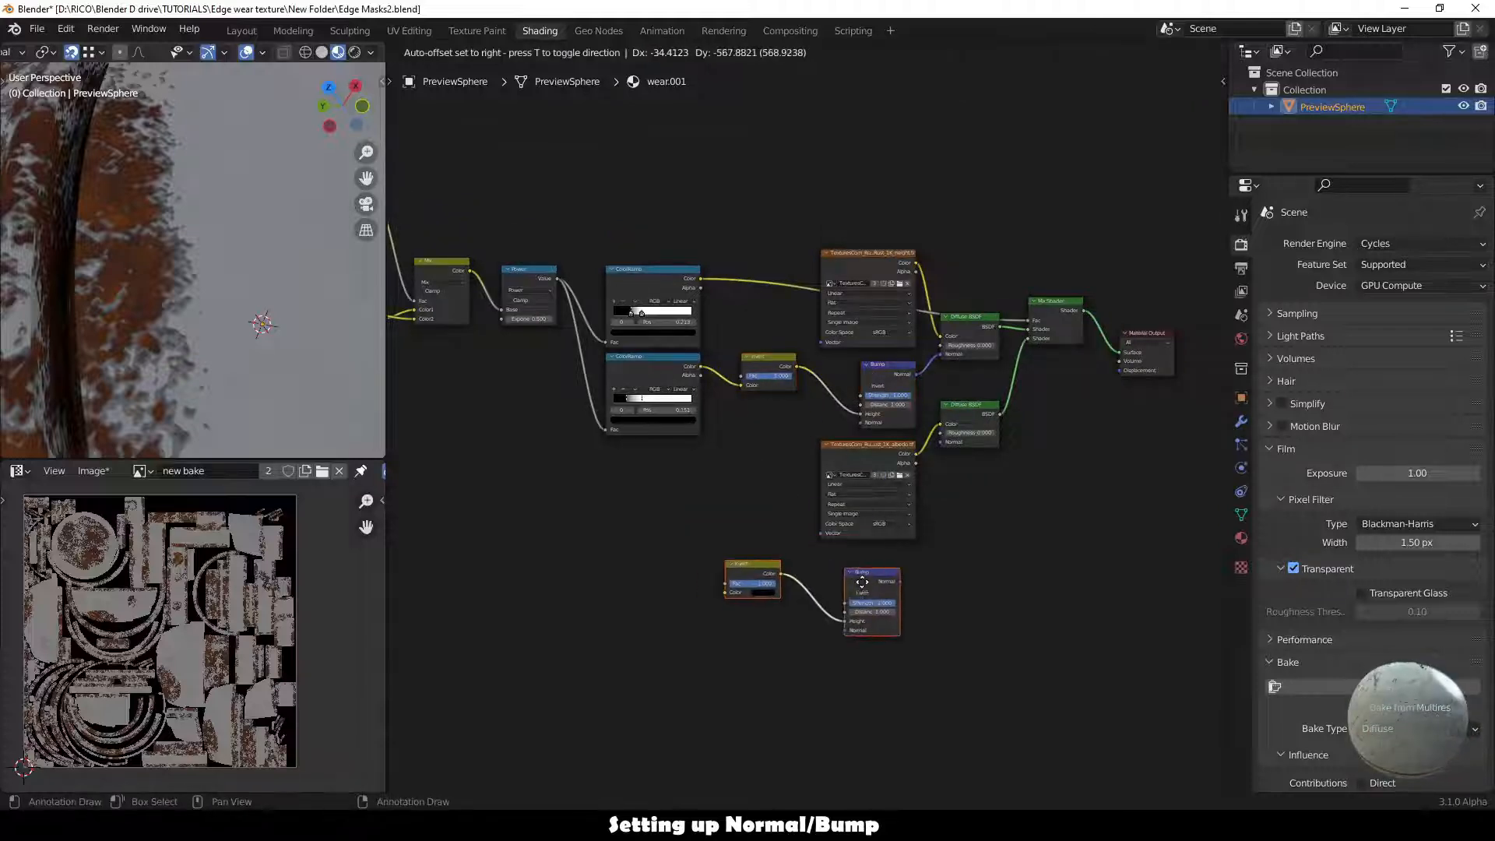
pyautogui.click(848, 611)
# Connect the copied Bump to the lower Diffuse BSDF's Normal input, and the All Wear image's Color to the copied Invert's Color.
pyautogui.moveTo(900, 580); pyautogui.dragTo(942, 442)
pyautogui.moveTo(521, 389); pyautogui.dragTo(609, 355, button='middle')
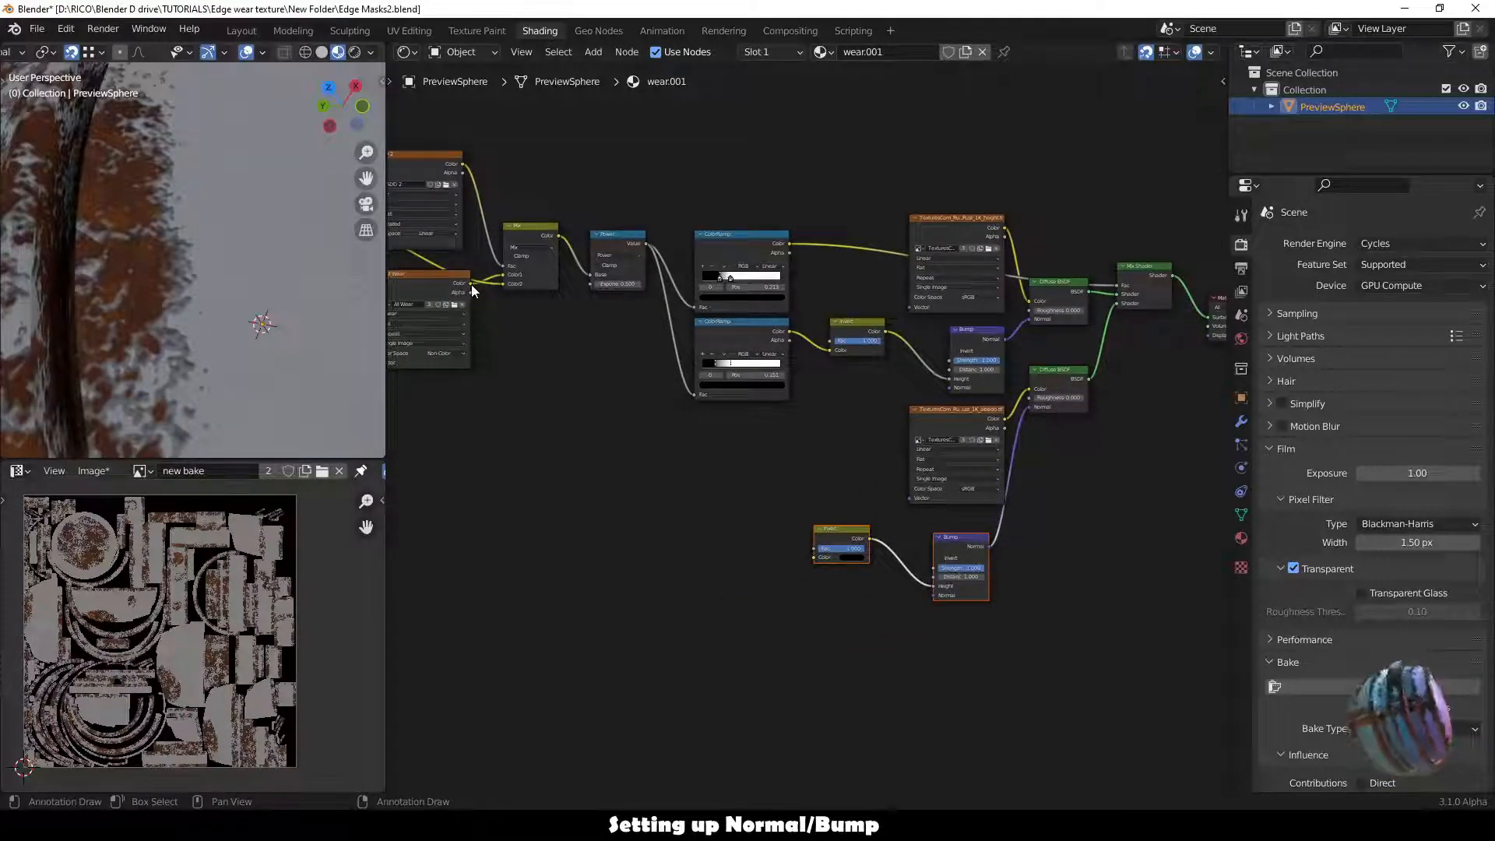
pyautogui.moveTo(470, 284); pyautogui.dragTo(814, 558)
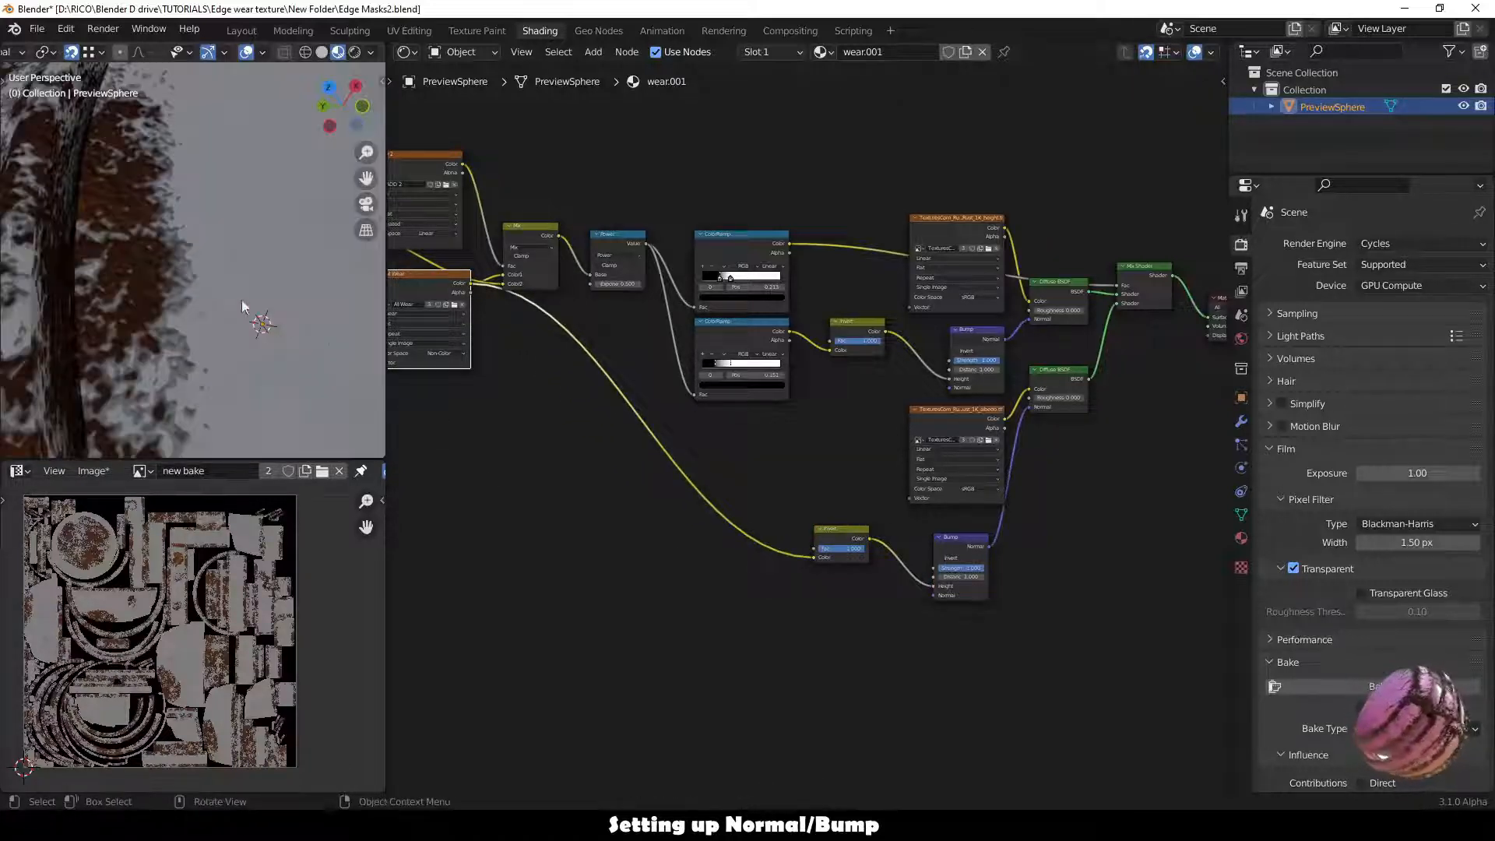
# Switch the 3D view to rendered shading and view the whole preview sphere.
pyautogui.click(354, 53)
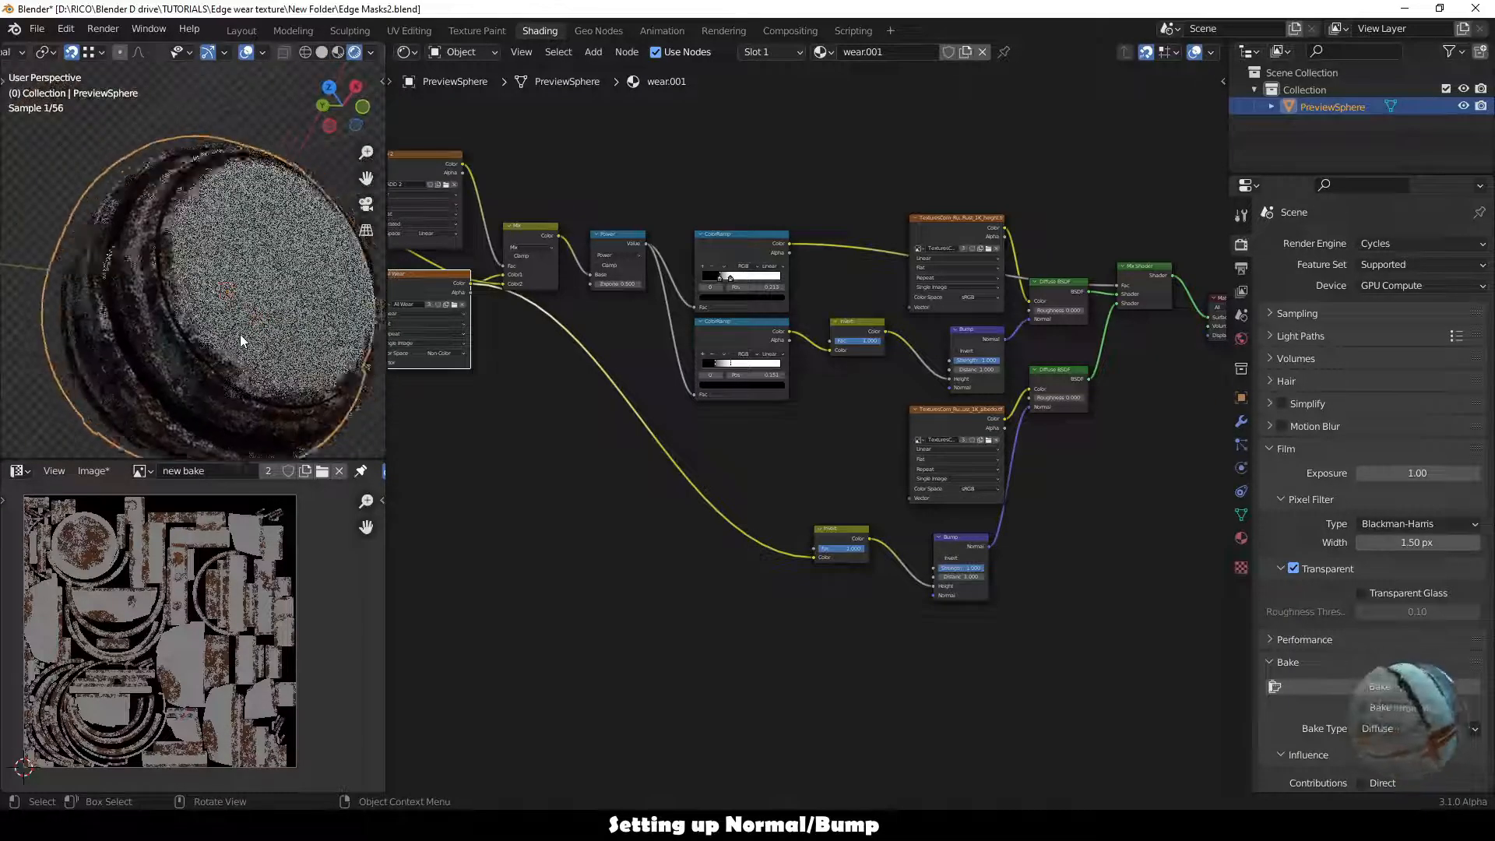
pyautogui.moveTo(239, 334); pyautogui.dragTo(240, 334, button='middle')
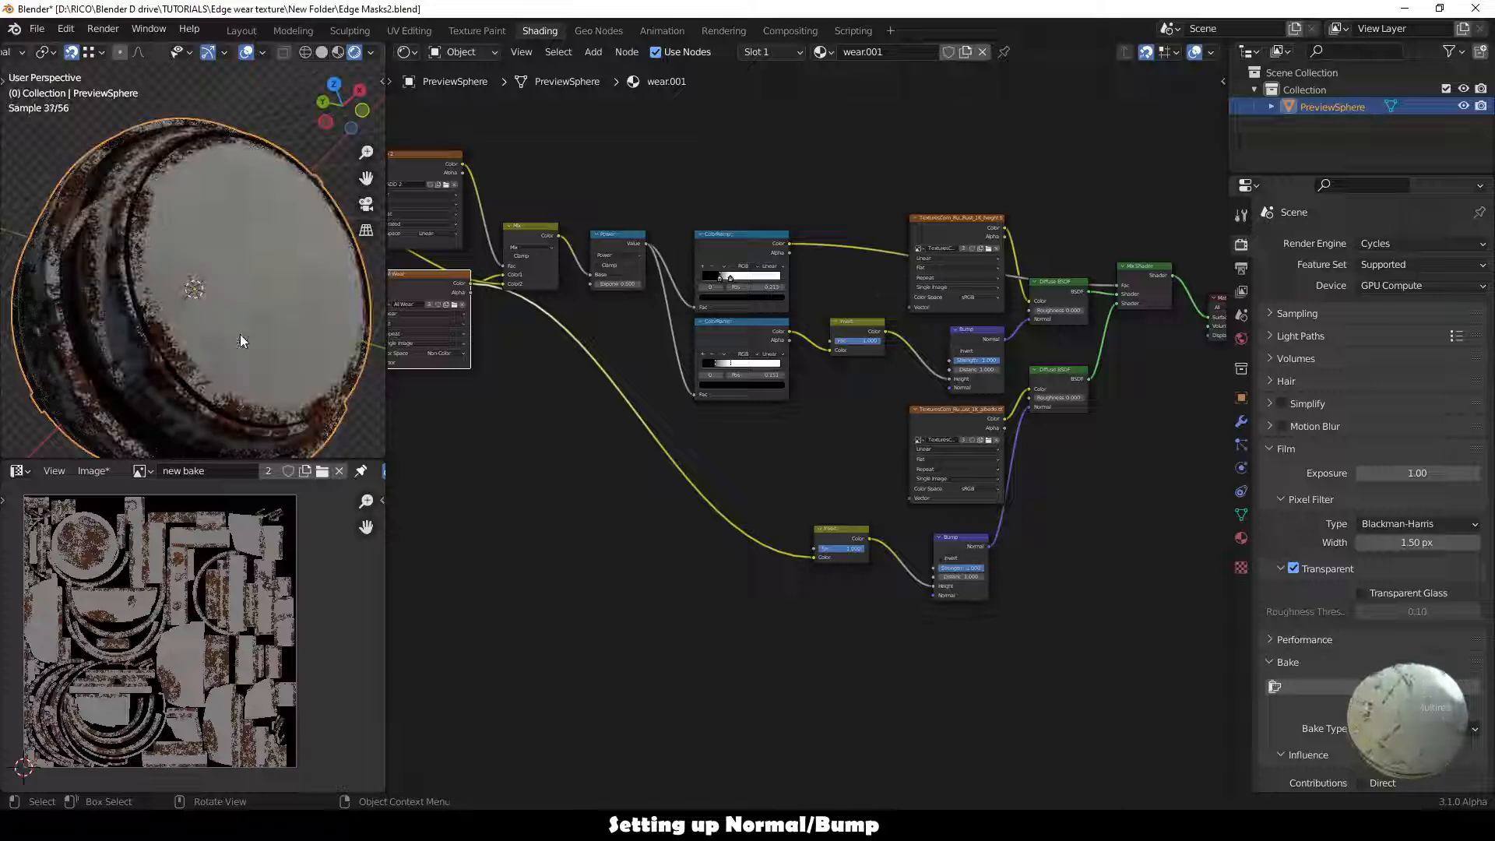
# Place the upper Invert beside its Bump node, and shift these with the height texture and upper Diffuse BSDF closer to the ColorRamps.
pyautogui.scroll(-4, 779, 456)
pyautogui.moveTo(978, 494); pyautogui.dragTo(1047, 520, button='middle')
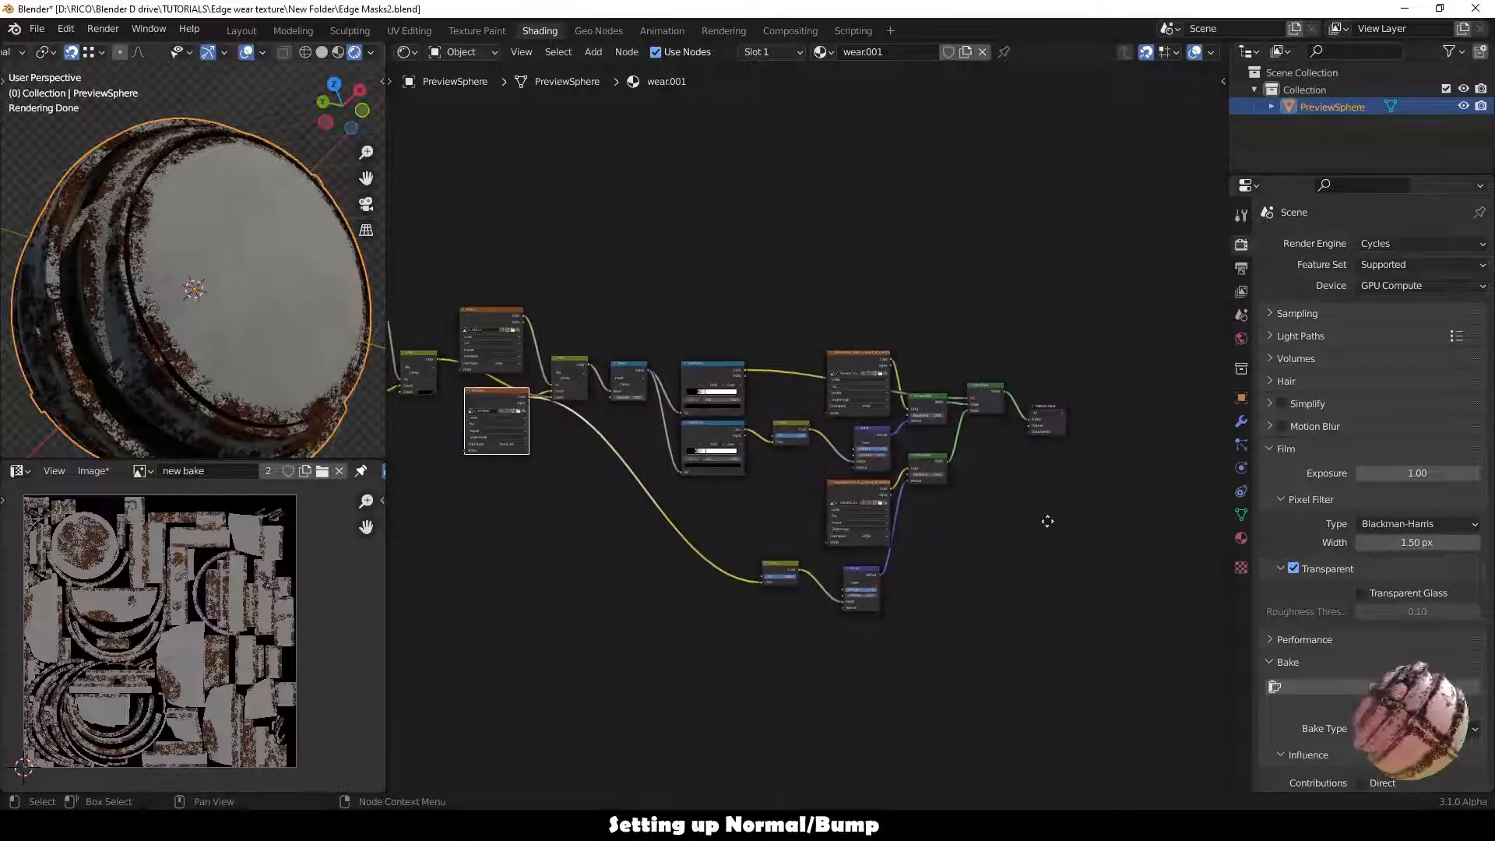
pyautogui.scroll(1, 1047, 521)
pyautogui.scroll(3, 886, 550)
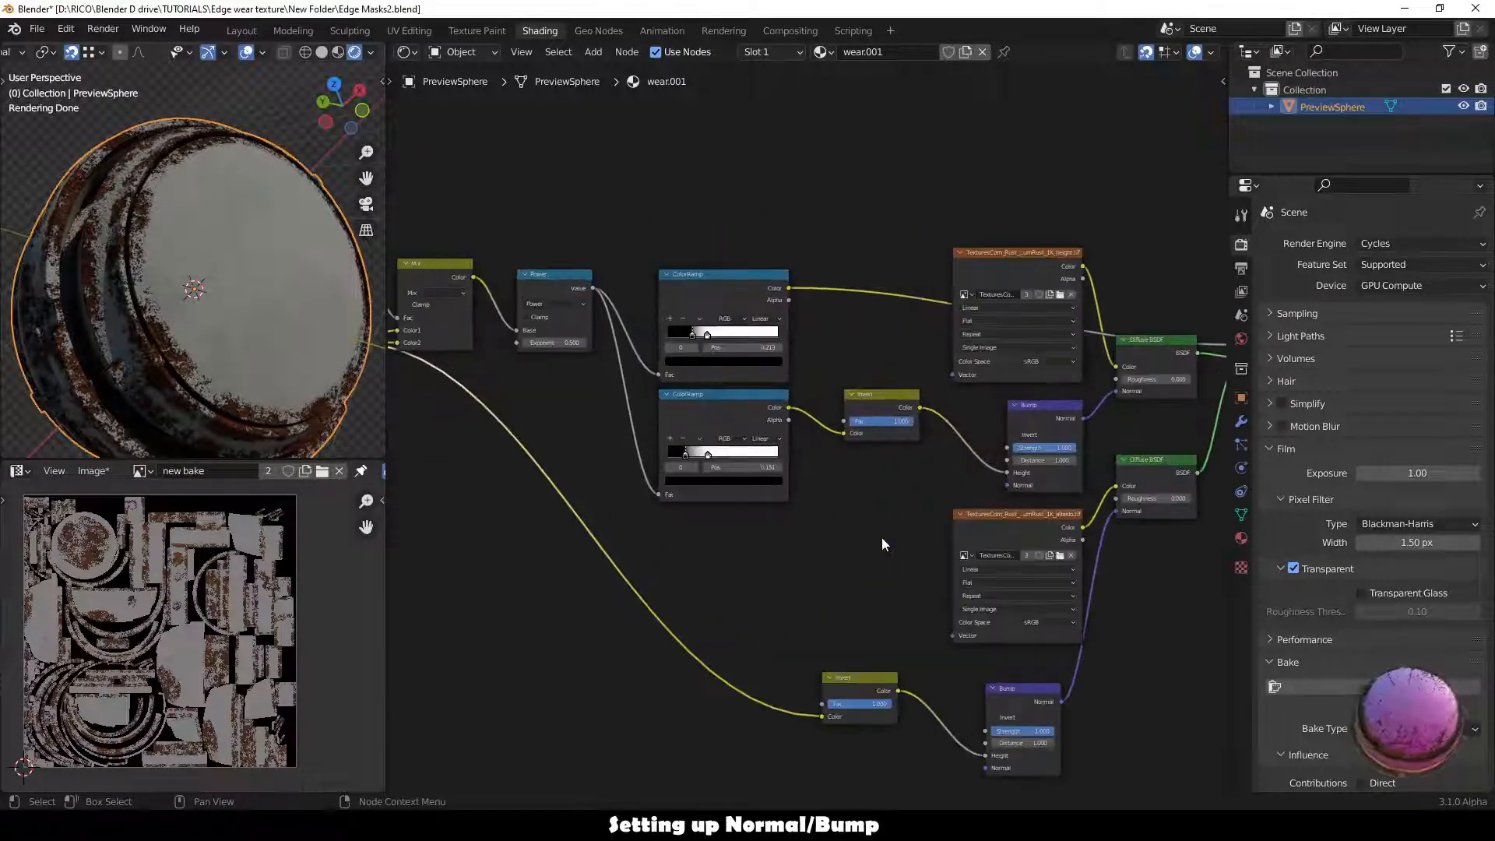
pyautogui.moveTo(881, 544); pyautogui.dragTo(841, 568, button='middle')
pyautogui.moveTo(848, 424); pyautogui.dragTo(918, 454)
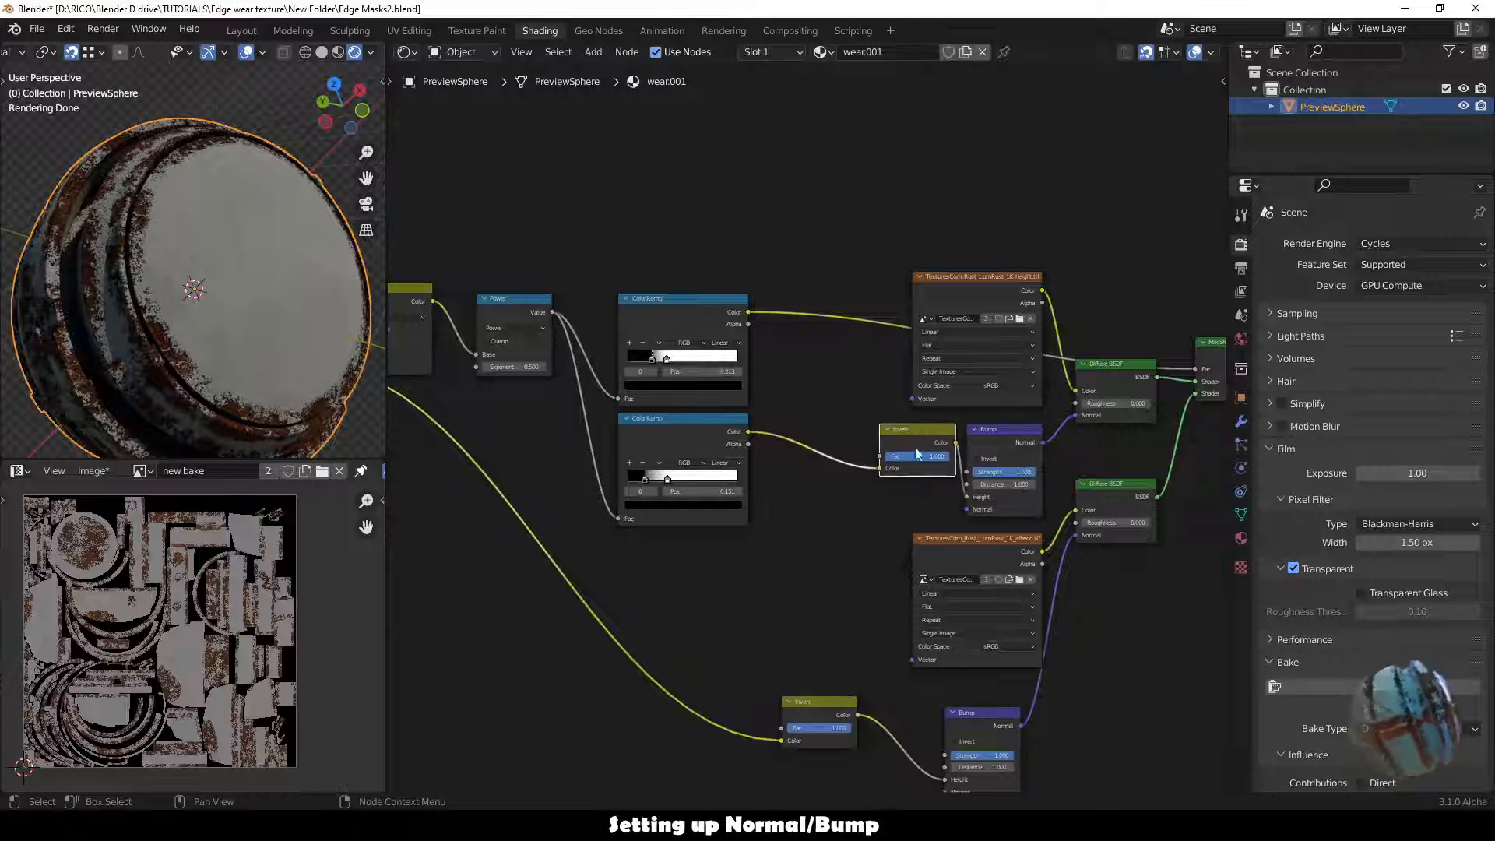
pyautogui.moveTo(841, 246); pyautogui.dragTo(1121, 447)
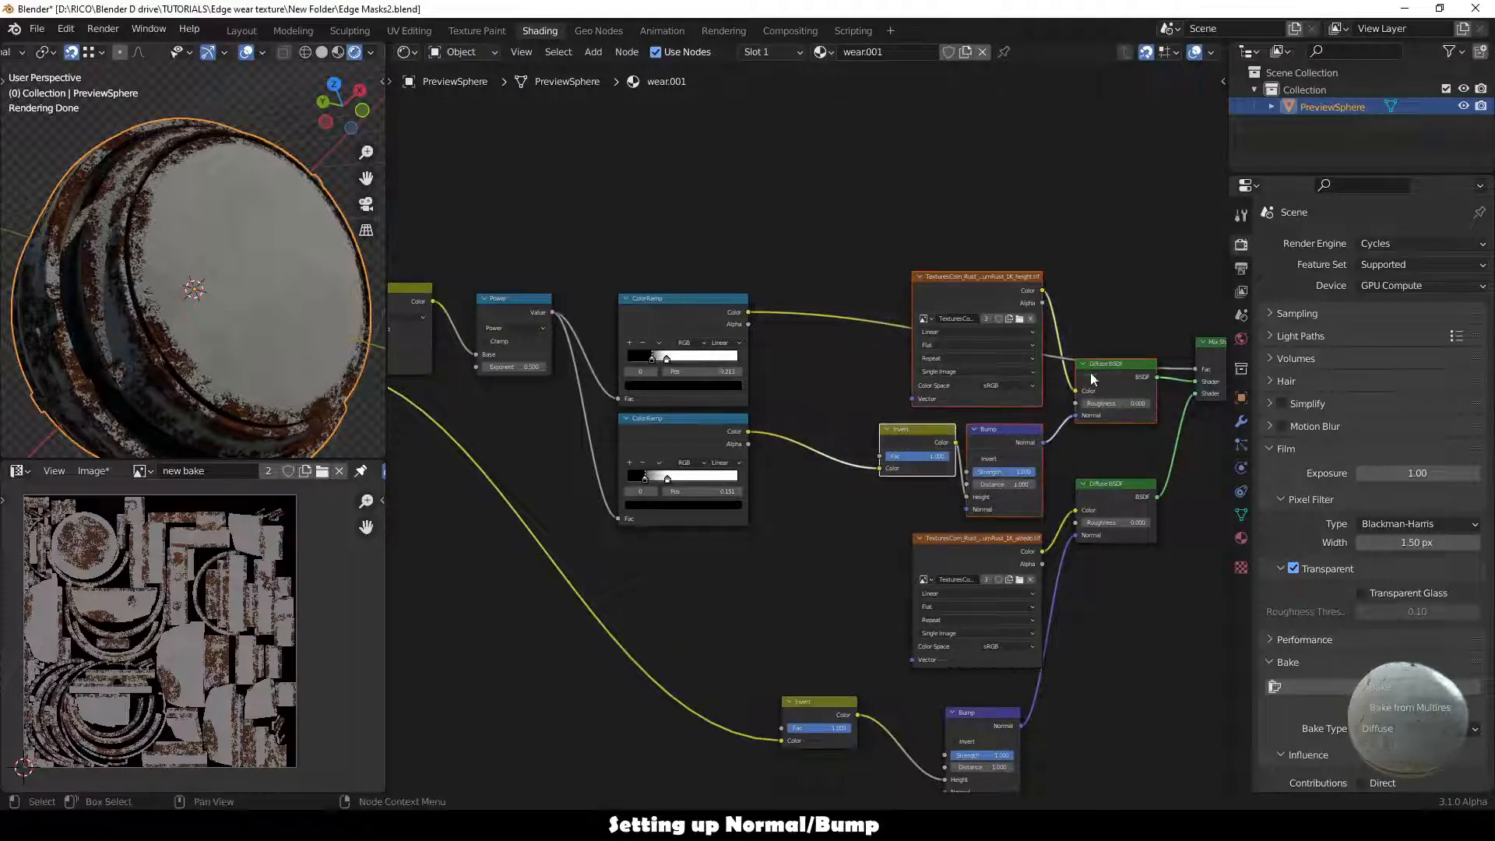
pyautogui.moveTo(1091, 379); pyautogui.dragTo(1016, 379)
# Move the albedo texture and its Diffuse BSDF below the upper group, and tuck the copied Invert and Bump nodes directly underneath.
pyautogui.moveTo(1030, 680); pyautogui.dragTo(963, 457, button='middle')
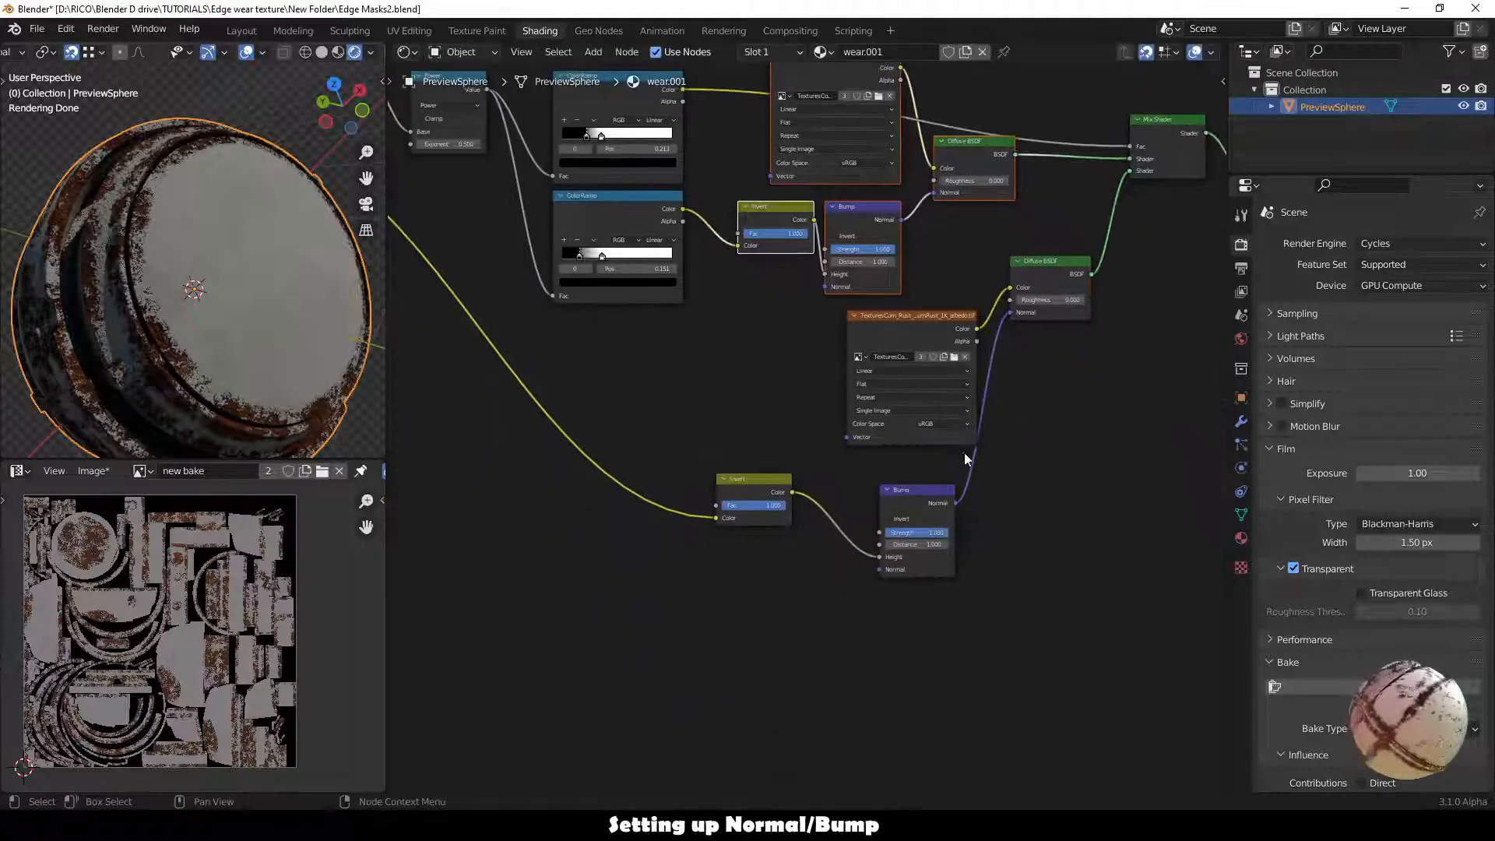
pyautogui.moveTo(758, 478); pyautogui.dragTo(823, 478)
pyautogui.moveTo(767, 311); pyautogui.dragTo(1072, 636)
pyautogui.keyDown('shift'); pyautogui.click(1044, 265); pyautogui.keyUp('shift')
pyautogui.moveTo(1045, 264); pyautogui.dragTo(945, 383)
pyautogui.moveTo(854, 555); pyautogui.dragTo(876, 522)
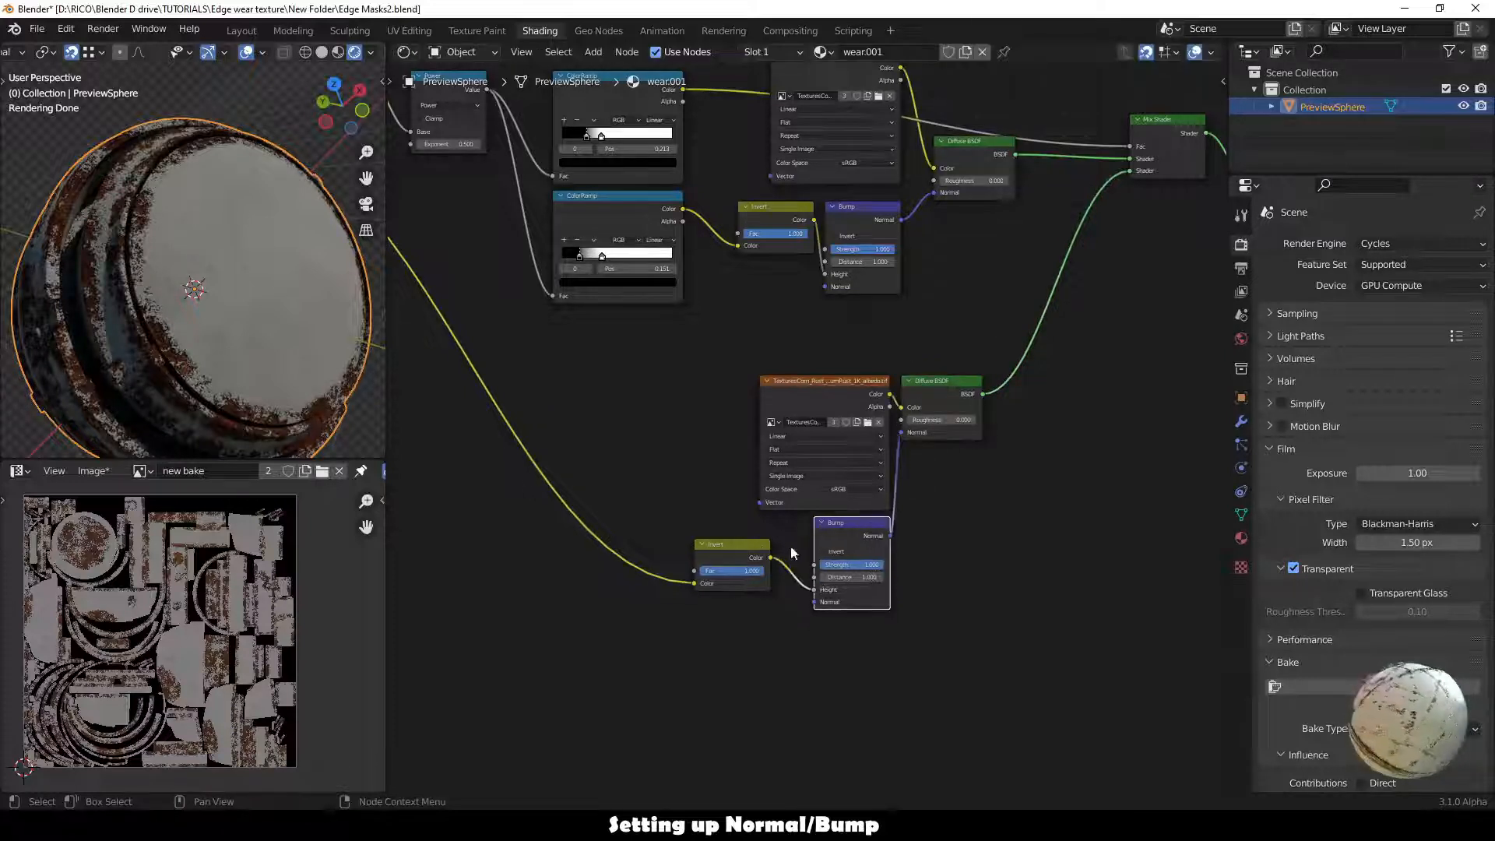
pyautogui.moveTo(752, 543); pyautogui.dragTo(785, 518)
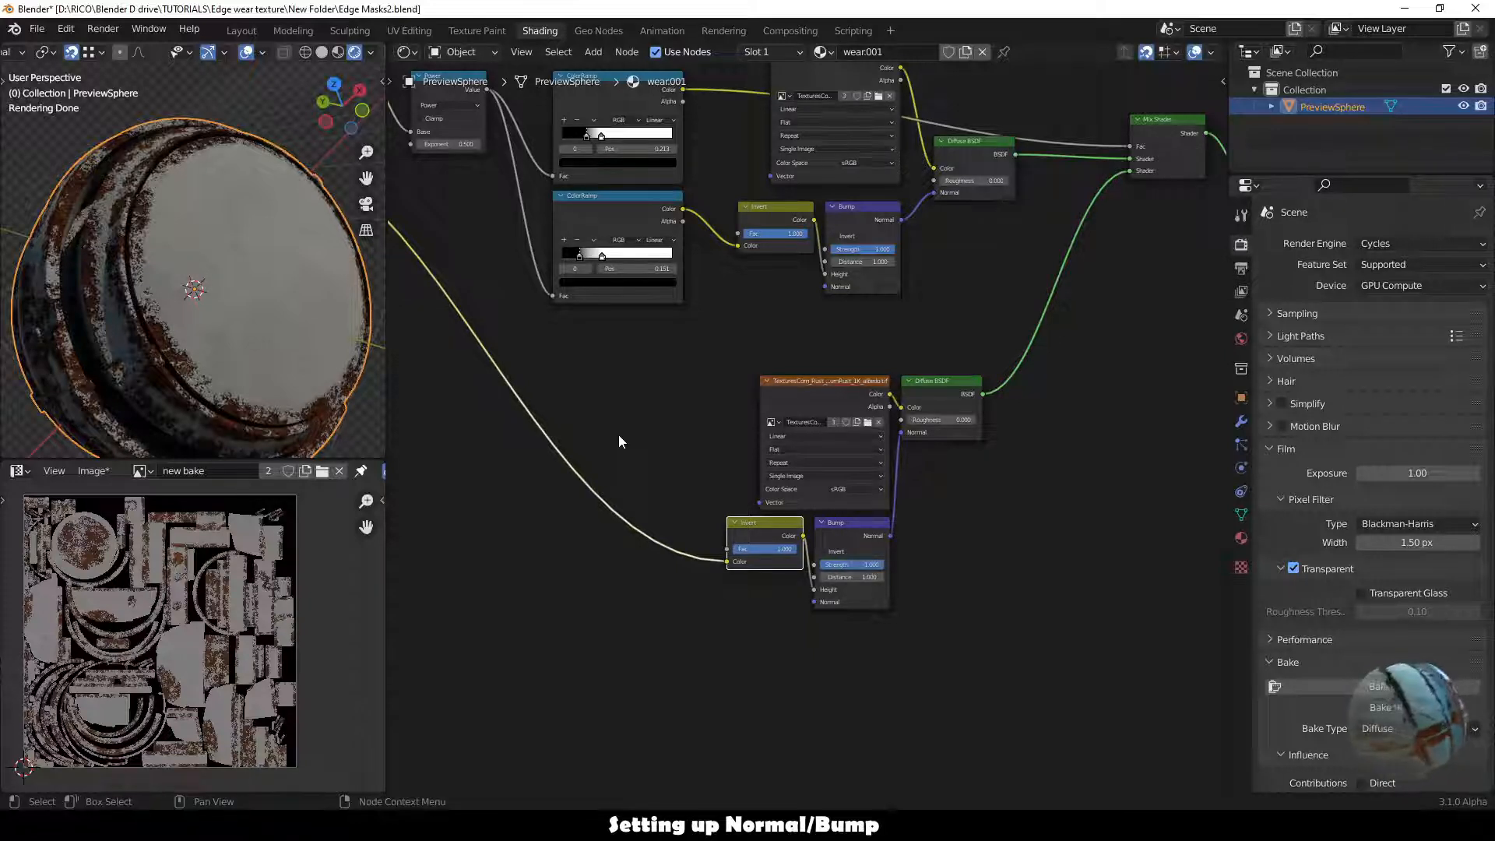
pyautogui.press('Home')
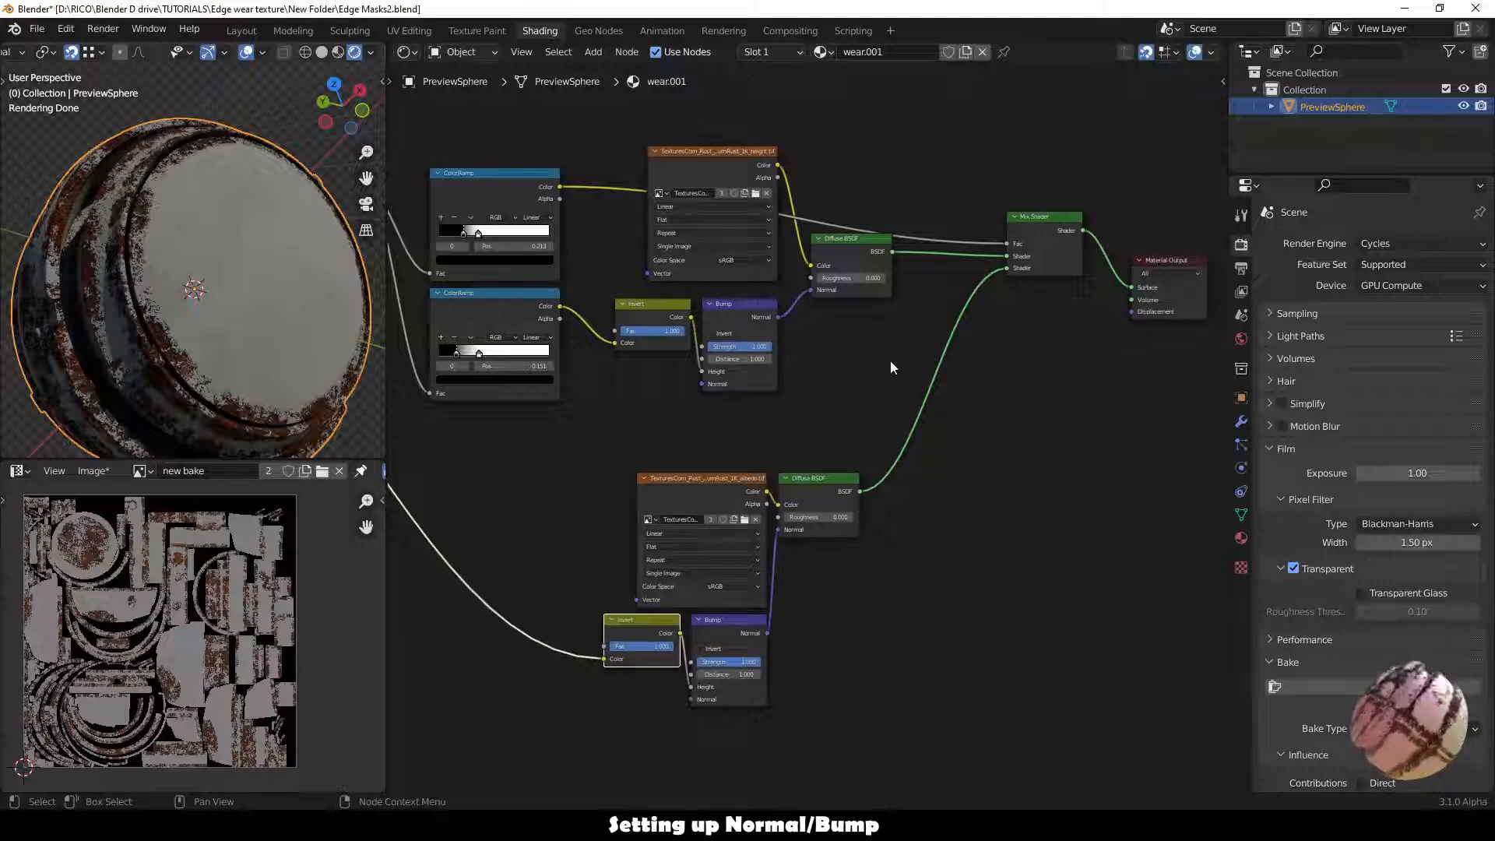
pyautogui.scroll(-6, 629, 442)
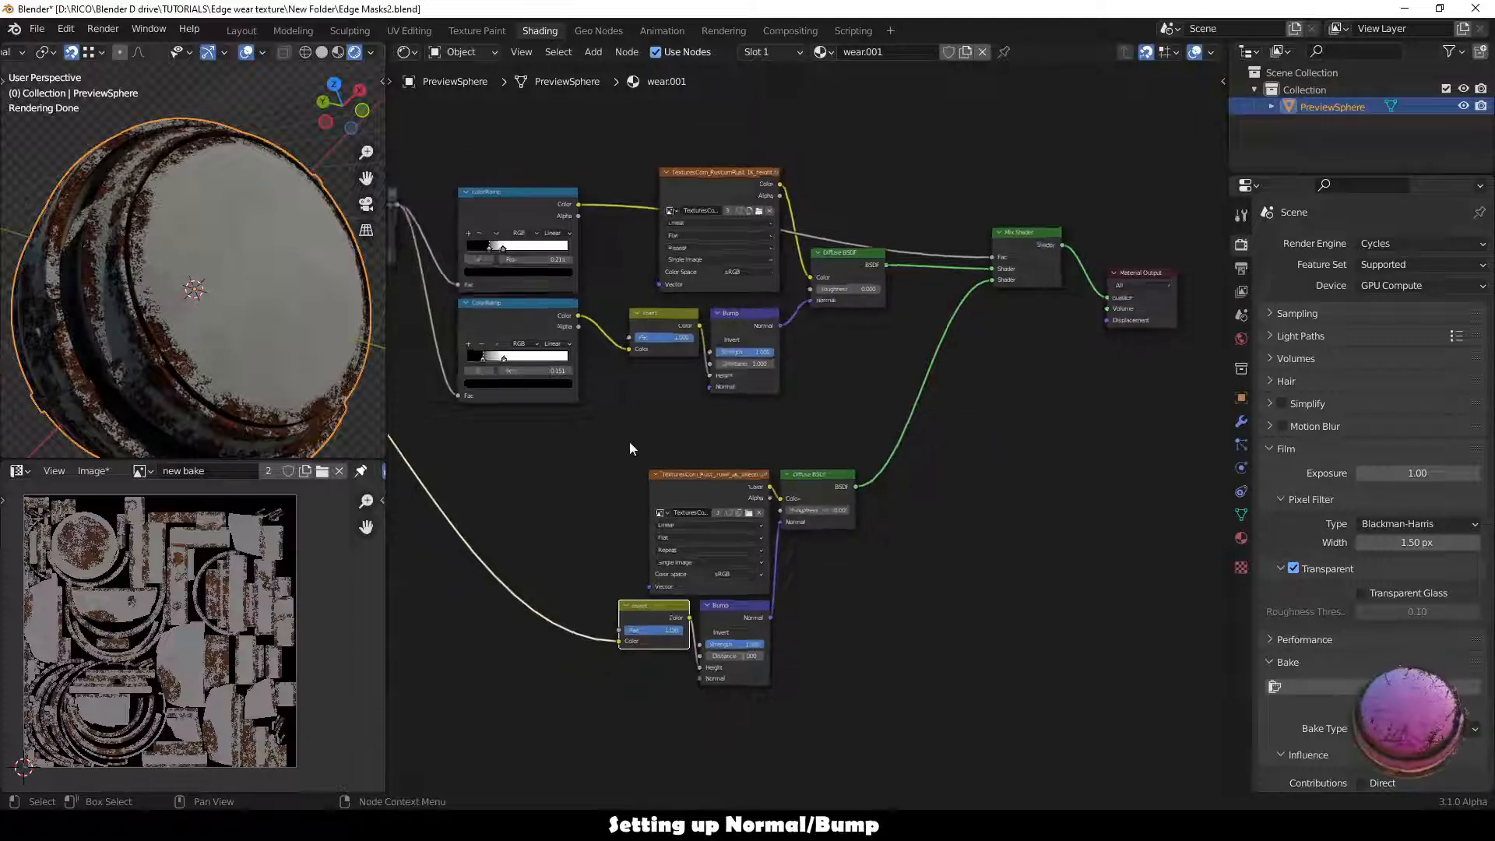
pyautogui.moveTo(813, 453); pyautogui.dragTo(825, 467, button='middle')
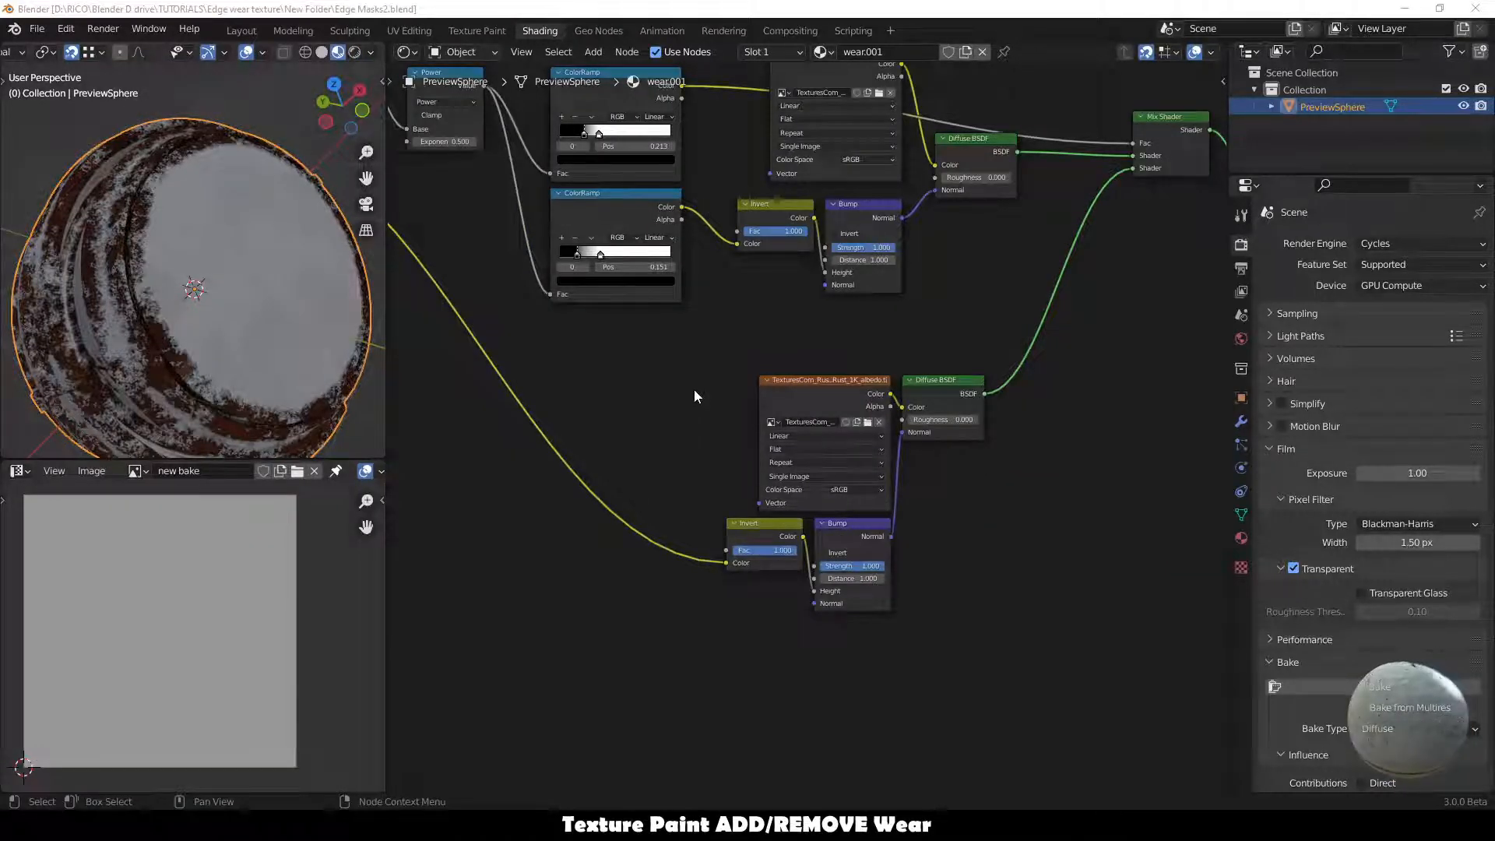
pyautogui.moveTo(706, 396); pyautogui.dragTo(737, 477, button='middle')
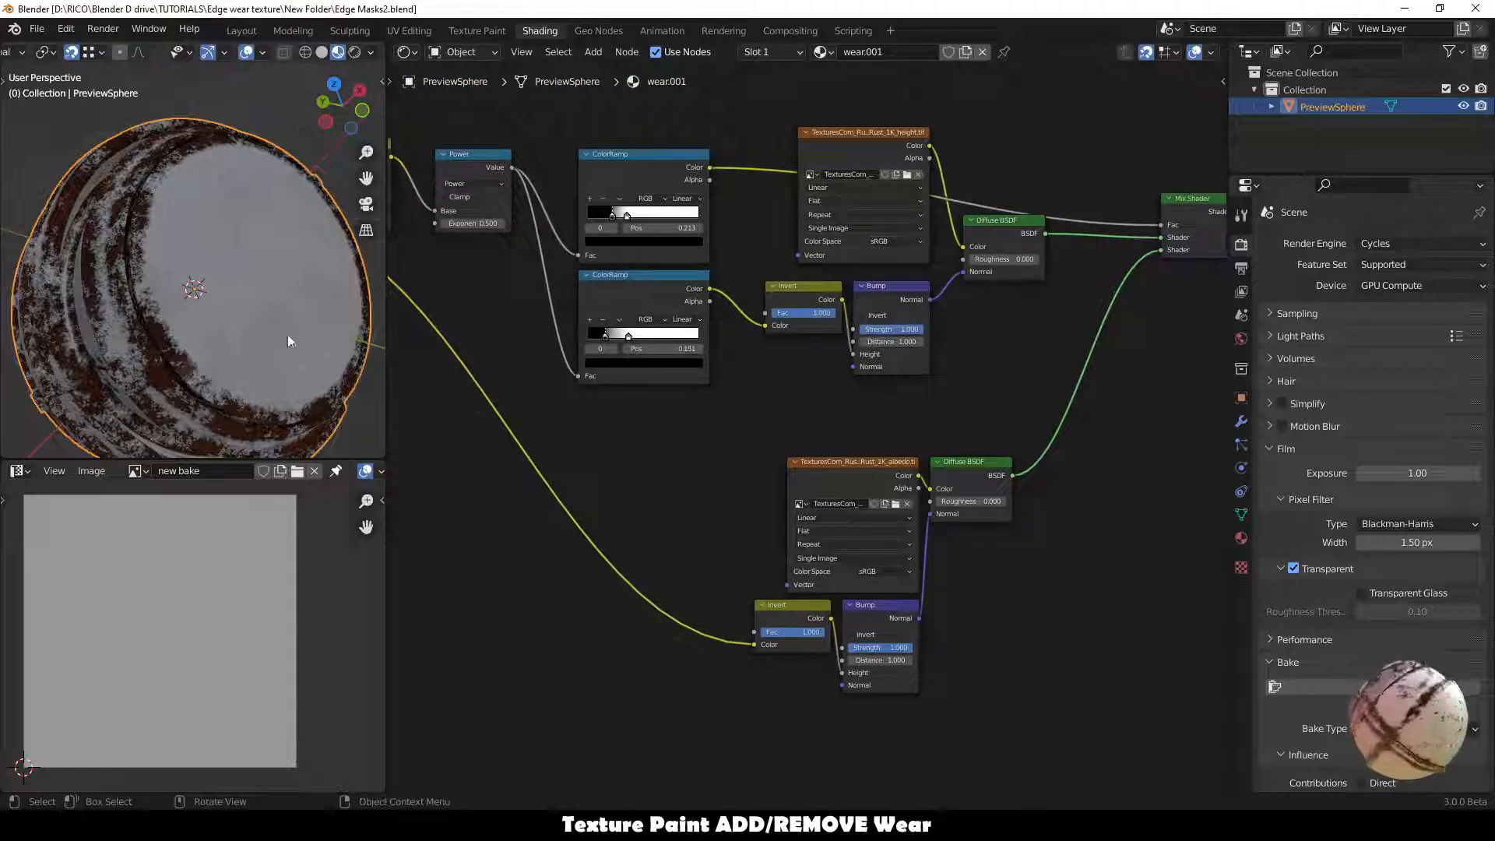
# Switch to the Texture Paint workspace and look through the edge wear, All Wear, ADD 2 and reamove 2 texture slots.
pyautogui.click(477, 31)
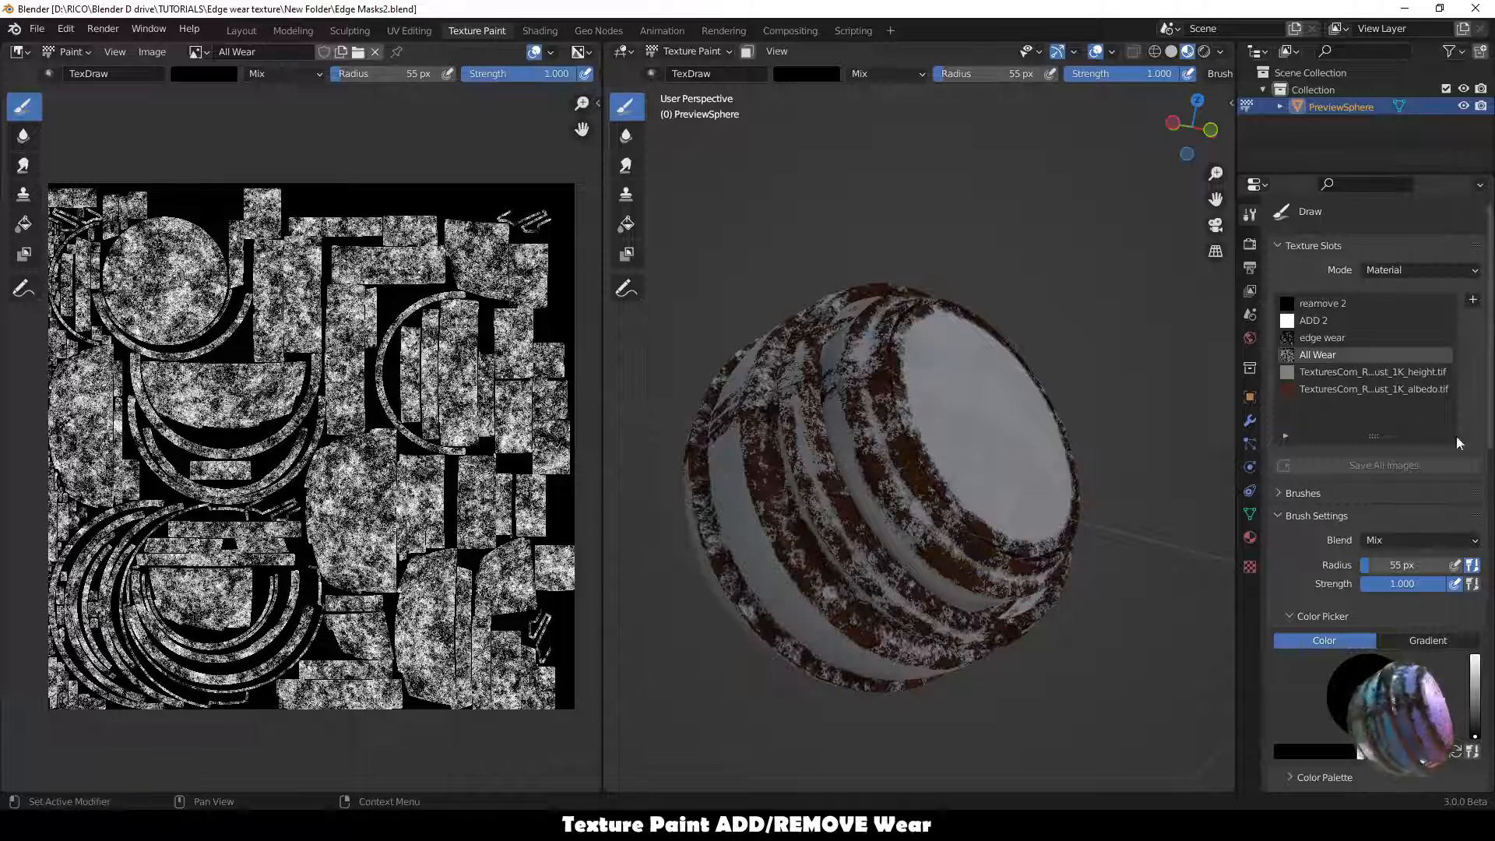
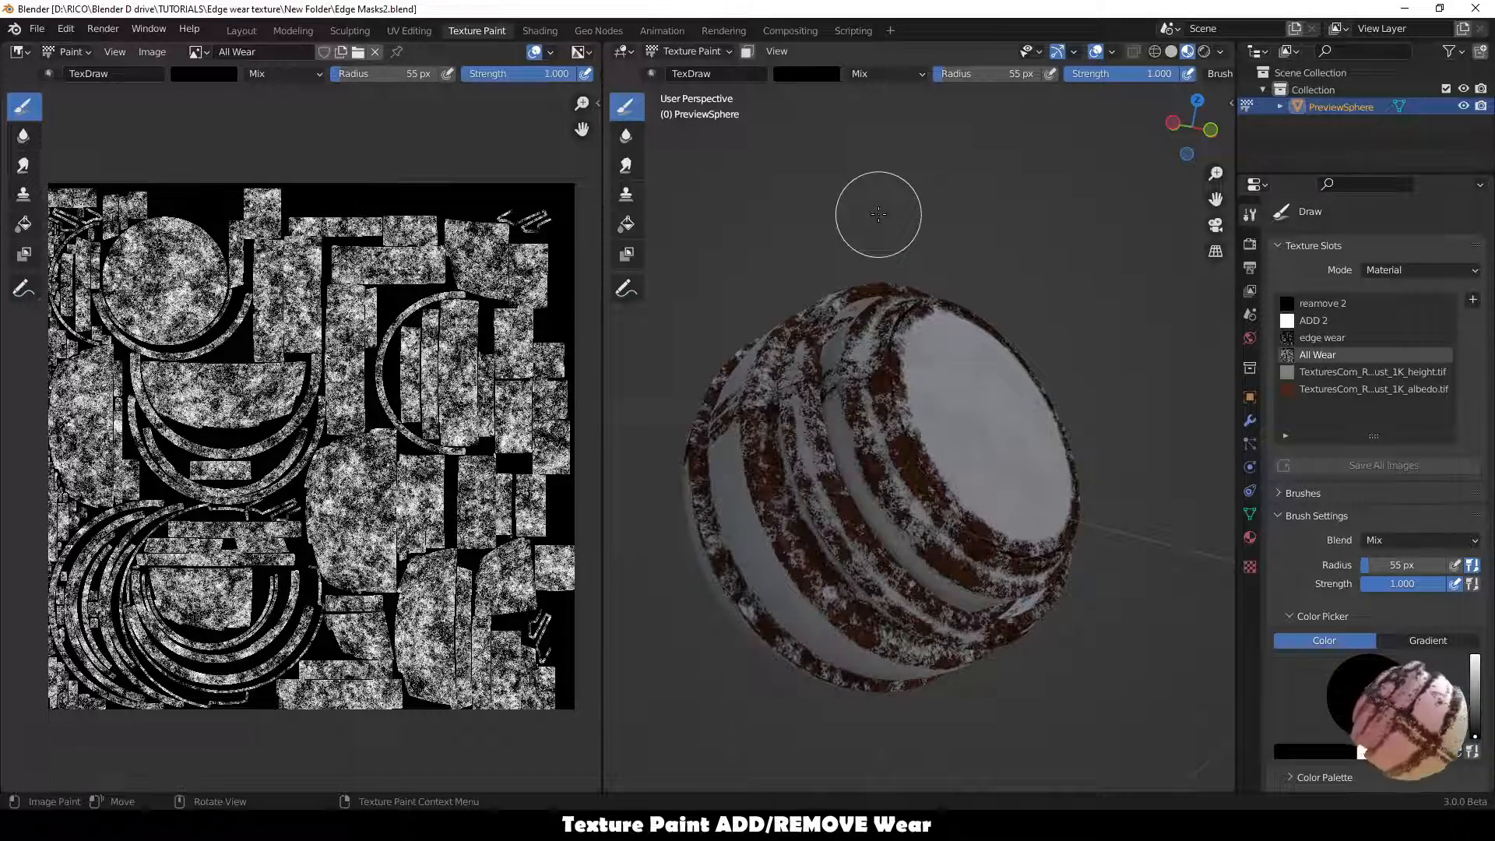
pyautogui.click(1333, 340)
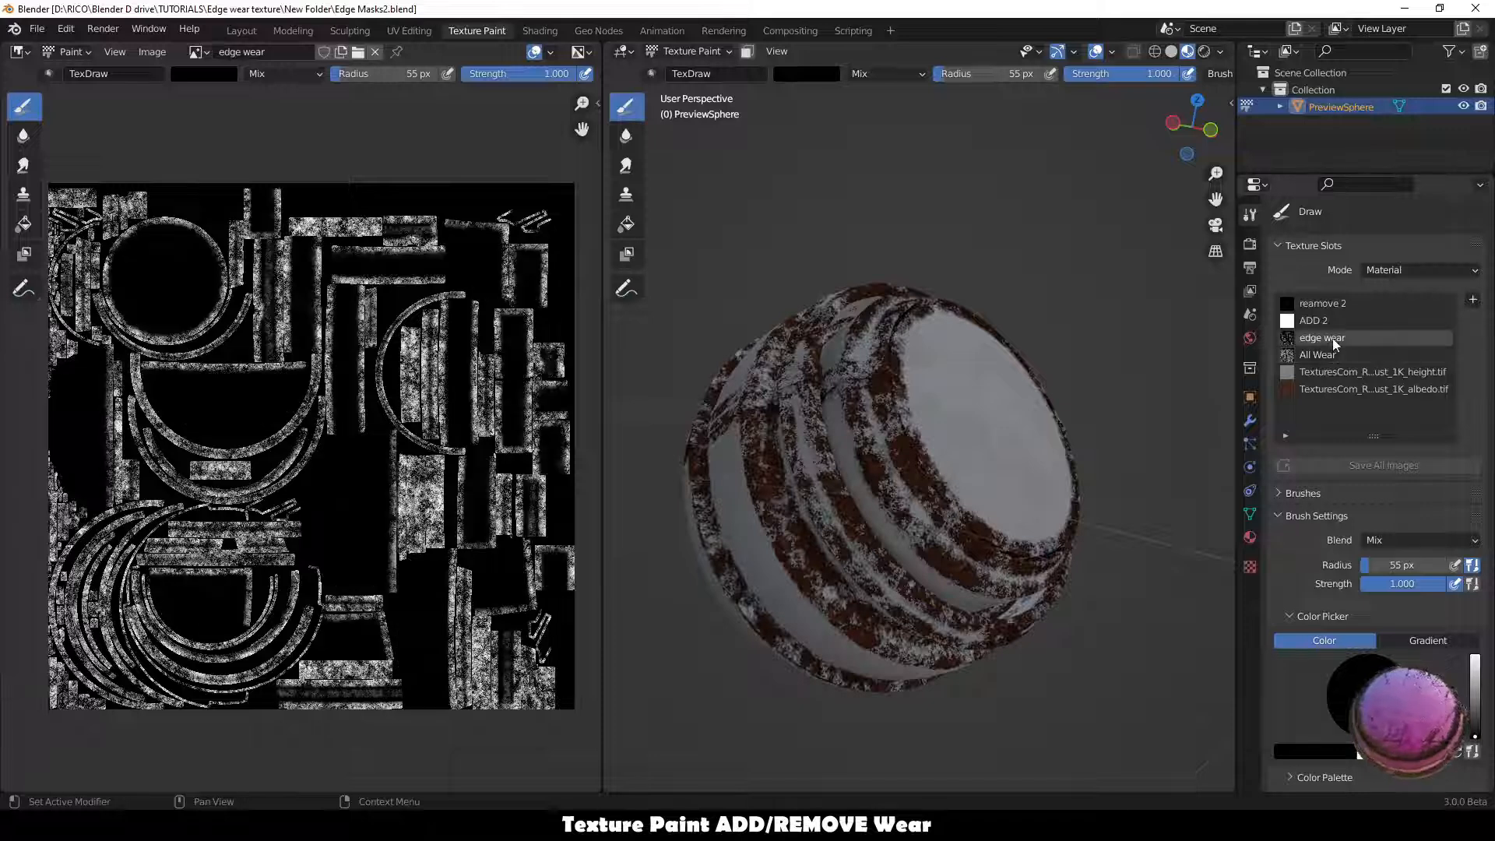
pyautogui.click(1328, 355)
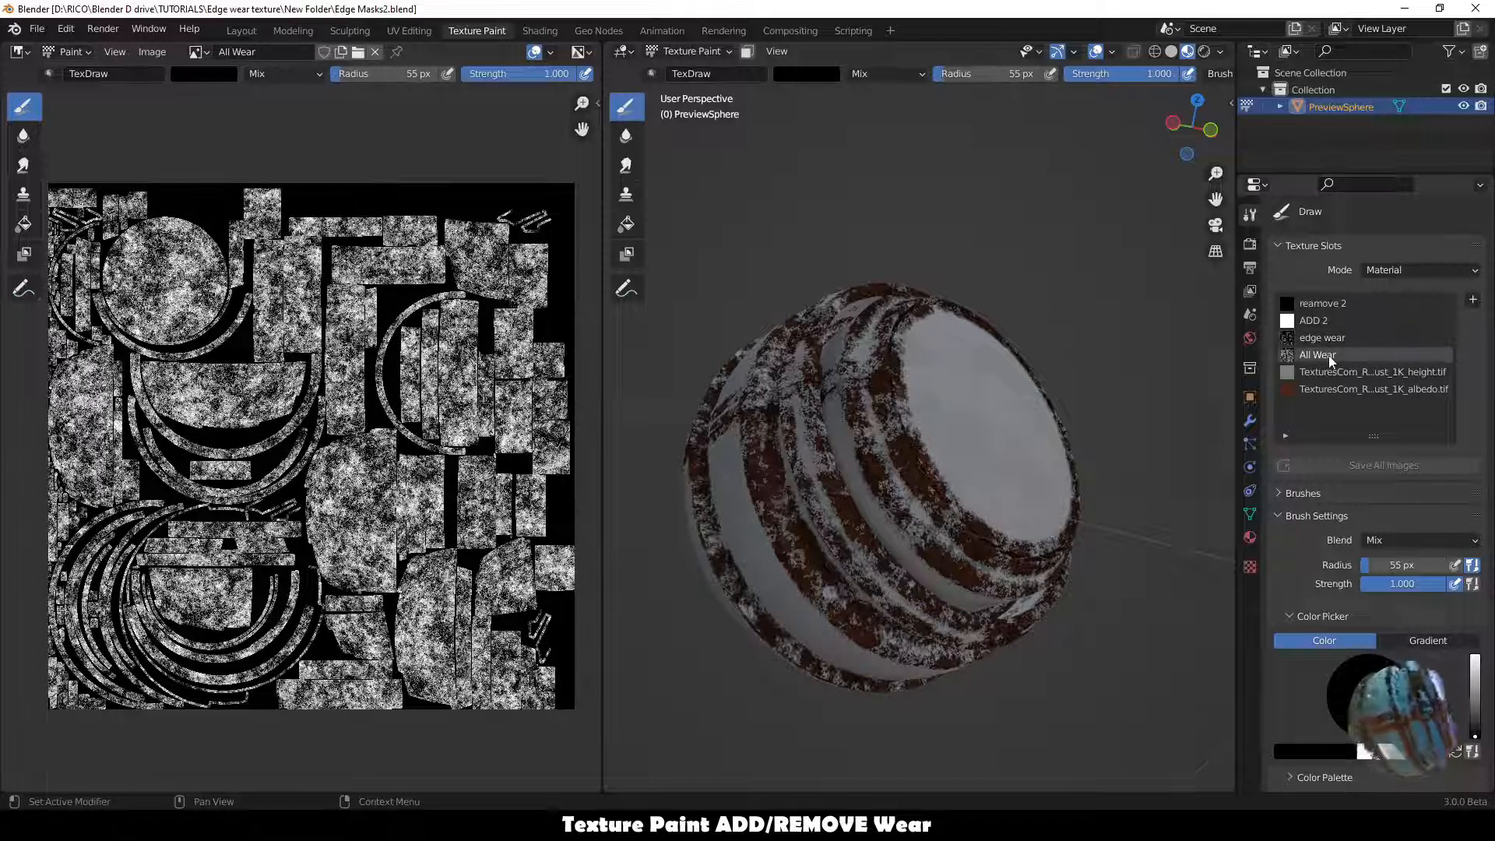
pyautogui.click(1322, 321)
pyautogui.click(1322, 304)
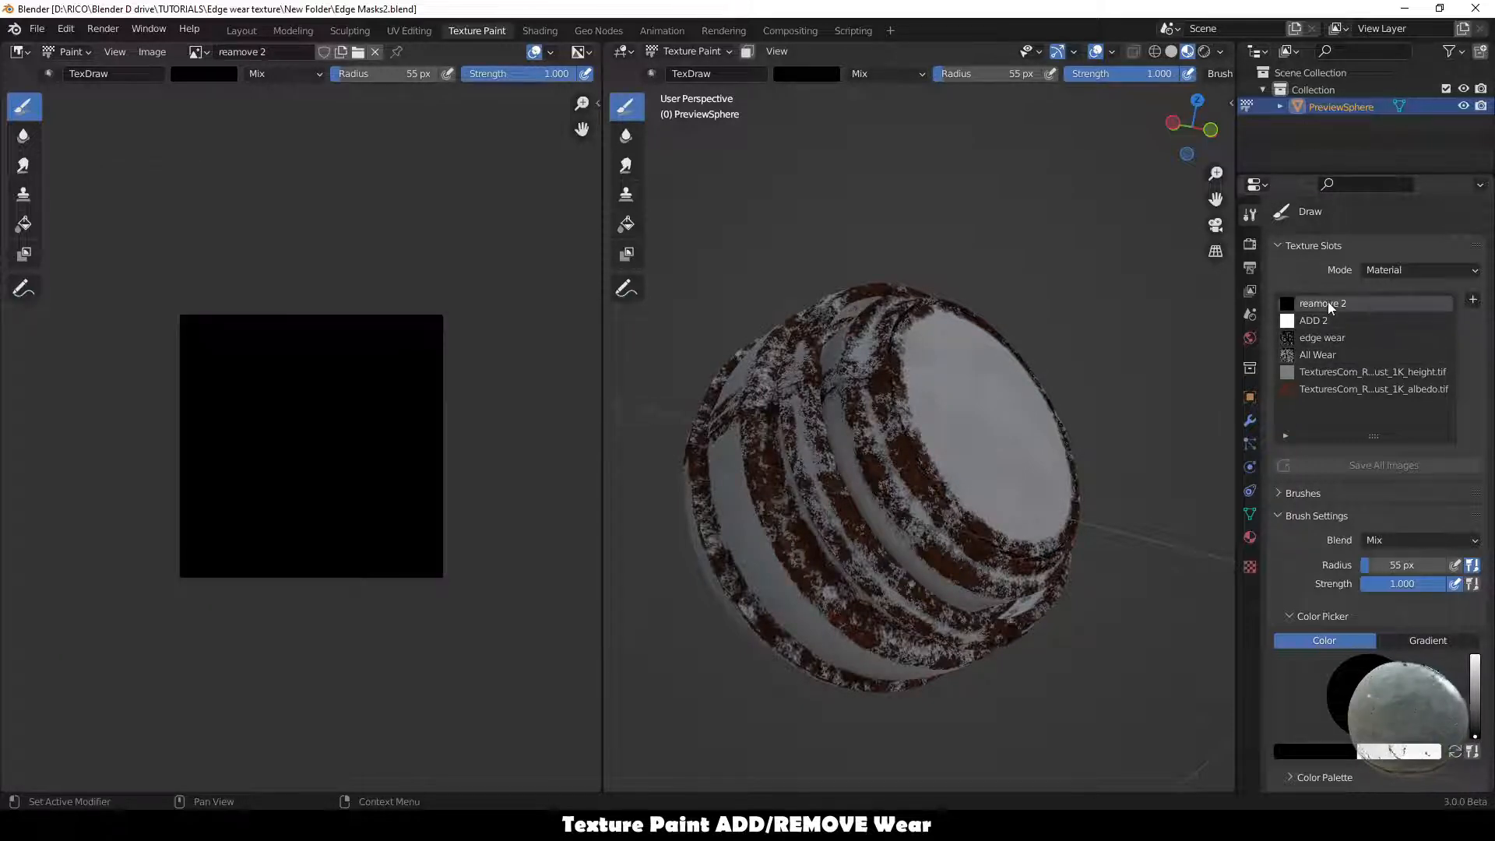
# Paint a round black patch into the ADD 2 texture on the sphere's flat face with the 55 px brush.
pyautogui.click(1322, 320)
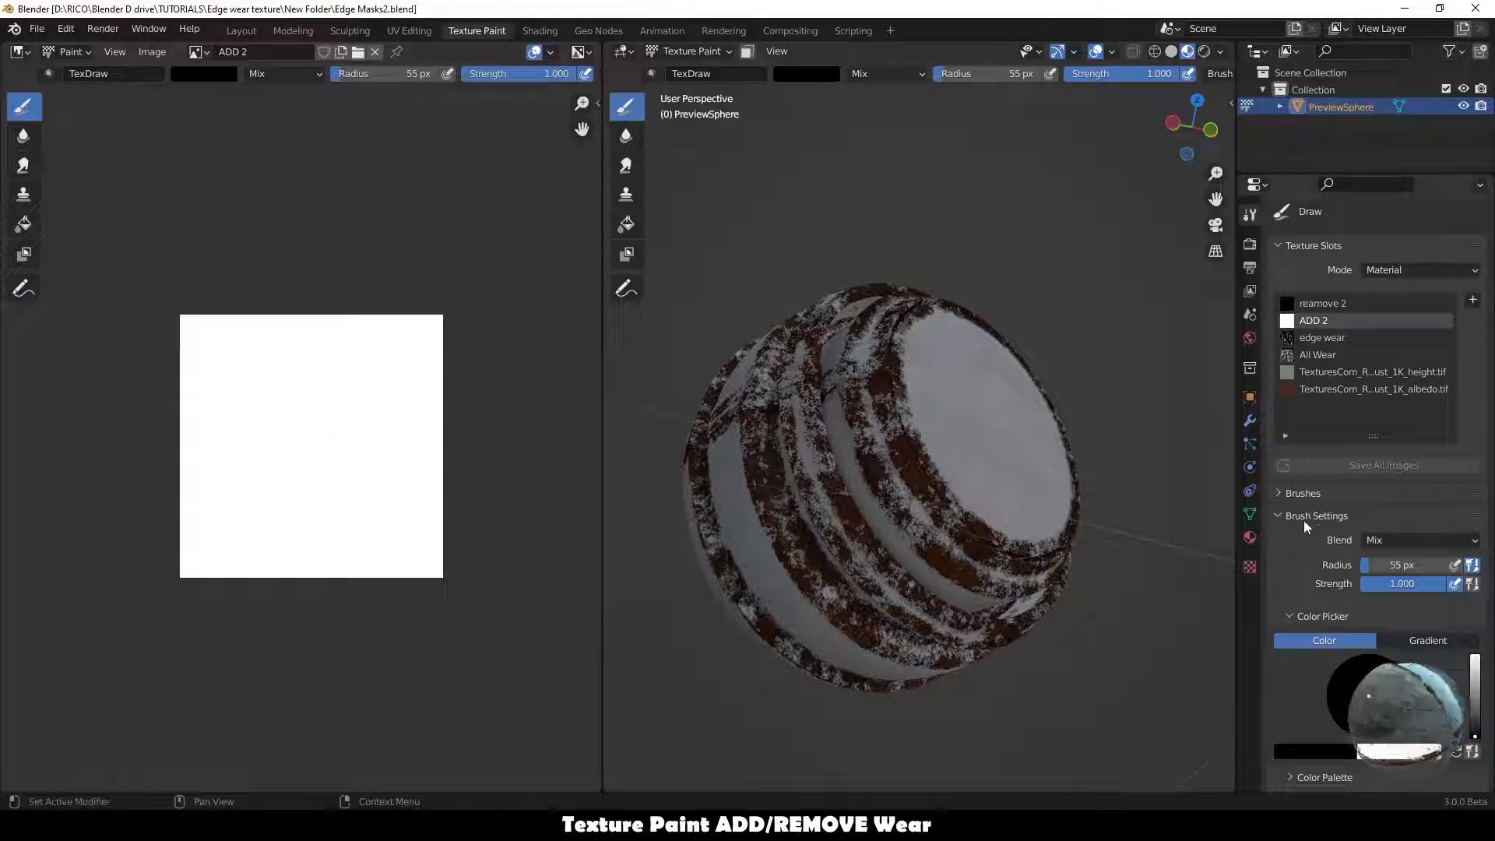
pyautogui.scroll(-3, 1303, 520)
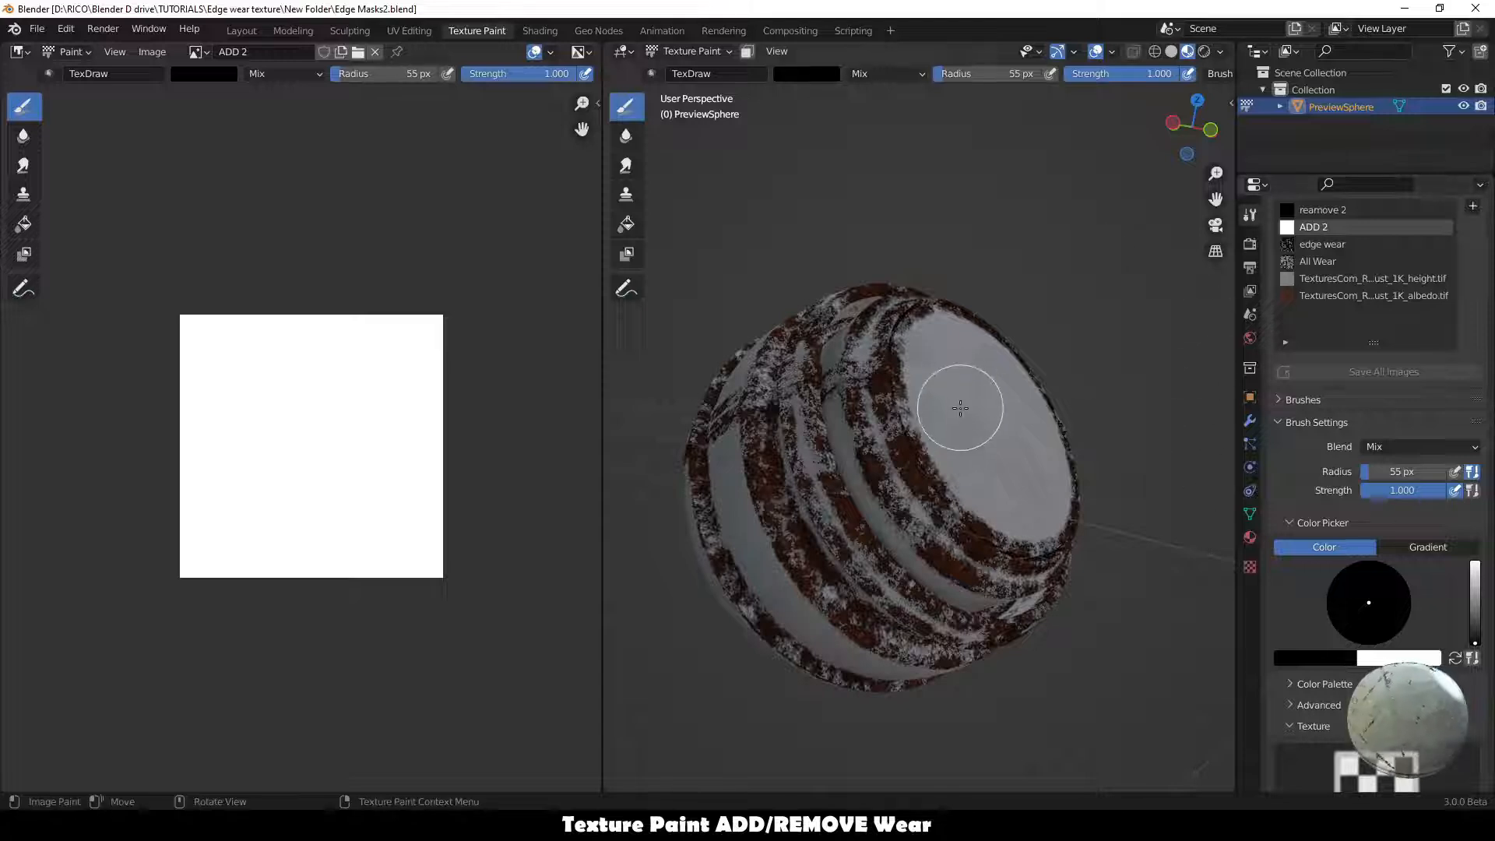
pyautogui.scroll(6, 959, 400)
pyautogui.scroll(2, 975, 362)
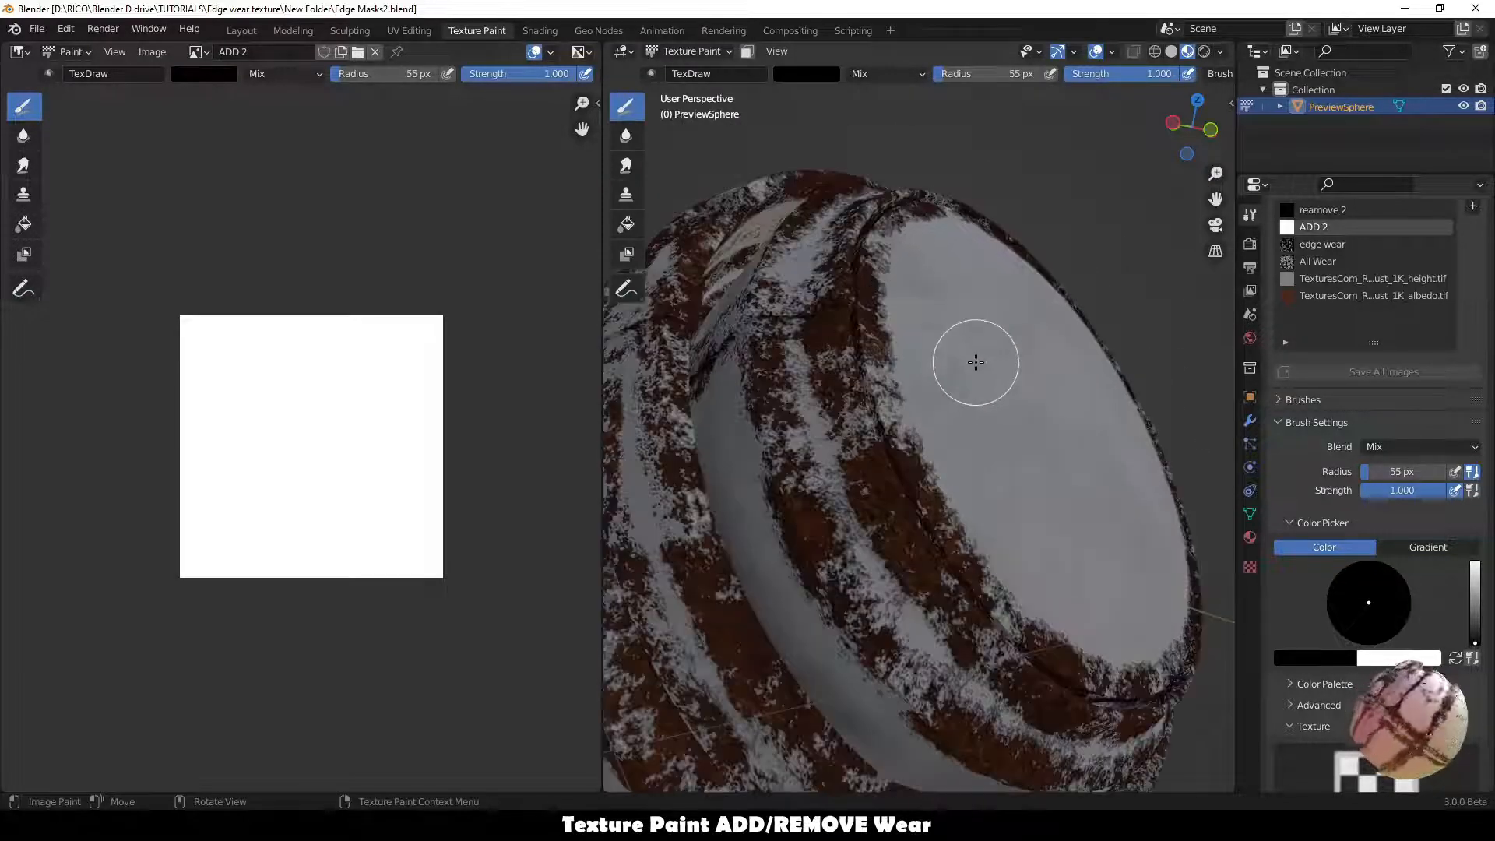
pyautogui.moveTo(972, 360); pyautogui.dragTo(946, 388, button='middle')
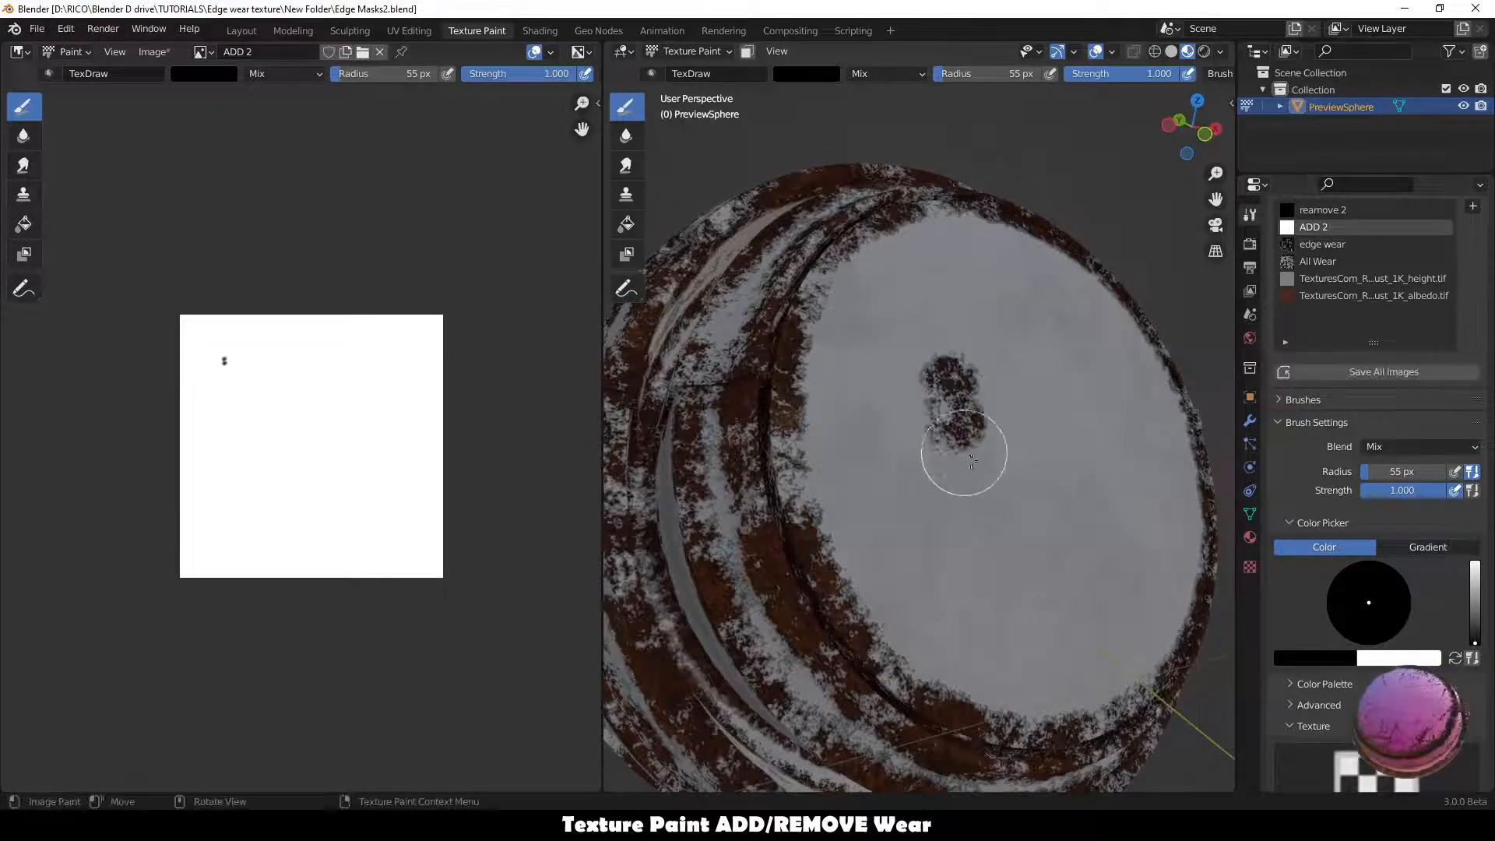
pyautogui.moveTo(1013, 492); pyautogui.dragTo(998, 441)
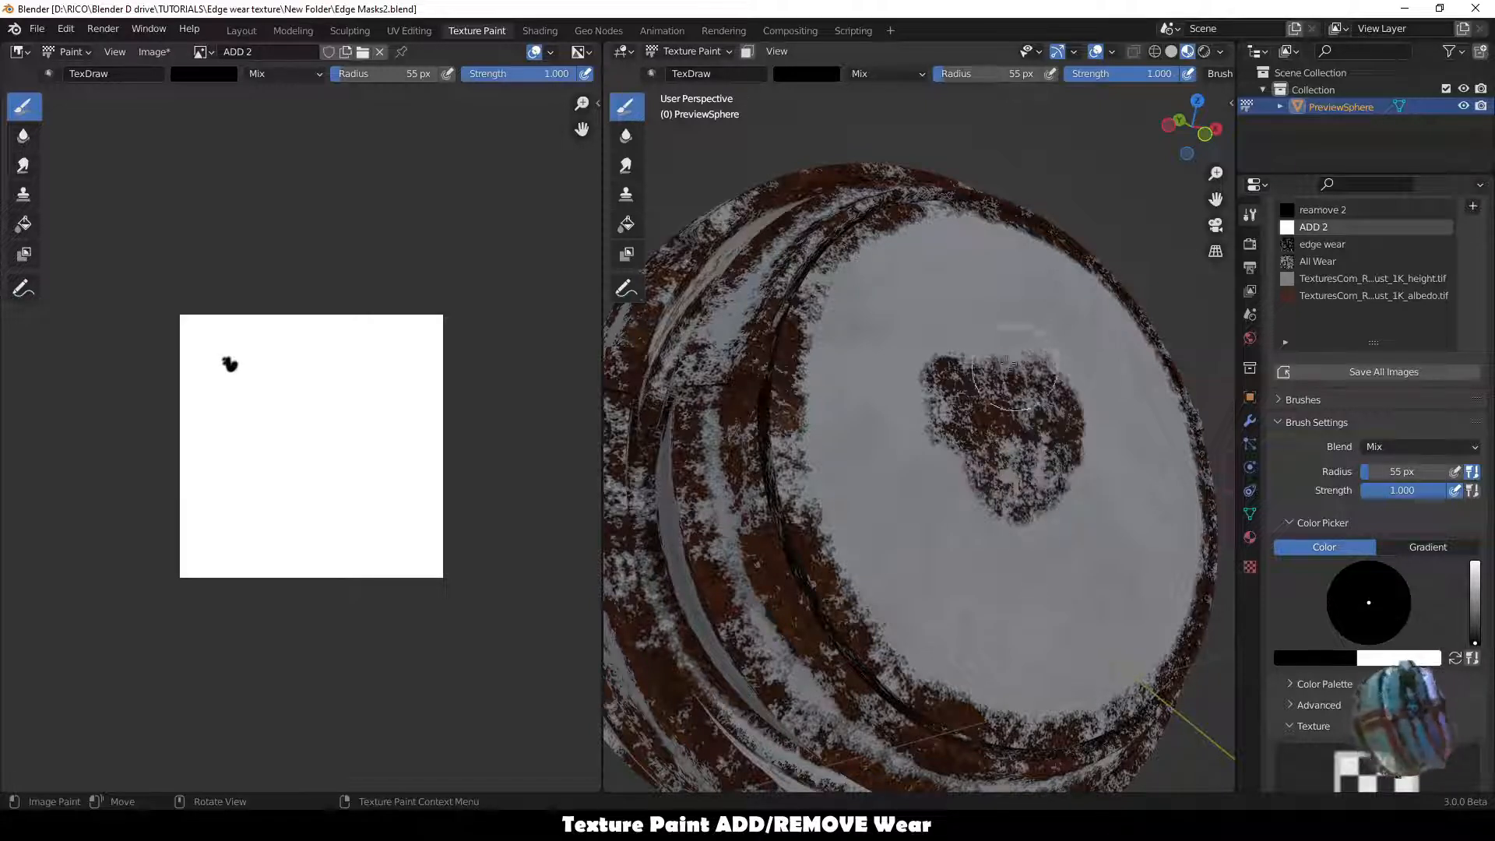
pyautogui.moveTo(1008, 363)
pyautogui.mouseDown()
pyautogui.moveTo(1008, 529)
pyautogui.moveTo(1043, 335)
pyautogui.moveTo(1010, 493)
pyautogui.mouseUp()
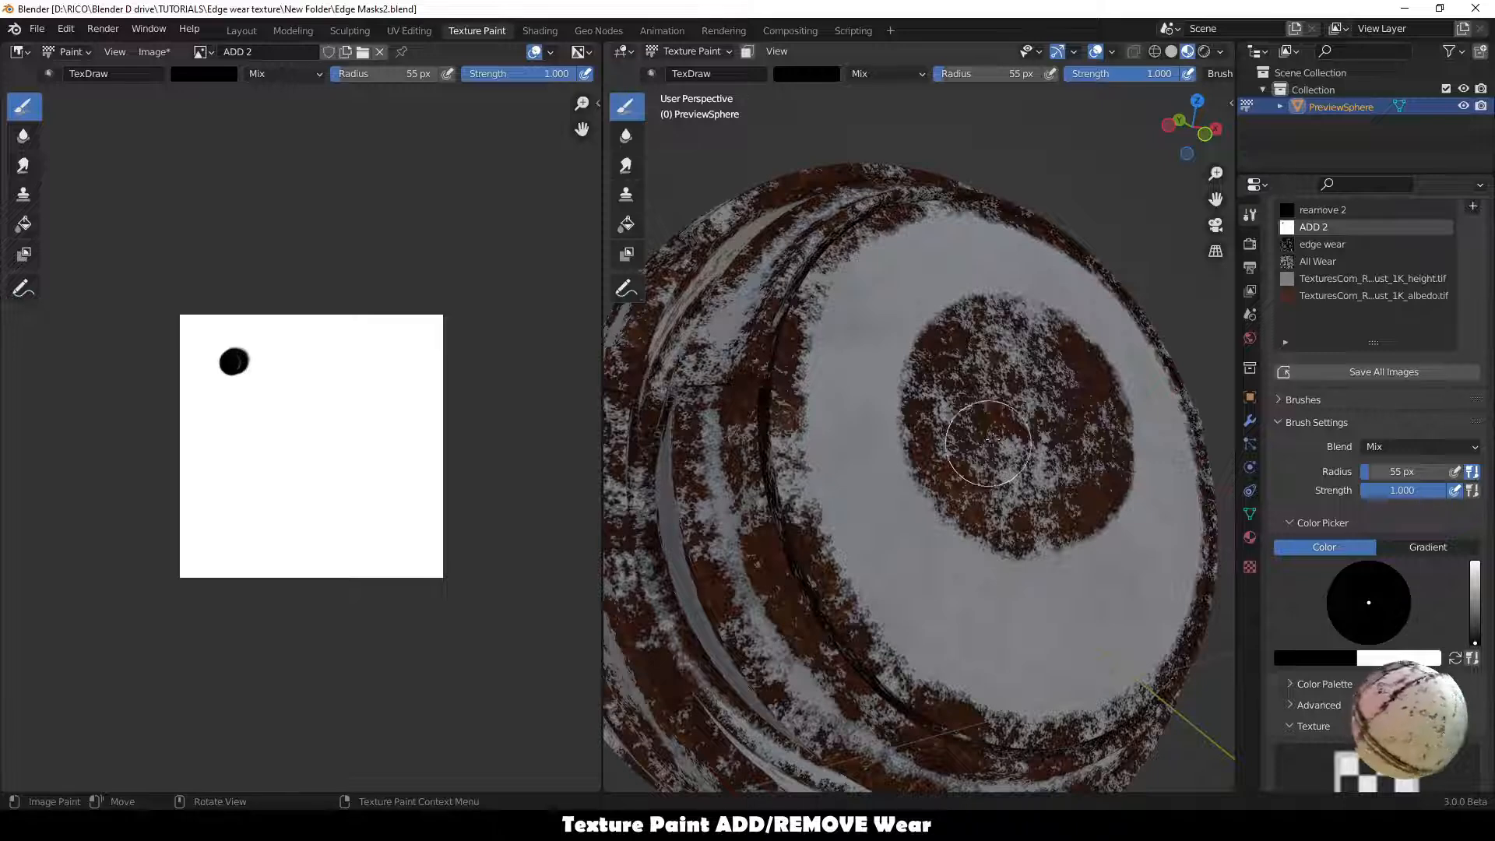
# View the All Wear texture, return to ADD 2, and paint a black stroke from the face's rim to the round patch.
pyautogui.click(1324, 263)
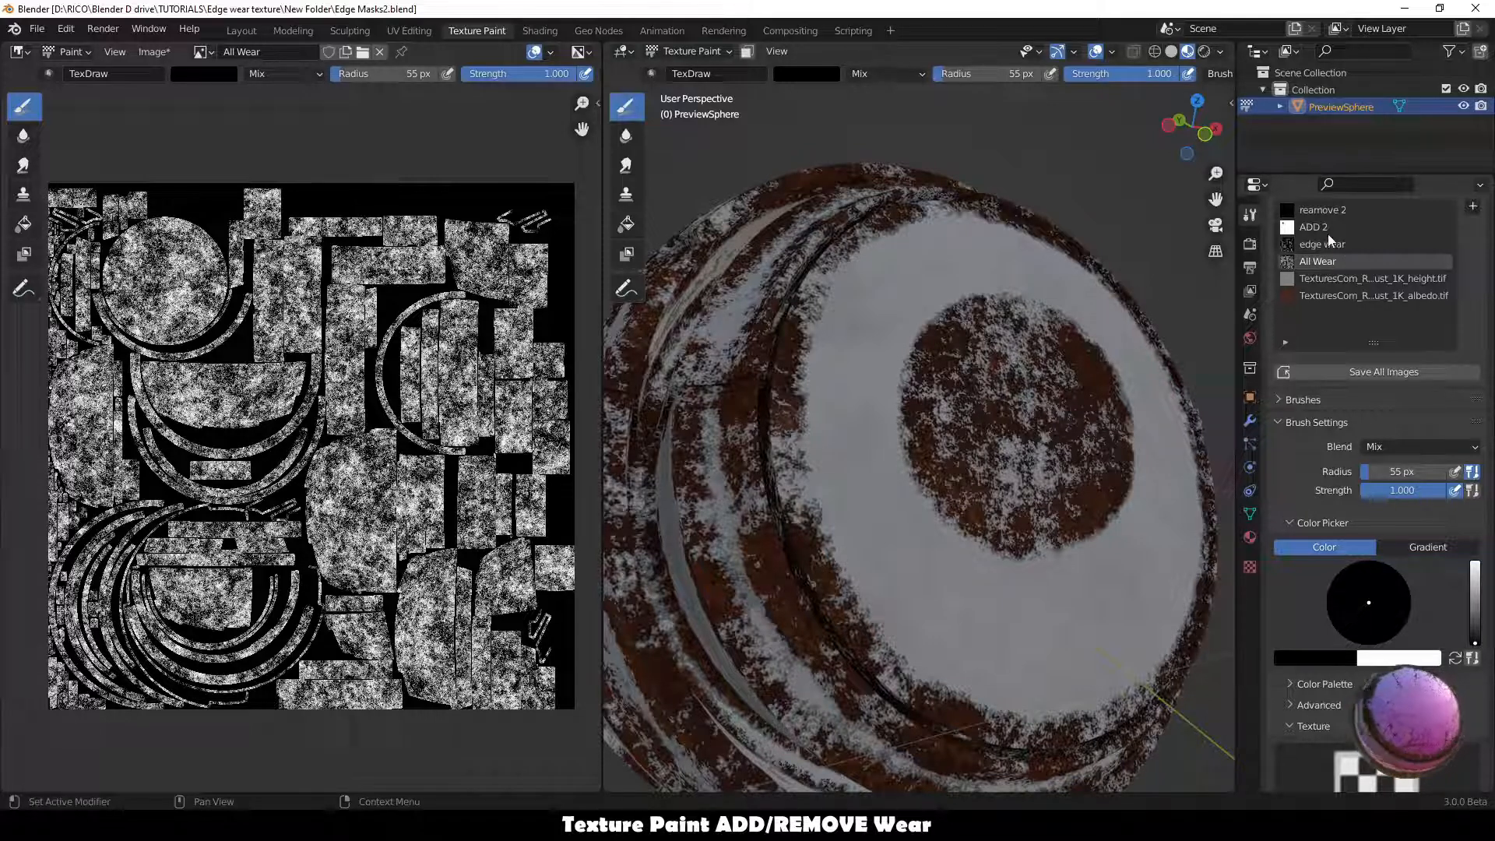
pyautogui.click(1328, 231)
pyautogui.moveTo(783, 451)
pyautogui.mouseDown()
pyautogui.moveTo(913, 434)
pyautogui.moveTo(912, 470)
pyautogui.mouseUp()
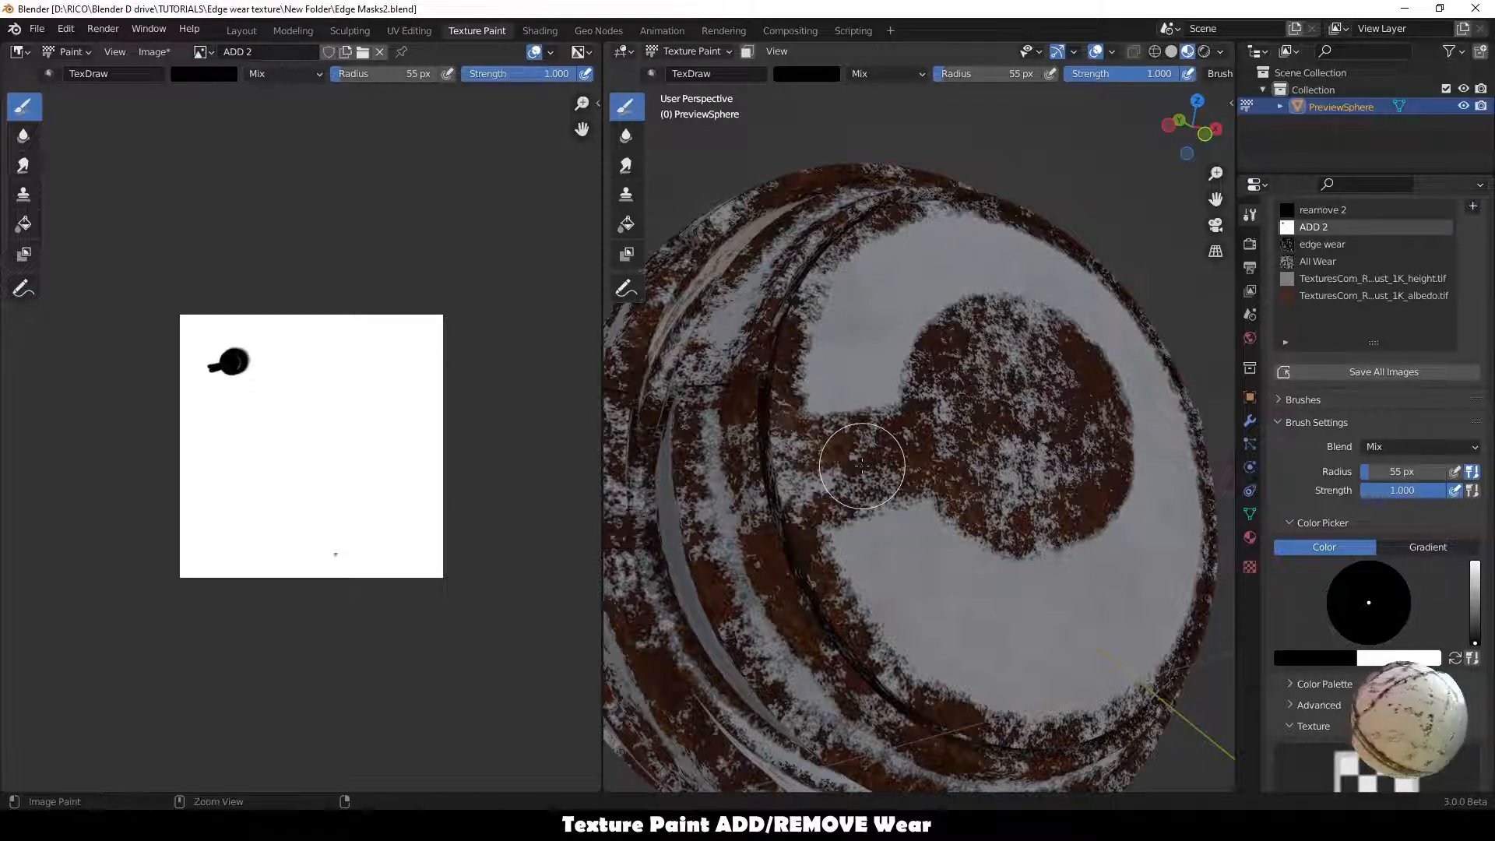
# Undo all the black strokes painted into the ADD 2 texture.
pyautogui.hotkey('ctrl', 'z')
pyautogui.hotkey('ctrl', 'z')
pyautogui.hotkey('ctrl', 'z')
pyautogui.hotkey('ctrl', 'z')
pyautogui.hotkey('ctrl', 'z')
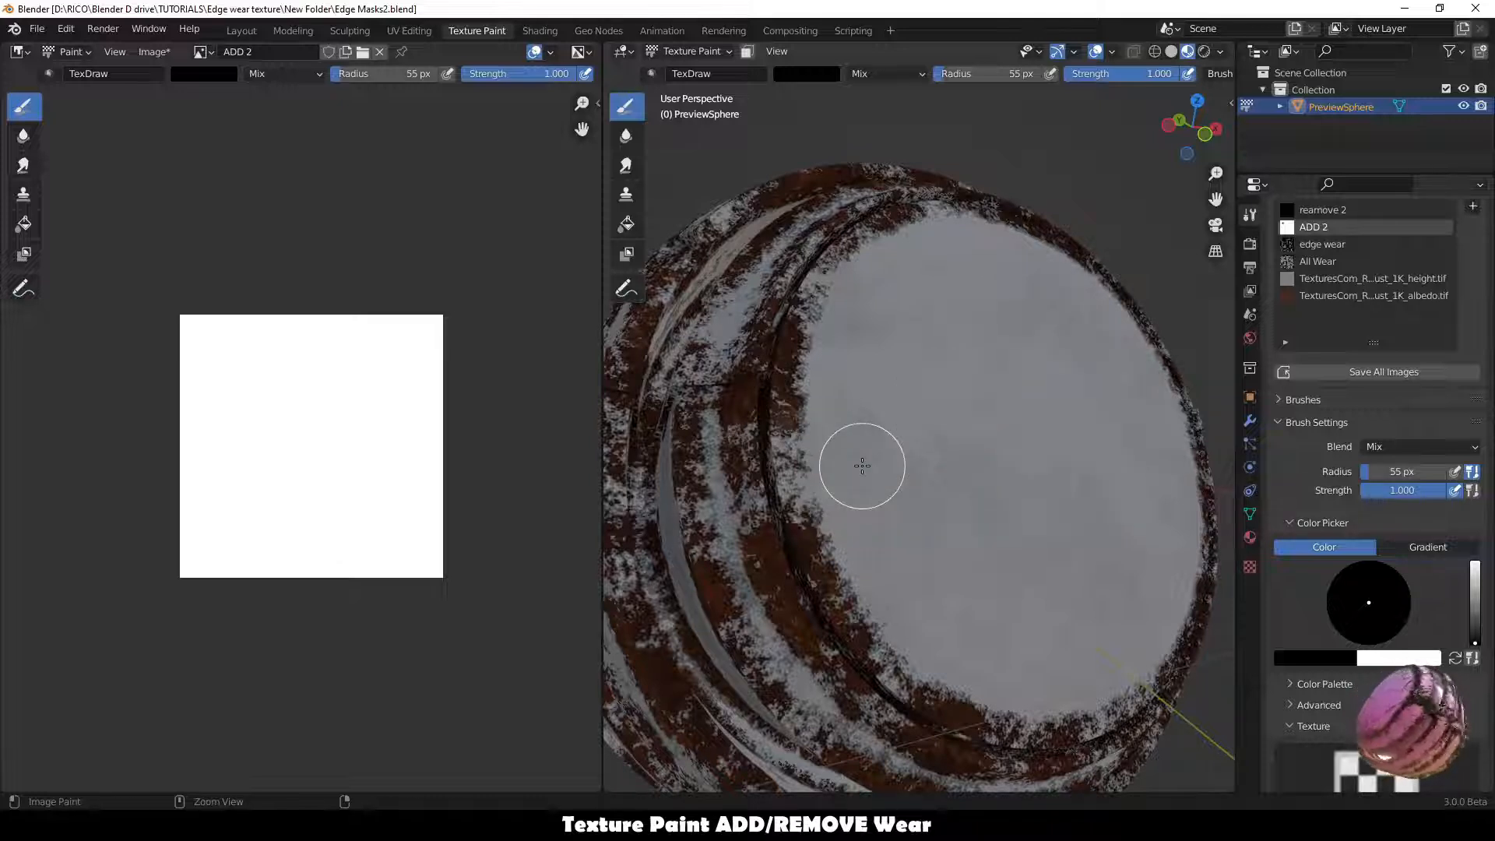
# Add a new brush texture and set its type to Clouds.
pyautogui.scroll(-2, 898, 440)
pyautogui.moveTo(1001, 400)
pyautogui.mouseDown(button='middle')
pyautogui.moveTo(994, 441)
pyautogui.moveTo(997, 404)
pyautogui.mouseUp(button='middle')
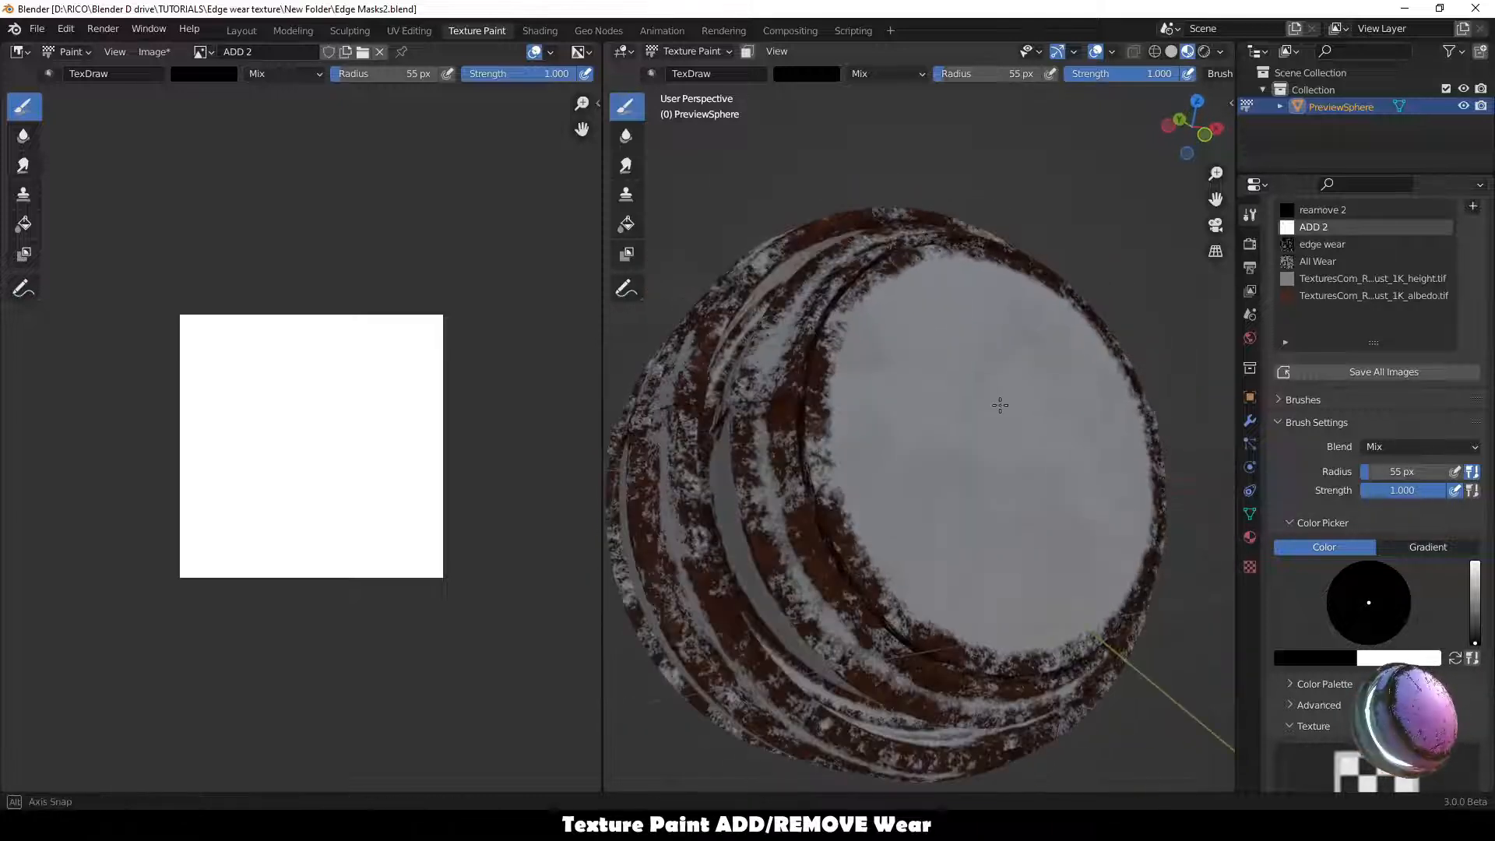
pyautogui.scroll(-6, 1276, 564)
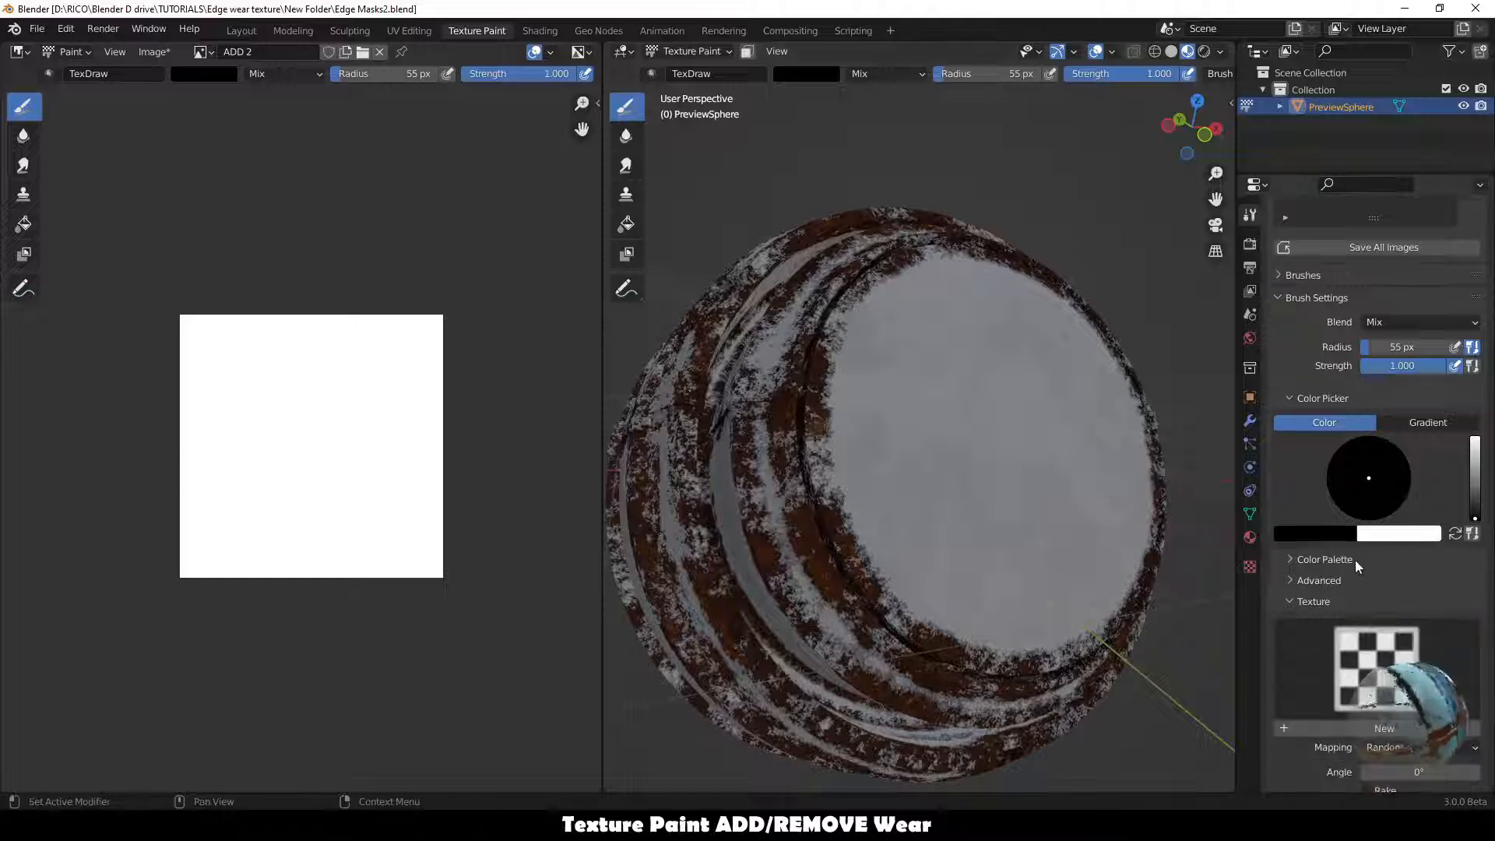
pyautogui.click(1378, 563)
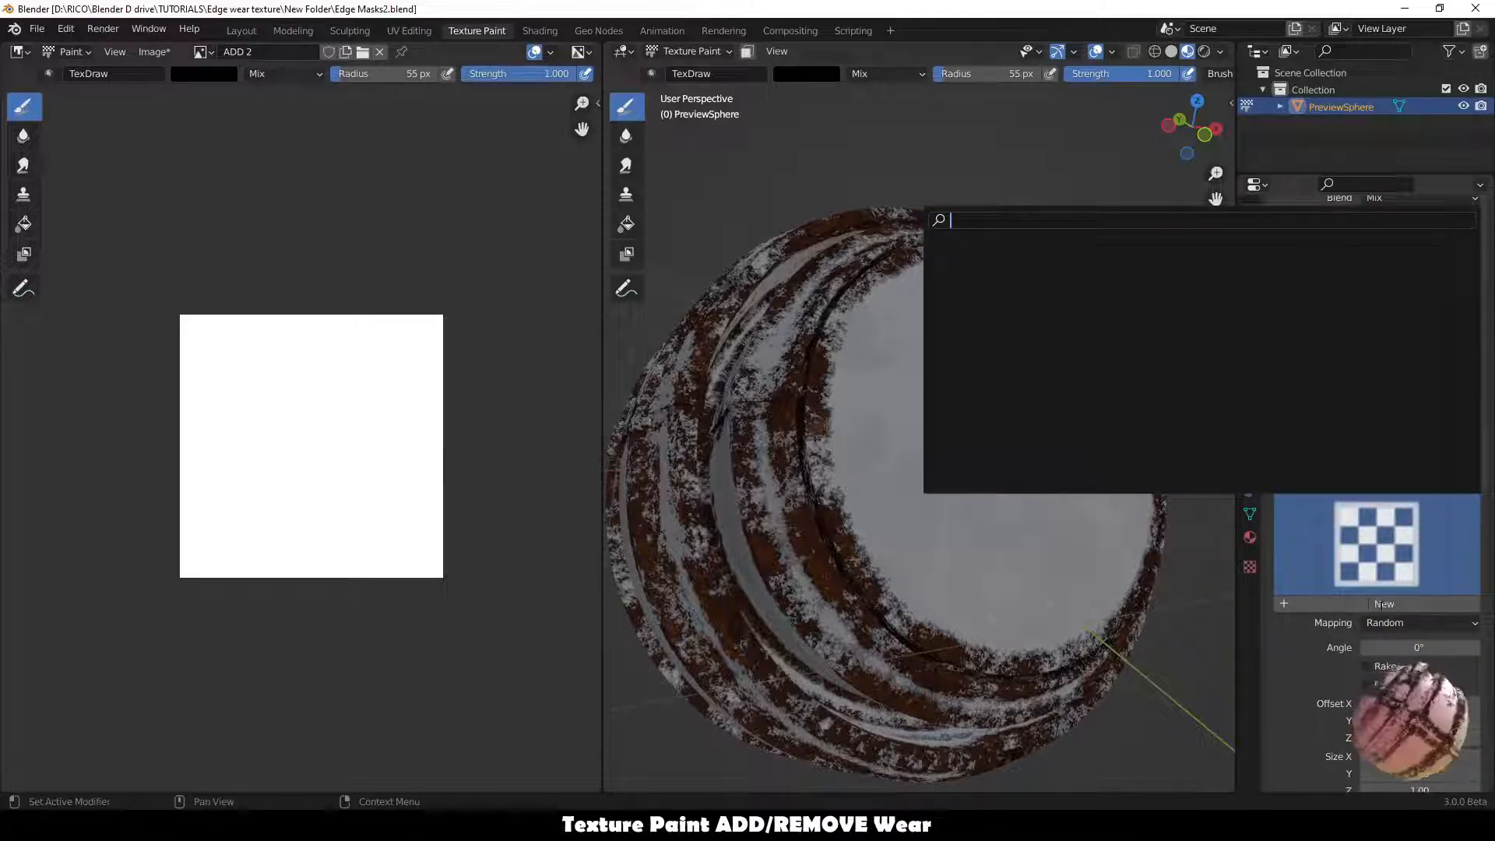
pyautogui.click(1381, 601)
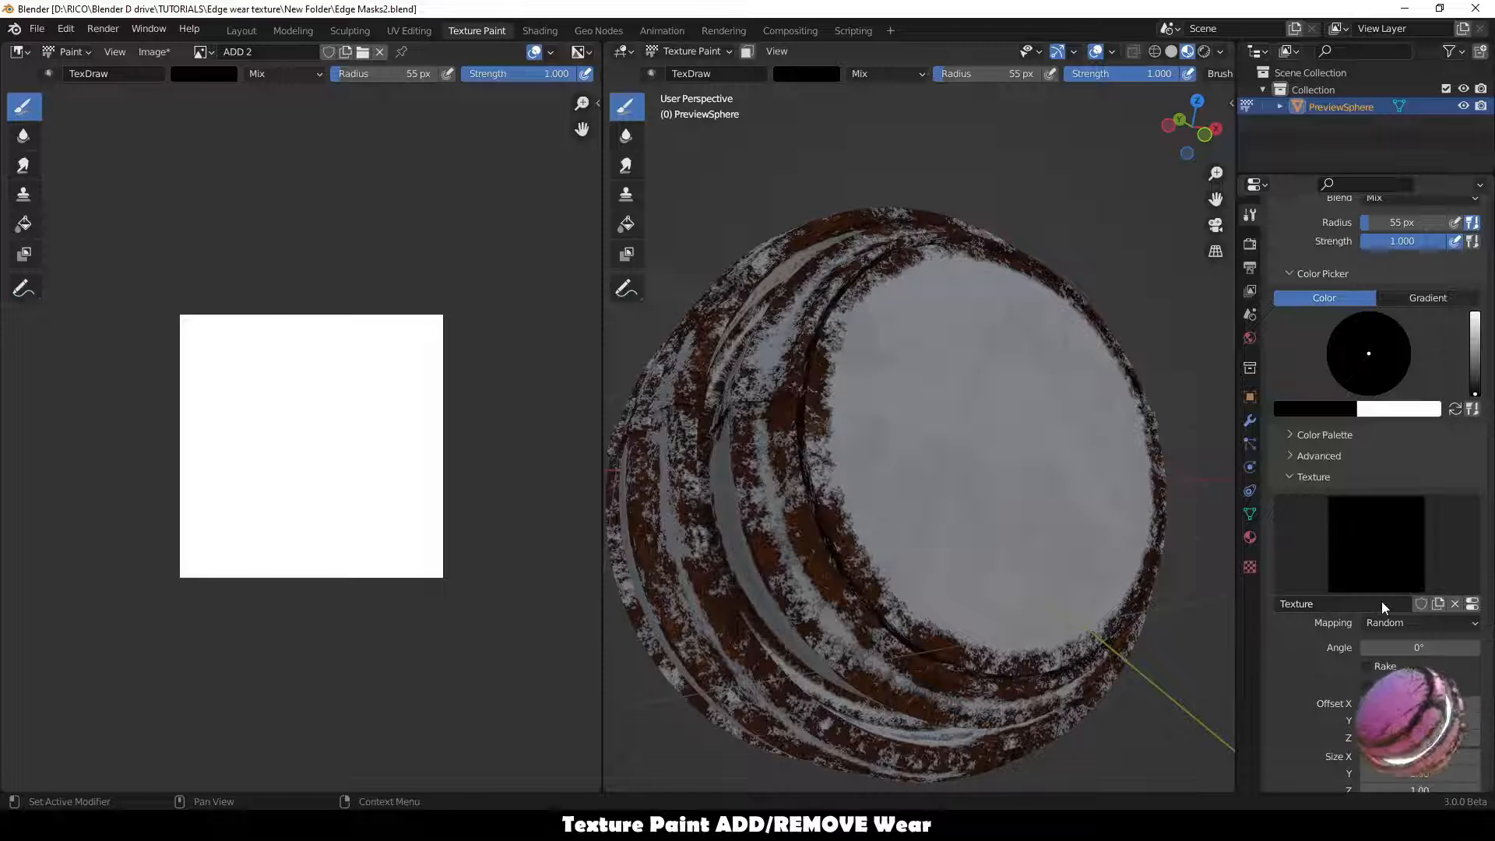
pyautogui.click(1472, 603)
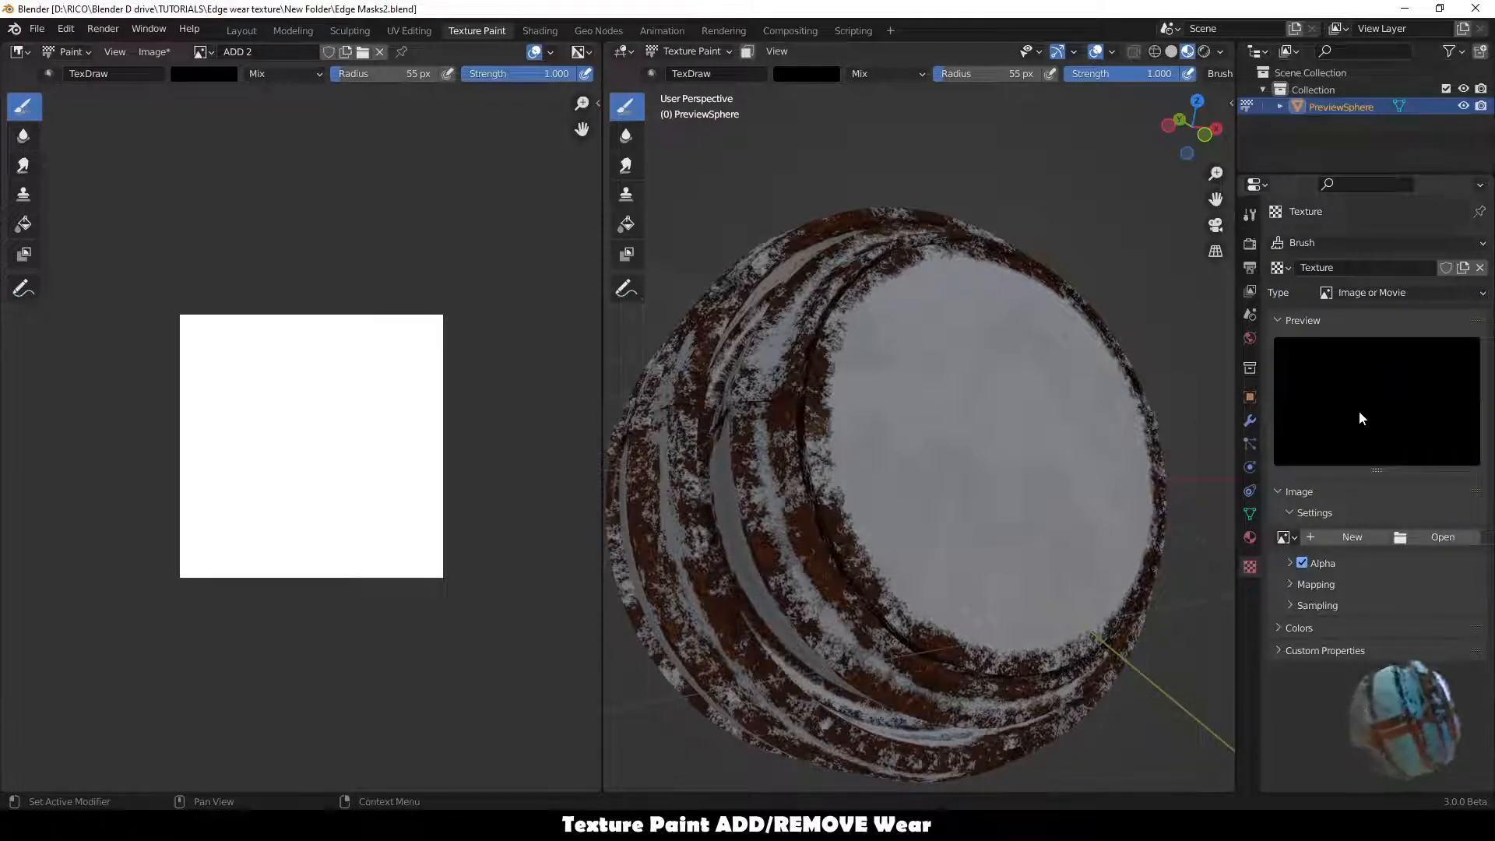
pyautogui.click(1401, 293)
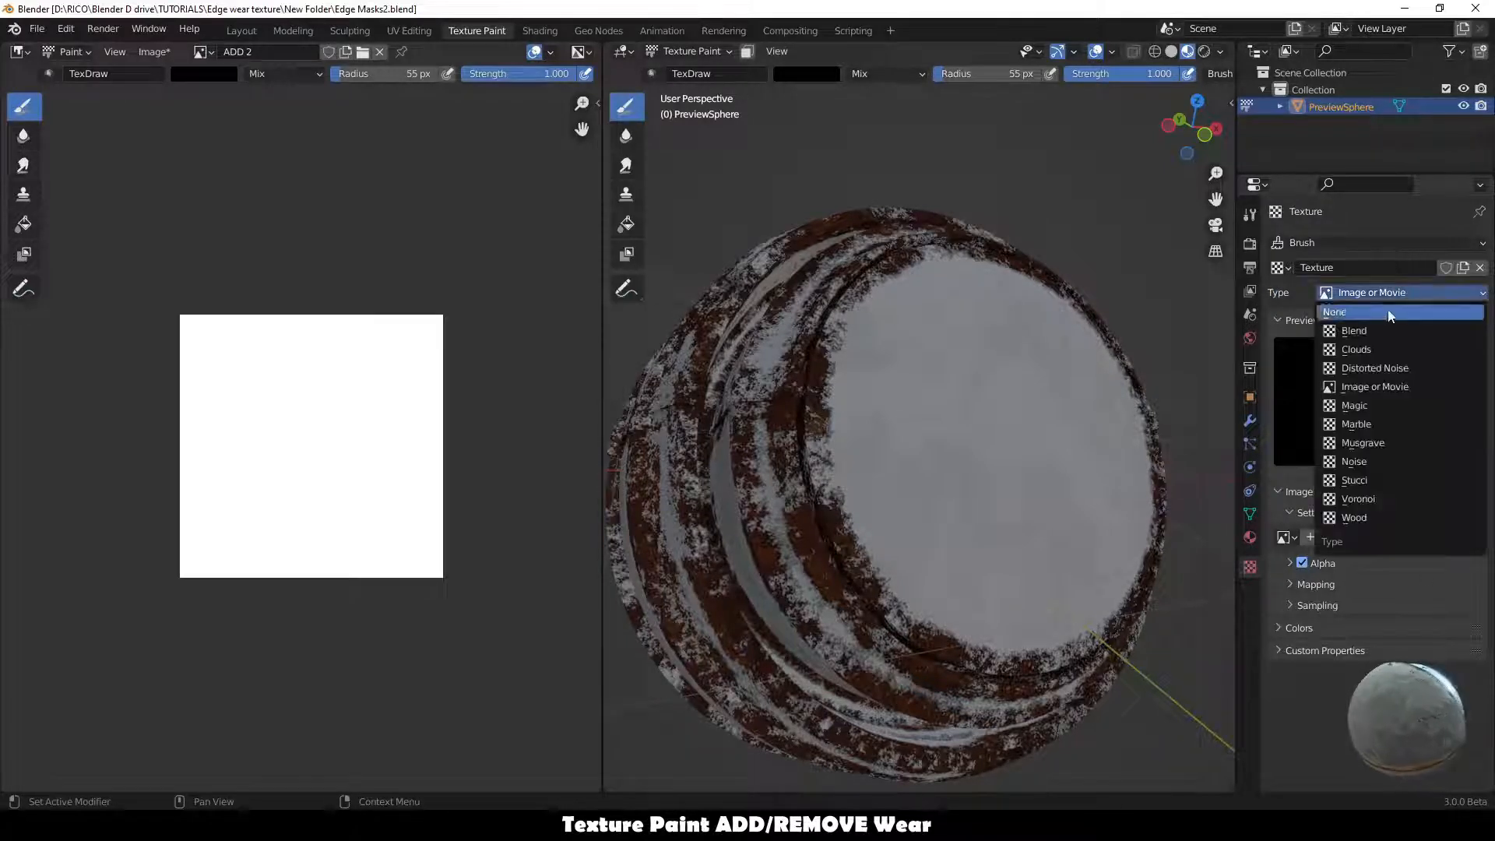
pyautogui.click(1371, 349)
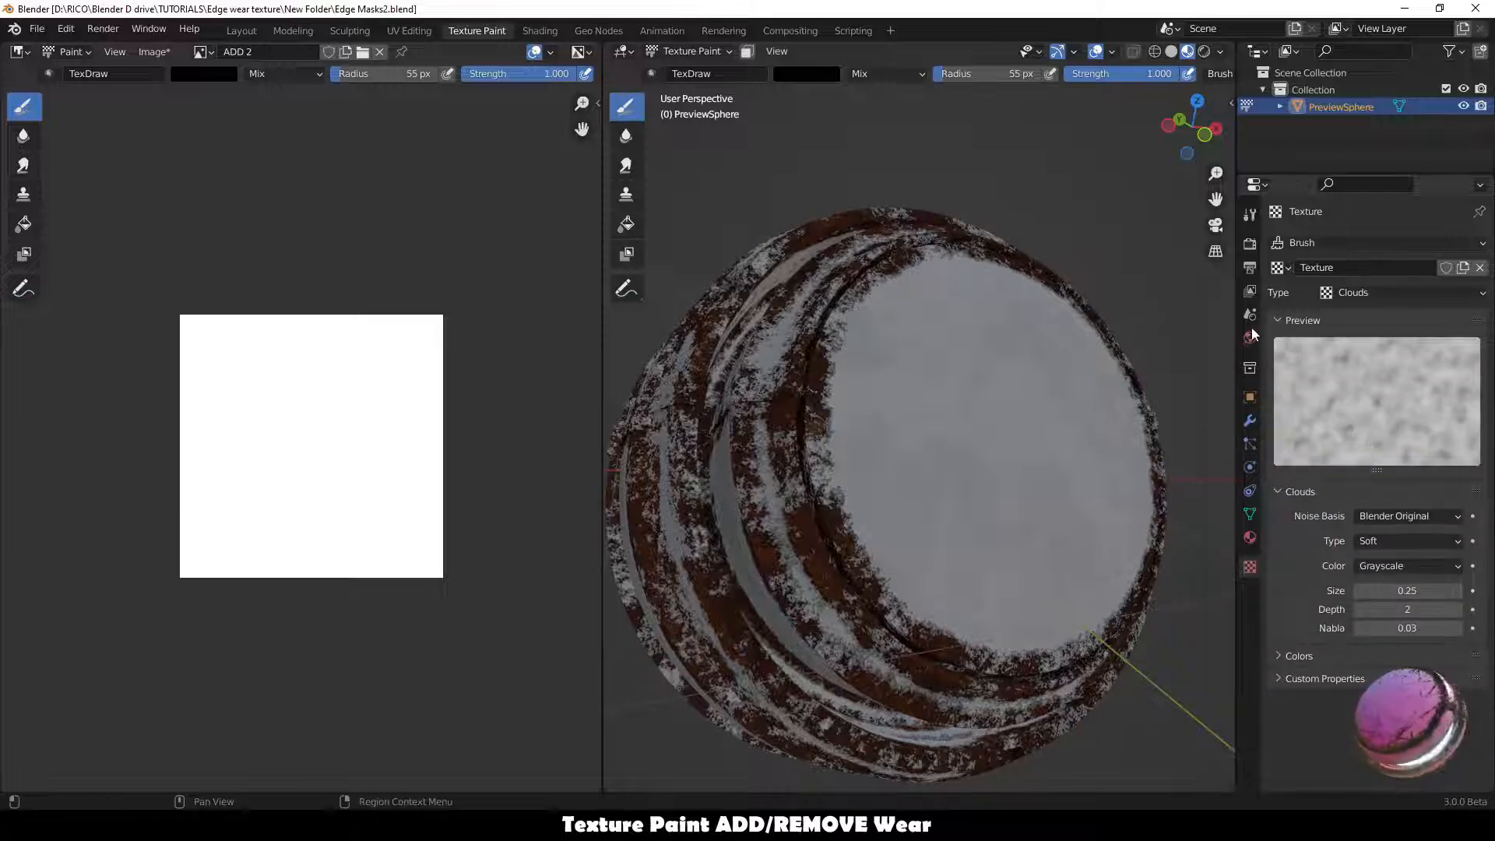
# Set the Clouds brush texture's mapping to Tiled and try a stroke across the sphere's flat face, undoing it.
pyautogui.click(1249, 219)
pyautogui.scroll(-10, 1395, 555)
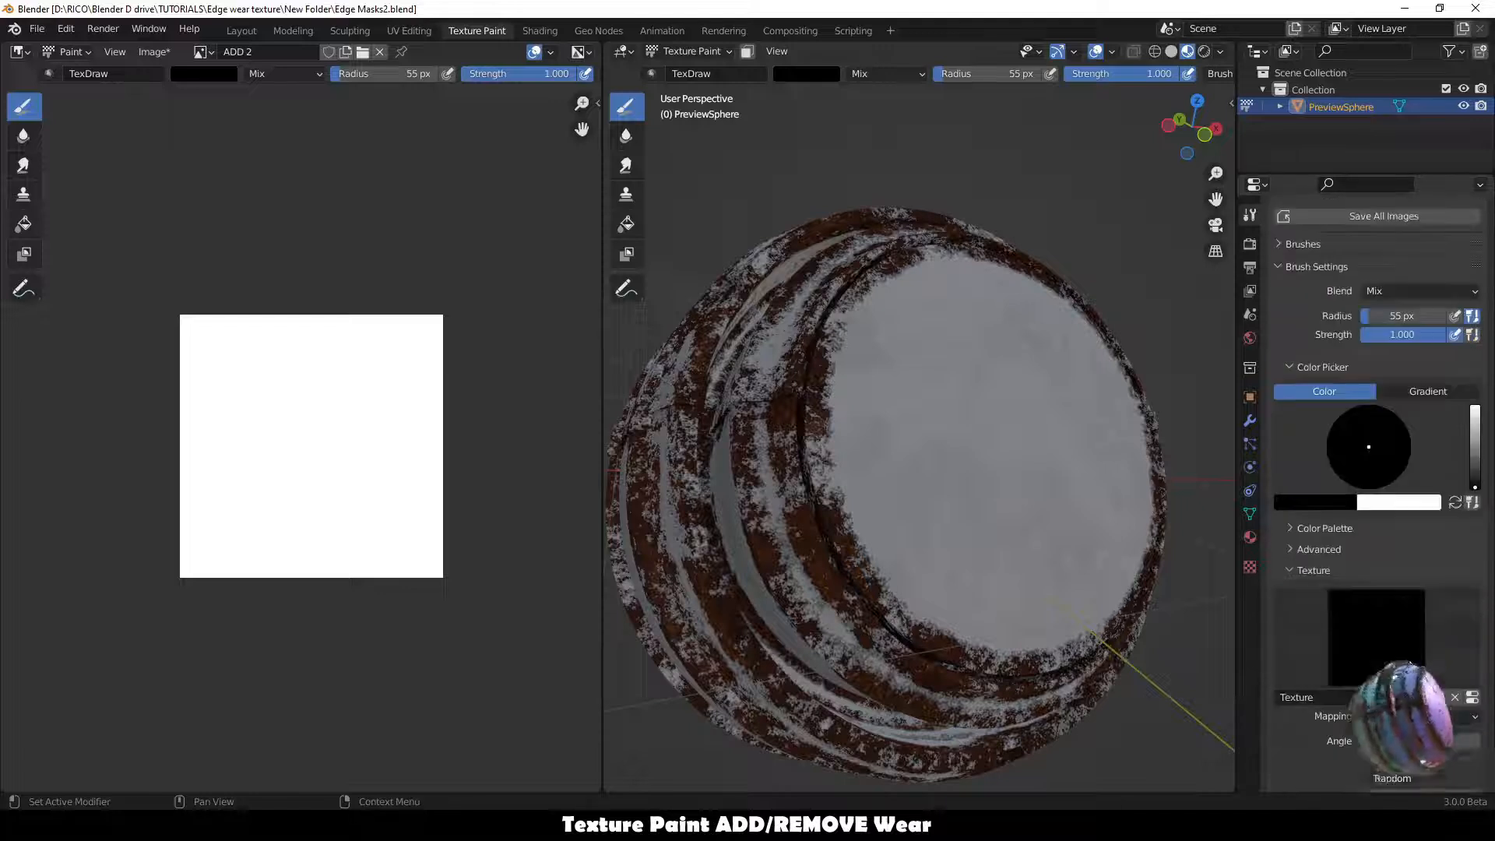
pyautogui.scroll(-2, 1375, 594)
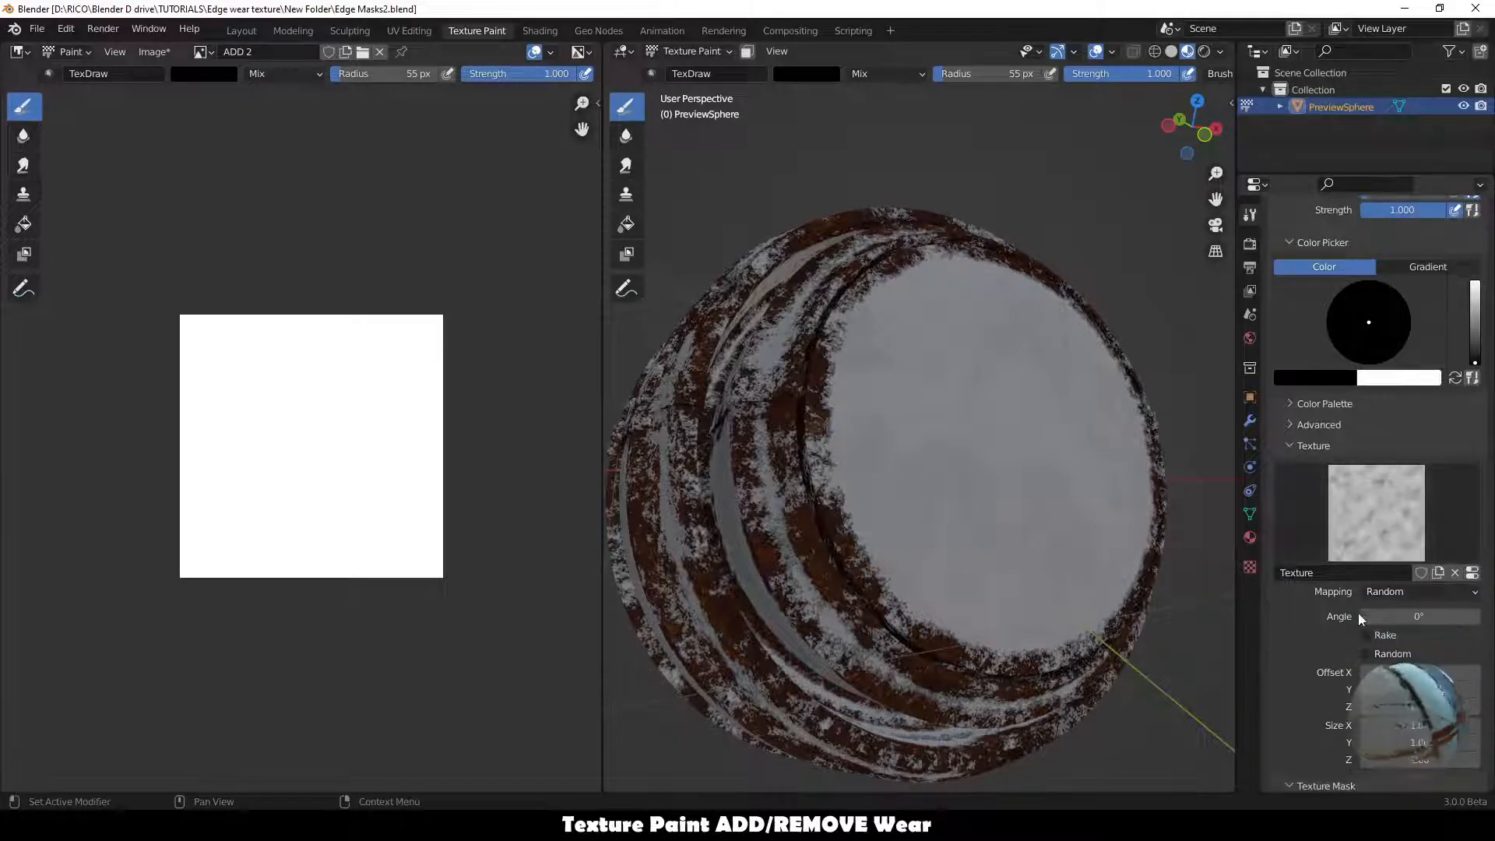
pyautogui.click(1406, 595)
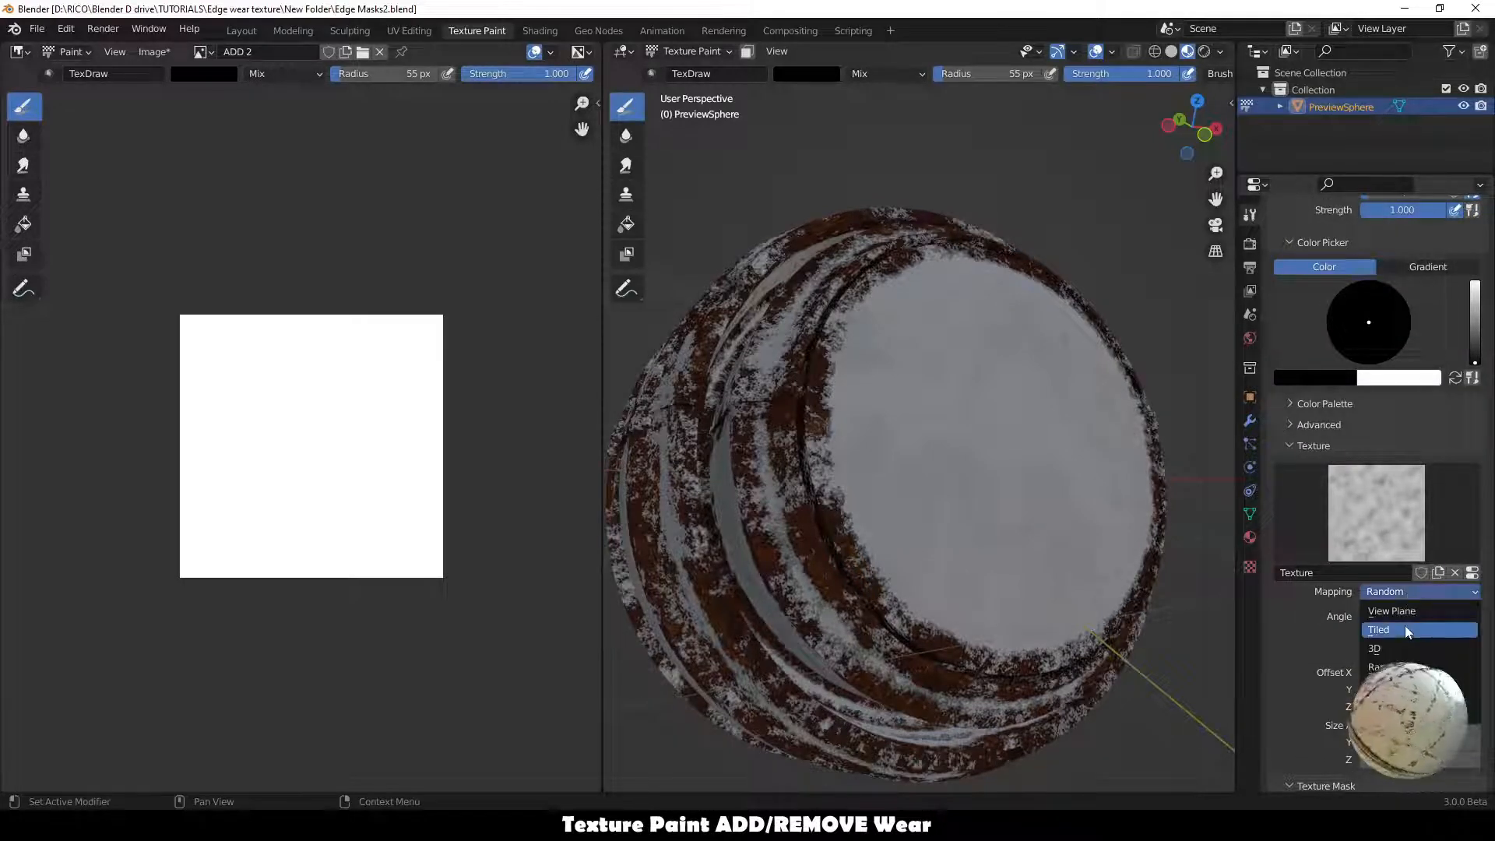
pyautogui.click(1404, 625)
pyautogui.moveTo(1011, 441); pyautogui.dragTo(954, 464, button='middle')
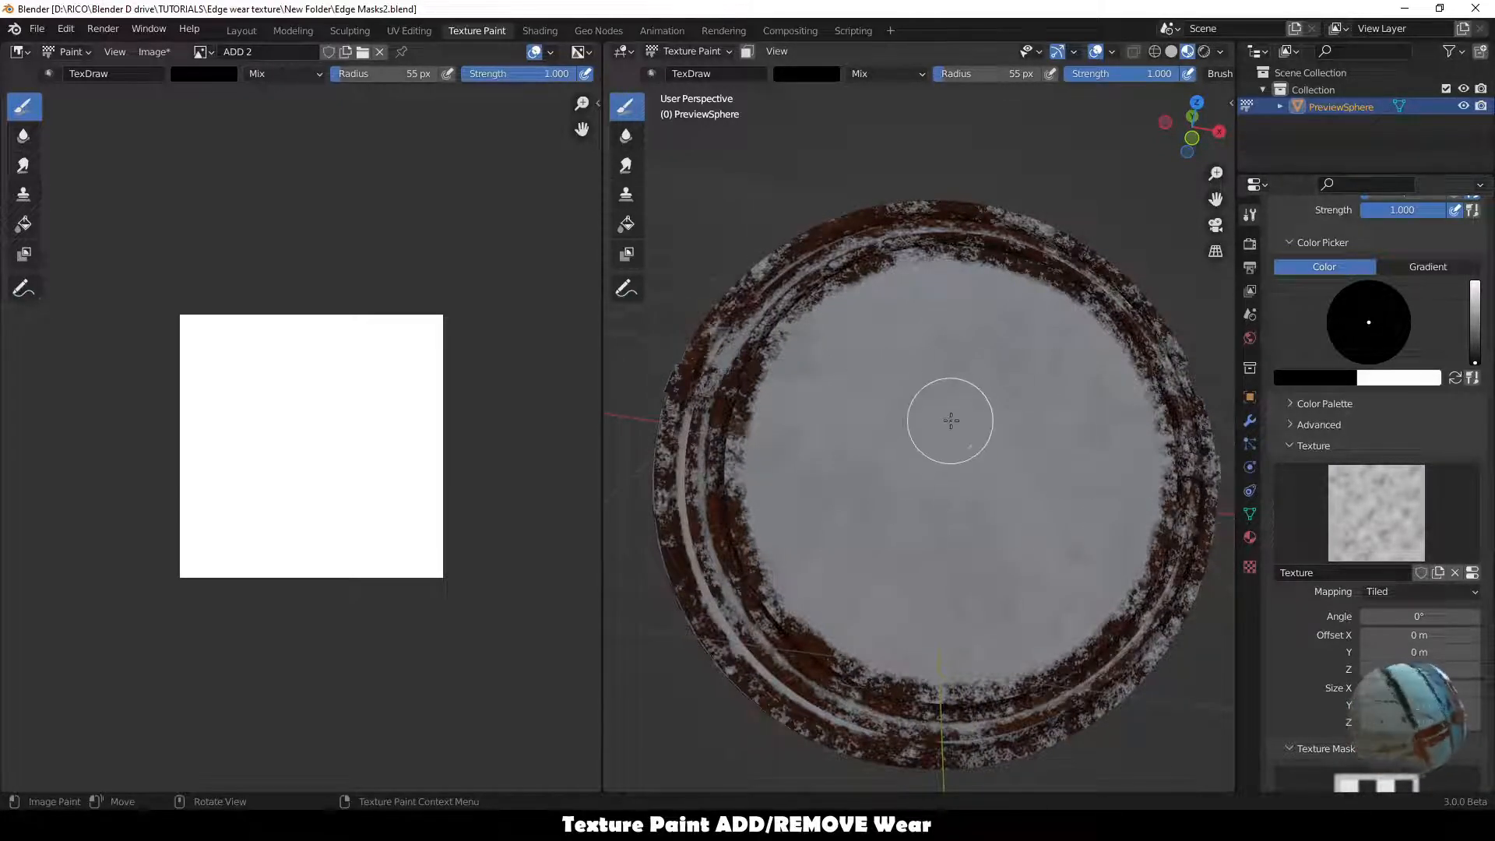
pyautogui.moveTo(855, 391)
pyautogui.mouseDown()
pyautogui.moveTo(887, 467)
pyautogui.moveTo(1027, 467)
pyautogui.moveTo(1046, 428)
pyautogui.mouseUp()
pyautogui.hotkey('ctrl', 'z')
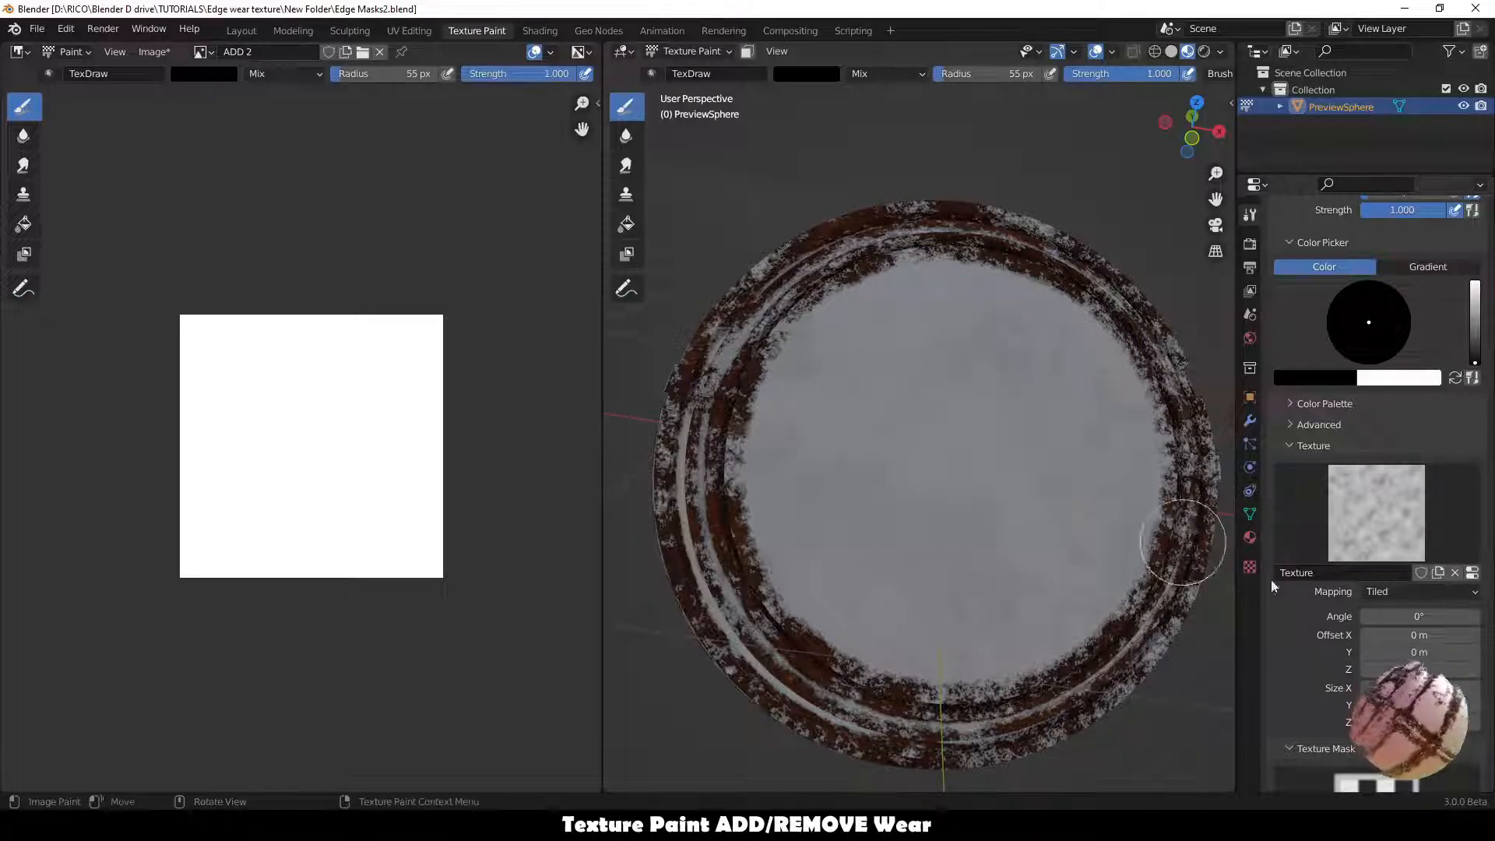
# Set the brush texture mapping to Random and try a black patch on the flat face, undoing it.
pyautogui.click(1402, 593)
pyautogui.click(1384, 667)
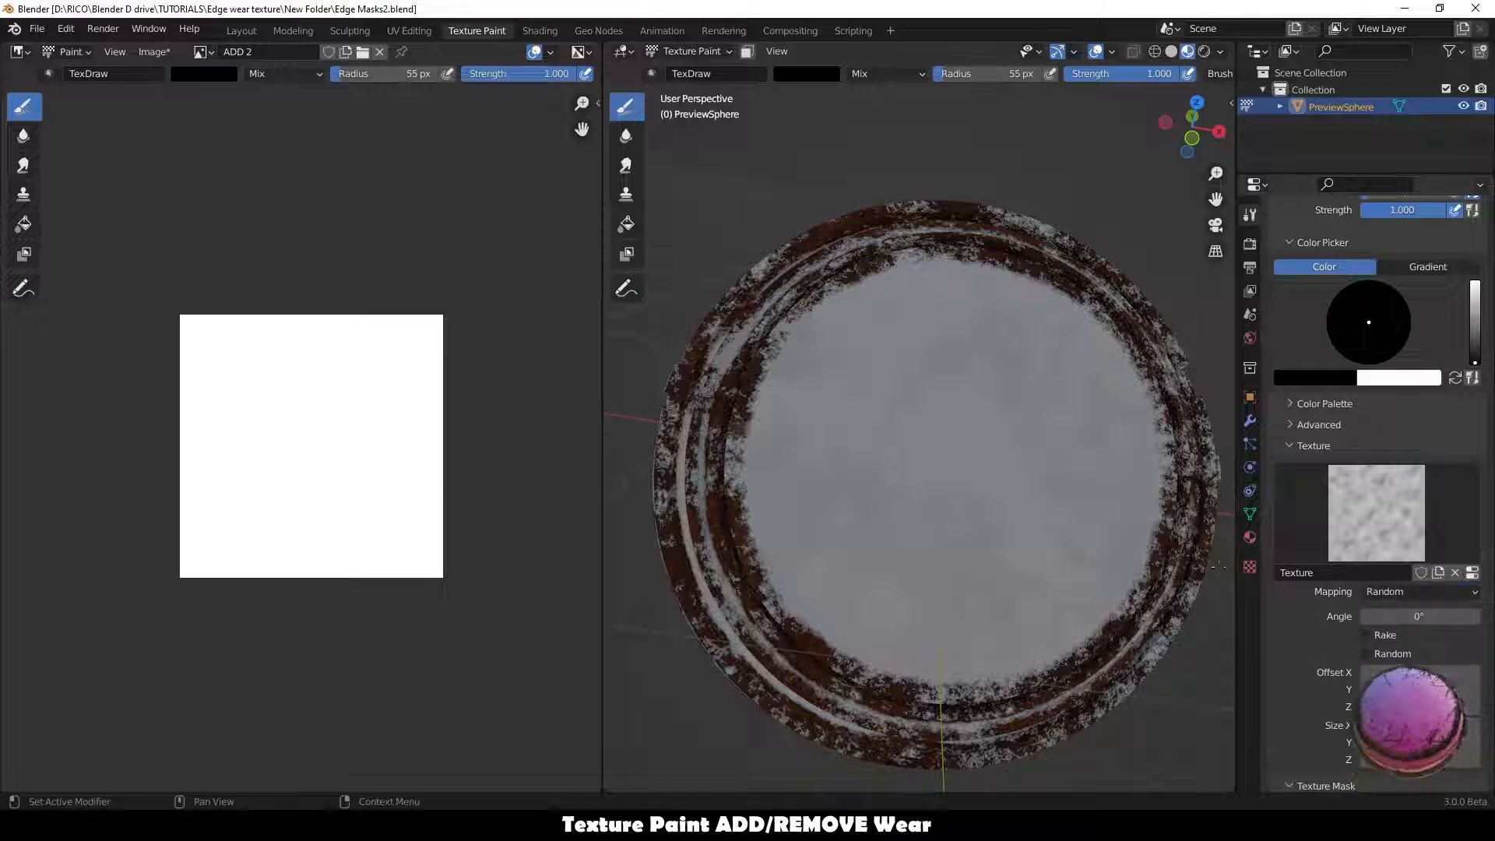
pyautogui.moveTo(1028, 436)
pyautogui.mouseDown()
pyautogui.moveTo(985, 479)
pyautogui.moveTo(926, 460)
pyautogui.moveTo(911, 483)
pyautogui.moveTo(1046, 491)
pyautogui.moveTo(1041, 434)
pyautogui.moveTo(1070, 440)
pyautogui.mouseUp()
pyautogui.hotkey('ctrl', 'z')
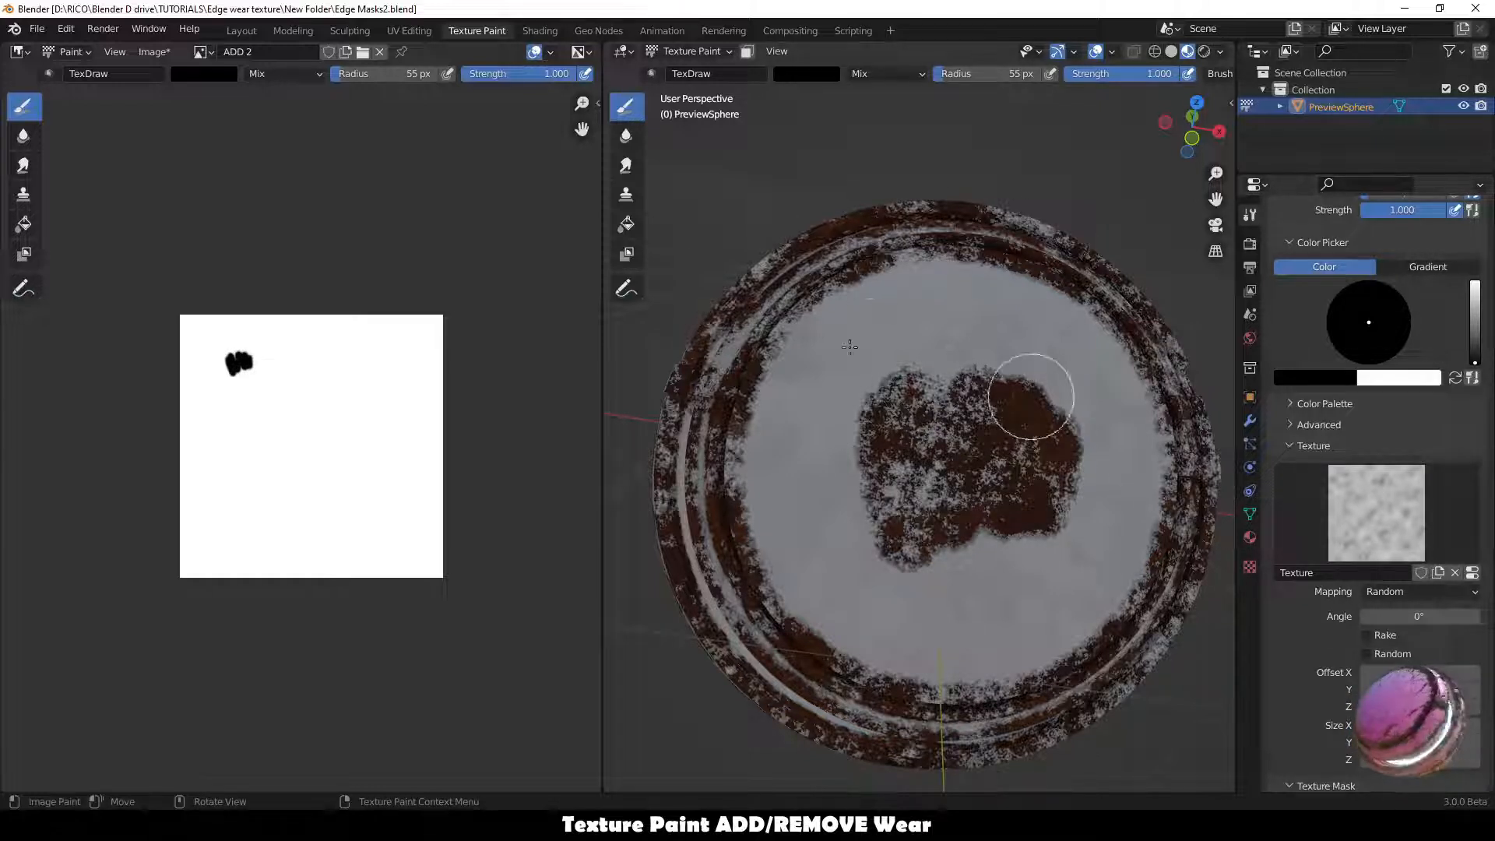
pyautogui.hotkey('ctrl', 'z')
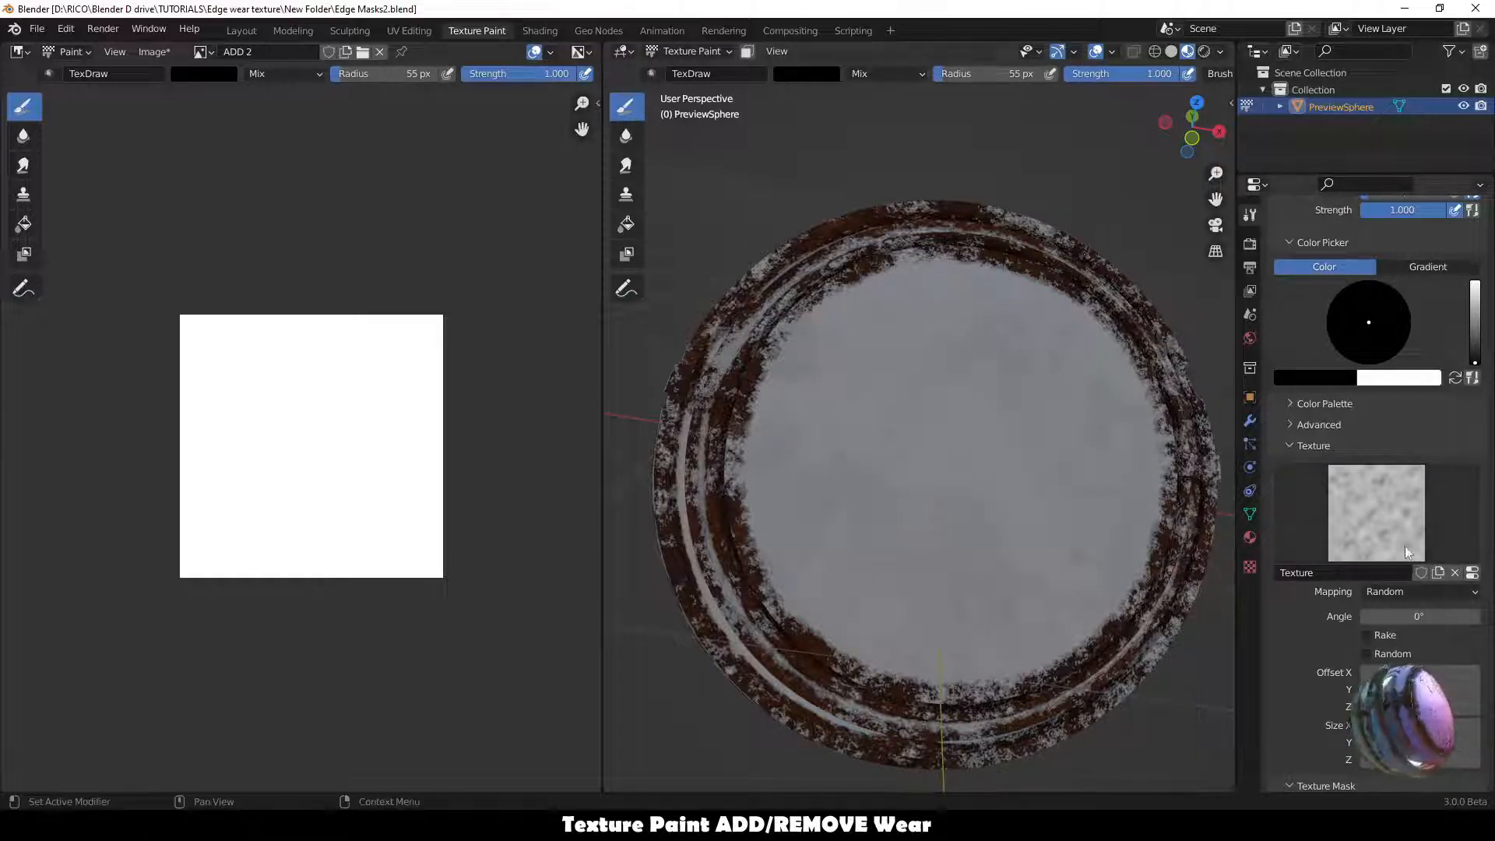
# Create a second brush texture and open its settings, keeping the Image or Movie type.
pyautogui.click(1438, 573)
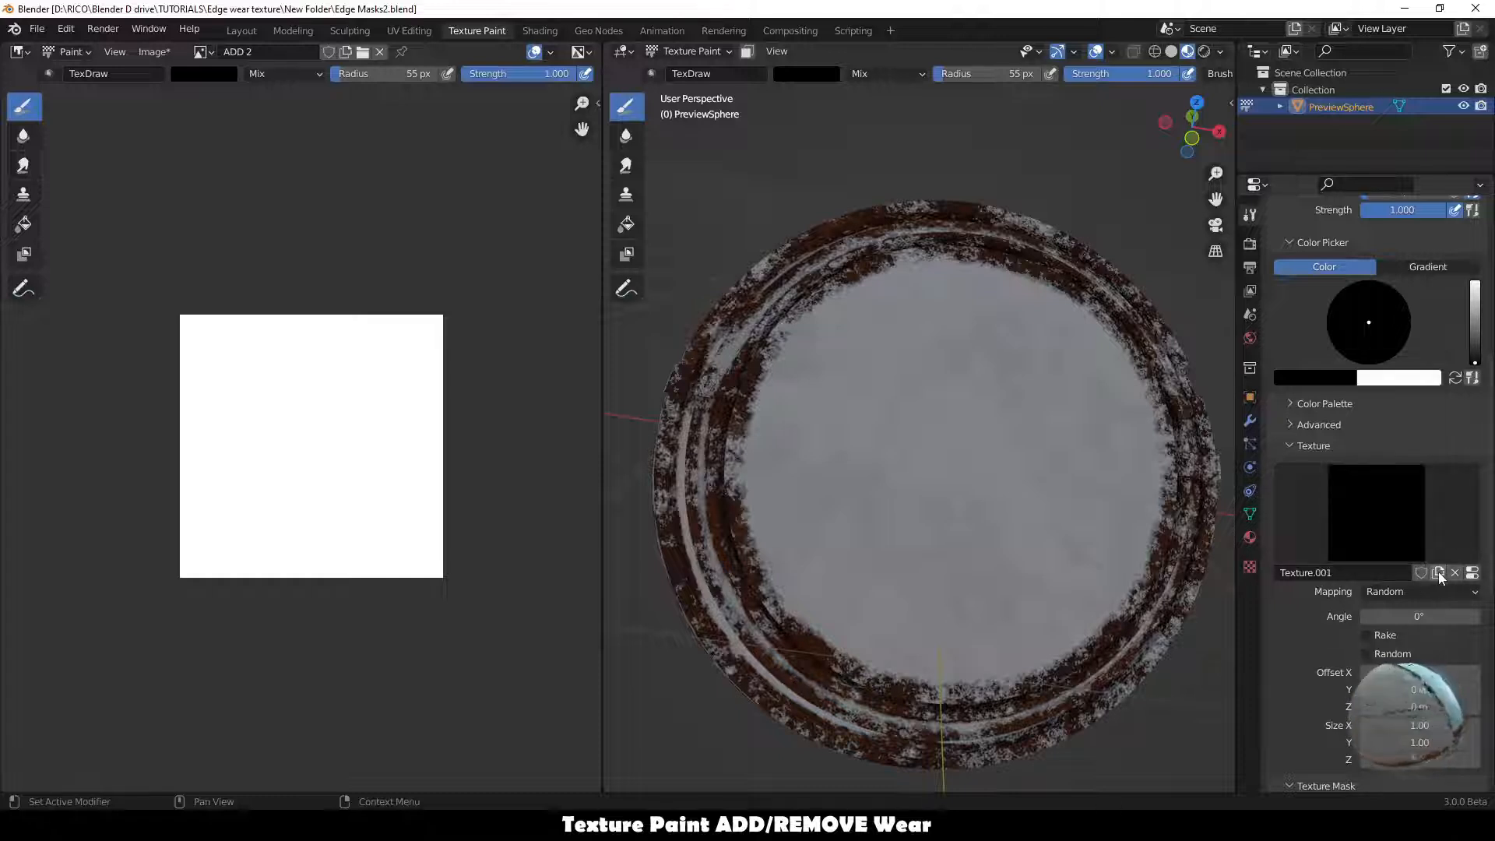
pyautogui.click(1471, 574)
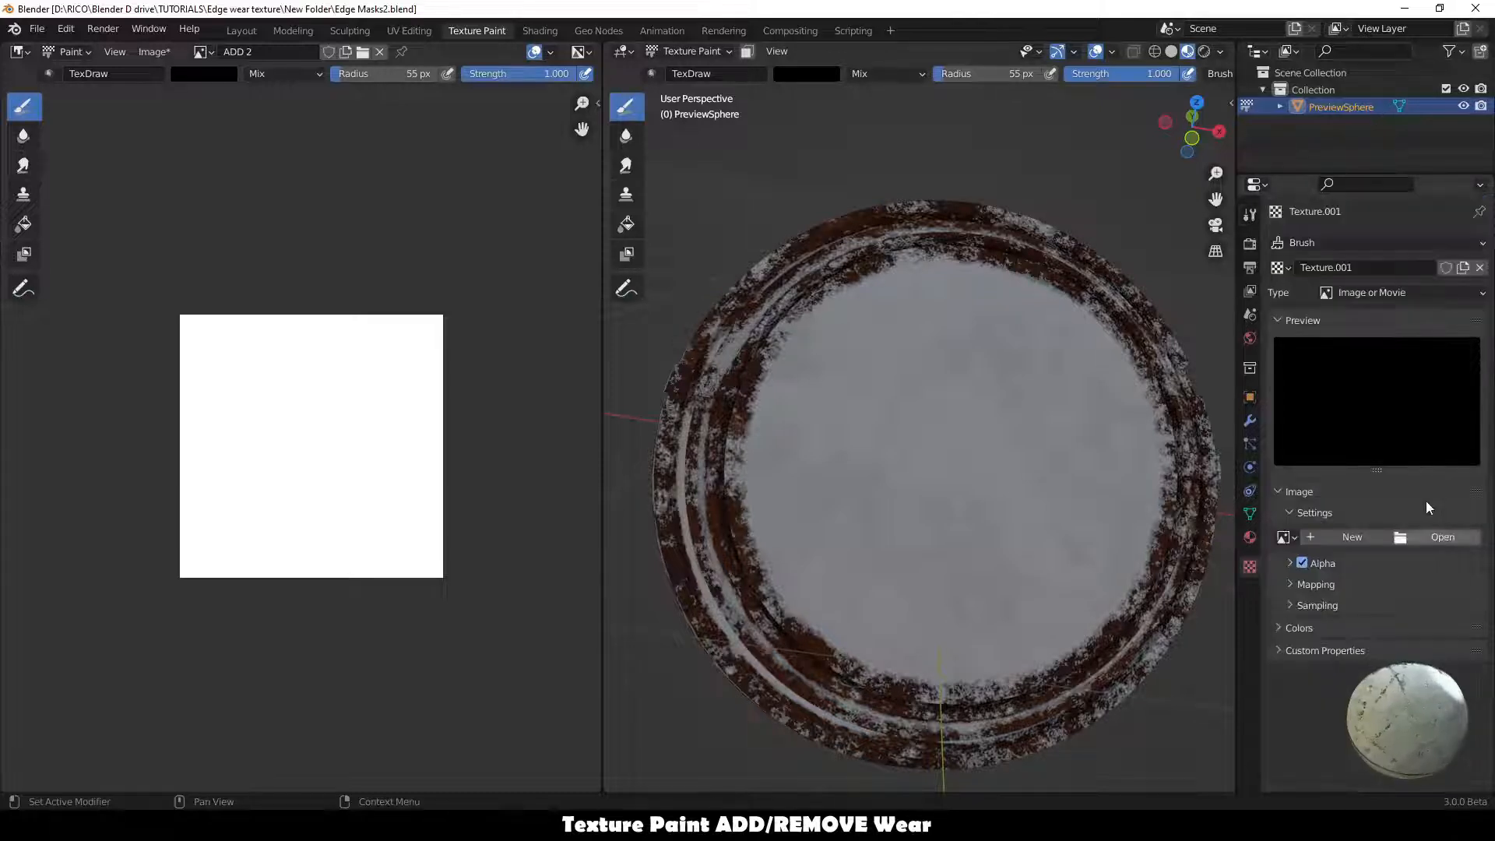
pyautogui.click(1400, 291)
pyautogui.click(1309, 295)
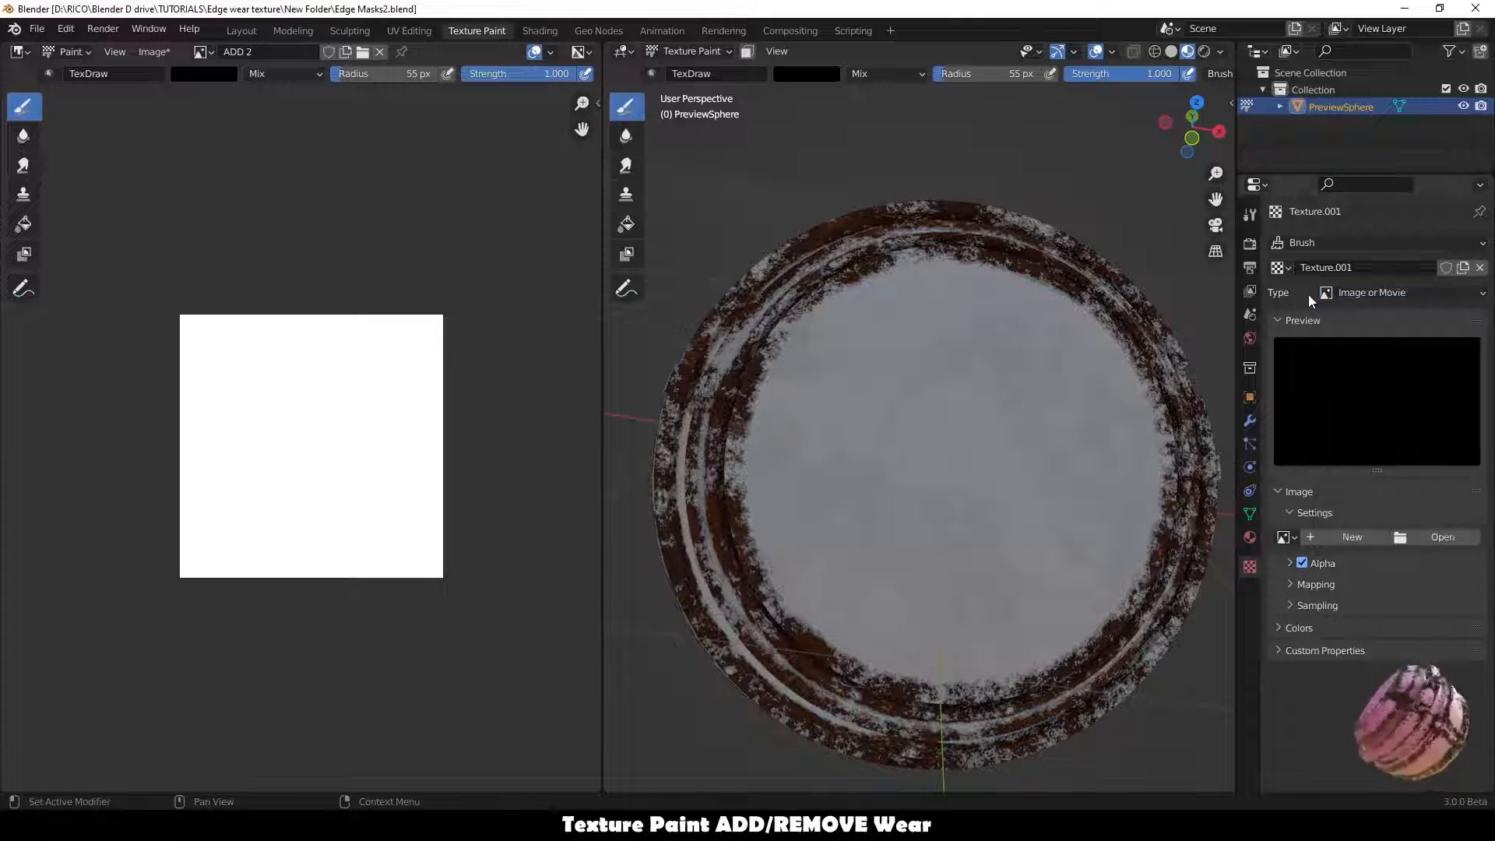
pyautogui.click(1411, 298)
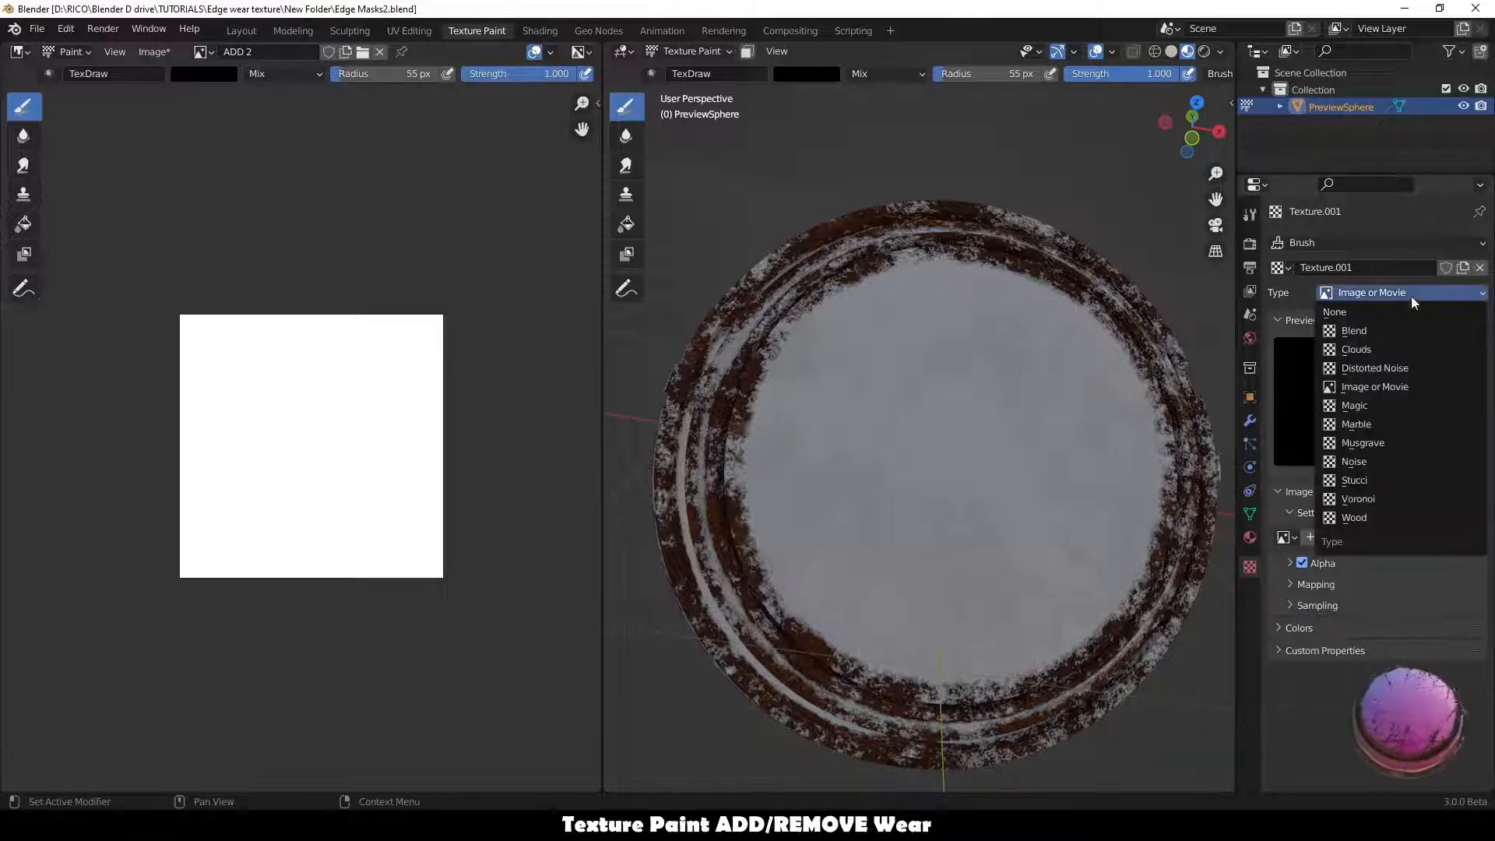
pyautogui.click(1305, 295)
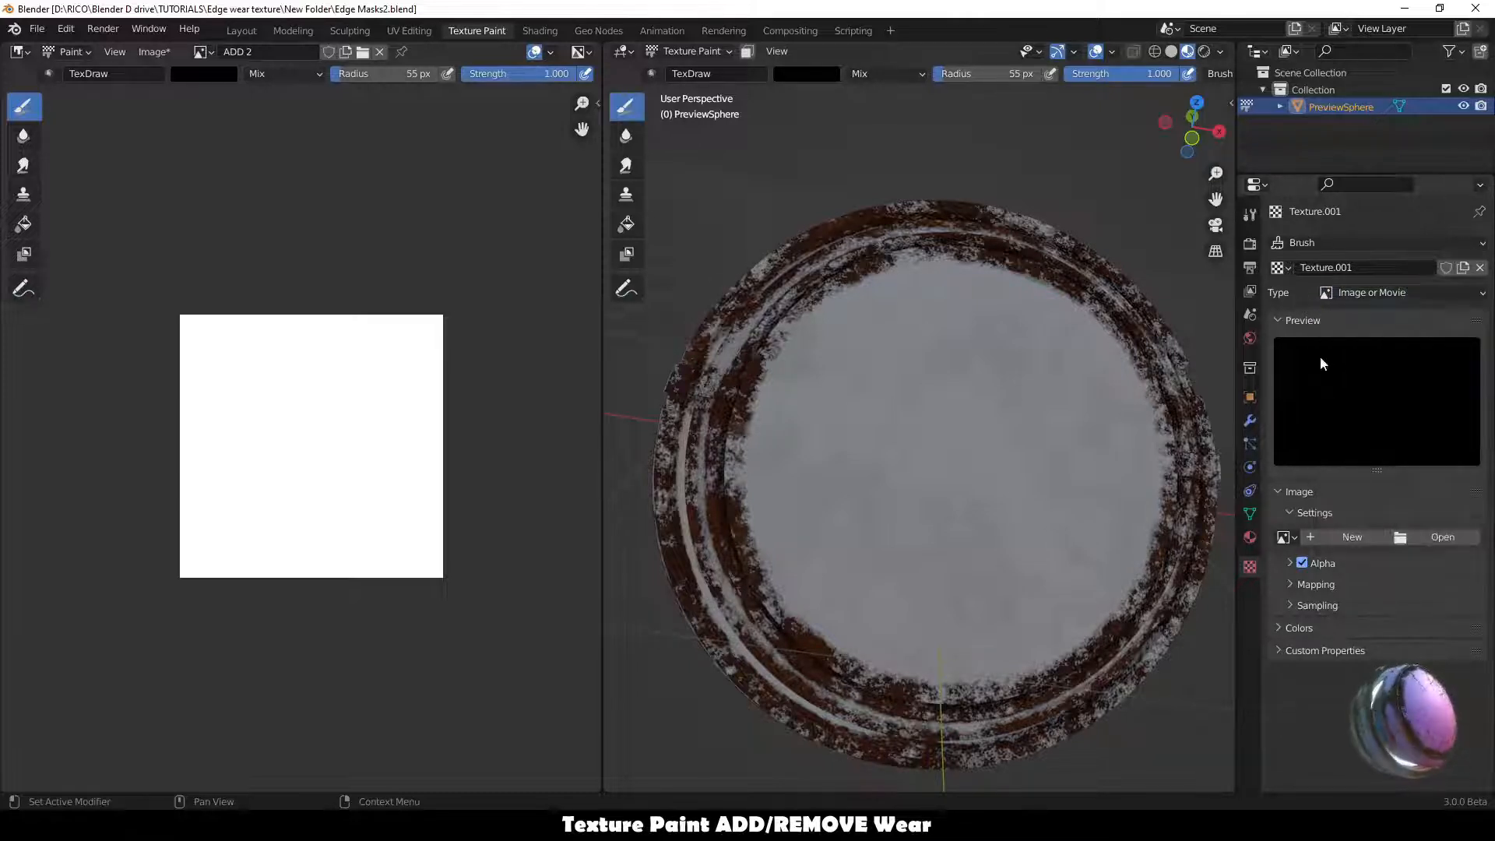
# Start loading an image for the brush texture and browse to the ASSETS\Textures\Grunge textures folder.
pyautogui.click(1438, 535)
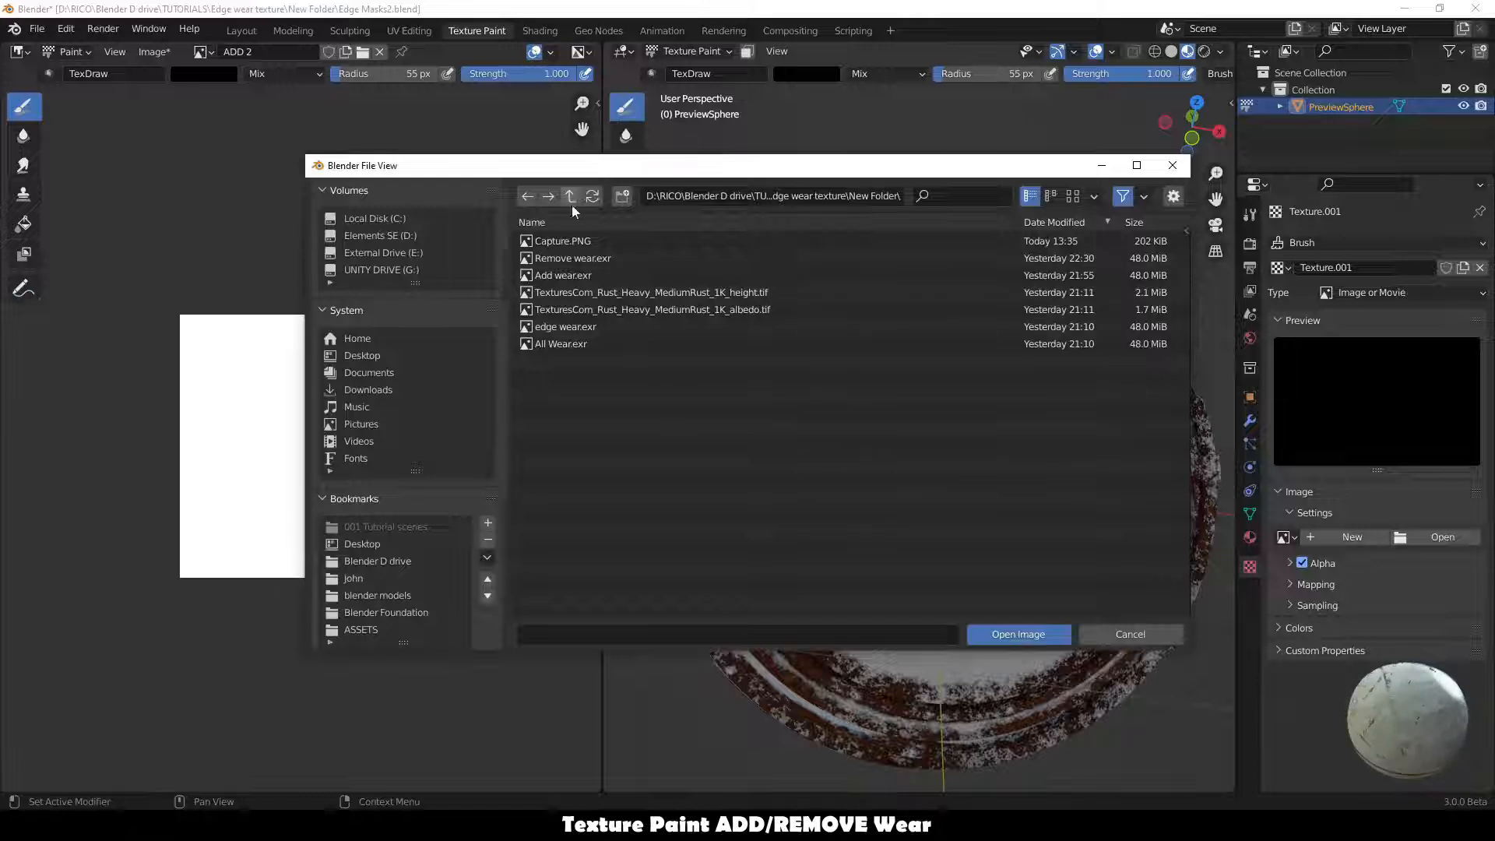
pyautogui.click(404, 559)
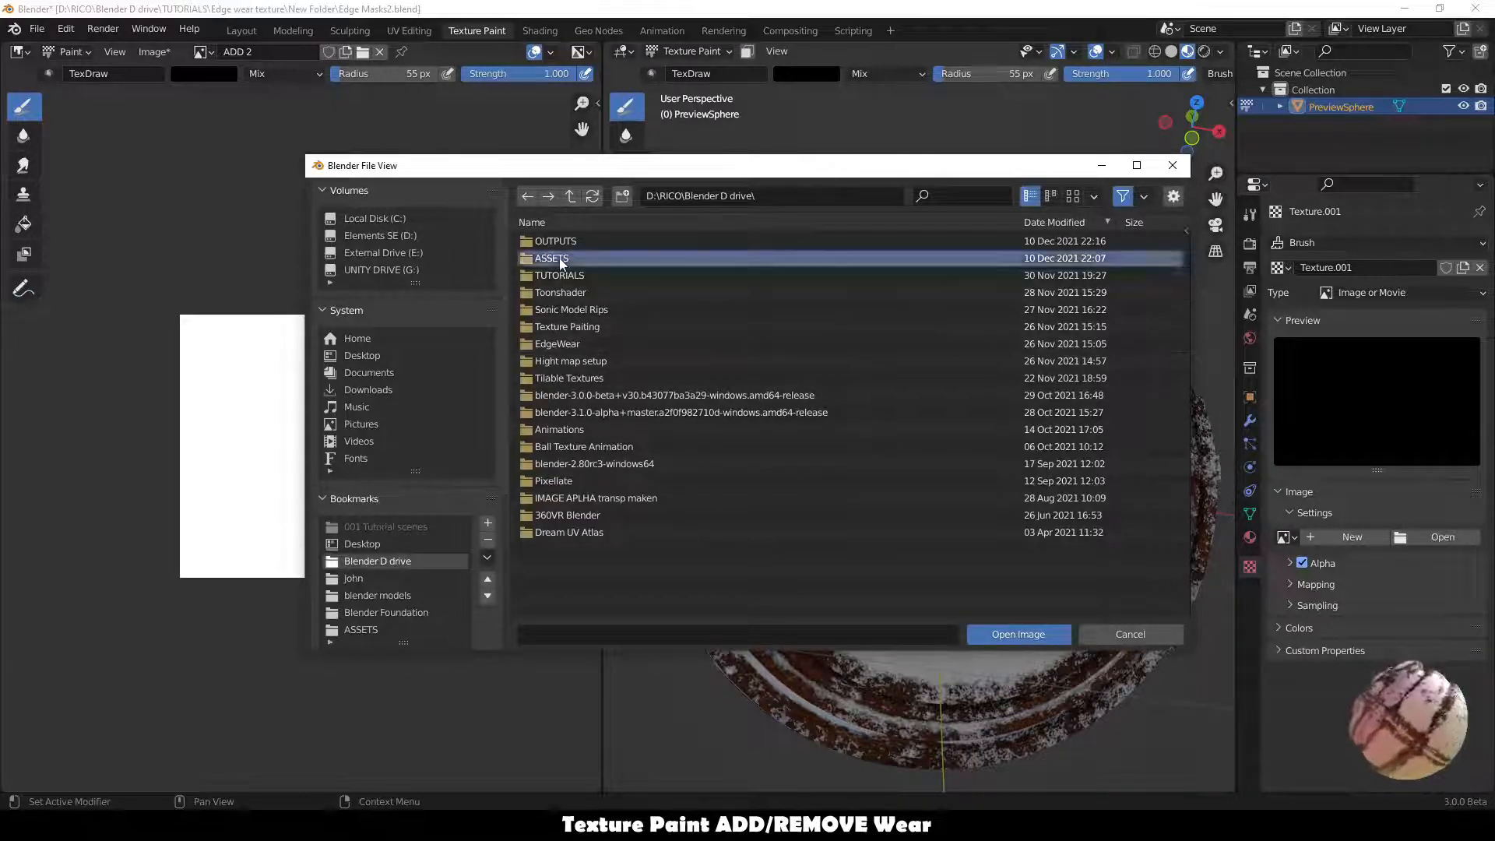
pyautogui.doubleClick(548, 258)
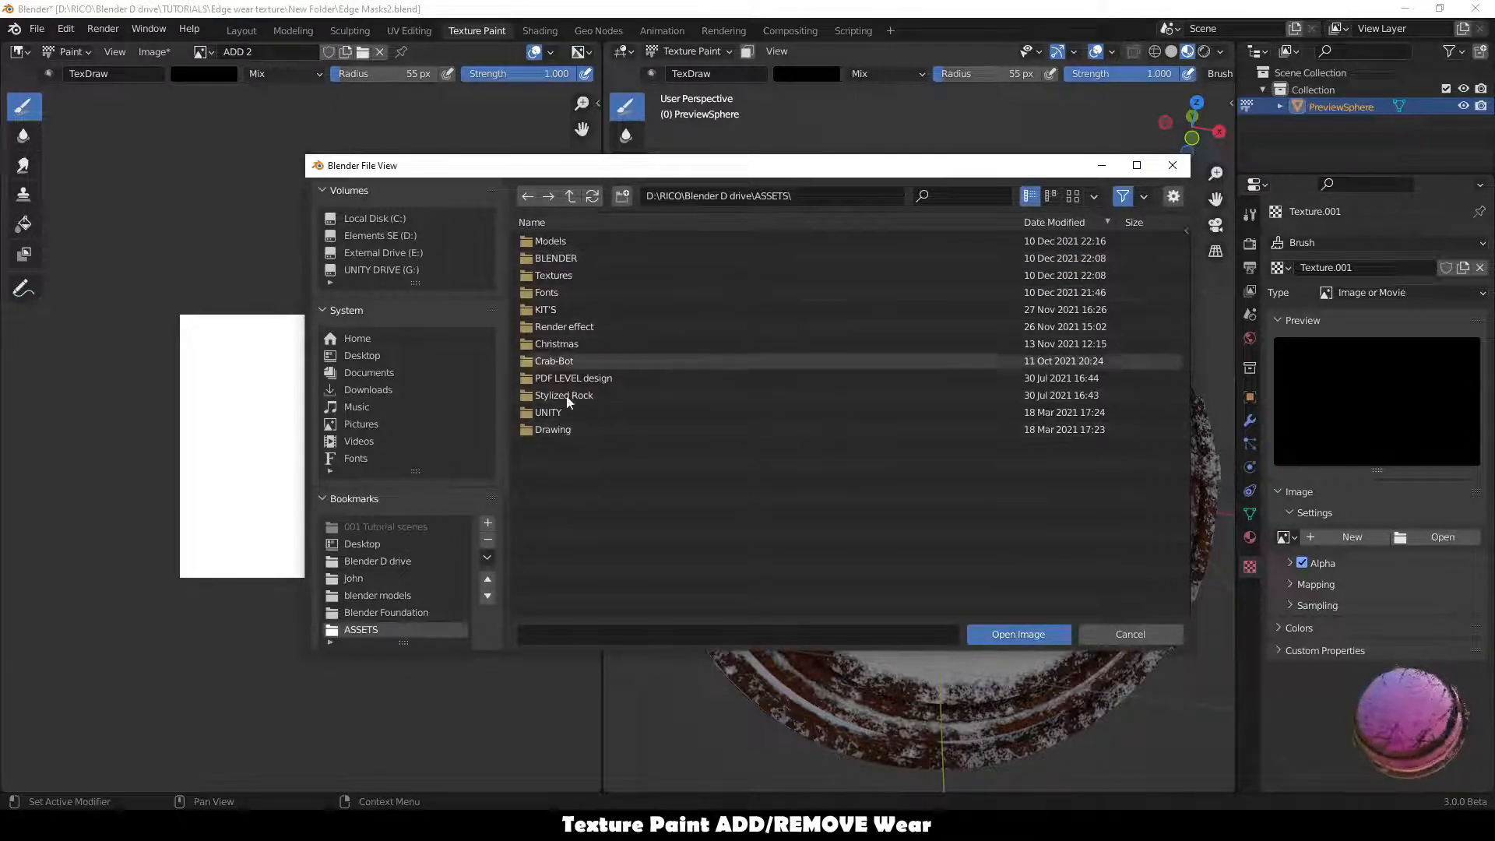
pyautogui.click(568, 196)
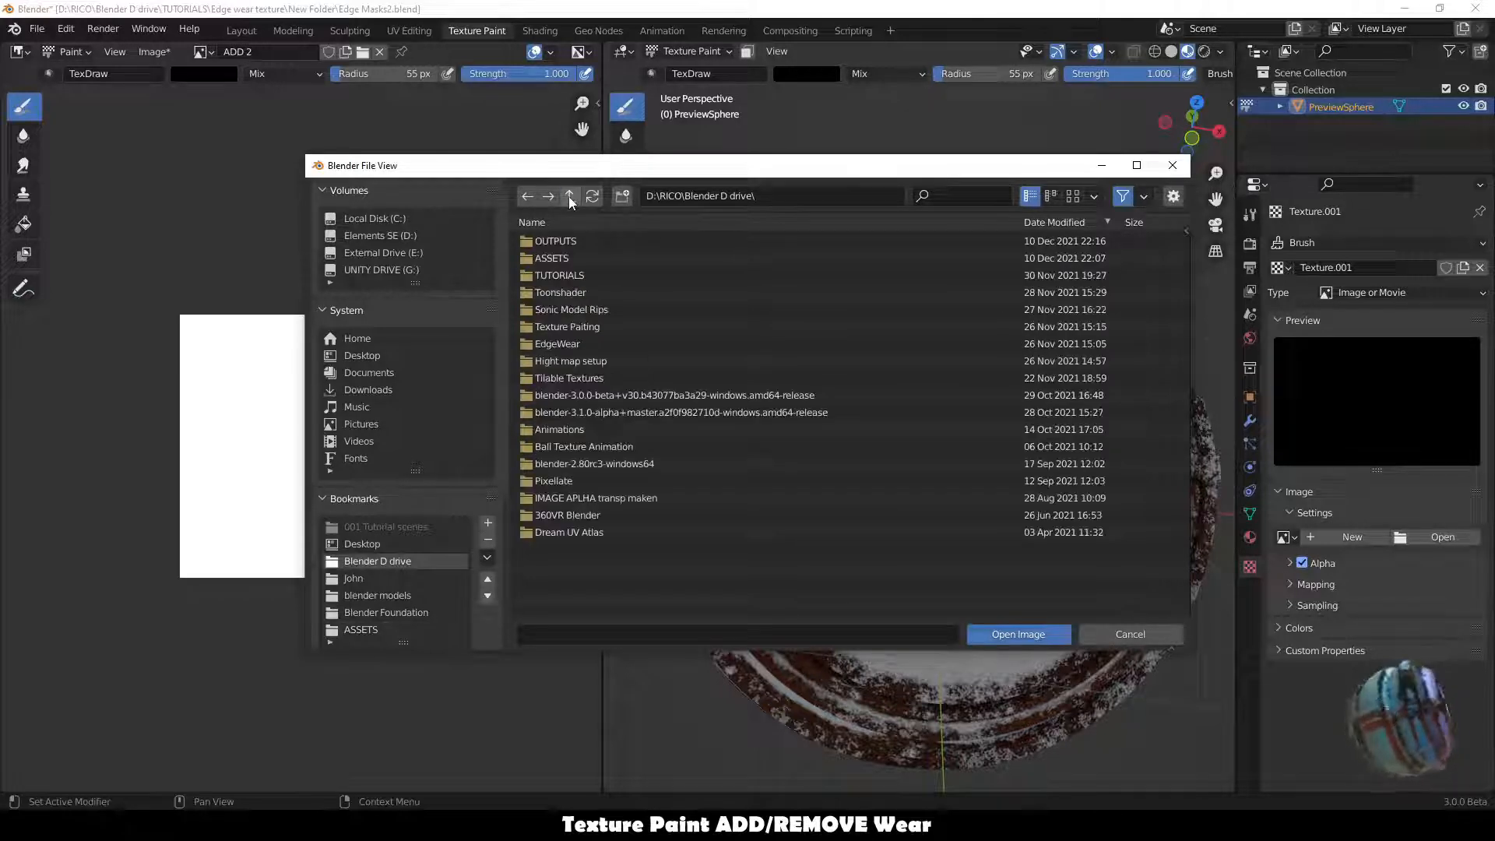
pyautogui.doubleClick(580, 258)
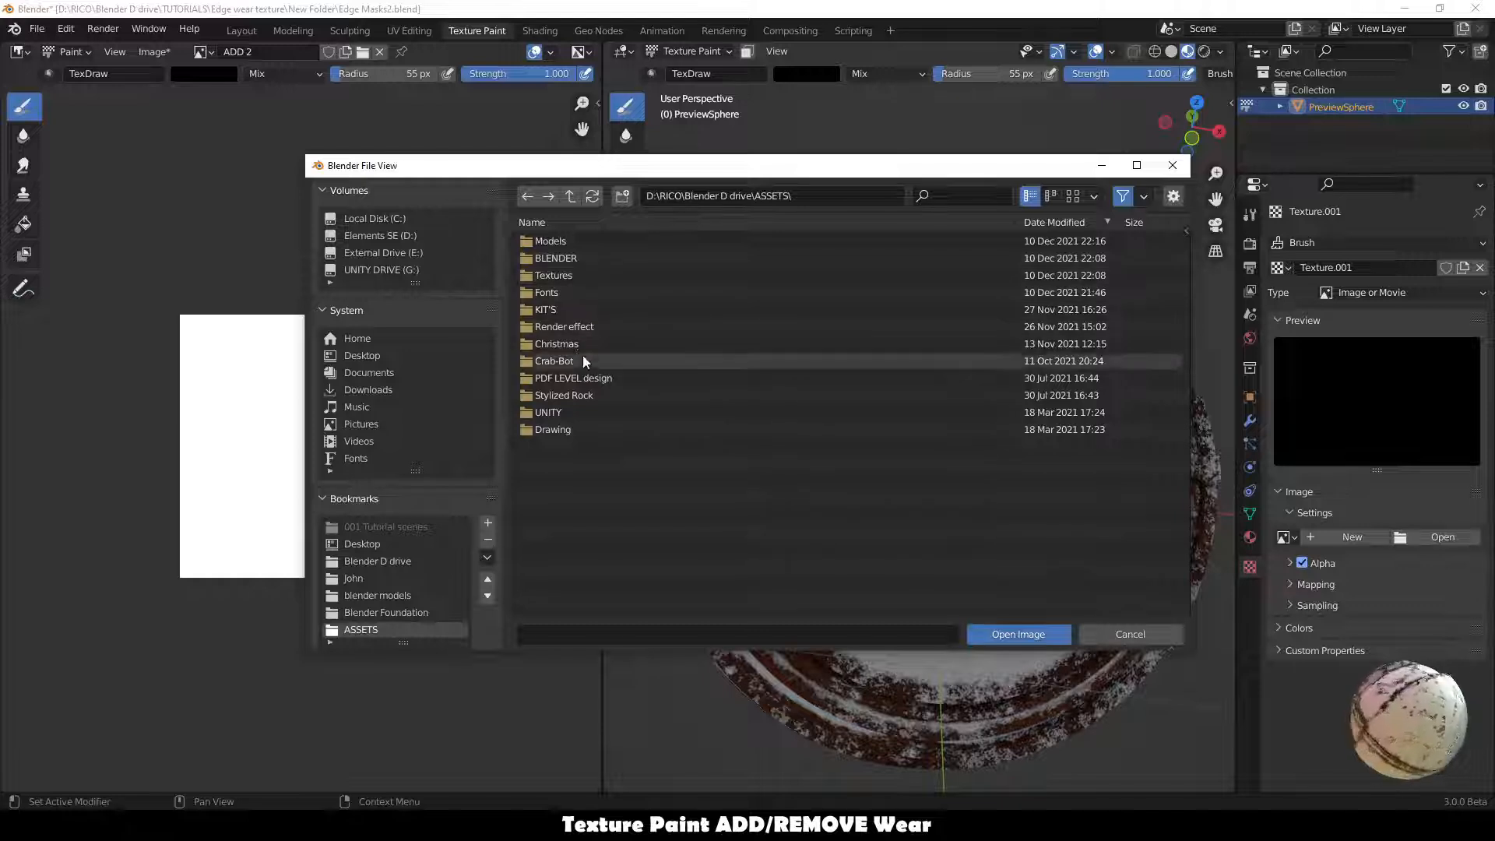
pyautogui.click(576, 275)
pyautogui.click(576, 275)
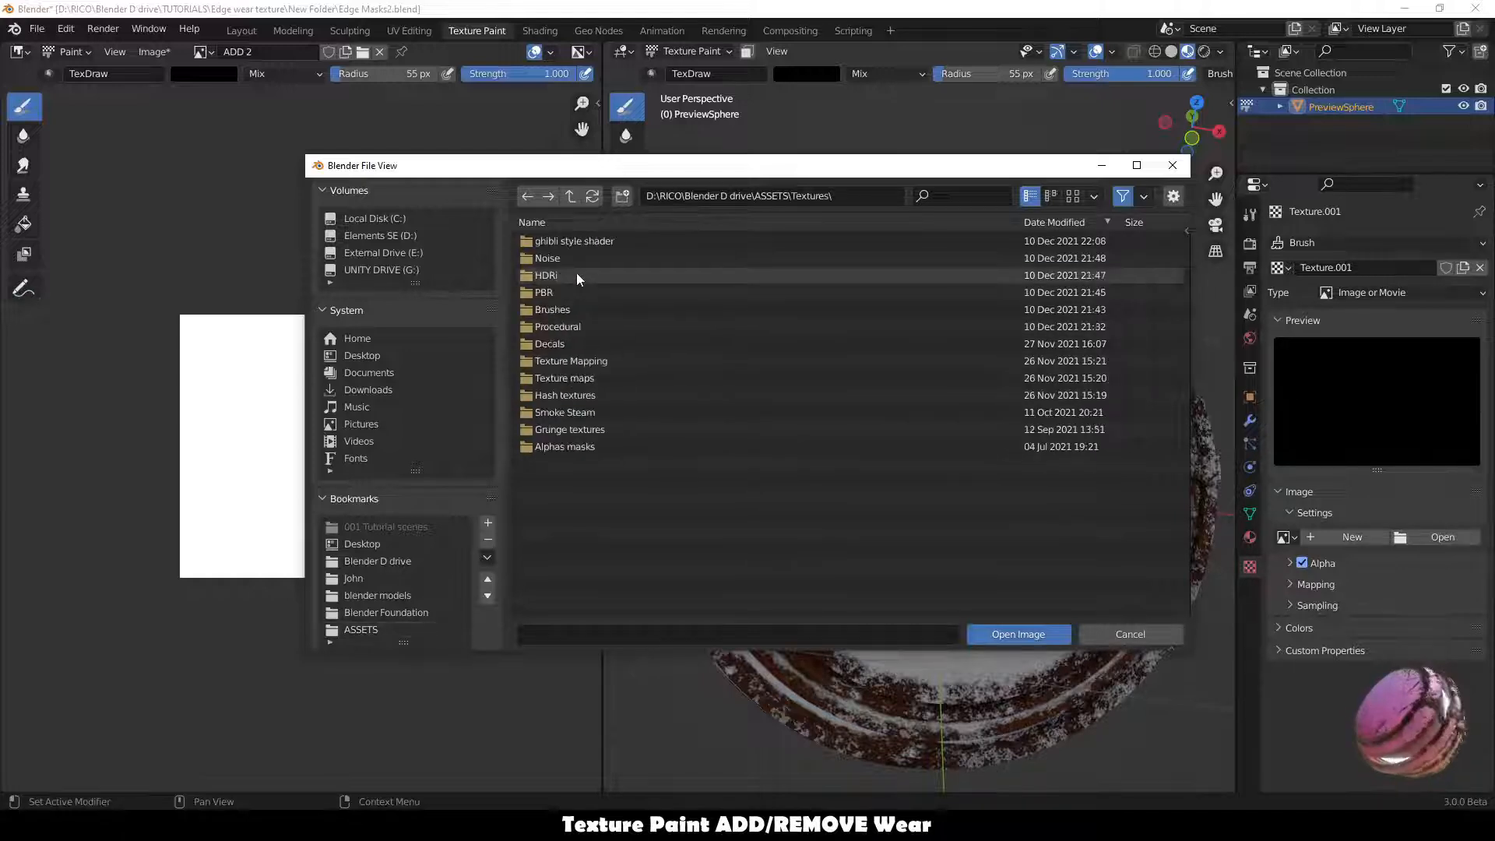
pyautogui.click(577, 433)
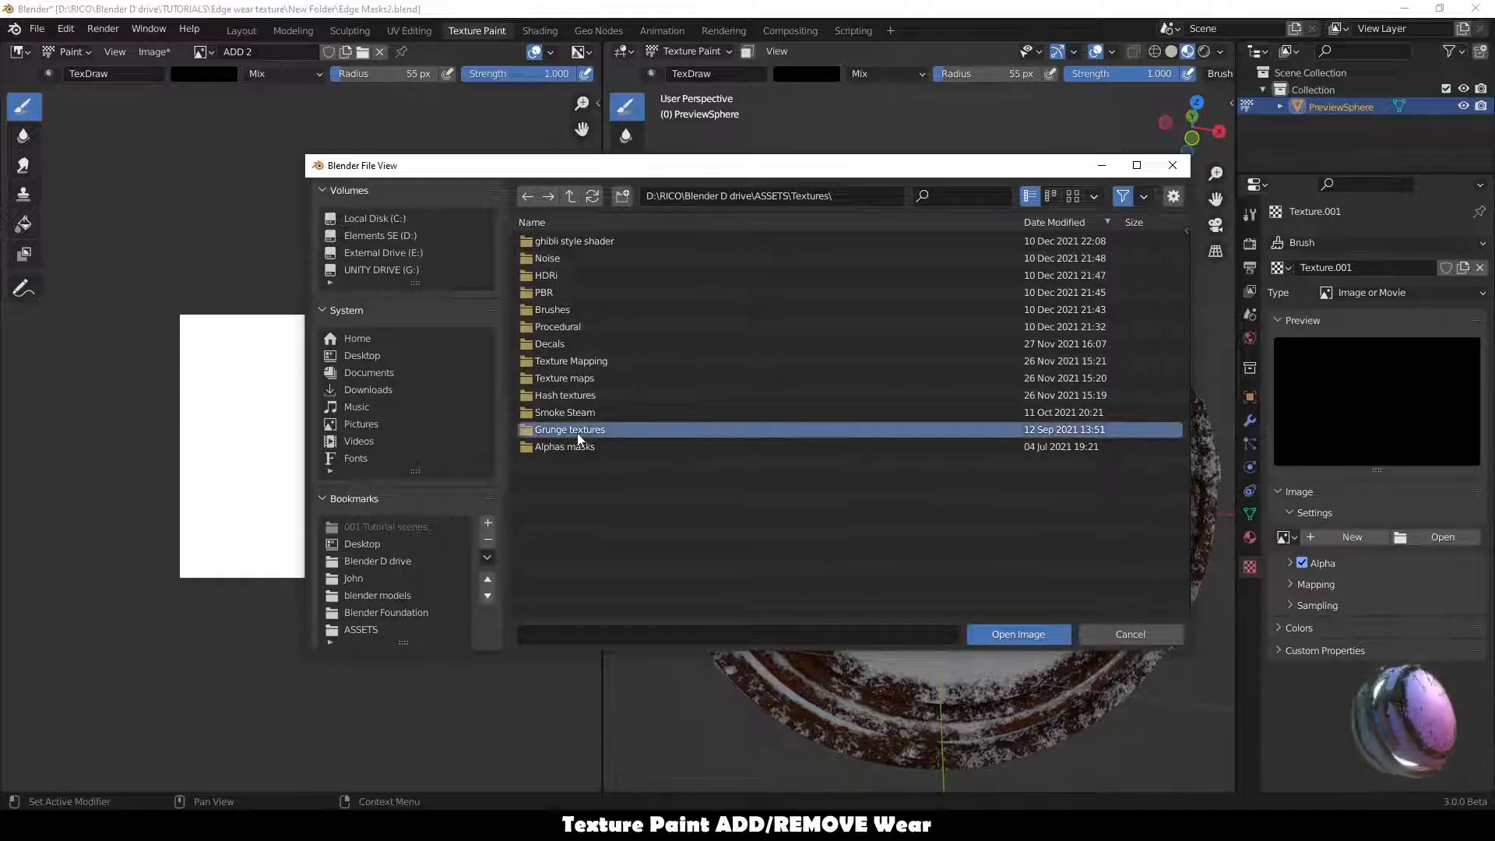
pyautogui.click(577, 433)
# Show the folder's files as thumbnails and load Scratch-Texture.png as the brush texture image.
pyautogui.click(1073, 195)
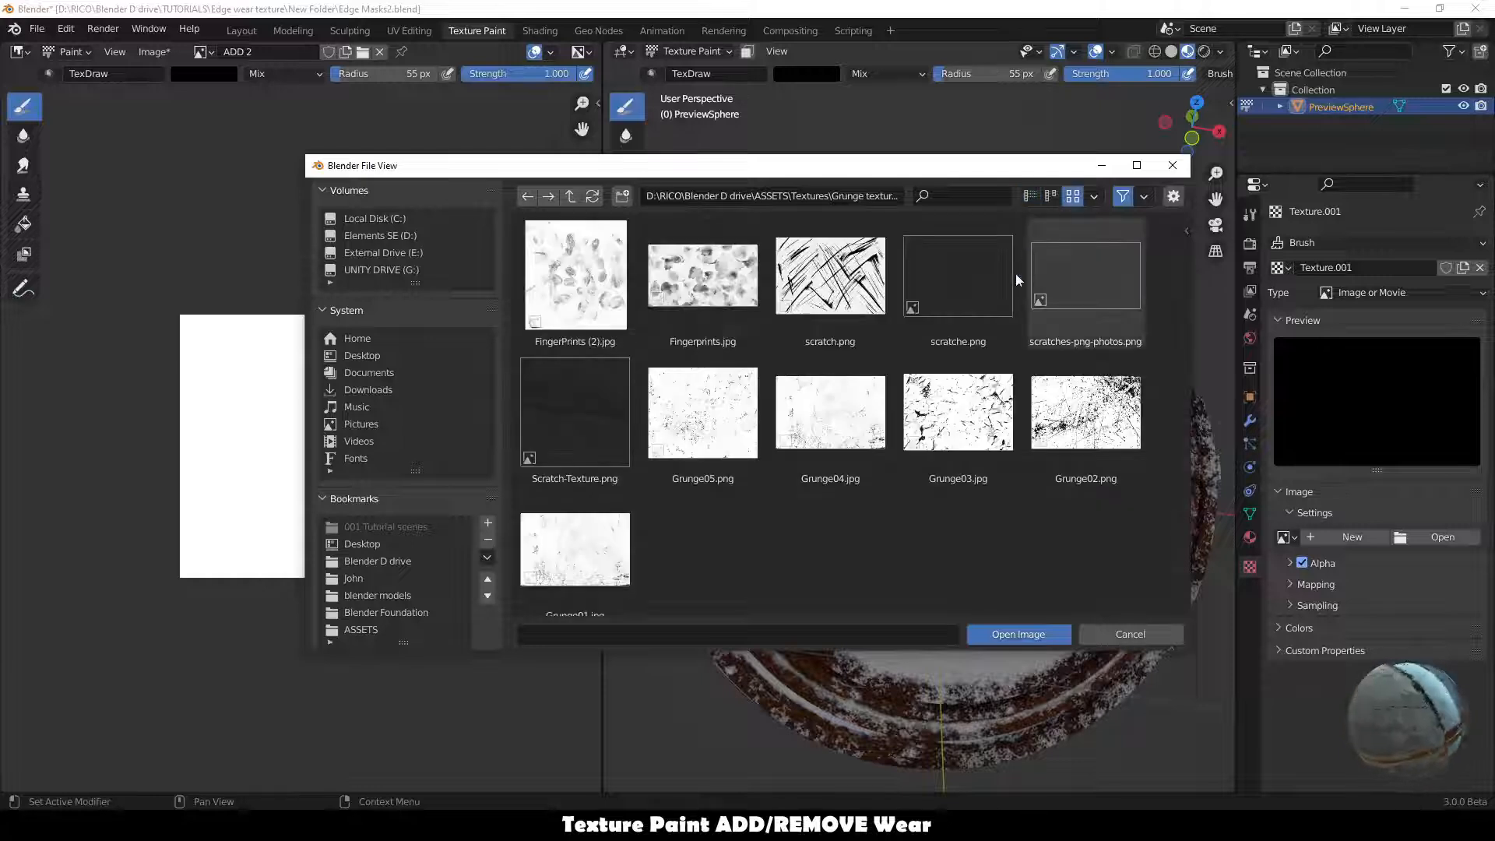
pyautogui.click(596, 402)
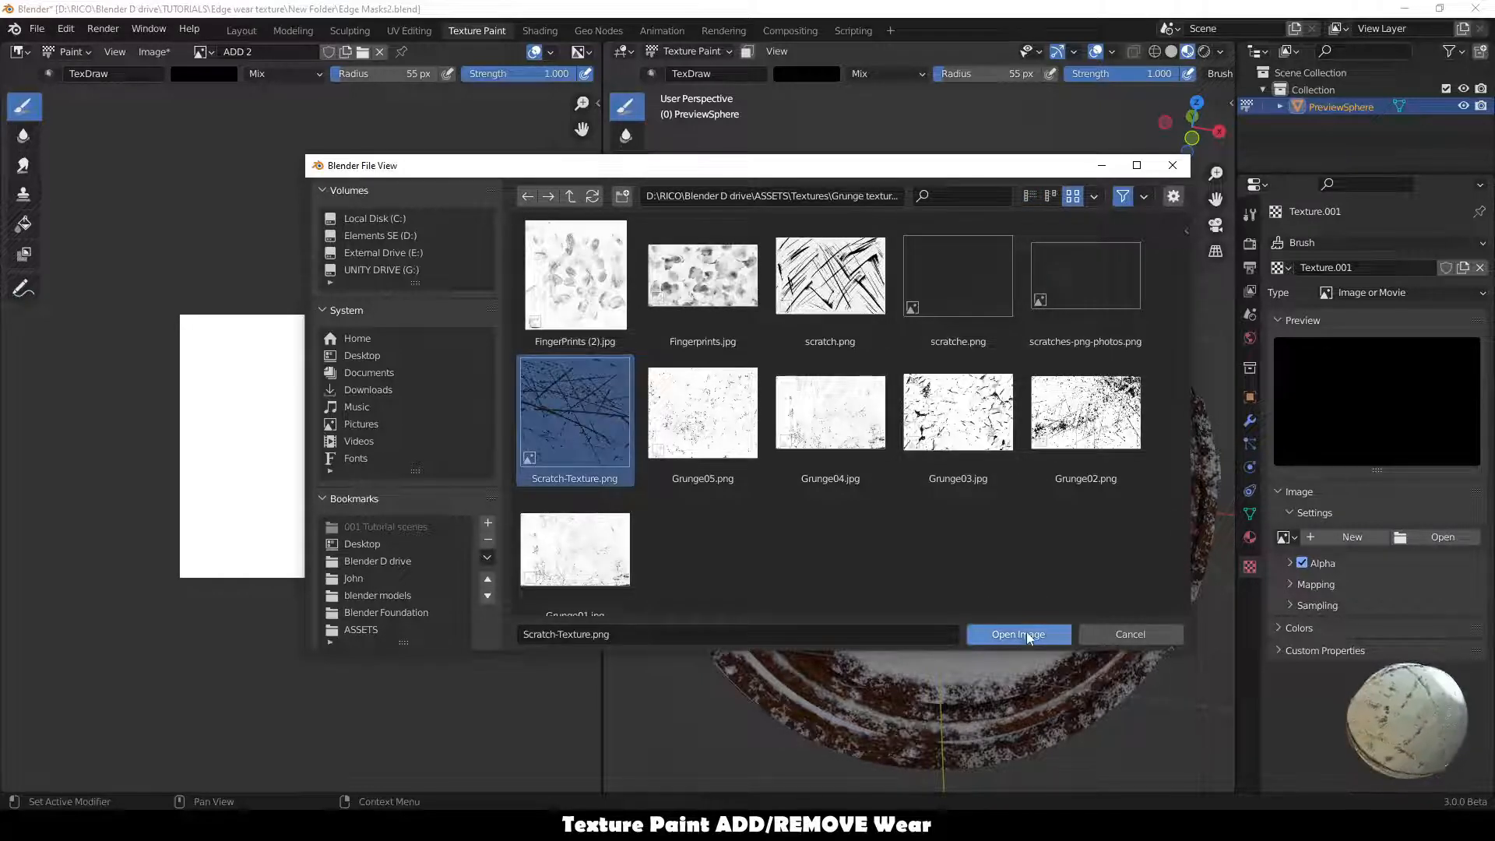
pyautogui.click(1026, 633)
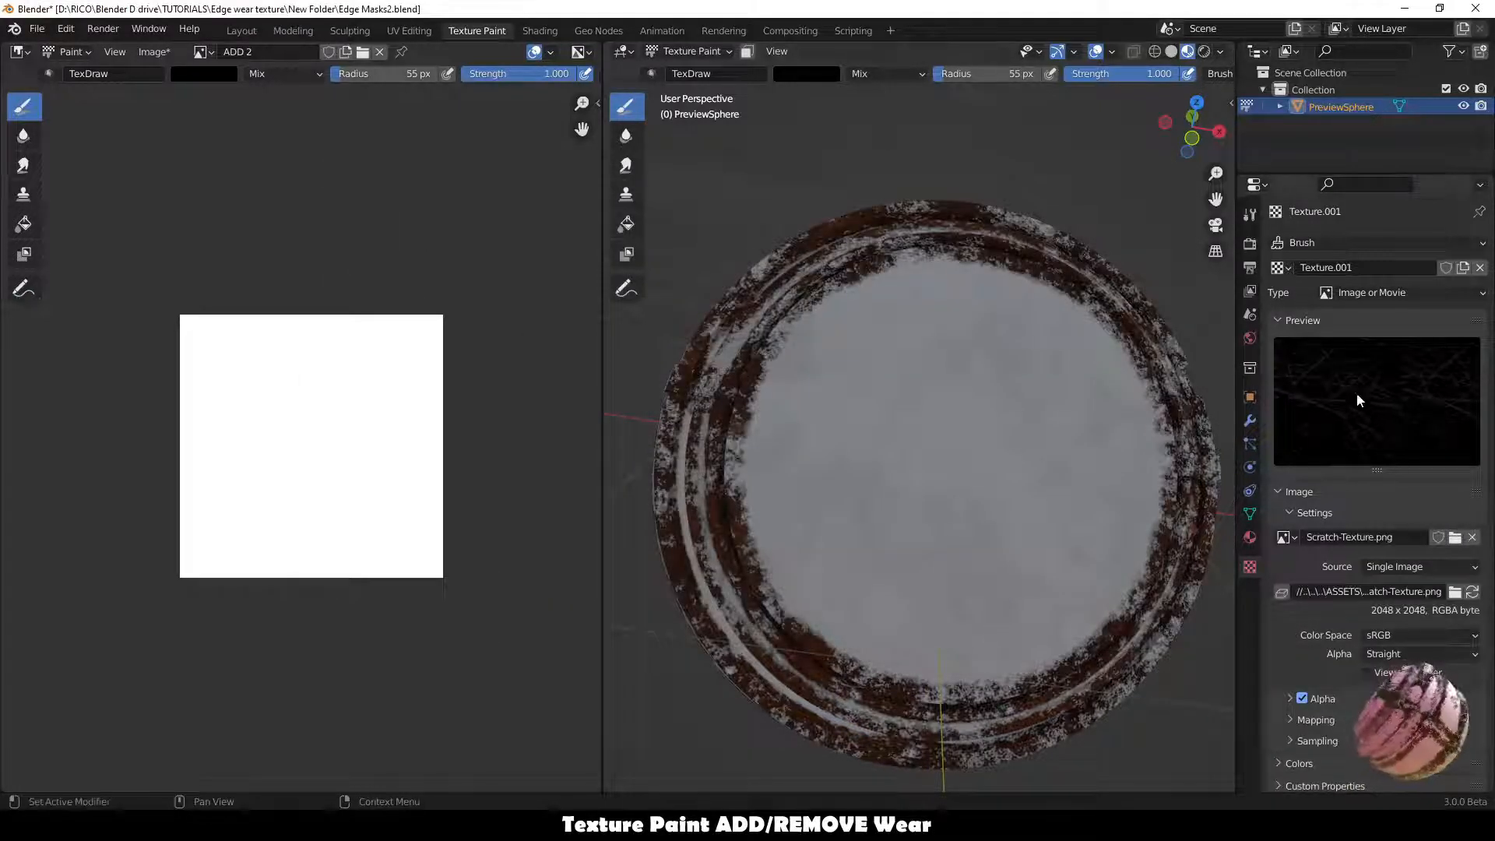
# Return to the brush settings and set the brush radius to 154 px.
pyautogui.click(1249, 214)
pyautogui.scroll(-4, 1339, 529)
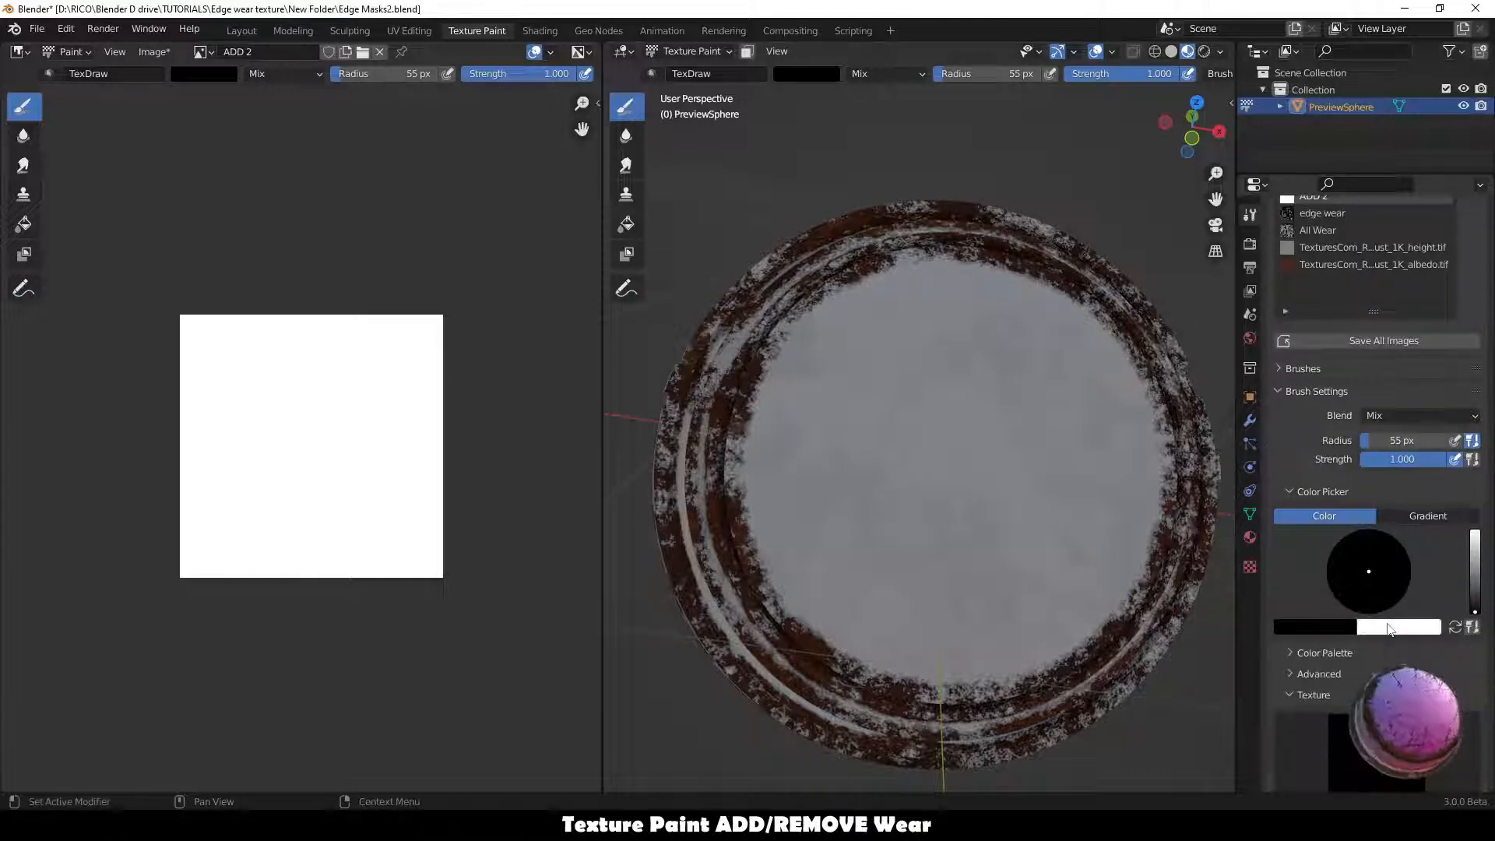
pyautogui.moveTo(949, 77); pyautogui.dragTo(971, 76)
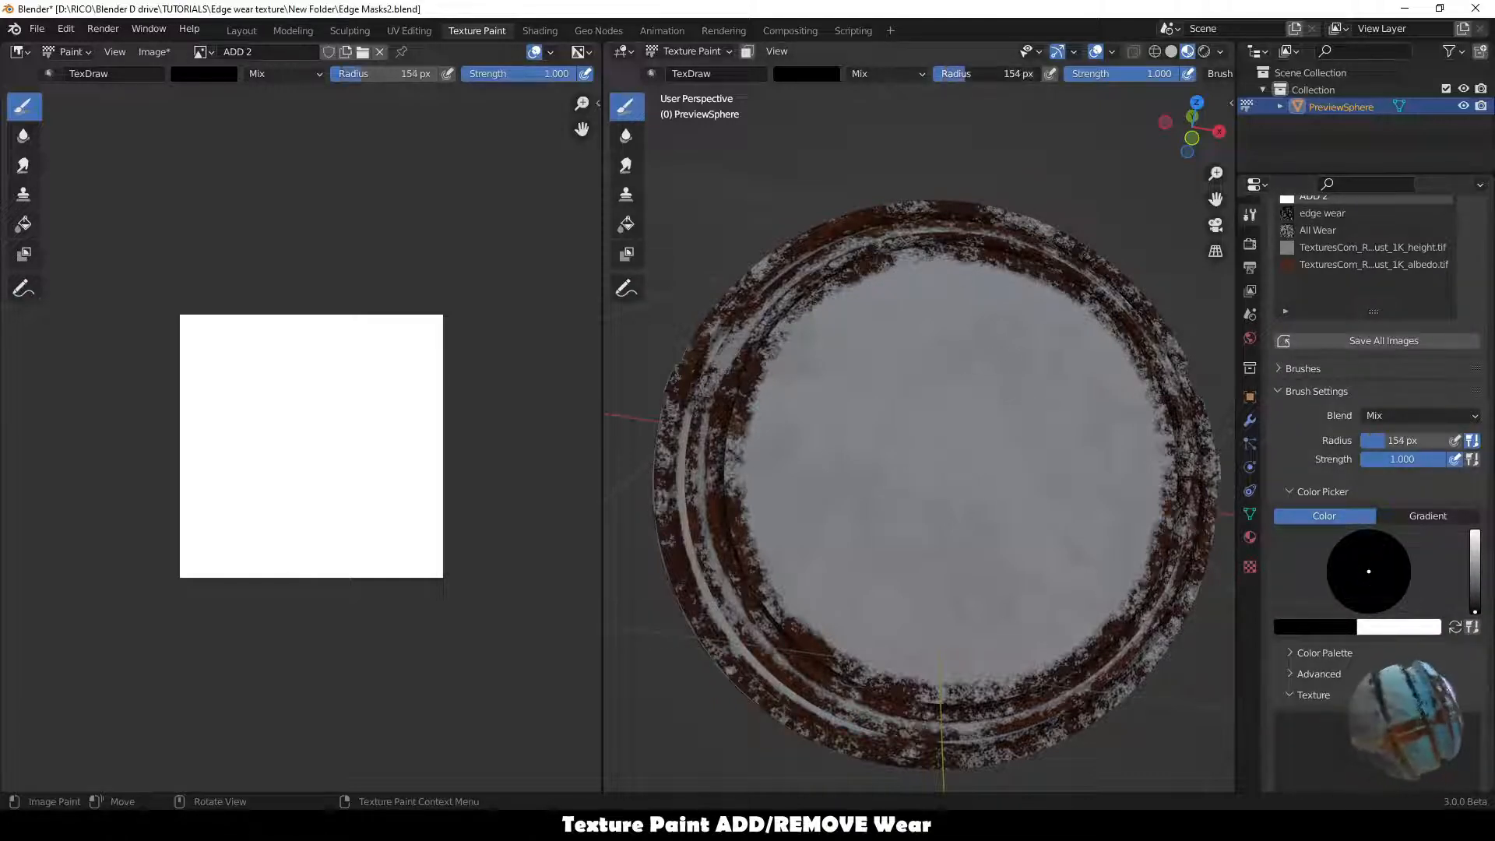
# Try painting black scratches on the sphere's flat face with Random texture mapping on ADD 2, and undo the strokes.
pyautogui.moveTo(945, 460)
pyautogui.mouseDown()
pyautogui.moveTo(976, 397)
pyautogui.moveTo(895, 390)
pyautogui.moveTo(856, 506)
pyautogui.moveTo(915, 565)
pyautogui.moveTo(1036, 520)
pyautogui.mouseUp()
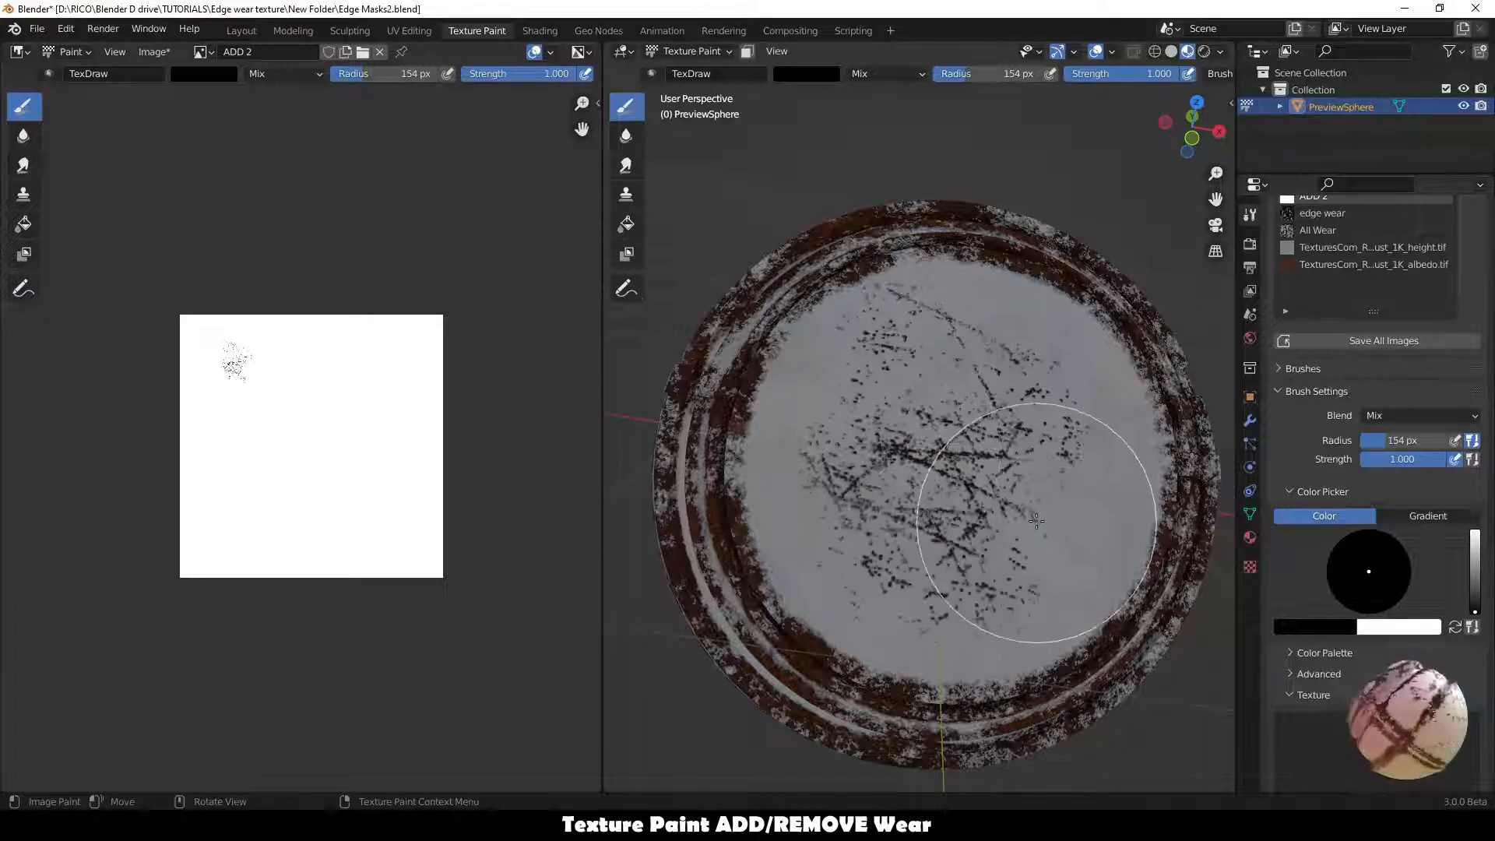
pyautogui.scroll(-6, 1370, 599)
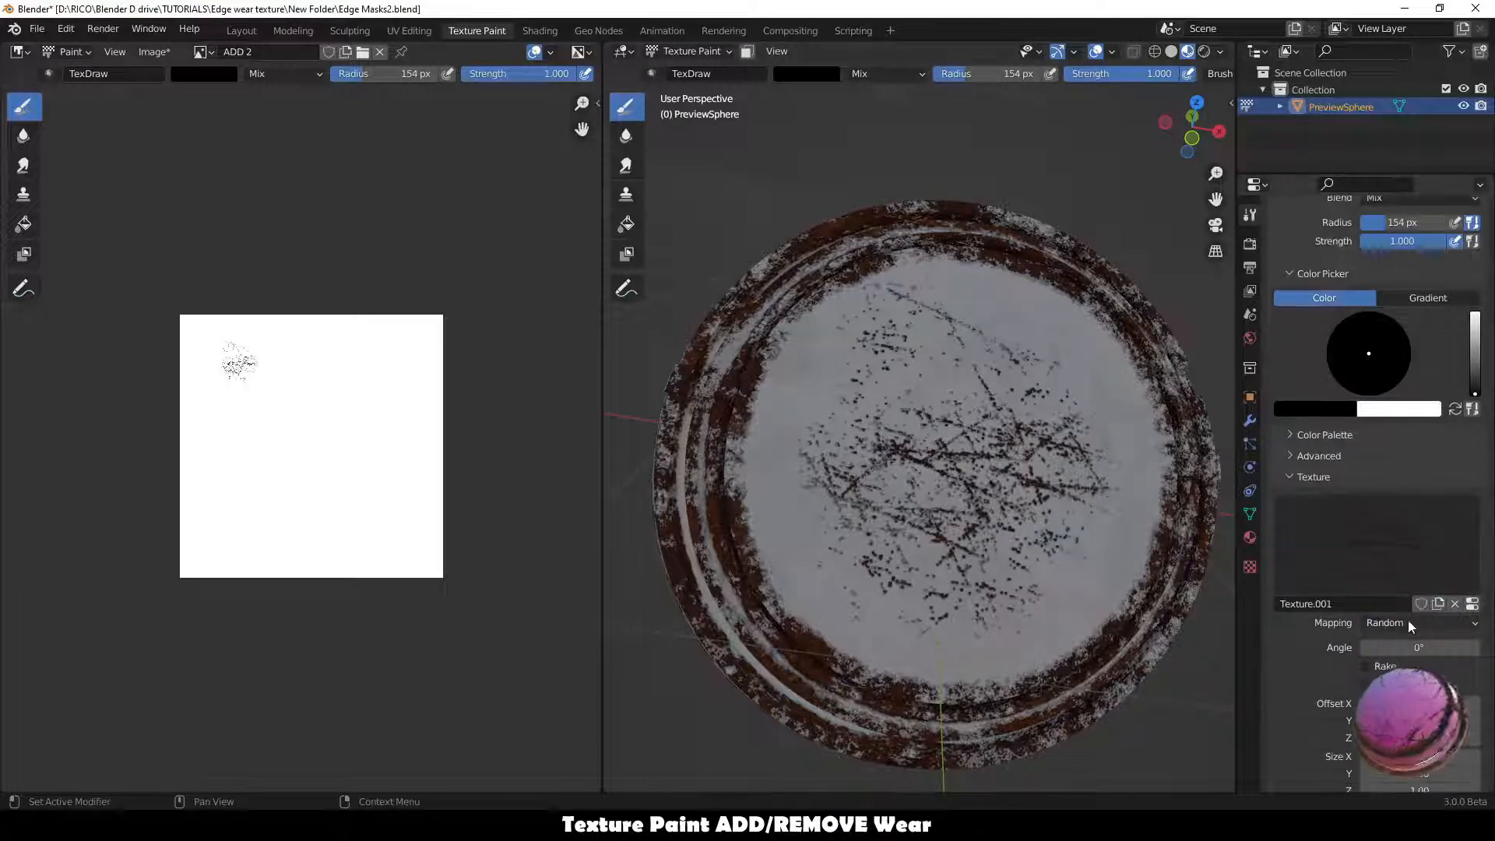
pyautogui.moveTo(966, 460)
pyautogui.mouseDown()
pyautogui.moveTo(956, 445)
pyautogui.moveTo(929, 471)
pyautogui.moveTo(919, 430)
pyautogui.moveTo(1004, 498)
pyautogui.moveTo(965, 448)
pyautogui.mouseUp()
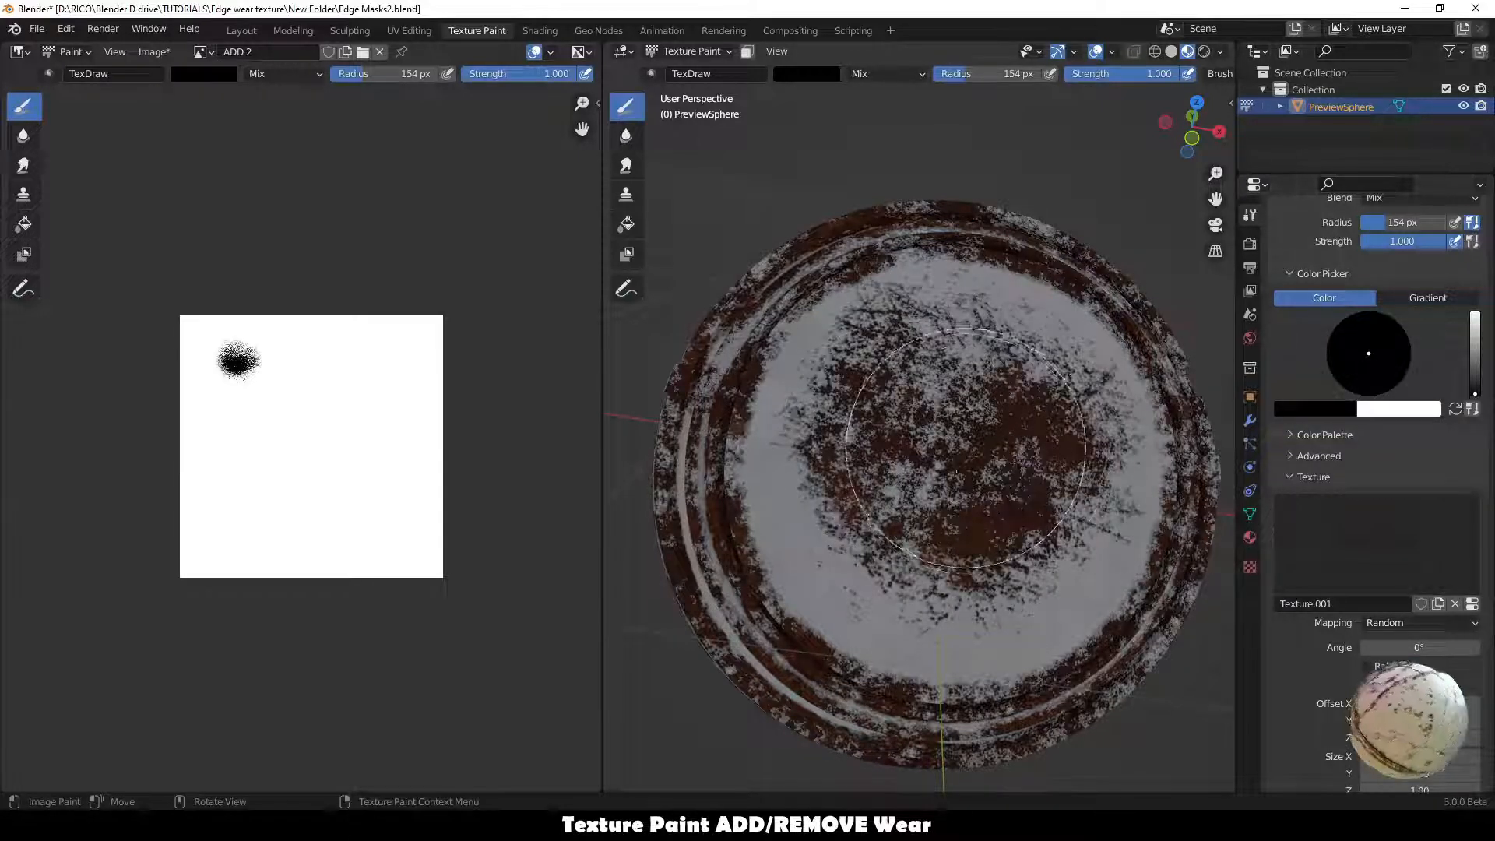
pyautogui.hotkey('ctrl', 'z')
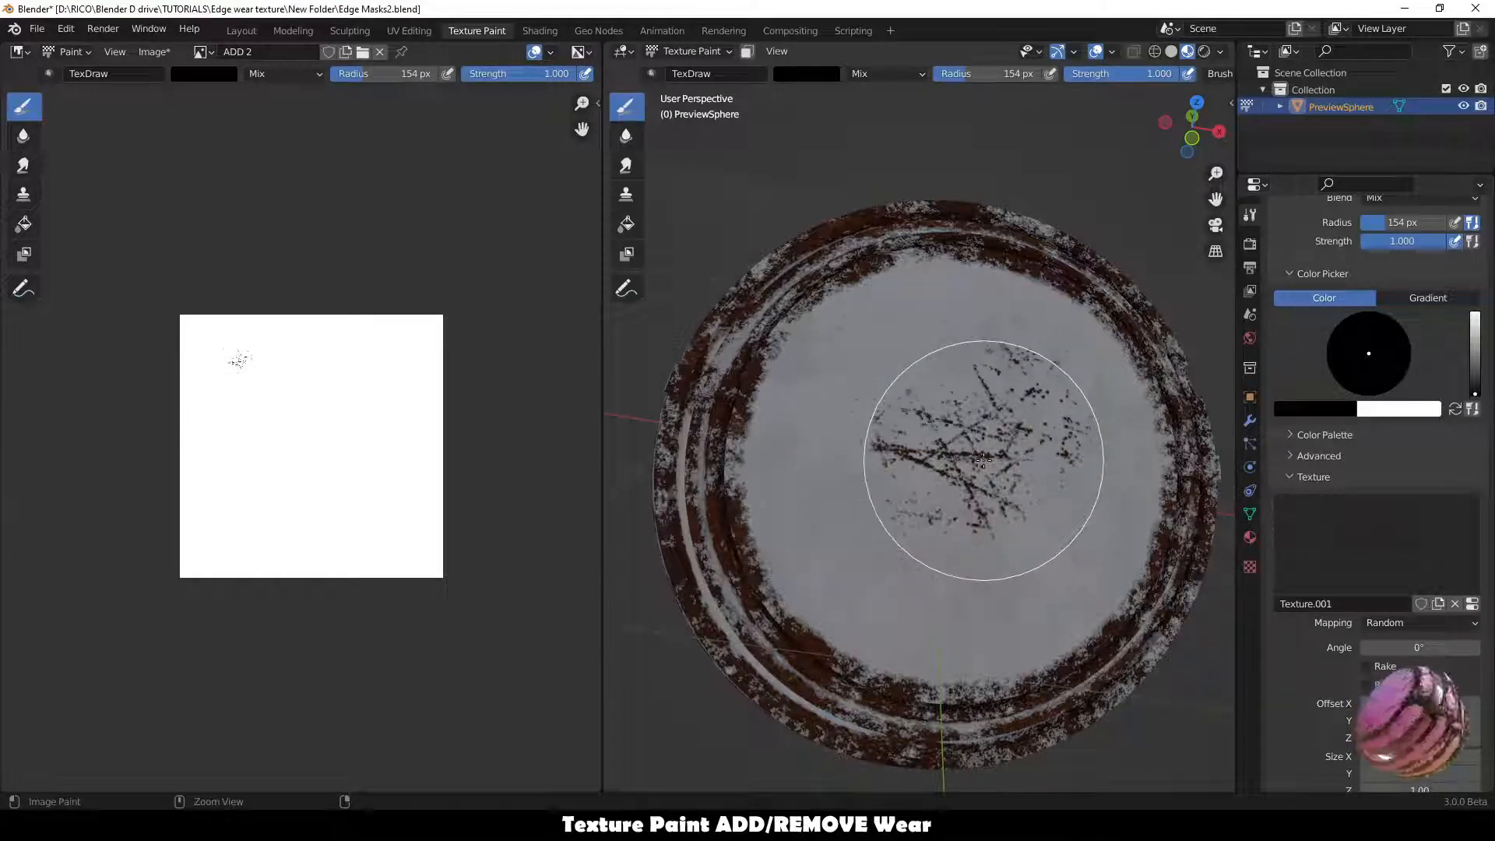
pyautogui.hotkey('ctrl', 'z')
# Set the brush texture mapping to Tiled, test it with black scratches on the flat face, and undo the strokes.
pyautogui.click(1401, 622)
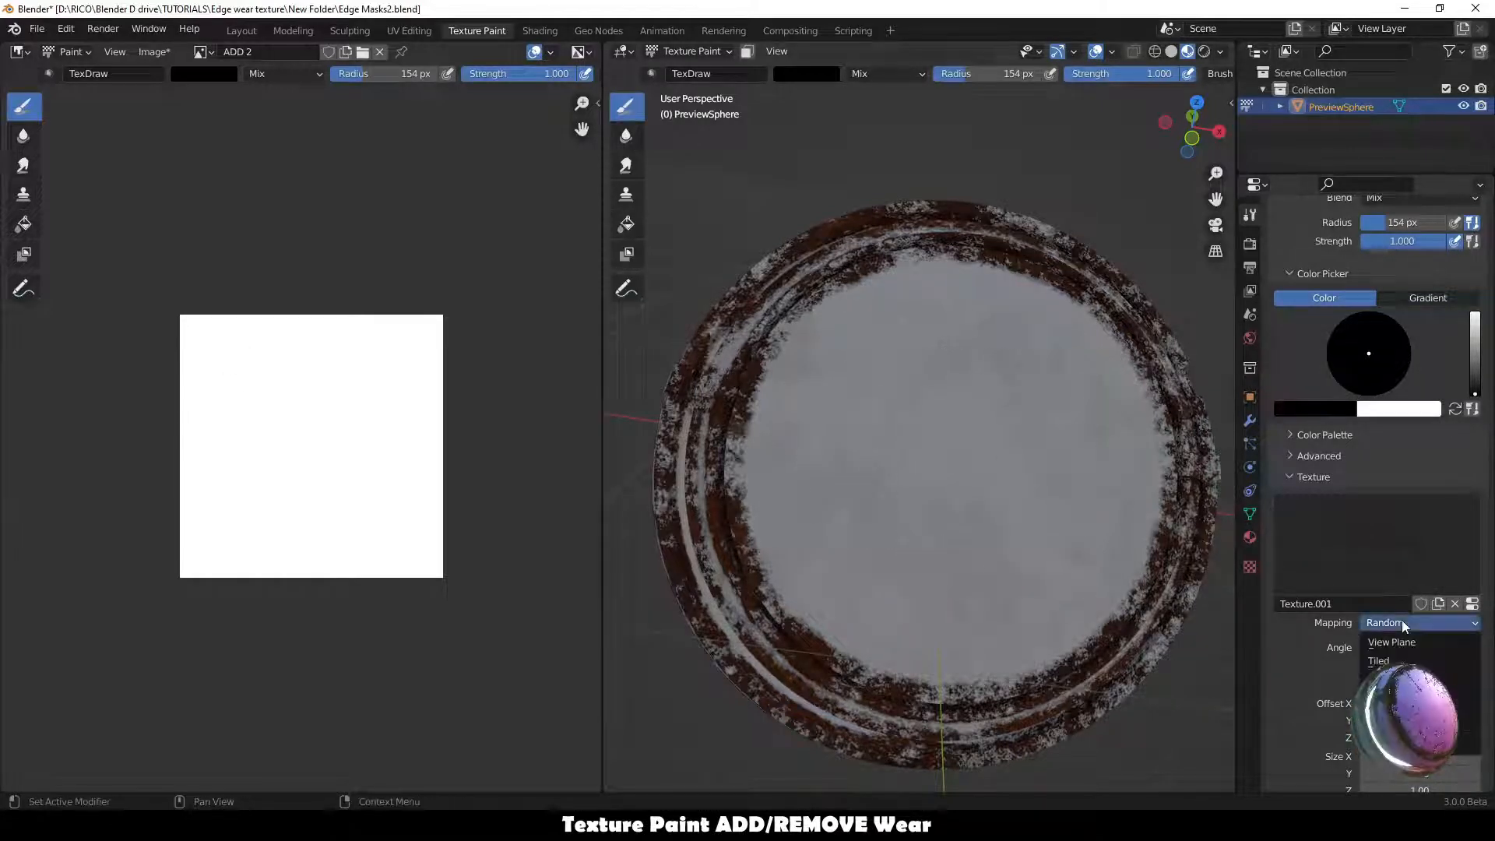
pyautogui.click(1378, 660)
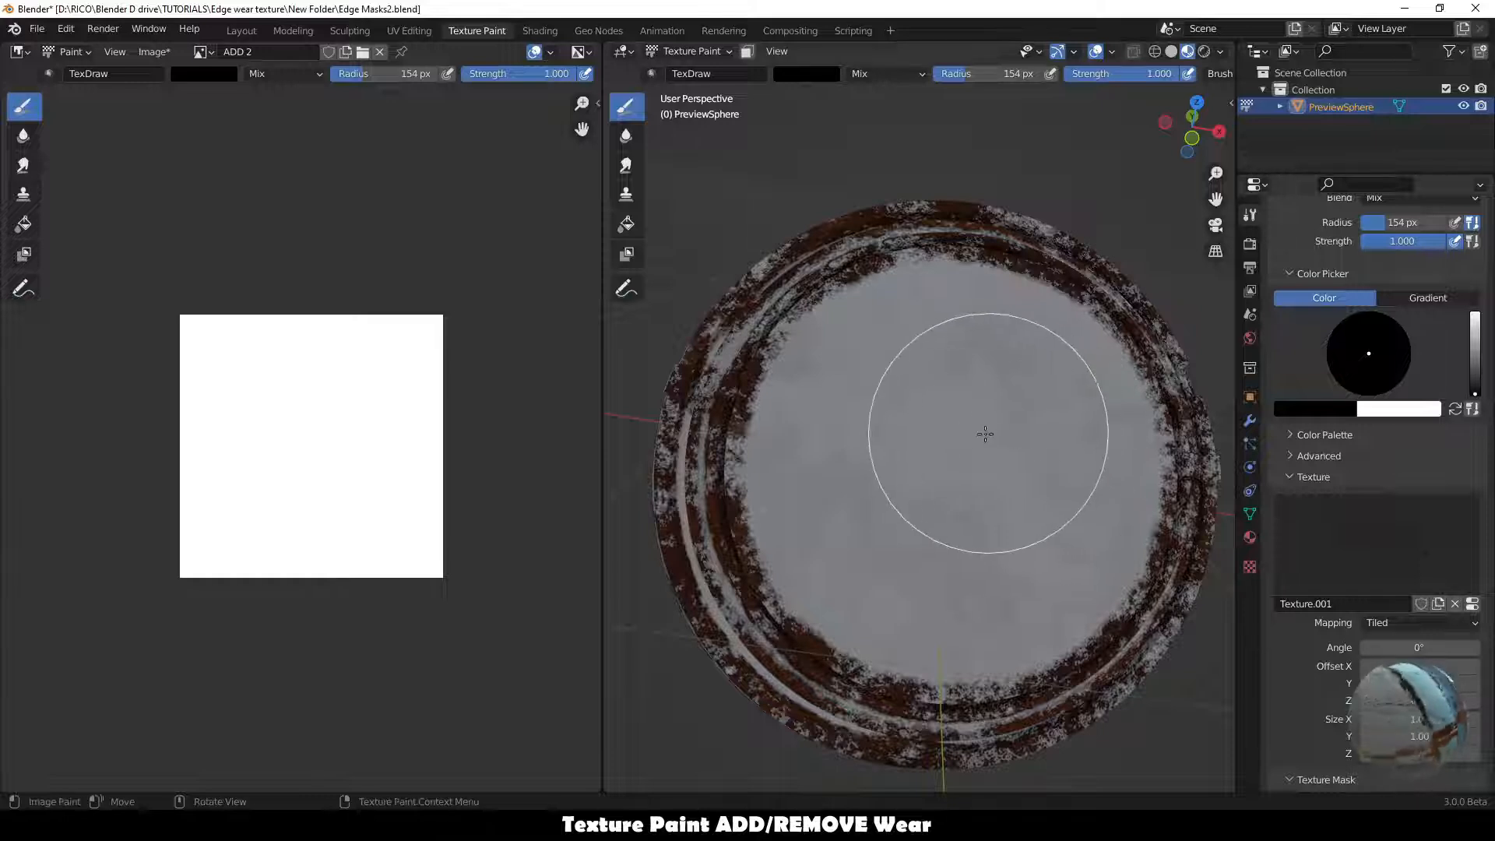
pyautogui.moveTo(985, 434)
pyautogui.mouseDown()
pyautogui.moveTo(922, 467)
pyautogui.moveTo(1004, 499)
pyautogui.moveTo(962, 506)
pyautogui.moveTo(943, 486)
pyautogui.mouseUp()
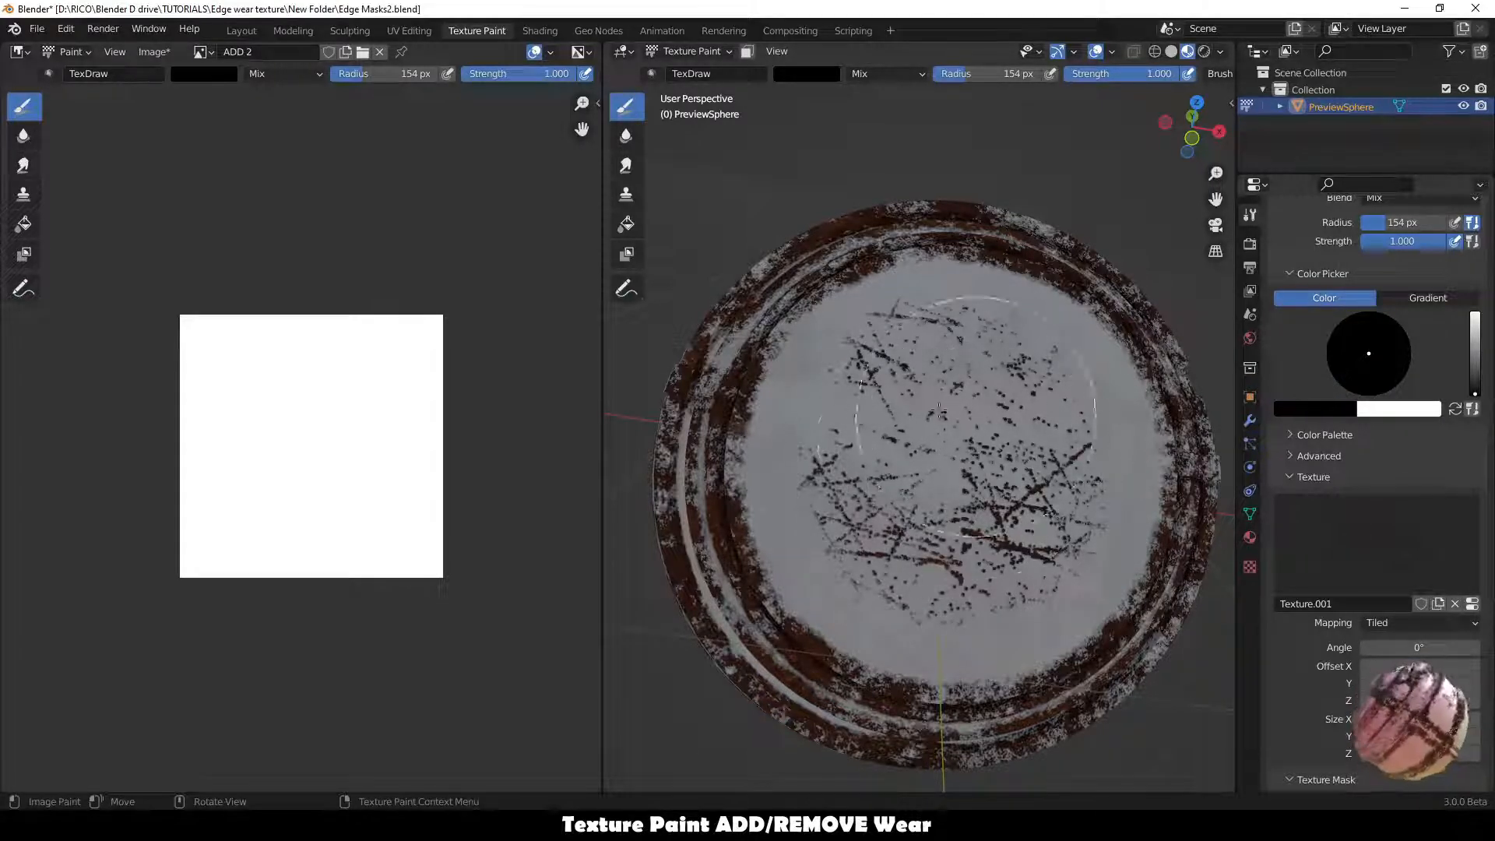
pyautogui.moveTo(938, 411); pyautogui.dragTo(973, 448)
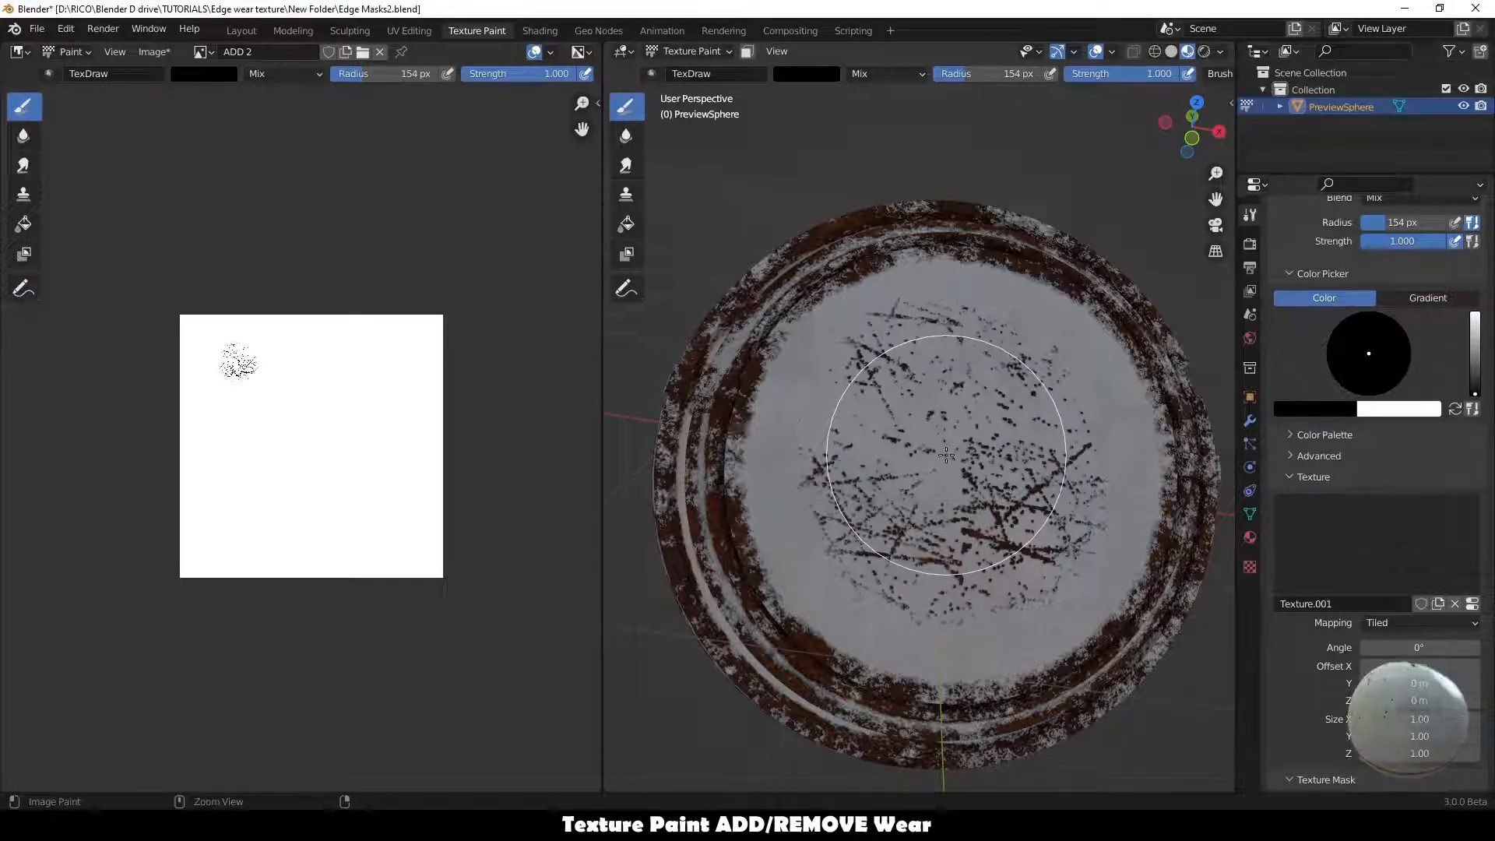
pyautogui.hotkey('ctrl', 'z')
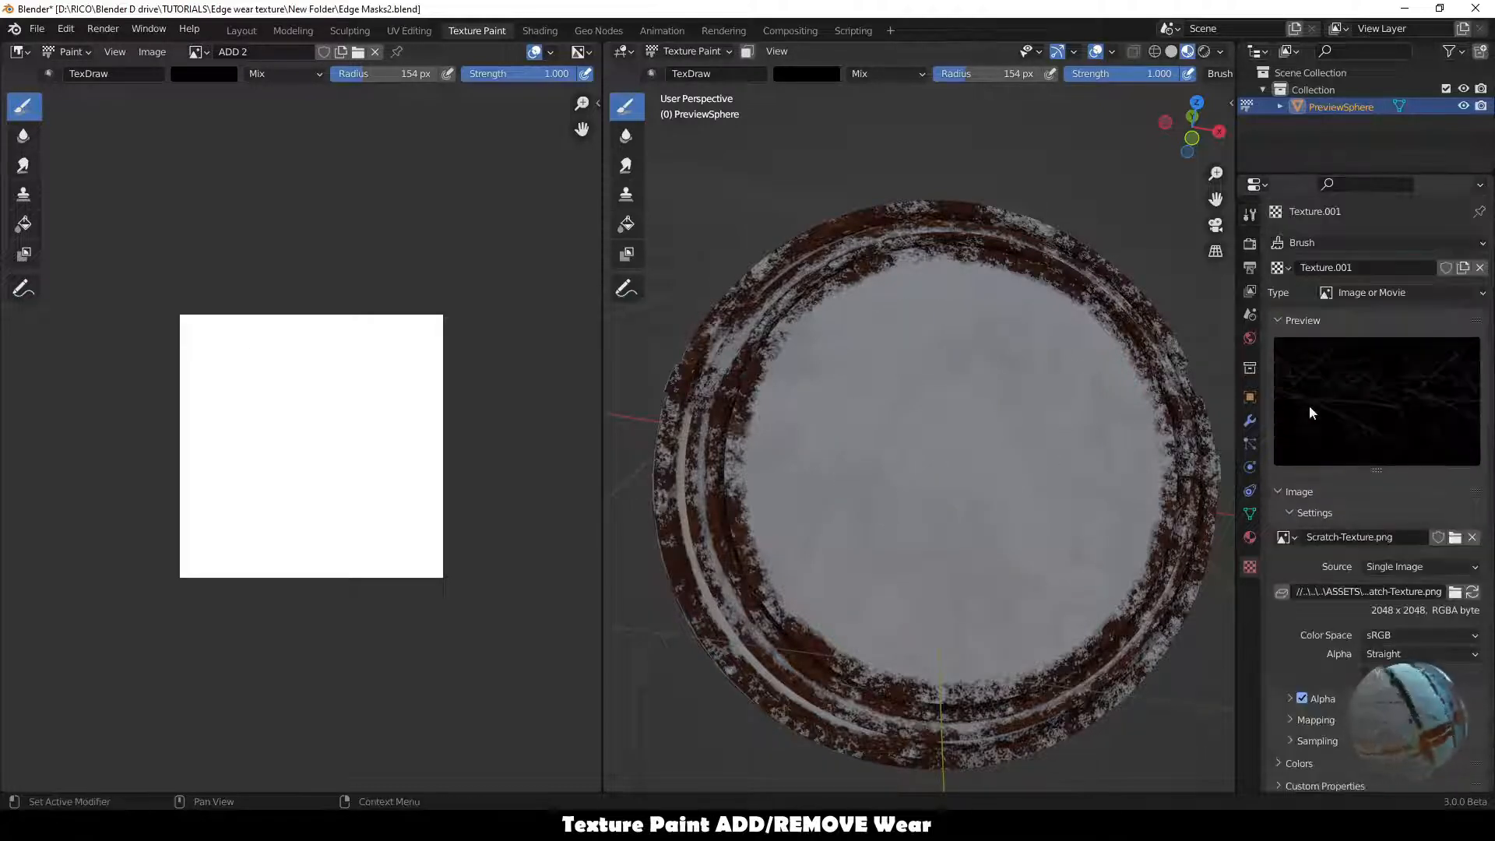
# Return to the brush settings and set the scratch texture's mapping to Random.
pyautogui.click(1251, 214)
pyautogui.scroll(-4, 1370, 545)
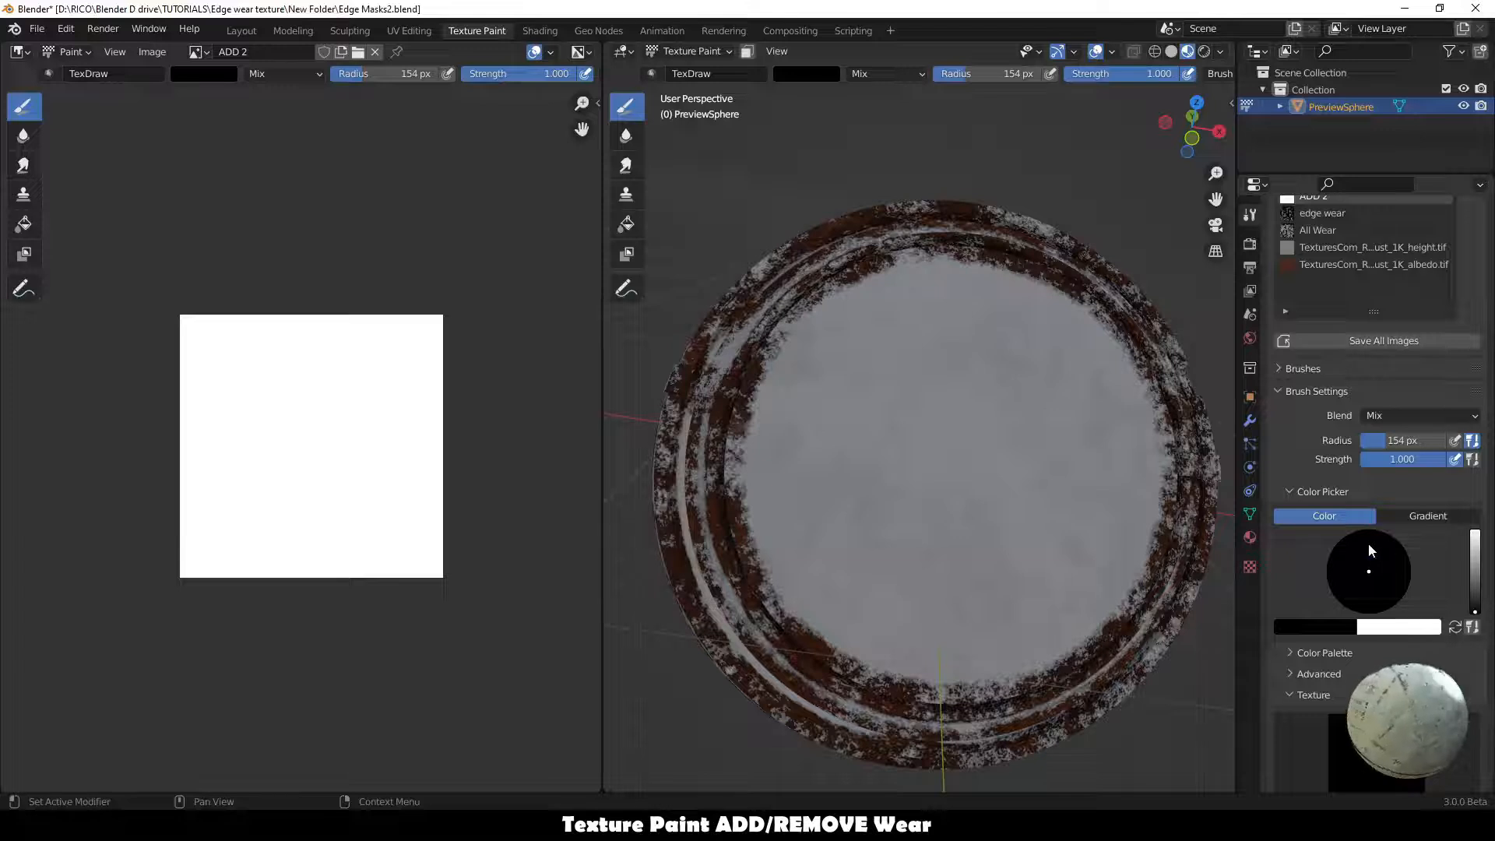
pyautogui.scroll(-3, 1368, 544)
pyautogui.scroll(-2, 1376, 563)
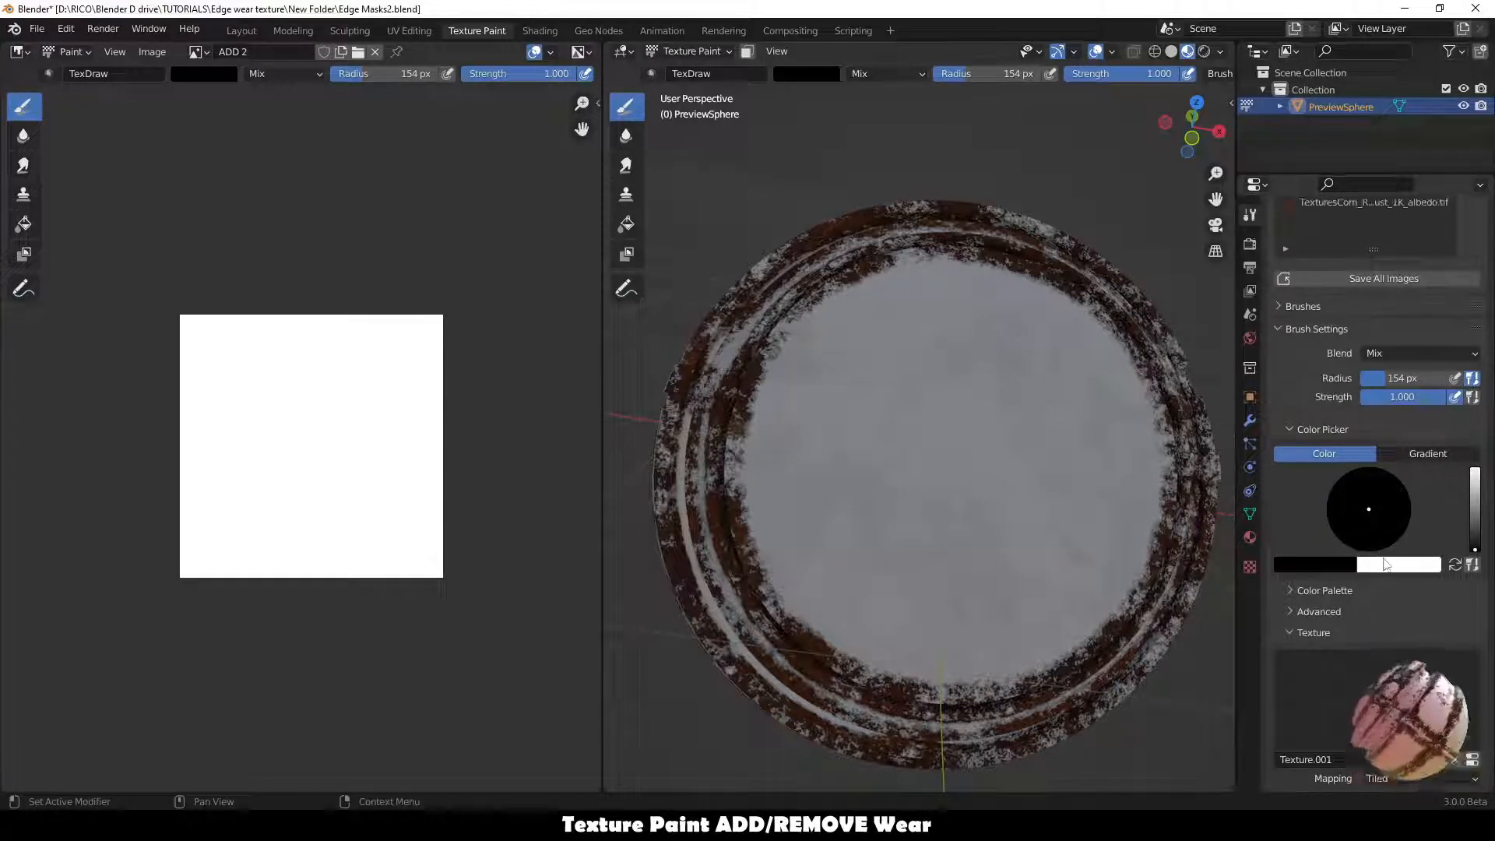
pyautogui.scroll(-6, 1383, 561)
pyautogui.click(1408, 530)
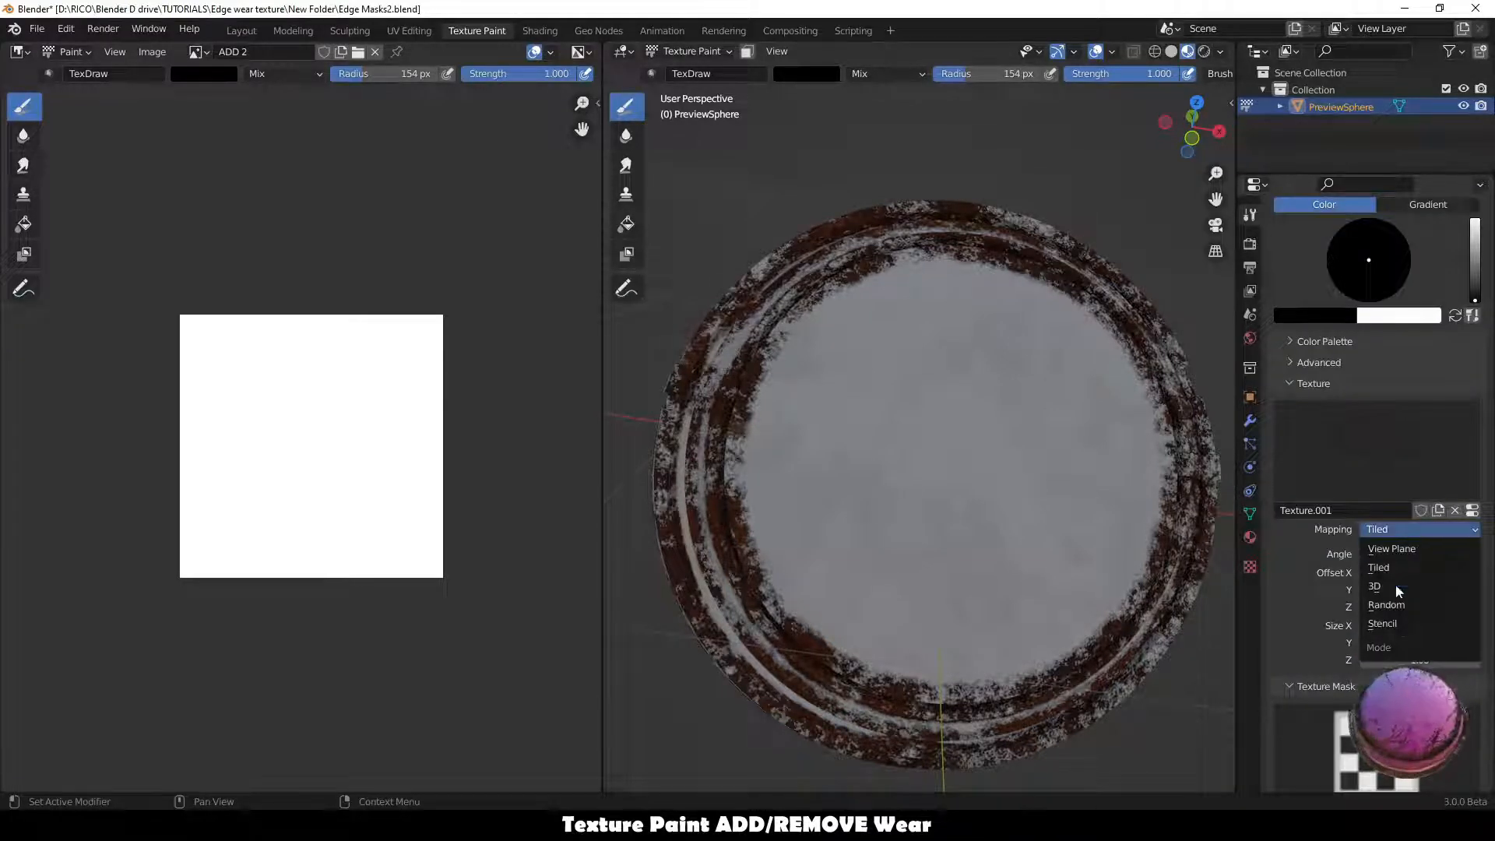
pyautogui.click(1398, 605)
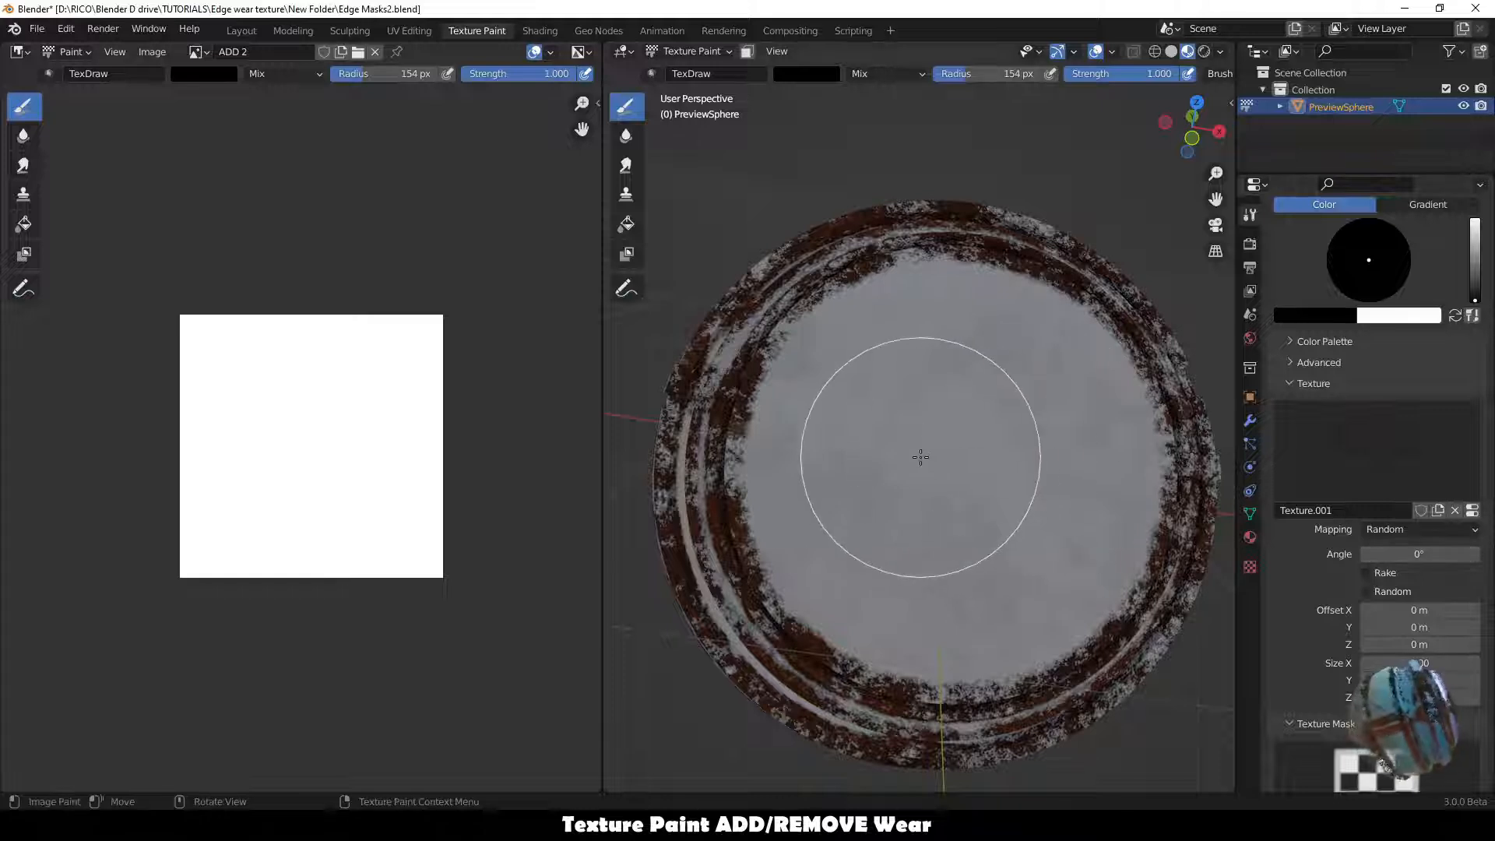
# Paint a dense patch of black scratches across the middle of the sphere's flat face.
pyautogui.moveTo(917, 454); pyautogui.dragTo(950, 450, button='middle')
pyautogui.scroll(4, 1385, 467)
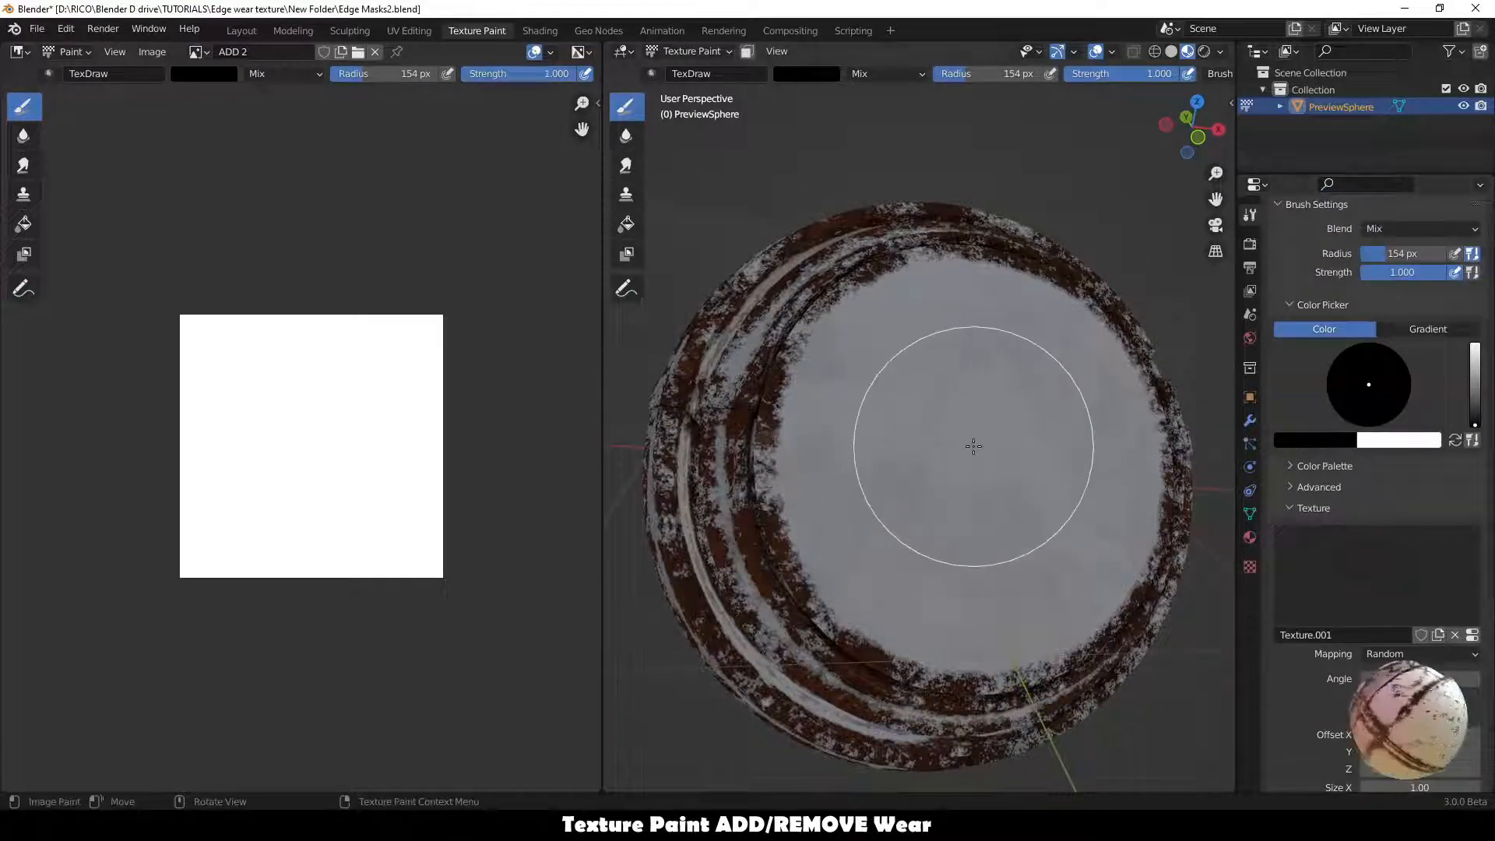
pyautogui.click(985, 423)
pyautogui.moveTo(985, 423)
pyautogui.mouseDown()
pyautogui.moveTo(1000, 502)
pyautogui.moveTo(927, 390)
pyautogui.moveTo(950, 451)
pyautogui.moveTo(1030, 448)
pyautogui.moveTo(957, 347)
pyautogui.mouseUp()
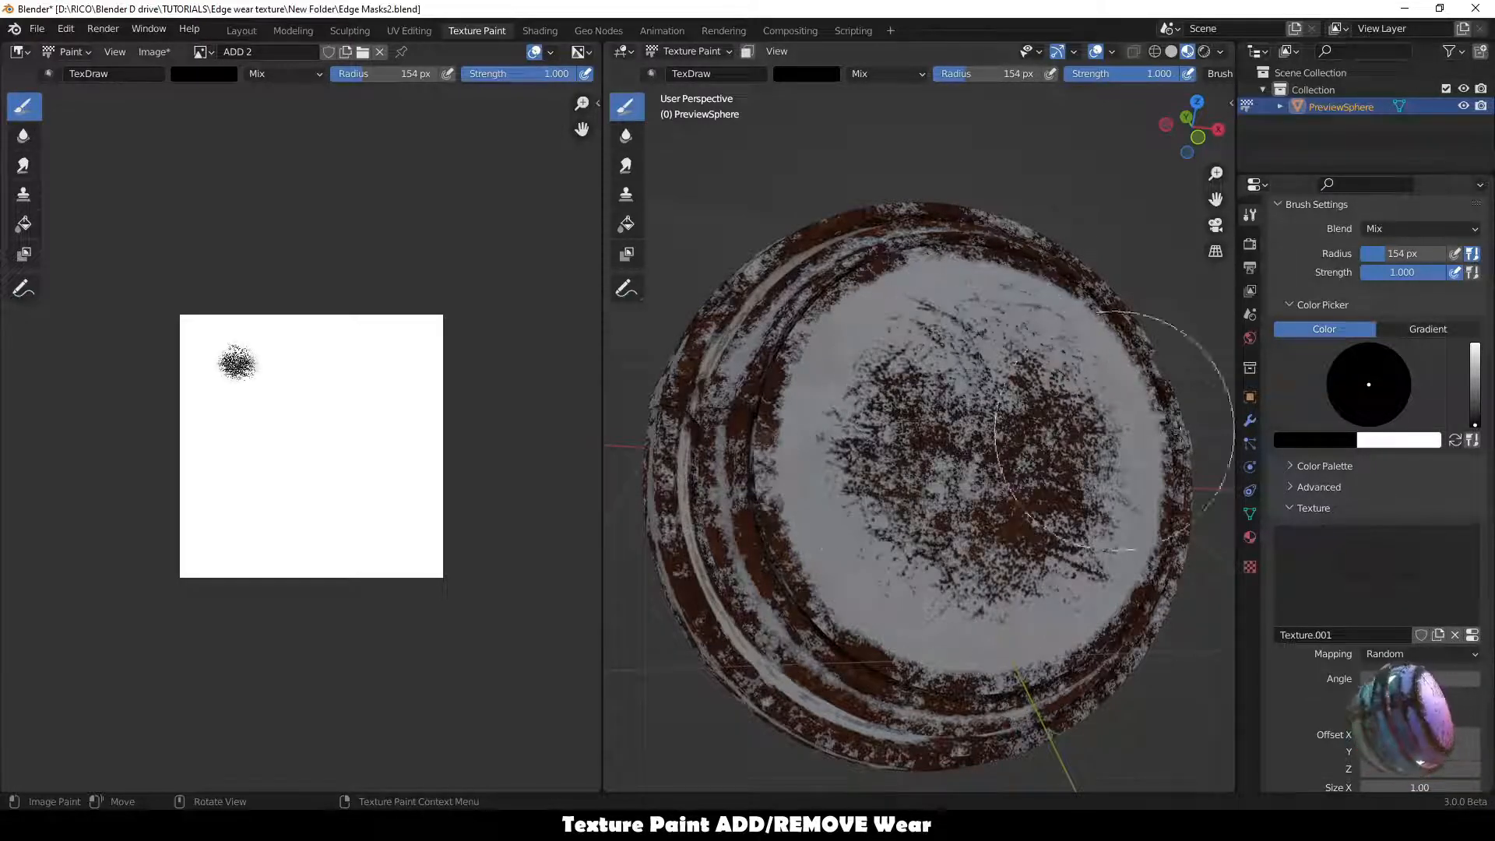
# Swap the brush colour to white, try painting over the scratched patch, and undo the stroke.
pyautogui.click(1453, 442)
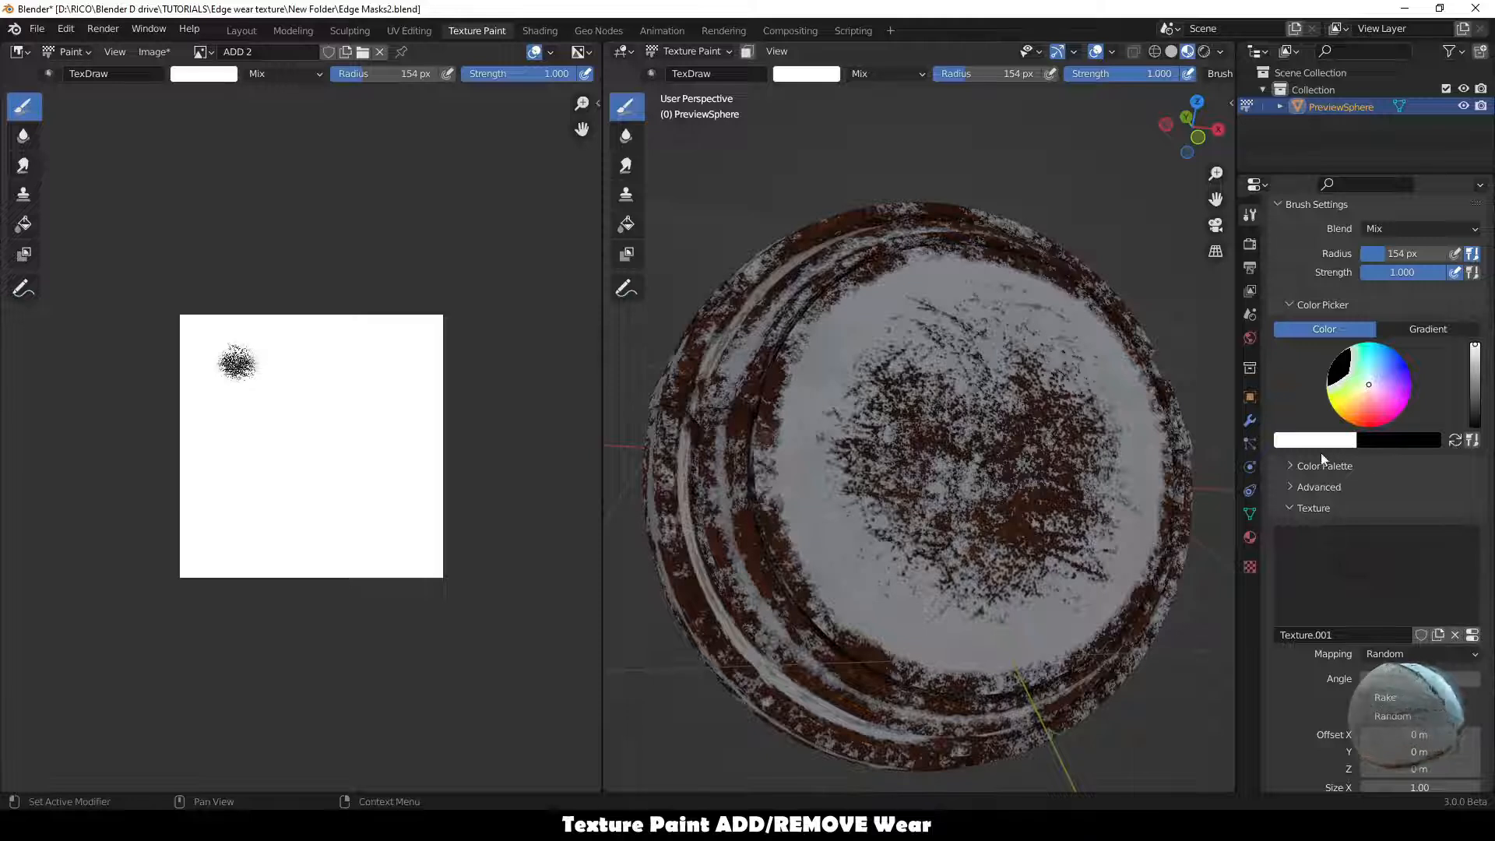
pyautogui.moveTo(996, 358)
pyautogui.mouseDown()
pyautogui.moveTo(887, 467)
pyautogui.moveTo(1115, 497)
pyautogui.moveTo(941, 335)
pyautogui.mouseUp()
pyautogui.hotkey('ctrl', 'z')
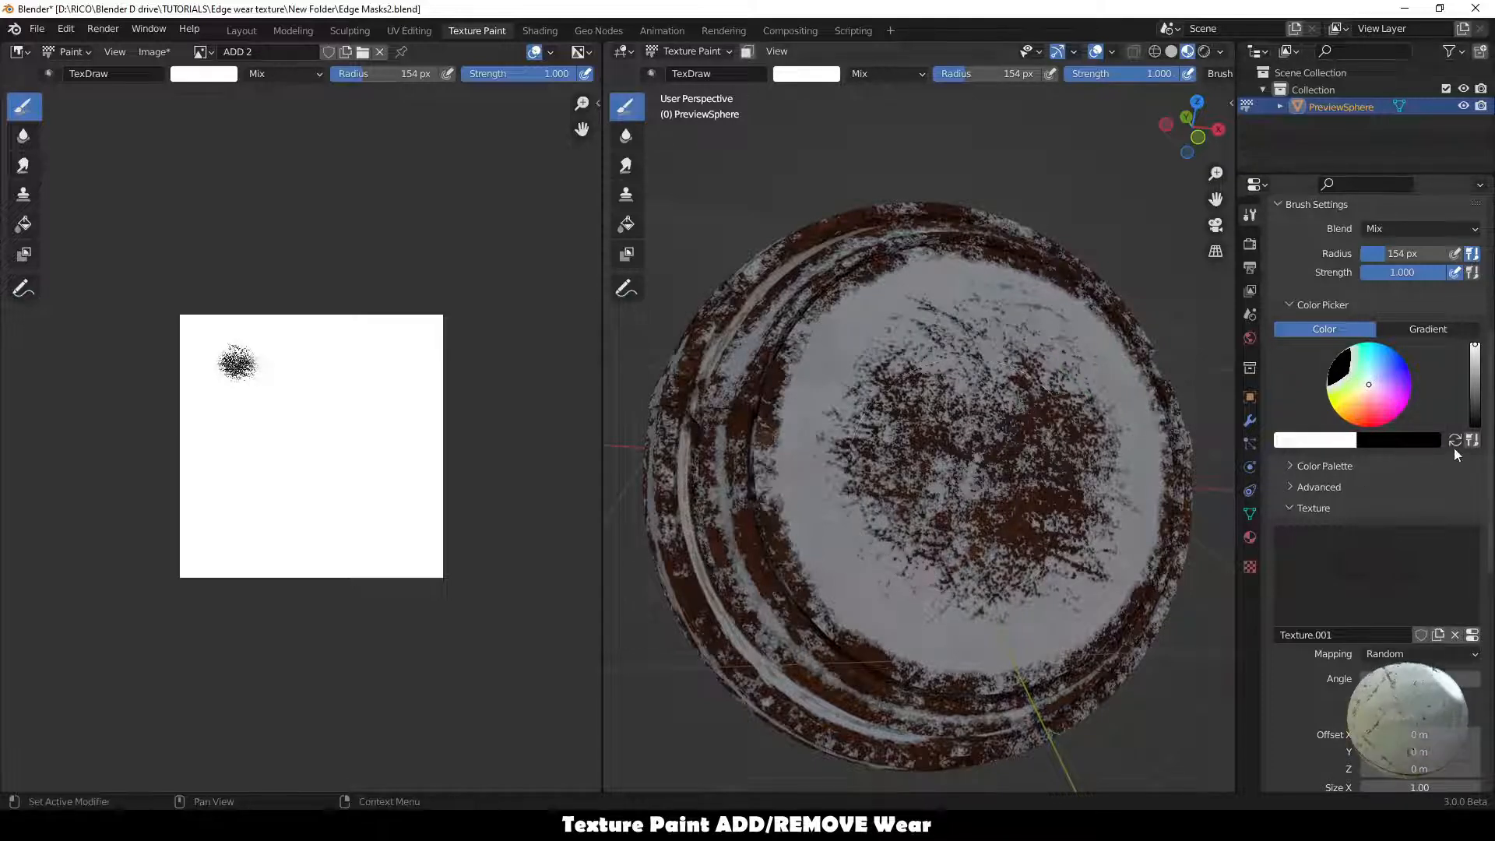
# Extend the black scratches towards the edge of the flat face, leaving black as the active brush colour.
pyautogui.moveTo(963, 359)
pyautogui.mouseDown()
pyautogui.moveTo(872, 379)
pyautogui.moveTo(947, 591)
pyautogui.moveTo(1036, 498)
pyautogui.moveTo(918, 459)
pyautogui.moveTo(959, 433)
pyautogui.mouseUp()
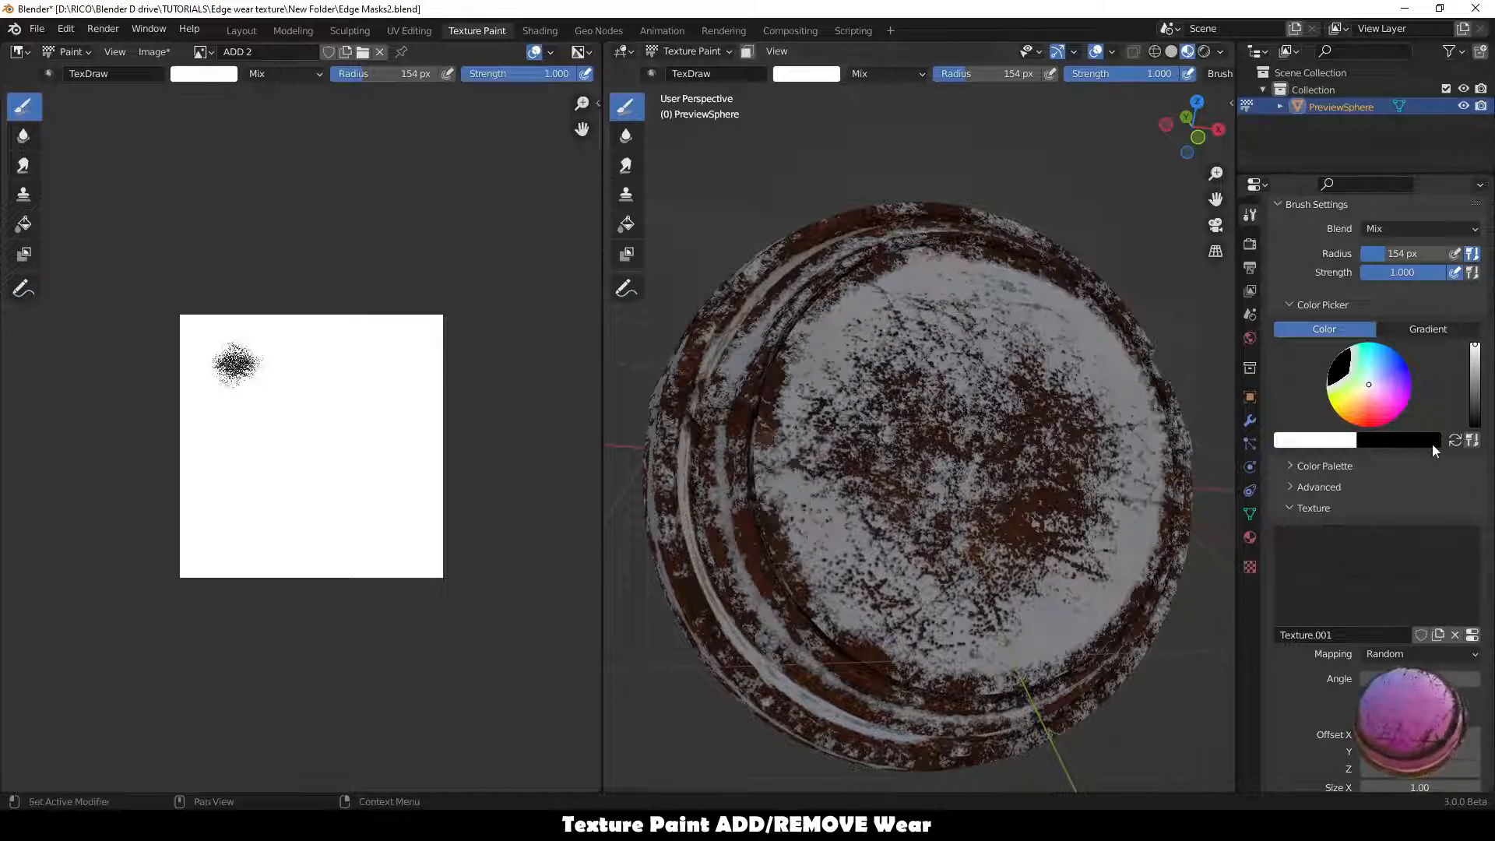
pyautogui.click(1455, 440)
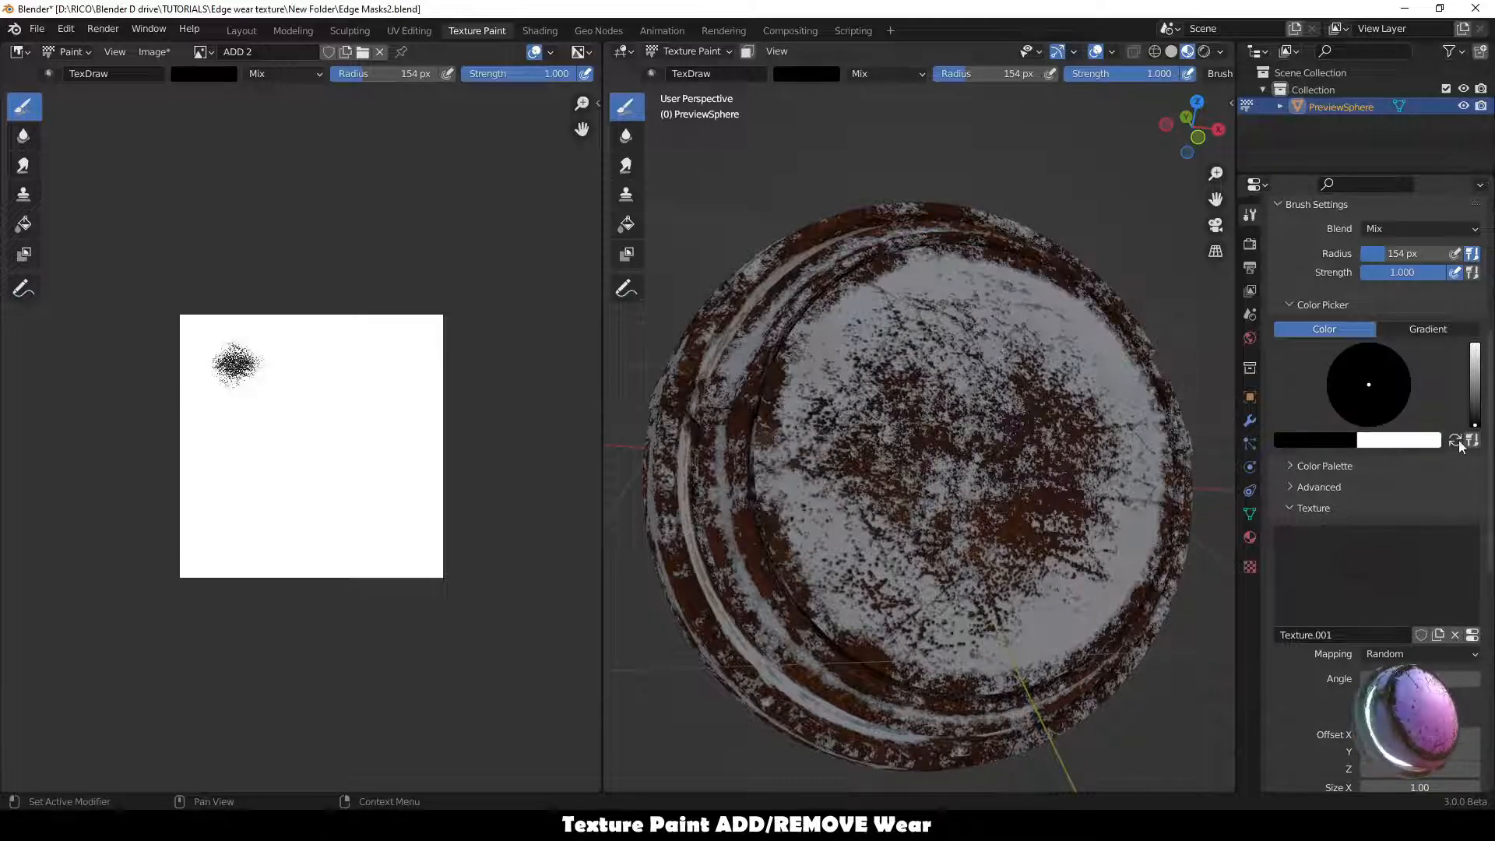
# Remove the brush texture and soften the scratched patch with white strokes at a strength of 0.527.
pyautogui.click(1379, 576)
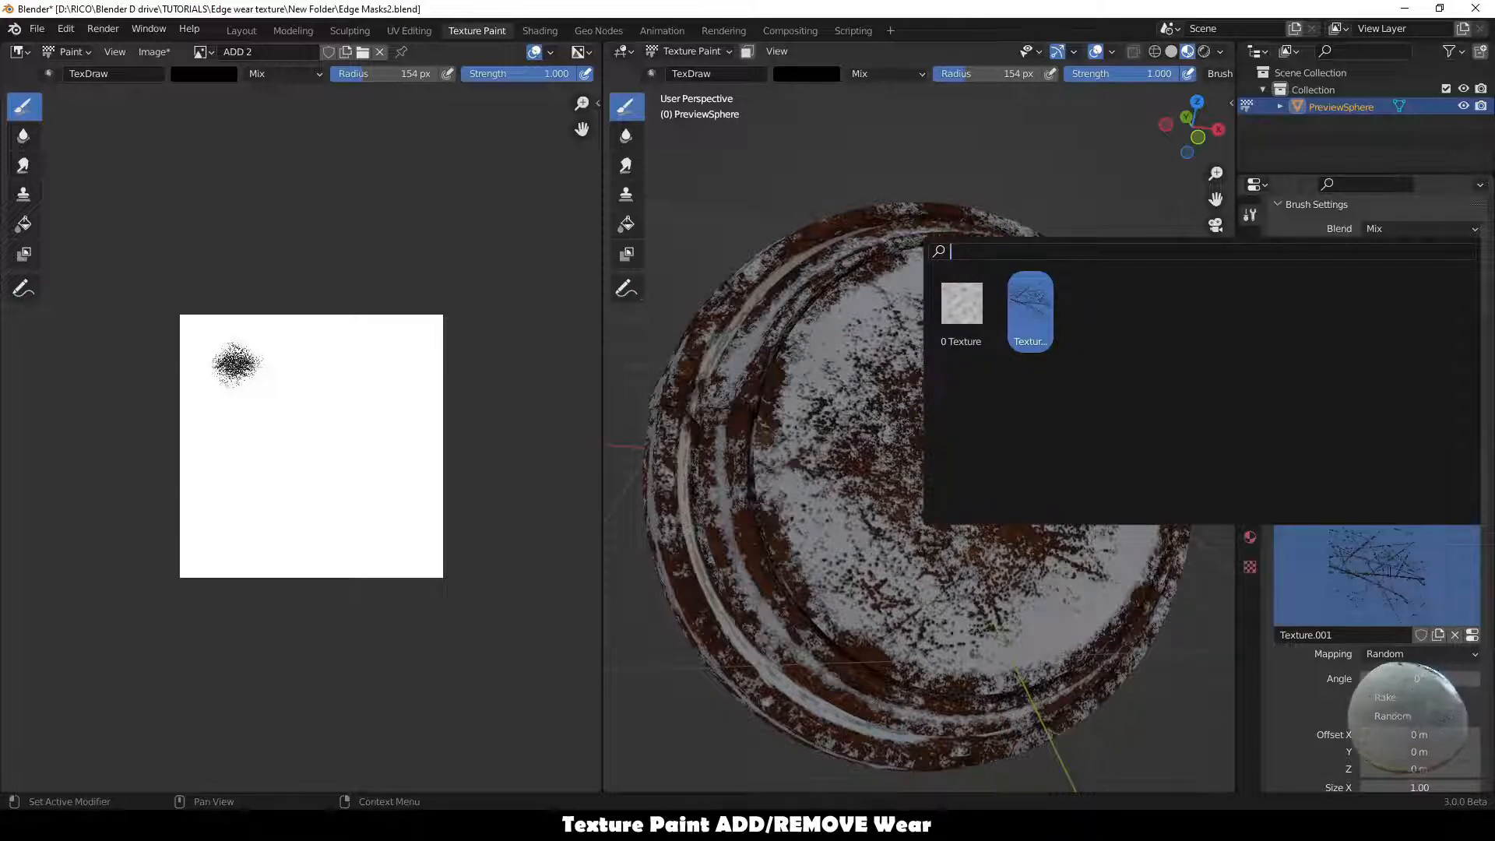
pyautogui.click(1454, 635)
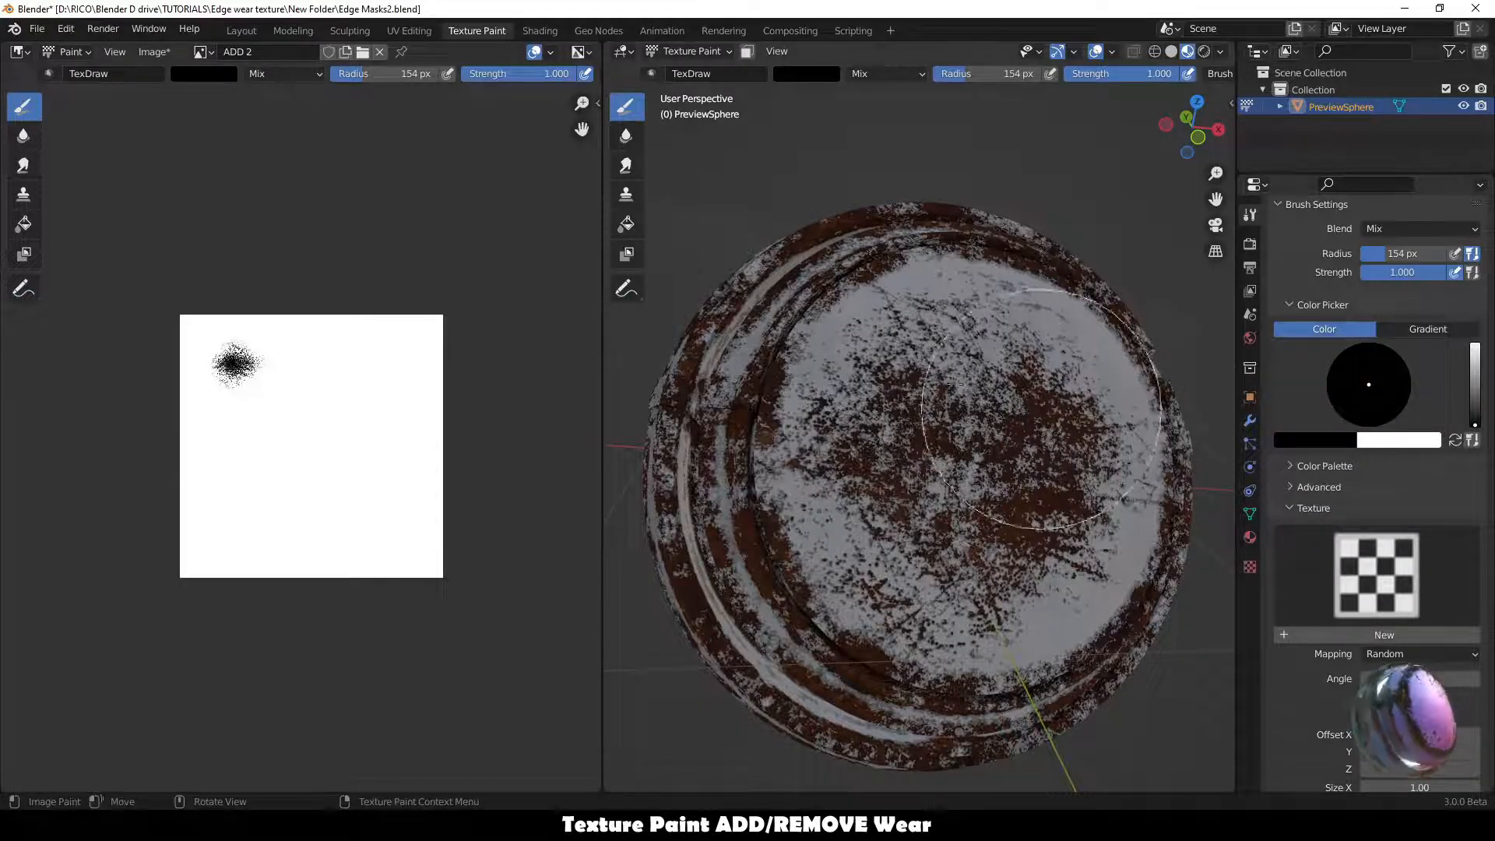
pyautogui.click(1454, 440)
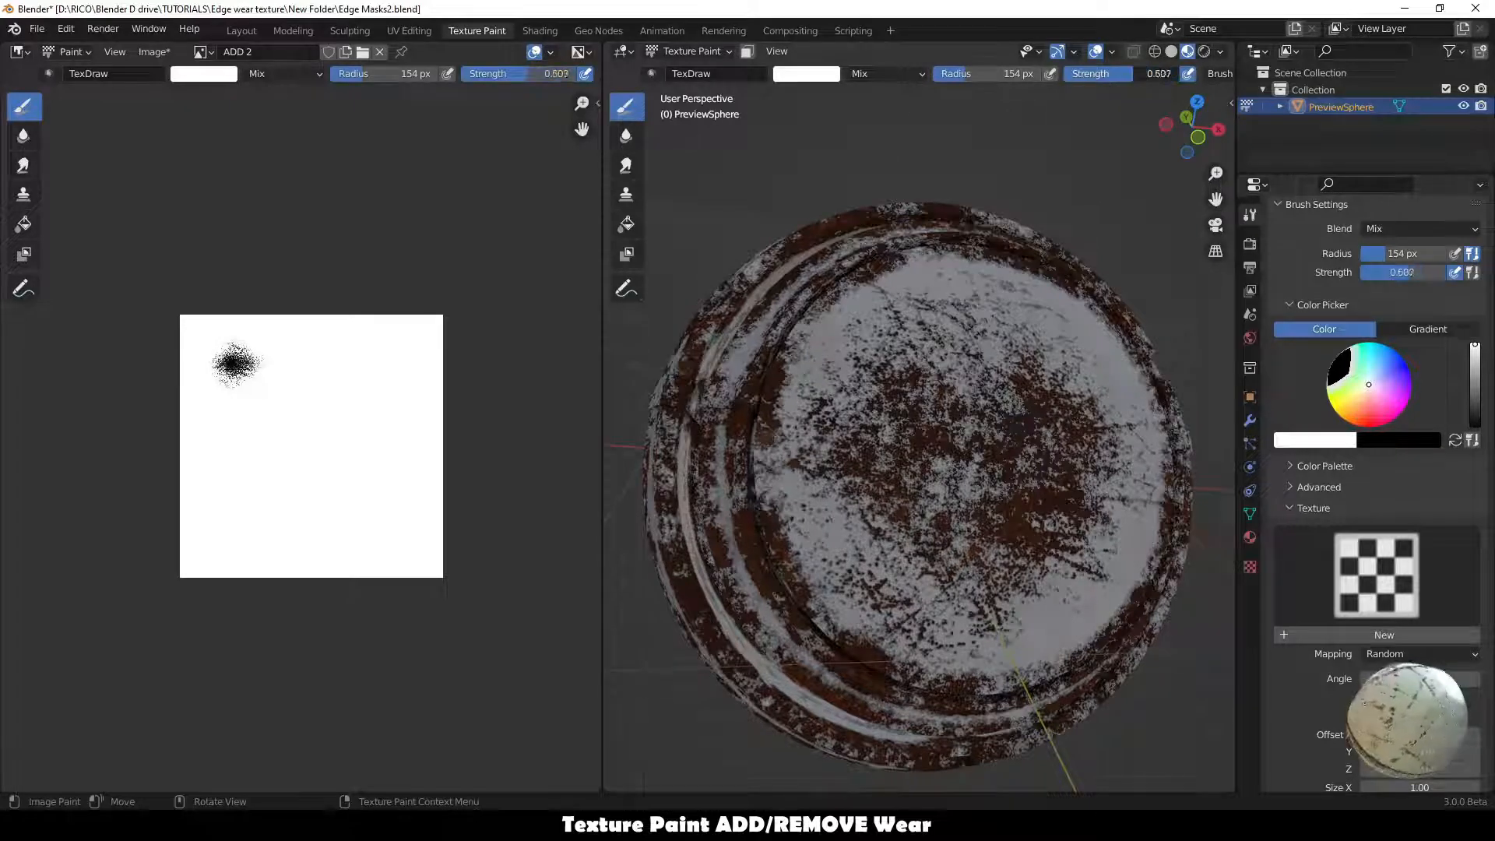
pyautogui.moveTo(907, 389); pyautogui.dragTo(1026, 494)
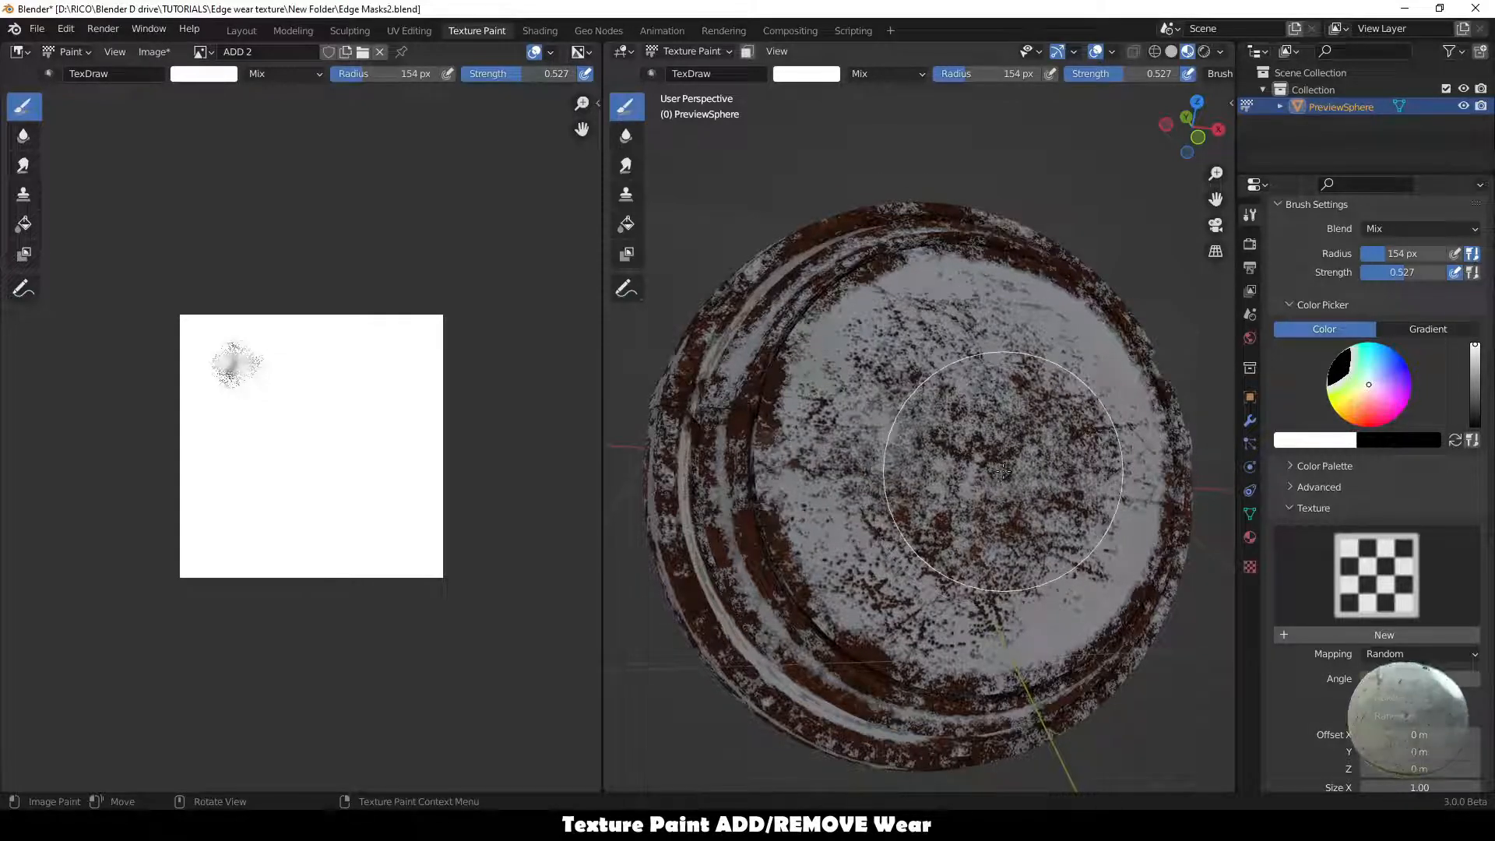
# Examine the softened wear on the flat face and the surrounding grooves from several angles and distances.
pyautogui.moveTo(1003, 470)
pyautogui.mouseDown(button='middle')
pyautogui.moveTo(1005, 441)
pyautogui.moveTo(1012, 483)
pyautogui.mouseUp(button='middle')
pyautogui.scroll(4, 1002, 470)
pyautogui.scroll(-4, 1001, 470)
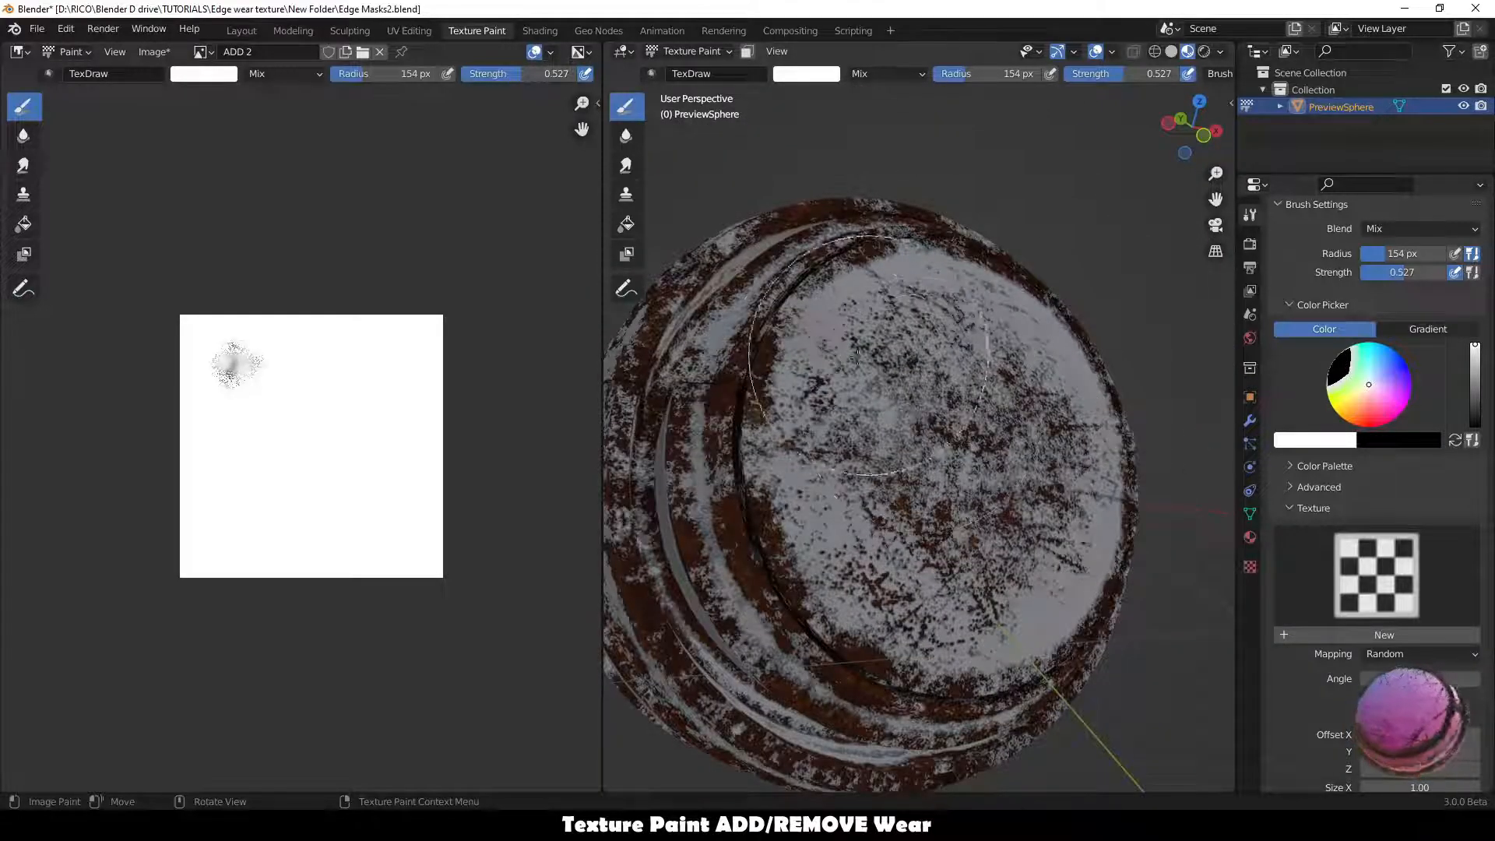
pyautogui.moveTo(907, 394)
pyautogui.mouseDown(button='middle')
pyautogui.moveTo(821, 510)
pyautogui.moveTo(895, 541)
pyautogui.mouseUp(button='middle')
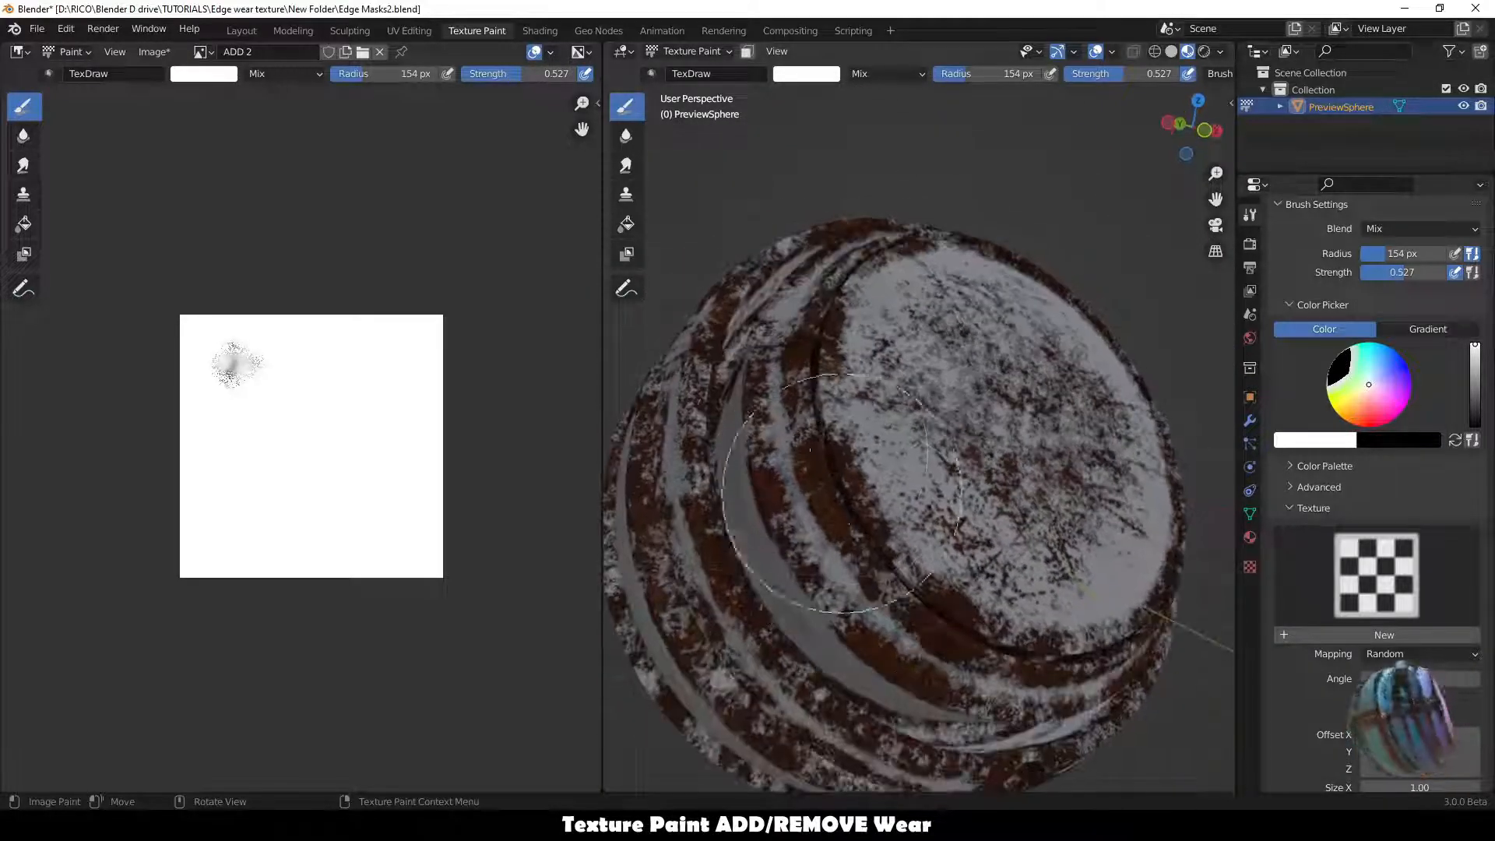
pyautogui.scroll(1, 873, 545)
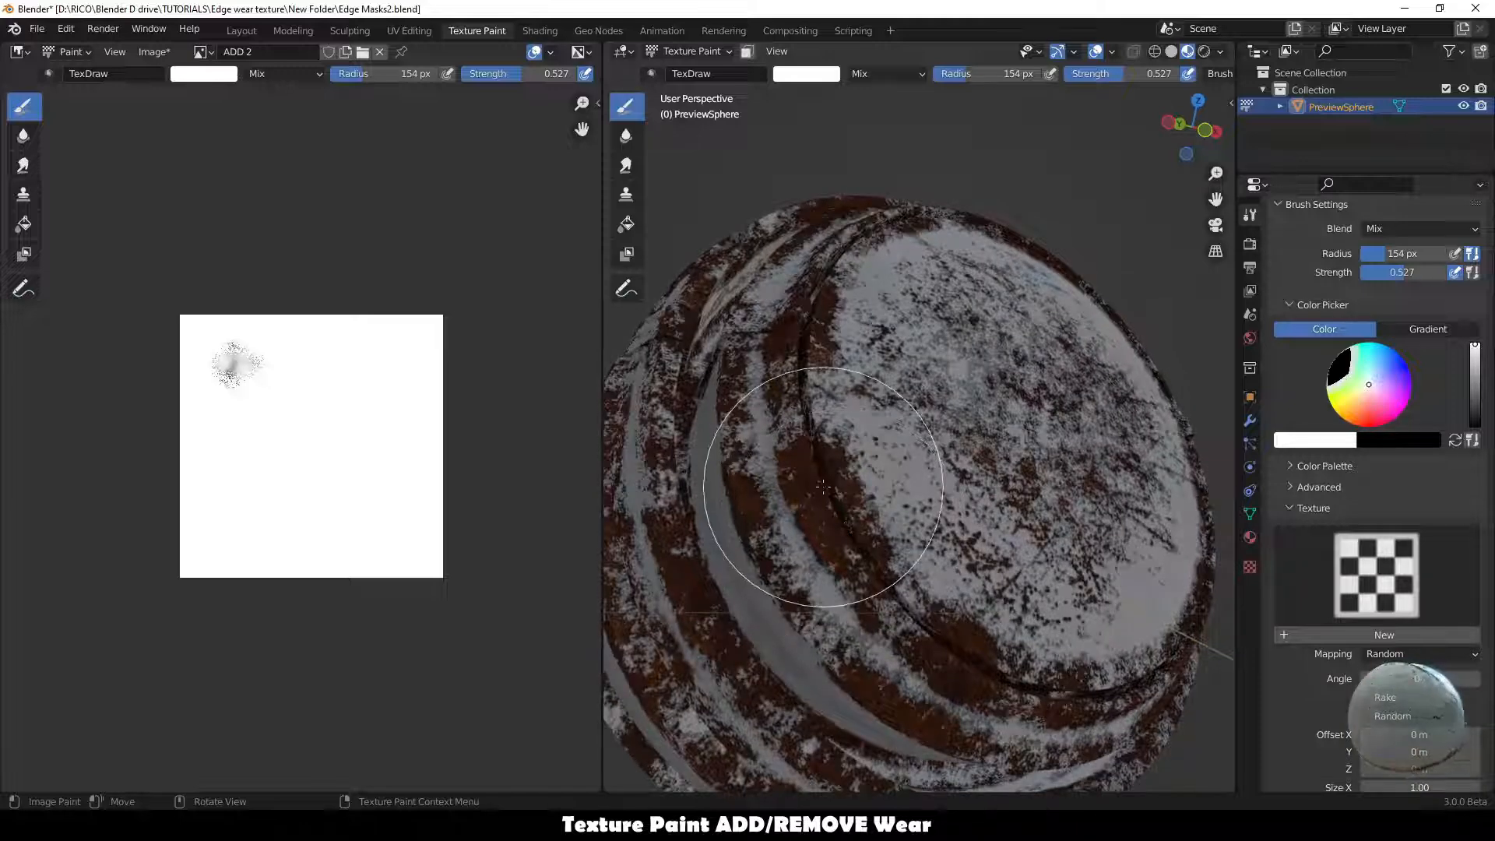
pyautogui.scroll(-1, 819, 433)
pyautogui.keyDown('shift'); pyautogui.moveTo(847, 473); pyautogui.dragTo(833, 472, button='middle'); pyautogui.keyUp('shift')
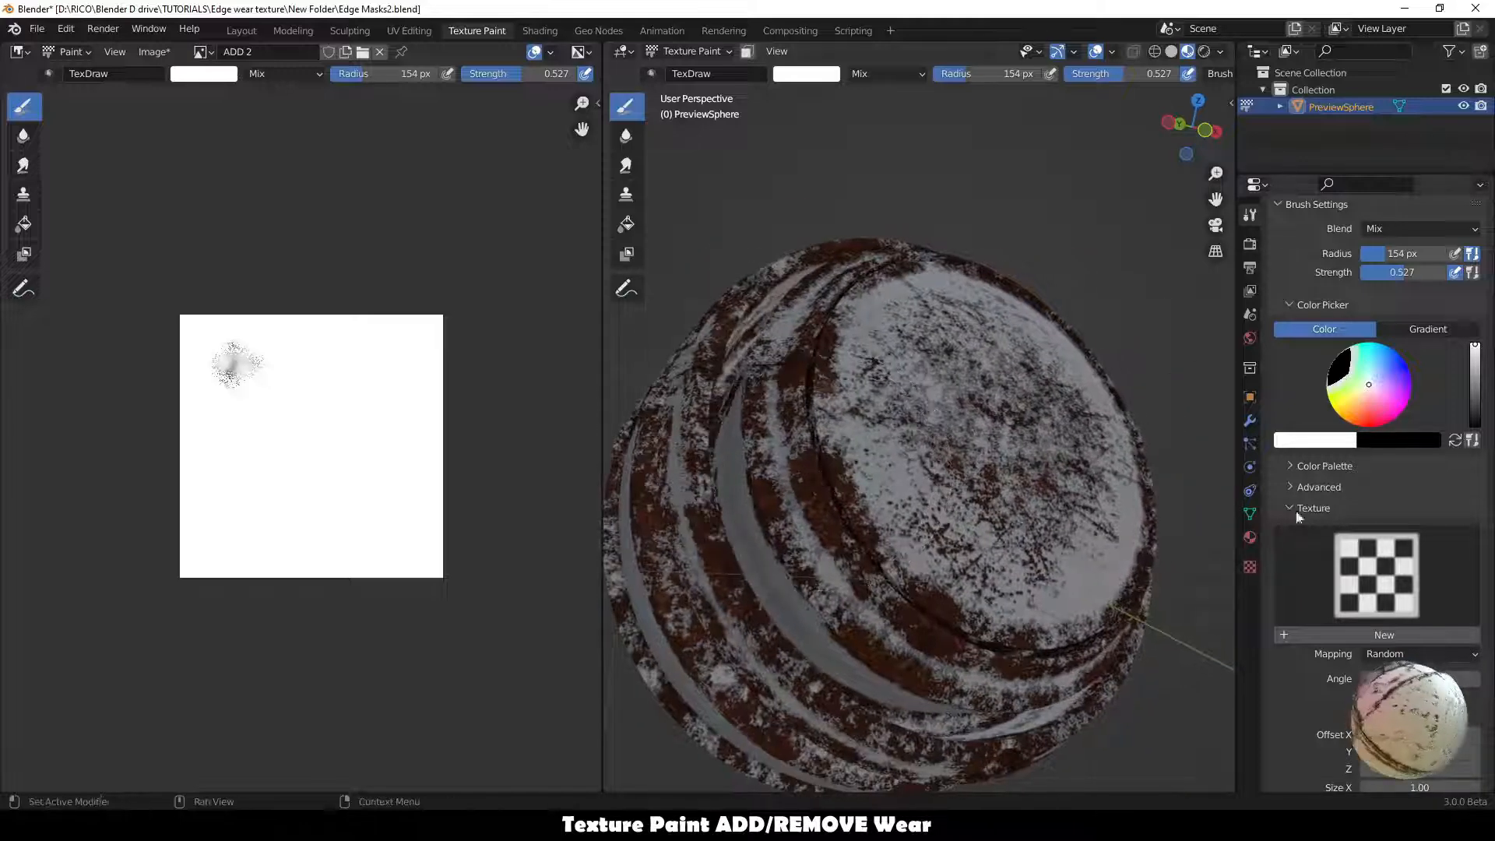
# Make reamove 2 the active paint slot and set the brush strength to 1.000.
pyautogui.scroll(7, 1413, 493)
pyautogui.scroll(3, 1412, 493)
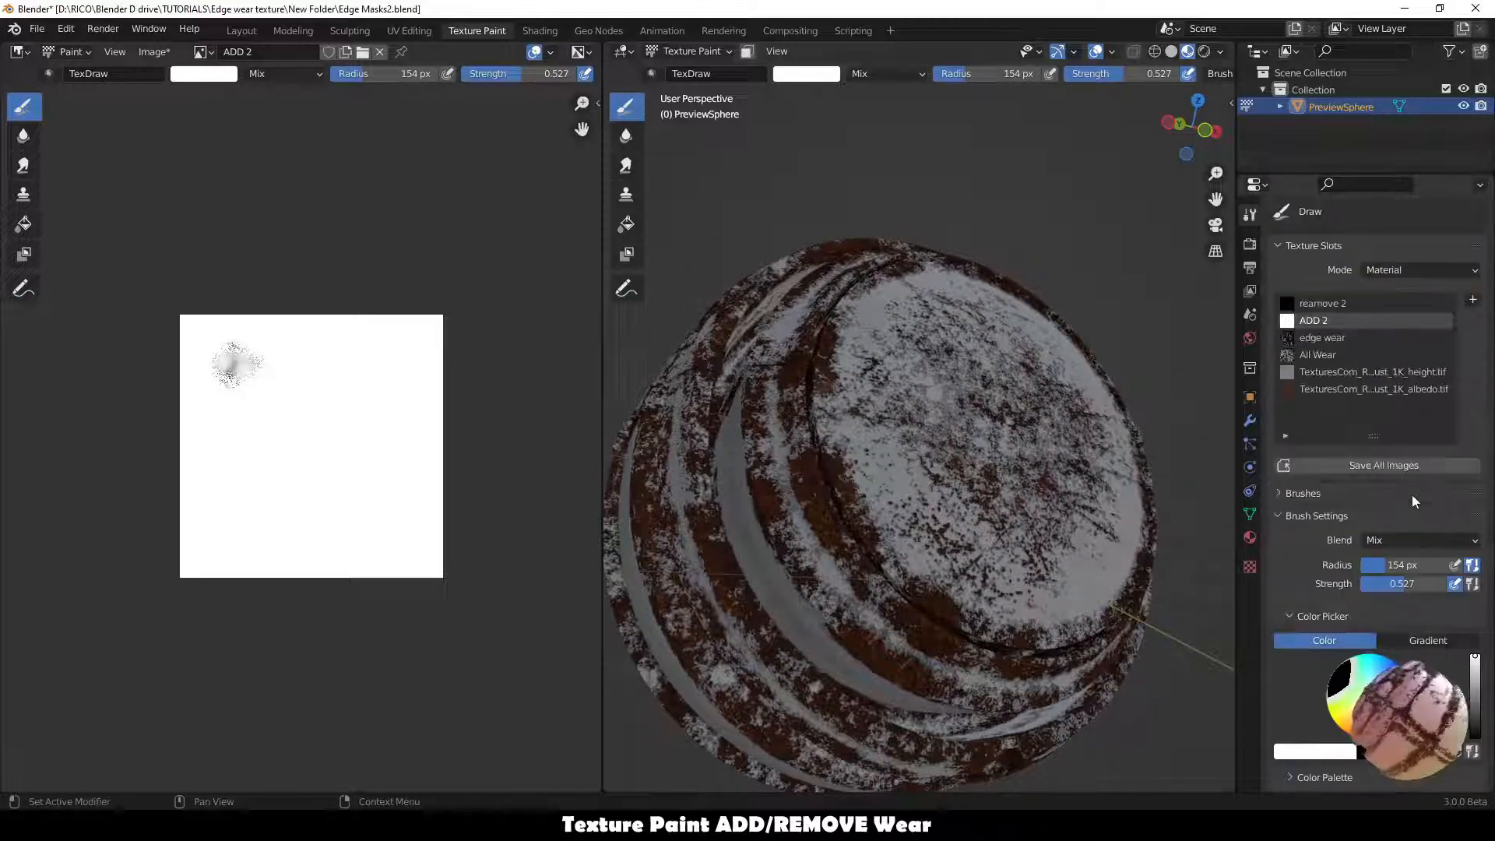
pyautogui.click(1333, 305)
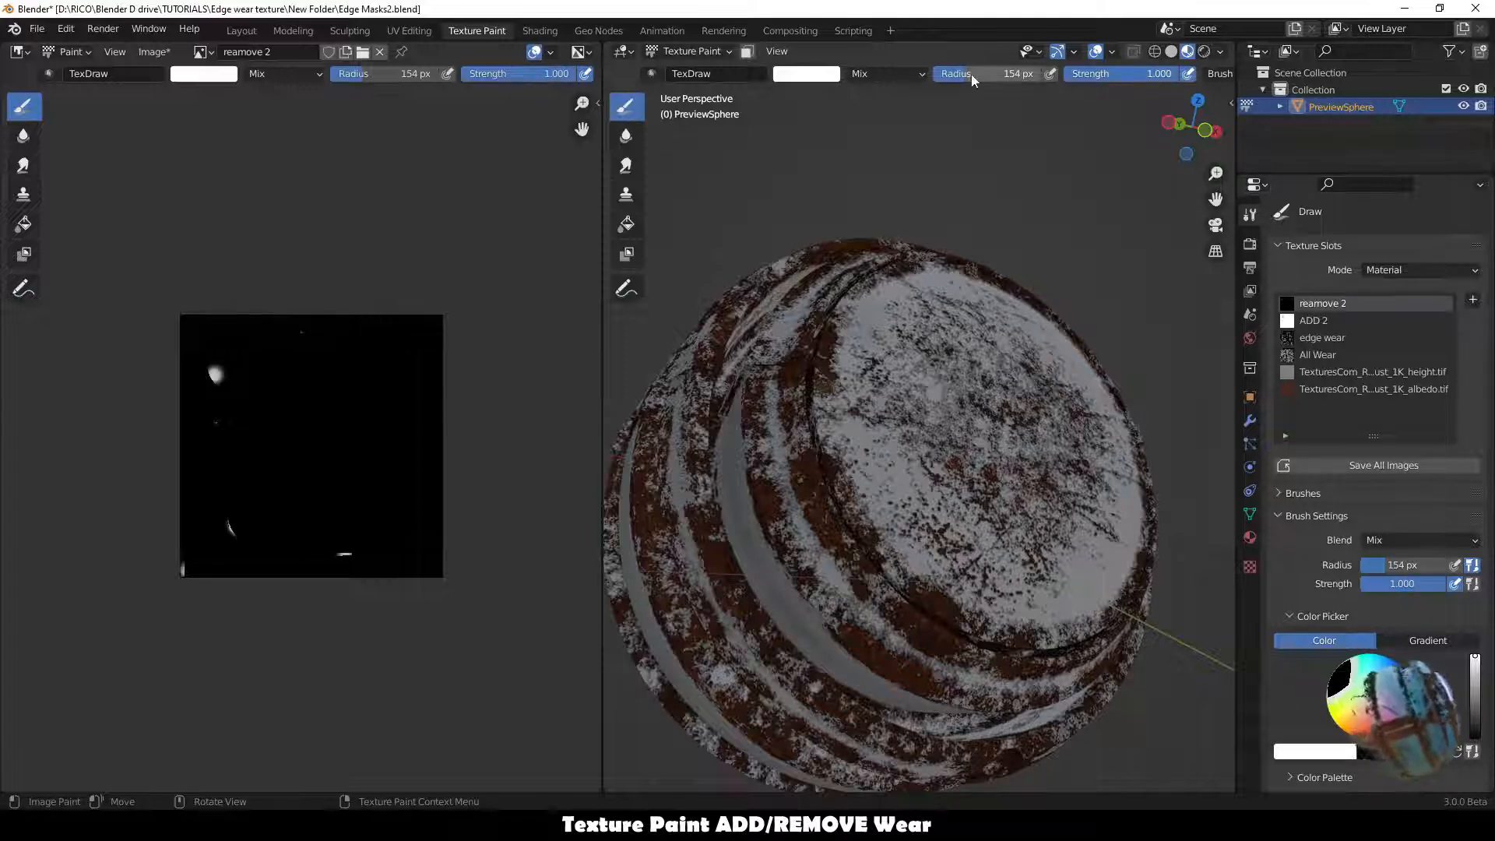
# Set the brush radius to 69 px and paint white along the rim and groove beside the flat face to remove wear.
pyautogui.scroll(6, 786, 506)
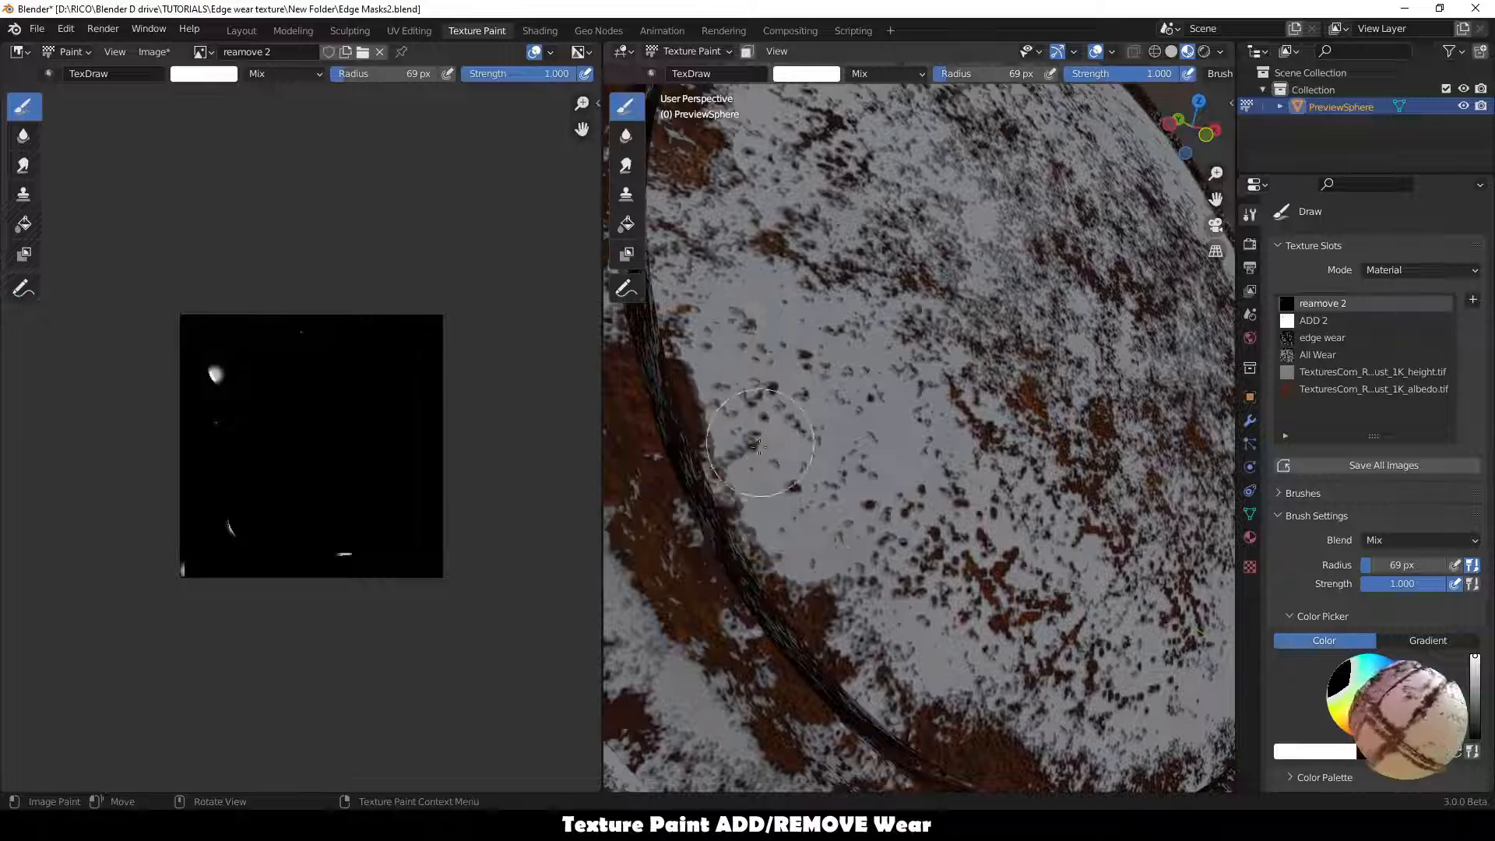
pyautogui.scroll(-6, 837, 545)
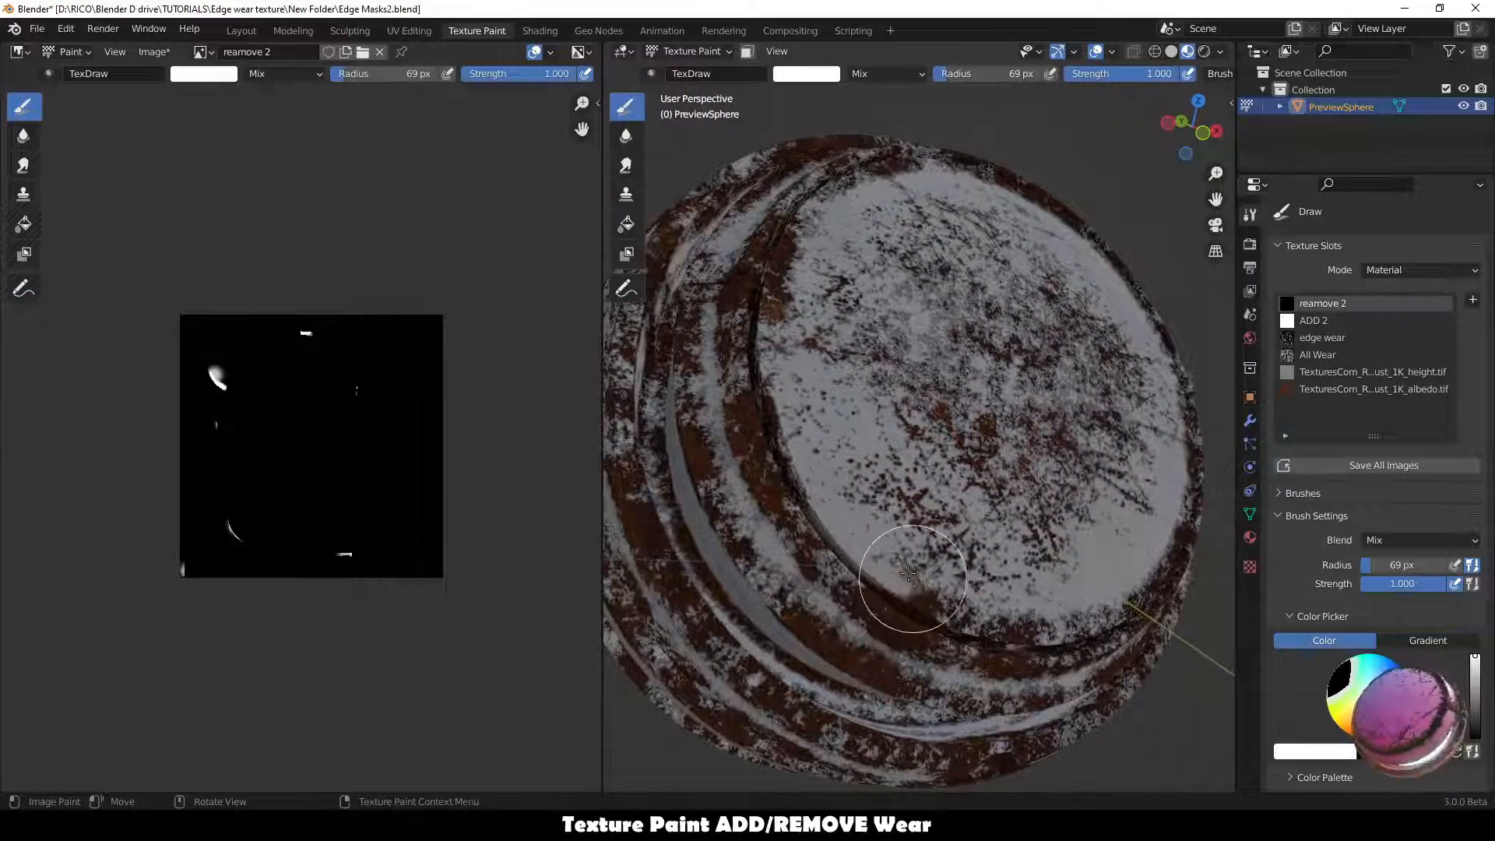
pyautogui.moveTo(932, 597); pyautogui.dragTo(802, 505, button='middle')
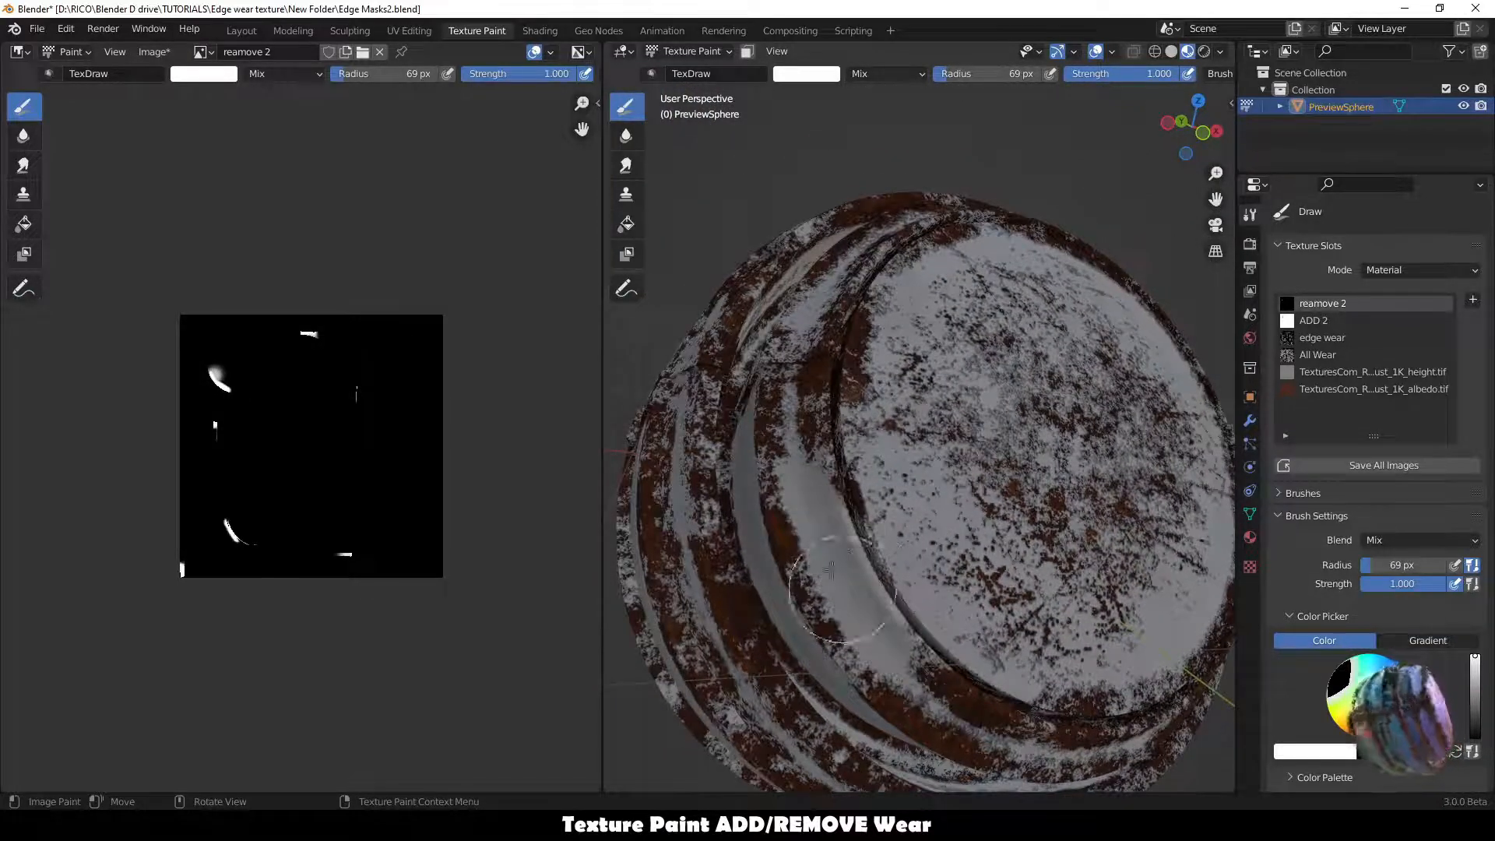
pyautogui.moveTo(808, 555); pyautogui.dragTo(894, 711)
pyautogui.moveTo(894, 711); pyautogui.dragTo(967, 597, button='middle')
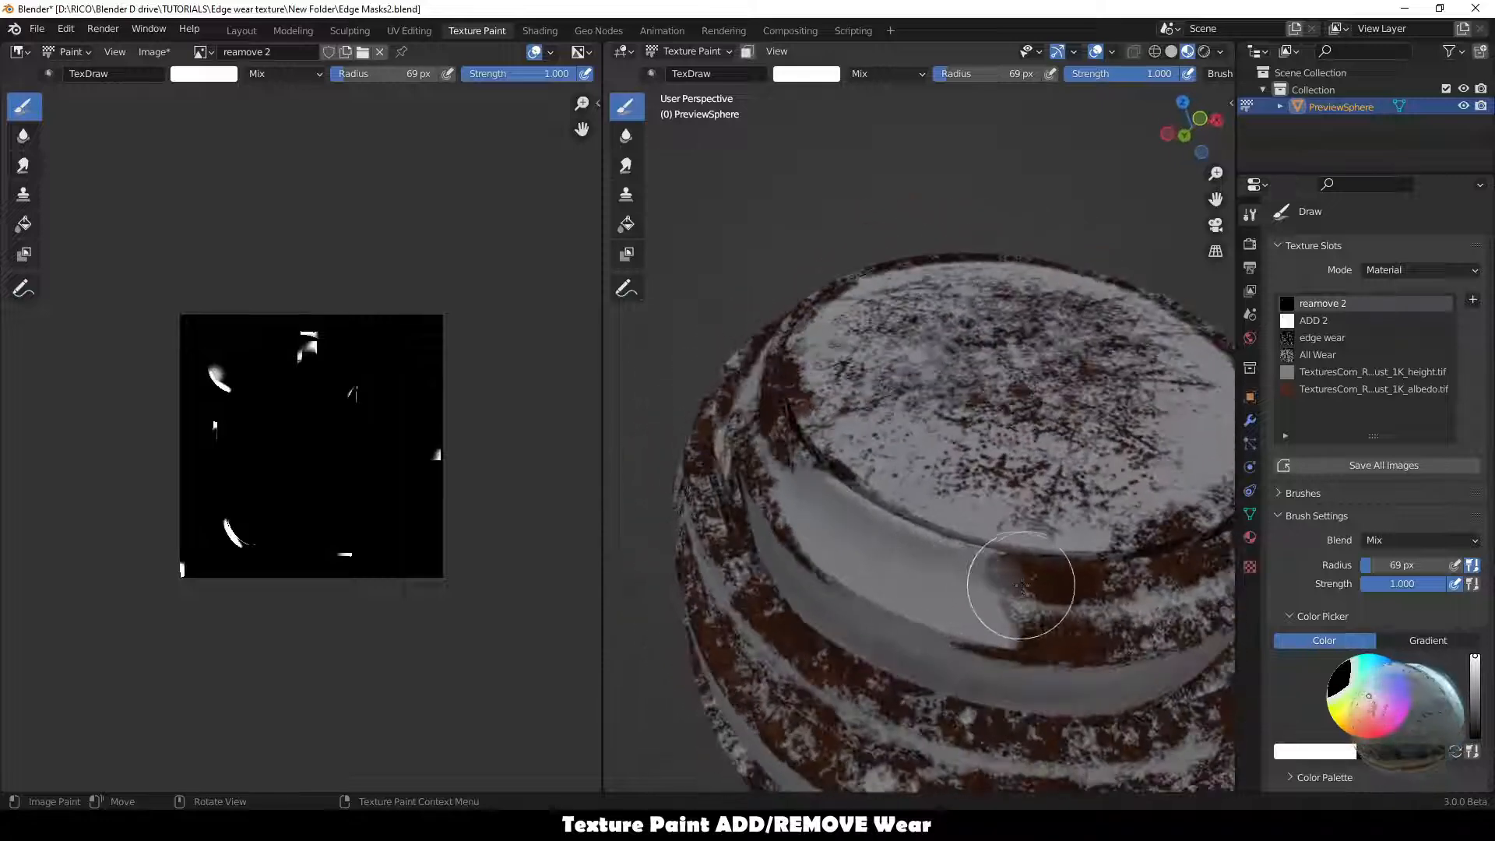
pyautogui.moveTo(1008, 568)
pyautogui.mouseDown()
pyautogui.moveTo(1044, 623)
pyautogui.moveTo(1001, 577)
pyautogui.mouseUp()
# Make ADD 2 the active paint slot and assign the scratch texture Texture.001 to the brush.
pyautogui.moveTo(1001, 577)
pyautogui.mouseDown(button='middle')
pyautogui.moveTo(959, 504)
pyautogui.moveTo(817, 483)
pyautogui.moveTo(851, 500)
pyautogui.moveTo(968, 483)
pyautogui.moveTo(878, 520)
pyautogui.moveTo(950, 502)
pyautogui.moveTo(957, 444)
pyautogui.moveTo(960, 456)
pyautogui.mouseUp(button='middle')
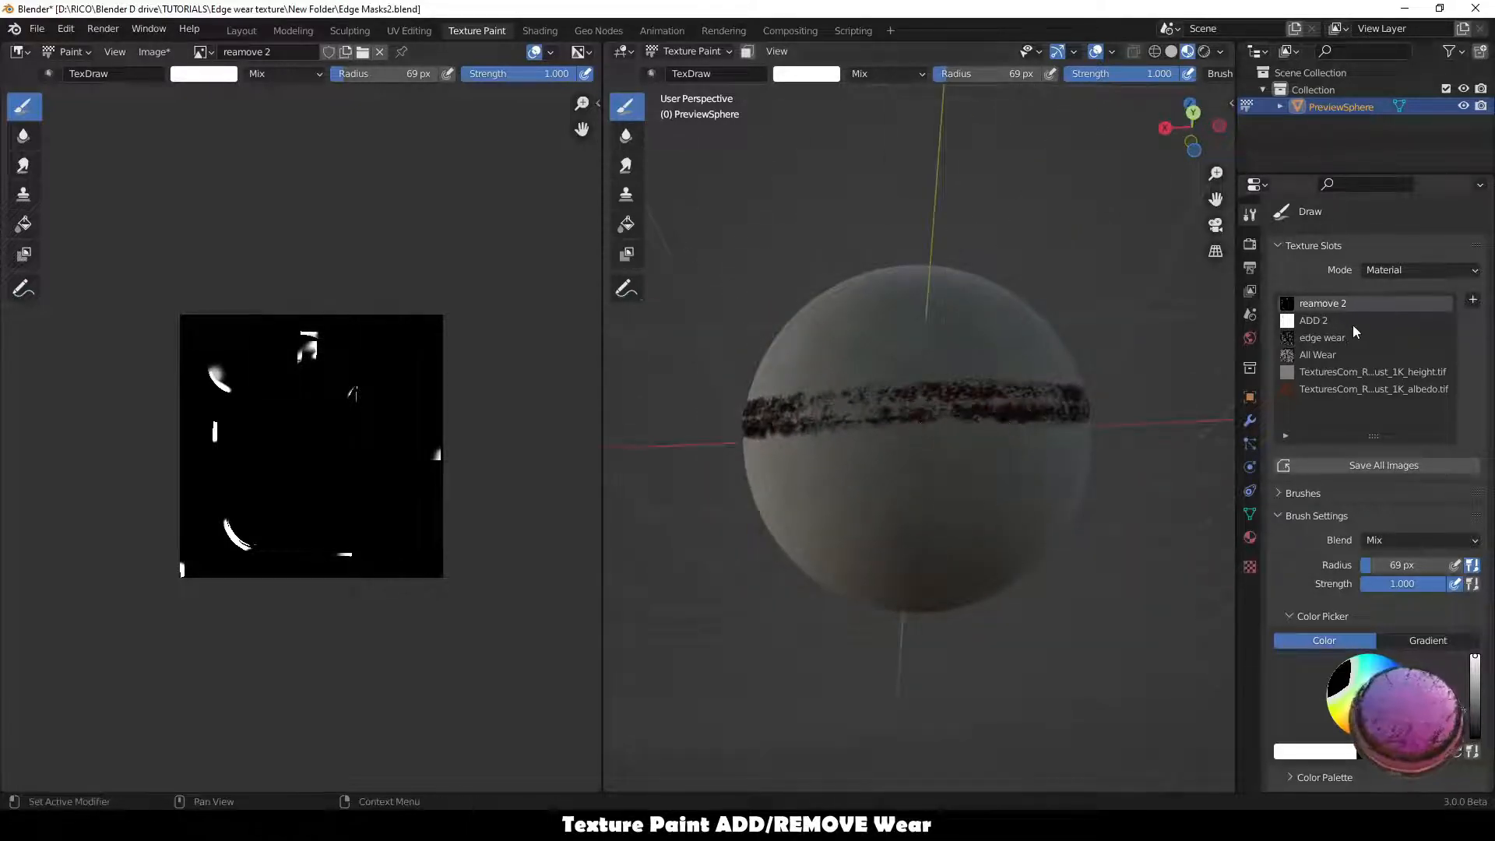
pyautogui.click(1315, 320)
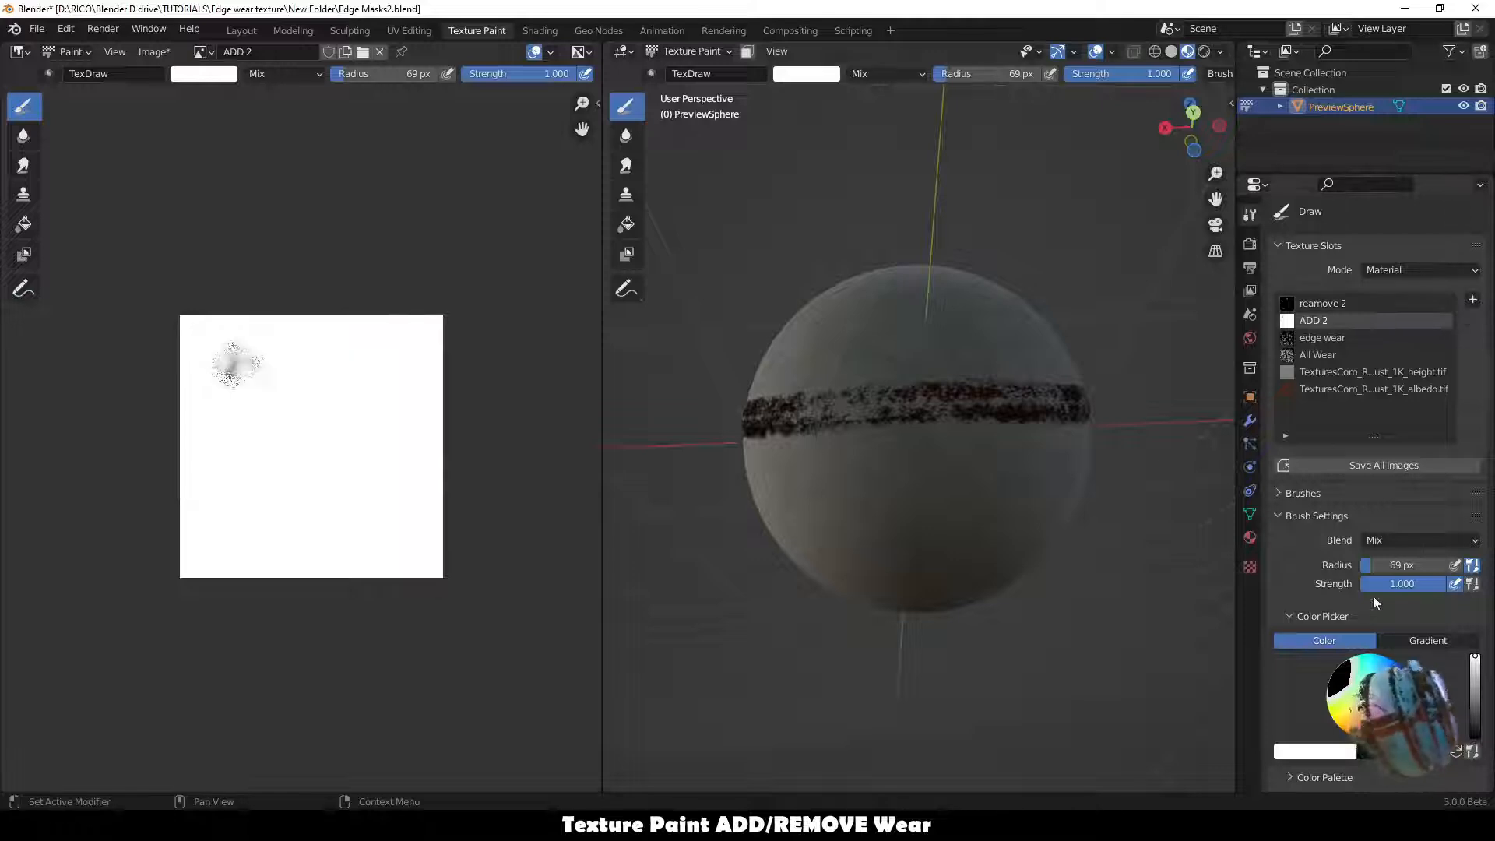
pyautogui.scroll(-10, 1371, 596)
pyautogui.click(1383, 503)
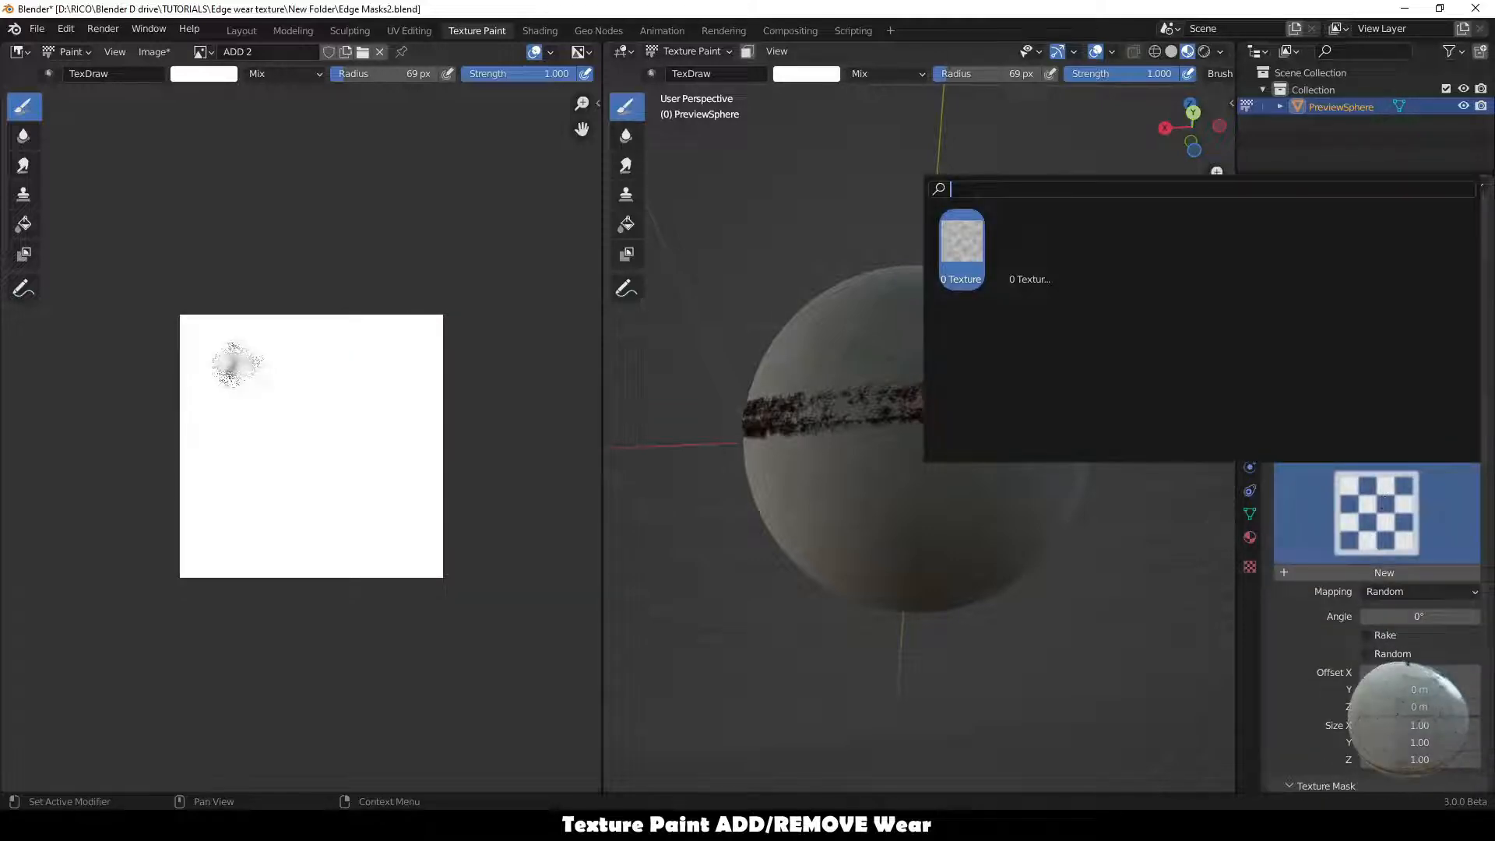
pyautogui.click(1032, 249)
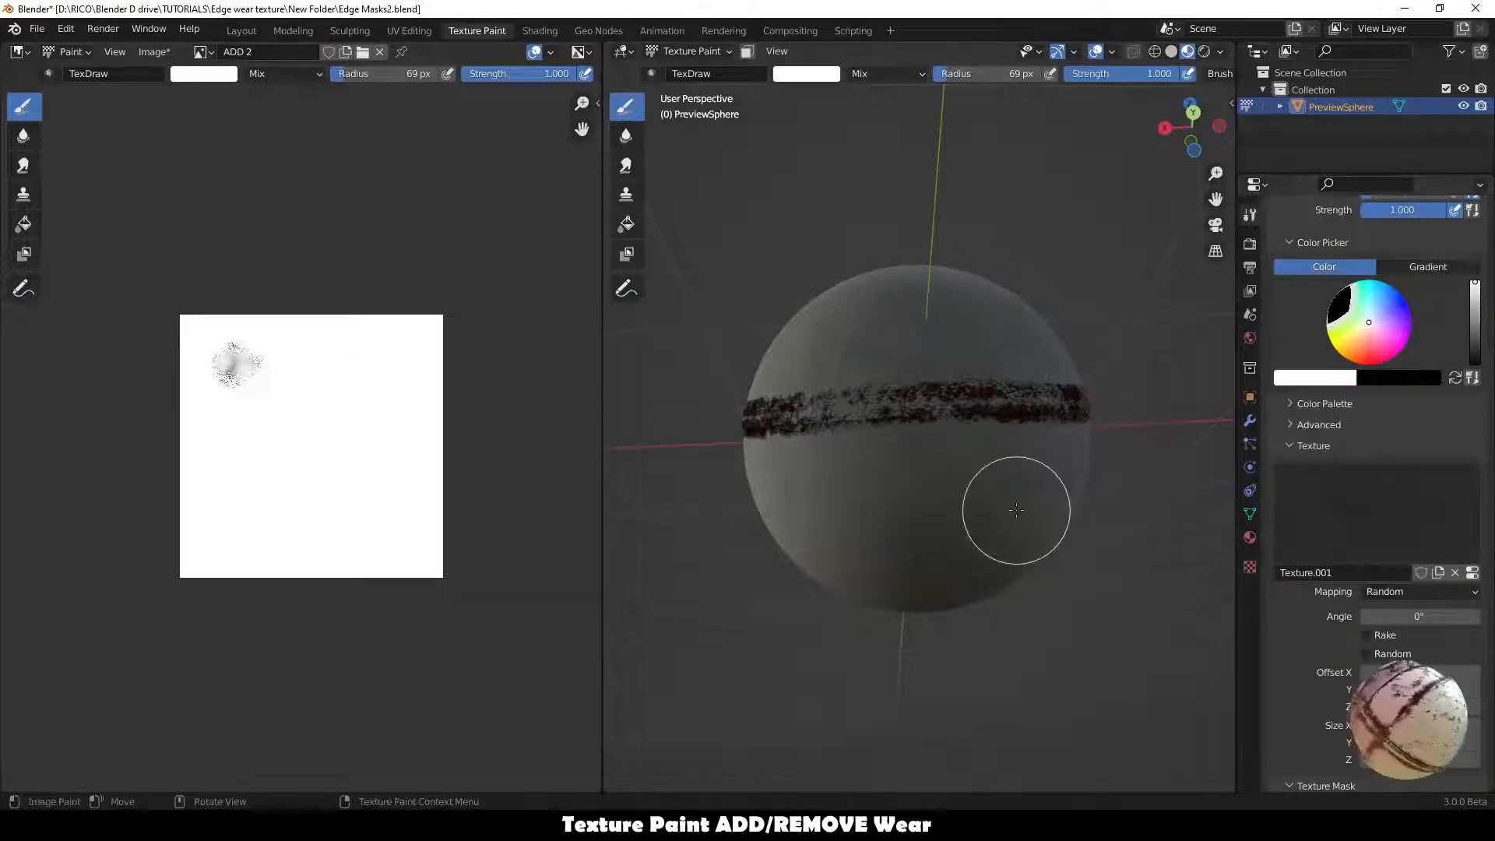
# Set the brush texture mapping to Stencil and paint scratches across the smooth half of the sphere with its single wear band.
pyautogui.click(1412, 595)
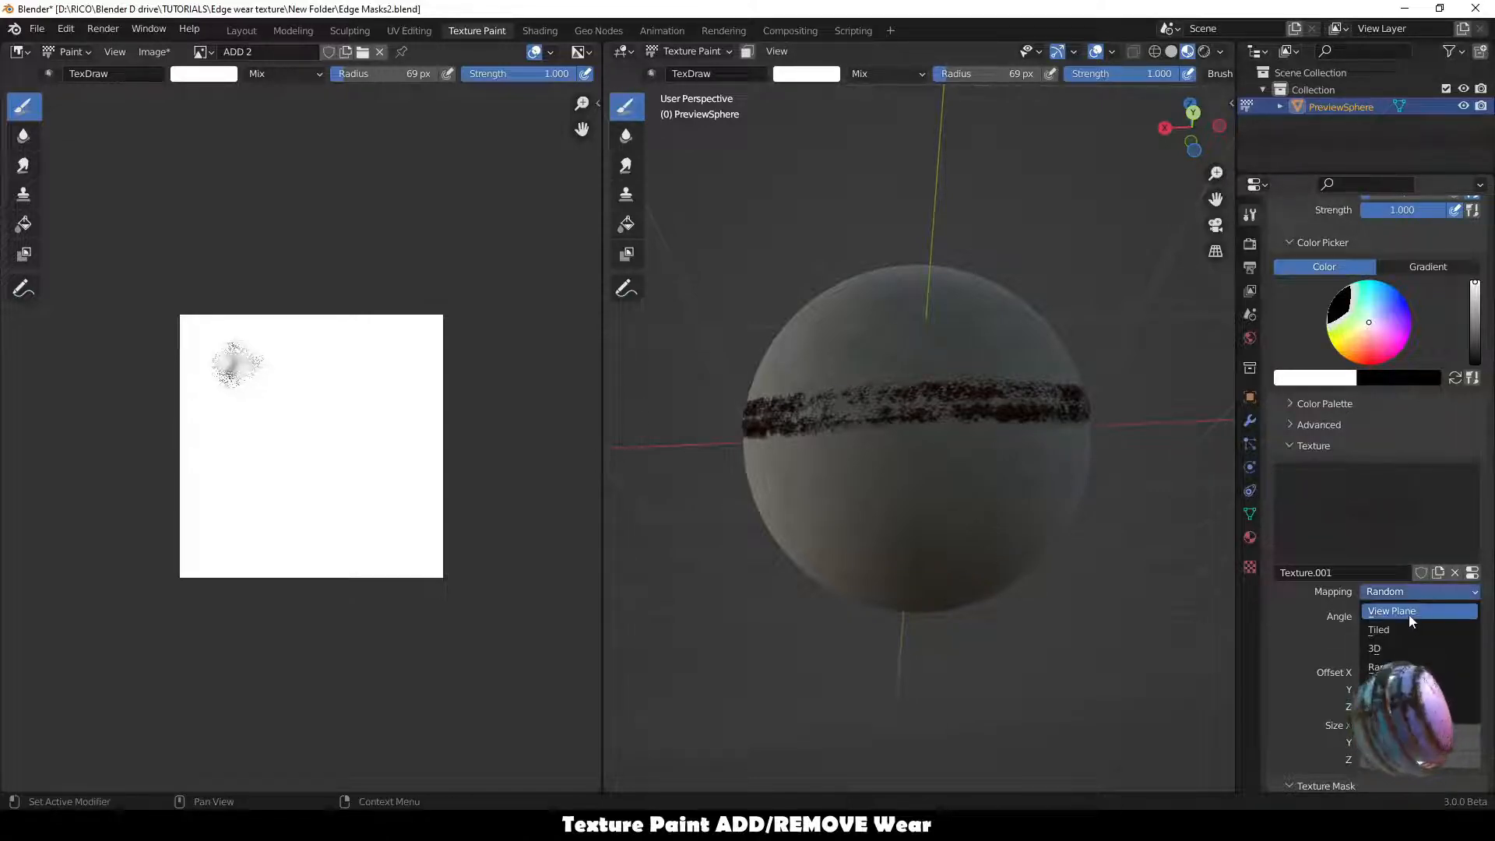
pyautogui.click(1408, 615)
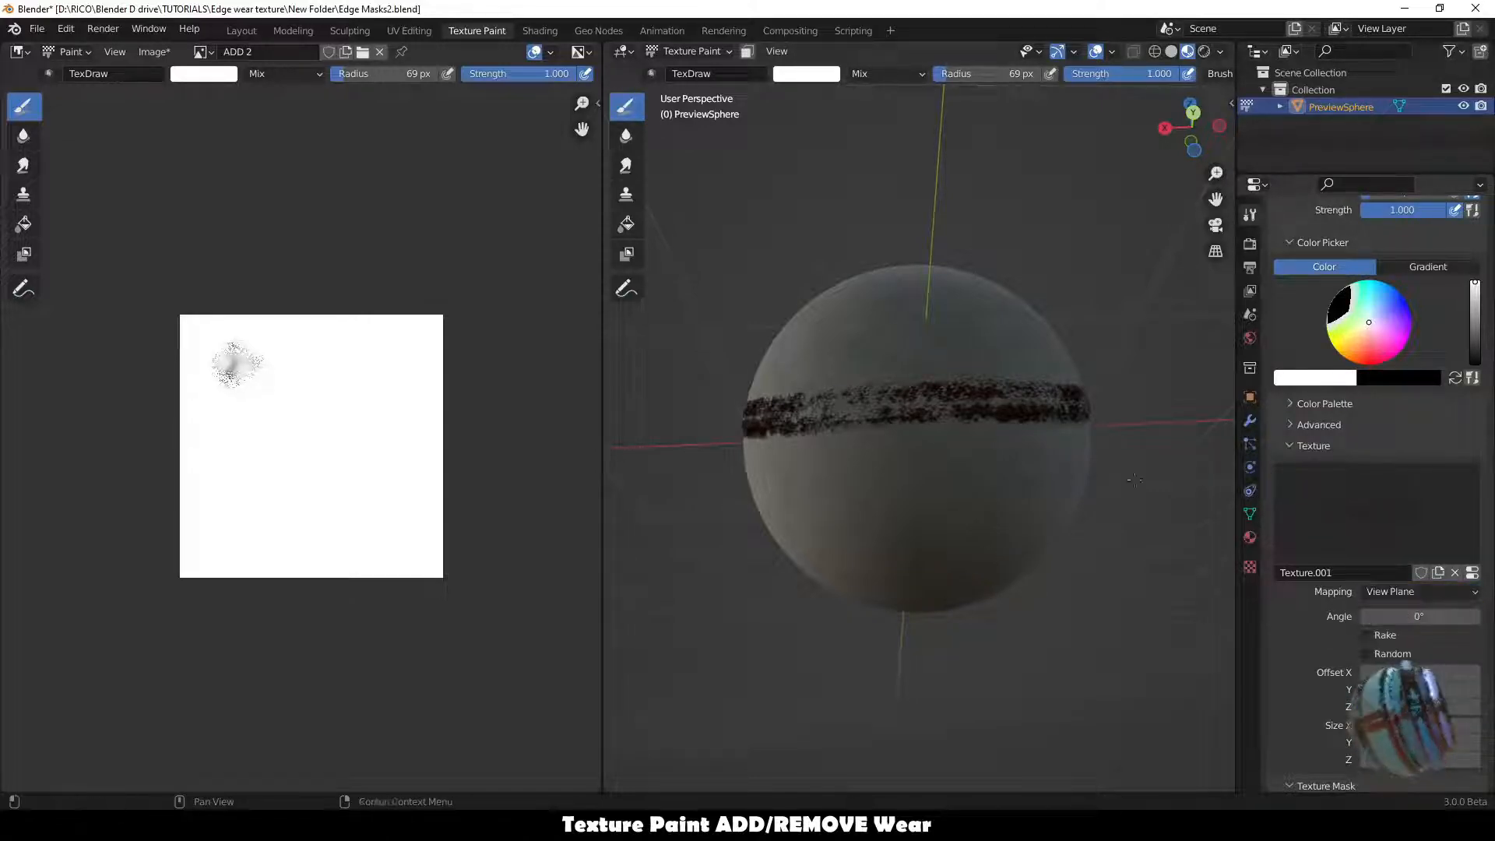
pyautogui.click(1394, 591)
pyautogui.click(1393, 683)
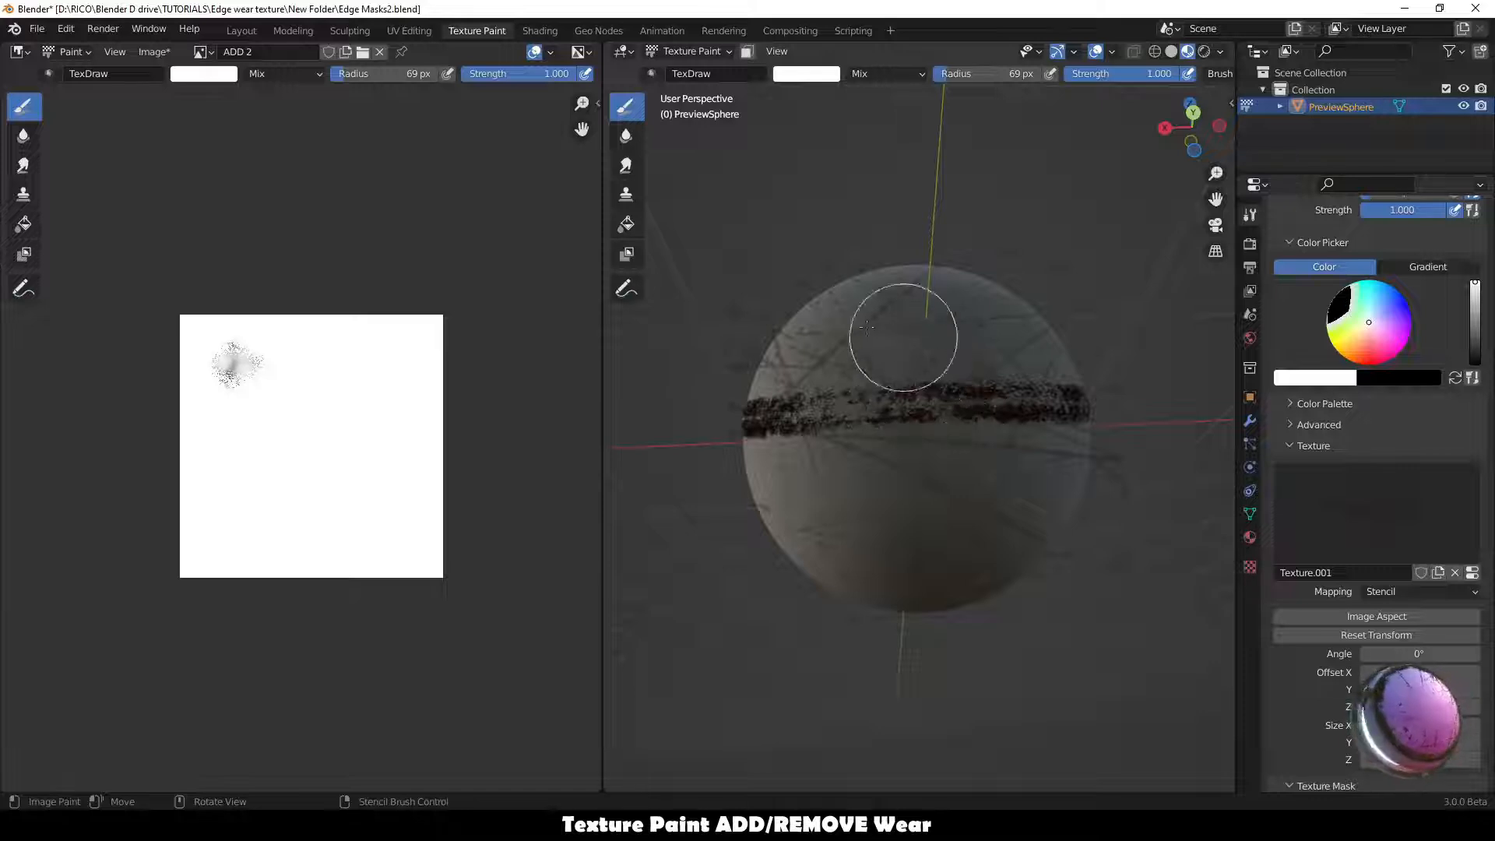
pyautogui.moveTo(861, 367)
pyautogui.mouseDown()
pyautogui.moveTo(851, 393)
pyautogui.moveTo(944, 310)
pyautogui.moveTo(937, 561)
pyautogui.moveTo(907, 280)
pyautogui.moveTo(798, 558)
pyautogui.moveTo(1075, 436)
pyautogui.moveTo(850, 297)
pyautogui.mouseUp()
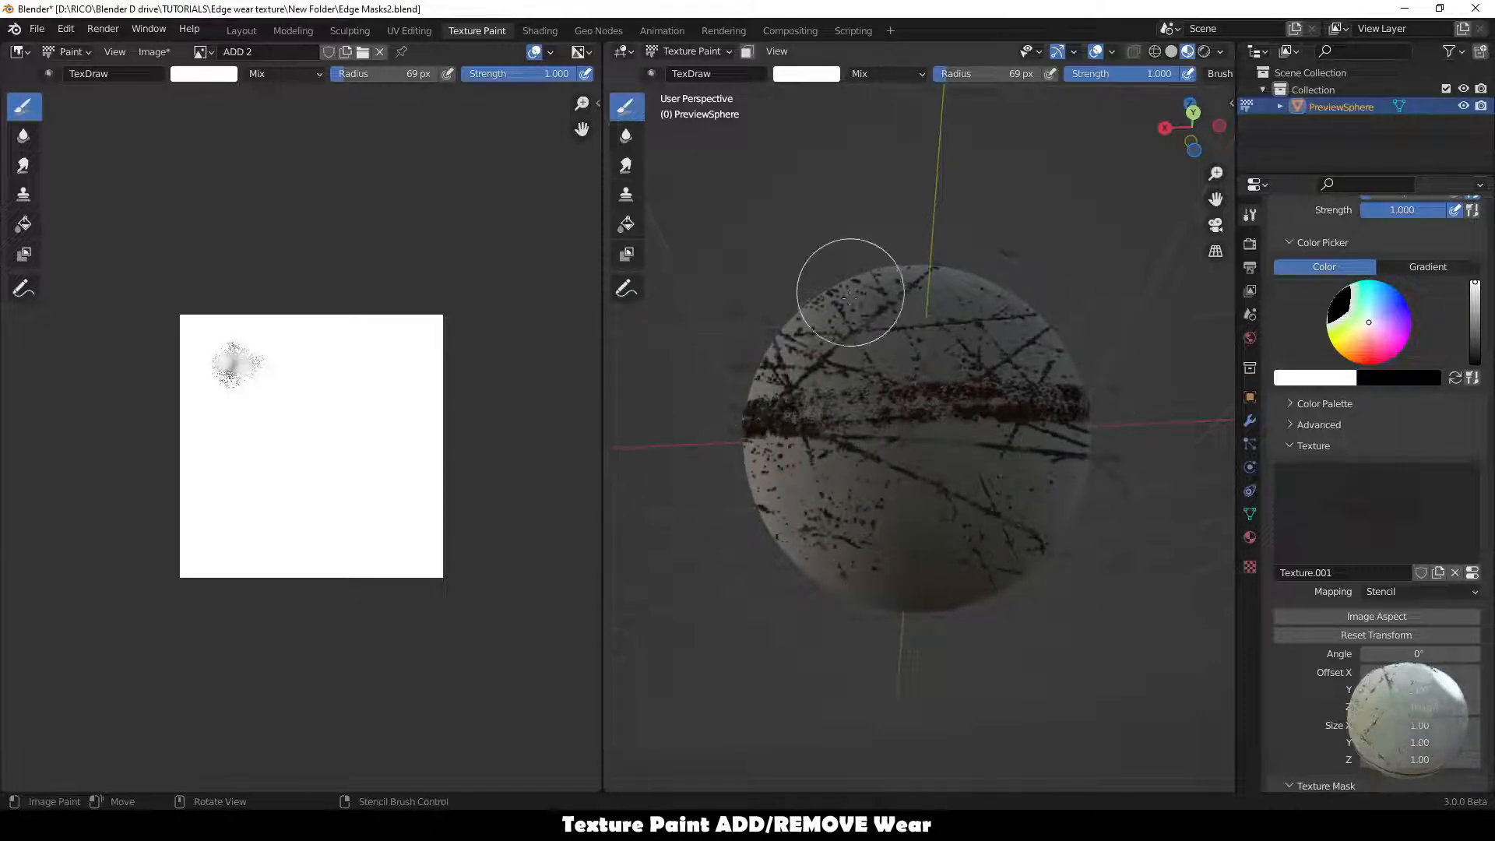
# Paint stencilled scratches onto the clean panel between the rusty grooves.
pyautogui.moveTo(841, 524)
pyautogui.mouseDown(button='middle')
pyautogui.moveTo(834, 557)
pyautogui.moveTo(861, 594)
pyautogui.moveTo(921, 585)
pyautogui.moveTo(944, 534)
pyautogui.moveTo(933, 589)
pyautogui.moveTo(920, 580)
pyautogui.mouseUp(button='middle')
pyautogui.scroll(3, 934, 582)
pyautogui.scroll(5, 934, 584)
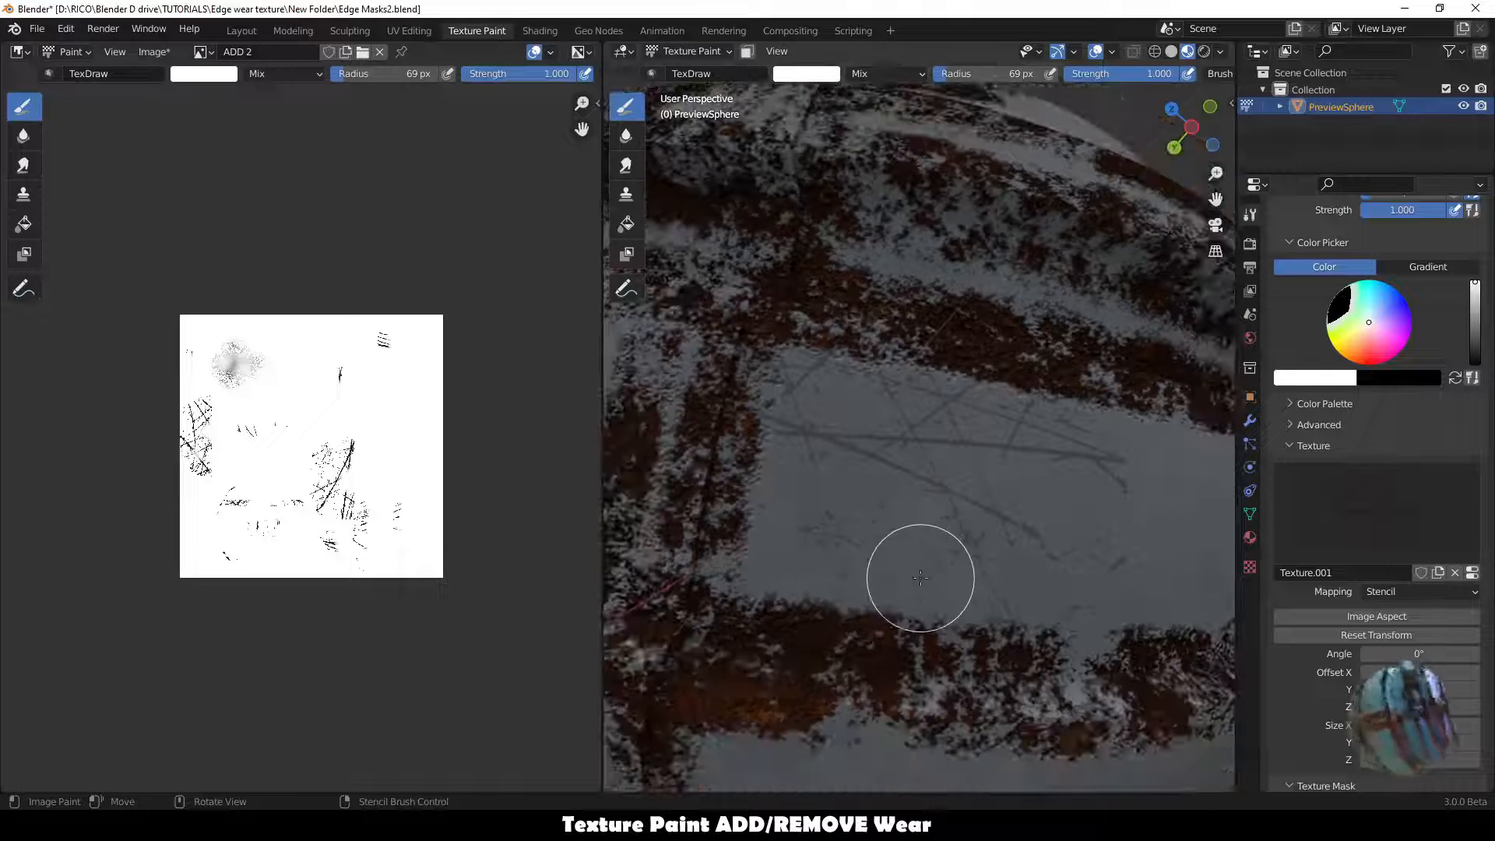
pyautogui.moveTo(920, 577)
pyautogui.mouseDown()
pyautogui.moveTo(801, 350)
pyautogui.moveTo(861, 524)
pyautogui.moveTo(1041, 618)
pyautogui.moveTo(921, 617)
pyautogui.mouseUp()
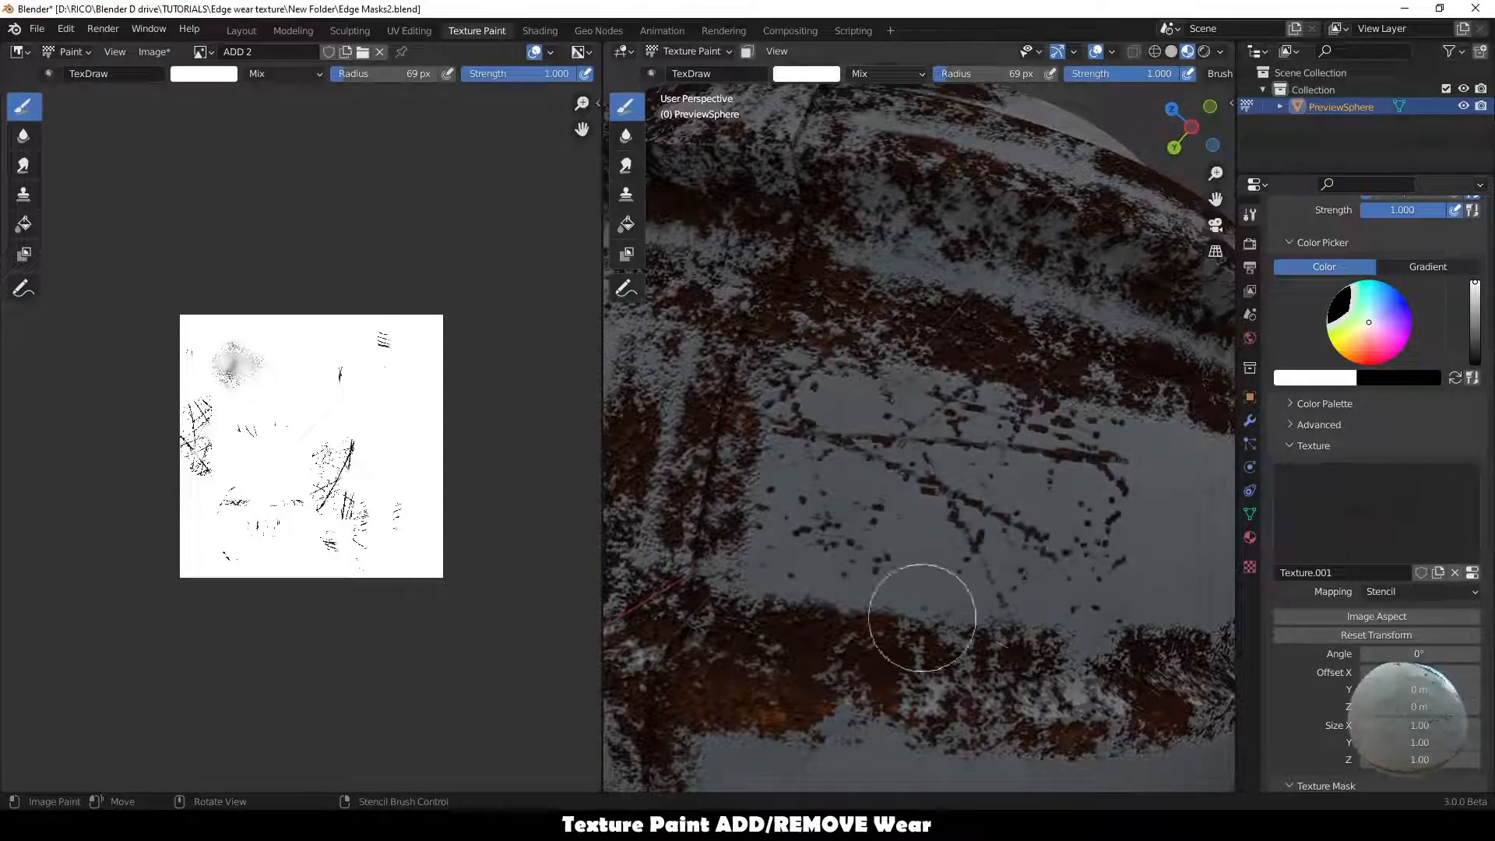
# Set the brush texture mapping to Random.
pyautogui.scroll(-5, 922, 617)
pyautogui.moveTo(971, 653)
pyautogui.mouseDown(button='middle')
pyautogui.moveTo(980, 600)
pyautogui.moveTo(951, 484)
pyautogui.mouseUp(button='middle')
pyautogui.click(1408, 592)
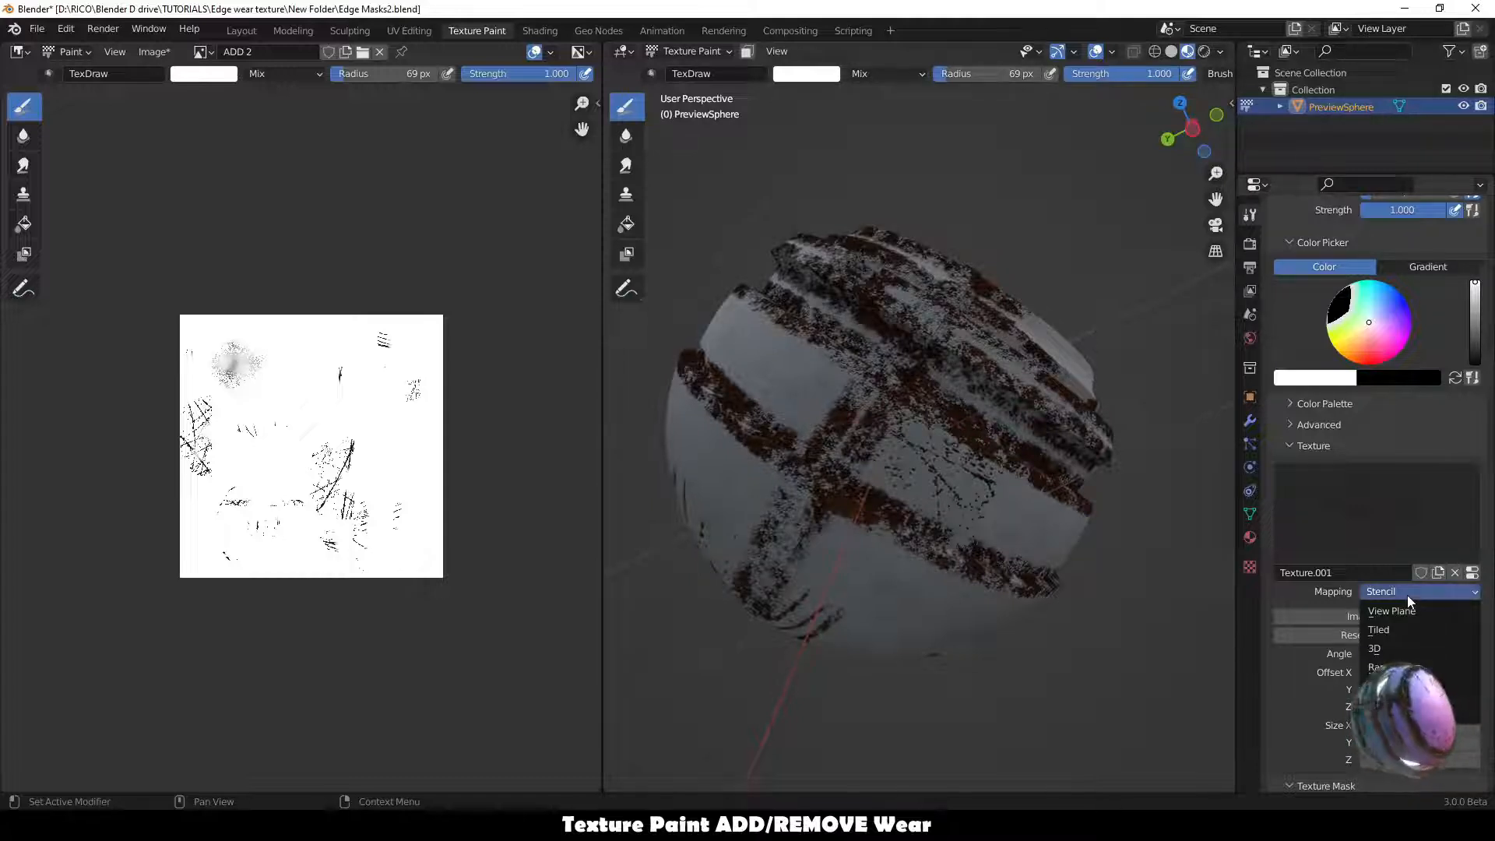
pyautogui.click(1375, 586)
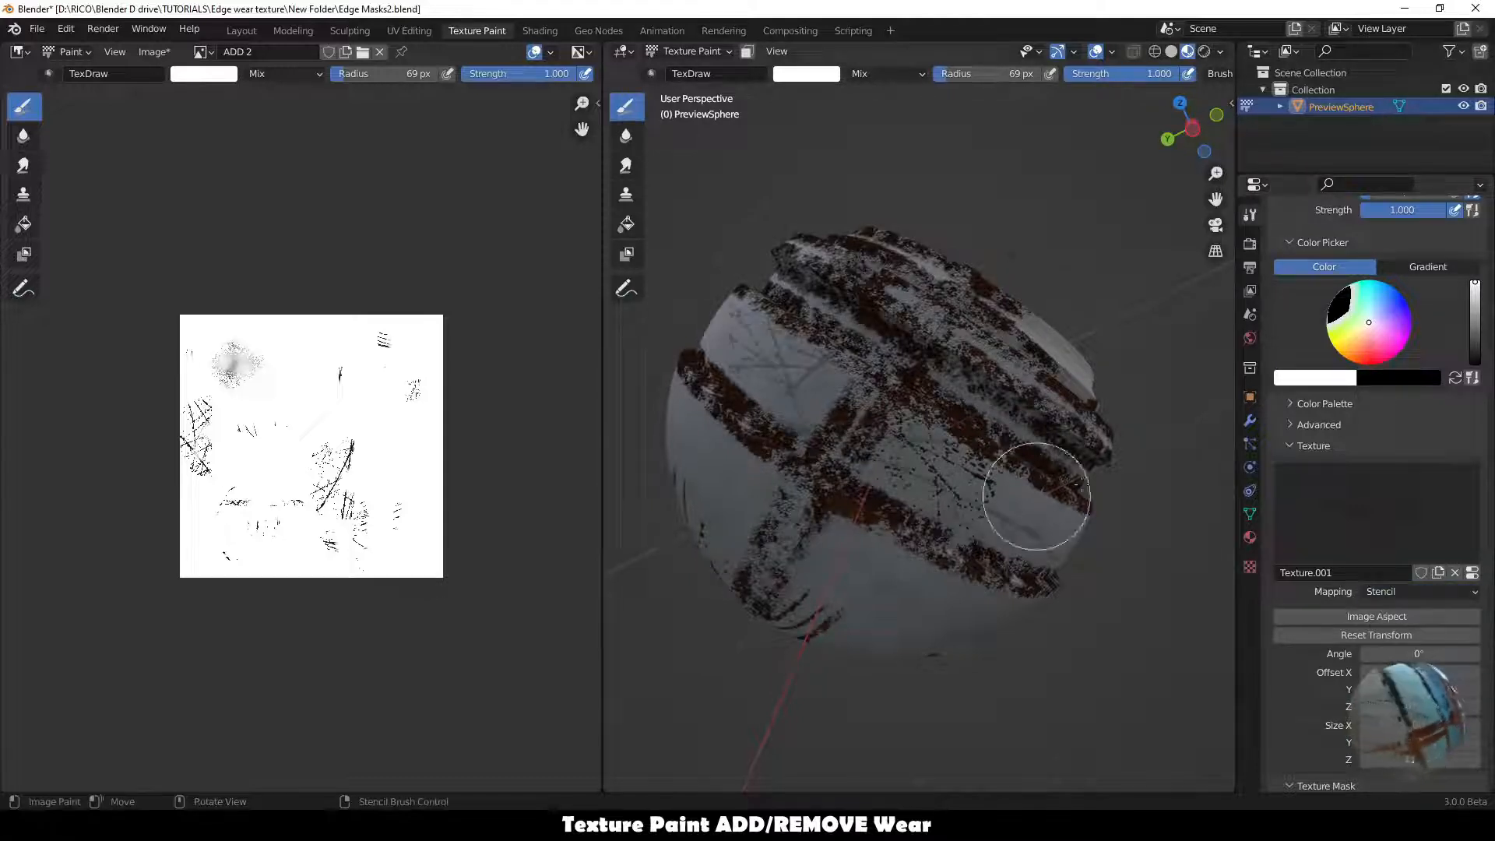
pyautogui.click(1385, 592)
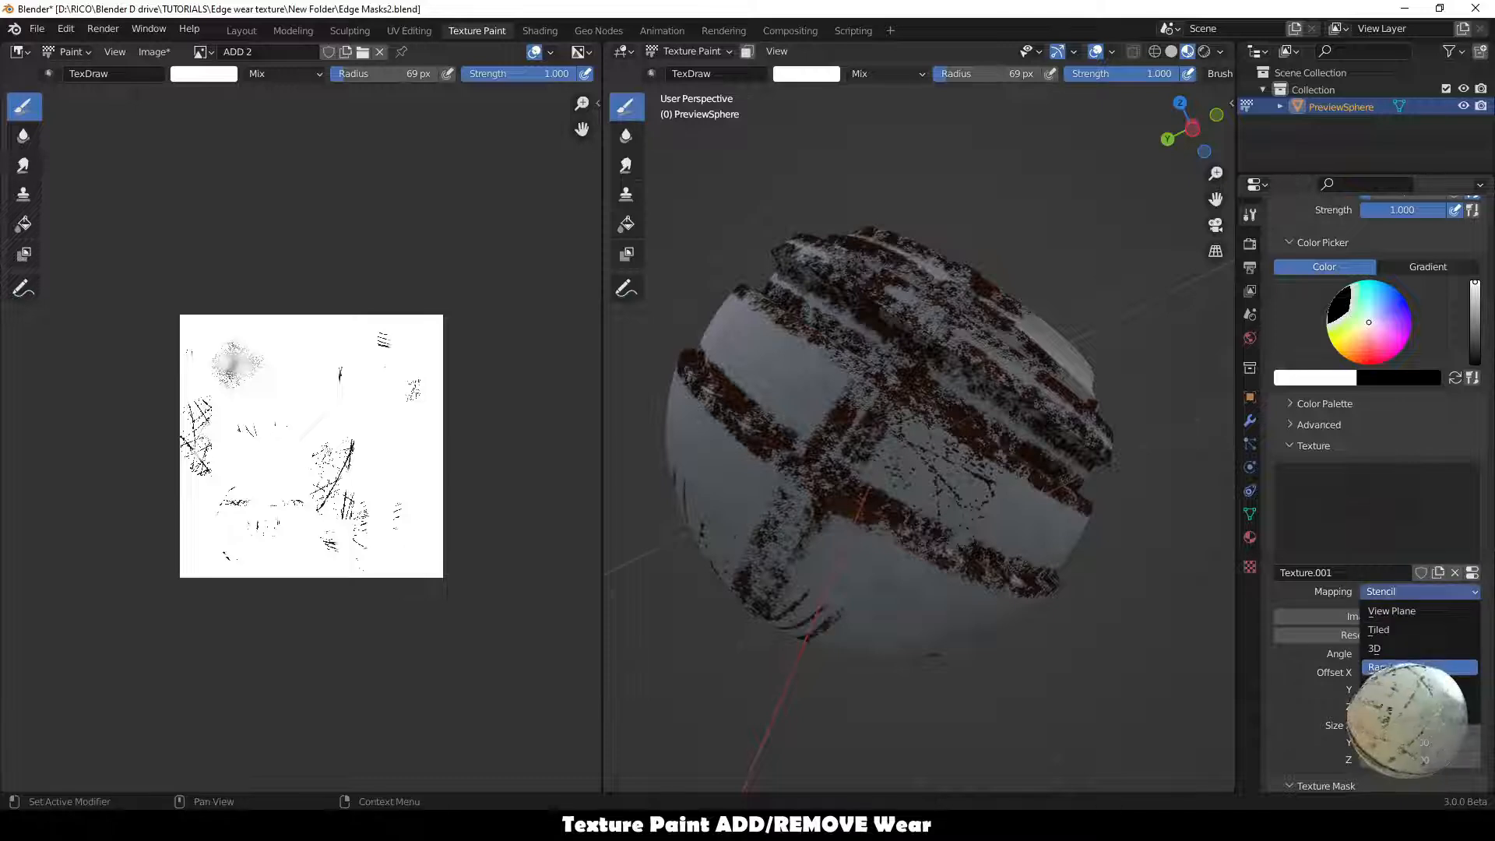
pyautogui.click(1394, 667)
pyautogui.click(1394, 672)
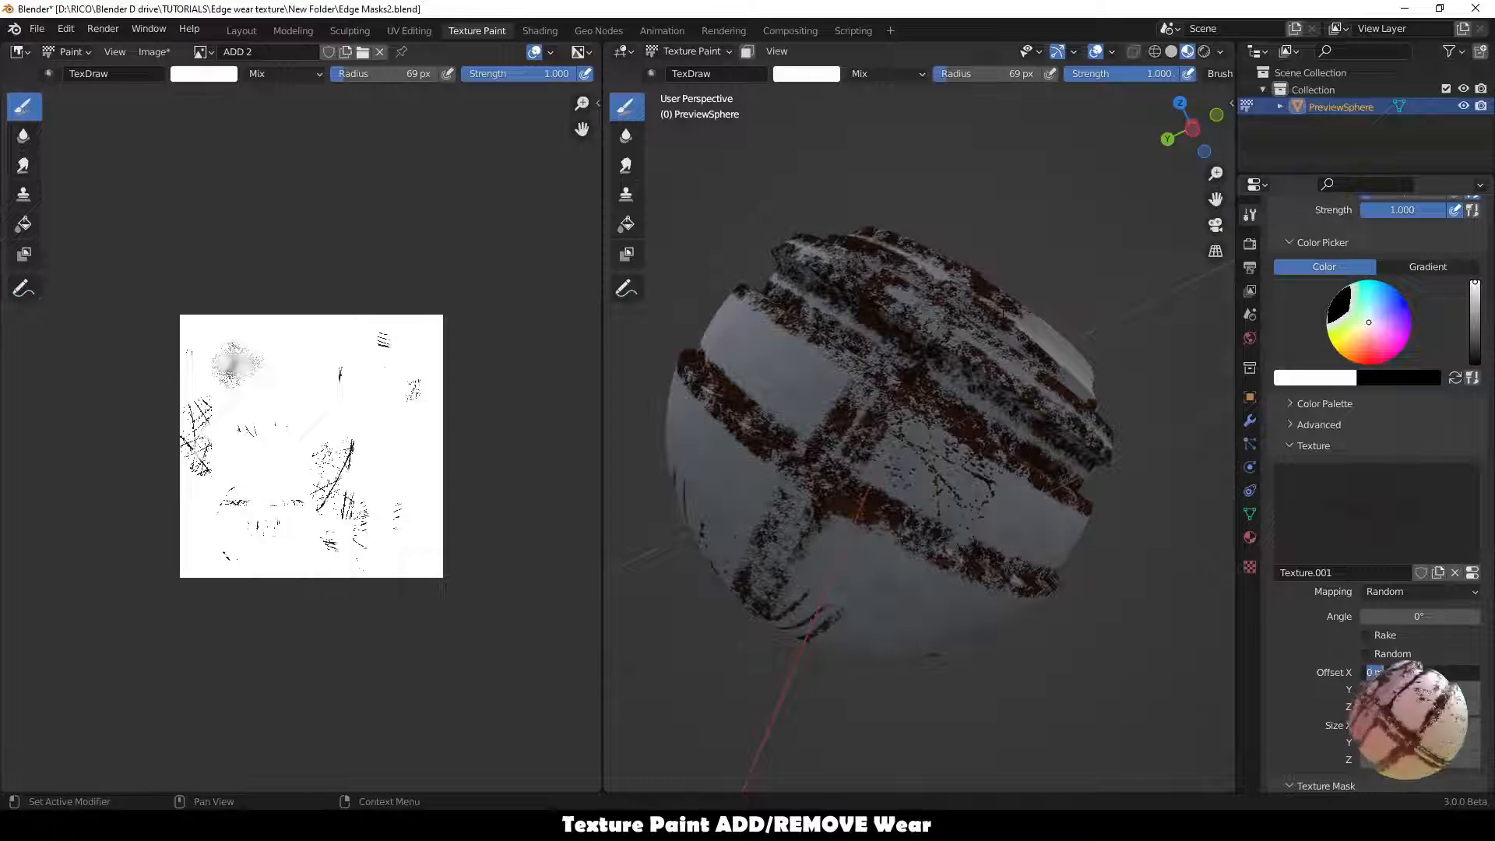
pyautogui.click(1322, 661)
# Remove the scratch texture from the brush and switch to the Shading workspace.
pyautogui.moveTo(1070, 473)
pyautogui.mouseDown(button='middle')
pyautogui.moveTo(968, 462)
pyautogui.moveTo(959, 498)
pyautogui.moveTo(989, 466)
pyautogui.moveTo(798, 469)
pyautogui.mouseUp(button='middle')
pyautogui.scroll(2, 968, 461)
pyautogui.scroll(-4, 989, 466)
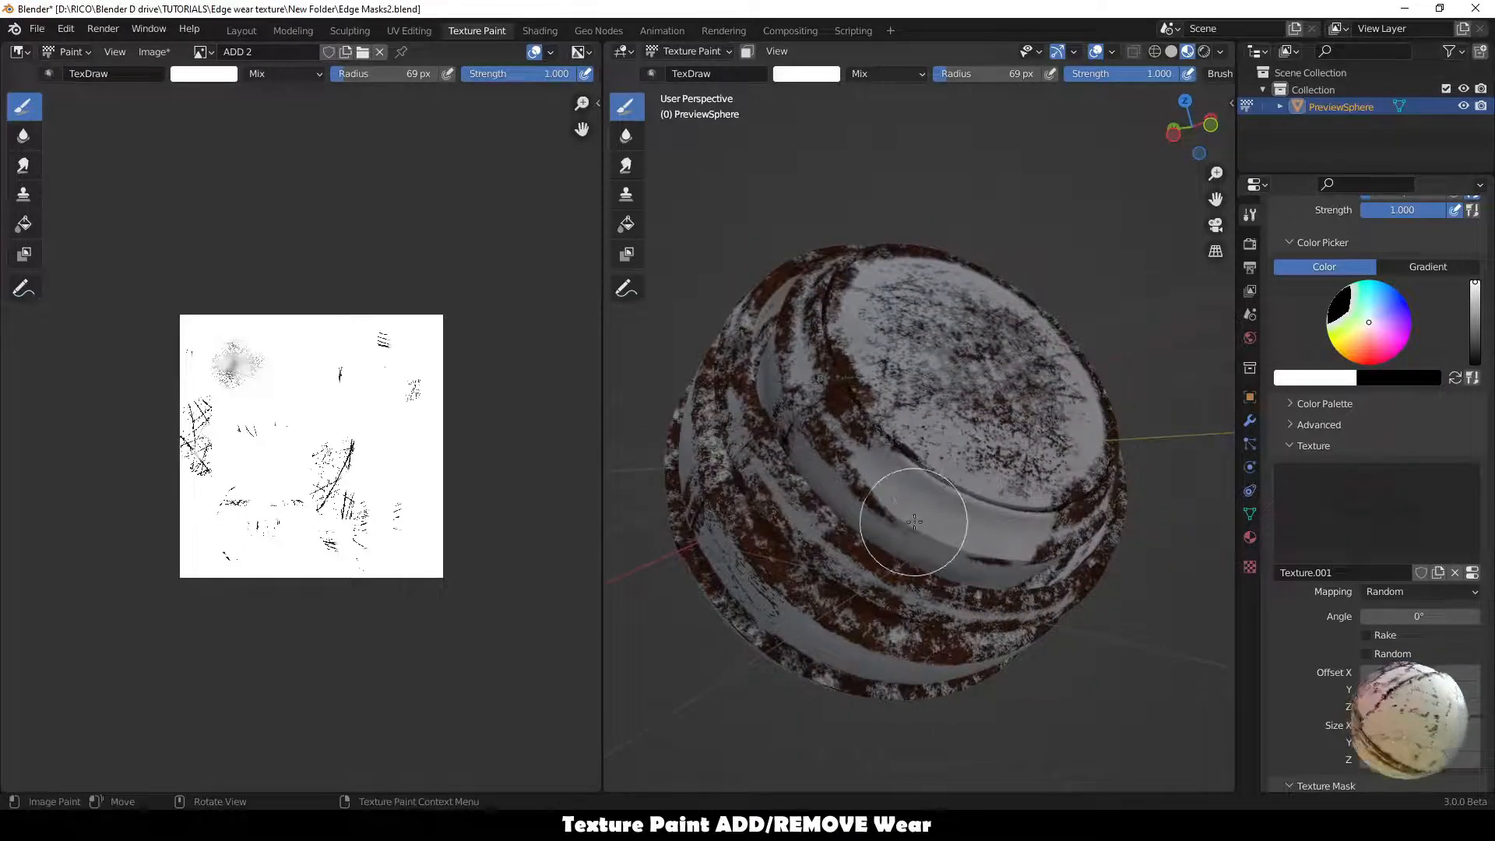
pyautogui.click(1454, 572)
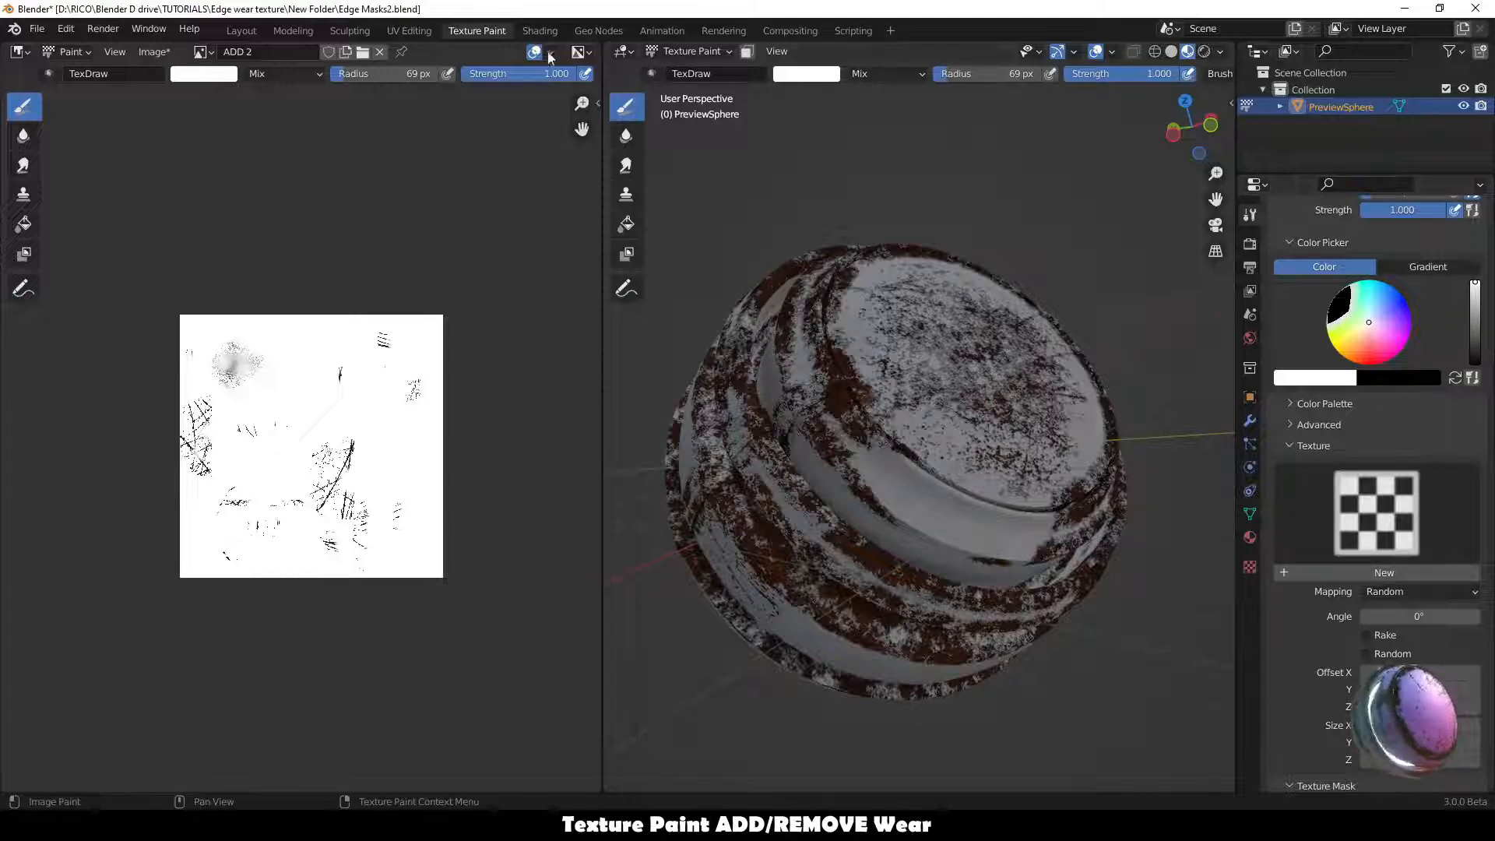
pyautogui.click(539, 30)
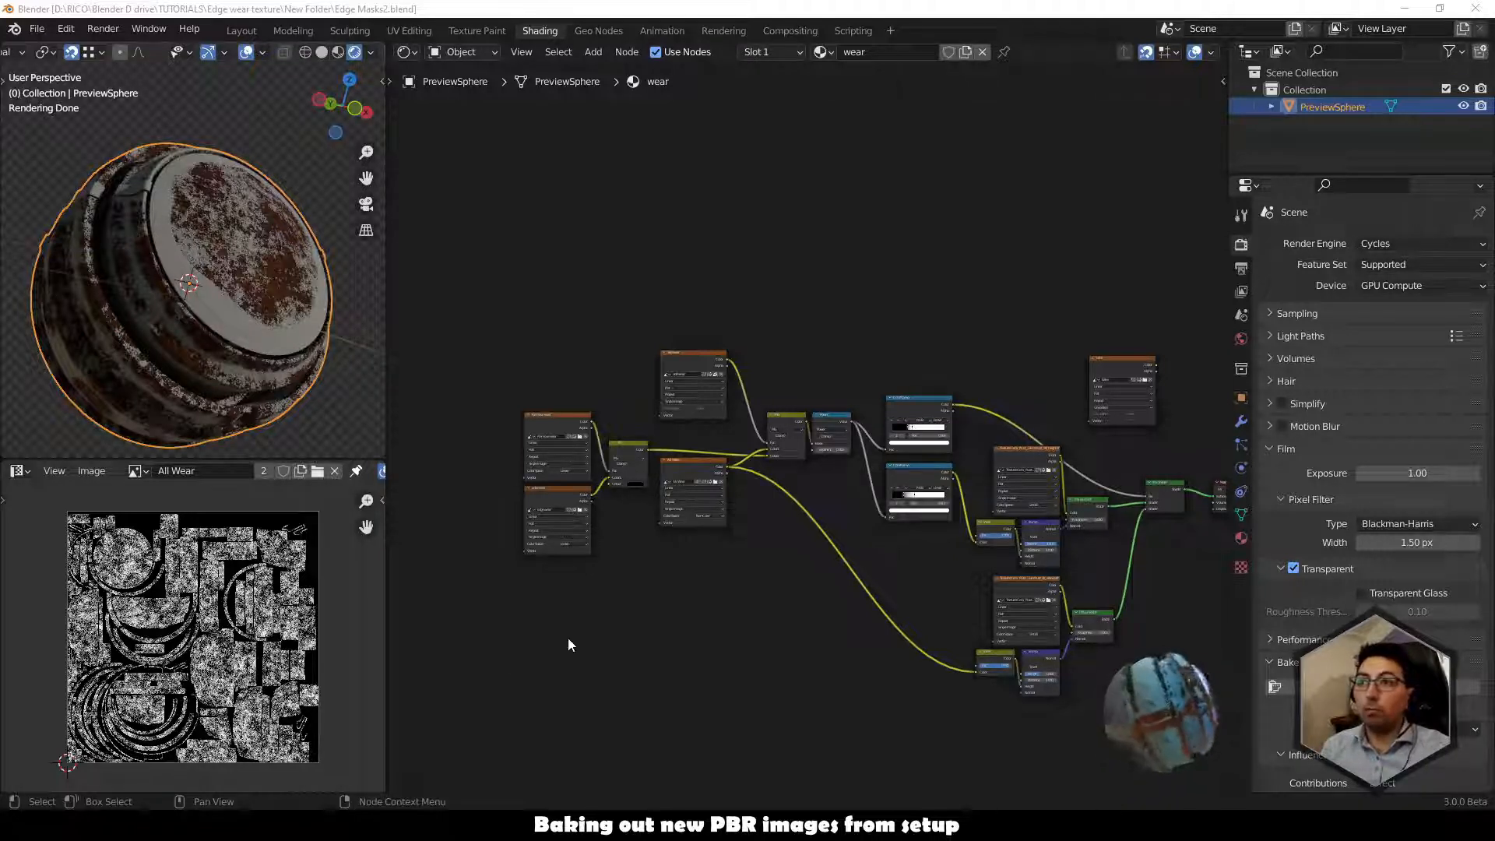
# Move the rust albedo texture with its Invert, Bump and Diffuse BSDF nodes down, away from the height texture branch.
pyautogui.moveTo(745, 640); pyautogui.dragTo(698, 587, button='middle')
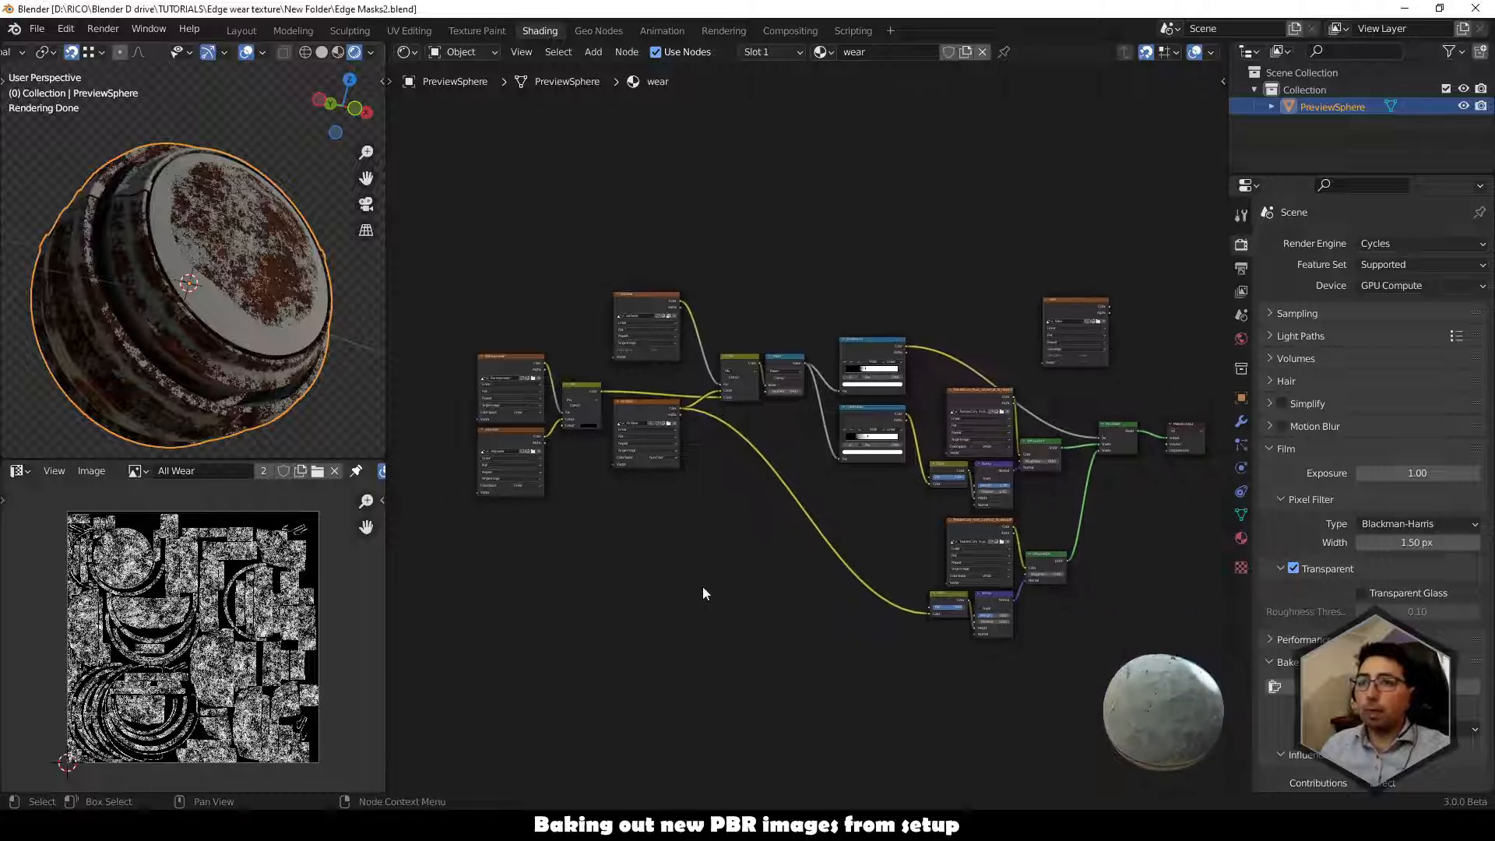
pyautogui.scroll(2, 702, 587)
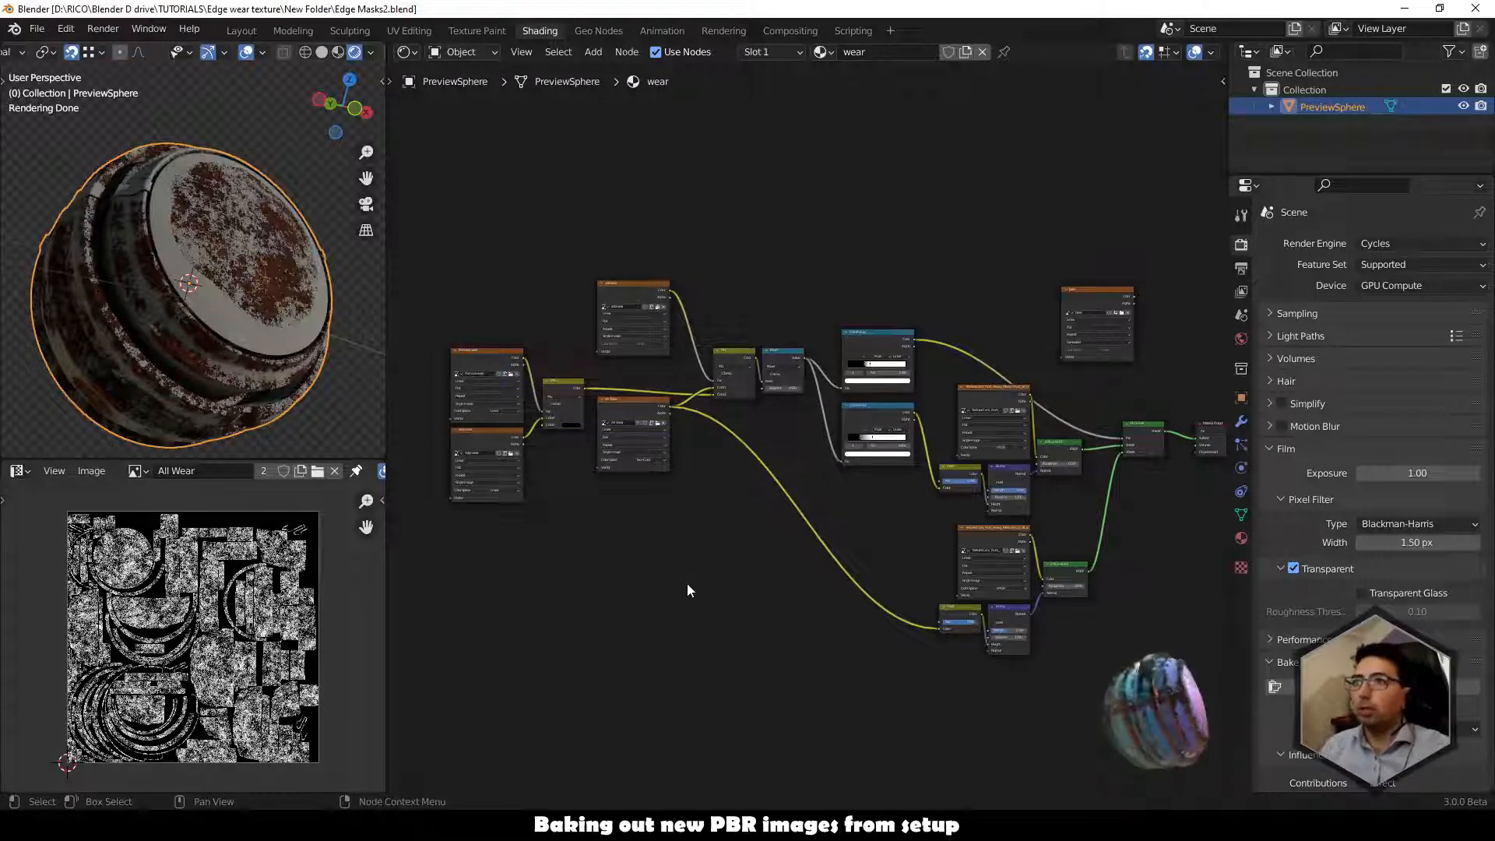
pyautogui.moveTo(712, 574); pyautogui.dragTo(684, 552, button='middle')
pyautogui.moveTo(246, 302); pyautogui.dragTo(185, 293, button='middle')
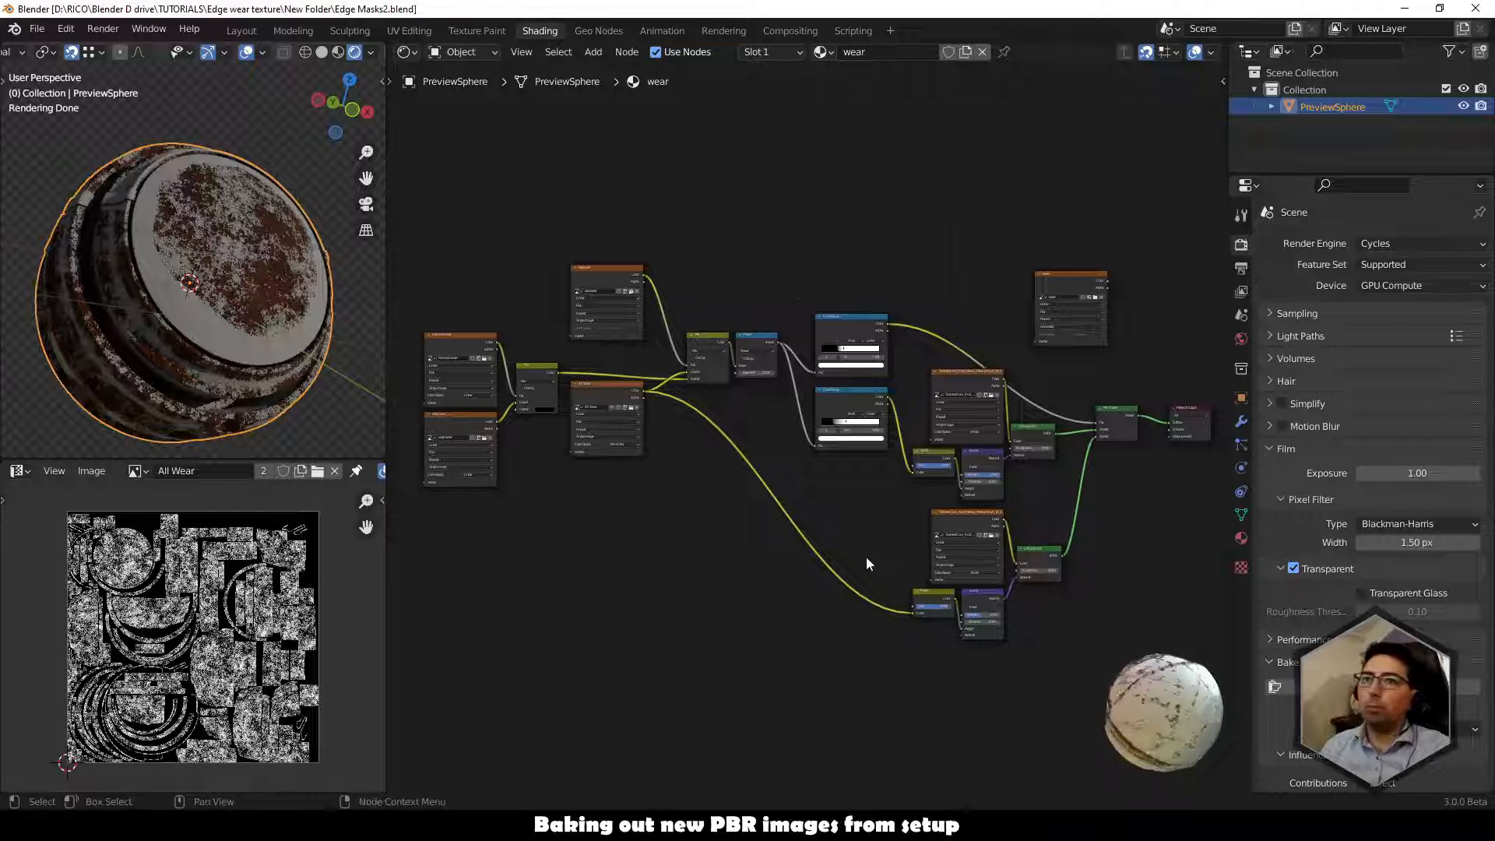
pyautogui.moveTo(865, 558); pyautogui.dragTo(721, 543, button='middle')
pyautogui.scroll(4, 719, 501)
pyautogui.moveTo(642, 382); pyautogui.dragTo(958, 595)
pyautogui.moveTo(851, 431); pyautogui.dragTo(824, 527)
pyautogui.scroll(3, 865, 545)
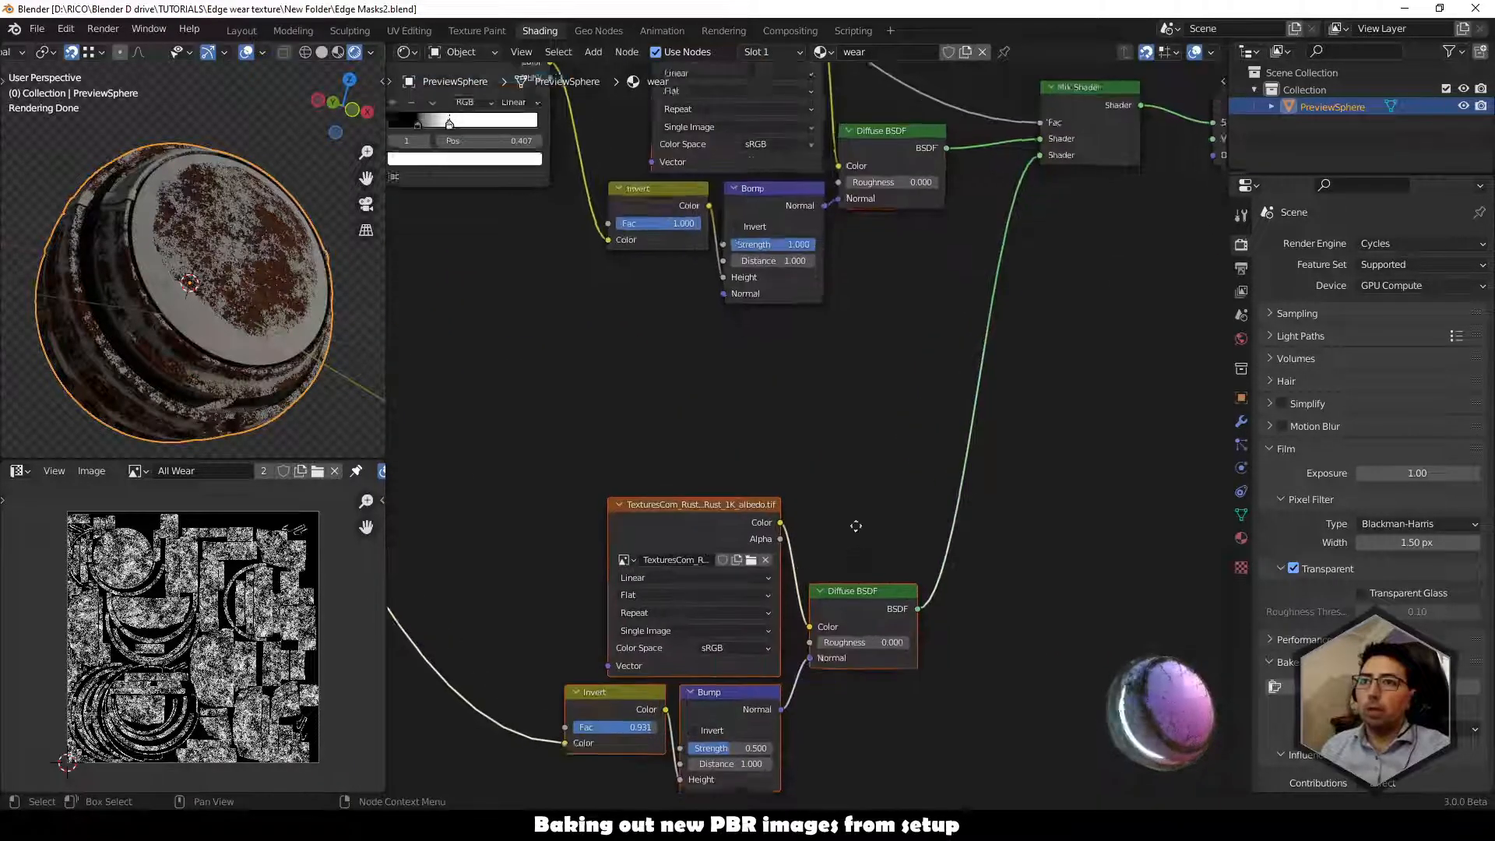
pyautogui.moveTo(856, 526); pyautogui.dragTo(906, 442, button='middle')
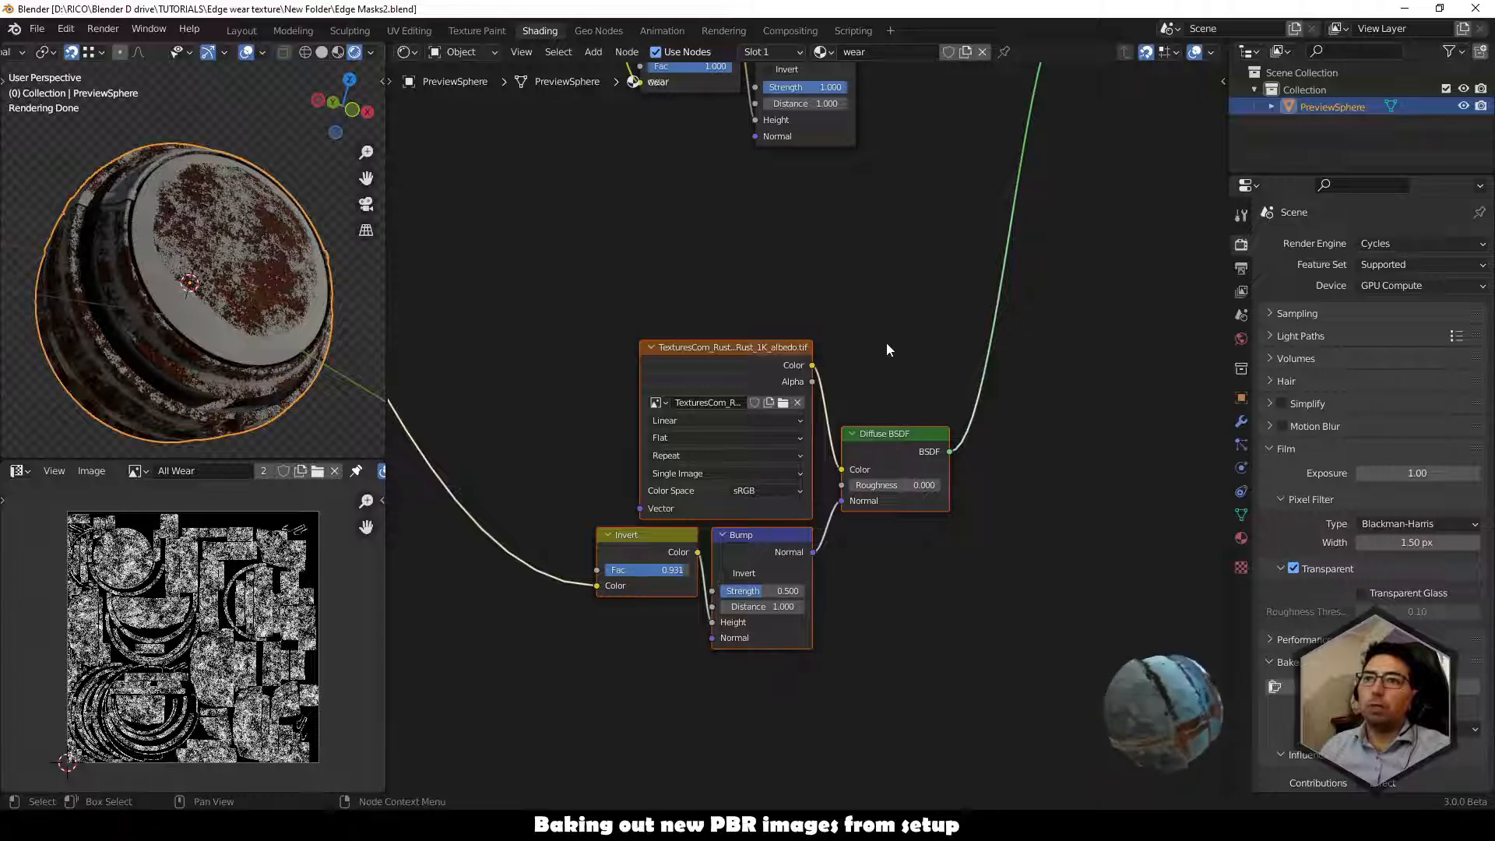
pyautogui.moveTo(700, 387); pyautogui.dragTo(703, 513, button='middle')
pyautogui.moveTo(584, 442); pyautogui.dragTo(925, 747)
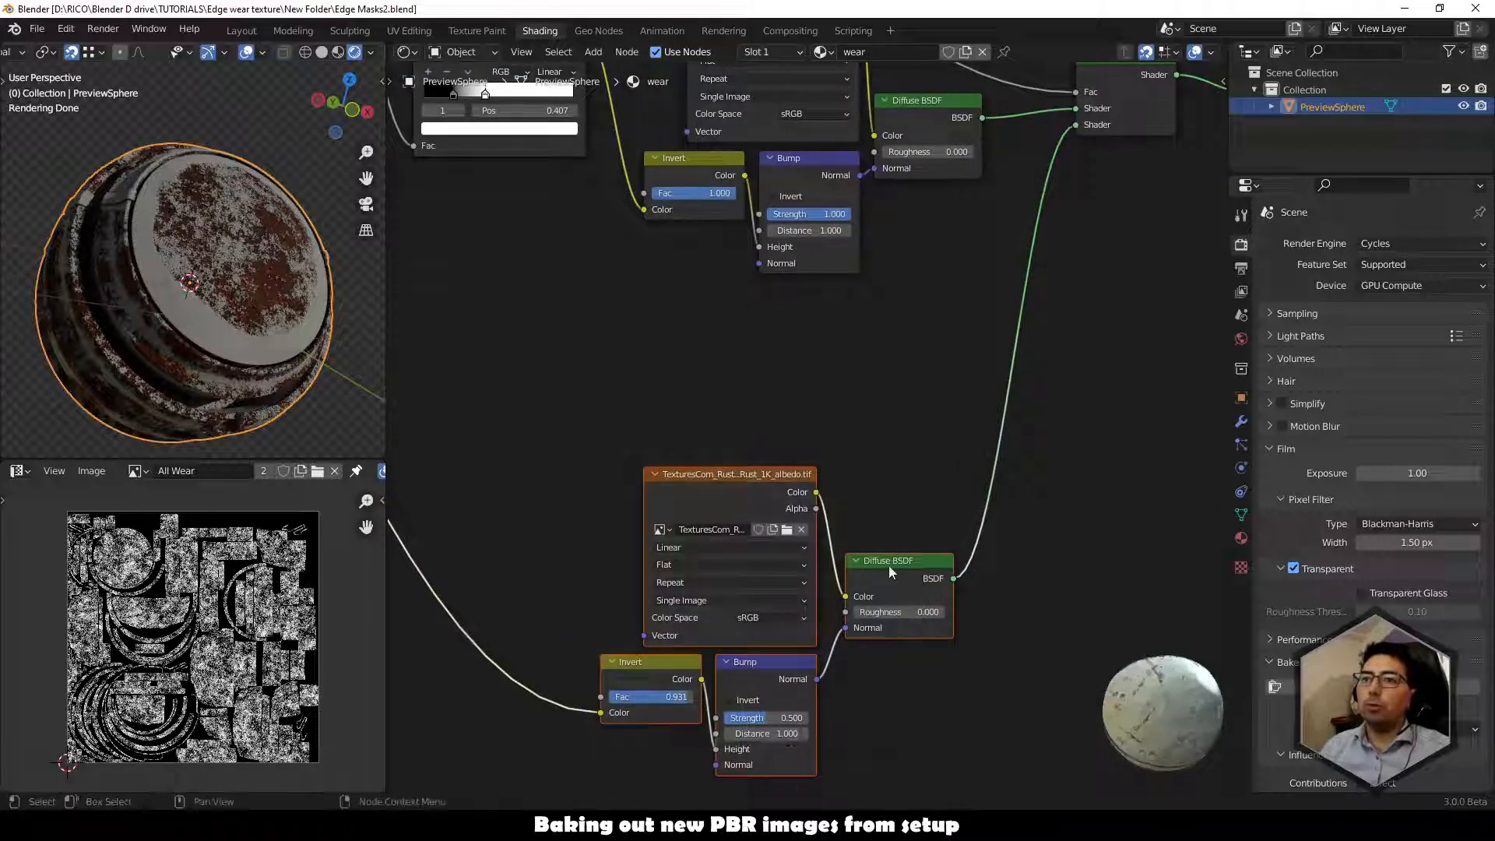
pyautogui.moveTo(888, 548); pyautogui.dragTo(722, 645)
pyautogui.moveTo(549, 451); pyautogui.dragTo(934, 808)
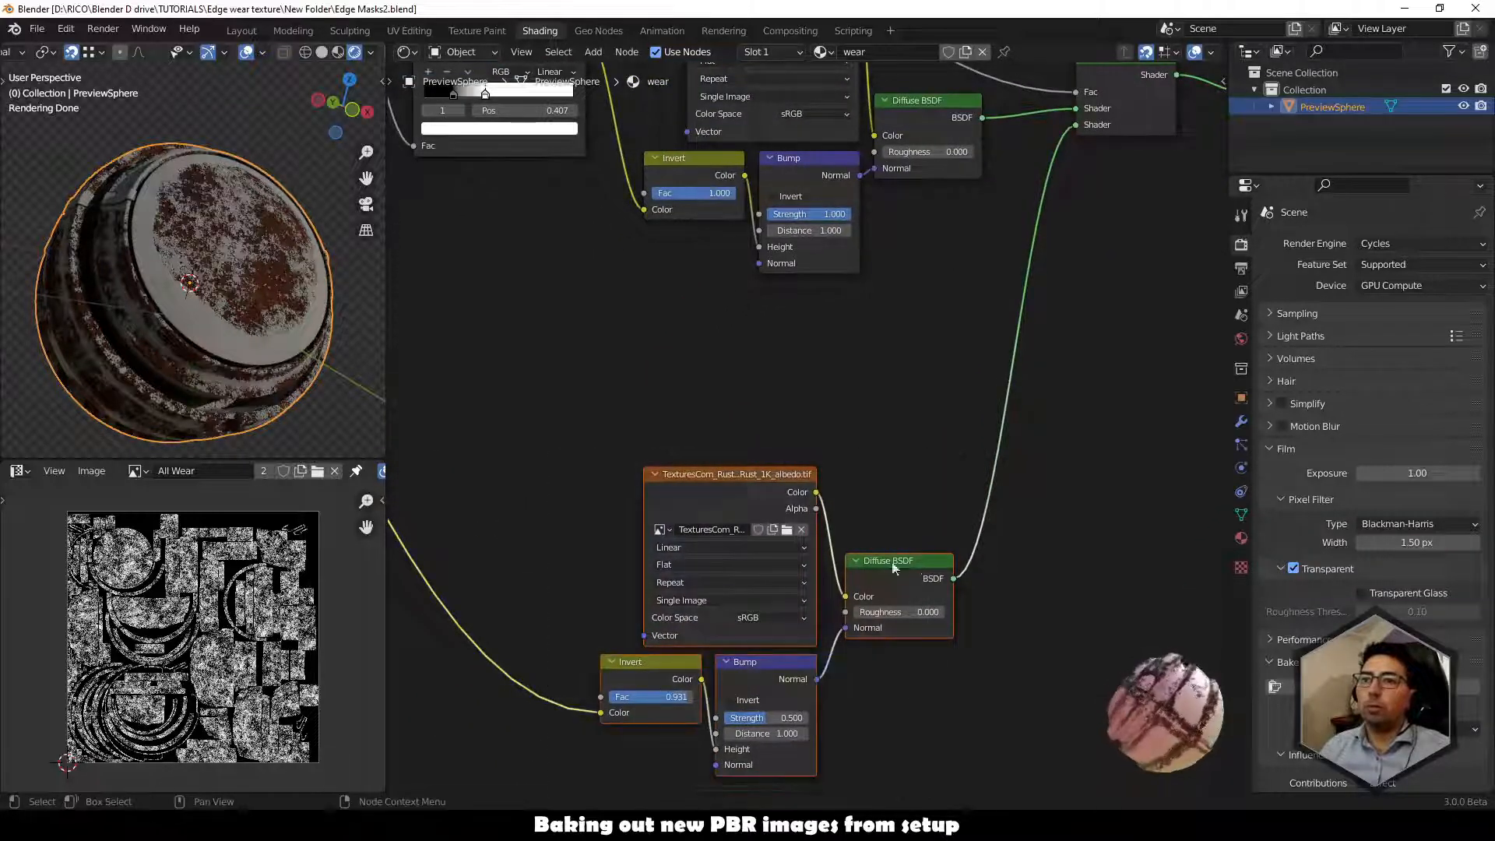
# Move the Mix Shader and Material Output nodes further away from the height branch's Diffuse BSDF to make room.
pyautogui.moveTo(795, 399); pyautogui.dragTo(713, 758, button='middle')
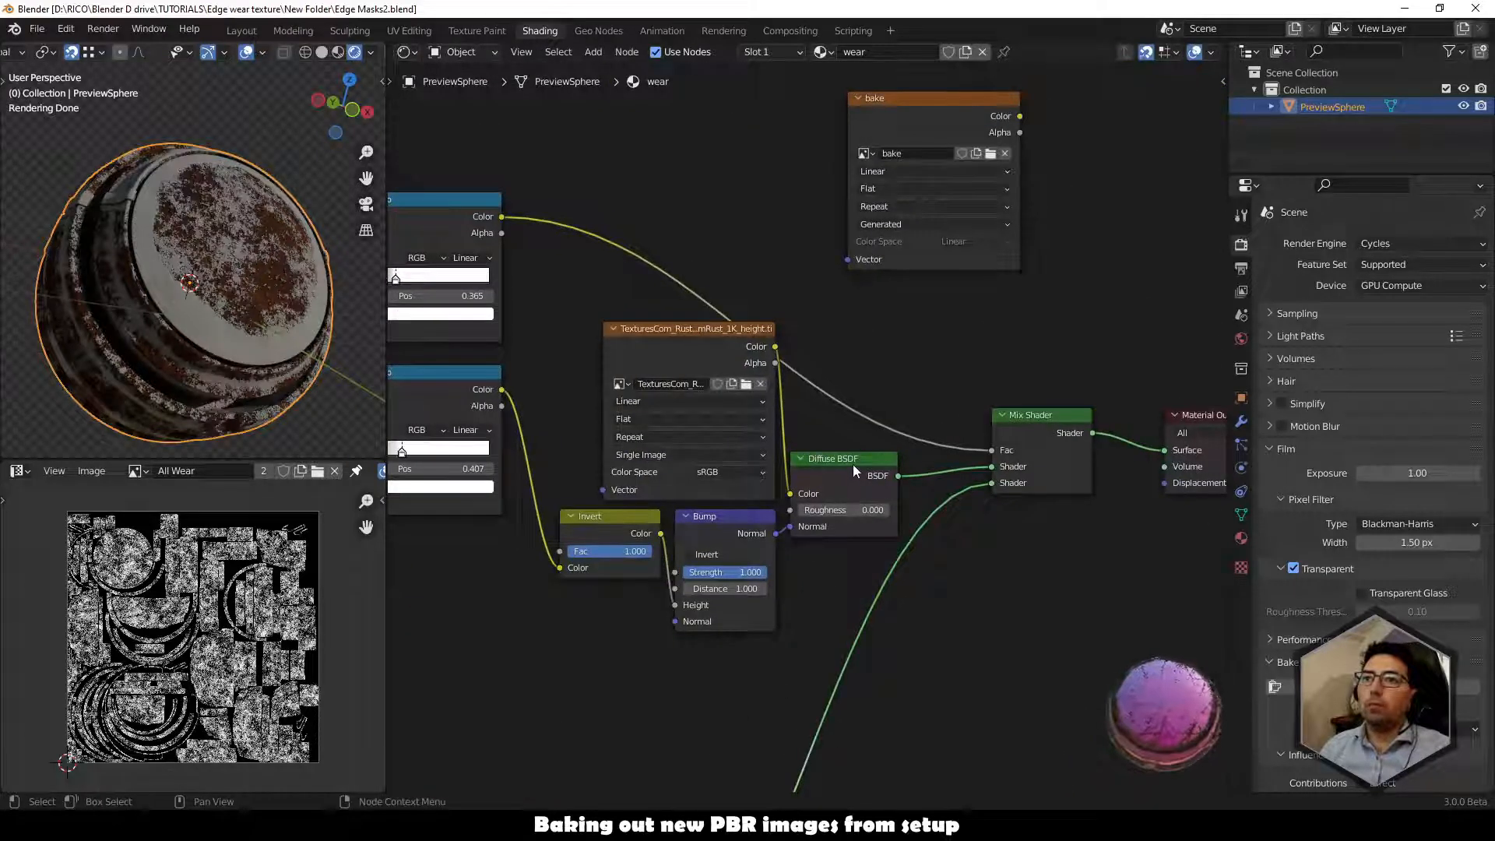
pyautogui.moveTo(1017, 589); pyautogui.dragTo(864, 611, button='middle')
pyautogui.moveTo(806, 636); pyautogui.dragTo(1039, 458)
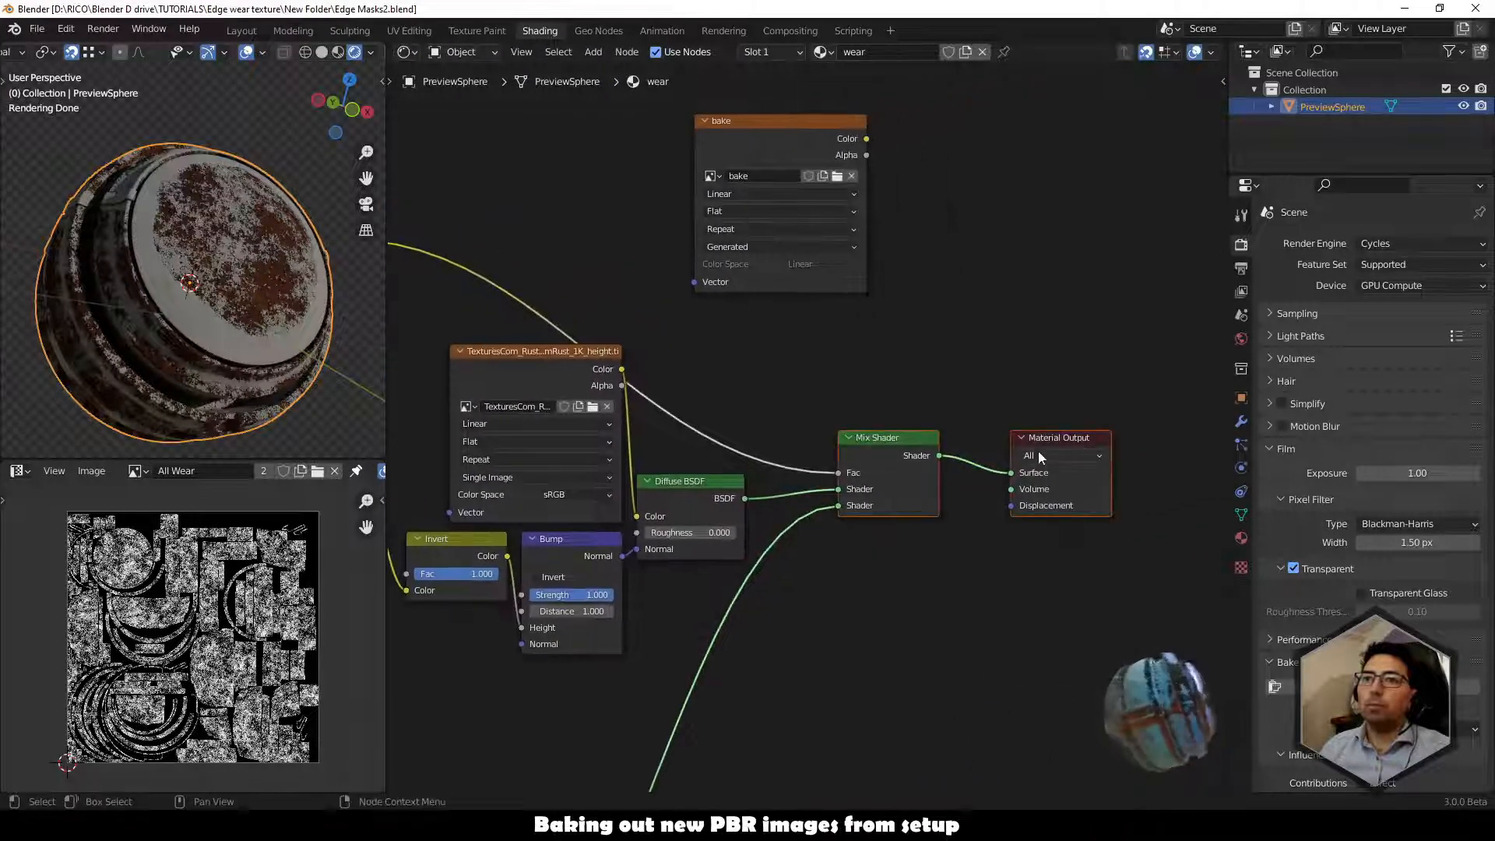
pyautogui.press('g')
pyautogui.click(1214, 458)
# Replace the height branch's Diffuse BSDF with a Principled BSDF node placed before the Mix Shader.
pyautogui.click(674, 481)
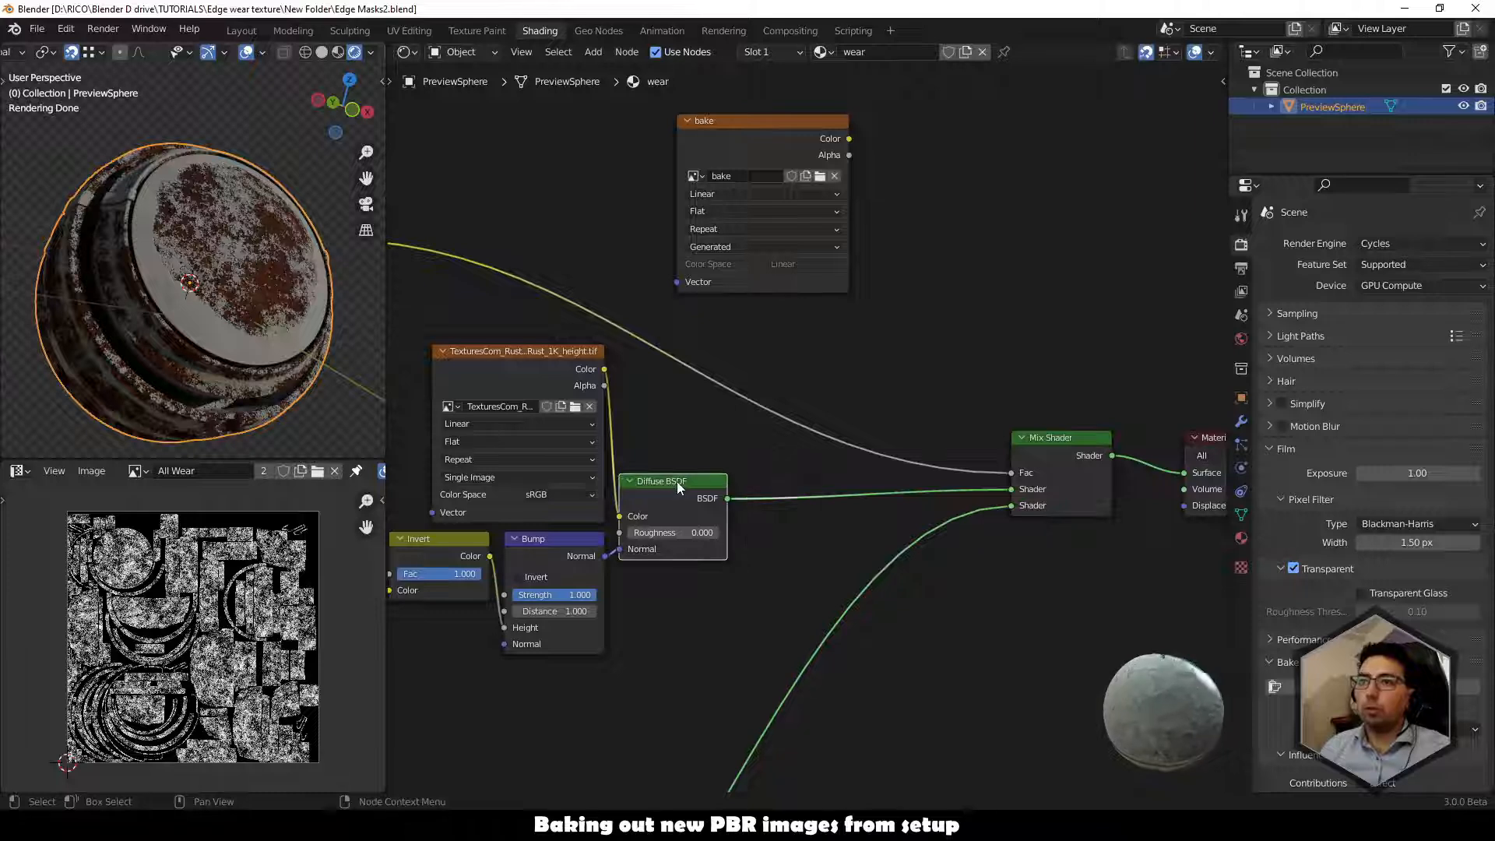
pyautogui.press('x')
pyautogui.hotkey('shift', 'a')
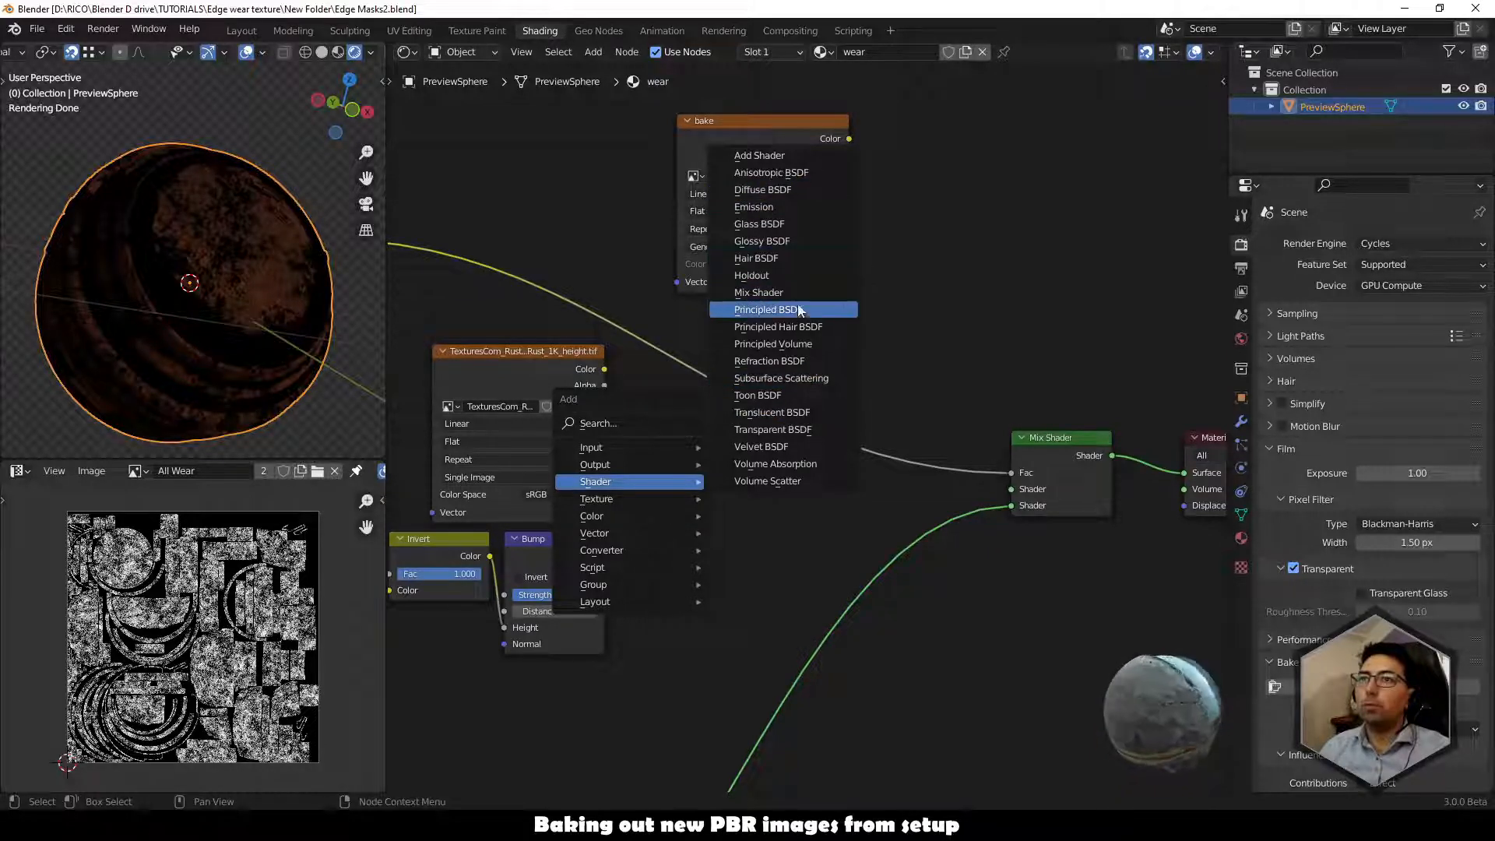
pyautogui.click(771, 309)
pyautogui.click(665, 438)
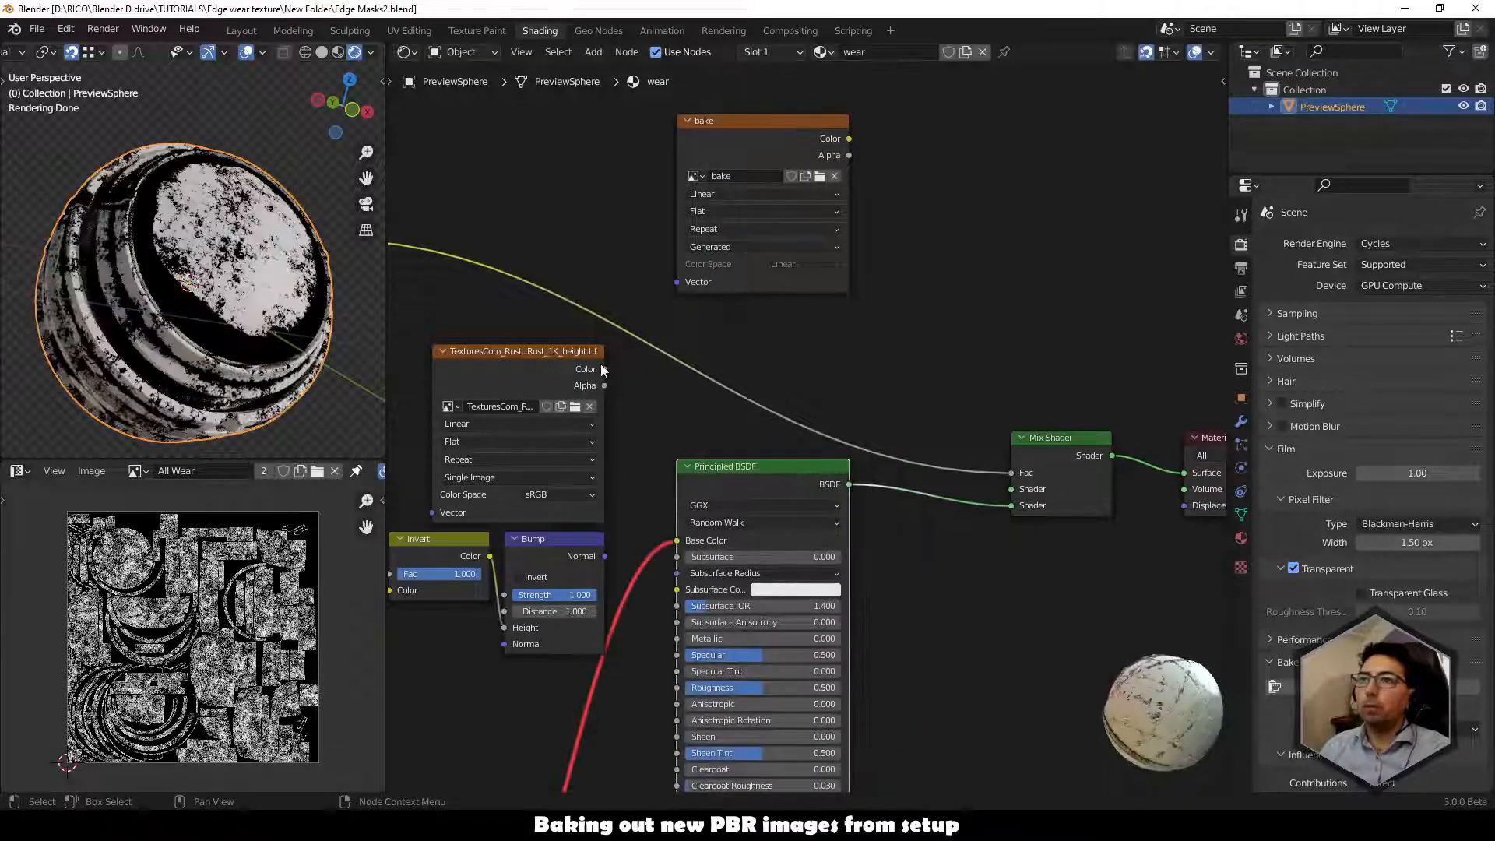
# Link the Principled BSDF to the Mix Shader's first Shader input and the albedo branch's Diffuse BSDF to its second.
pyautogui.moveTo(967, 606); pyautogui.dragTo(1053, 473, button='middle')
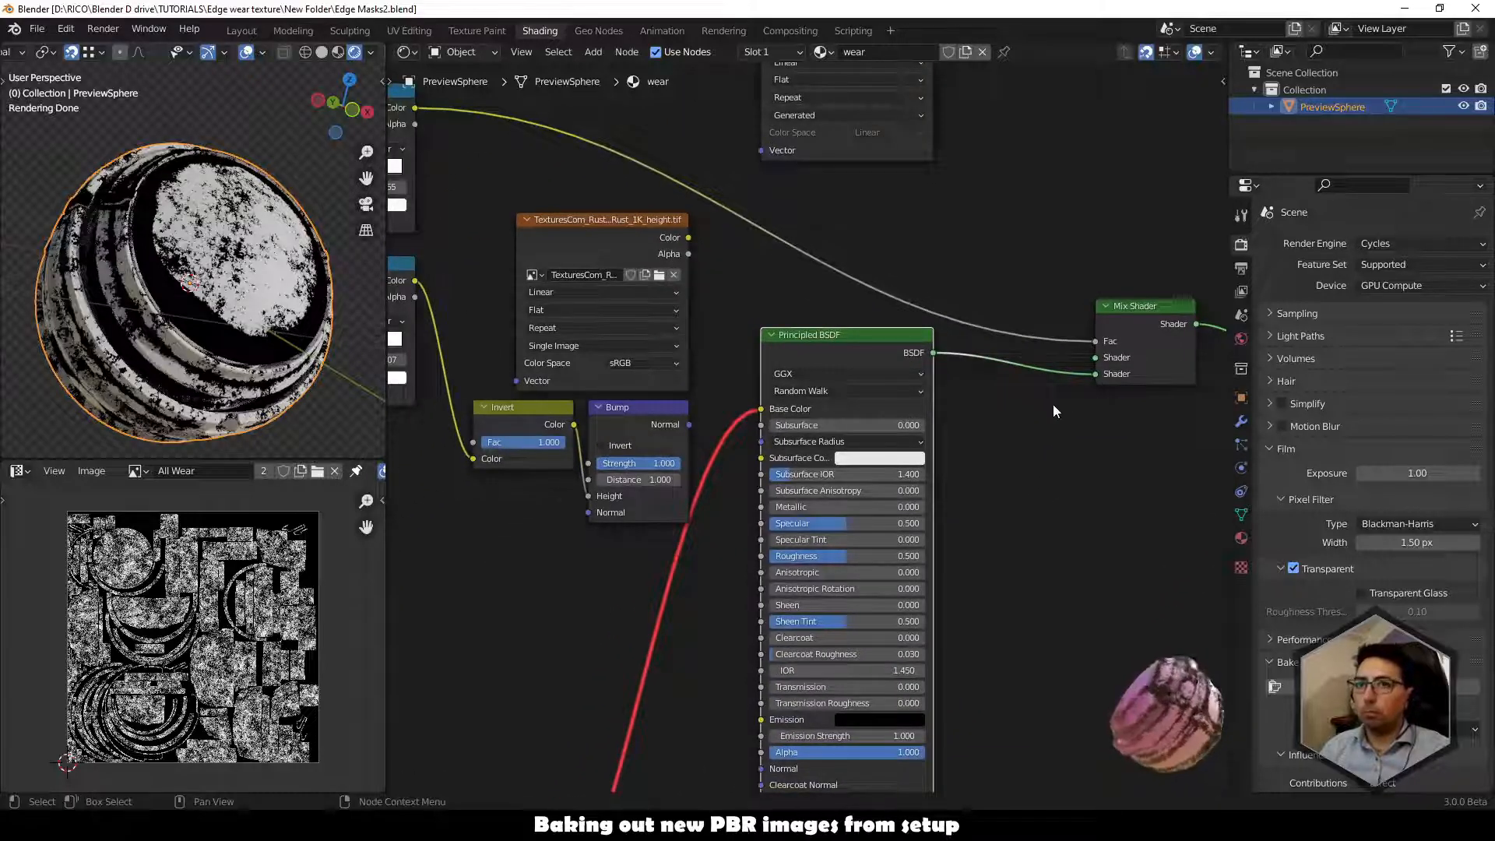
pyautogui.moveTo(1011, 562); pyautogui.dragTo(1045, 398, button='middle')
pyautogui.scroll(-3, 1045, 397)
pyautogui.moveTo(612, 716); pyautogui.dragTo(705, 661)
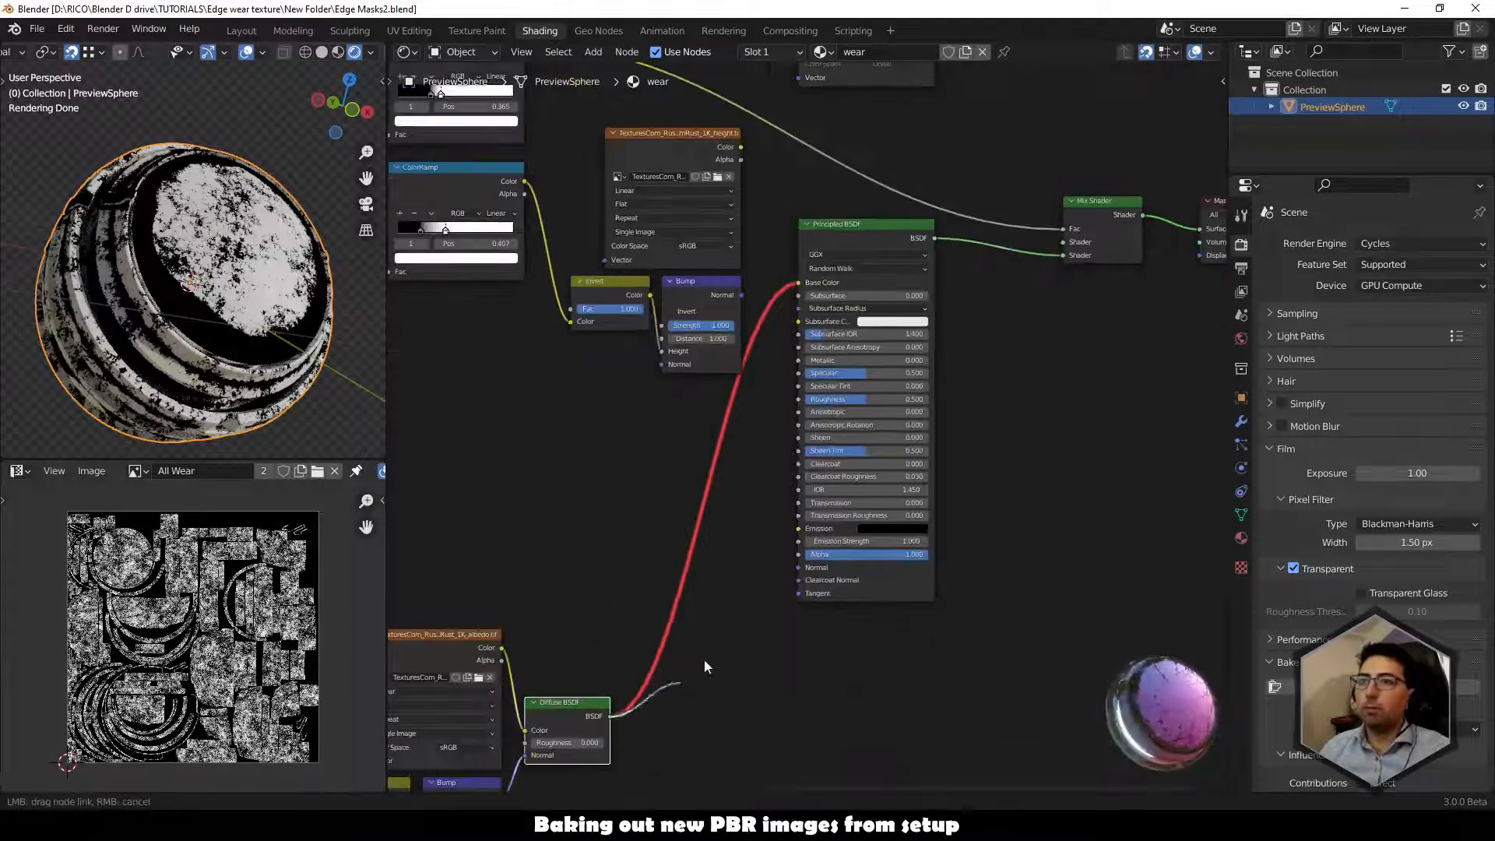
pyautogui.moveTo(1002, 334); pyautogui.dragTo(1063, 254)
# Connect the height texture's Color to the Principled BSDF's Base Color and the adjacent Bump's Normal to its Normal input.
pyautogui.moveTo(1016, 335); pyautogui.dragTo(1036, 595, button='middle')
pyautogui.moveTo(758, 407); pyautogui.dragTo(785, 487)
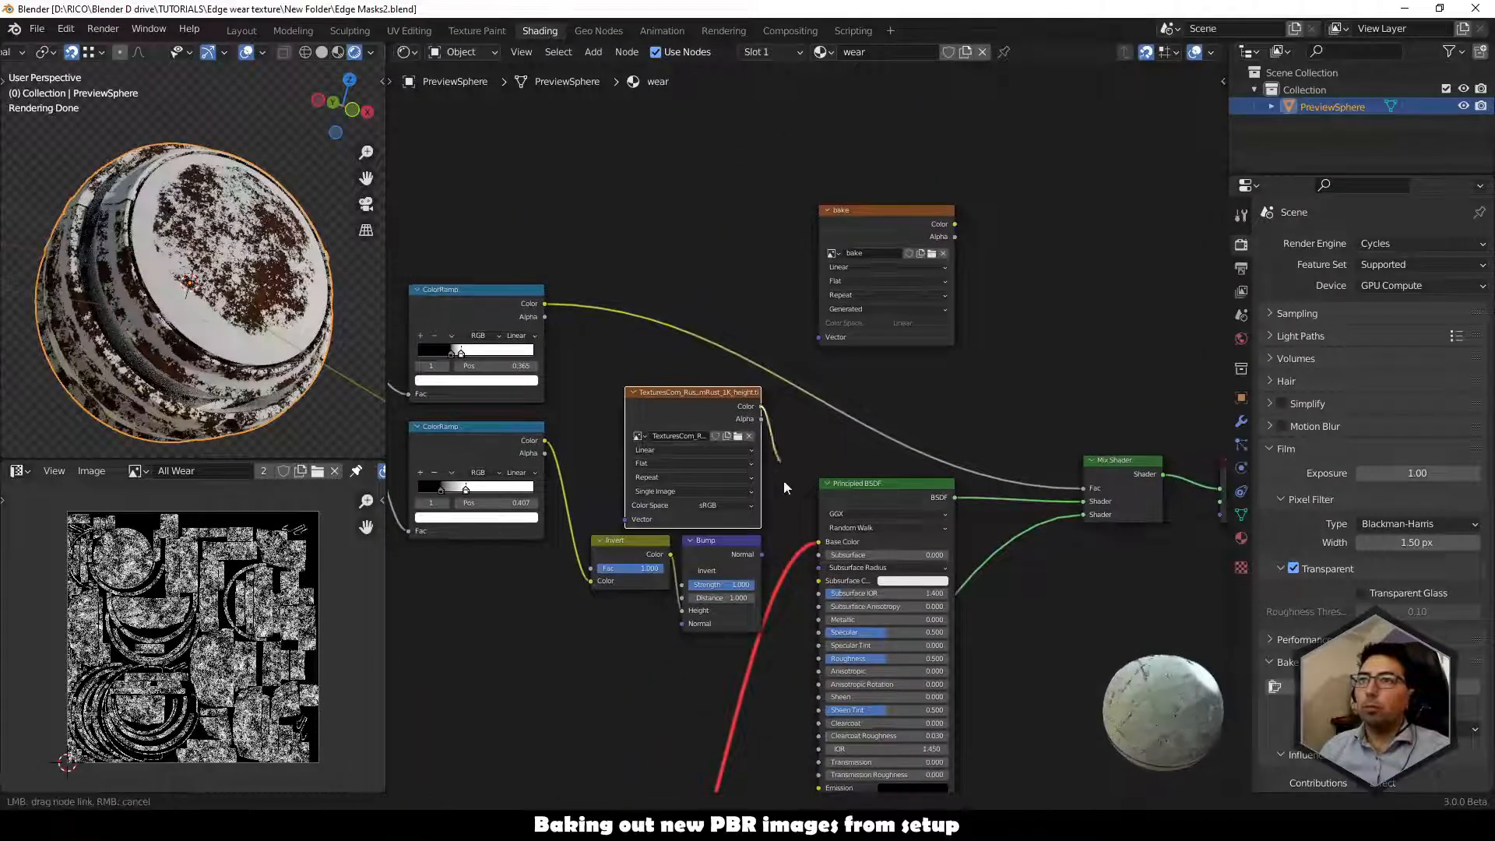
pyautogui.moveTo(814, 541); pyautogui.dragTo(816, 542)
pyautogui.moveTo(776, 582); pyautogui.dragTo(754, 417, button='middle')
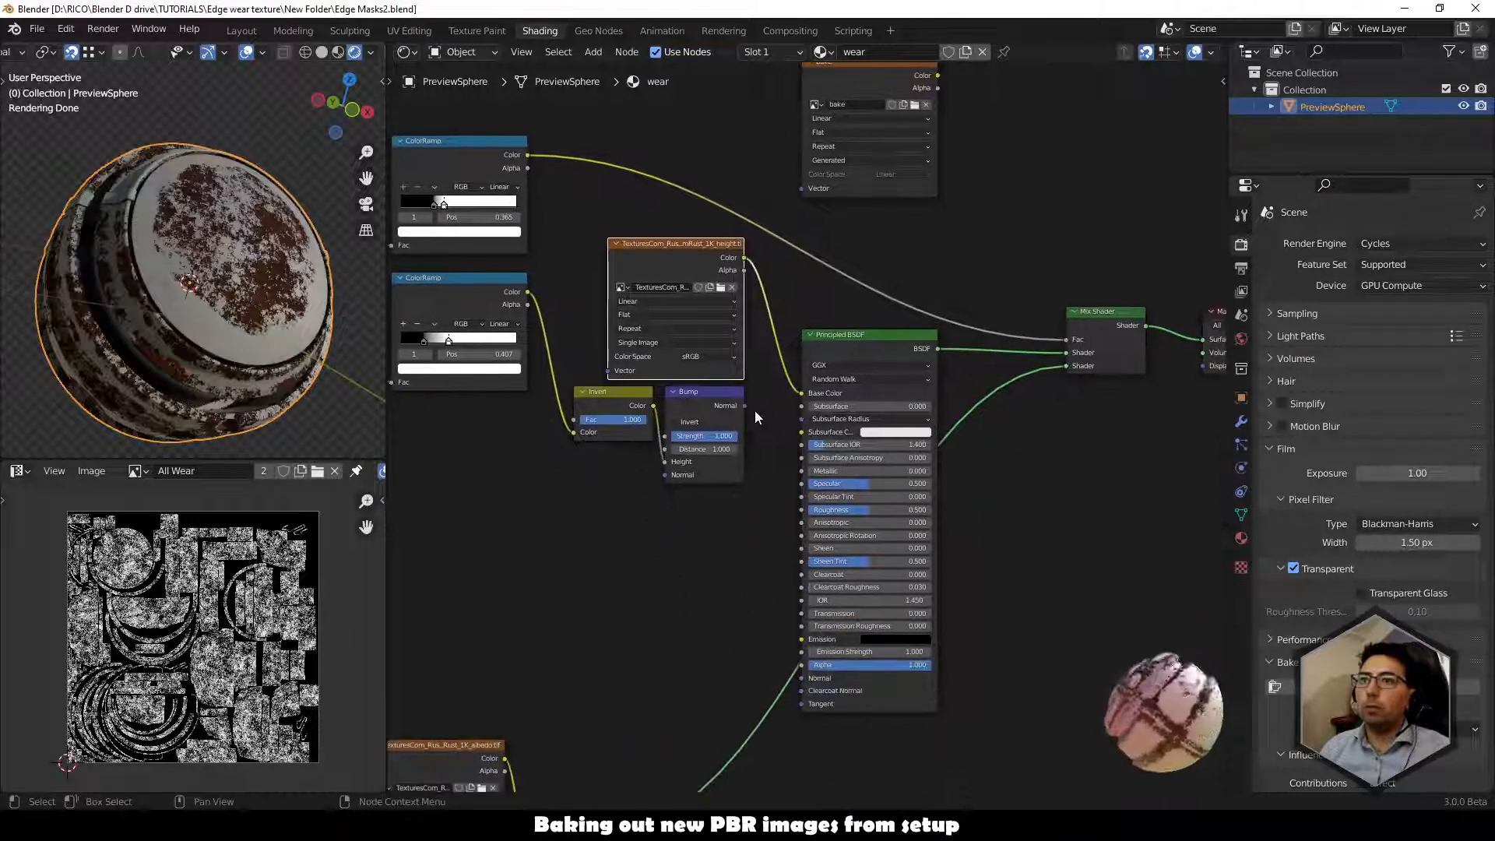
pyautogui.moveTo(745, 406); pyautogui.dragTo(801, 677)
# Set the Principled BSDF's Metallic to 0.643, Specular to 0.197 and Roughness to 0.135.
pyautogui.scroll(3, 778, 590)
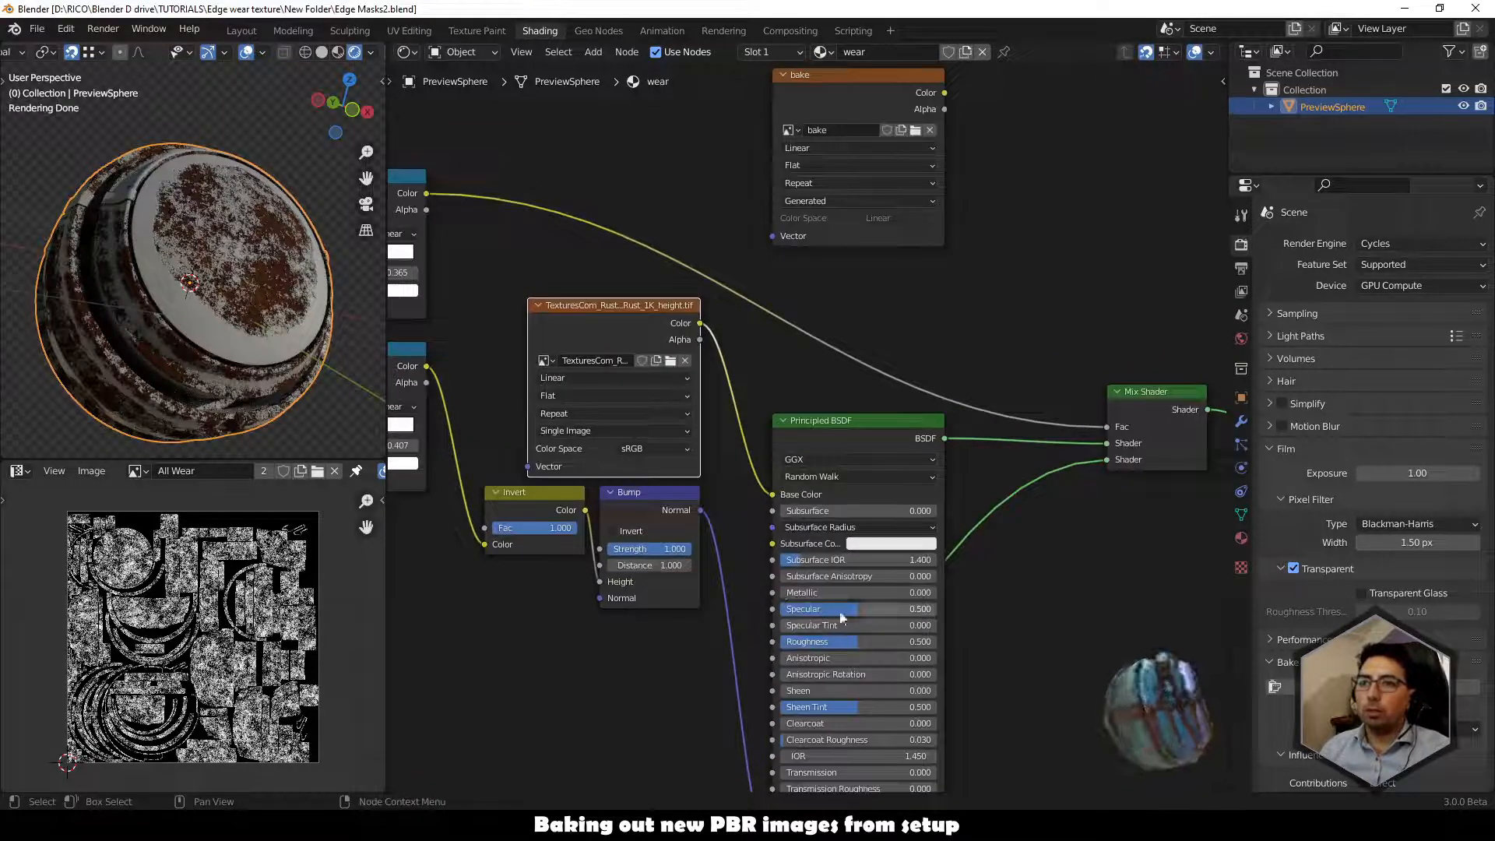
pyautogui.moveTo(790, 596); pyautogui.dragTo(883, 598)
pyautogui.moveTo(276, 341); pyautogui.dragTo(269, 336, button='middle')
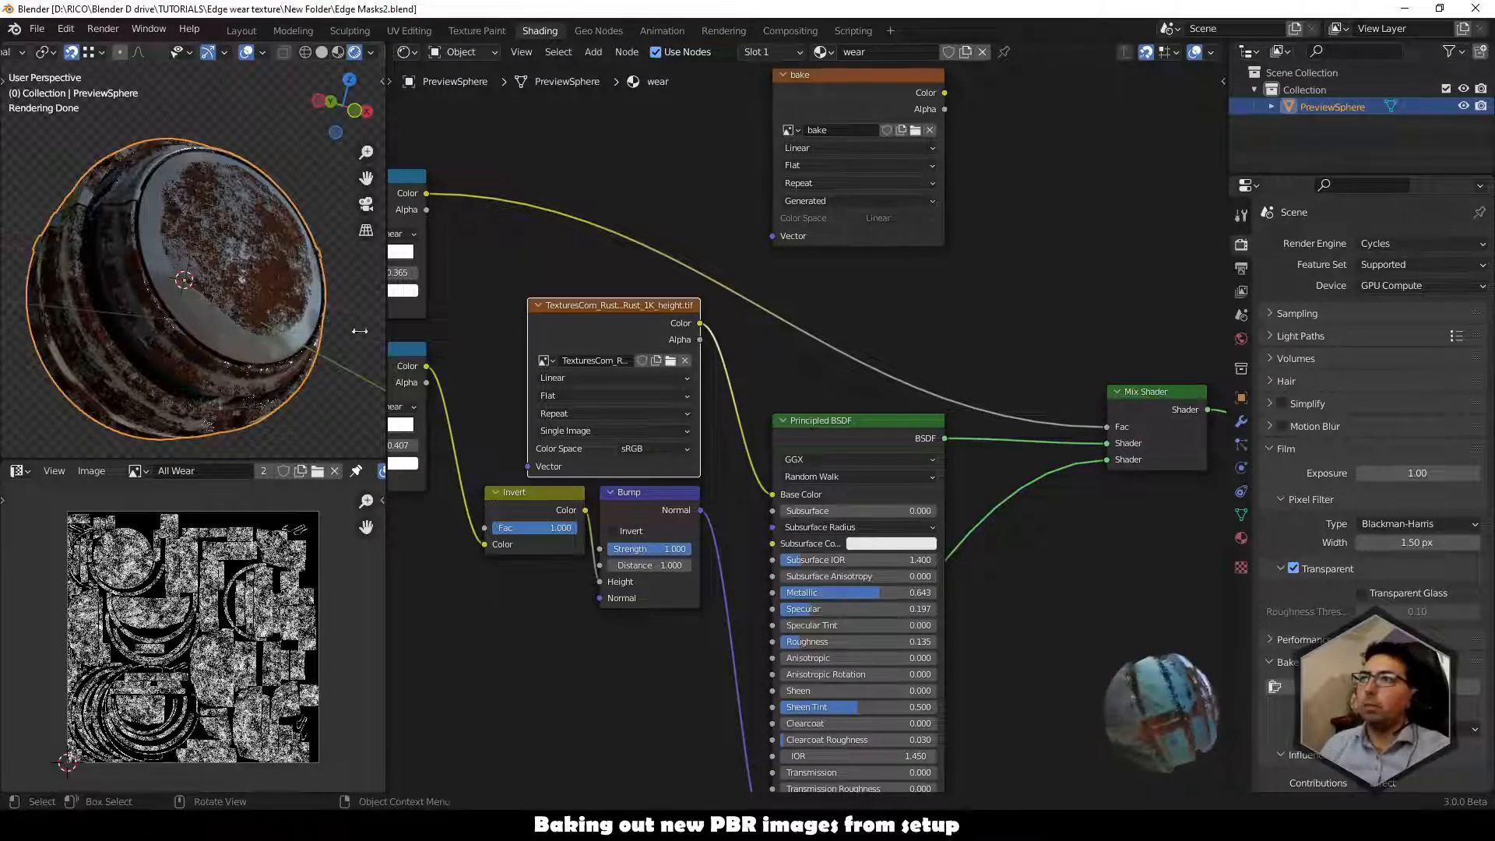
# Delete the Principled BSDF between the height texture and the Mix Shader.
pyautogui.scroll(-2, 647, 637)
pyautogui.moveTo(945, 655); pyautogui.dragTo(948, 410, button='middle')
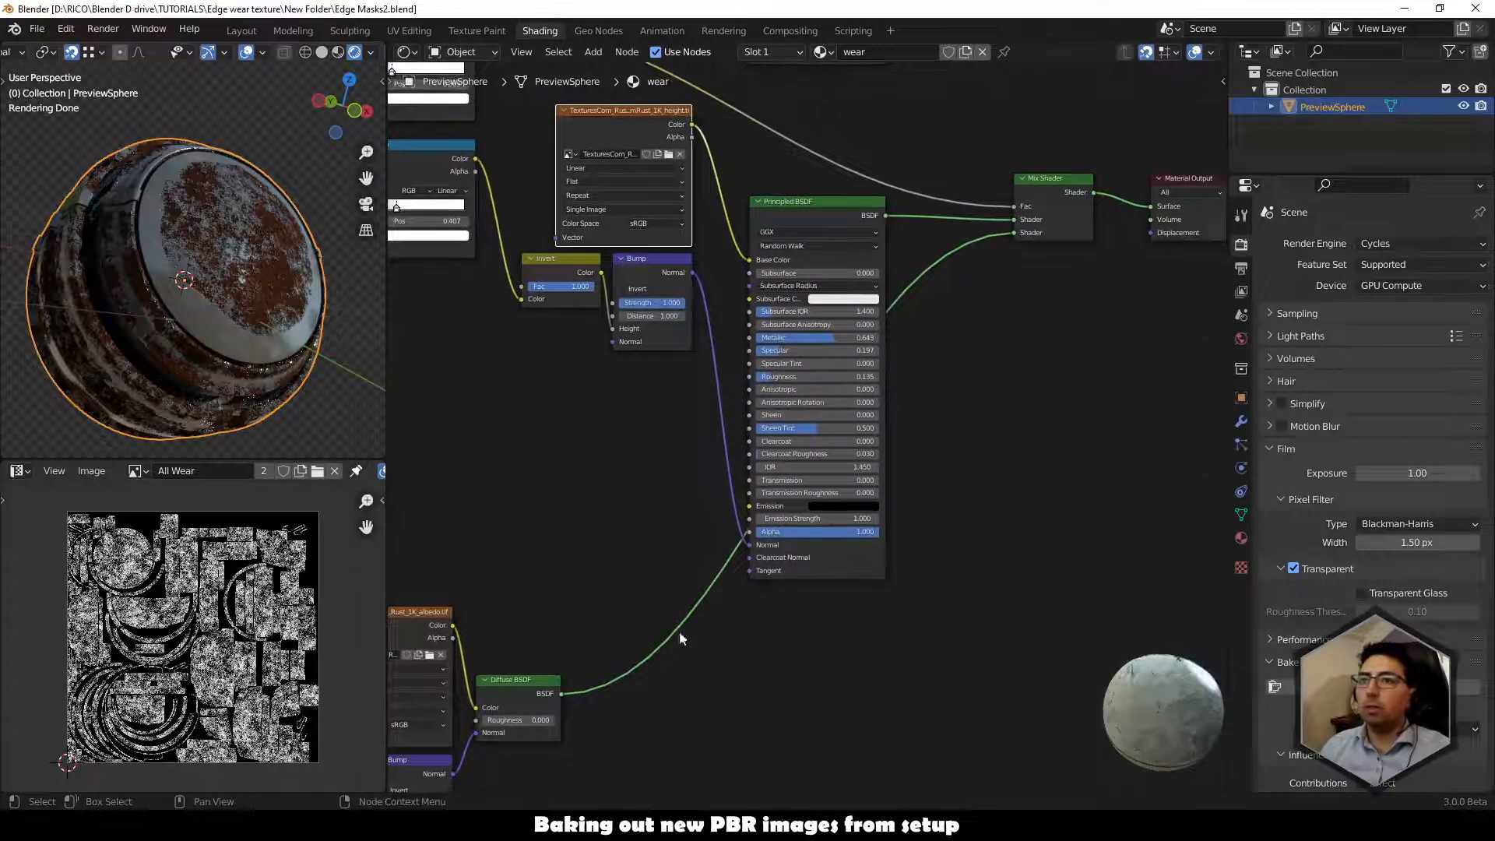
pyautogui.click(788, 204)
pyautogui.press('x')
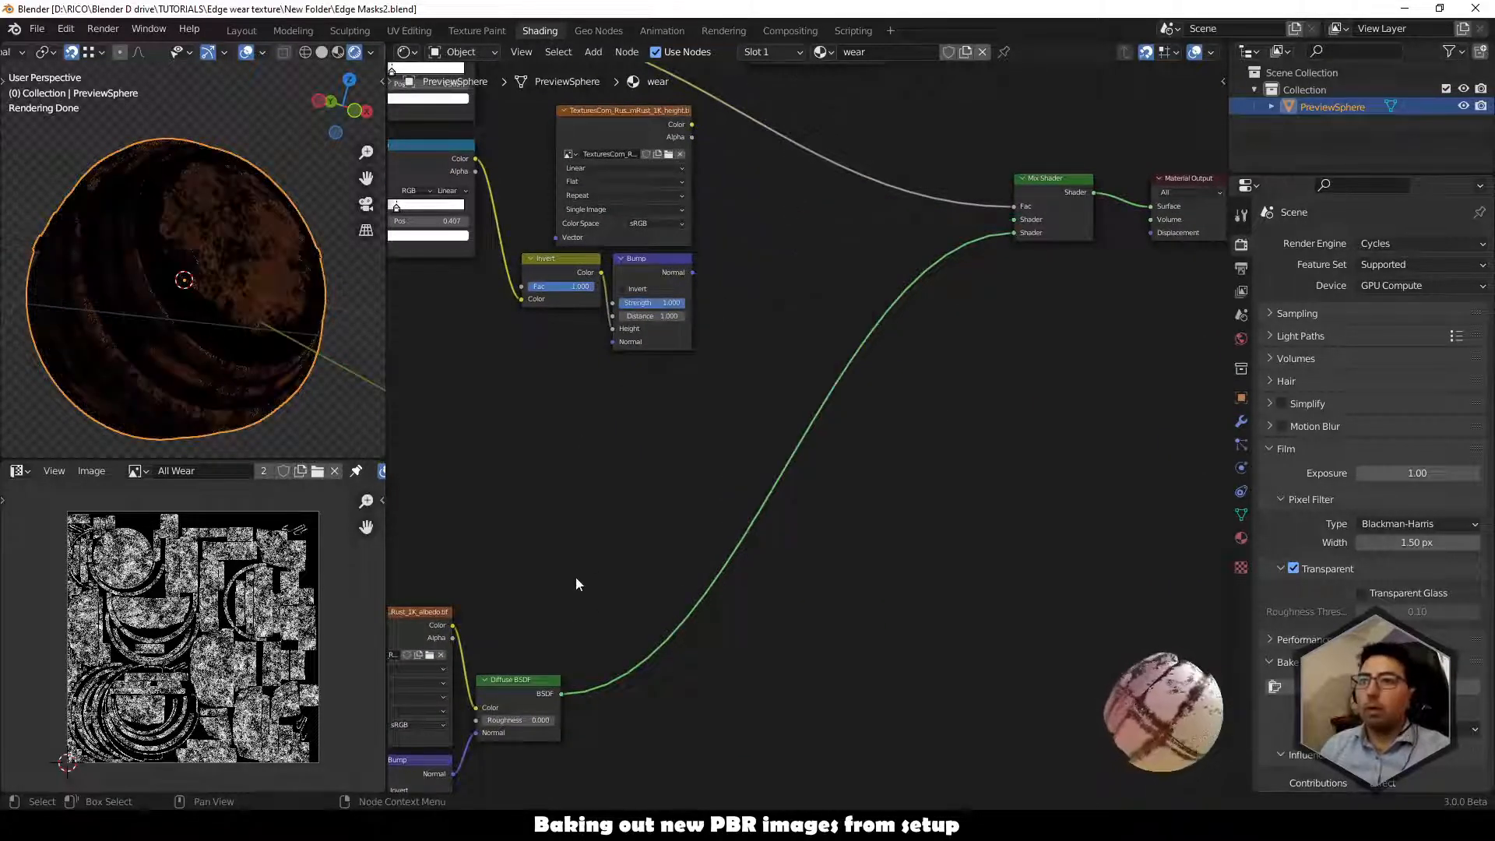
# Duplicate the albedo branch's Diffuse BSDF into the height branch, wiring in the height Color and Bump Normal and linking it to the Mix Shader's first Shader input.
pyautogui.click(548, 682)
pyautogui.hotkey('shift', 'd')
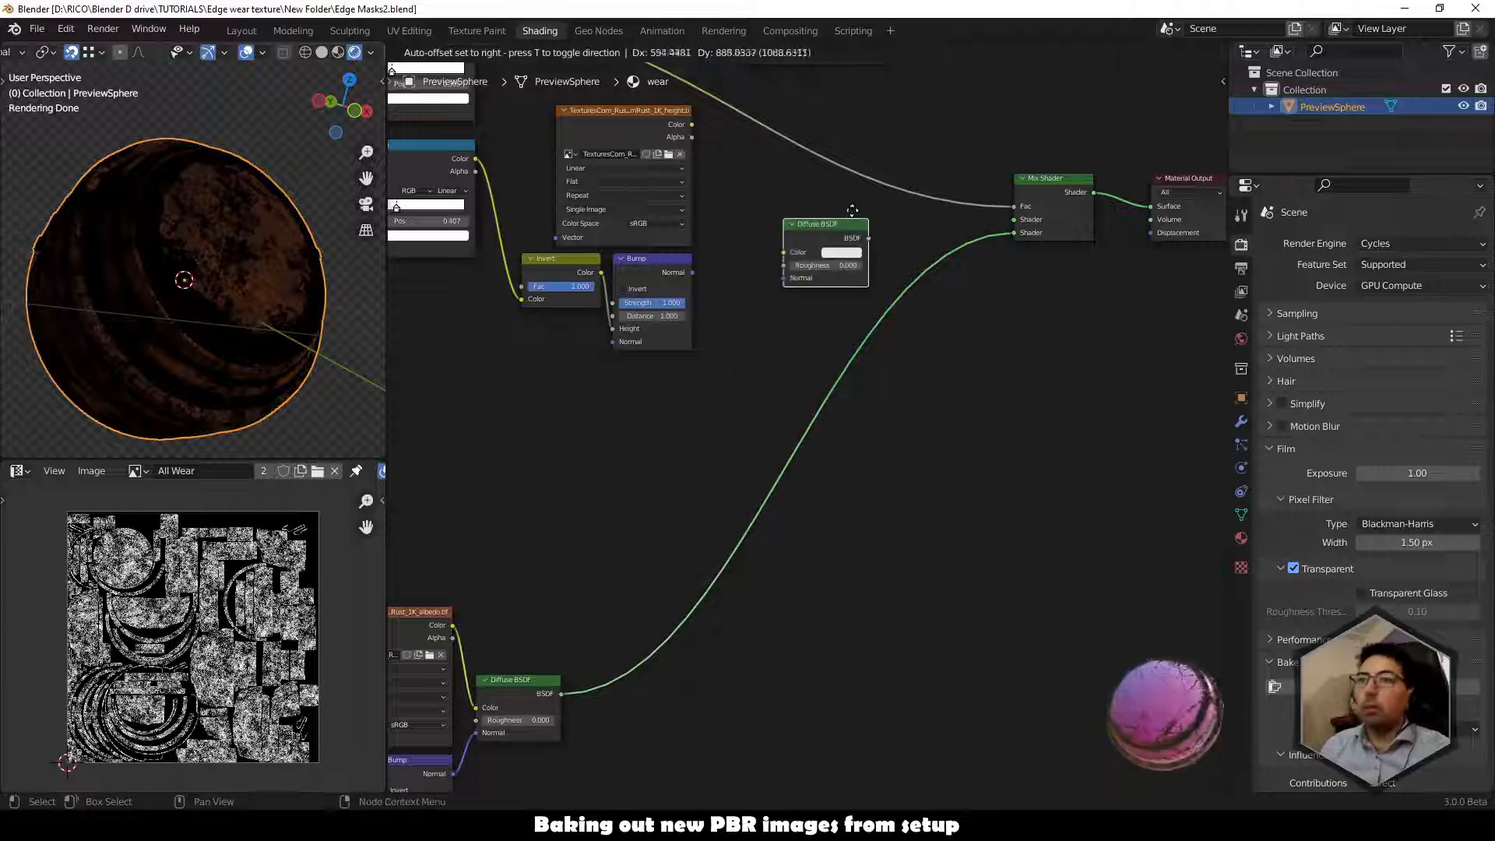
pyautogui.click(812, 221)
pyautogui.moveTo(690, 272); pyautogui.dragTo(739, 282)
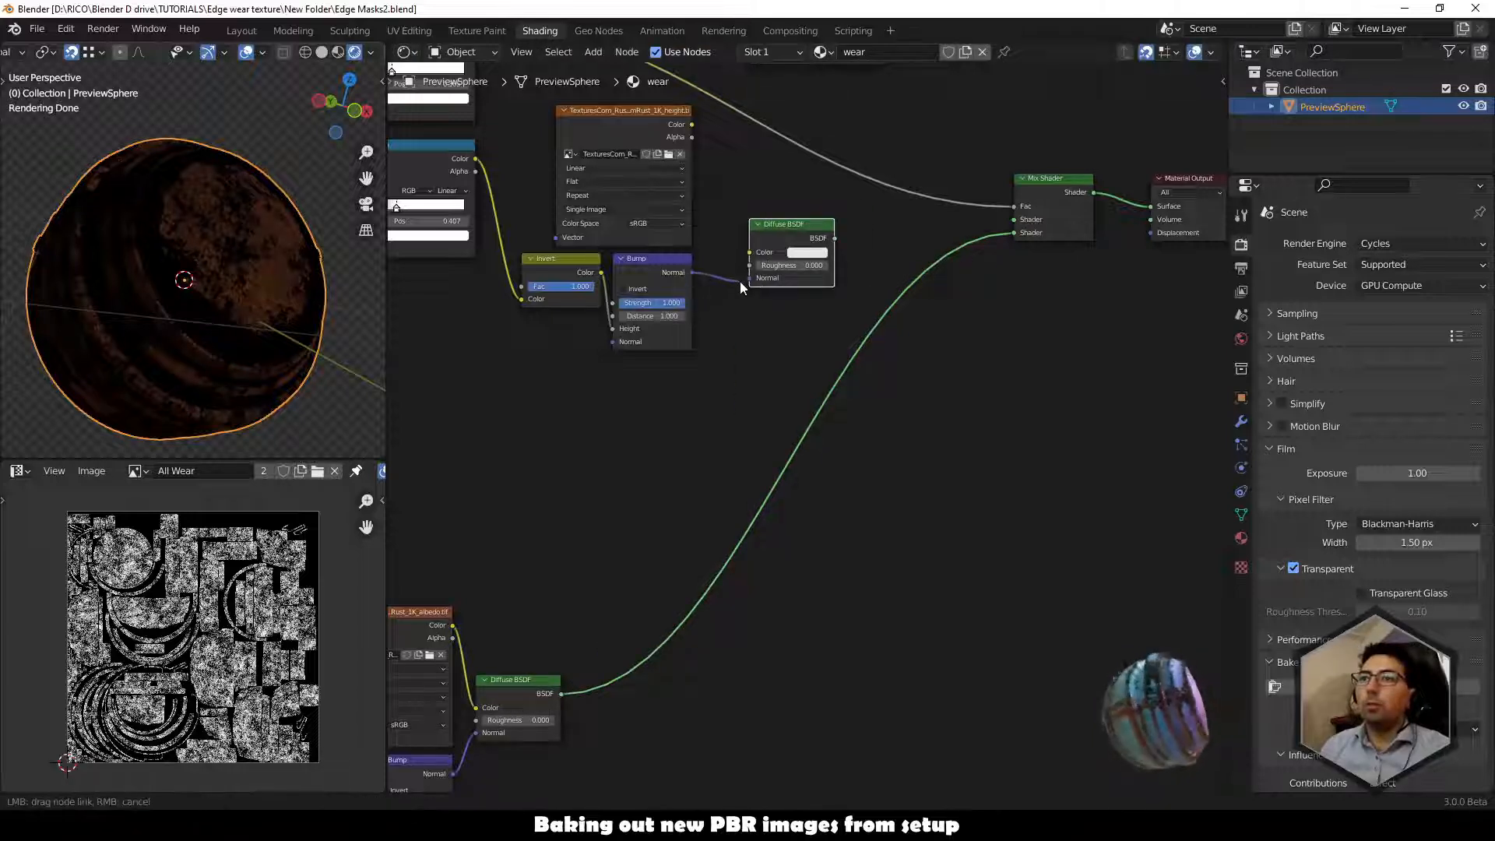
pyautogui.moveTo(692, 125); pyautogui.dragTo(1015, 219)
# Move the albedo branch's texture, Invert, Bump and Diffuse BSDF nodes up beneath the height branch.
pyautogui.moveTo(611, 545); pyautogui.dragTo(873, 403, button='middle')
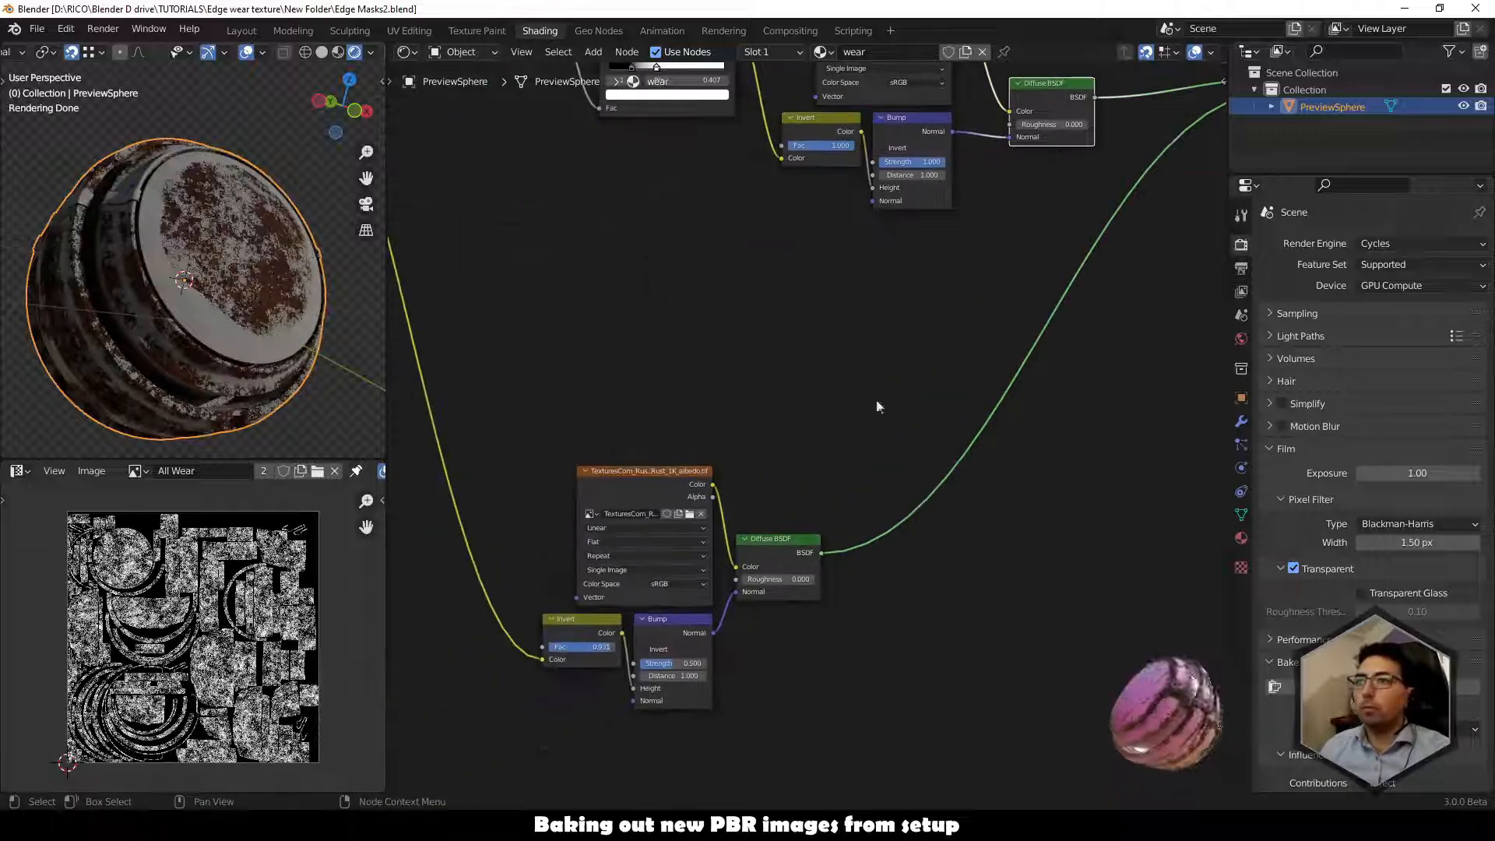
pyautogui.moveTo(498, 429); pyautogui.dragTo(847, 716)
pyautogui.moveTo(789, 534); pyautogui.dragTo(1082, 274)
pyautogui.scroll(-1, 923, 673)
pyautogui.scroll(-2, 922, 669)
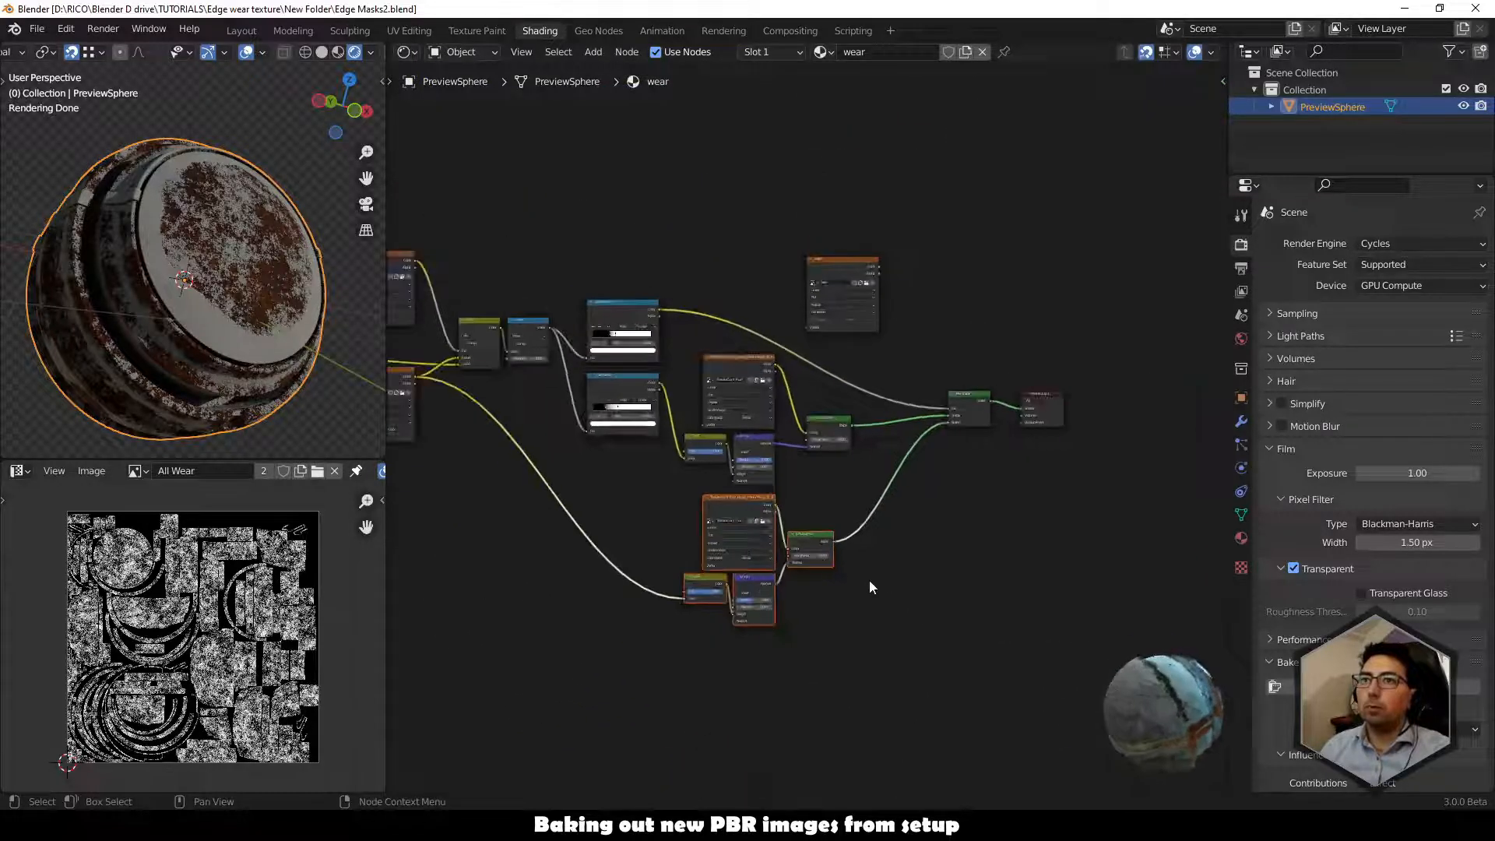
pyautogui.moveTo(580, 611)
pyautogui.mouseDown(button='middle')
pyautogui.moveTo(644, 571)
pyautogui.moveTo(643, 604)
pyautogui.moveTo(573, 605)
pyautogui.mouseUp(button='middle')
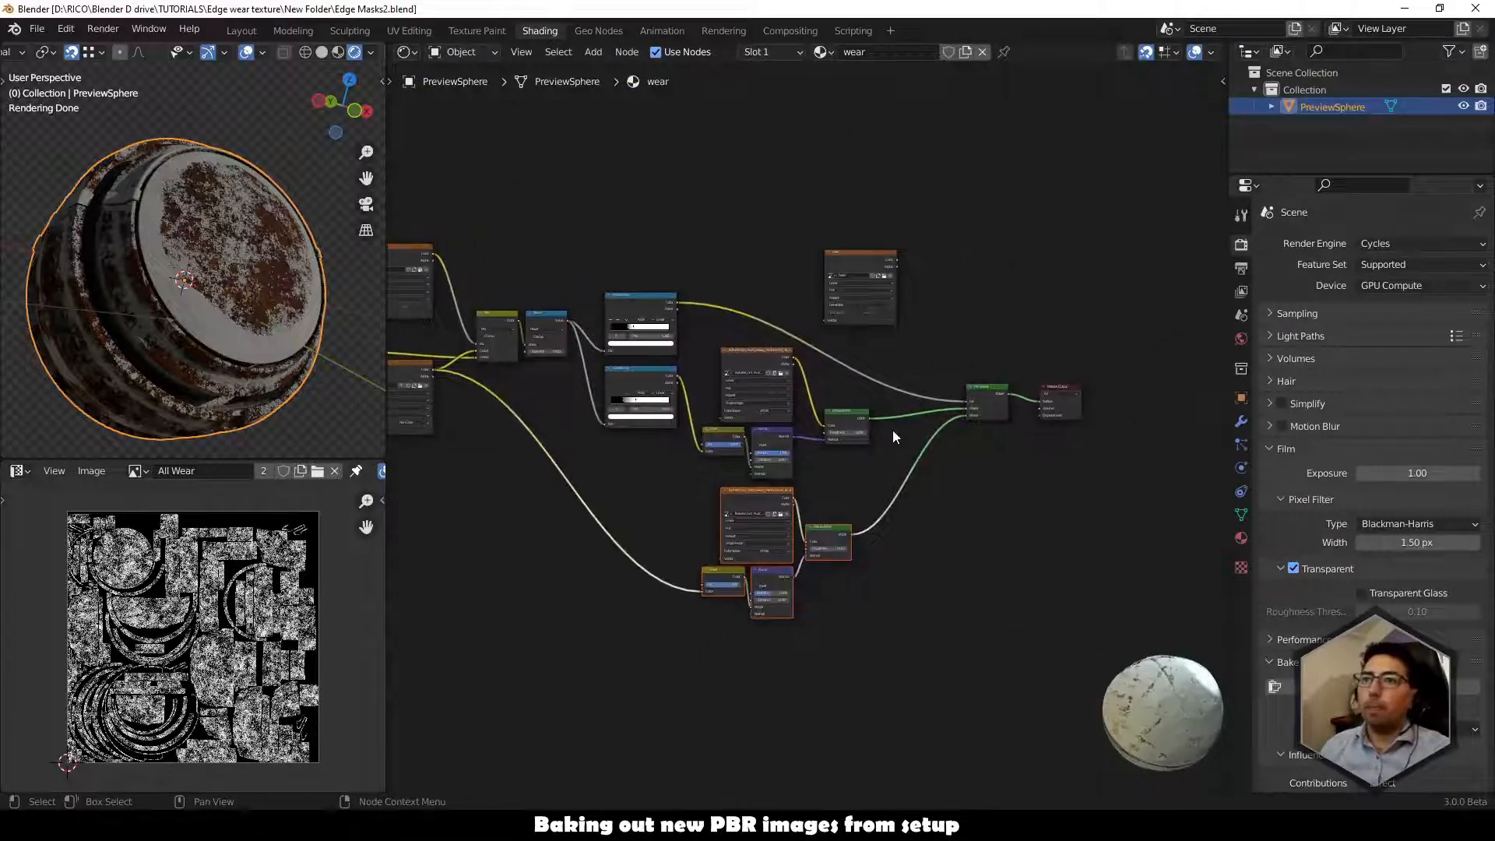
# Create a new grey 32-bit float image named bake02 in the bake texture node.
pyautogui.scroll(-1, 894, 431)
pyautogui.moveTo(894, 432); pyautogui.dragTo(767, 574, button='middle')
pyautogui.scroll(6, 798, 437)
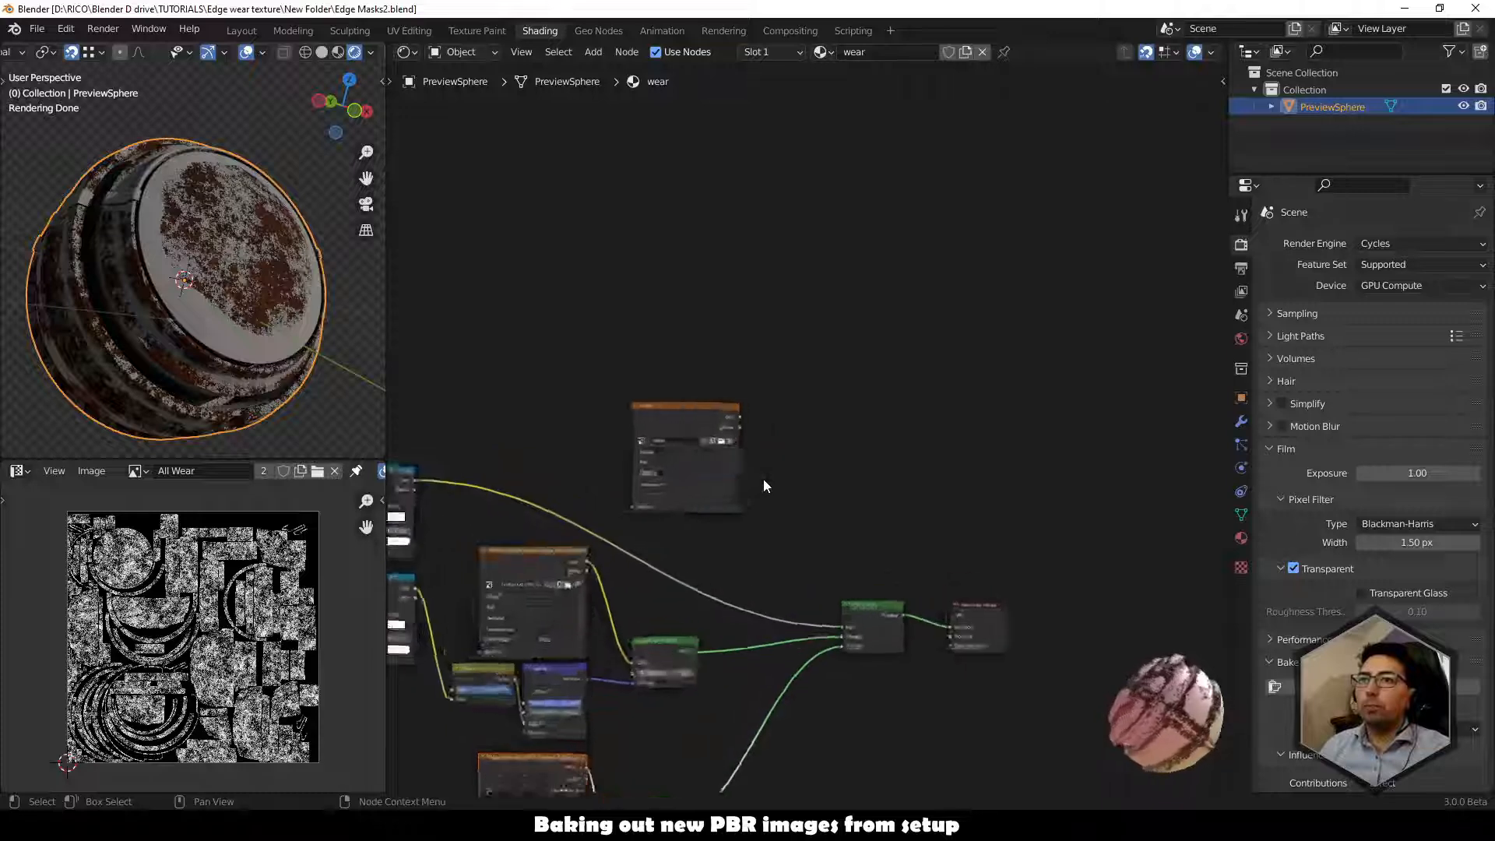
pyautogui.scroll(6, 763, 483)
pyautogui.moveTo(759, 497); pyautogui.dragTo(983, 434, button='middle')
pyautogui.scroll(9, 861, 485)
pyautogui.scroll(-1, 876, 448)
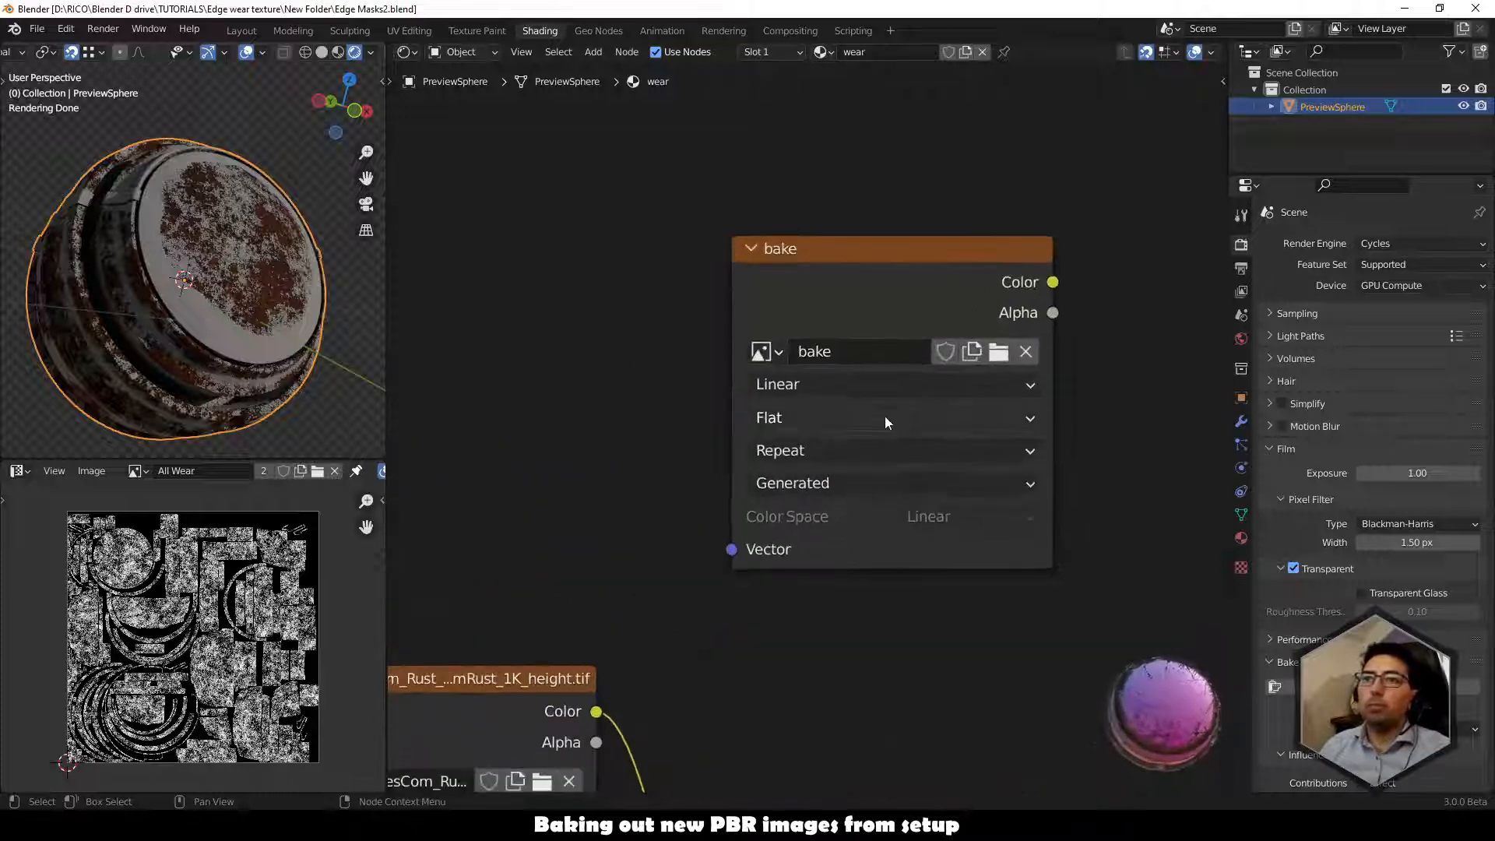
pyautogui.click(875, 270)
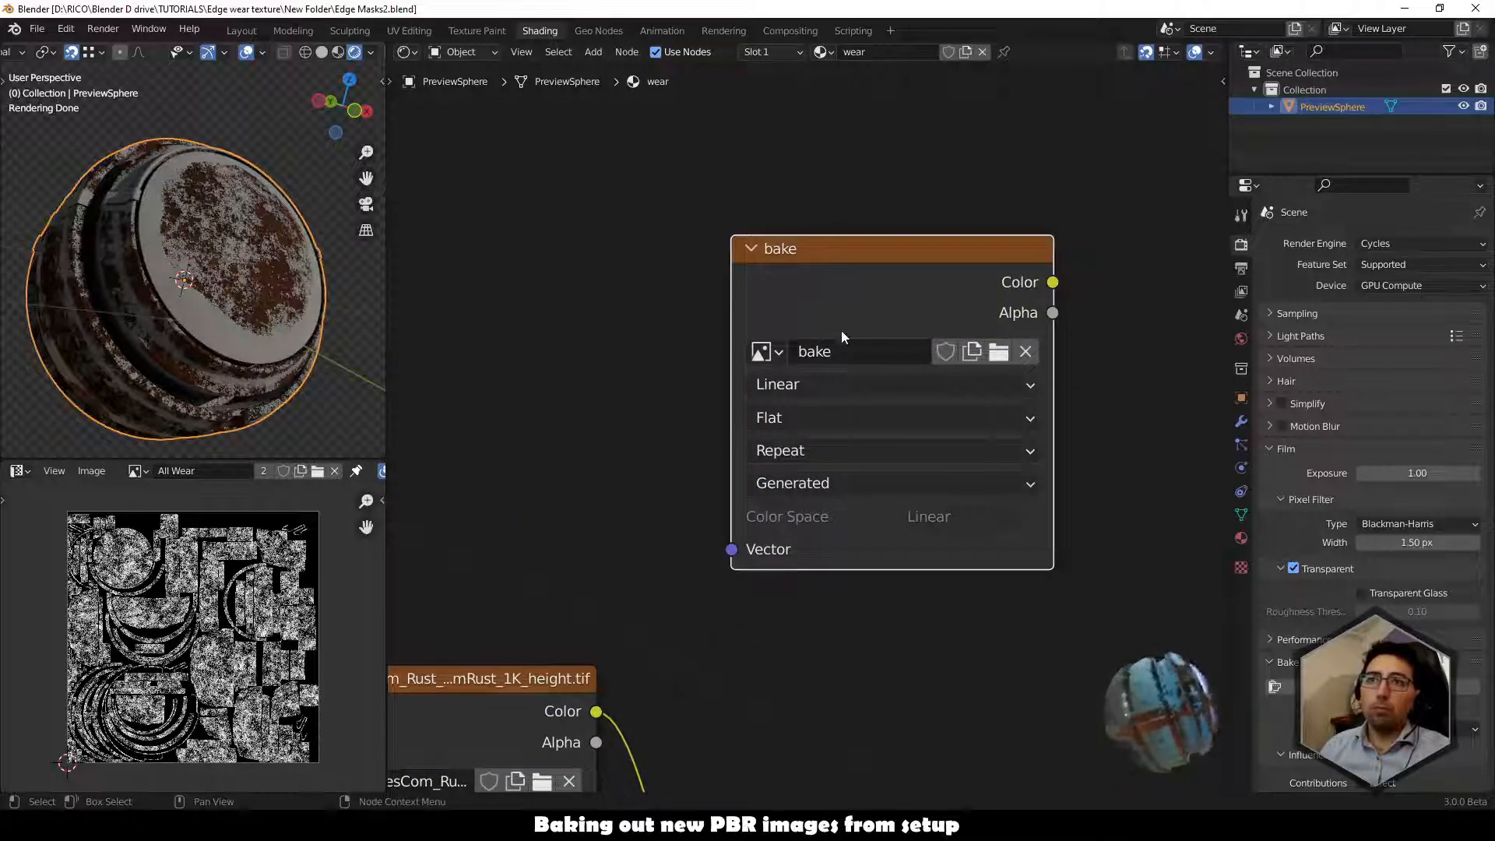
pyautogui.moveTo(908, 296); pyautogui.dragTo(817, 278, button='middle')
pyautogui.click(880, 337)
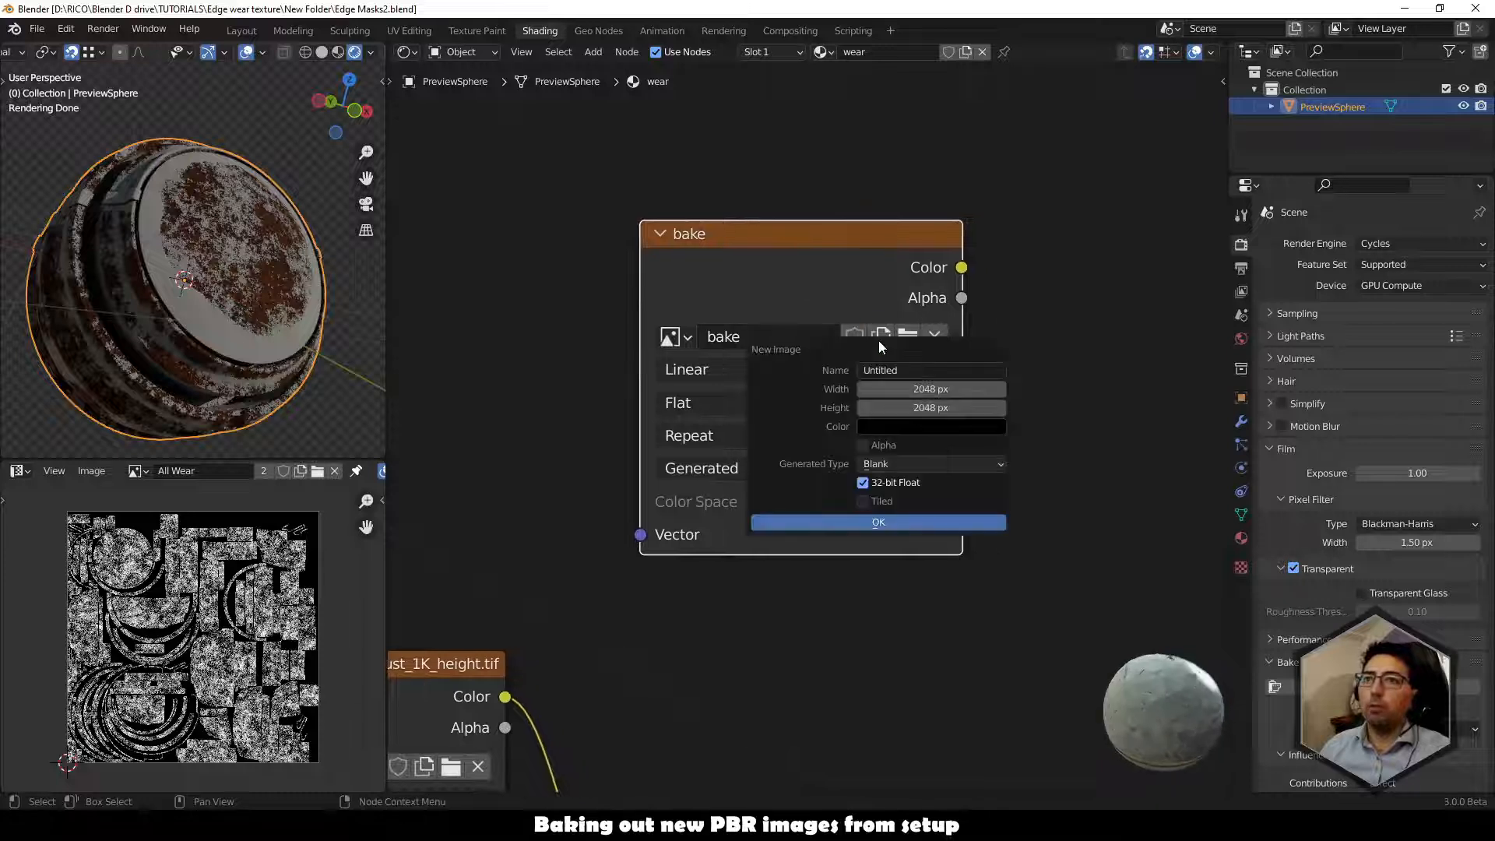
pyautogui.click(904, 373)
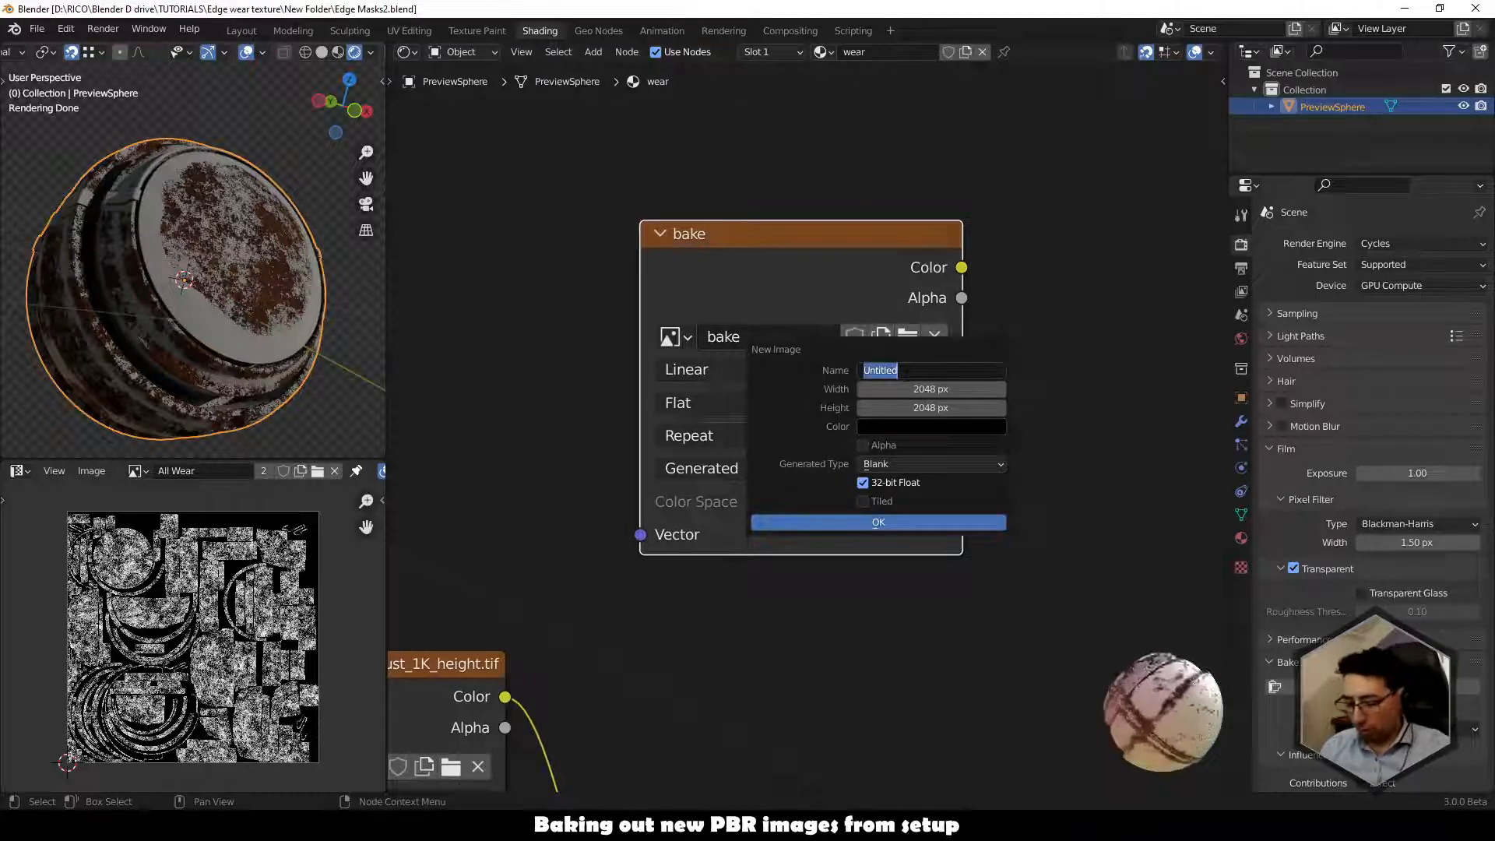
pyautogui.write('bake02')
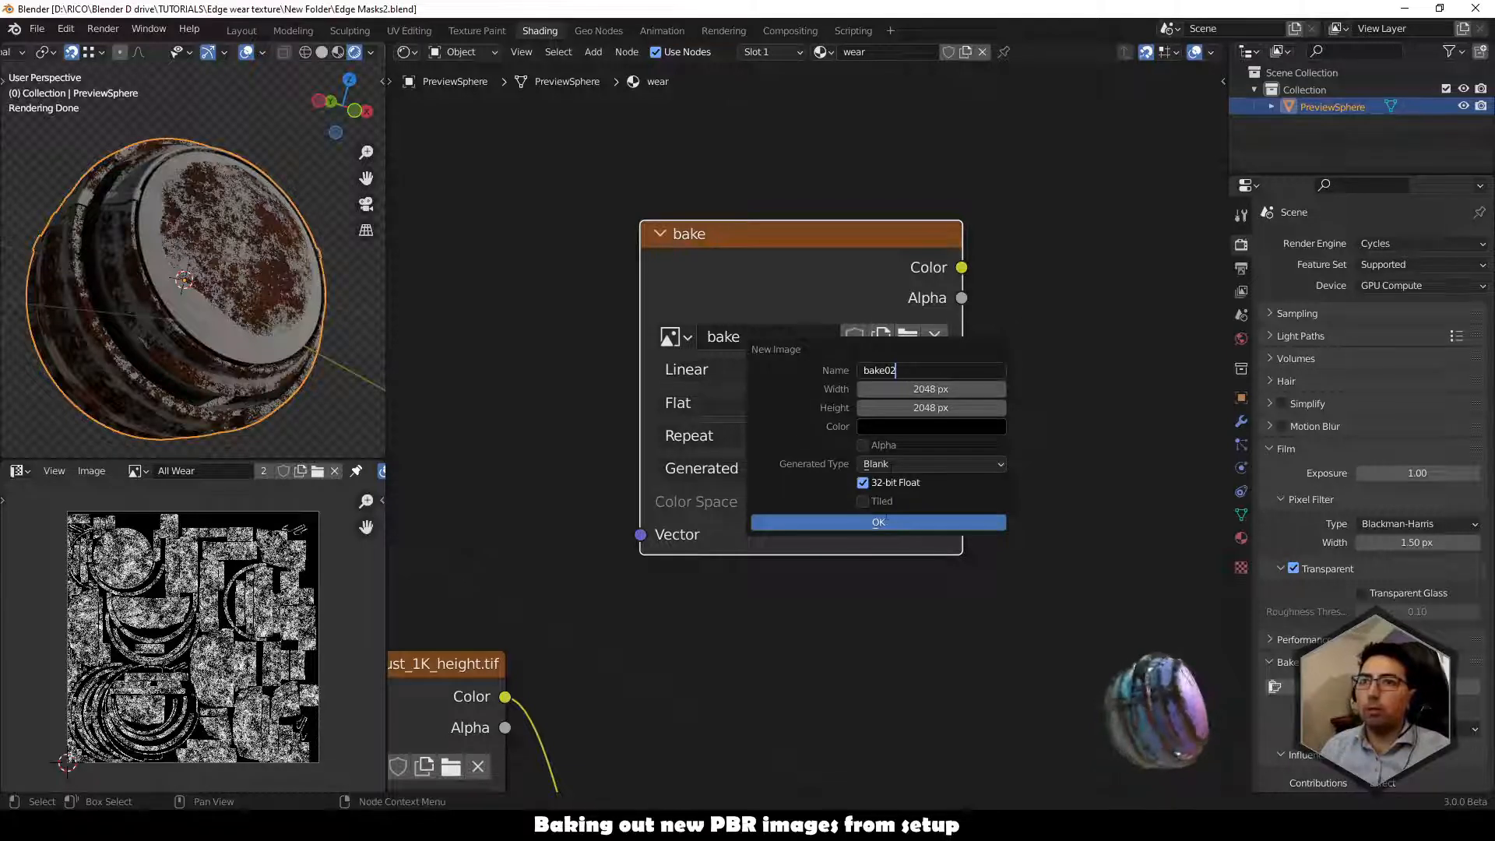
pyautogui.click(946, 426)
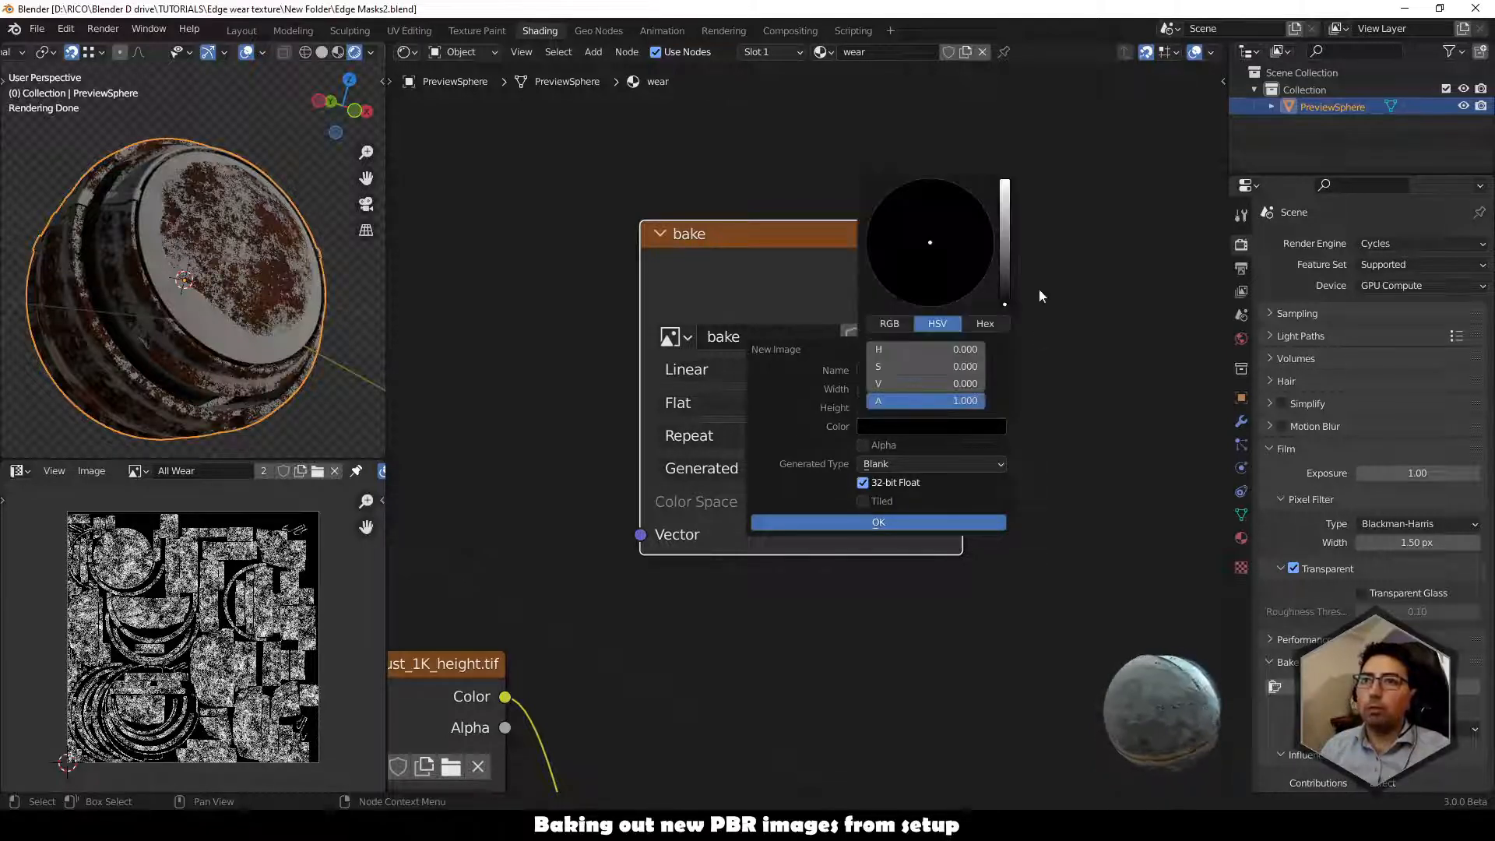
pyautogui.moveTo(1005, 305); pyautogui.dragTo(1005, 268)
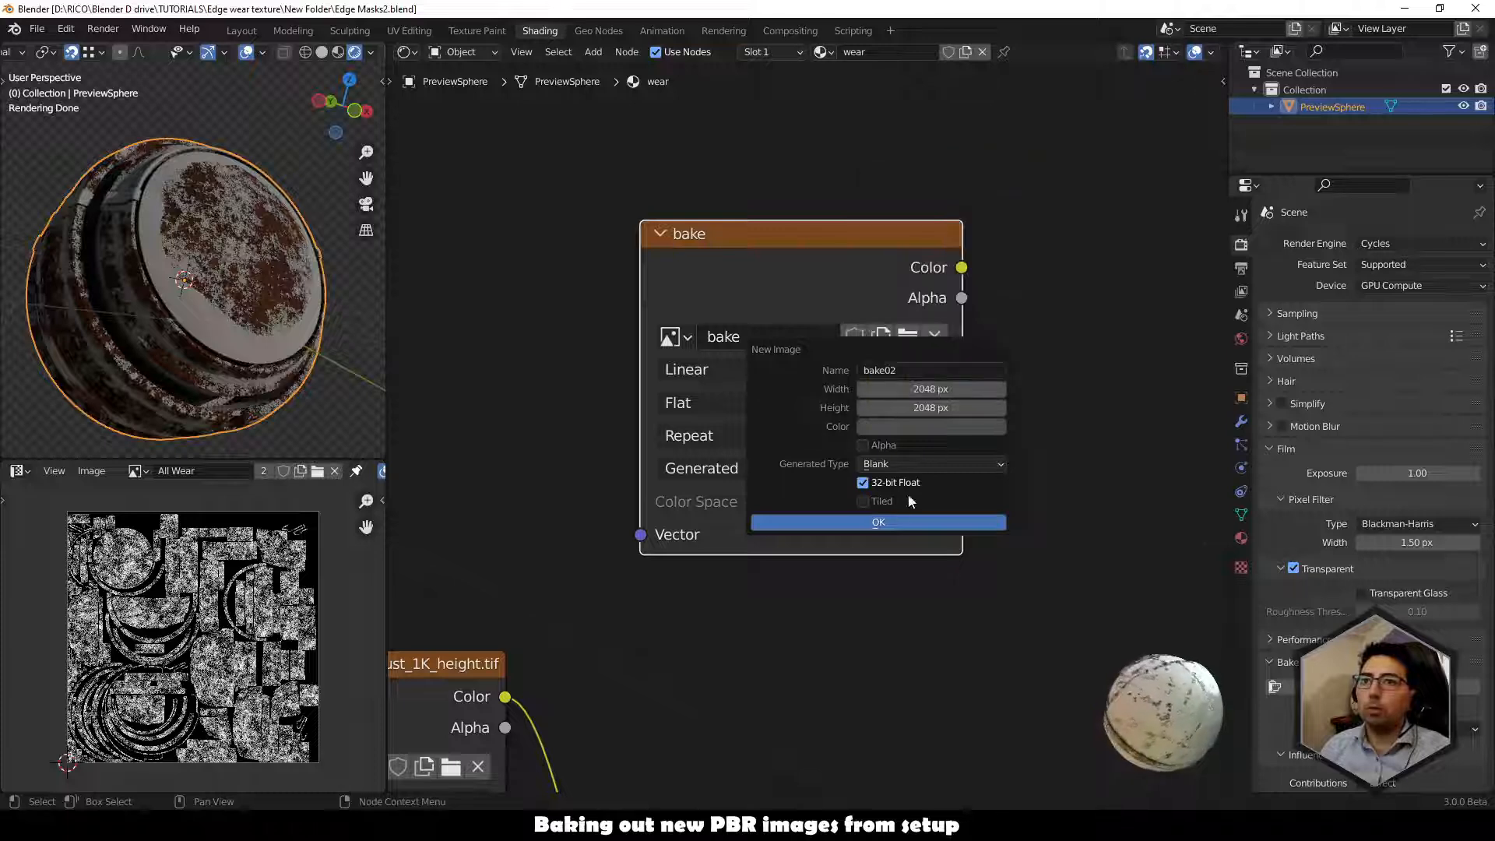
pyautogui.click(892, 520)
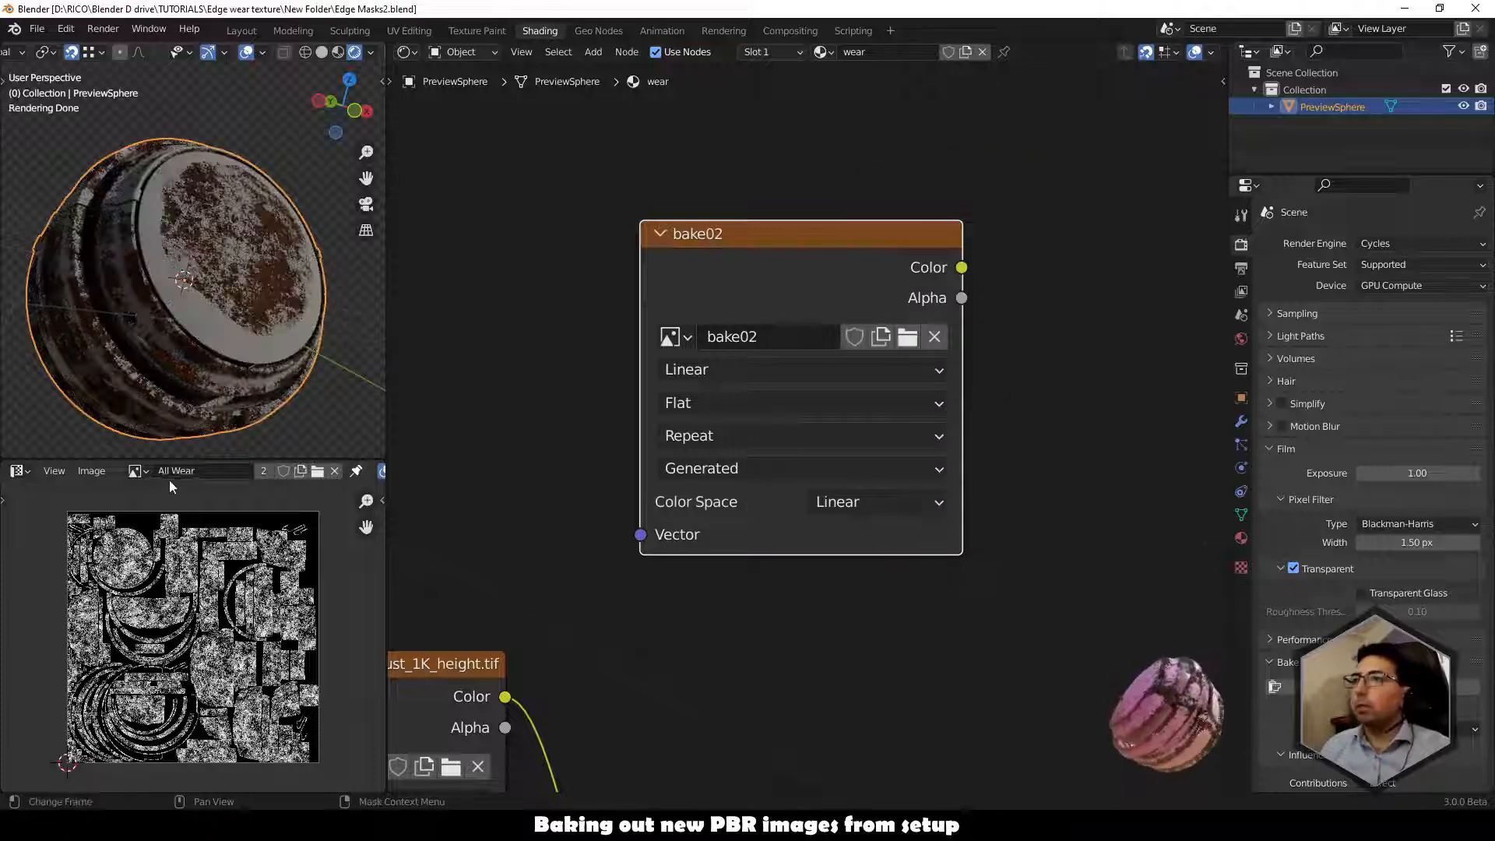
# Show the bake02 image in the Image Editor.
pyautogui.click(138, 471)
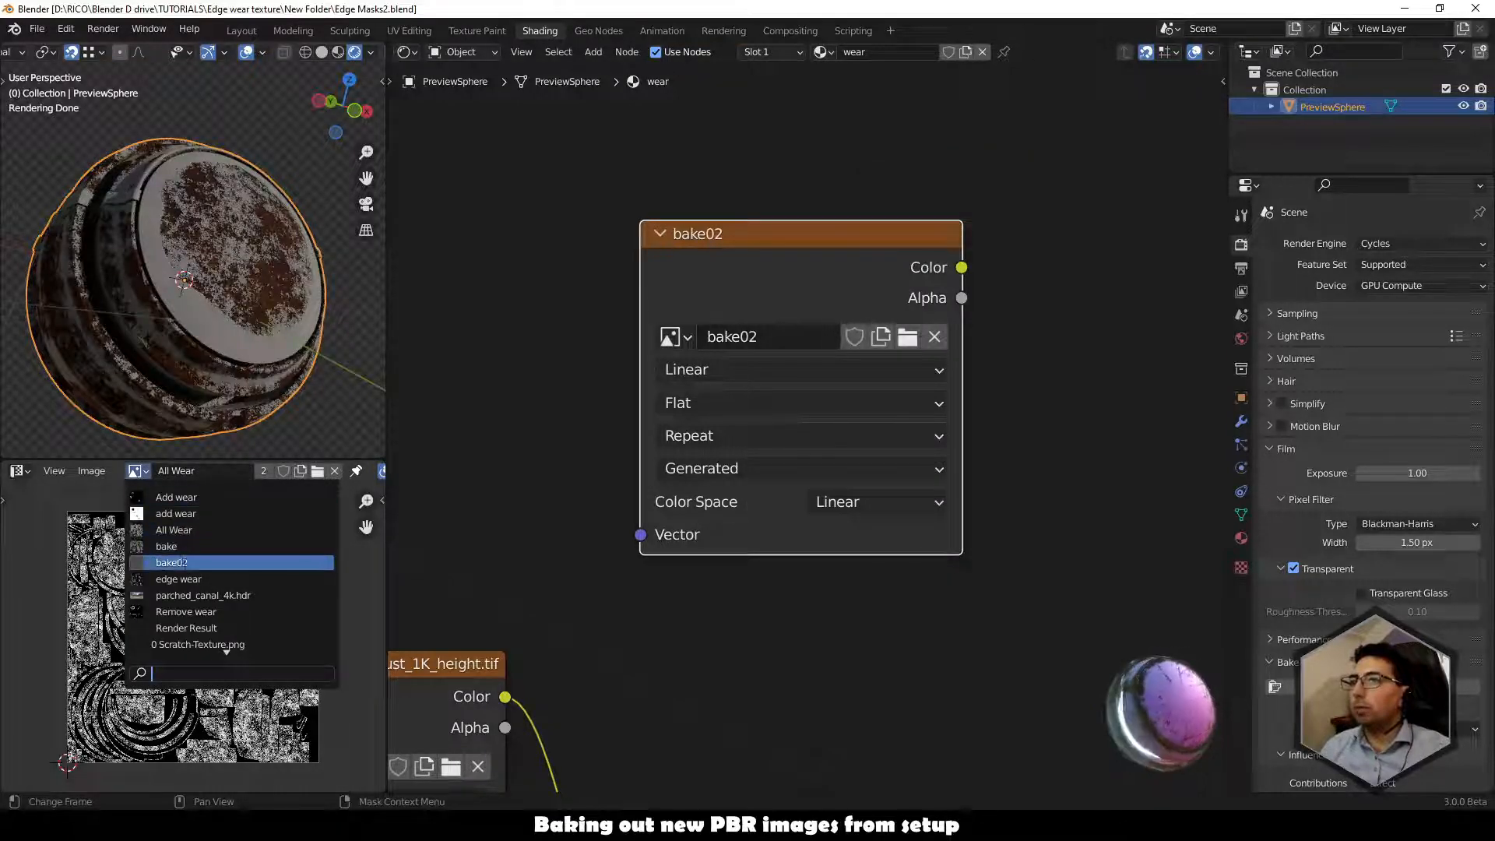
pyautogui.click(178, 562)
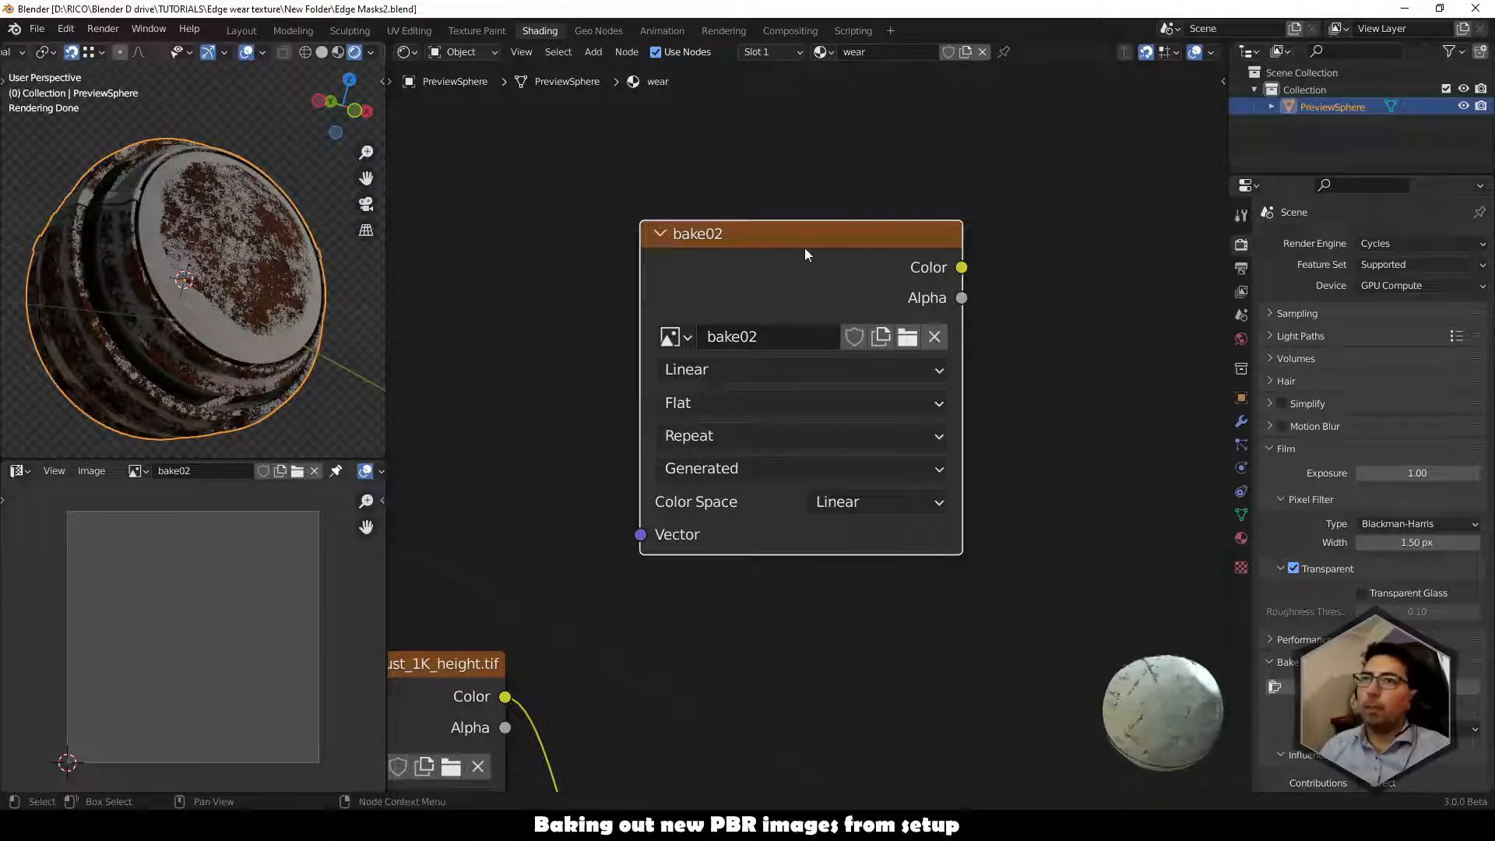
pyautogui.scroll(-3, 857, 277)
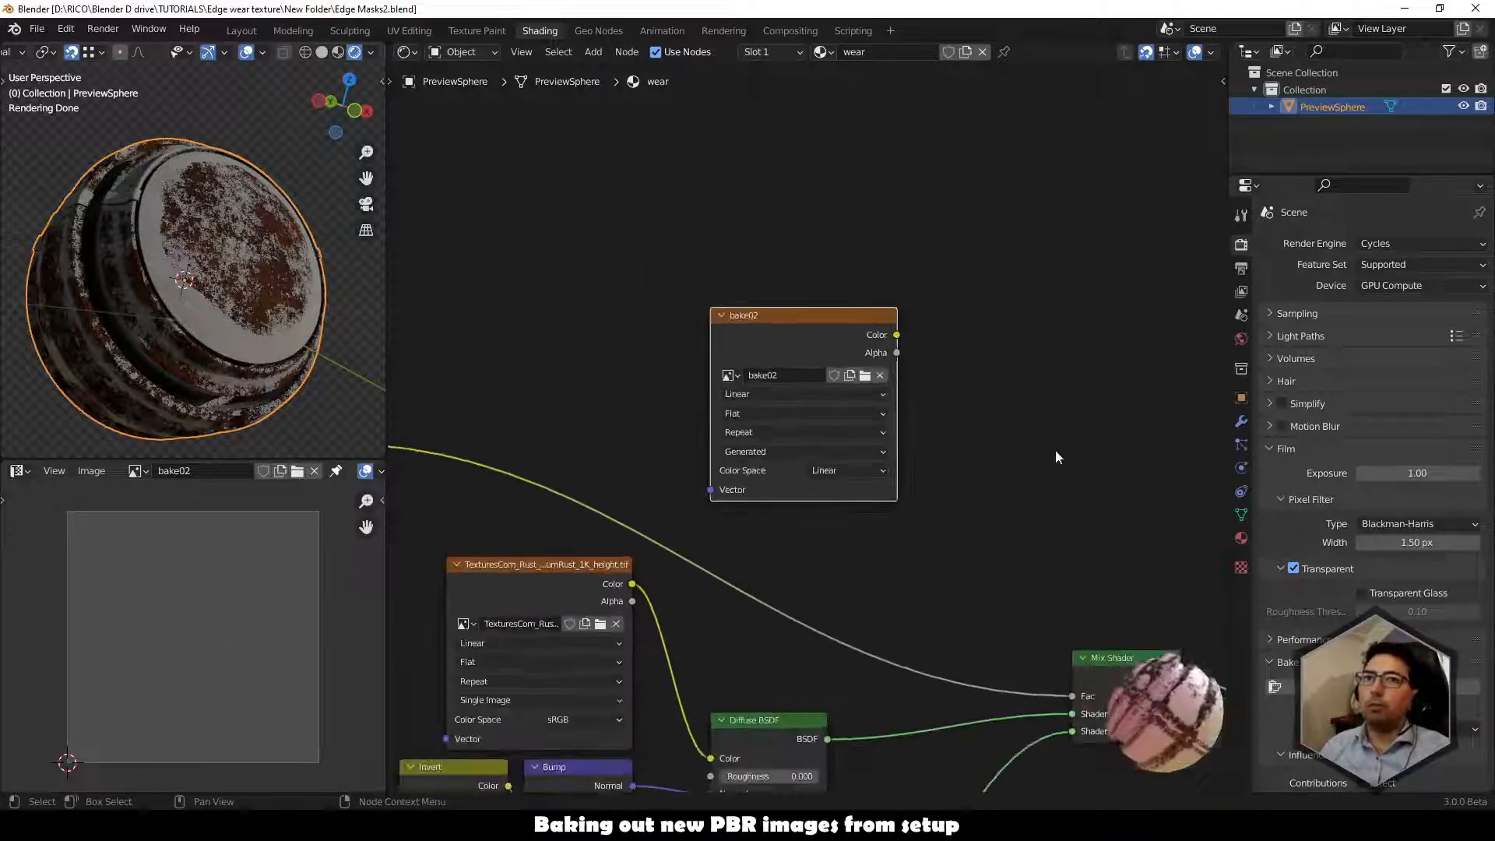
# Bake the Diffuse pass into bake02 with only the Color contribution enabled.
pyautogui.scroll(-2, 1376, 240)
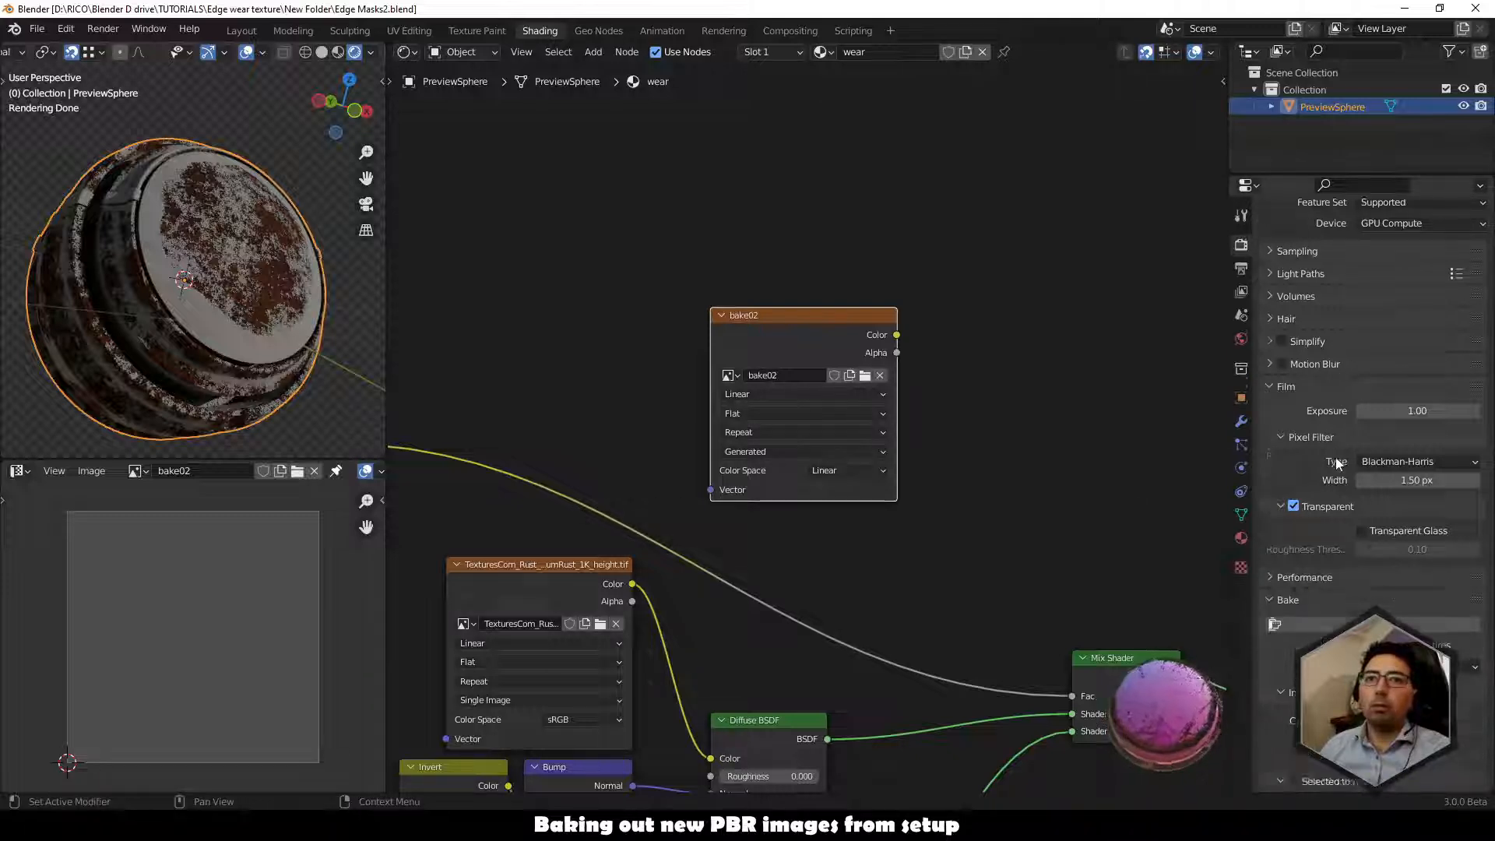
pyautogui.scroll(-7, 1337, 461)
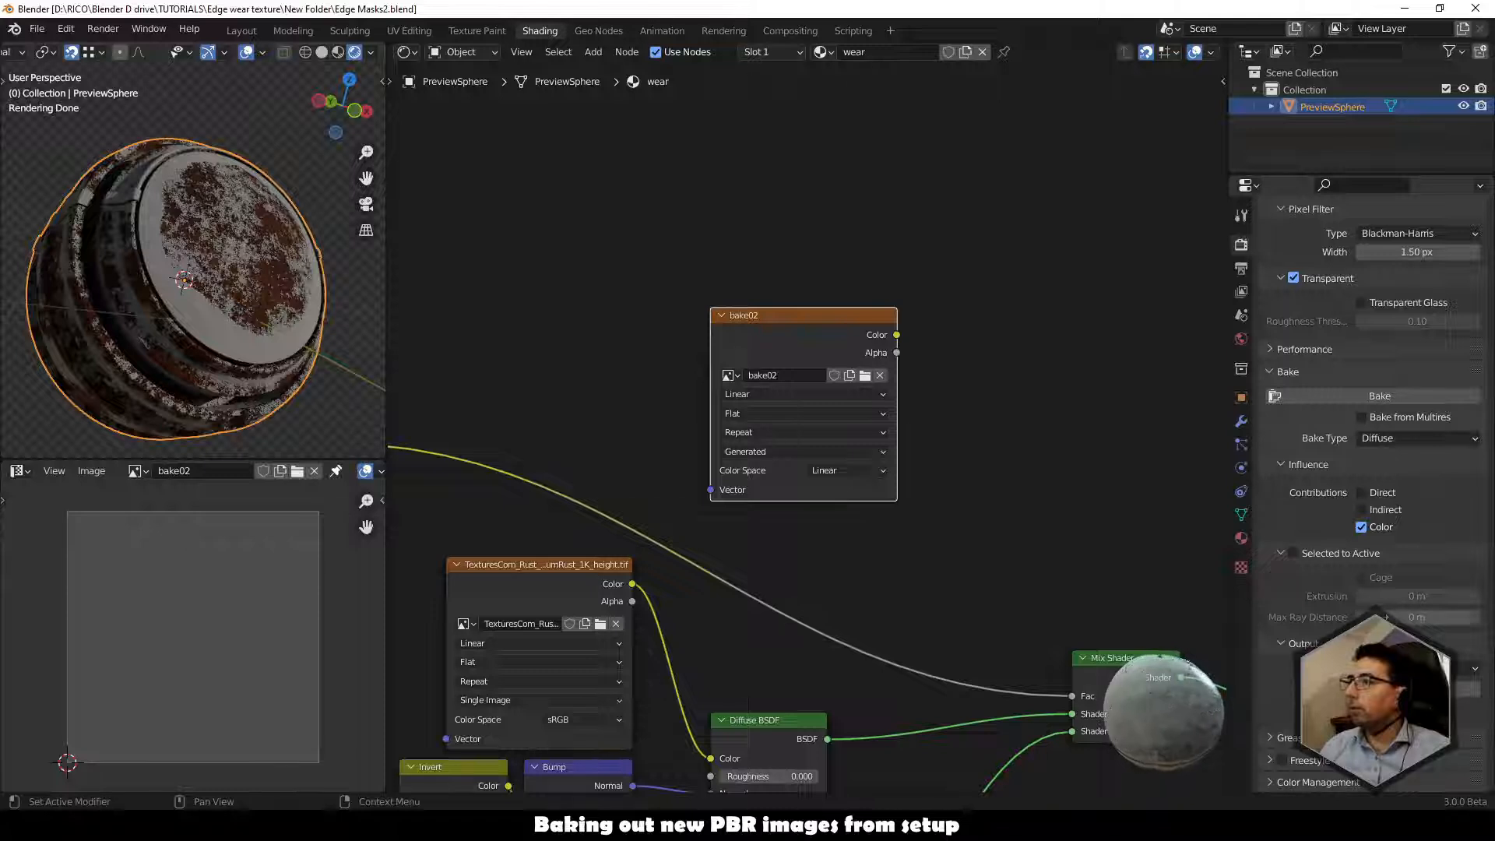
pyautogui.click(1387, 443)
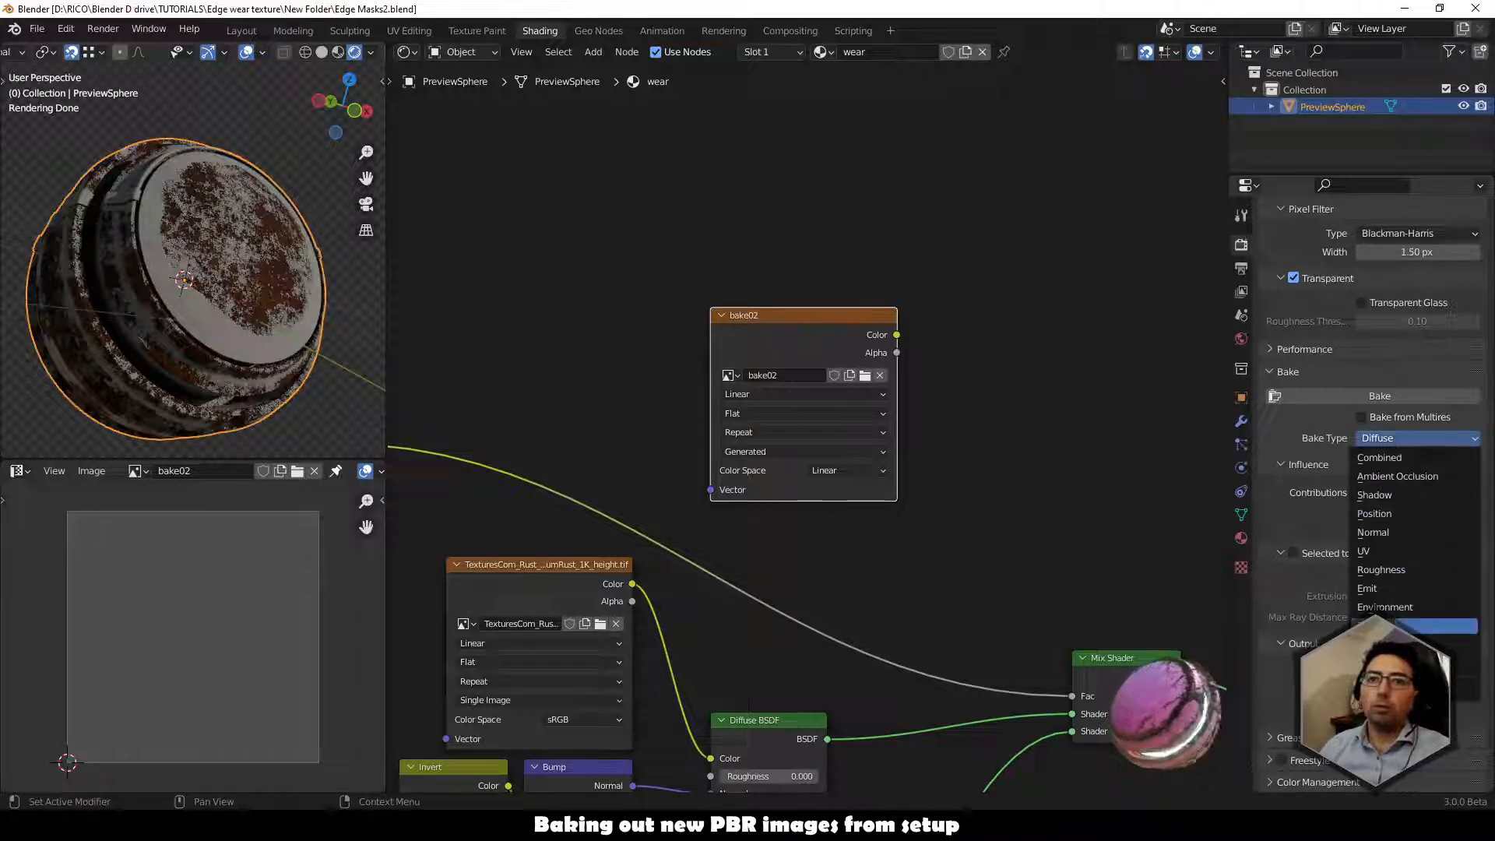
pyautogui.click(1413, 626)
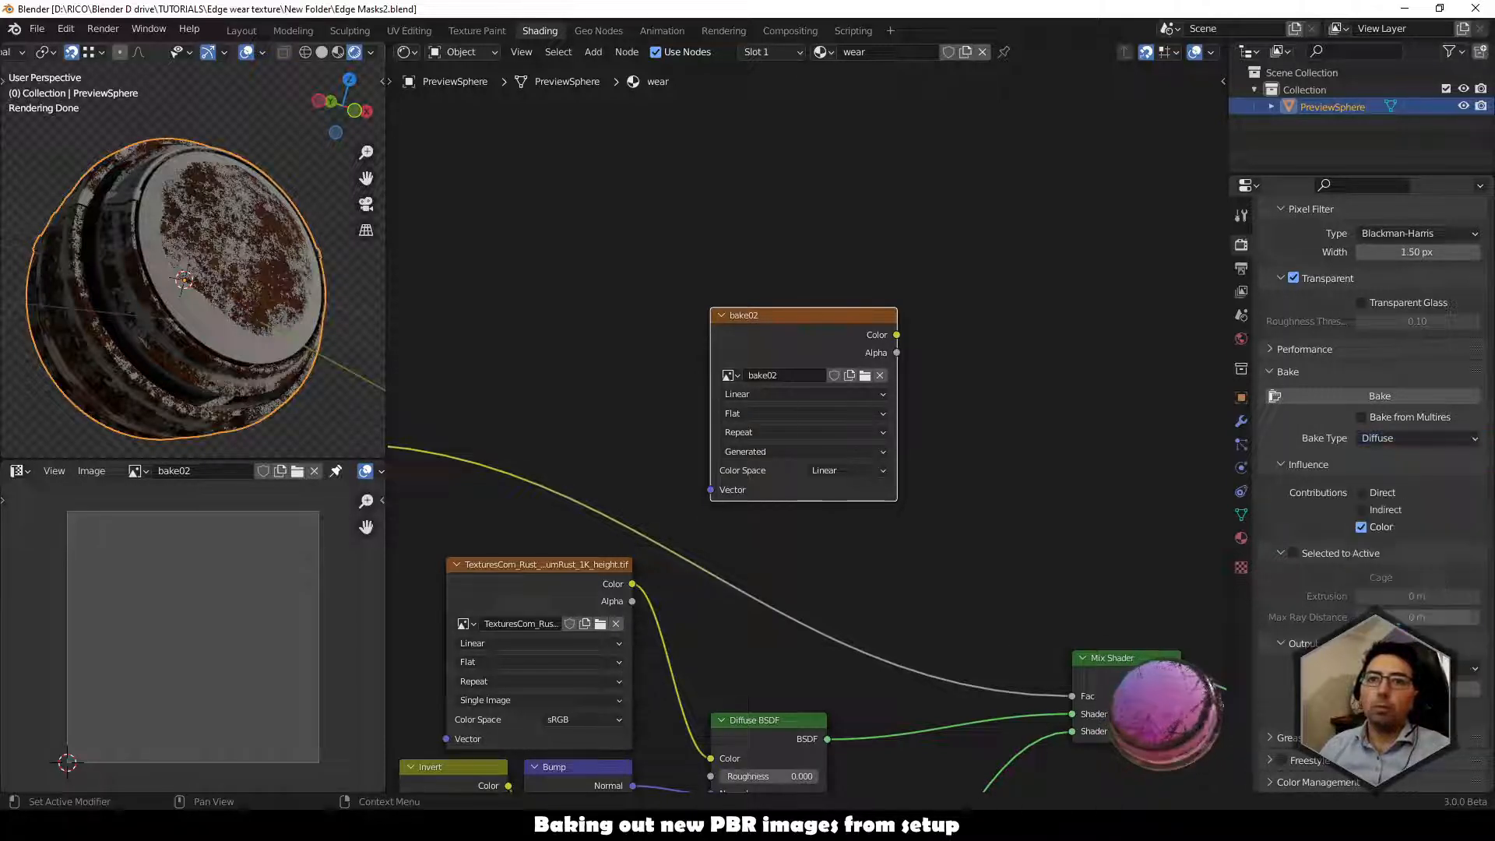
pyautogui.click(1361, 510)
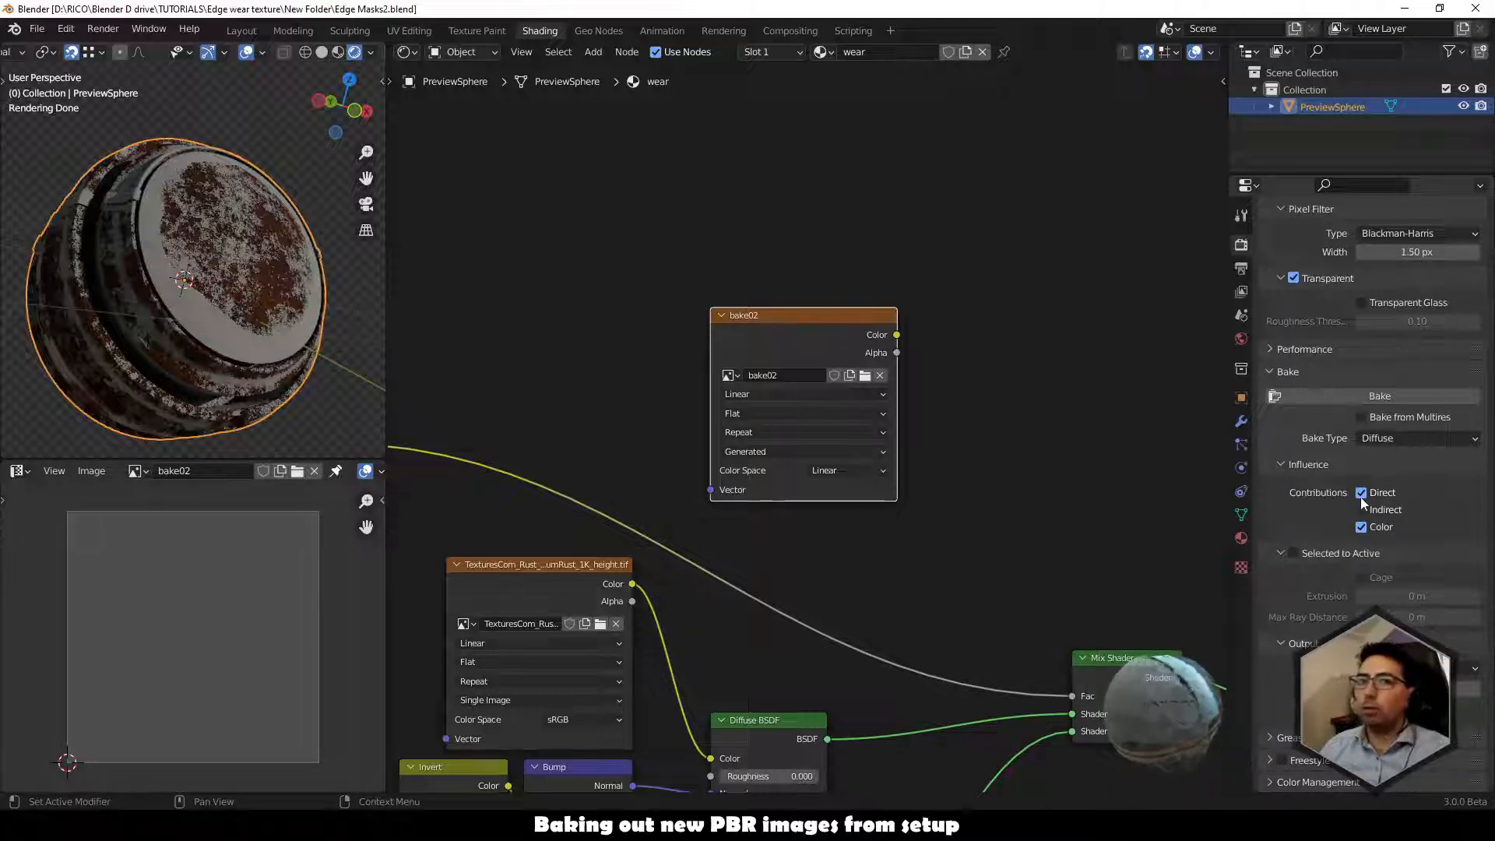
pyautogui.click(1361, 494)
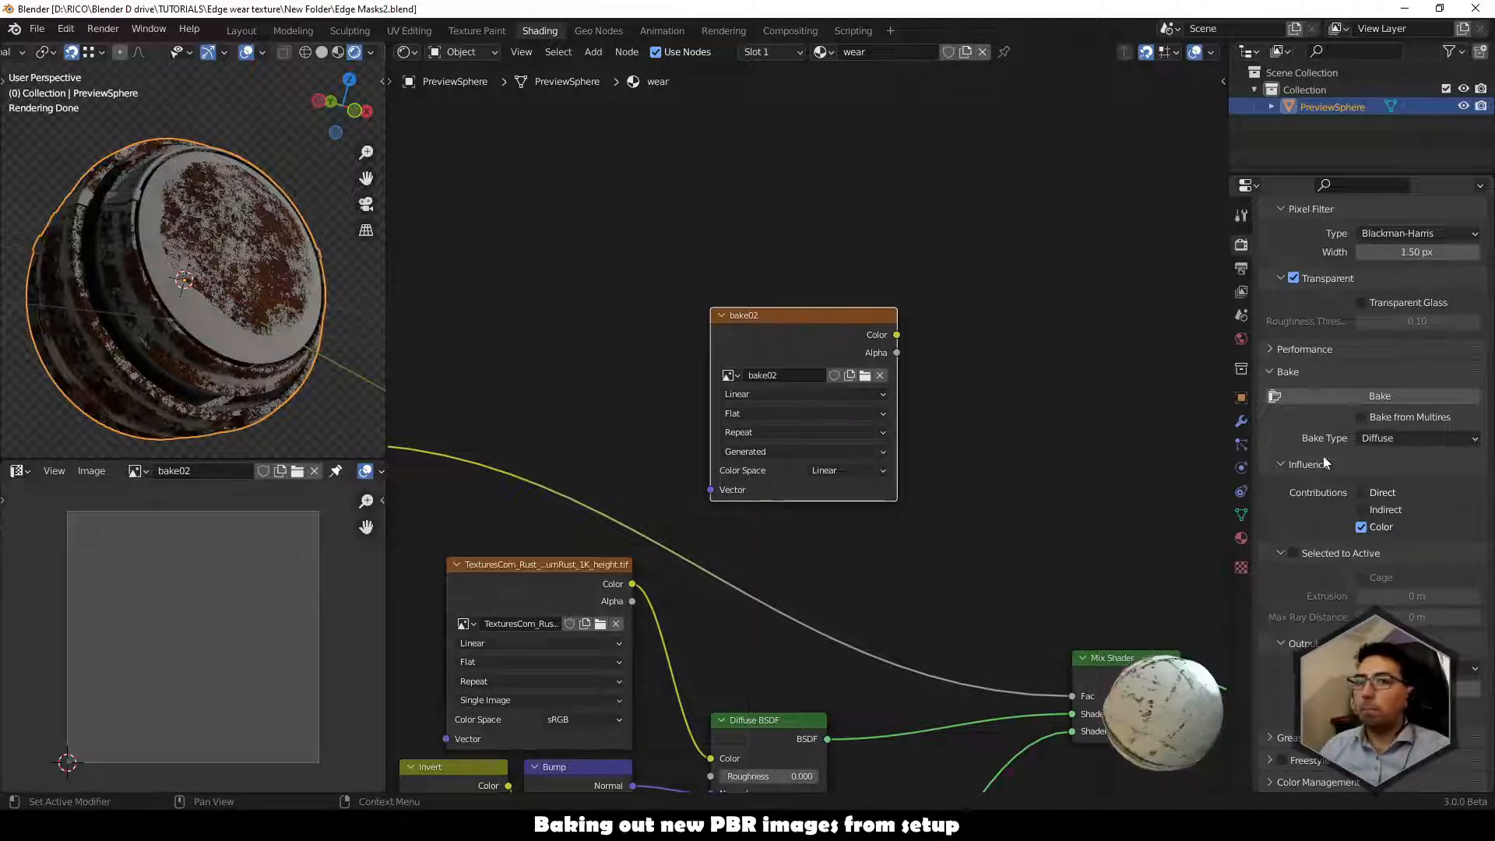
pyautogui.click(1385, 401)
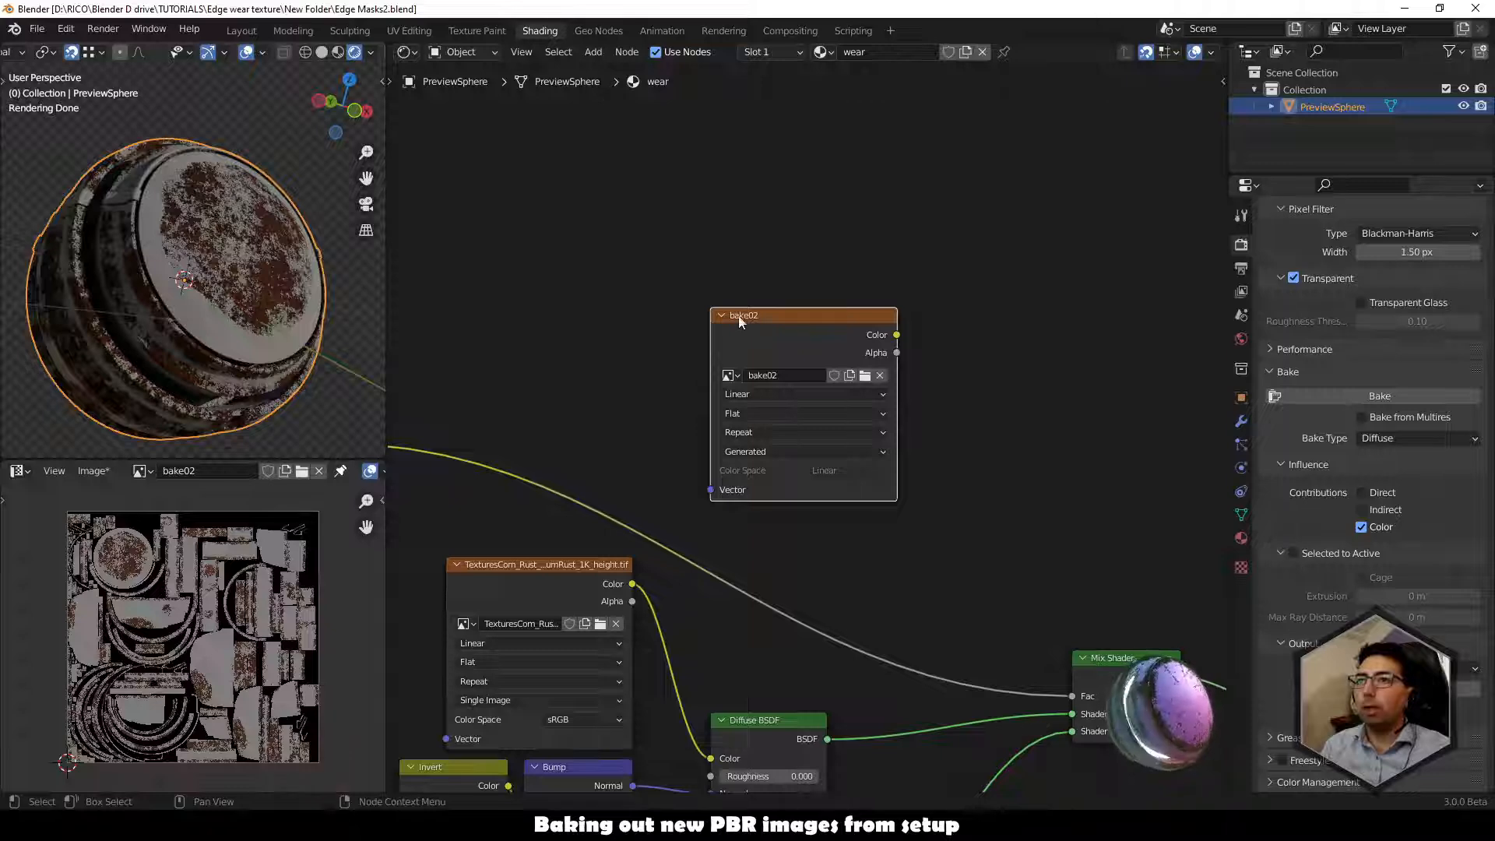
# Move the bake02 node up and away from the other nodes, and save all images from the texture slots.
pyautogui.moveTo(740, 319); pyautogui.dragTo(693, 226)
pyautogui.click(477, 31)
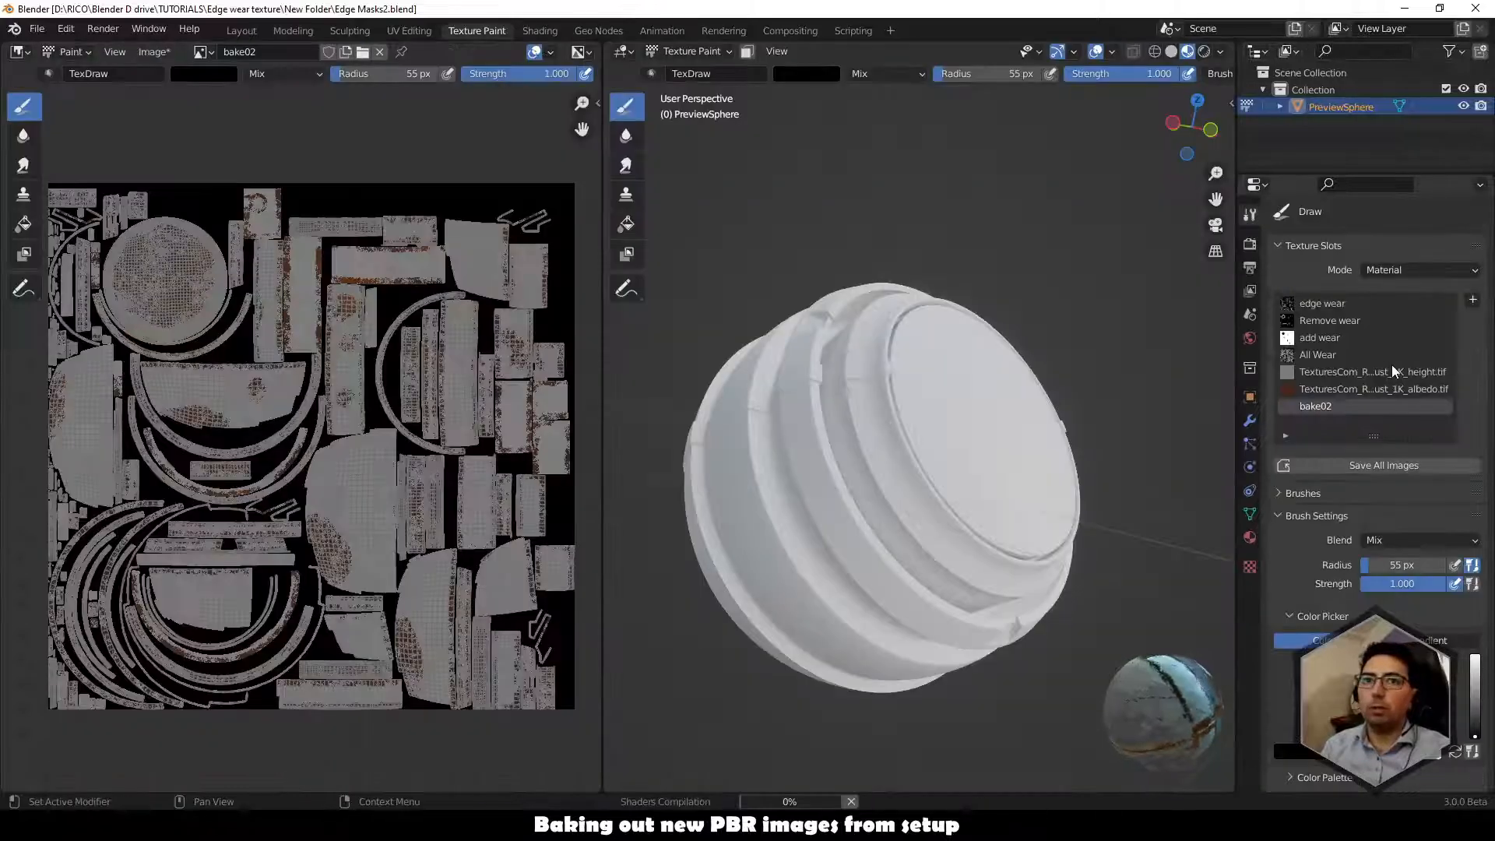
pyautogui.click(1394, 467)
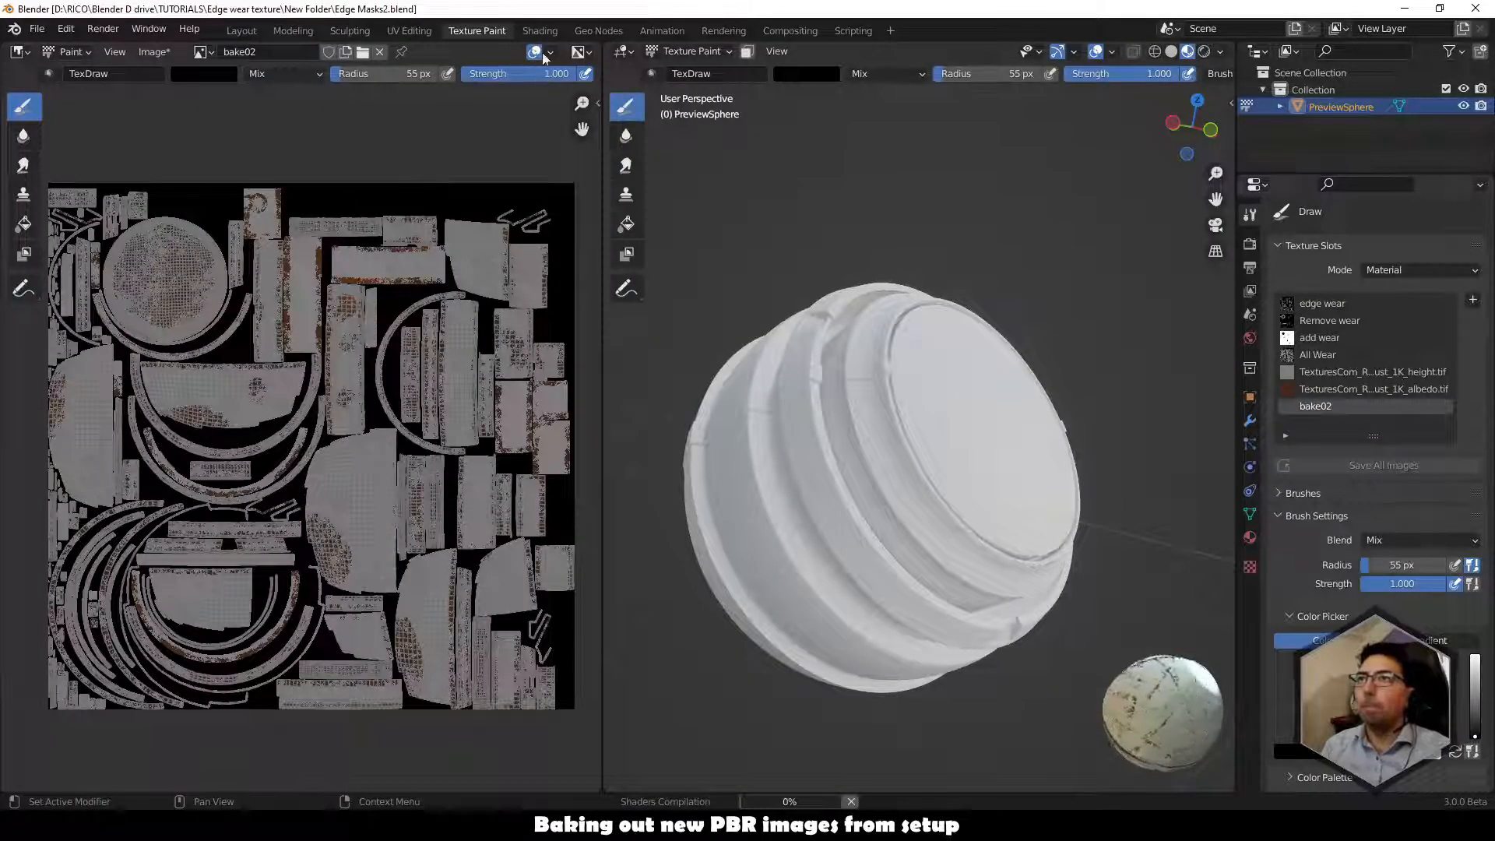
# Preview the bake02 texture directly on the sphere in the Shading workspace, and restore the Mix Shader as the material output.
pyautogui.click(539, 31)
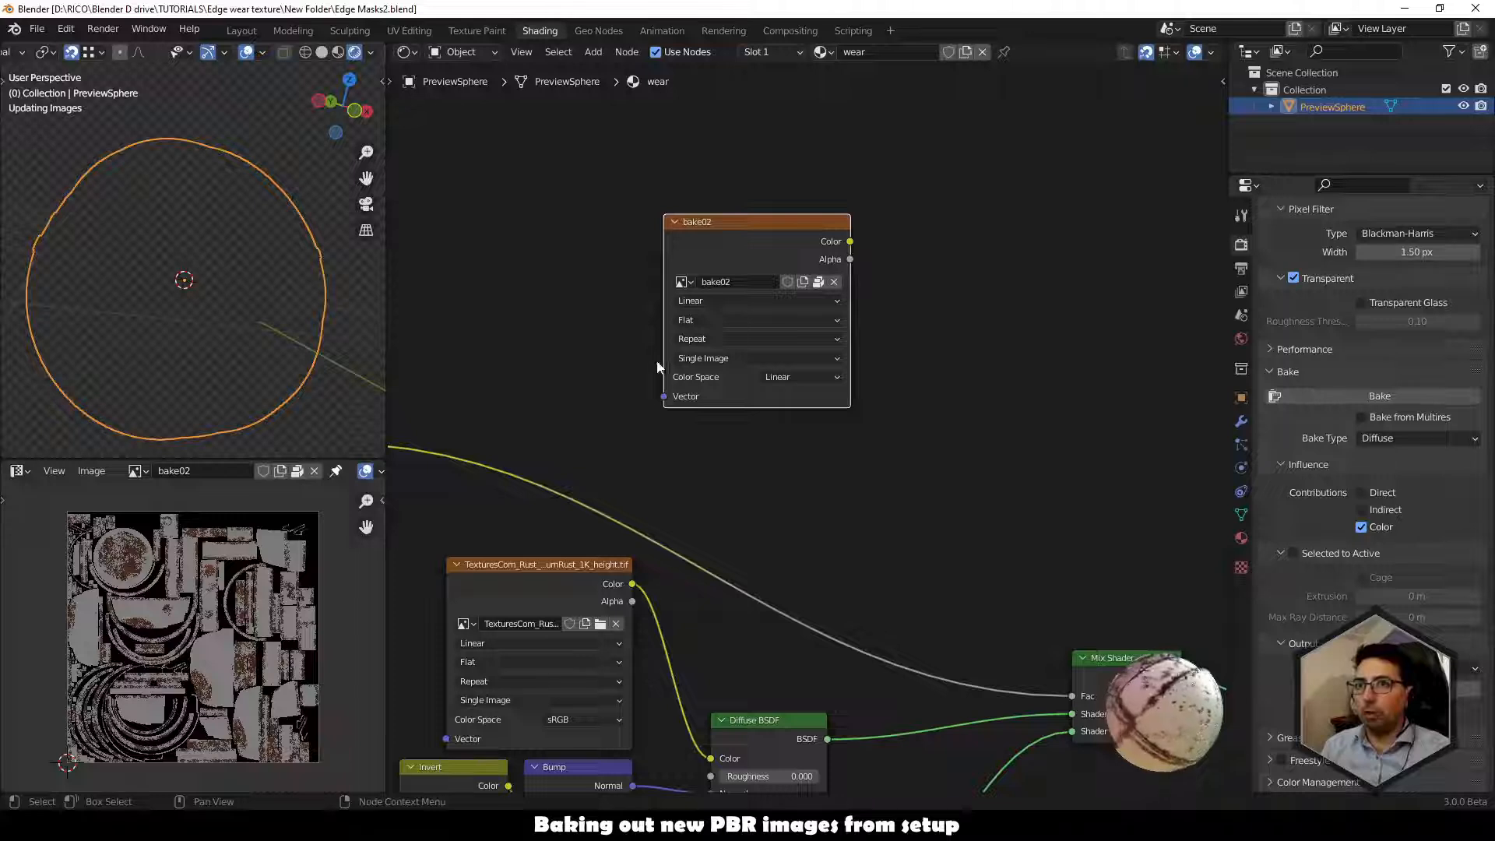
pyautogui.keyDown('ctrl'); pyautogui.keyDown('shift'); pyautogui.click(769, 220); pyautogui.keyUp('shift'); pyautogui.keyUp('ctrl')
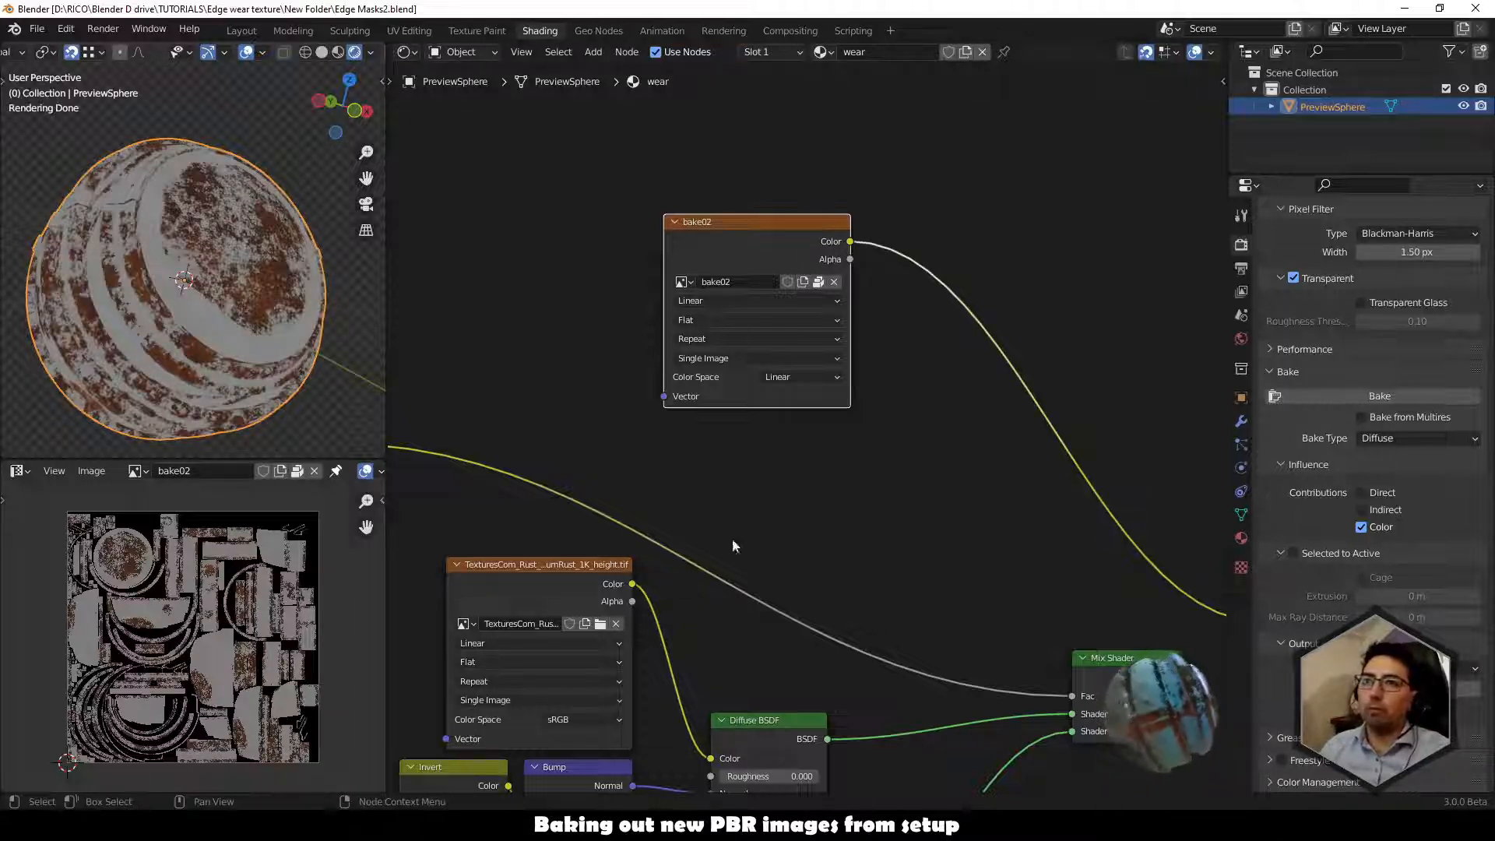
pyautogui.moveTo(731, 539); pyautogui.dragTo(609, 477, button='middle')
pyautogui.keyDown('ctrl'); pyautogui.keyDown('shift'); pyautogui.click(994, 597); pyautogui.keyUp('shift'); pyautogui.keyUp('ctrl')
# Create a new 32-bit float image named Normal in the bake02 texture node.
pyautogui.moveTo(898, 454); pyautogui.dragTo(1032, 310, button='middle')
pyautogui.scroll(-4, 922, 543)
pyautogui.moveTo(817, 603); pyautogui.dragTo(744, 580, button='middle')
pyautogui.scroll(7, 861, 307)
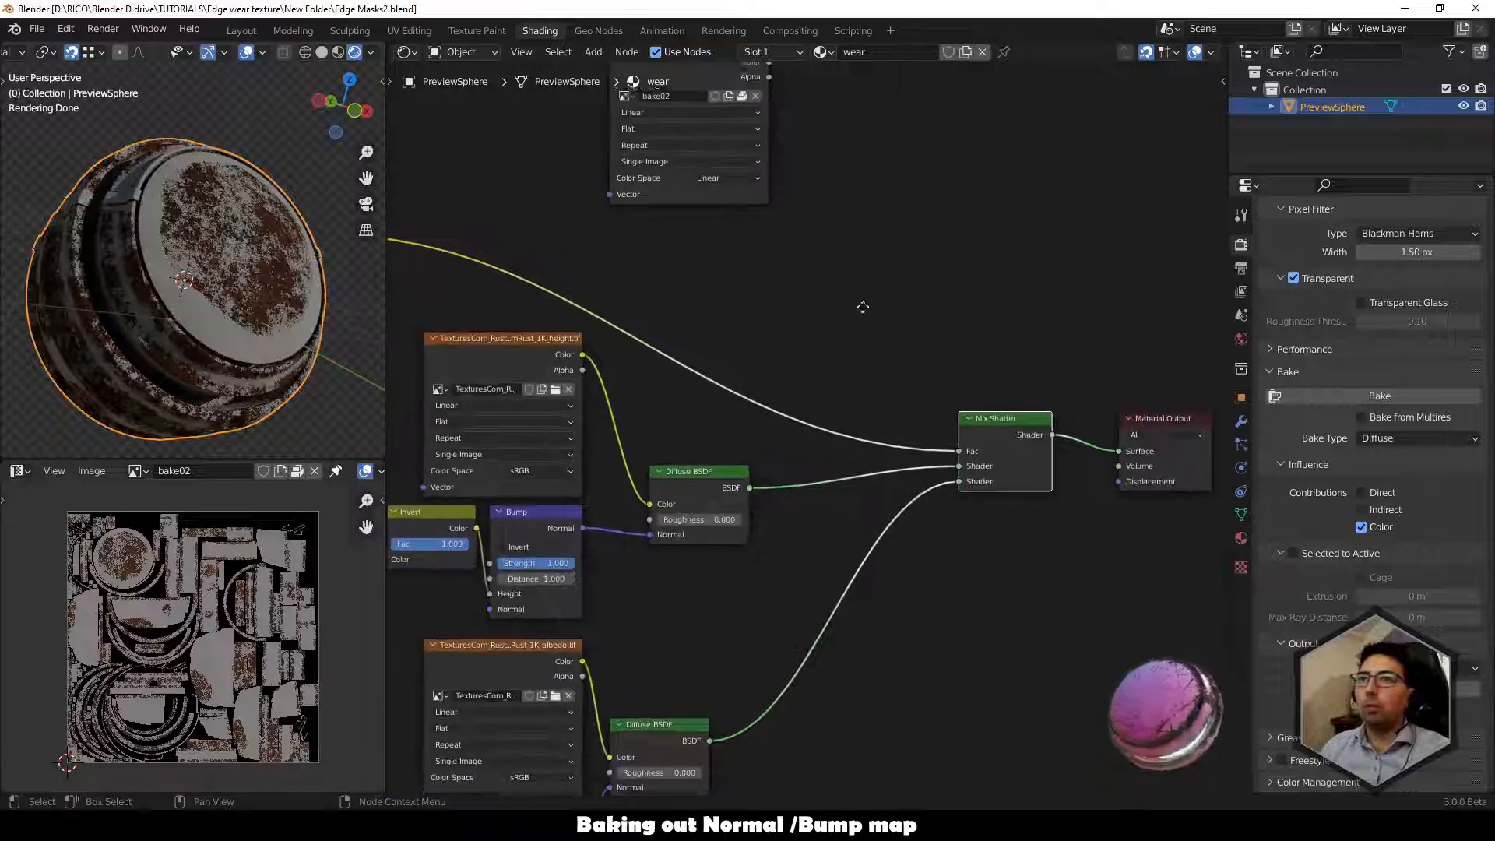
pyautogui.moveTo(785, 181); pyautogui.dragTo(794, 497, button='middle')
pyautogui.press('KP_Decimal')
pyautogui.click(832, 429)
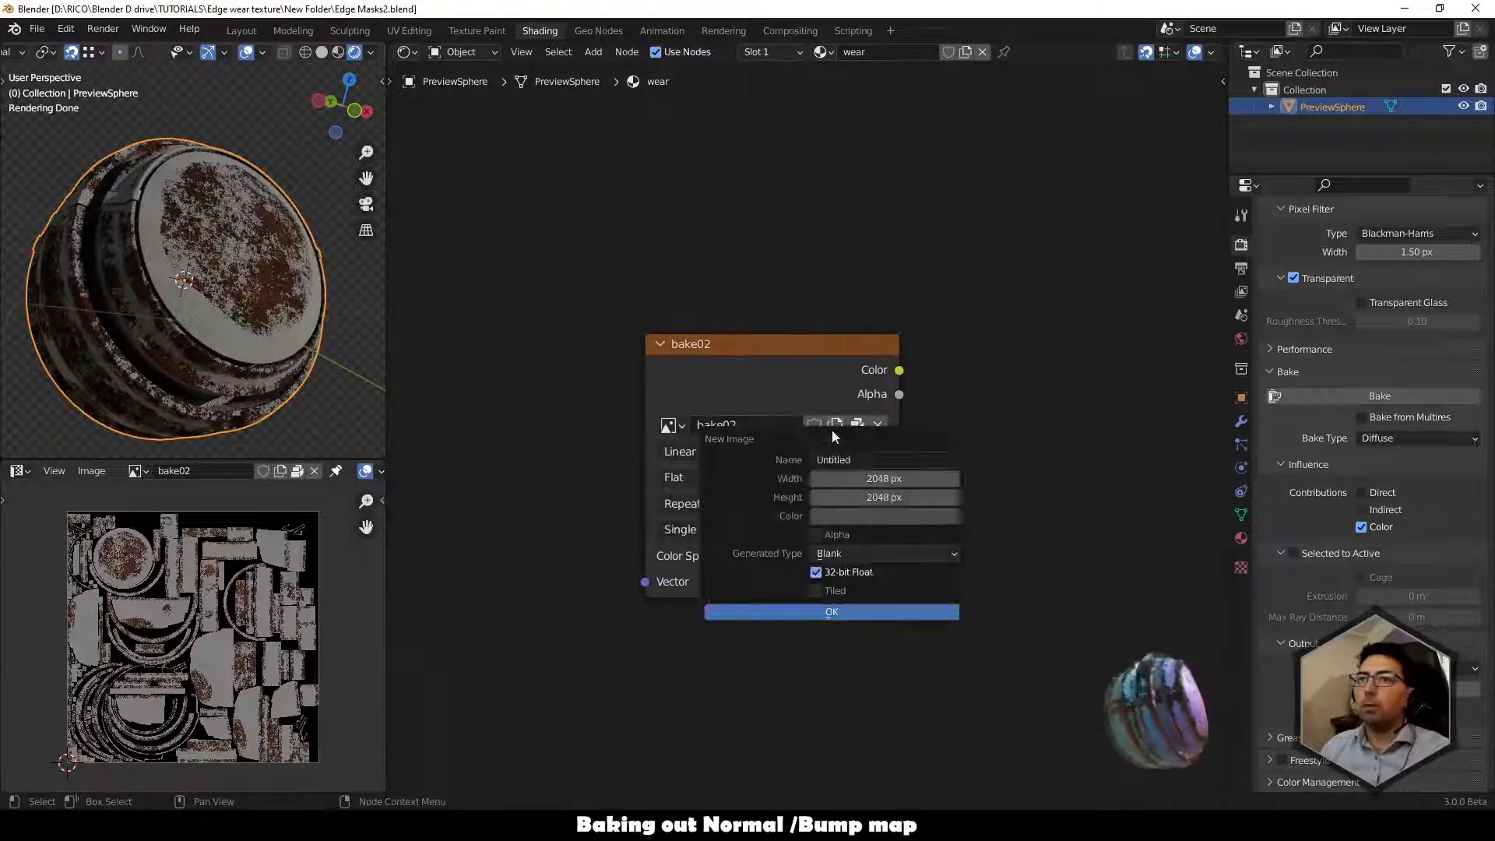
pyautogui.click(870, 460)
pyautogui.write('Normal')
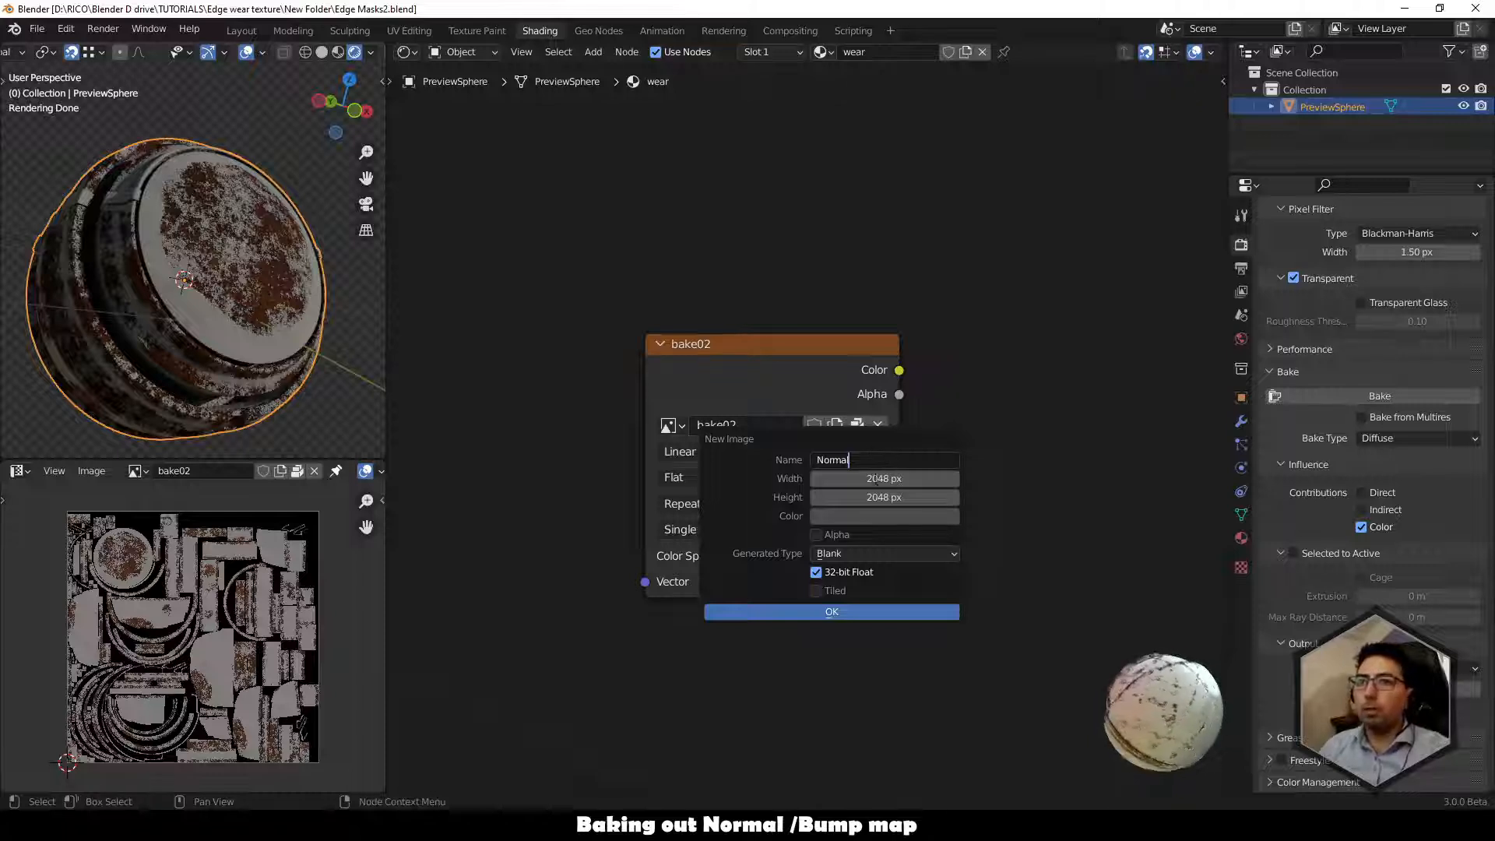
pyautogui.click(831, 612)
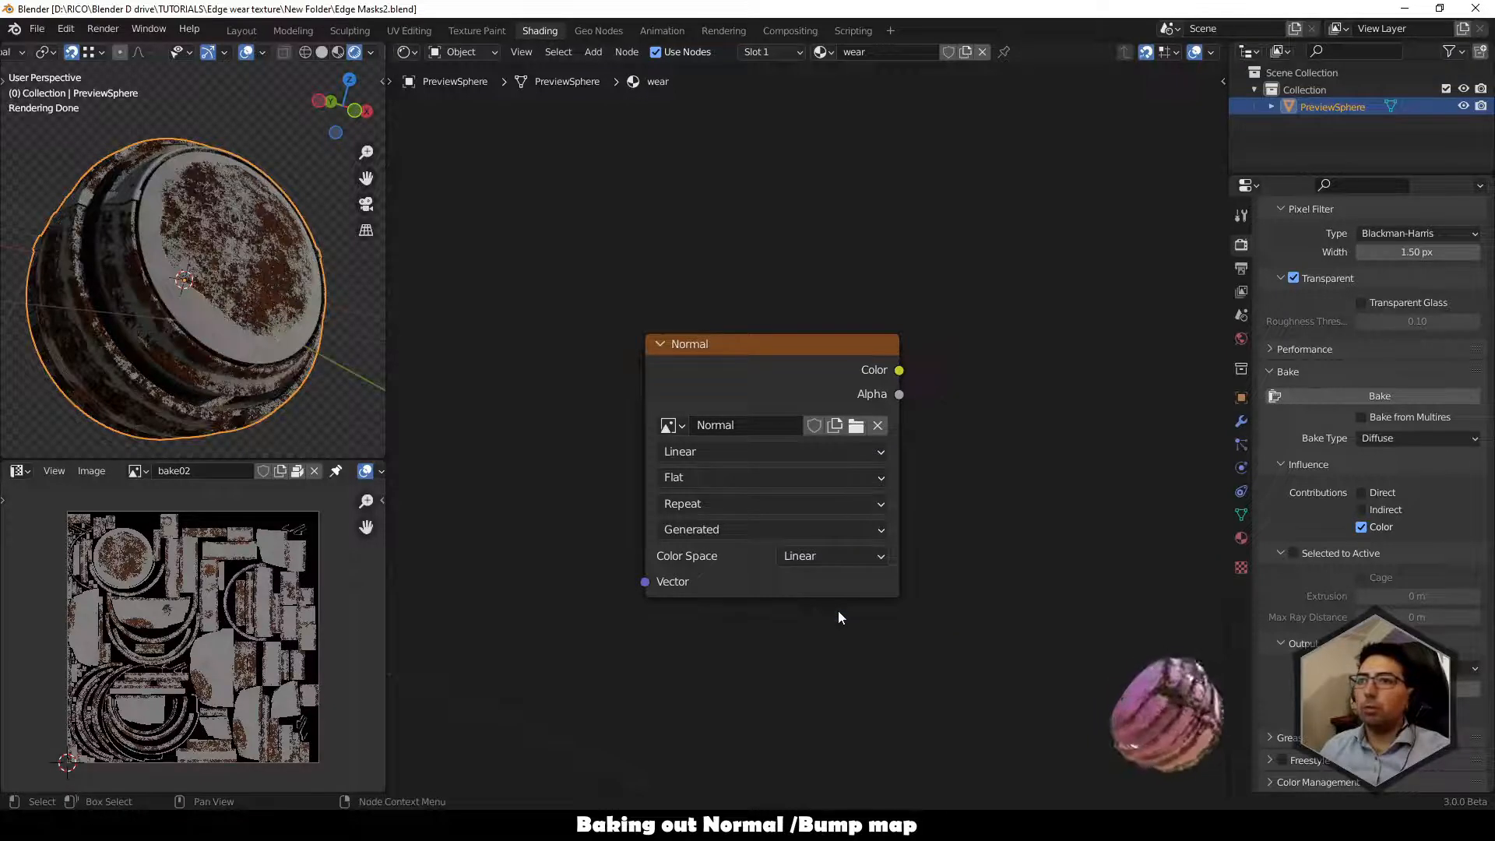
# Show the Normal image in the Image Editor and bake the Normal pass in tangent space into it.
pyautogui.click(137, 470)
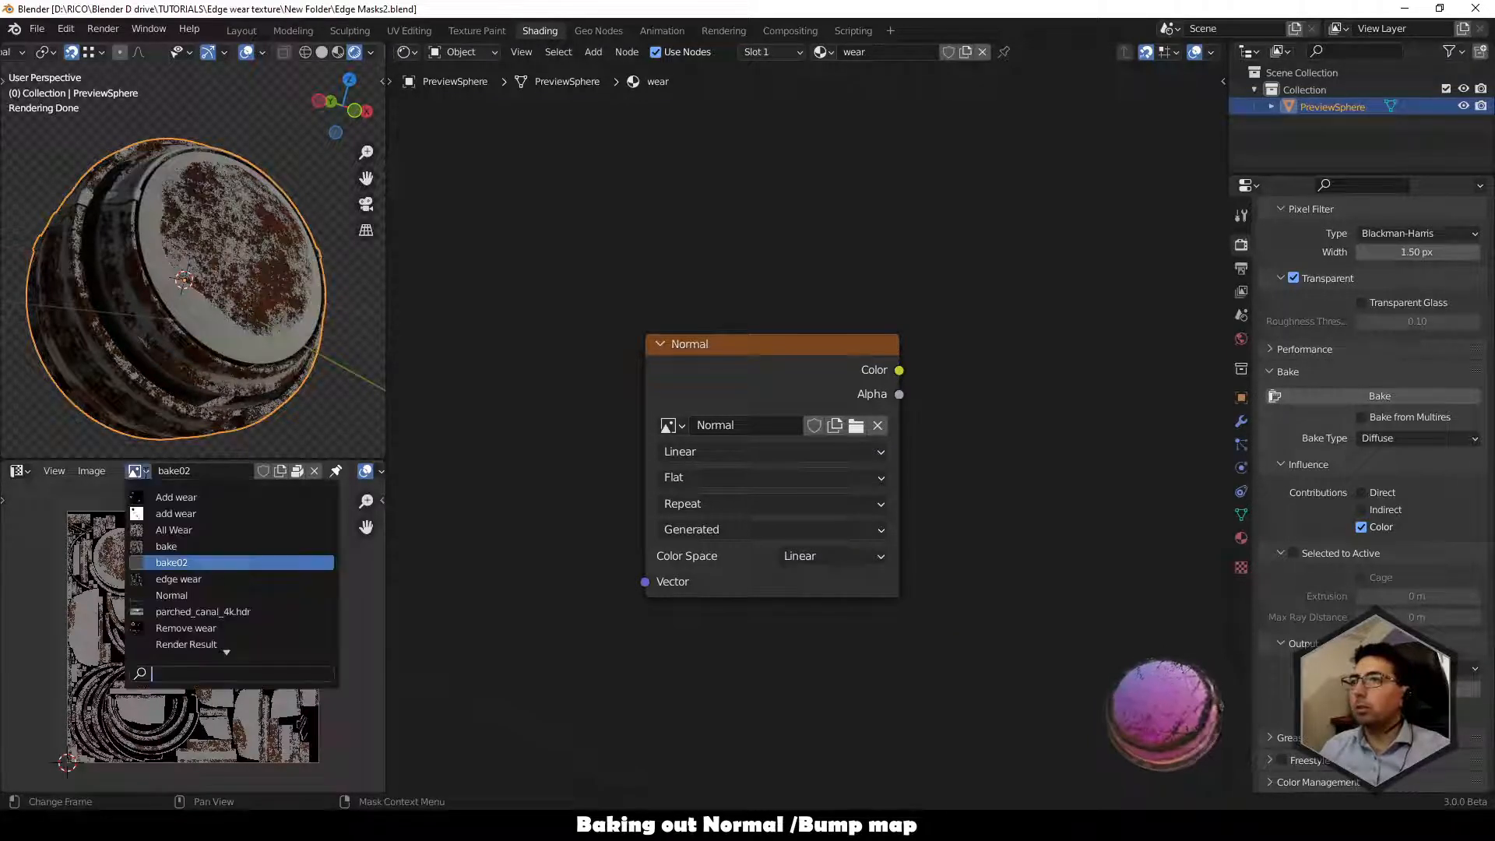
pyautogui.click(190, 594)
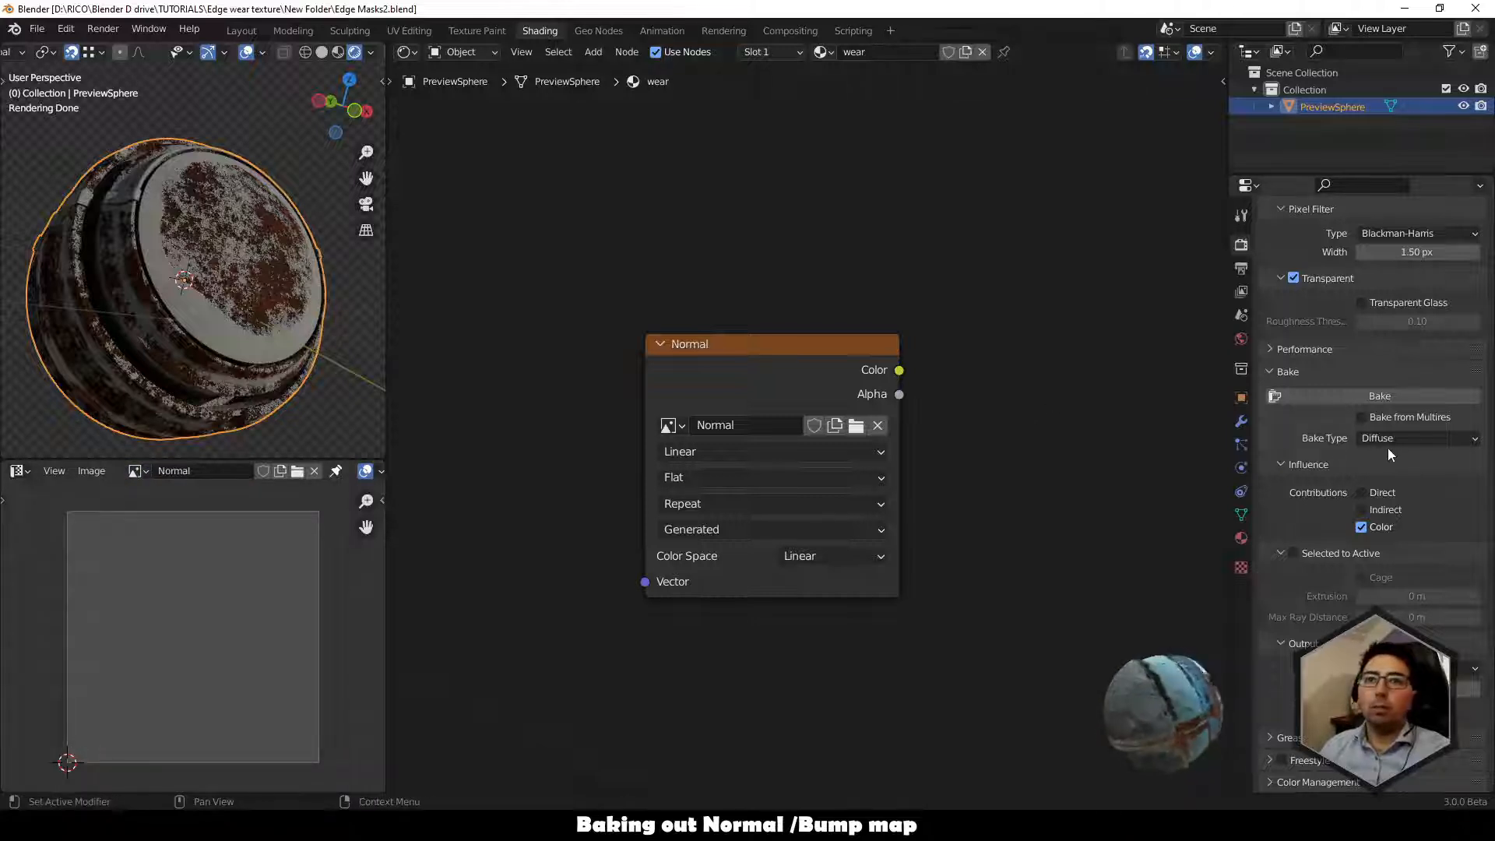
pyautogui.click(1417, 439)
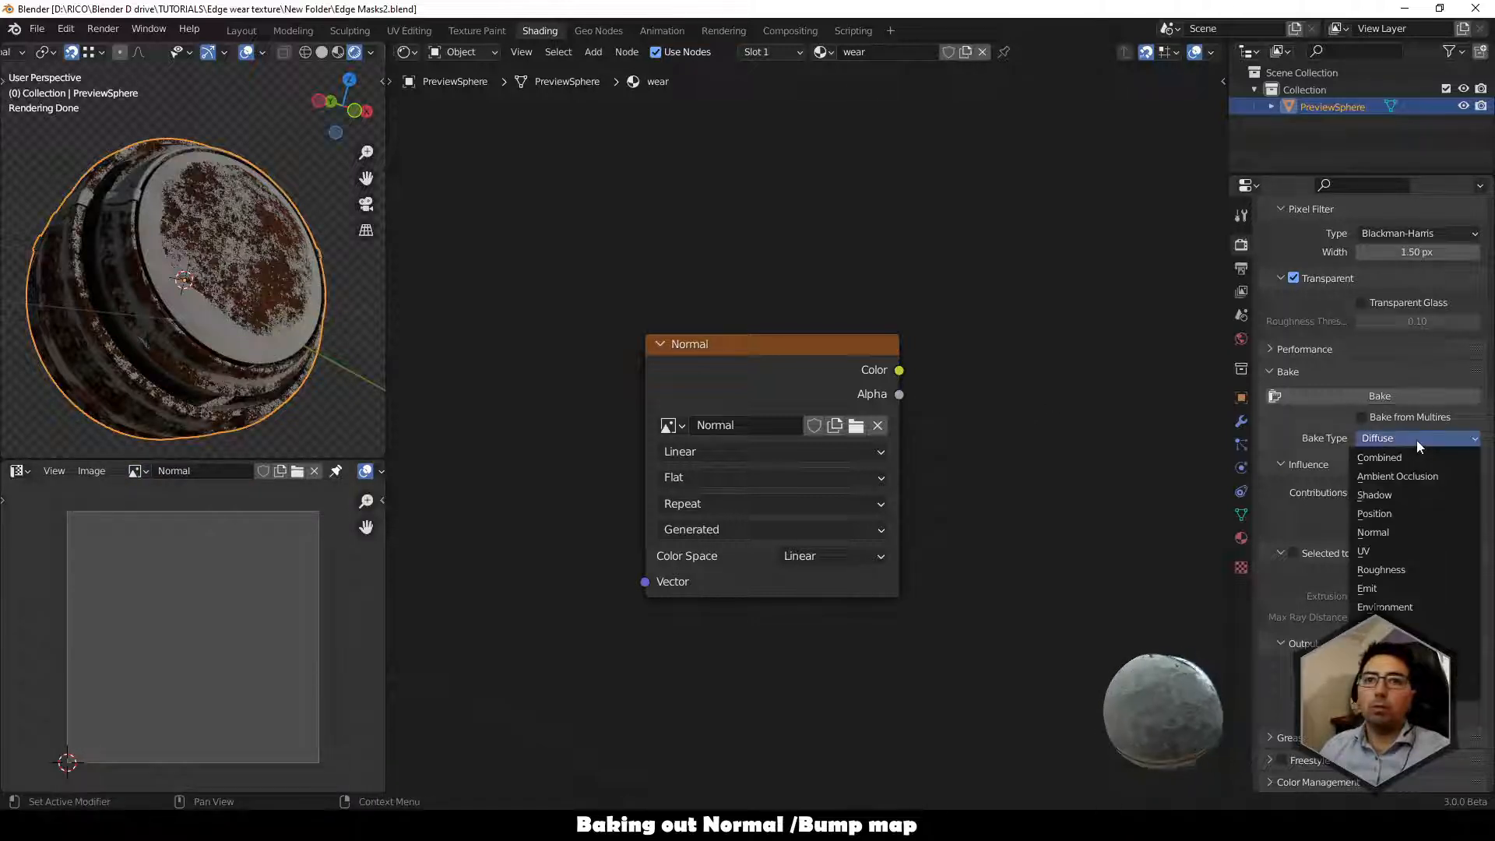
pyautogui.click(1406, 531)
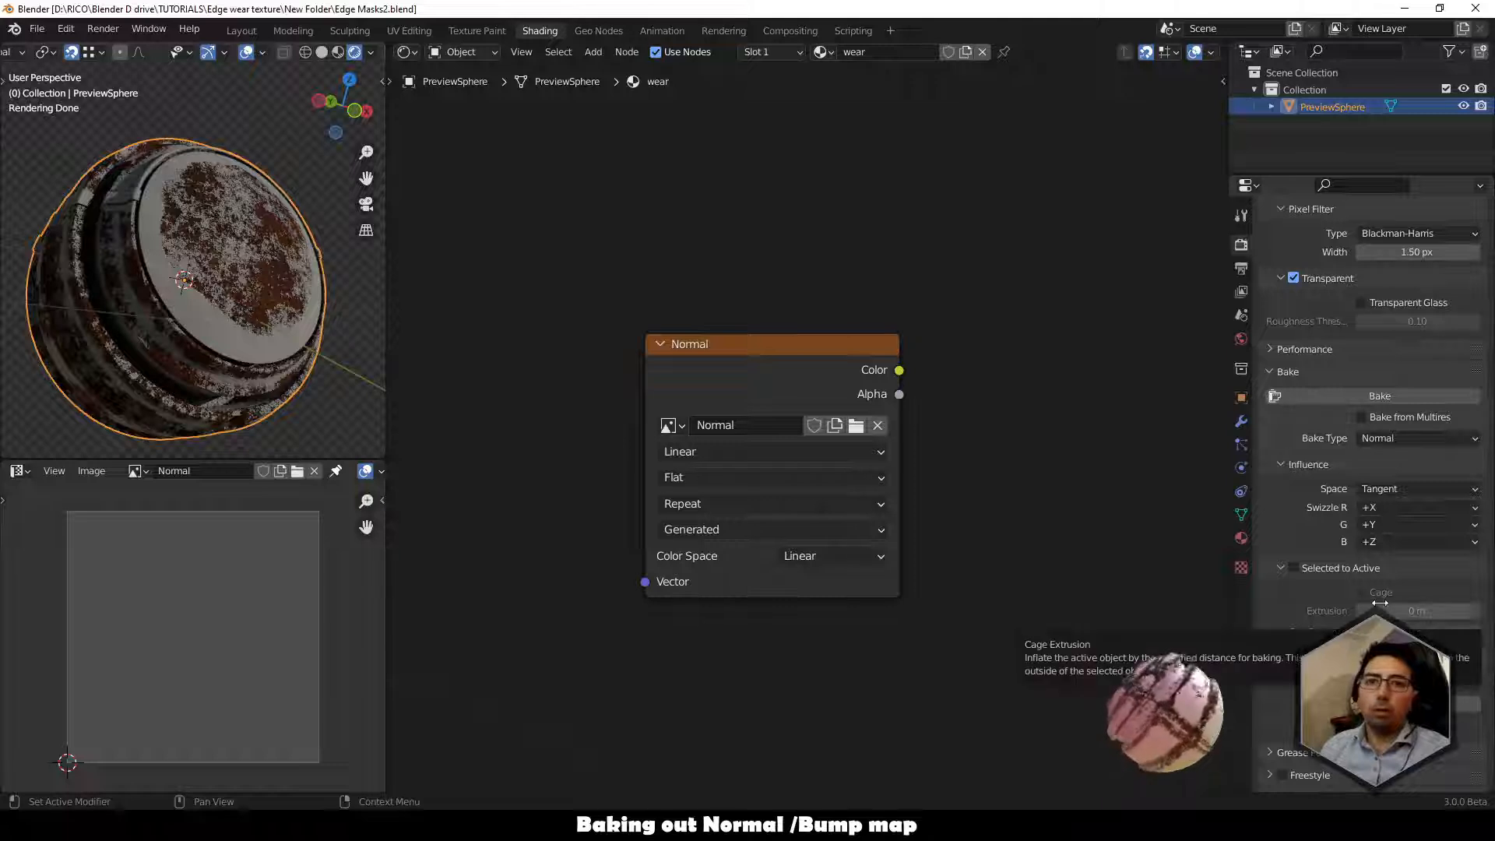
pyautogui.click(1385, 397)
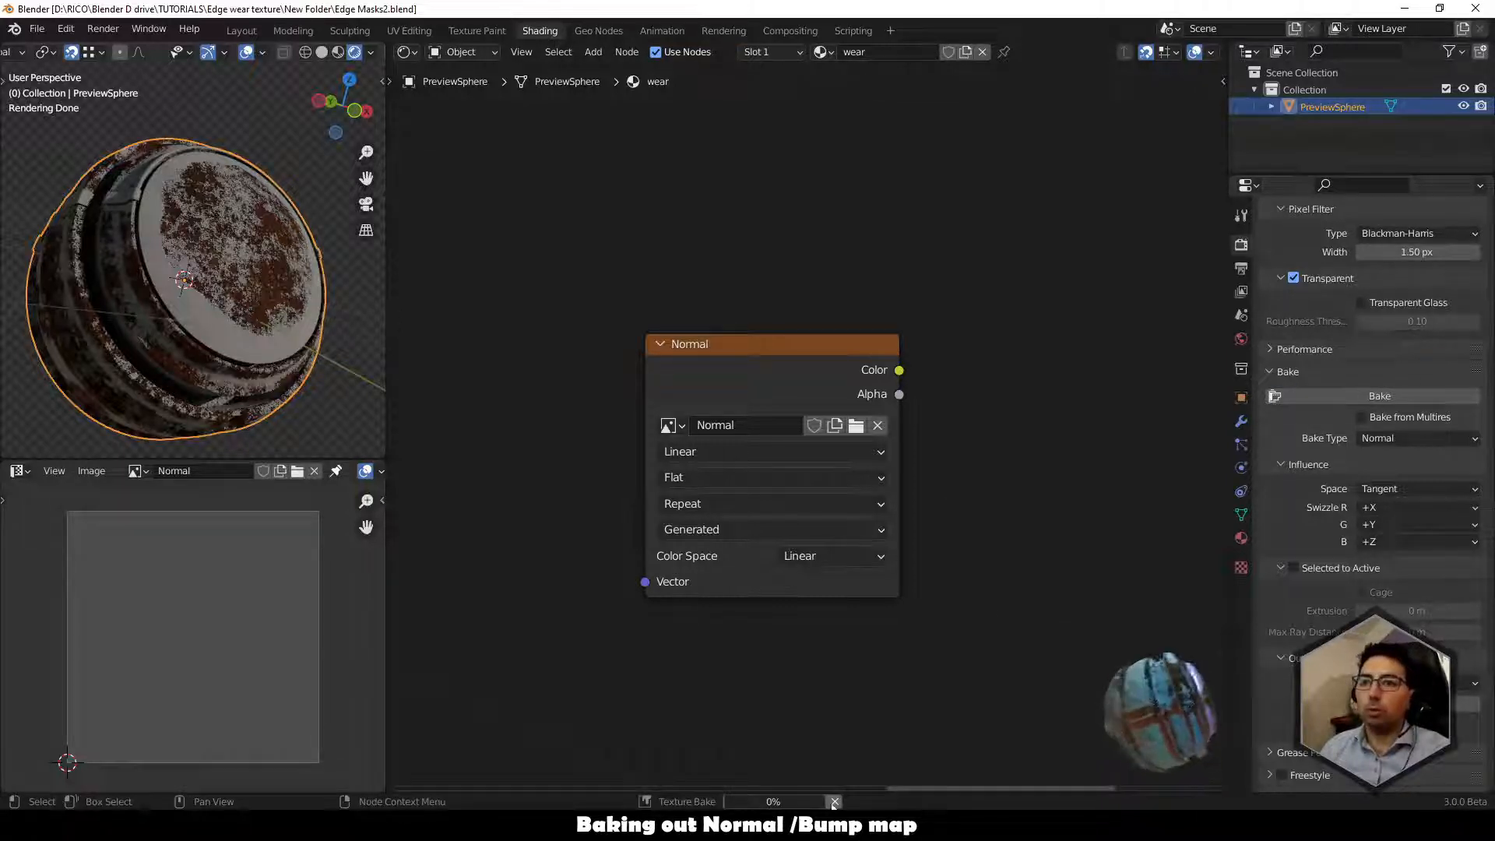
pyautogui.scroll(-2, 941, 610)
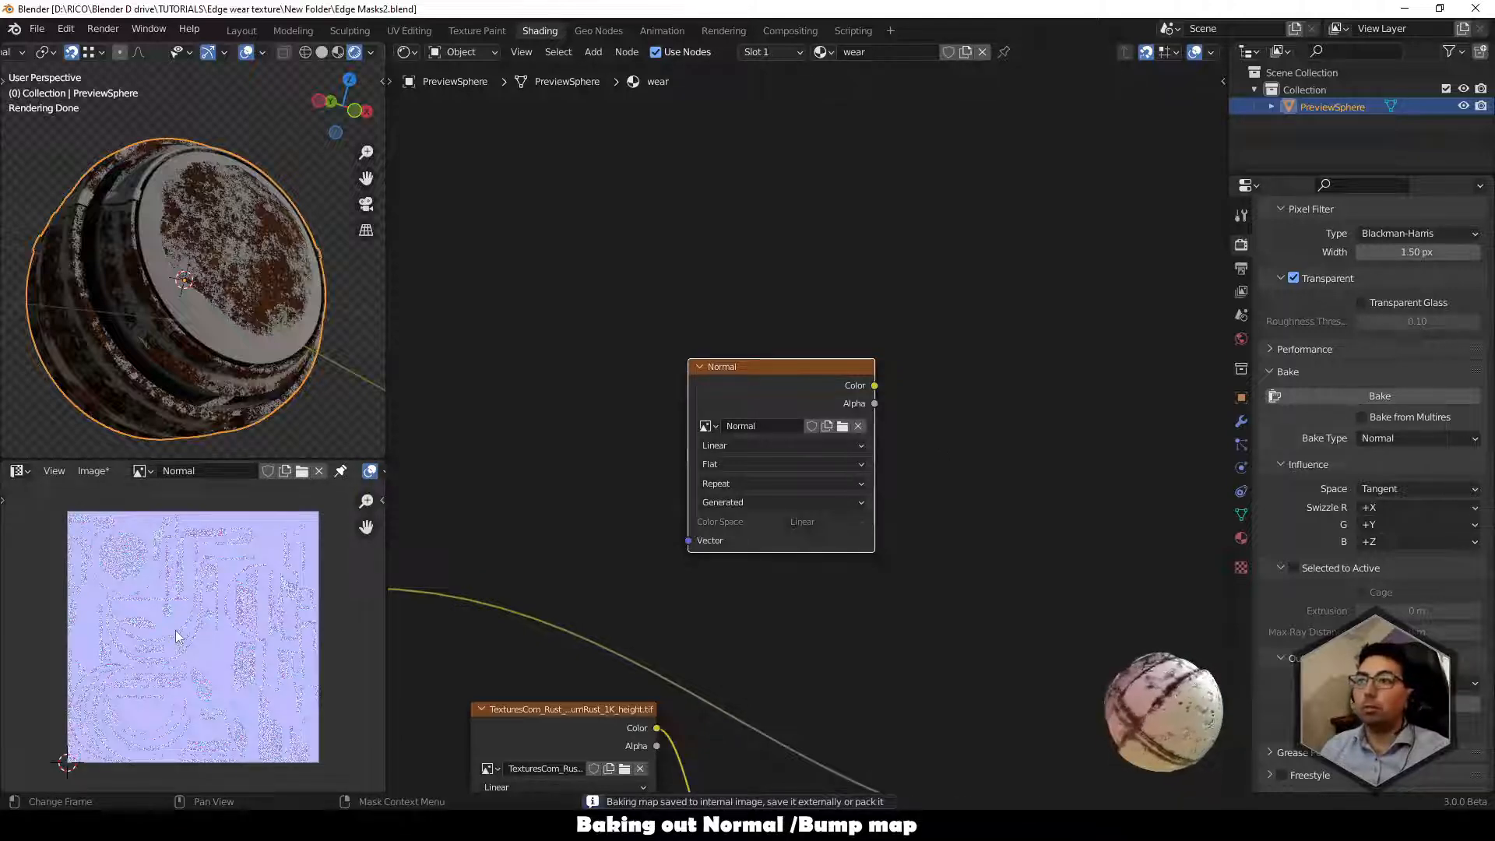
pyautogui.moveTo(897, 629); pyautogui.dragTo(884, 519, button='middle')
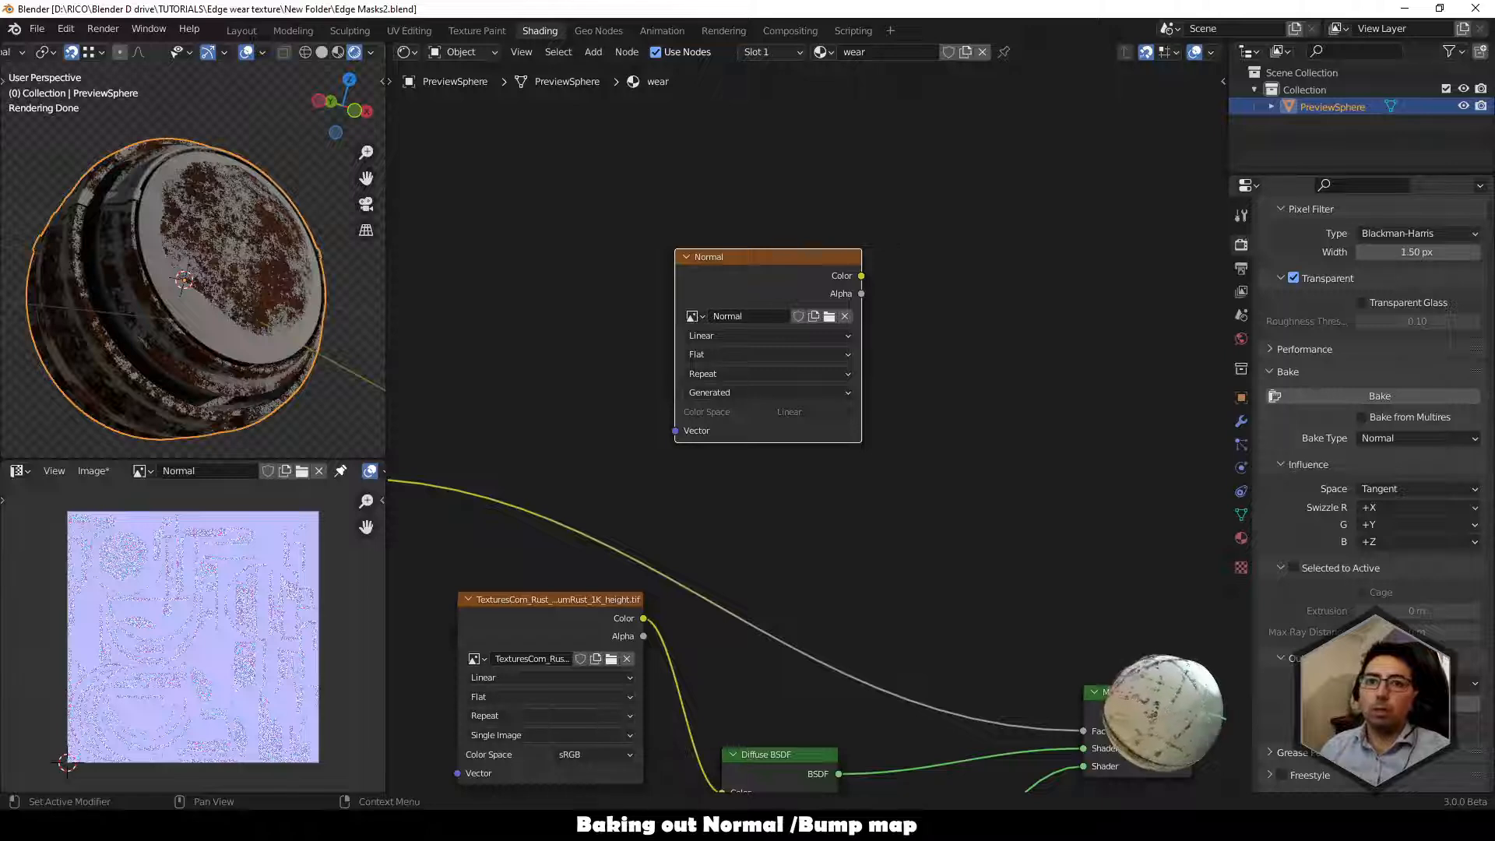
pyautogui.click(1389, 397)
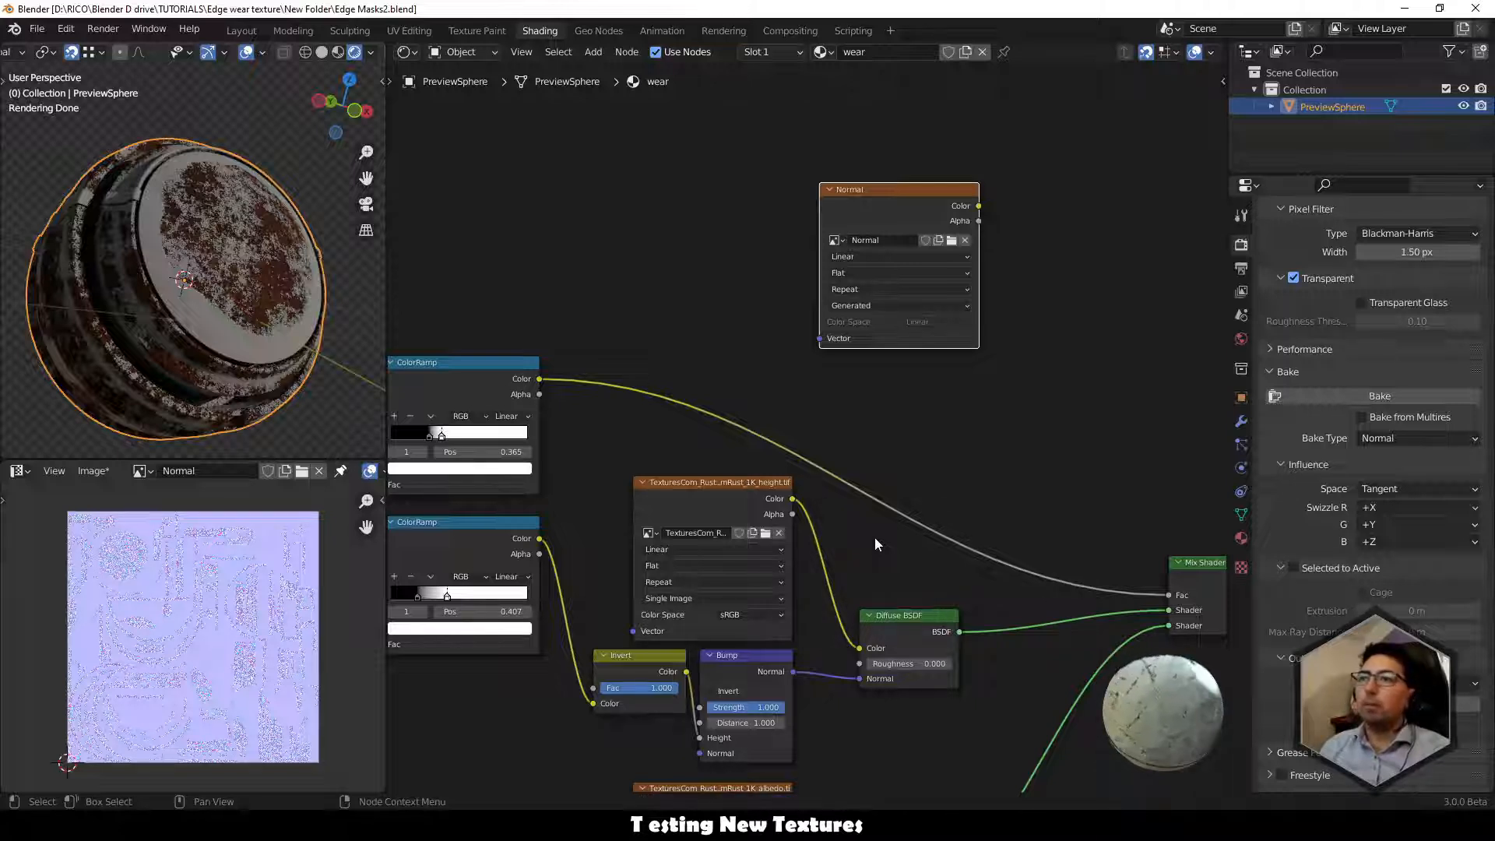
# Preview the baked Normal texture directly on the sphere and inspect its surface detail up close.
pyautogui.moveTo(1004, 427); pyautogui.dragTo(810, 560, button='middle')
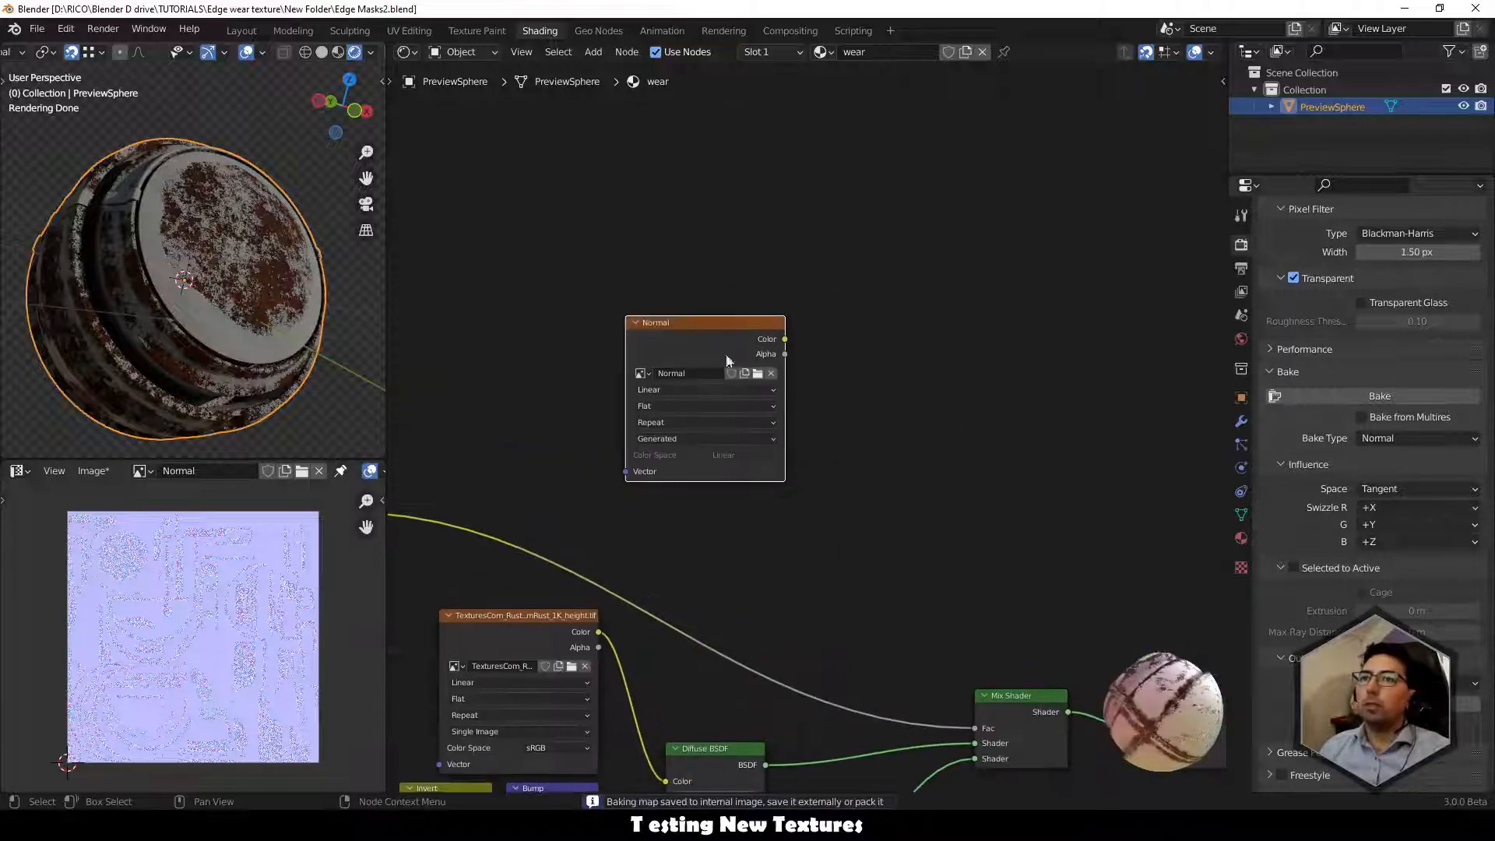
pyautogui.keyDown('ctrl'); pyautogui.keyDown('shift'); pyautogui.click(694, 324); pyautogui.keyUp('shift'); pyautogui.keyUp('ctrl')
pyautogui.scroll(5, 200, 292)
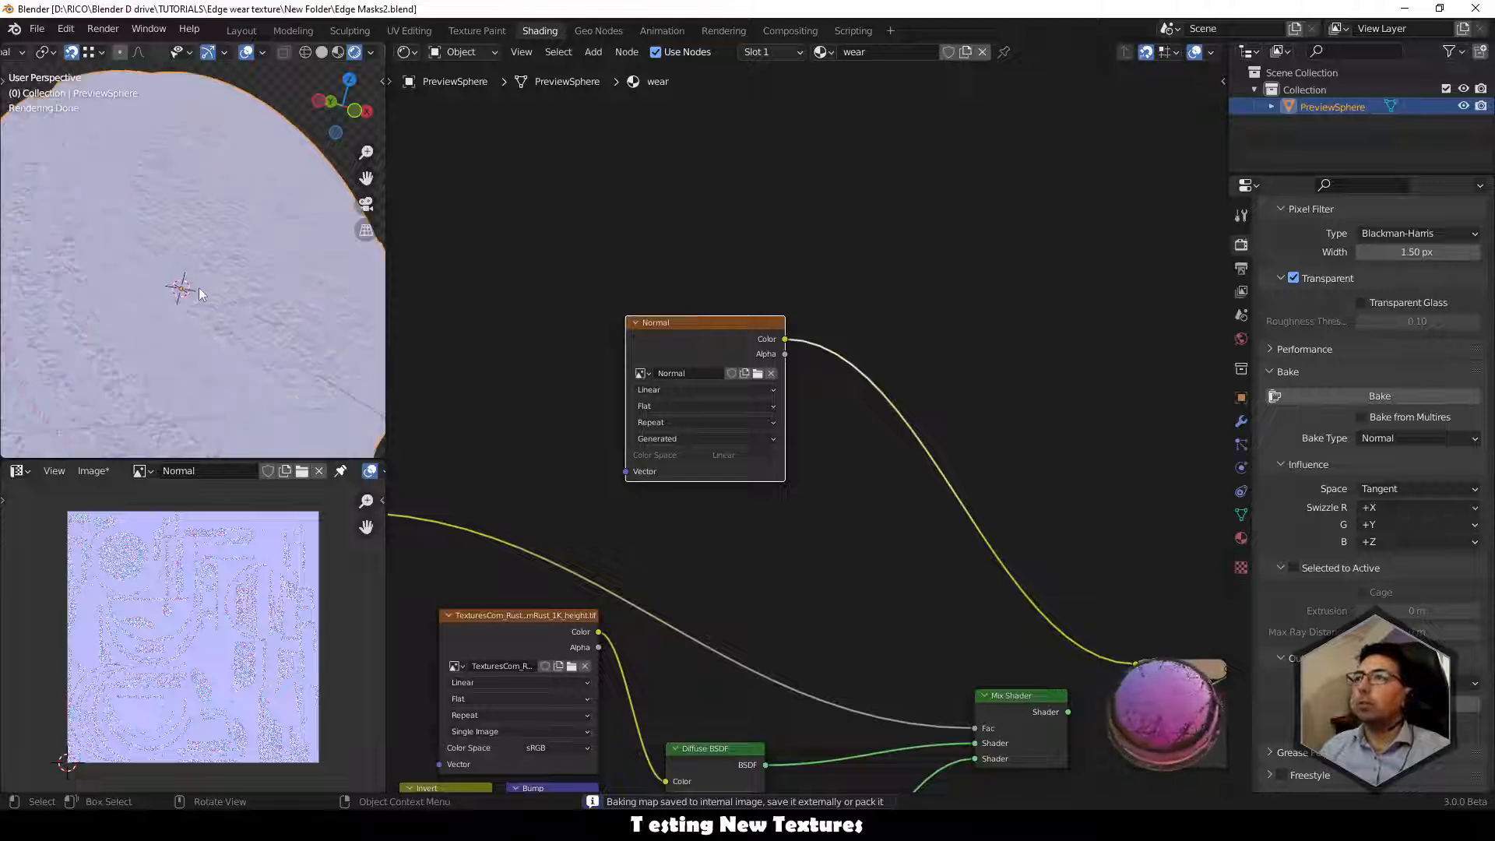
pyautogui.scroll(-5, 201, 272)
pyautogui.moveTo(842, 576); pyautogui.dragTo(684, 472, button='middle')
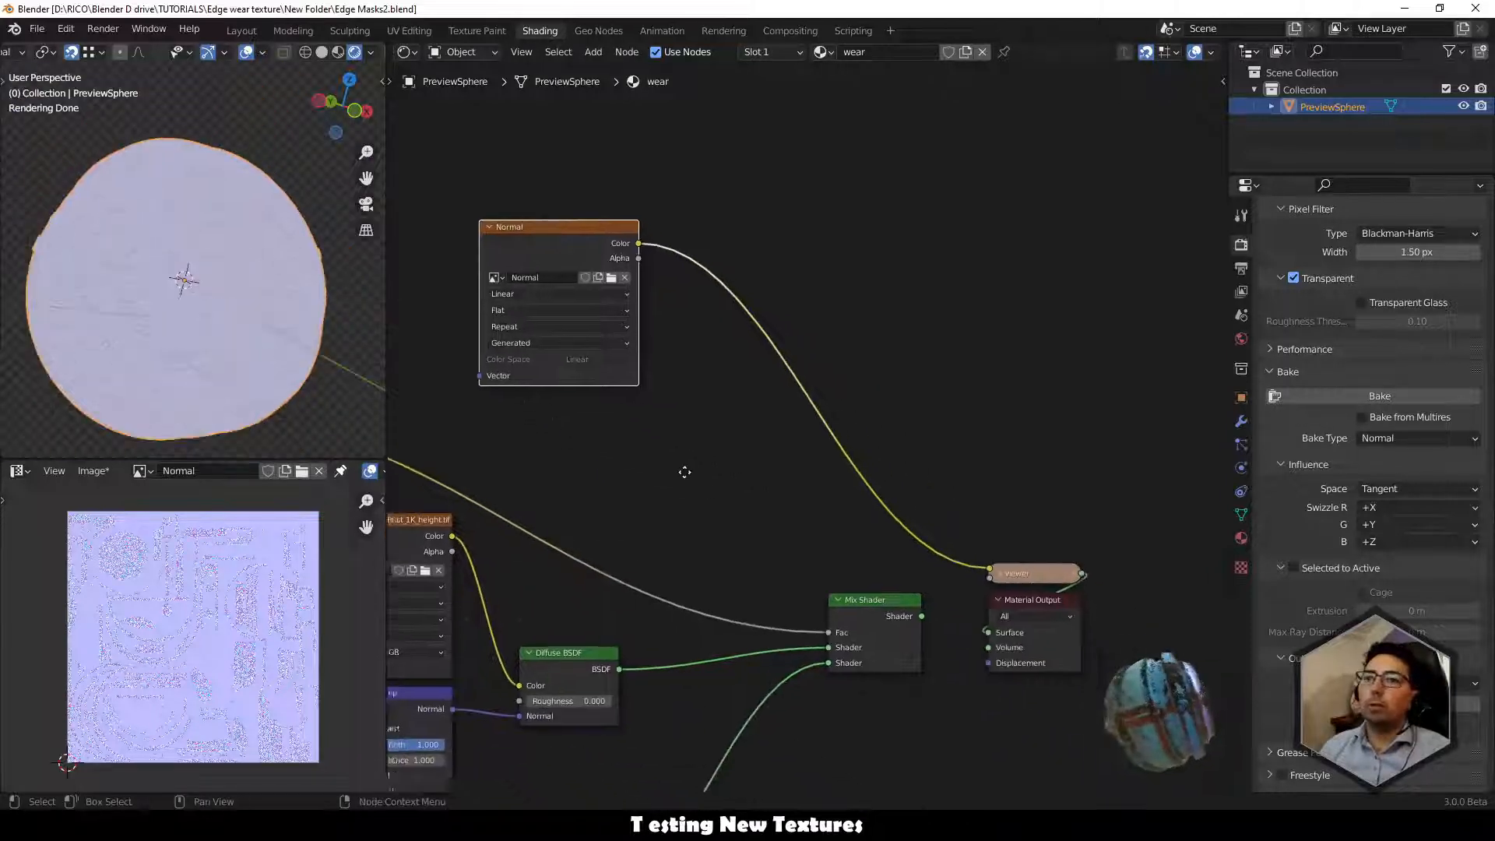
# Duplicate the Diffuse BSDF that feeds the Mix Shader and place the copy beside the Normal texture node.
pyautogui.scroll(-1, 685, 475)
pyautogui.hotkey('shift', 'a')
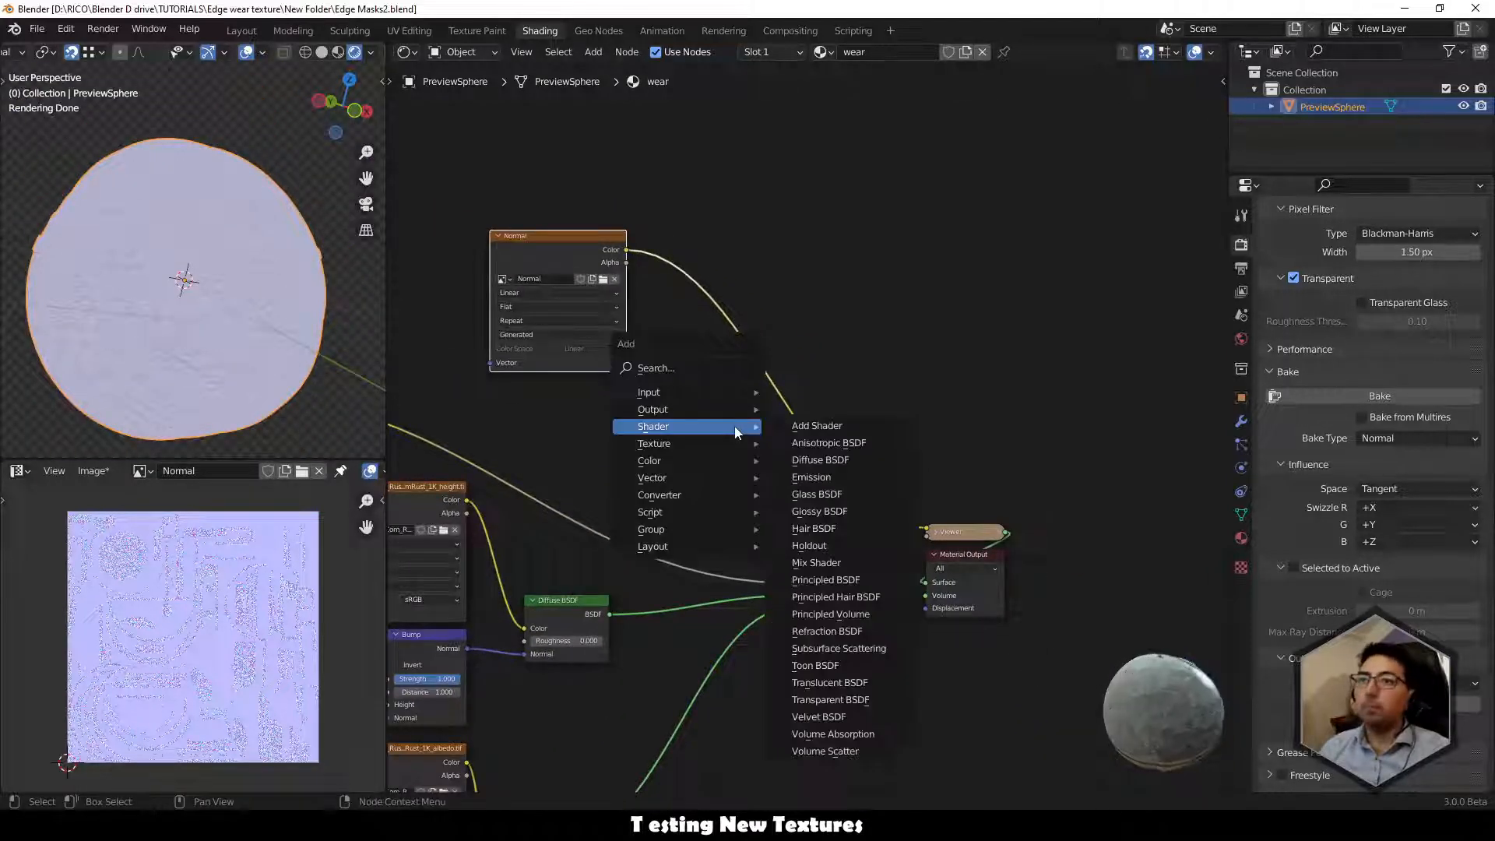
pyautogui.click(581, 600)
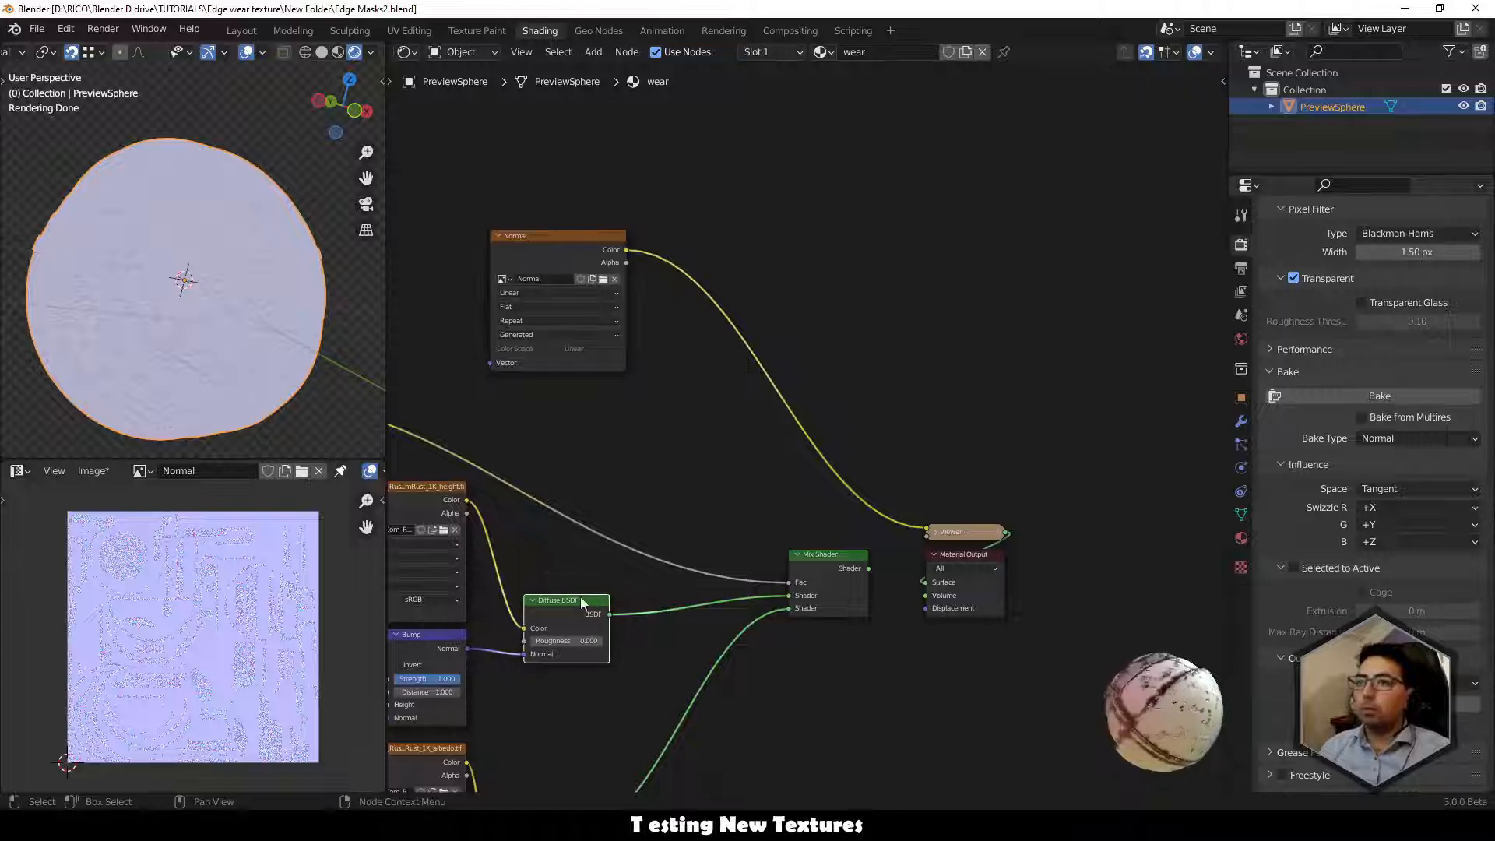
pyautogui.hotkey('shift', 'd')
pyautogui.click(856, 289)
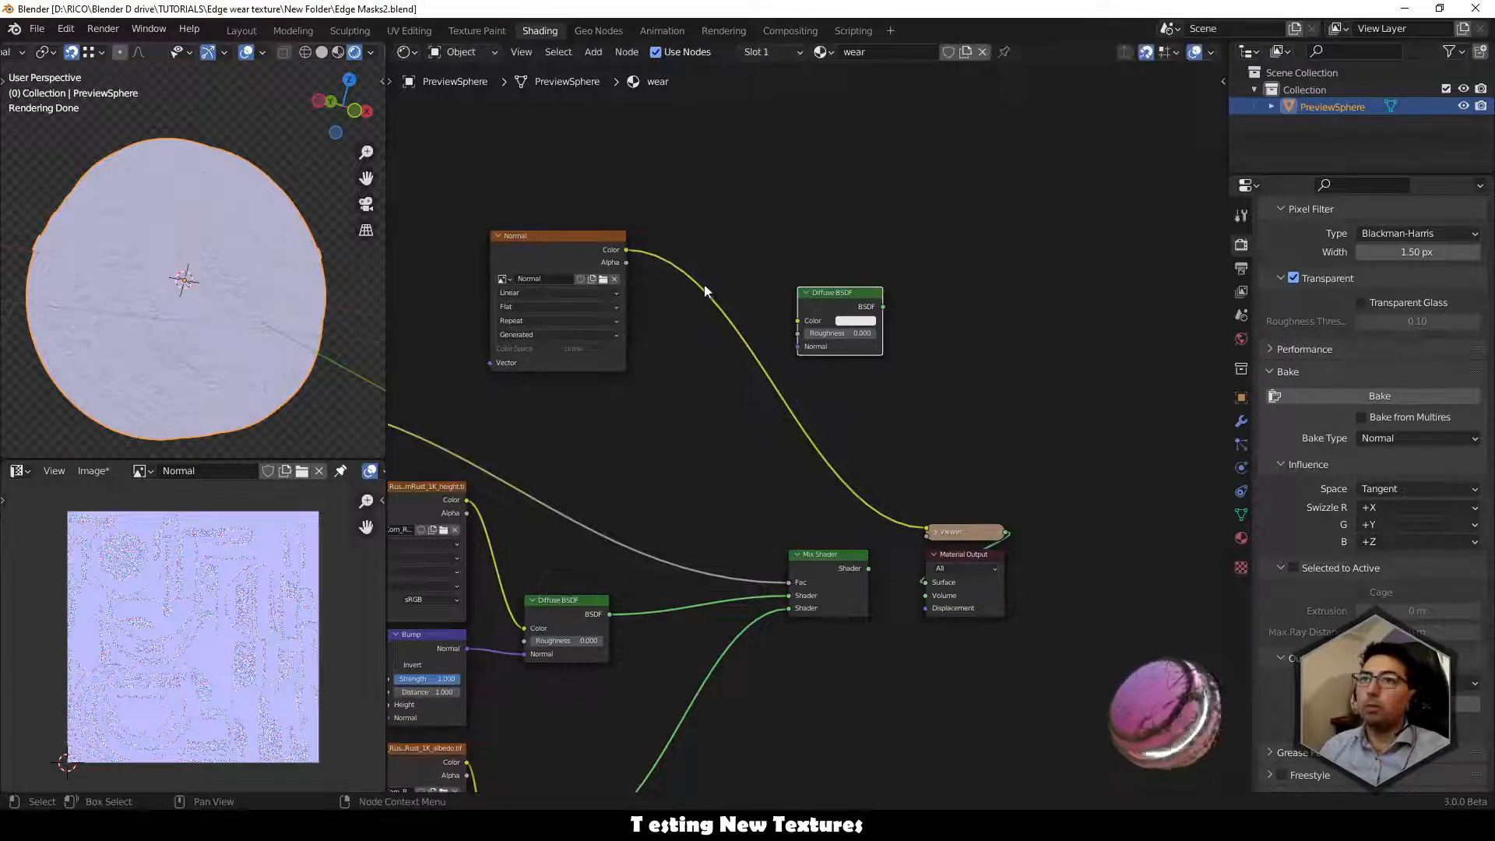
# Insert a Normal Map node after the Normal texture, detach it from the viewer, and connect it to the duplicated Diffuse BSDF's Normal input.
pyautogui.click(674, 343)
pyautogui.hotkey('shift', 'a')
pyautogui.write('n')
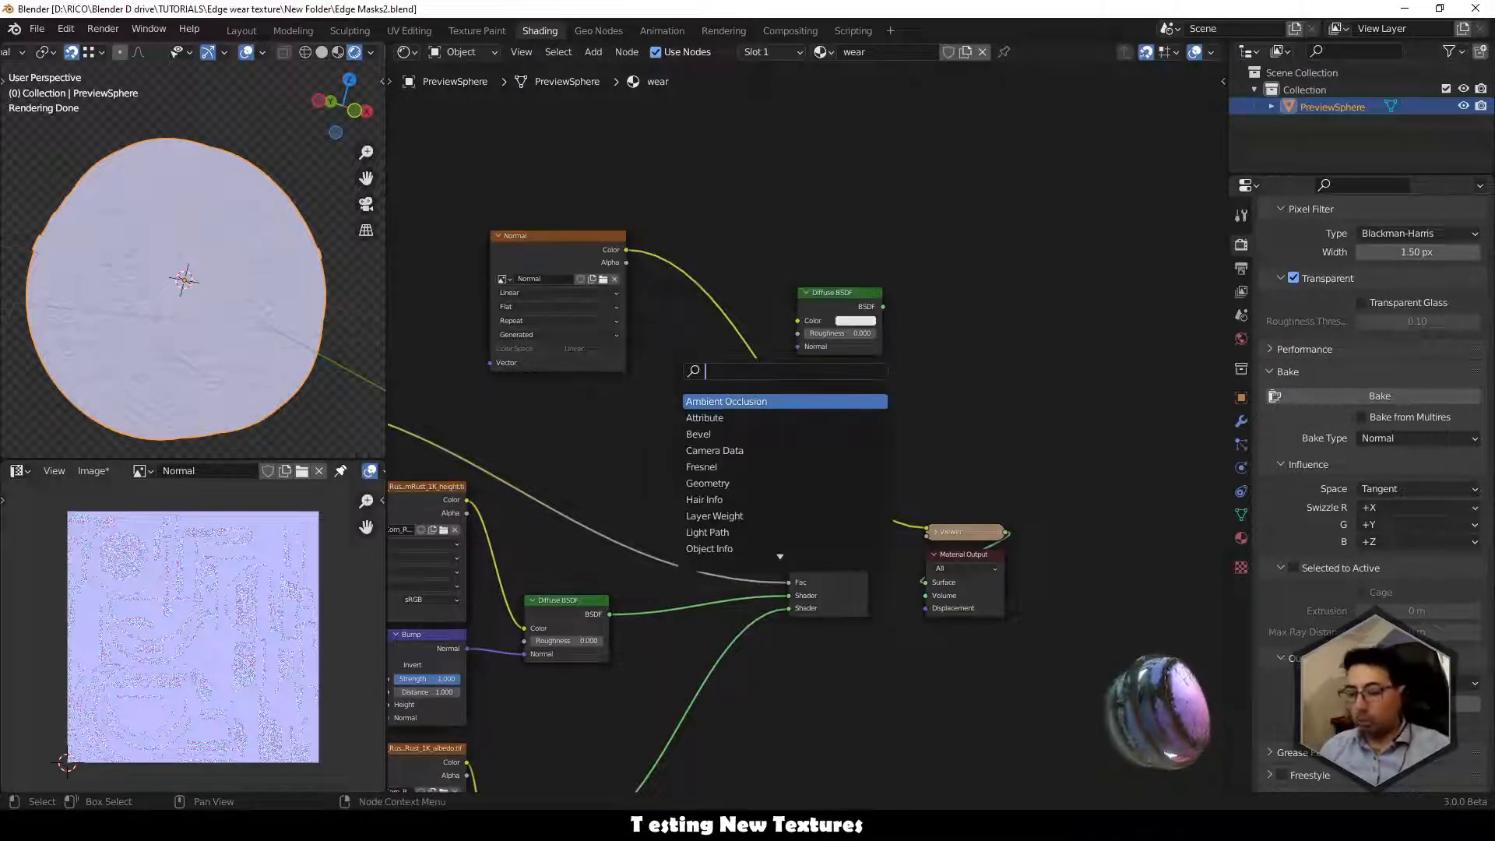
pyautogui.write('orm')
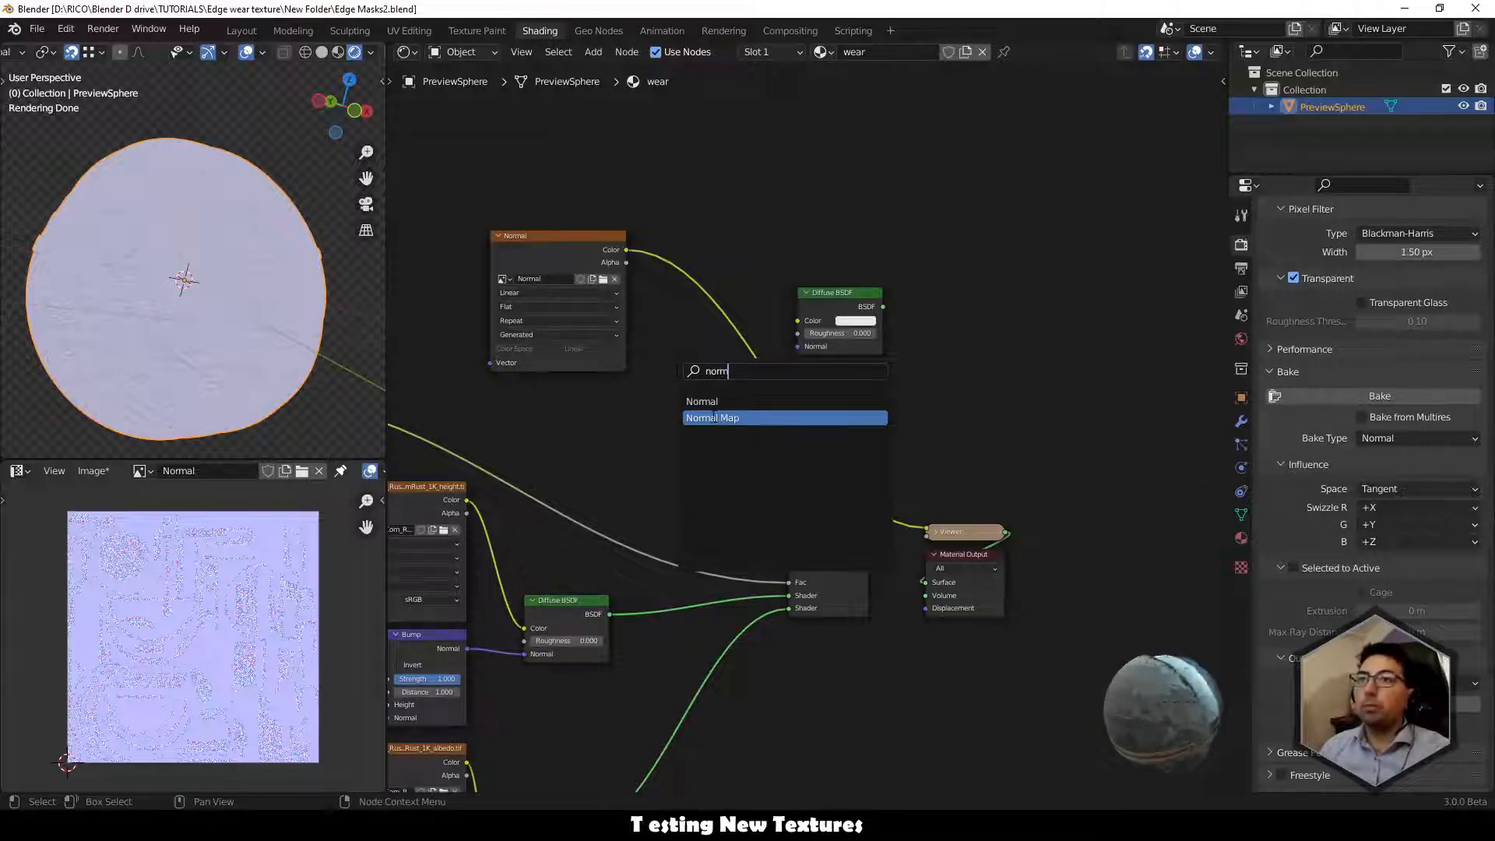
pyautogui.click(703, 418)
pyautogui.click(693, 355)
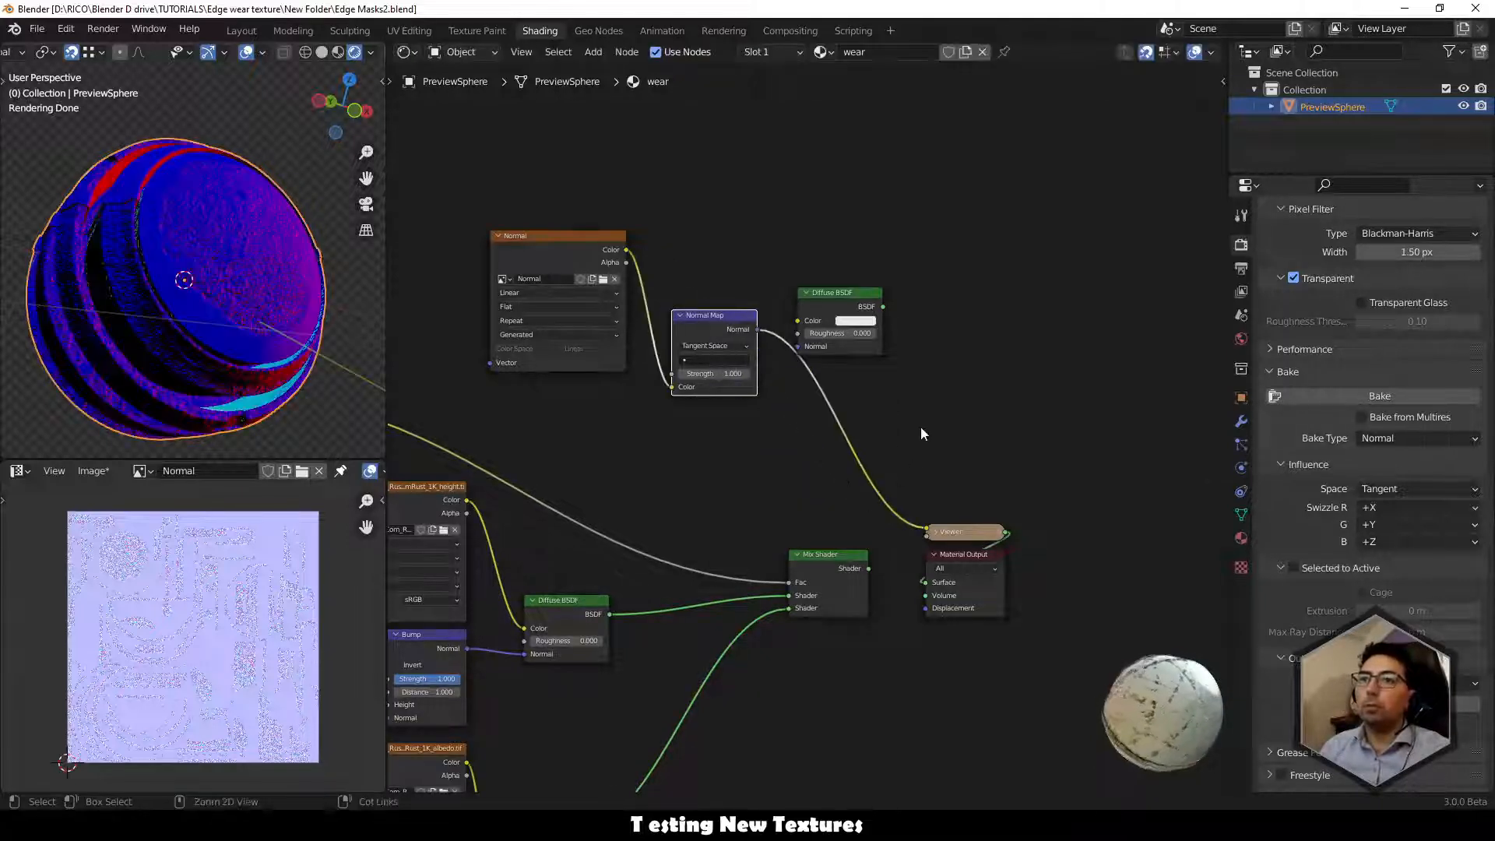
pyautogui.keyDown('ctrl'); pyautogui.moveTo(920, 427); pyautogui.dragTo(814, 529, button='right'); pyautogui.keyUp('ctrl')
pyautogui.moveTo(756, 330)
pyautogui.mouseDown()
pyautogui.moveTo(797, 347)
pyautogui.moveTo(753, 375)
pyautogui.mouseUp()
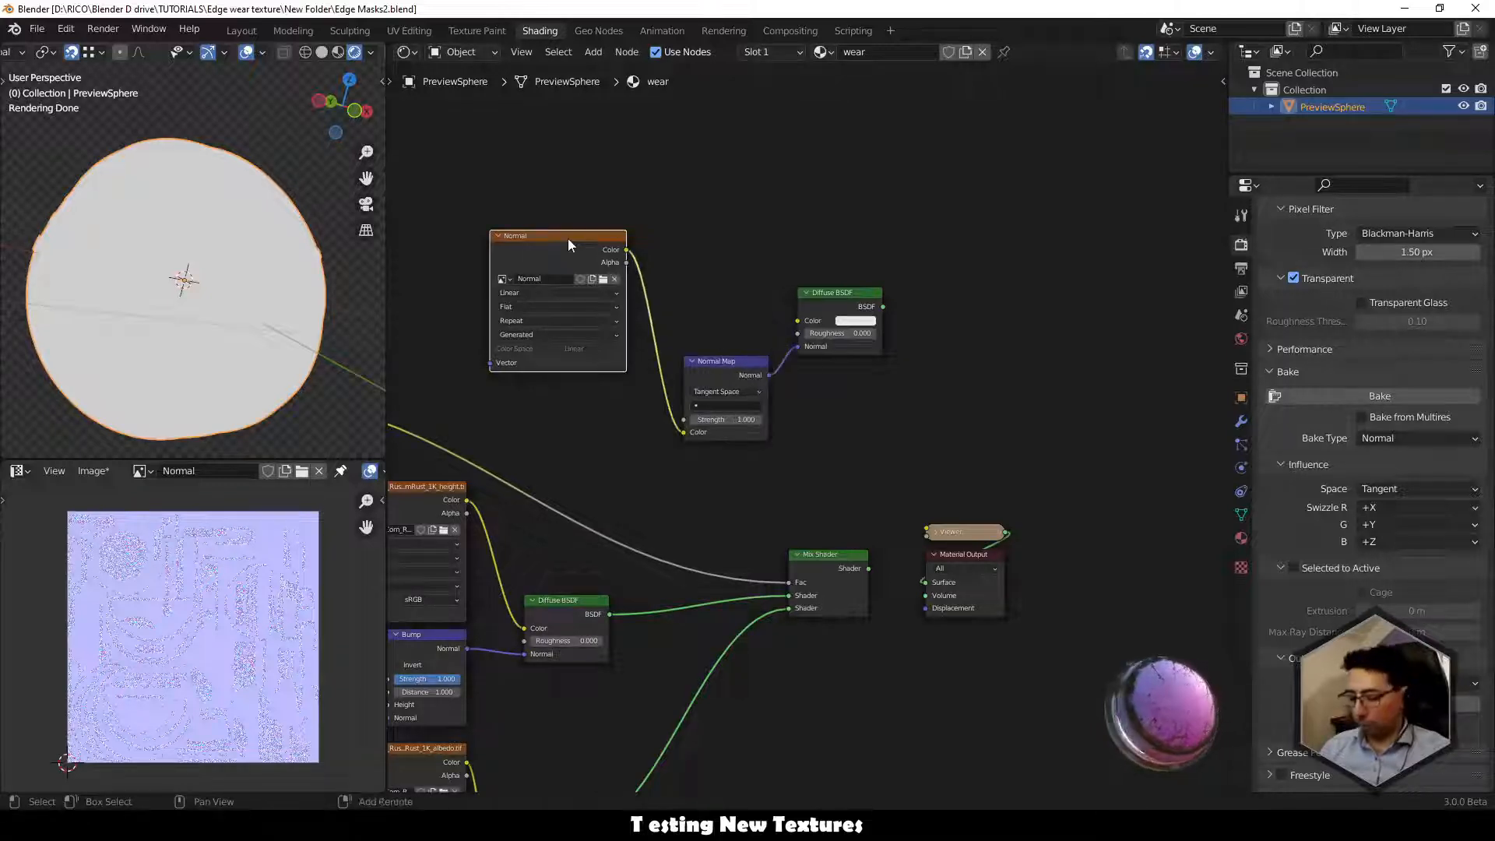
# Duplicate the Normal texture node, cut the link between the two copies, and stack them before the Normal Map node.
pyautogui.hotkey('shift', 'd')
pyautogui.click(754, 139)
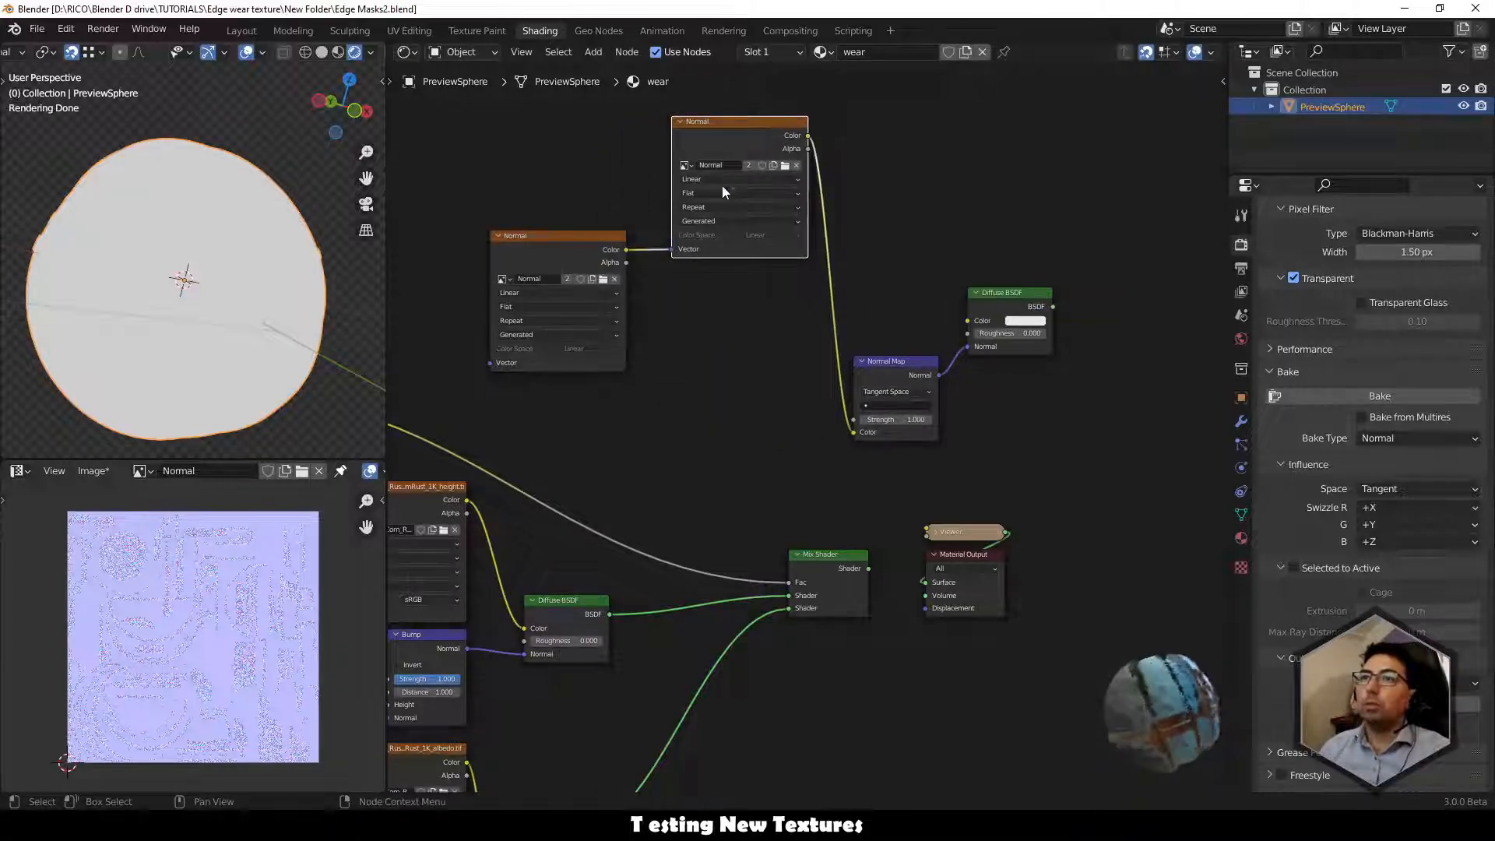
pyautogui.keyDown('ctrl'); pyautogui.moveTo(657, 217); pyautogui.dragTo(656, 273, button='right'); pyautogui.keyUp('ctrl')
pyautogui.moveTo(619, 240); pyautogui.dragTo(662, 341)
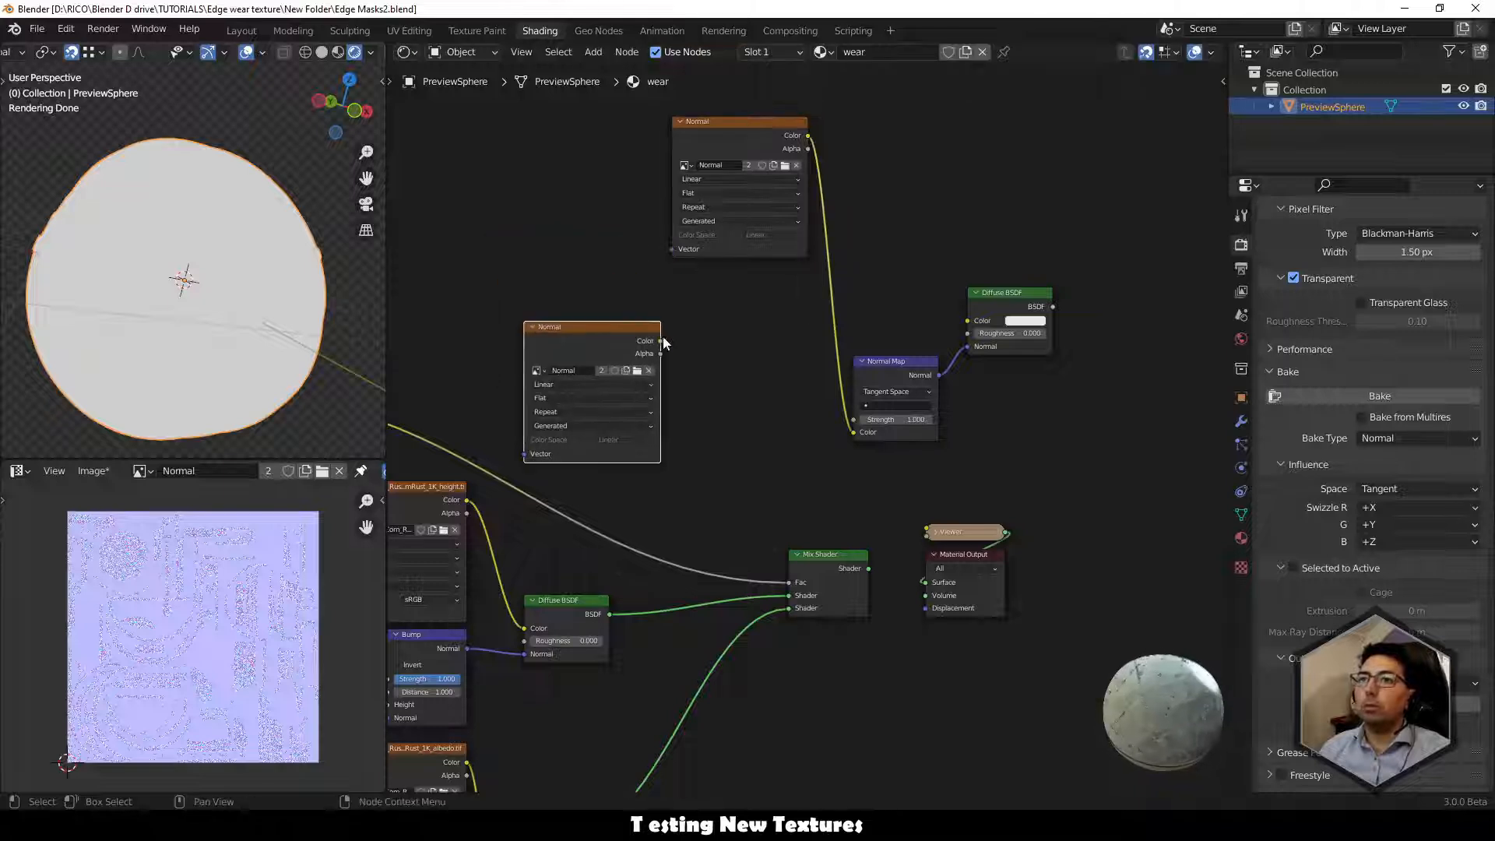
pyautogui.moveTo(716, 136); pyautogui.dragTo(602, 159)
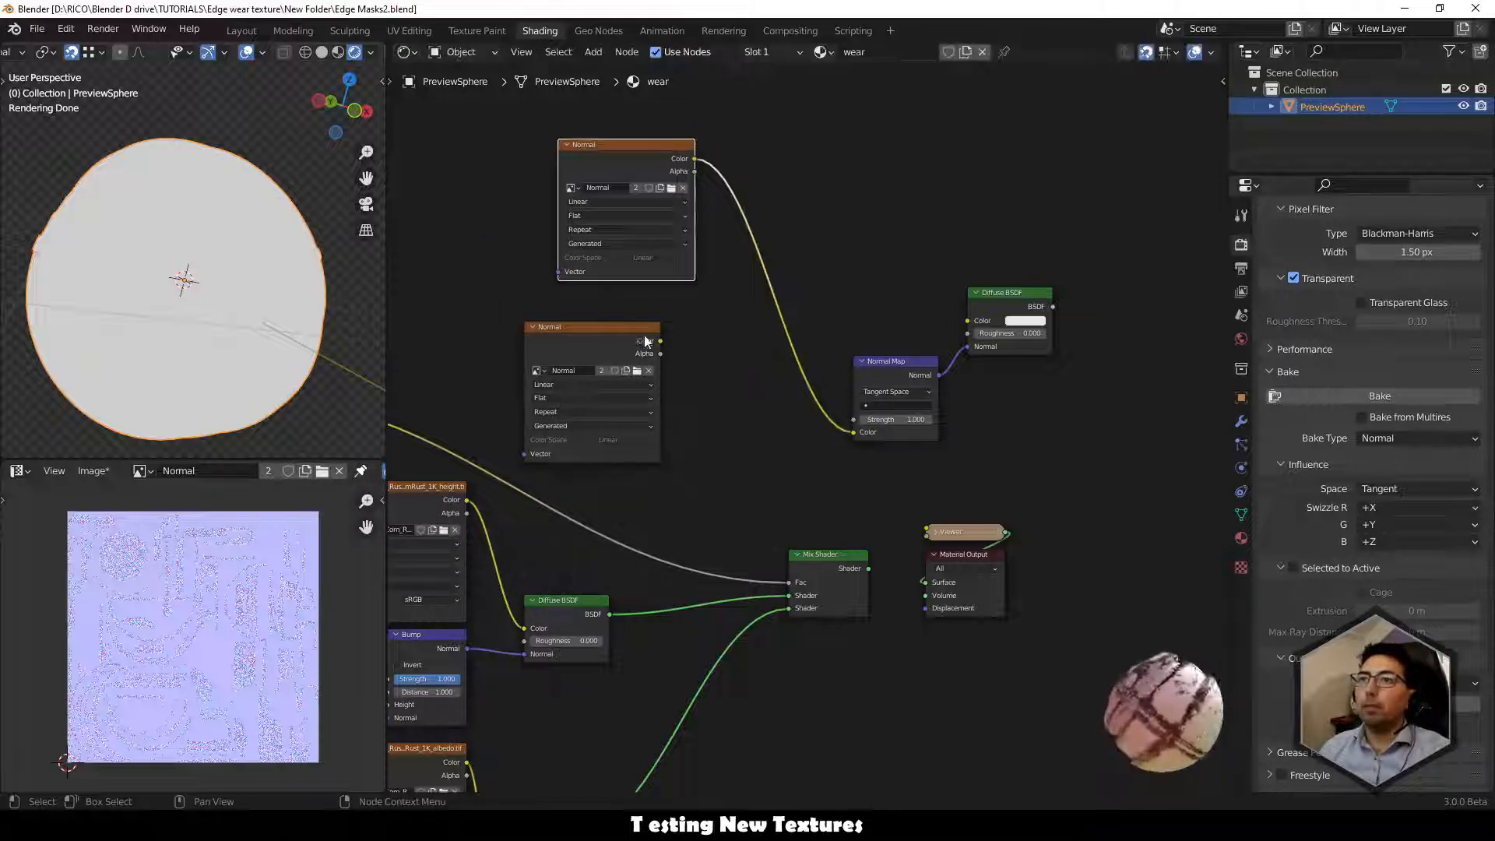
# Connect the unlinked texture node to the duplicated Diffuse BSDF's Color input and set its image to bake02.
pyautogui.moveTo(659, 340); pyautogui.dragTo(967, 321)
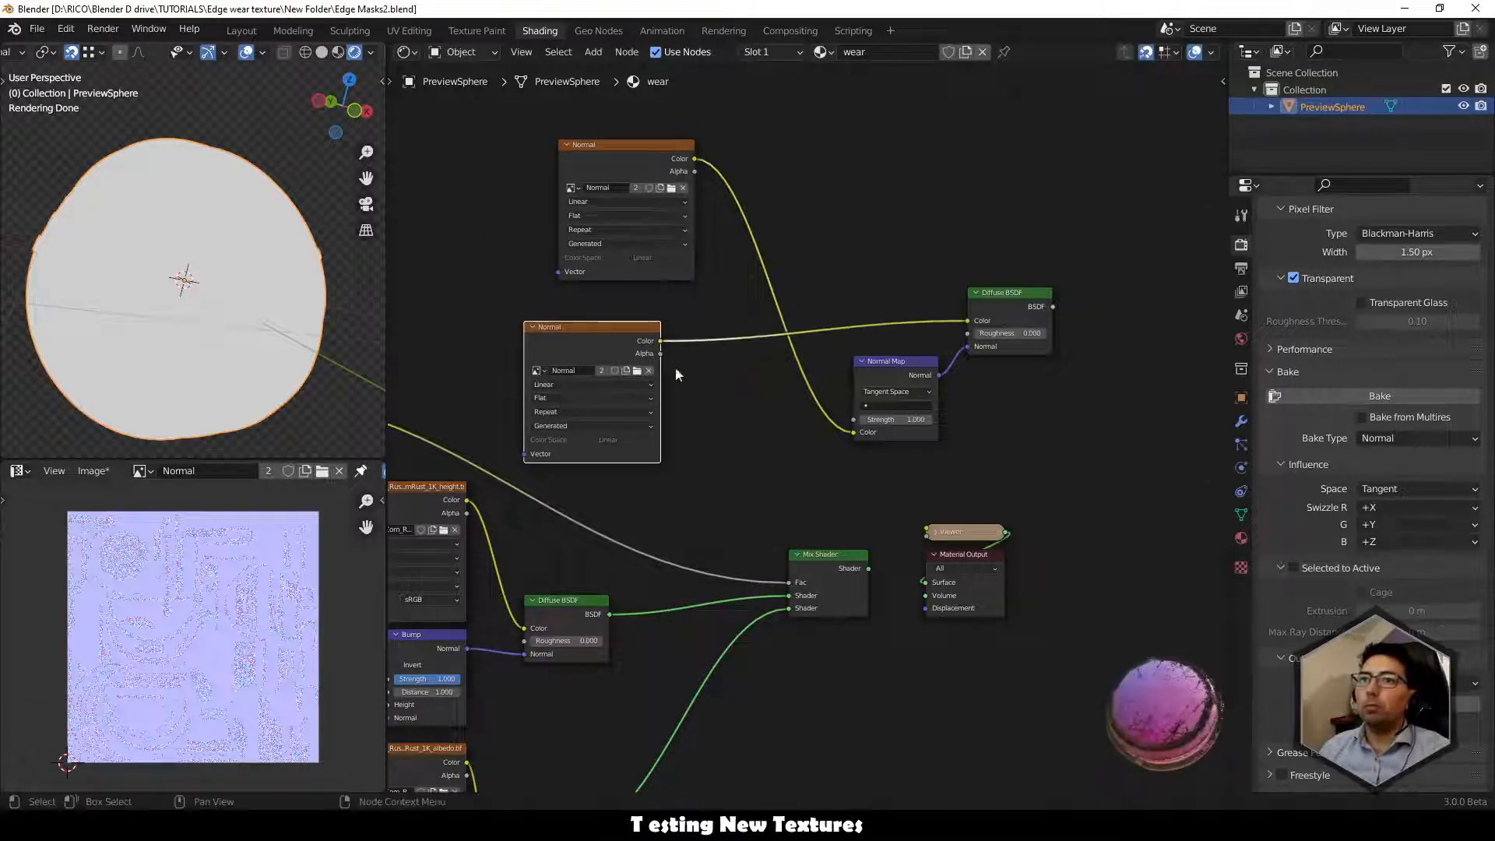
pyautogui.click(540, 372)
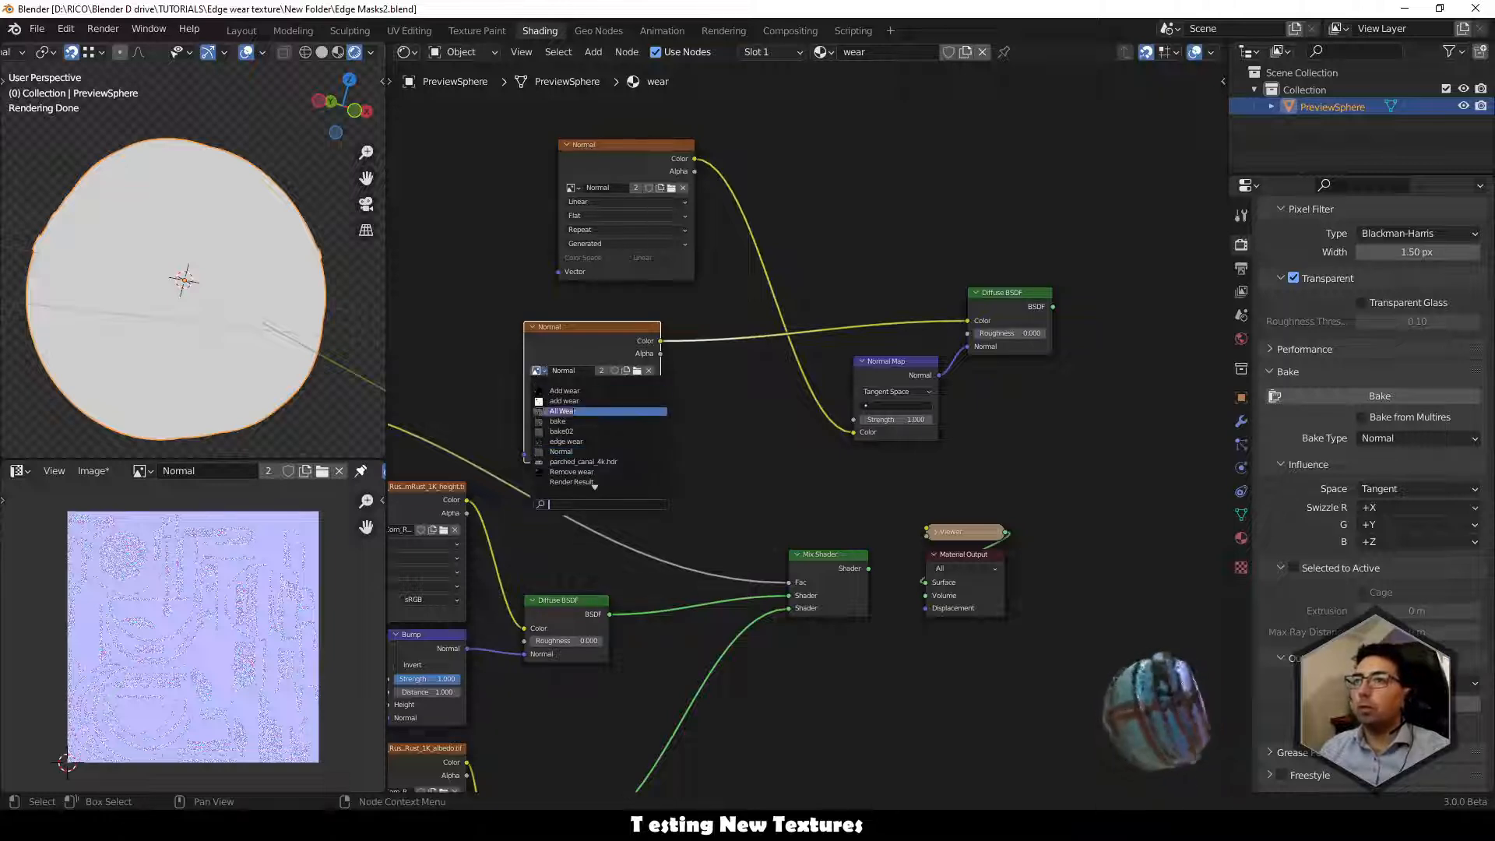
pyautogui.click(591, 431)
# Compare the baked-texture Diffuse BSDF with the original Mix Shader on the sphere, moving the Material Output node further away from the Mix Shader.
pyautogui.keyDown('ctrl'); pyautogui.keyDown('shift'); pyautogui.click(1016, 296); pyautogui.keyUp('shift'); pyautogui.keyUp('ctrl')
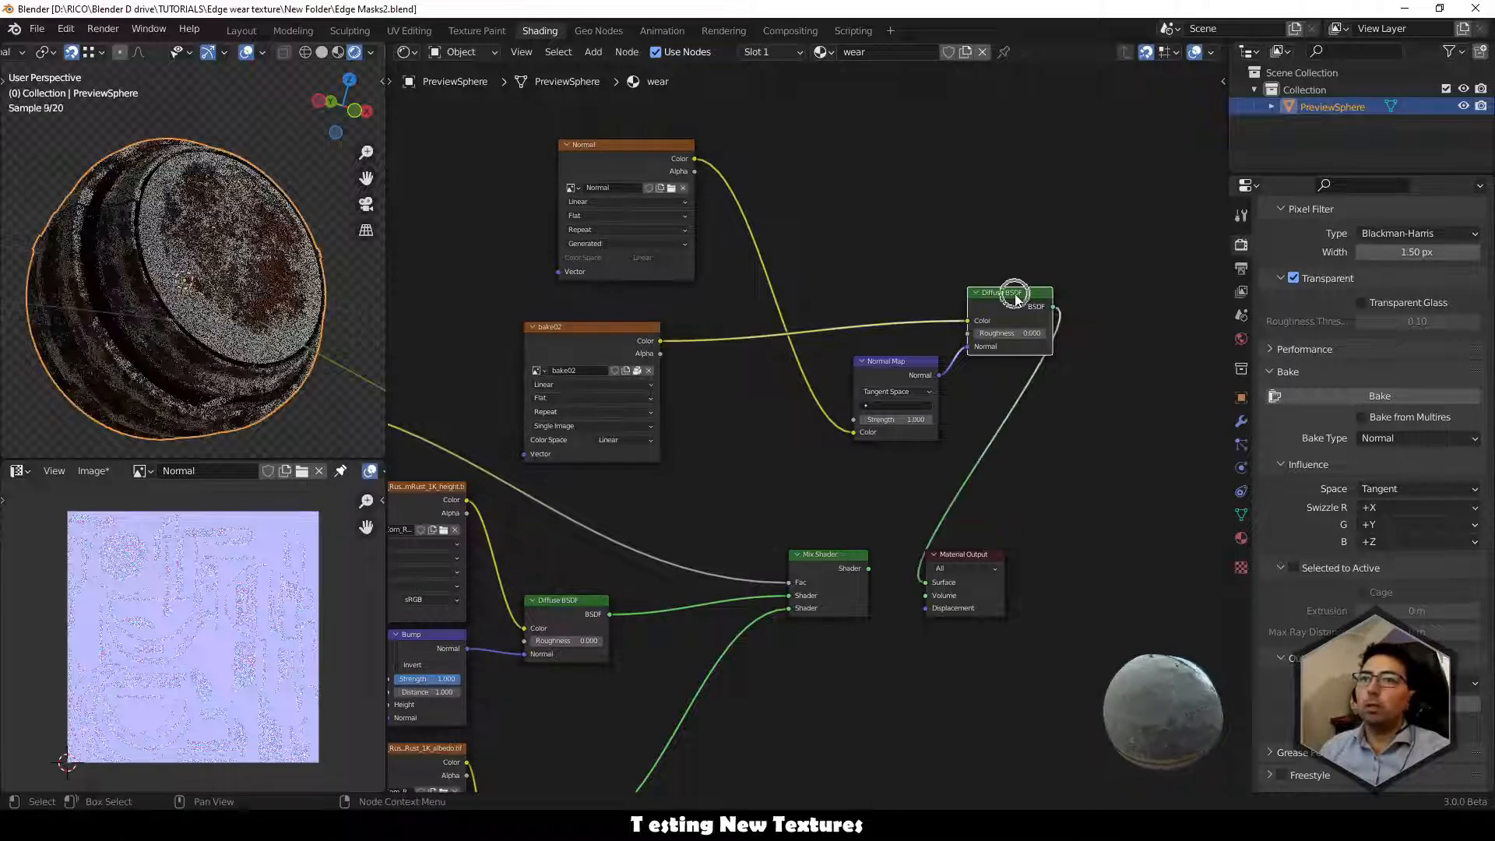
pyautogui.moveTo(965, 555); pyautogui.dragTo(1056, 543)
pyautogui.moveTo(424, 358); pyautogui.dragTo(283, 353, button='middle')
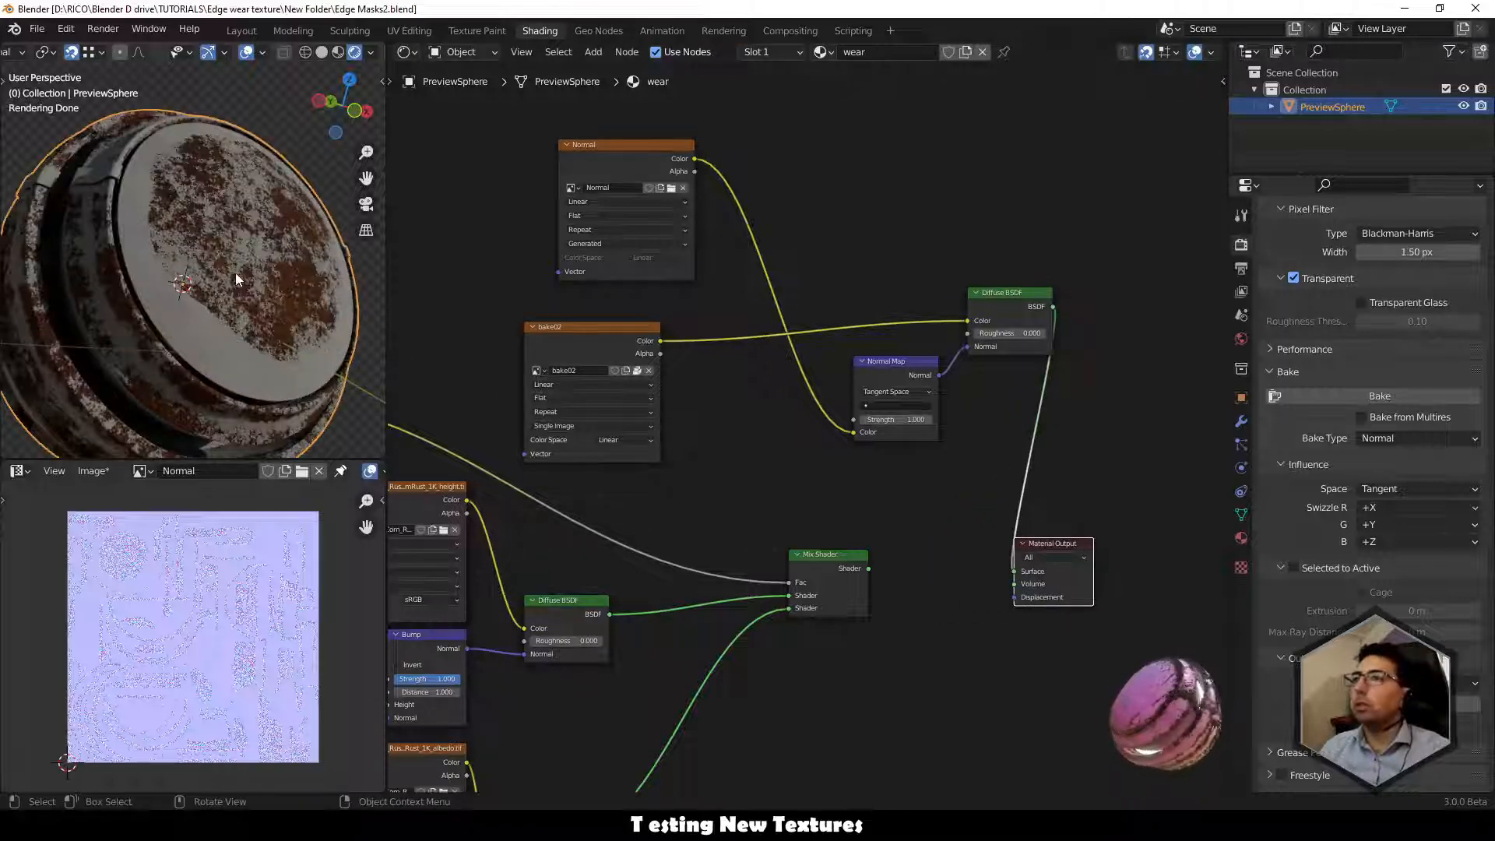
pyautogui.keyDown('ctrl'); pyautogui.keyDown('shift'); pyautogui.click(819, 554); pyautogui.keyUp('shift'); pyautogui.keyUp('ctrl')
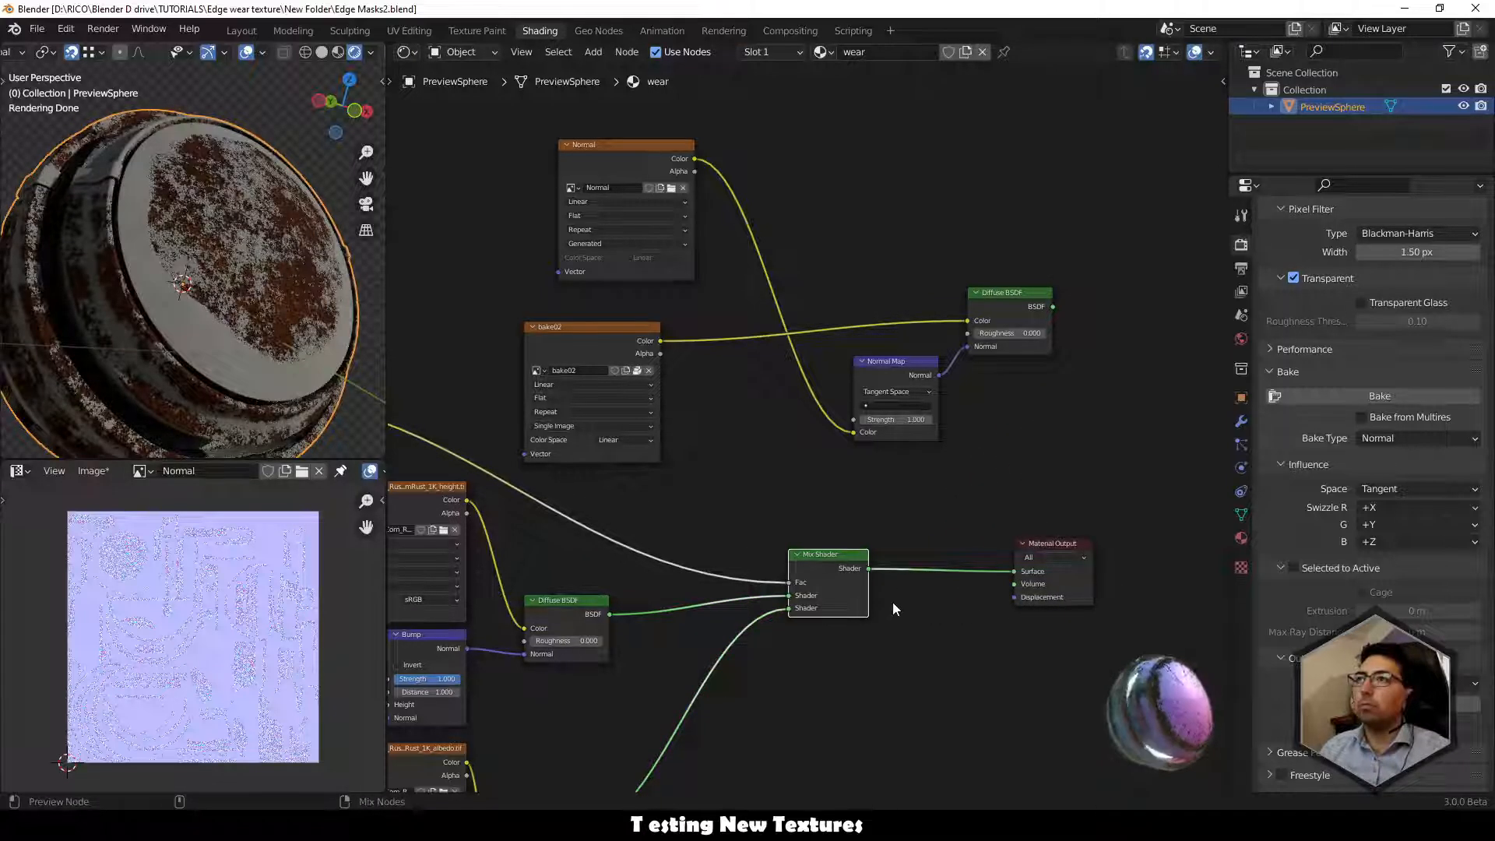
pyautogui.keyDown('ctrl'); pyautogui.keyDown('shift'); pyautogui.click(1010, 296); pyautogui.keyUp('shift'); pyautogui.keyUp('ctrl')
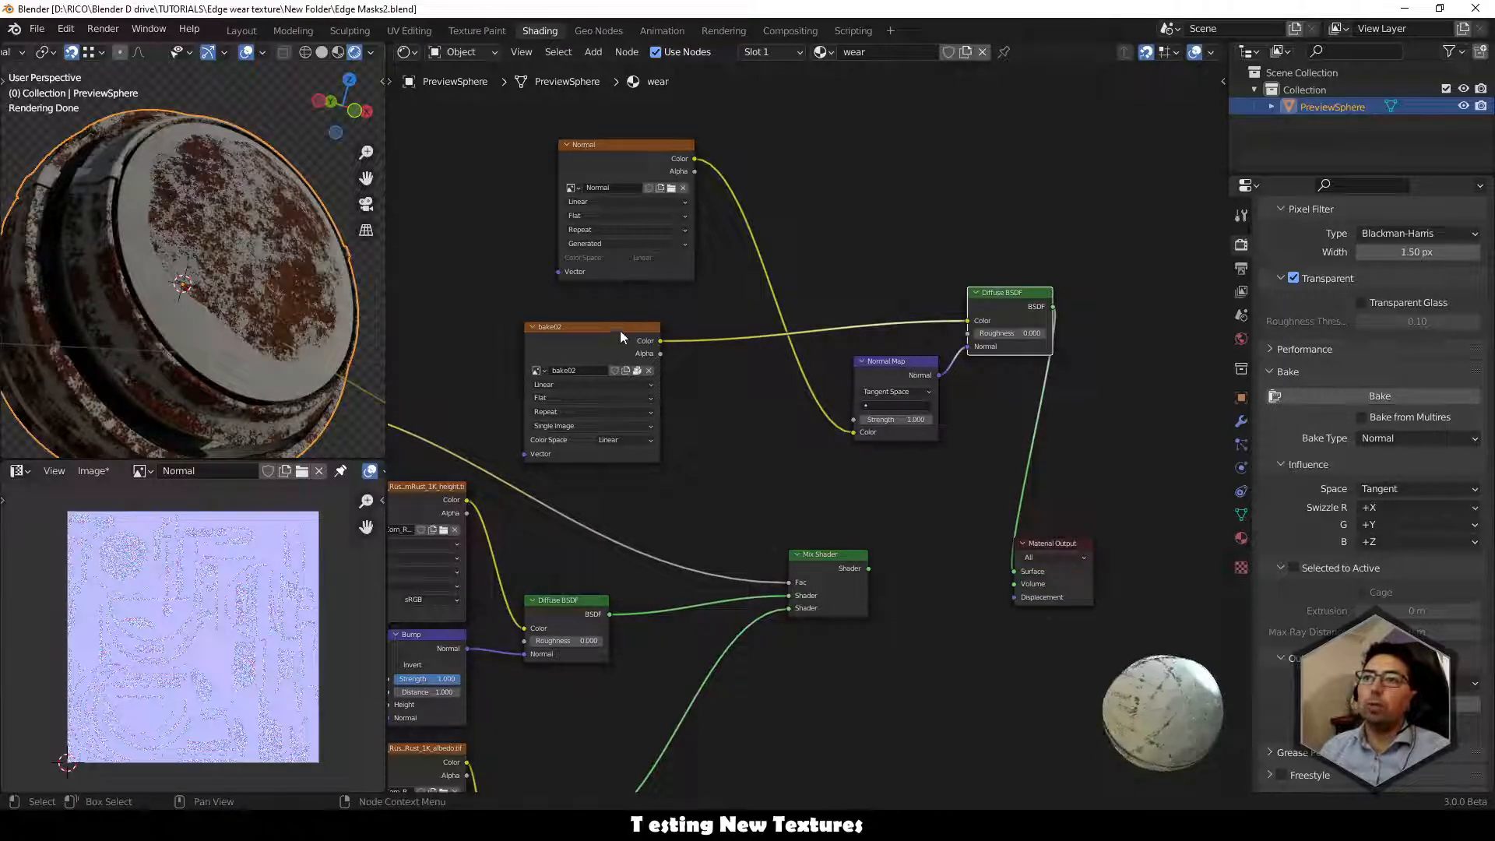
# Align the bake02 node directly below the Normal texture node and move the Normal Map node closer to them.
pyautogui.moveTo(620, 330); pyautogui.dragTo(651, 299)
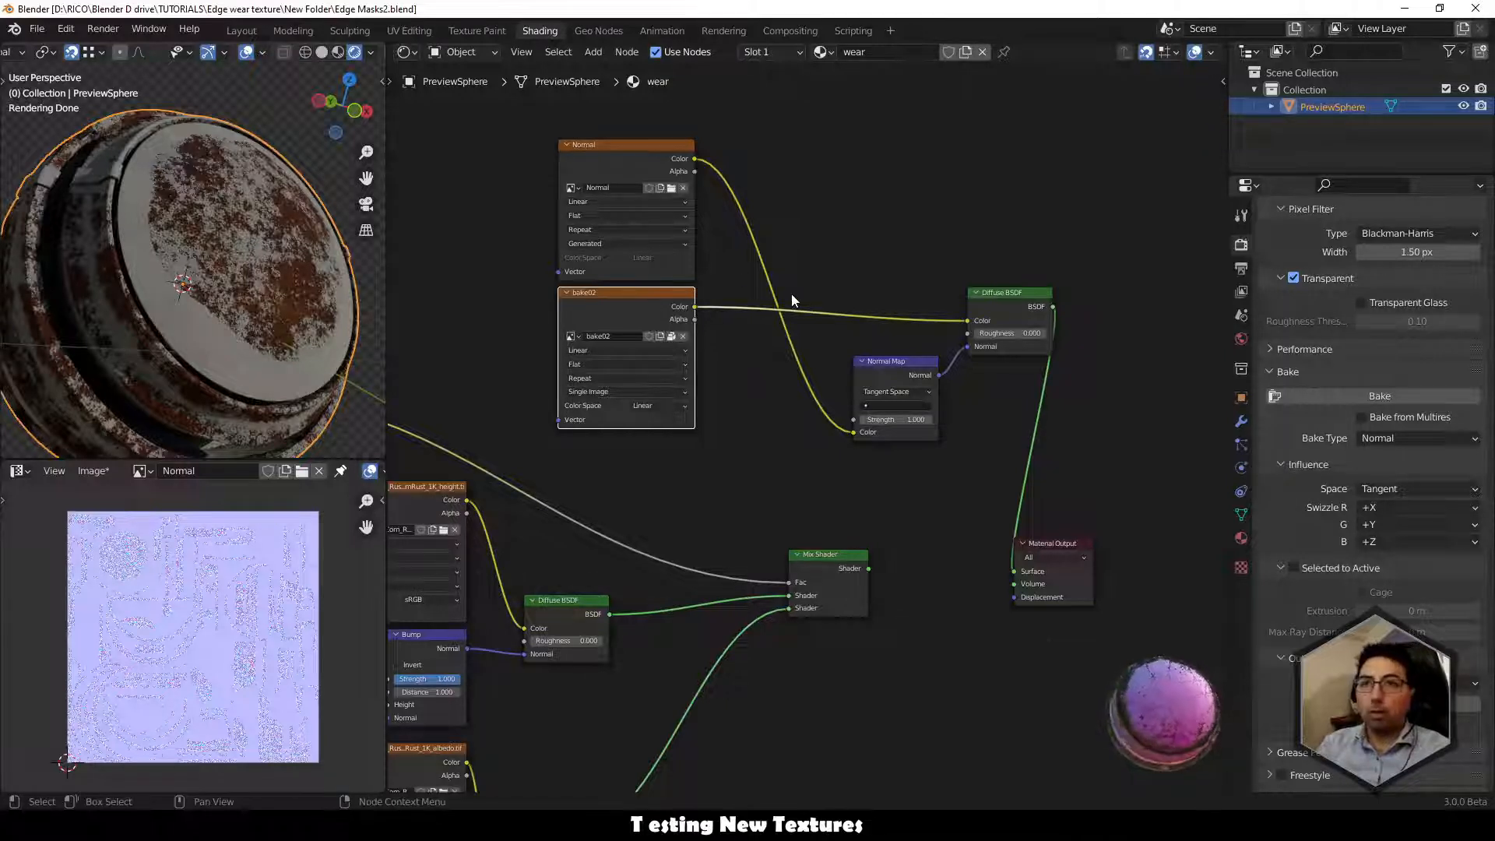
pyautogui.moveTo(881, 365); pyautogui.dragTo(803, 341)
# Preview the rust height texture and both ColorRamp masks on the sphere, and restore the Mix Shader as the material output.
pyautogui.moveTo(723, 476); pyautogui.dragTo(906, 360, button='middle')
pyautogui.moveTo(830, 429); pyautogui.dragTo(937, 414, button='middle')
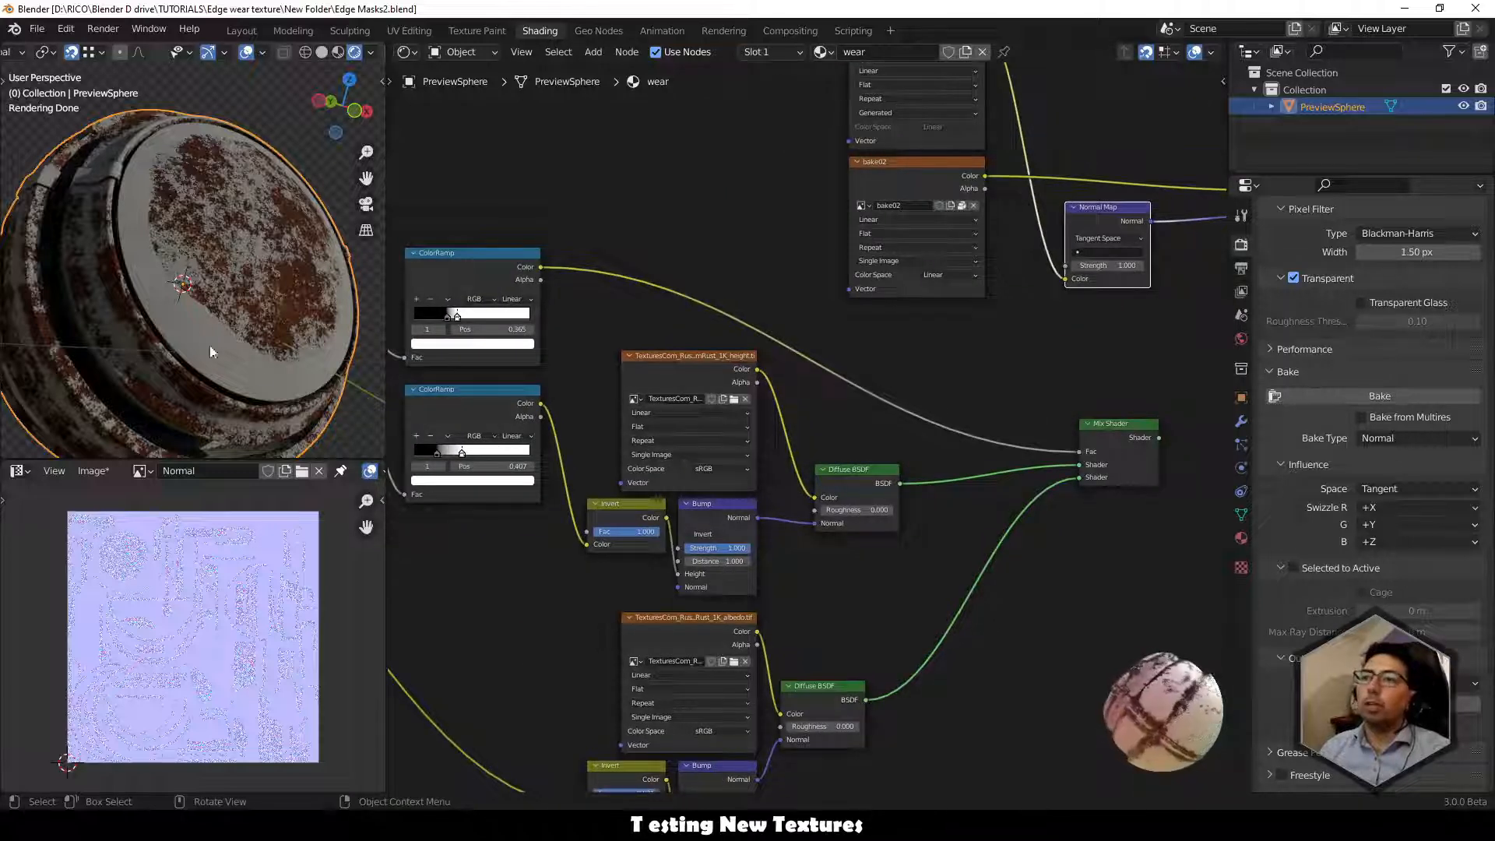
pyautogui.keyDown('ctrl'); pyautogui.keyDown('shift'); pyautogui.click(718, 358); pyautogui.keyUp('shift'); pyautogui.keyUp('ctrl')
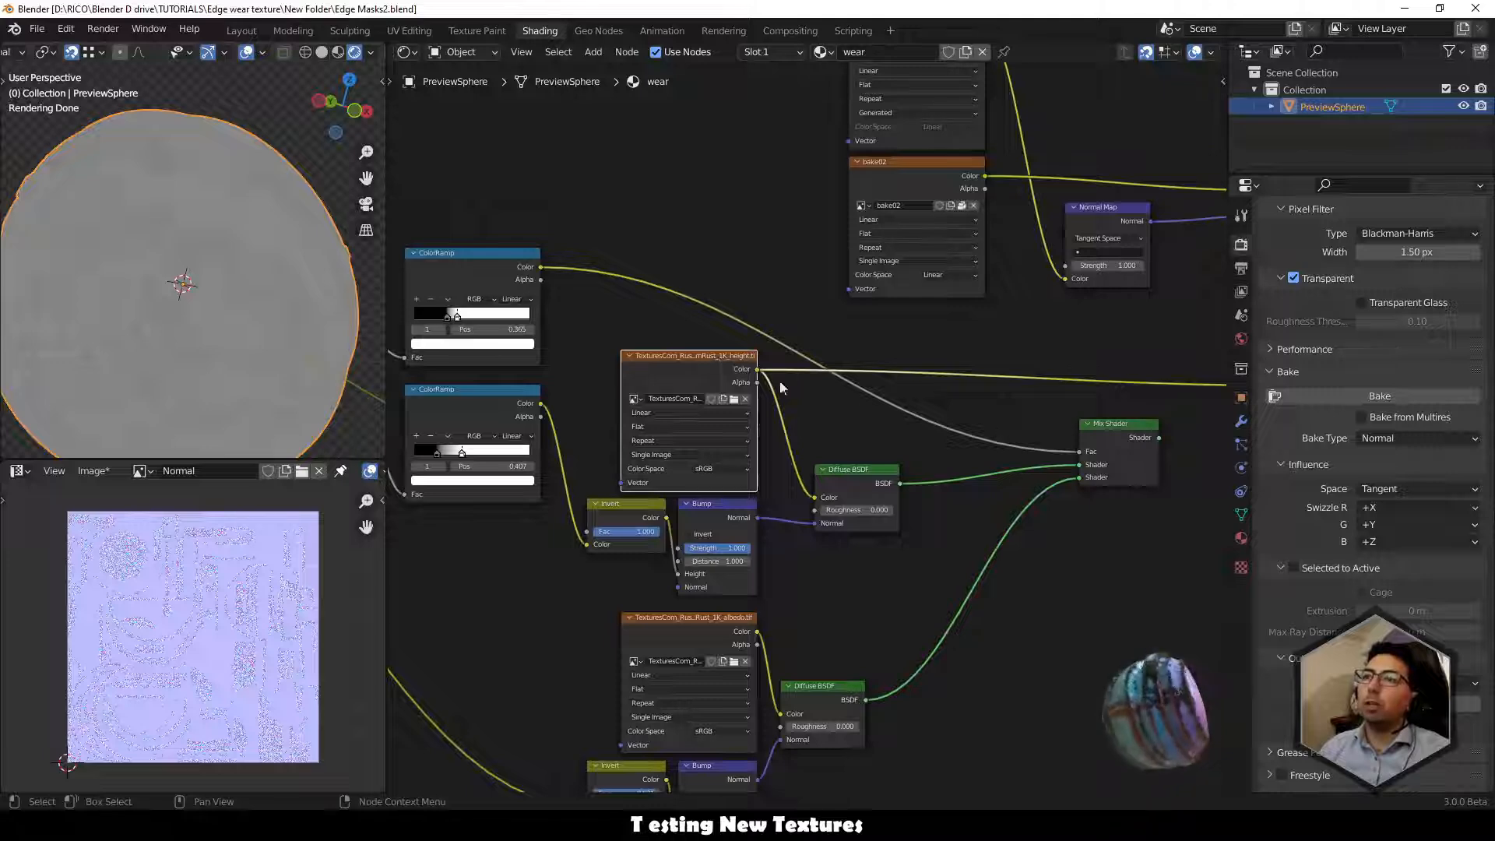
pyautogui.moveTo(877, 418); pyautogui.dragTo(849, 335, button='middle')
pyautogui.scroll(-1, 850, 347)
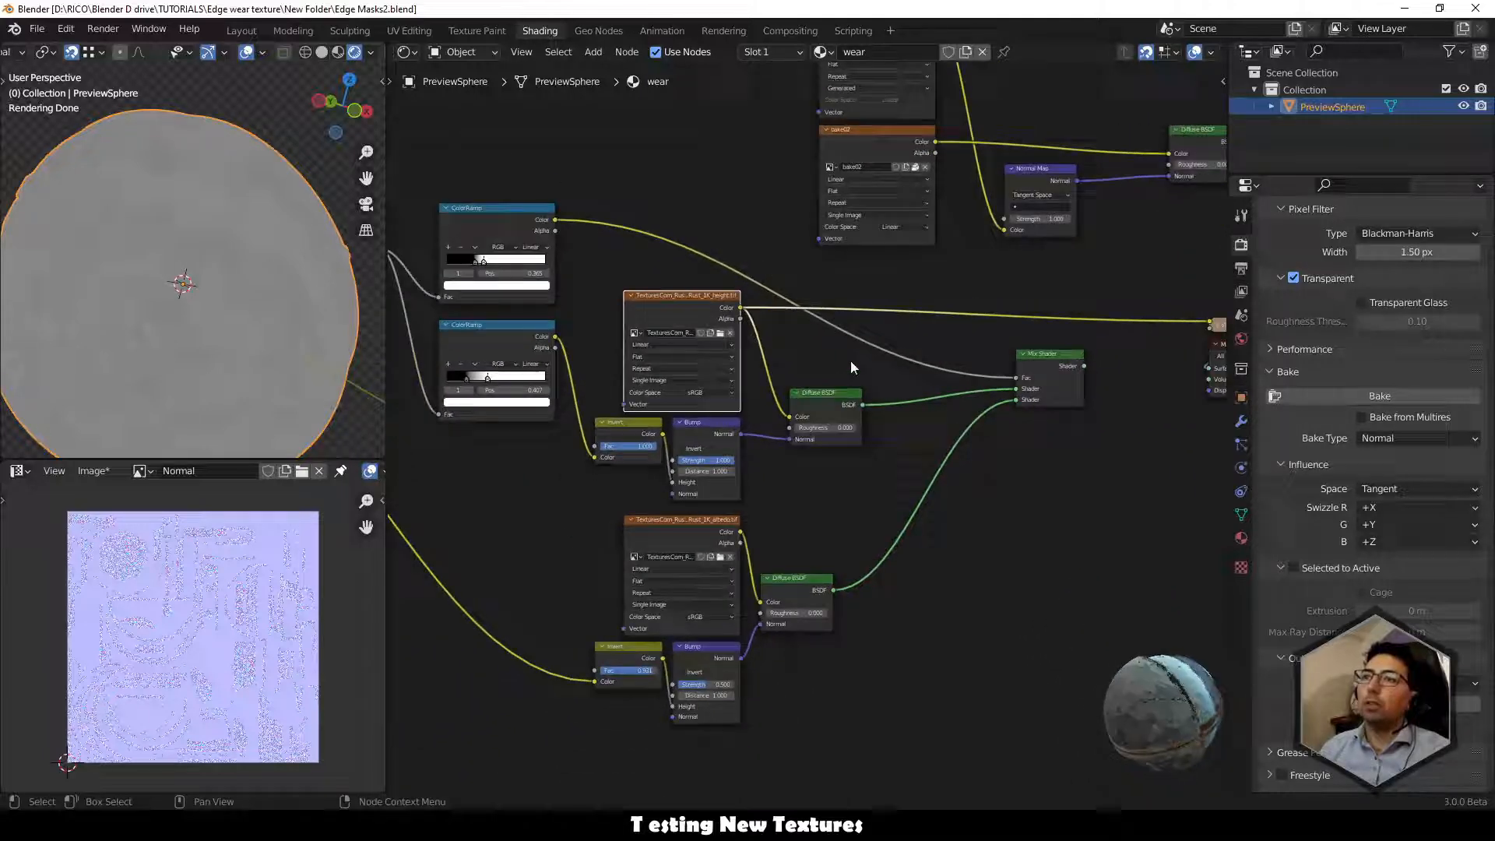
pyautogui.keyDown('ctrl'); pyautogui.keyDown('shift'); pyautogui.click(506, 208); pyautogui.keyUp('shift'); pyautogui.keyUp('ctrl')
pyautogui.moveTo(610, 306); pyautogui.dragTo(620, 369, button='middle')
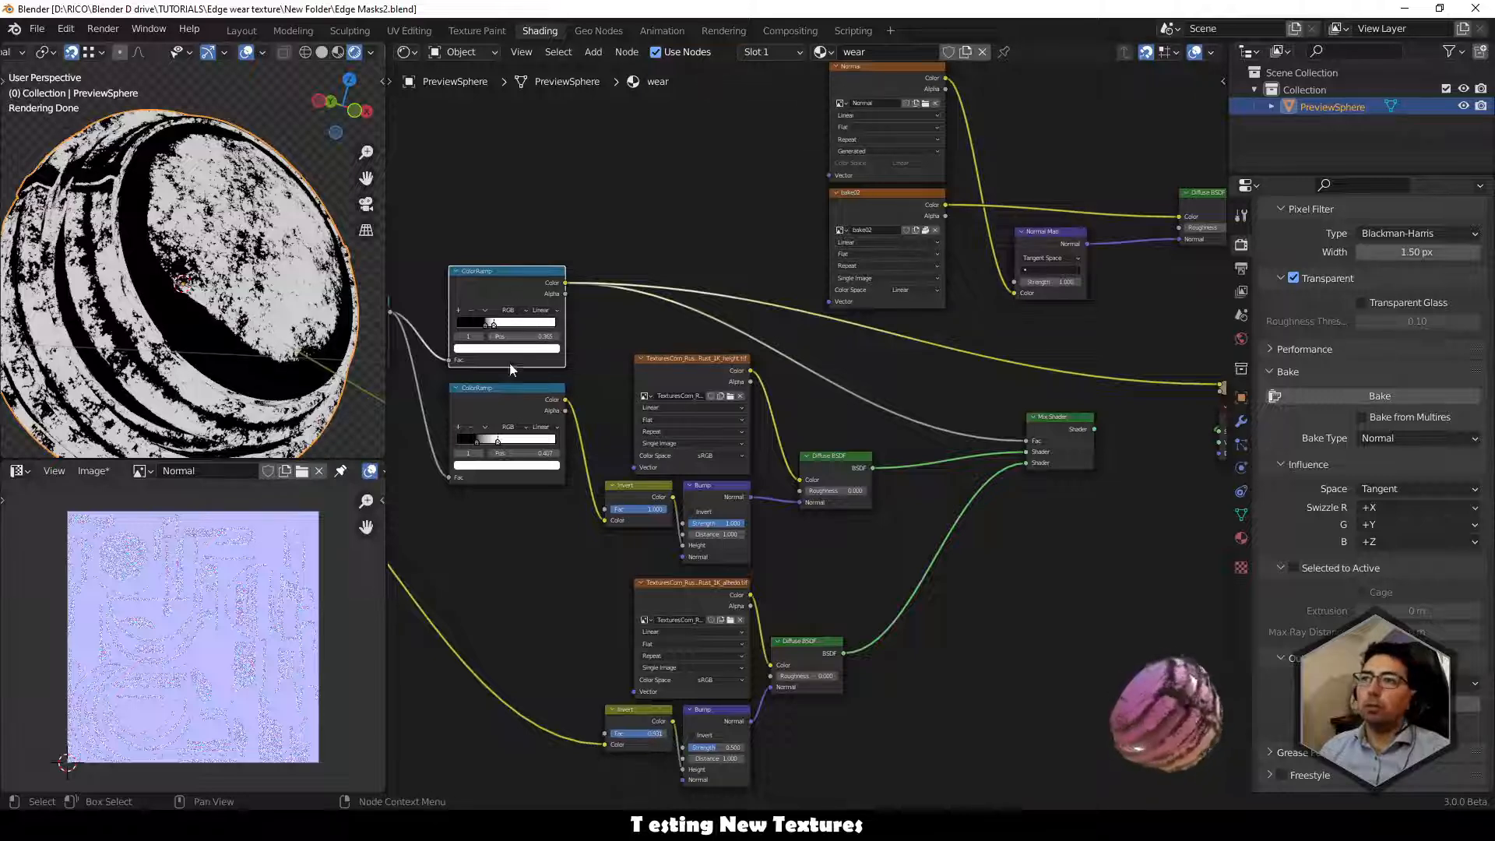
pyautogui.keyDown('ctrl'); pyautogui.keyDown('shift'); pyautogui.click(543, 385); pyautogui.keyUp('shift'); pyautogui.keyUp('ctrl')
pyautogui.keyDown('ctrl'); pyautogui.keyDown('shift'); pyautogui.click(531, 275); pyautogui.keyUp('shift'); pyautogui.keyUp('ctrl')
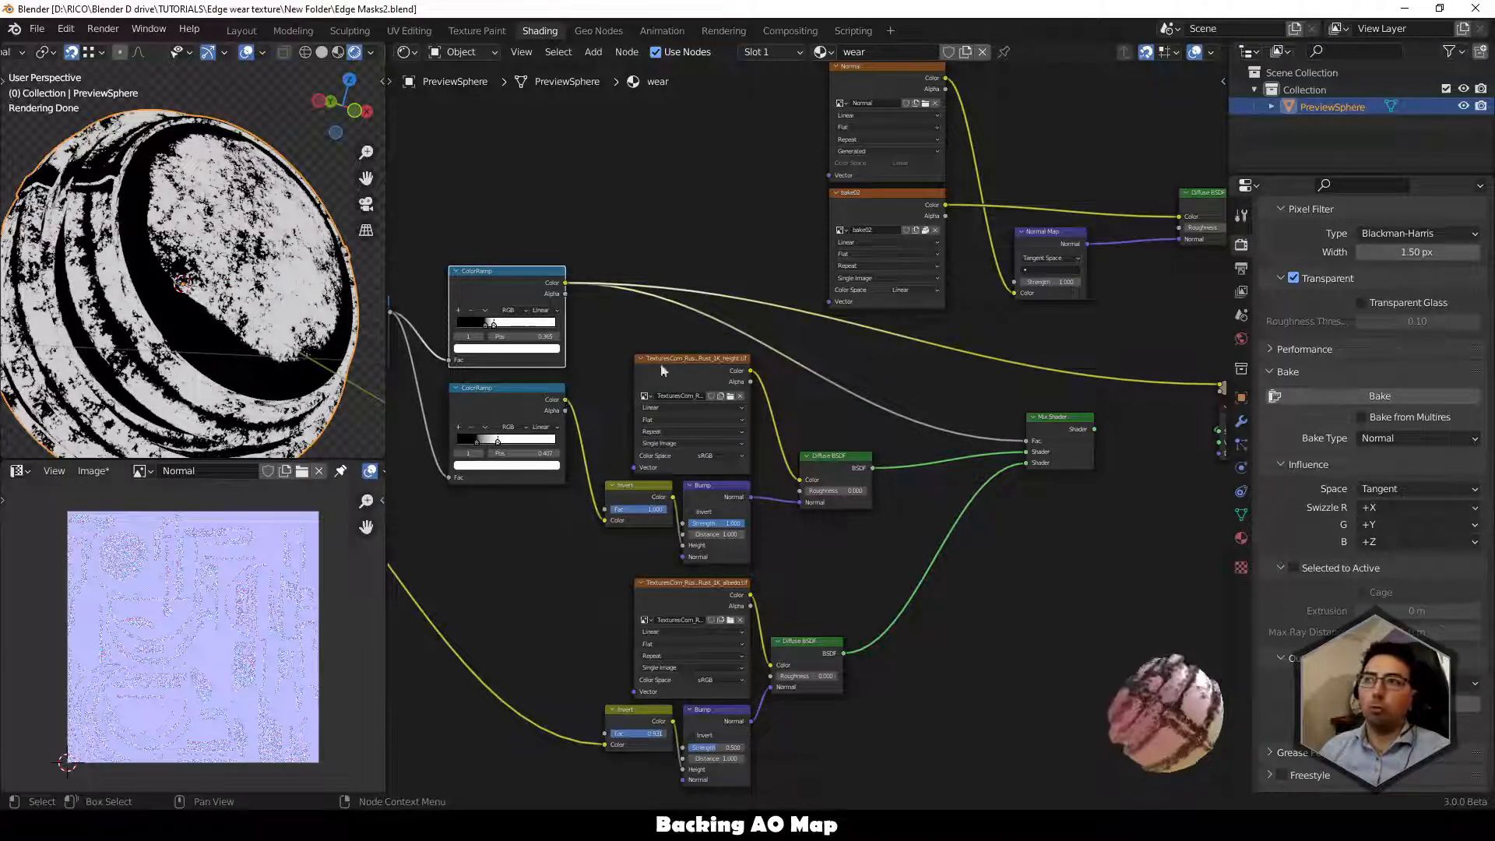
pyautogui.moveTo(960, 497); pyautogui.dragTo(674, 508, button='middle')
pyautogui.keyDown('ctrl'); pyautogui.keyDown('shift'); pyautogui.click(763, 433); pyautogui.keyUp('shift'); pyautogui.keyUp('ctrl')
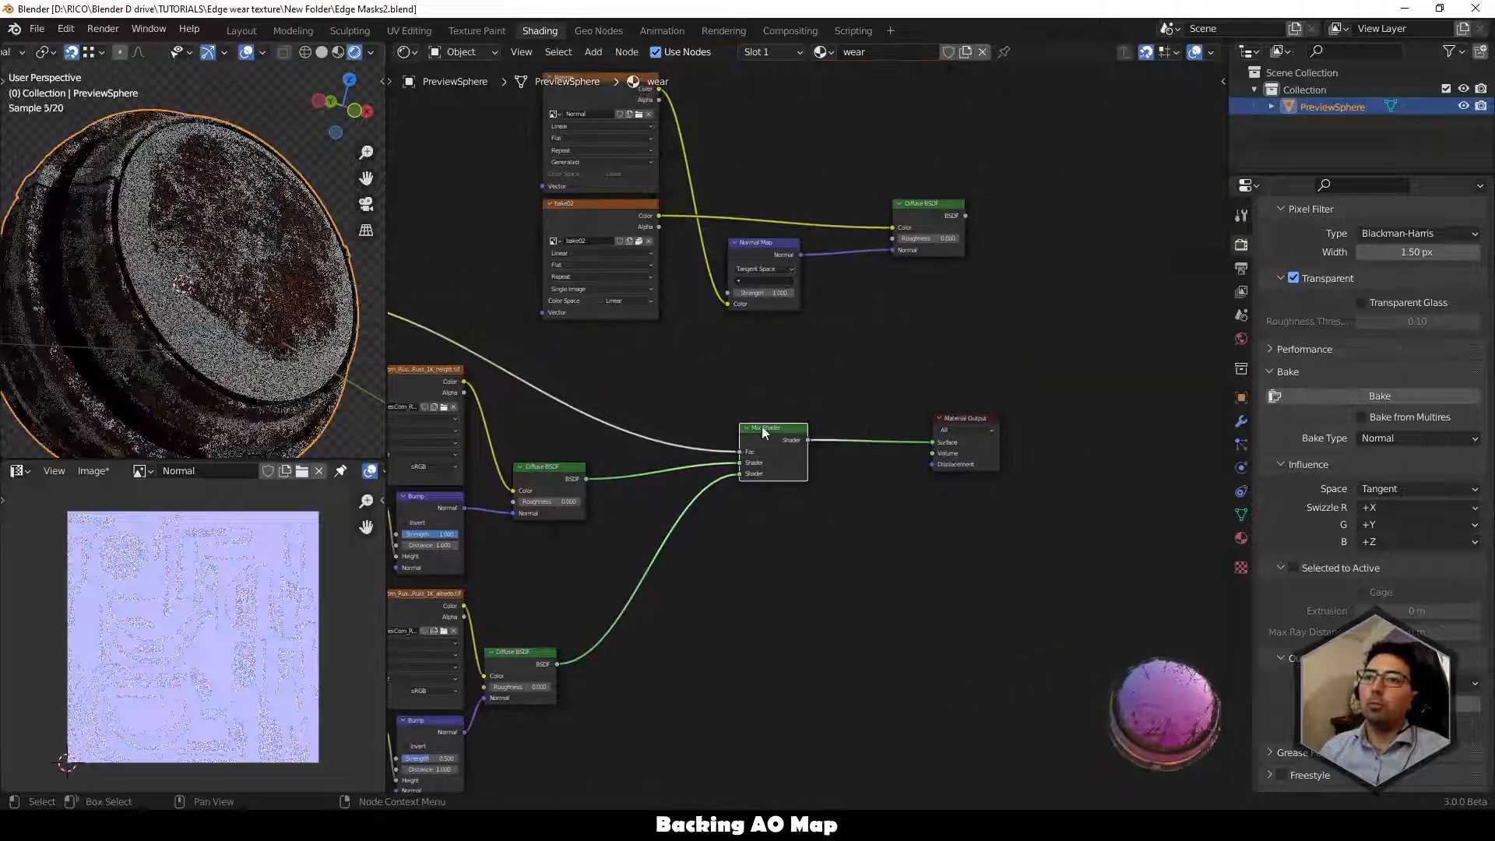
# Add an Ambient Occlusion node, preview it on the sphere, and make room for it by moving the Mix Shader down.
pyautogui.moveTo(761, 427); pyautogui.dragTo(646, 617, button='middle')
pyautogui.hotkey('shift', 'a')
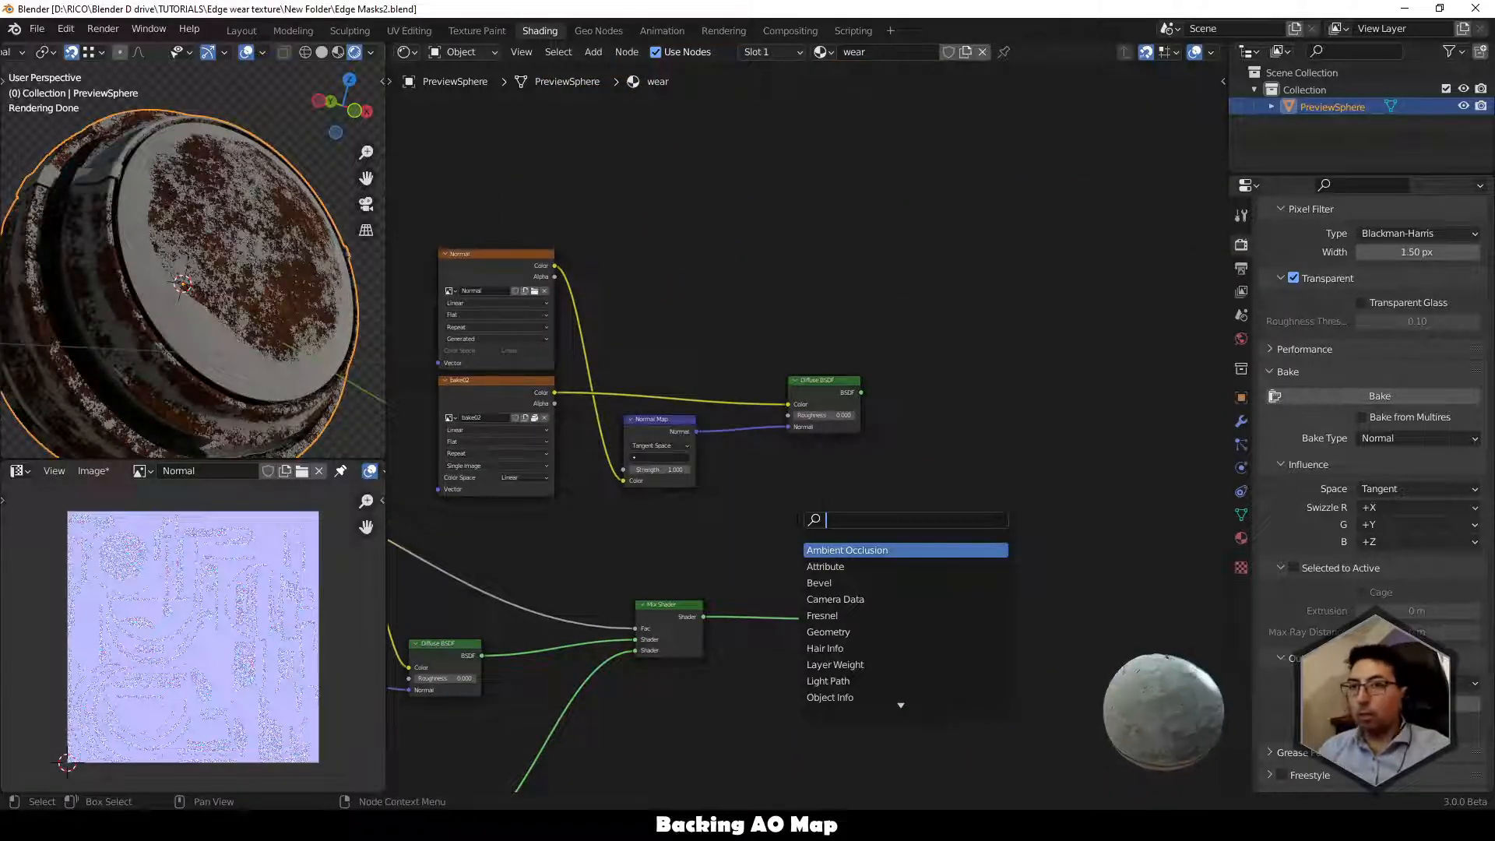
pyautogui.click(857, 550)
pyautogui.click(798, 505)
pyautogui.keyDown('ctrl'); pyautogui.keyDown('shift'); pyautogui.click(770, 480); pyautogui.keyUp('shift'); pyautogui.keyUp('ctrl')
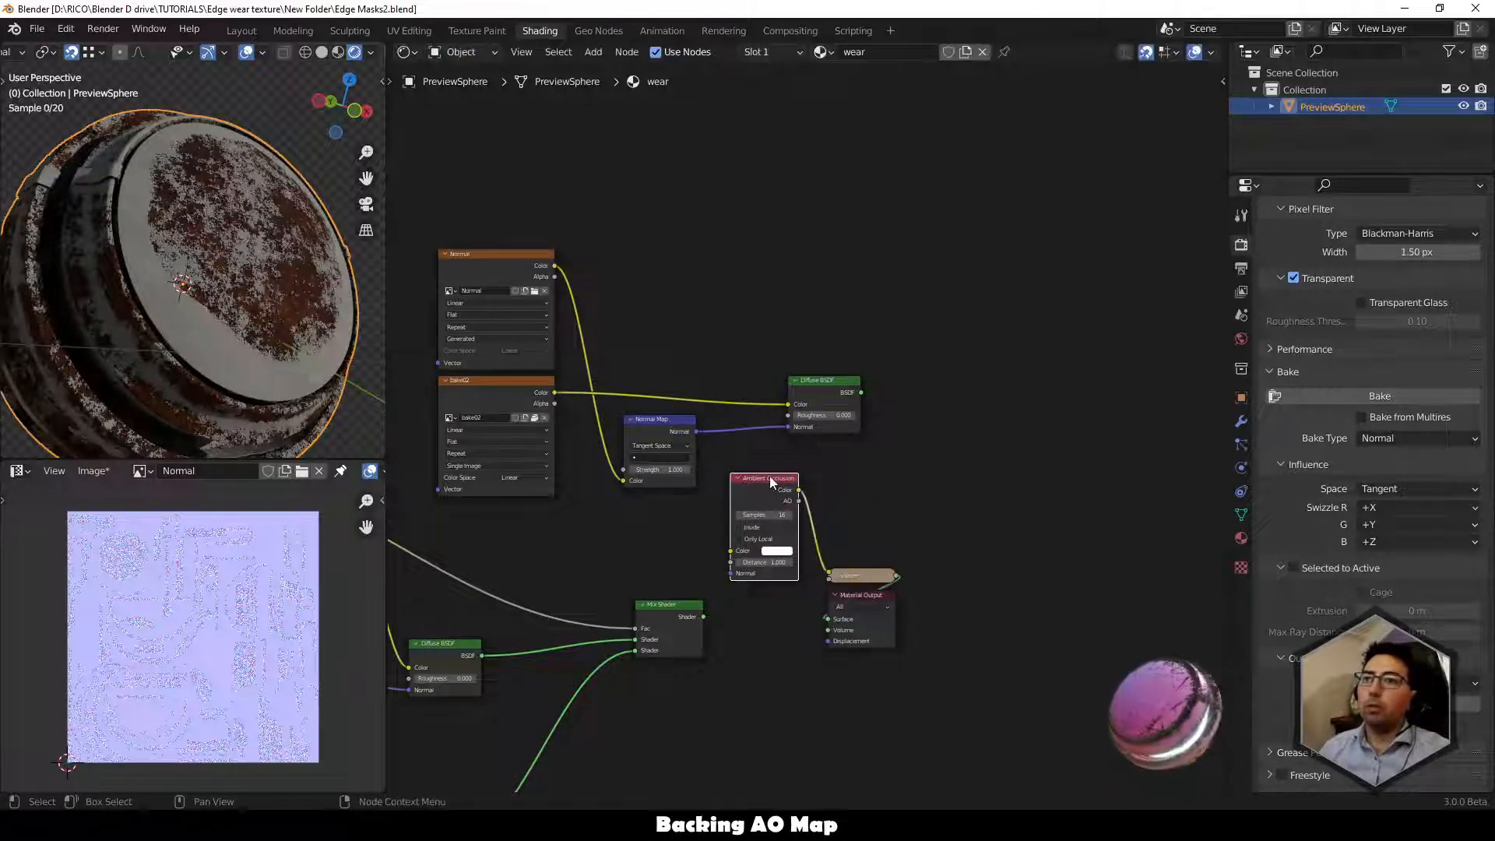
pyautogui.moveTo(784, 485); pyautogui.dragTo(736, 504)
pyautogui.moveTo(659, 607); pyautogui.dragTo(633, 687)
pyautogui.moveTo(703, 513); pyautogui.dragTo(605, 562)
# Insert a ColorRamp node between the Ambient Occlusion node and the Viewer.
pyautogui.click(712, 614)
pyautogui.hotkey('shift', 'a')
pyautogui.click(721, 596)
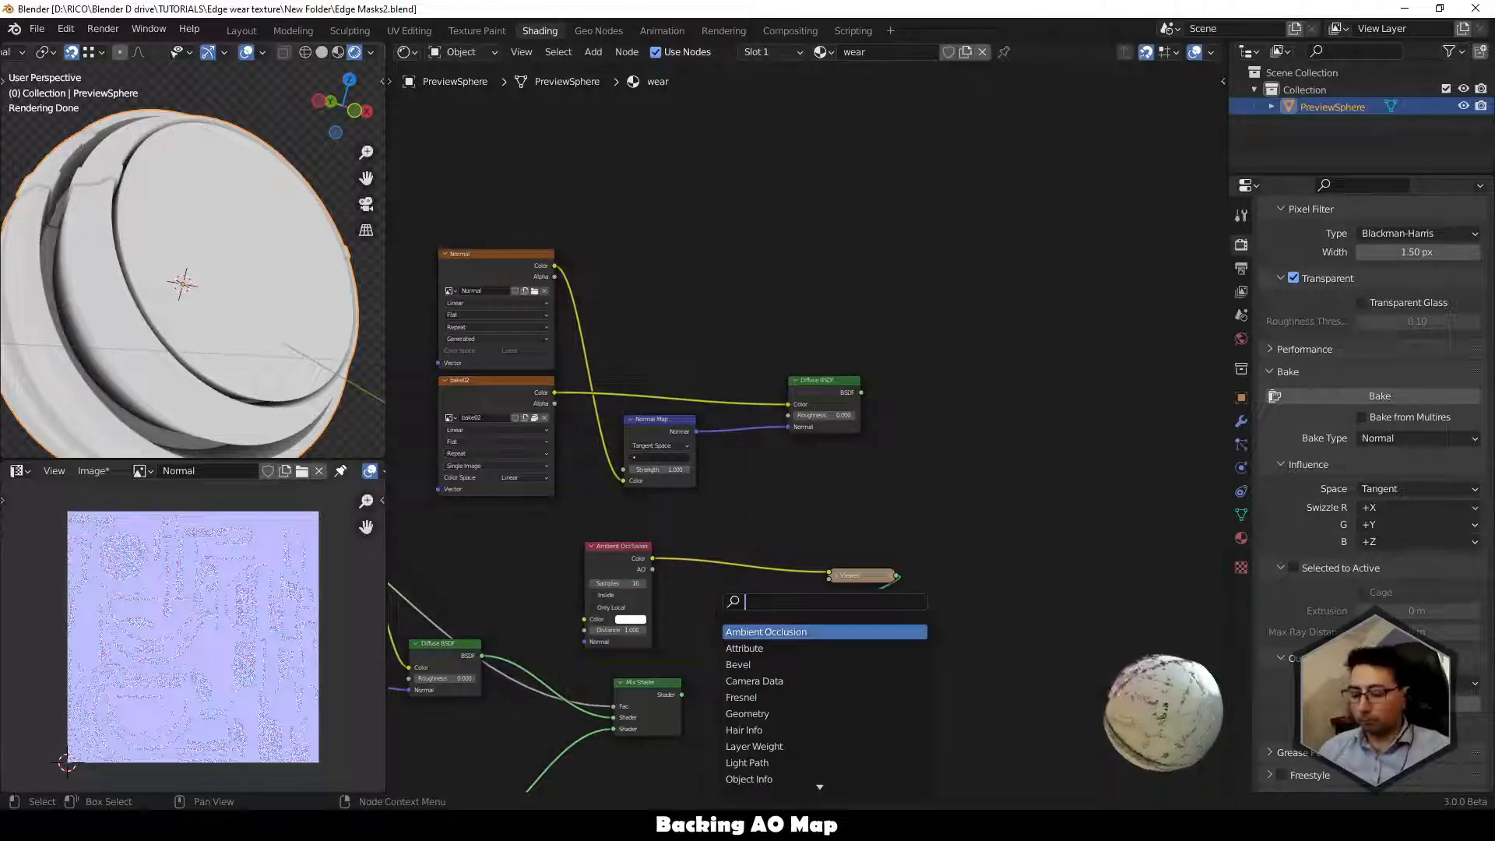
pyautogui.write('colo')
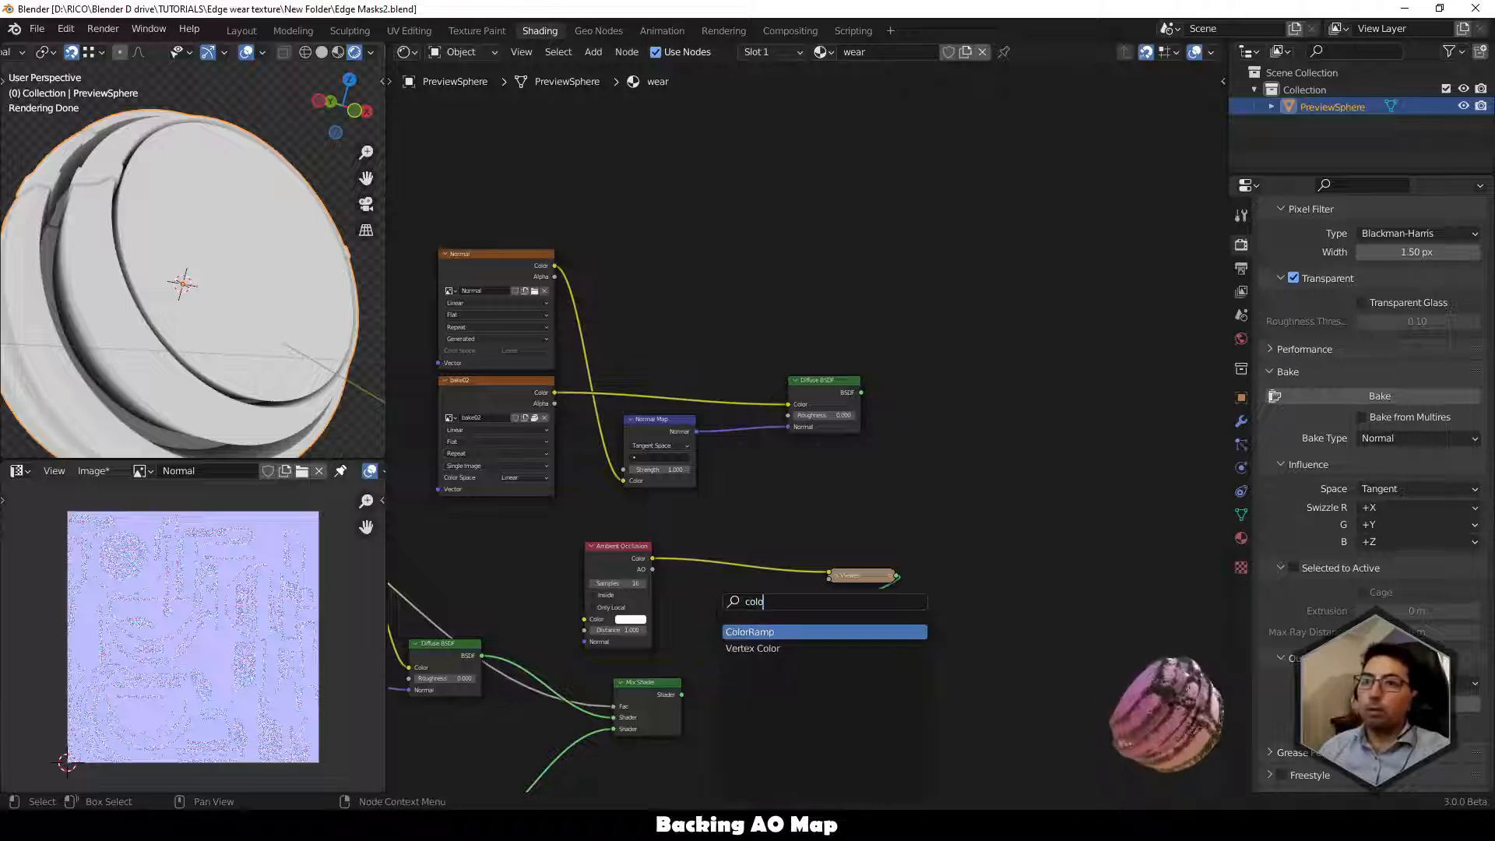
pyautogui.press('Return')
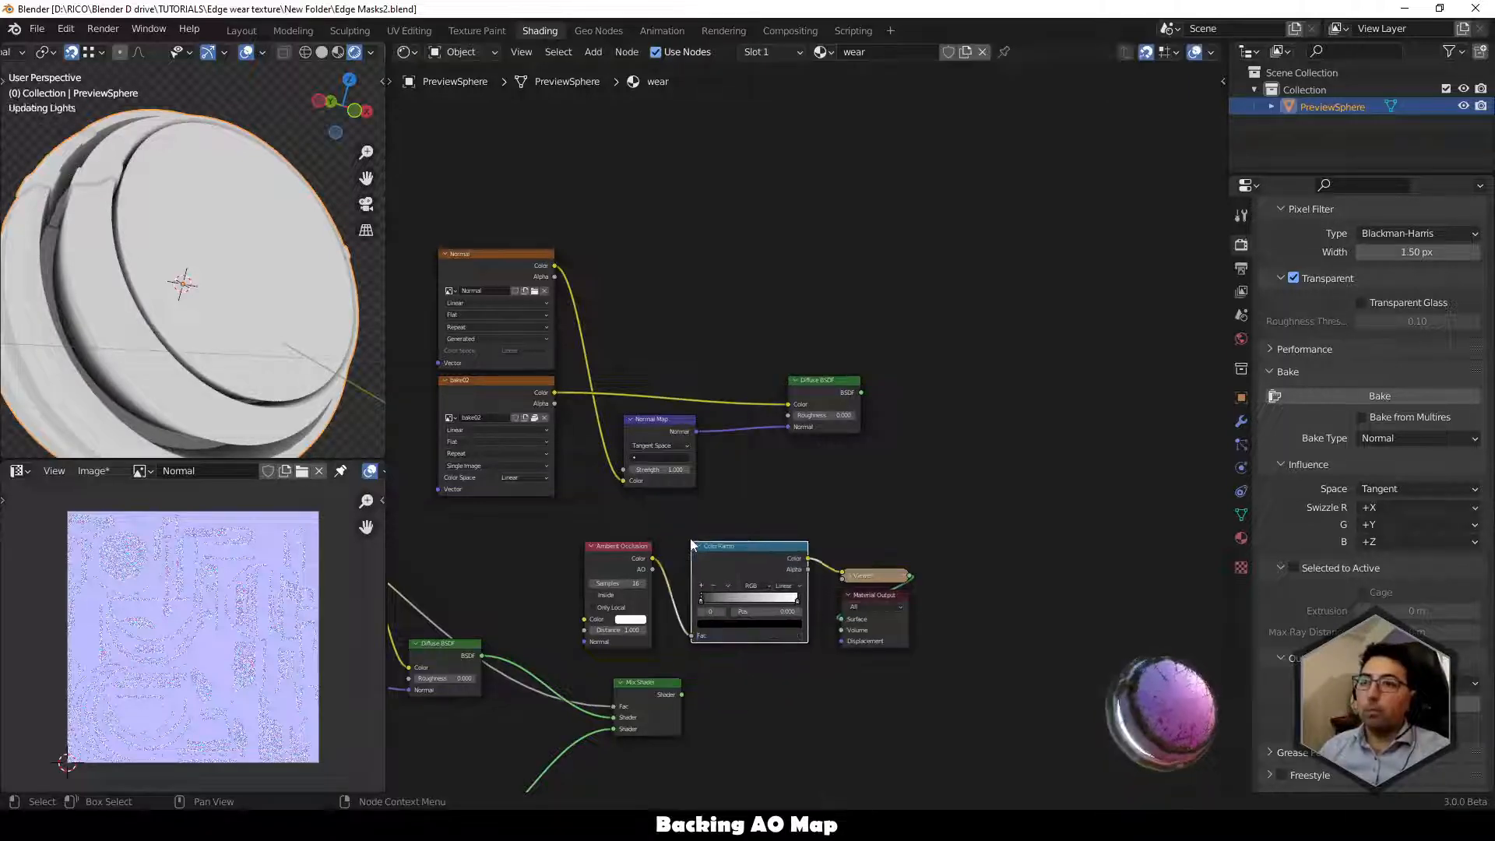
pyautogui.click(721, 613)
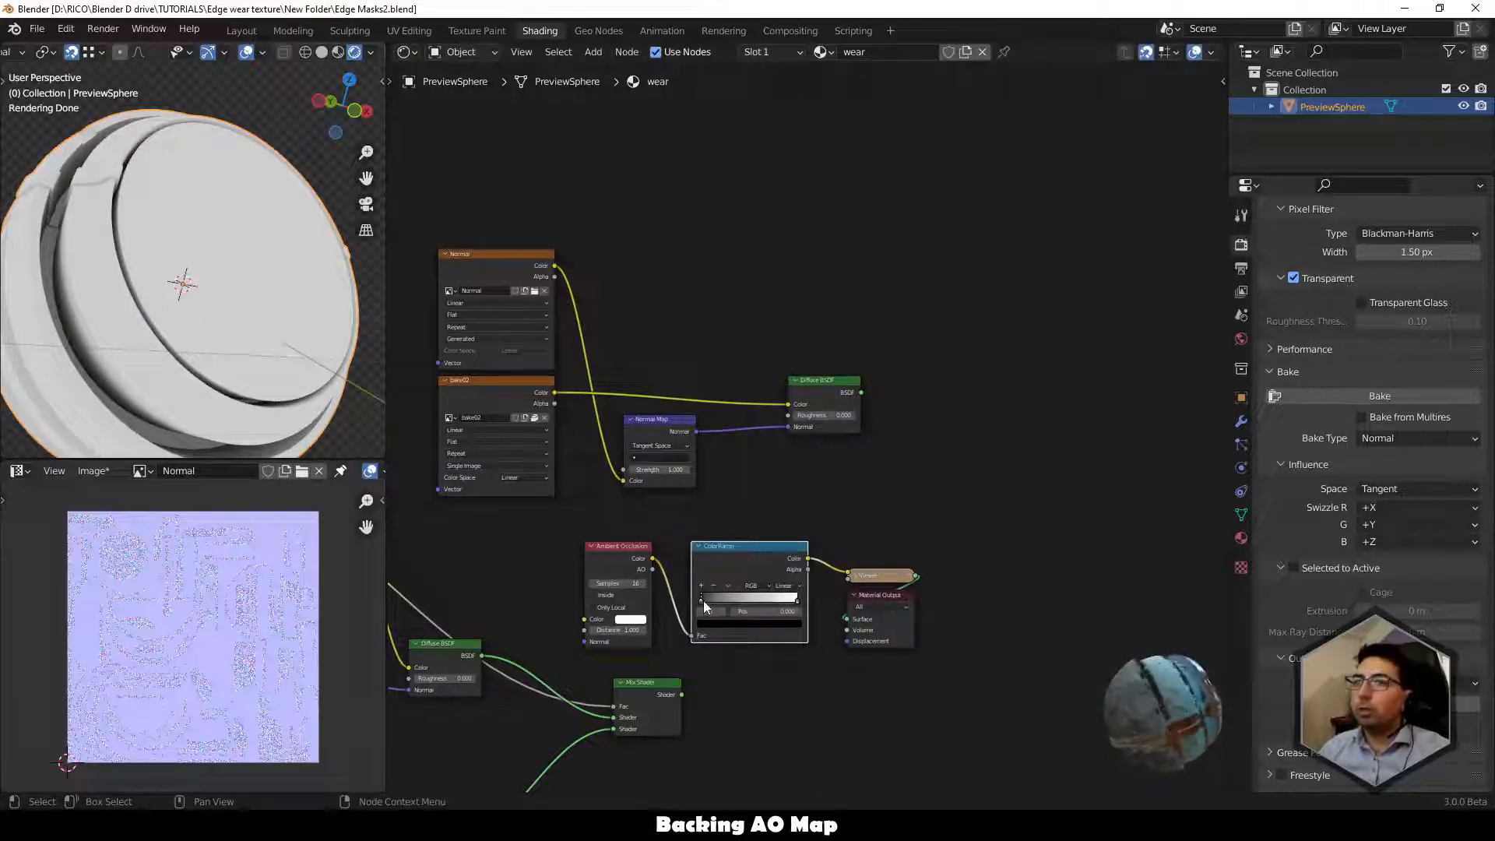
# Move the ambient occlusion ColorRamp's white stop to about 0.8 and examine the occlusion in the sphere's grooves.
pyautogui.moveTo(703, 601); pyautogui.dragTo(777, 600)
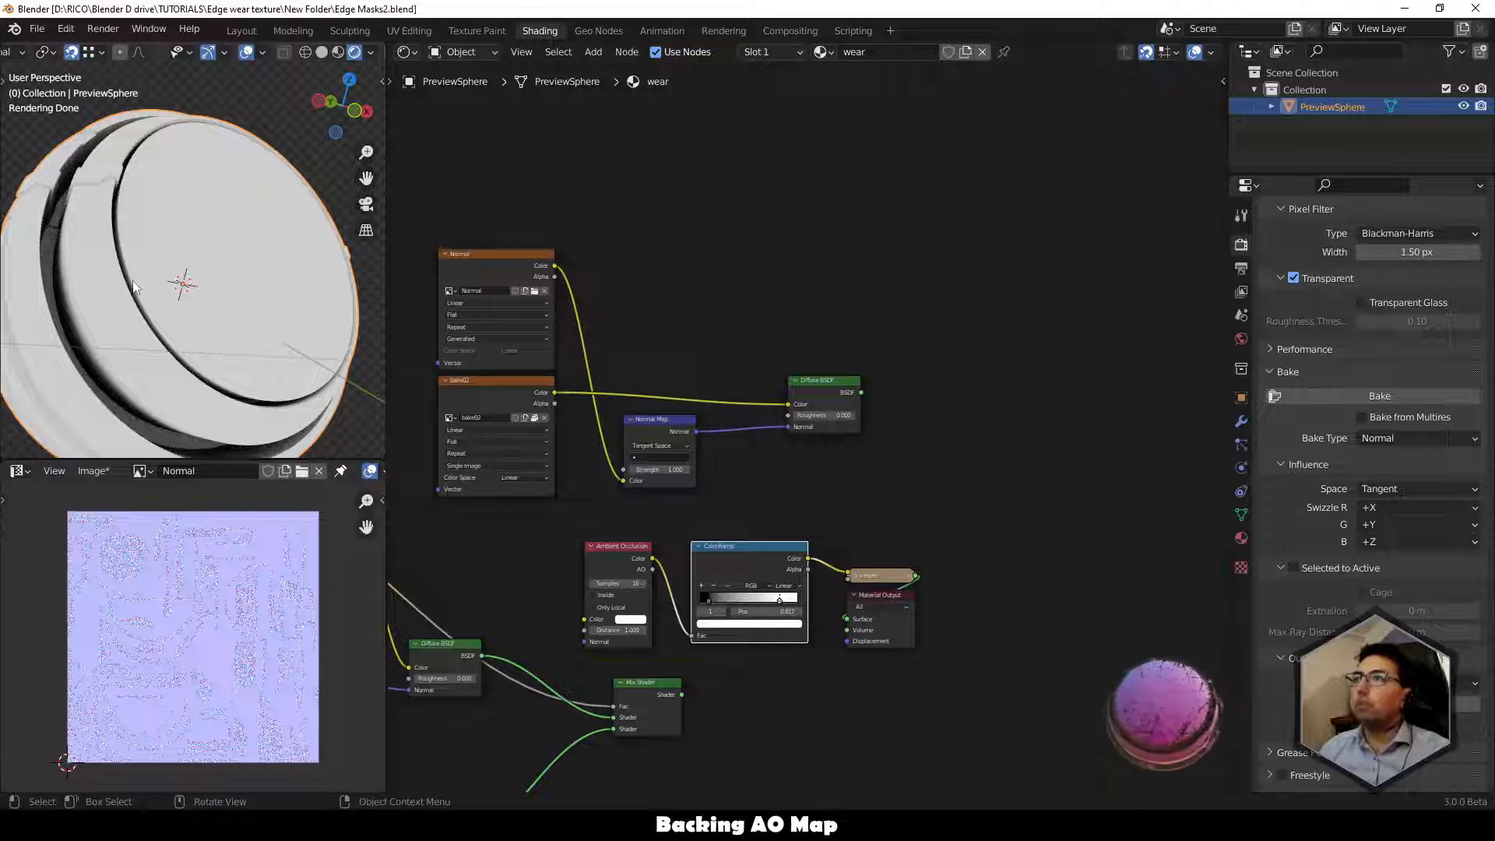
pyautogui.moveTo(134, 287); pyautogui.dragTo(162, 406, button='middle')
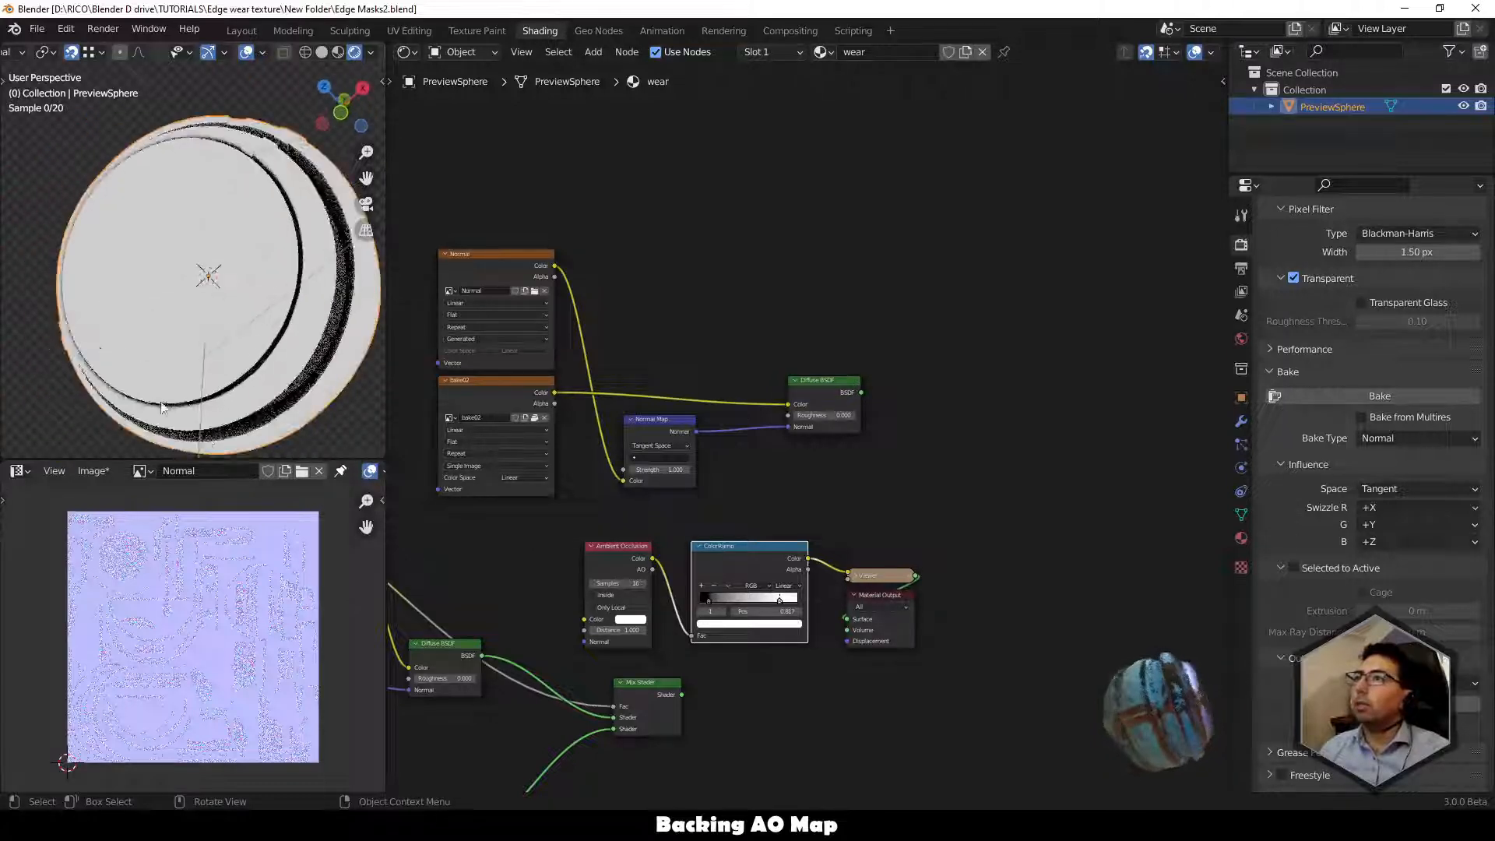
pyautogui.moveTo(297, 375); pyautogui.dragTo(327, 350, button='middle')
pyautogui.moveTo(117, 350); pyautogui.dragTo(311, 274, button='middle')
pyautogui.scroll(2, 203, 381)
pyautogui.scroll(2, 203, 382)
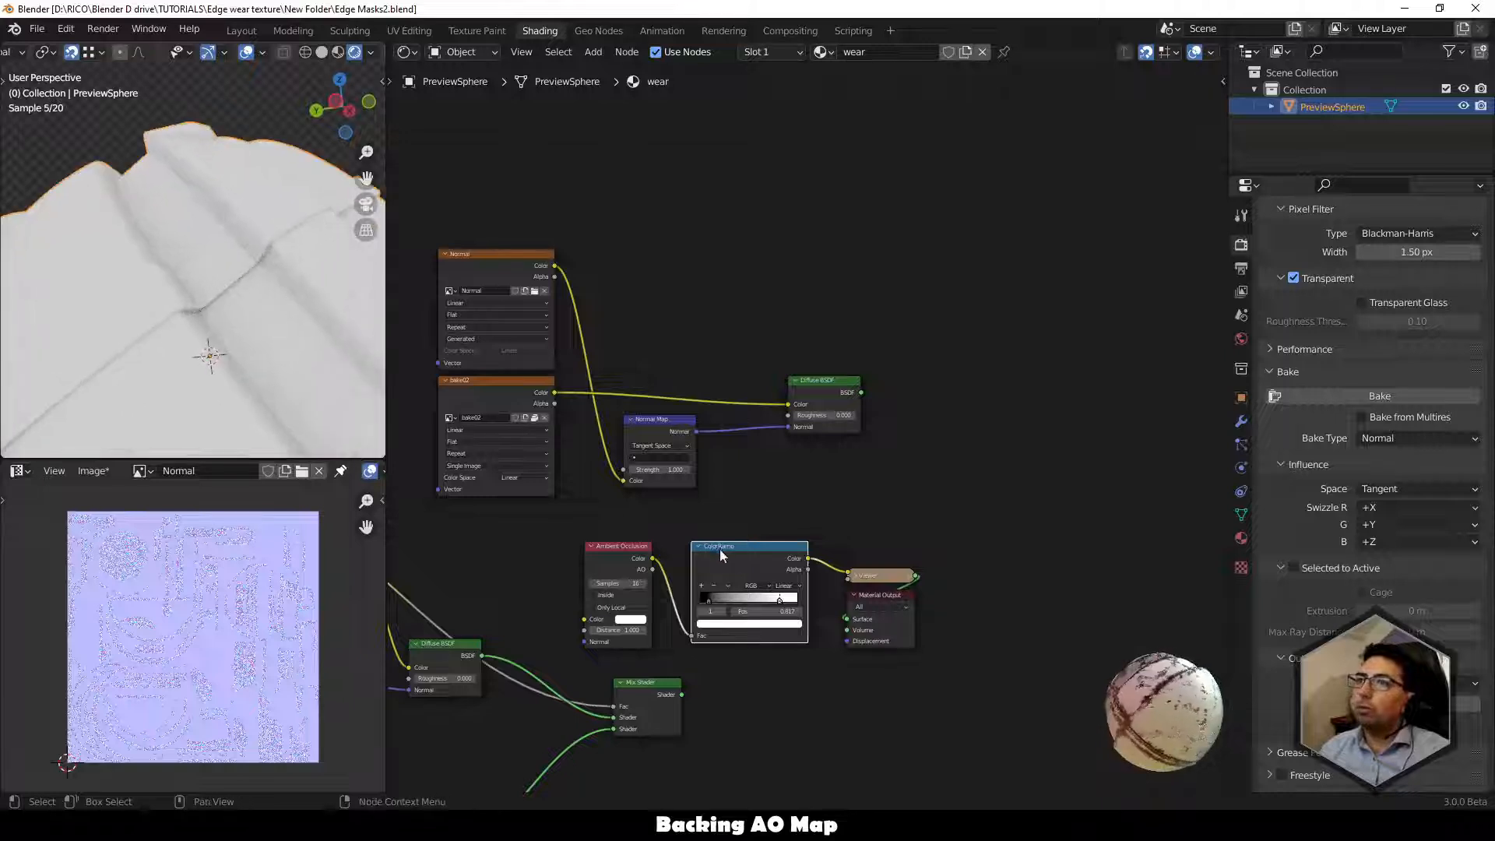
# Test a higher black stop on the ambient occlusion ColorRamp, and settle it at about 0.05.
pyautogui.click(708, 596)
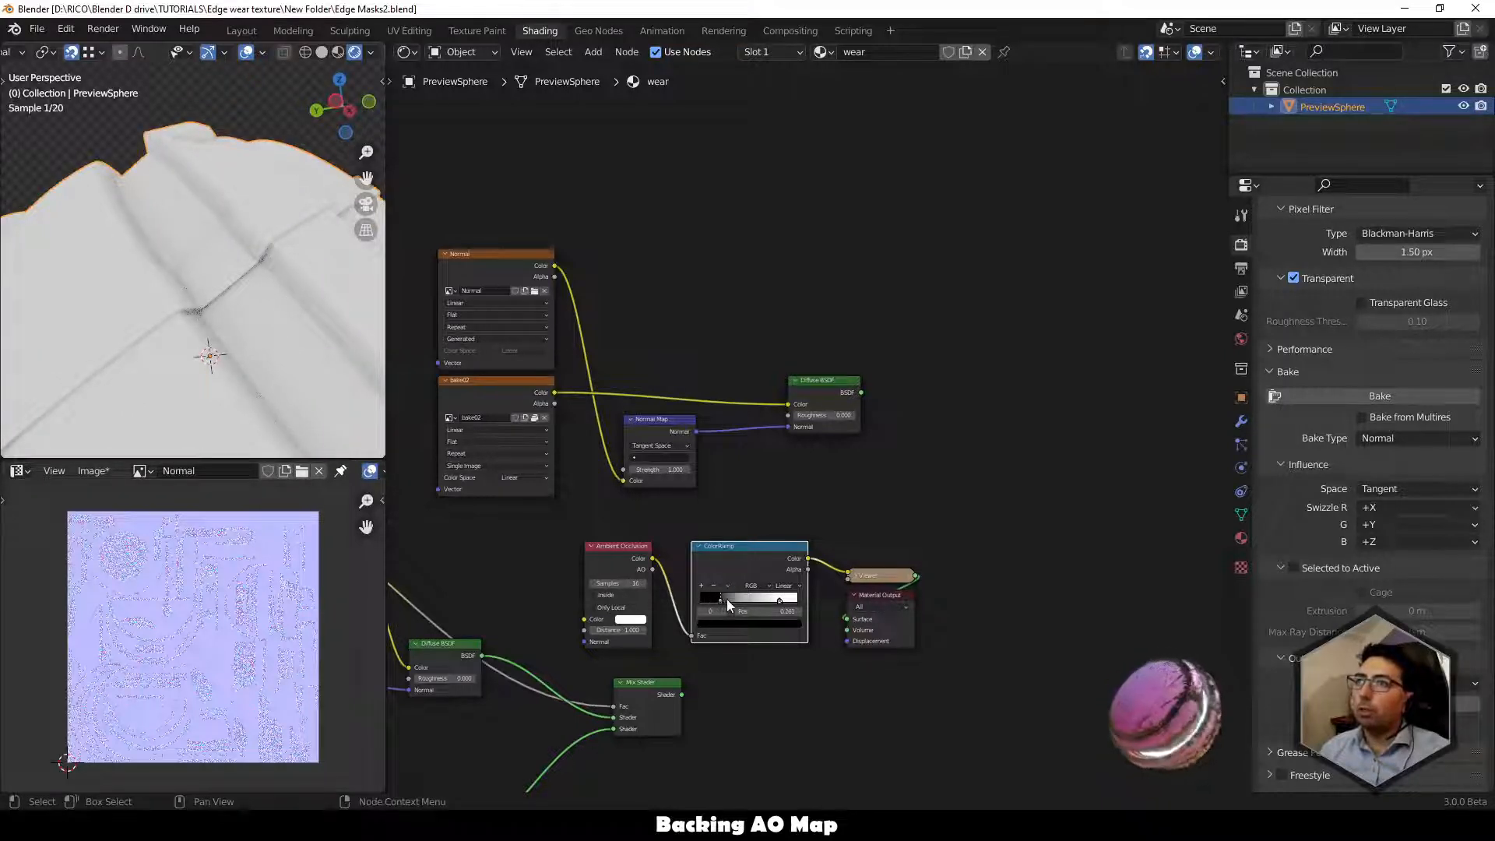
pyautogui.moveTo(726, 599); pyautogui.dragTo(737, 598)
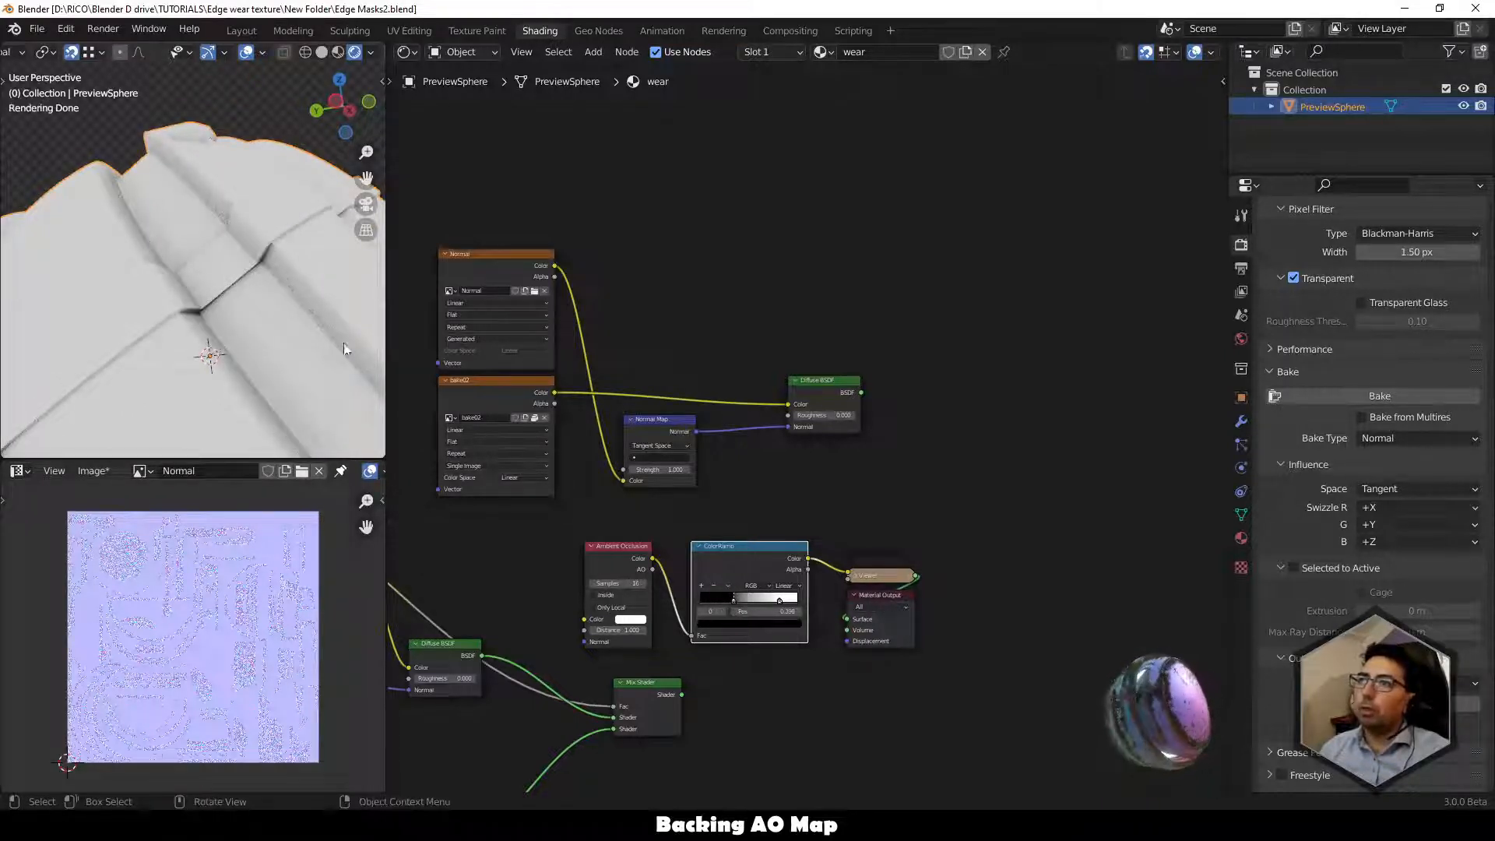
pyautogui.moveTo(346, 349); pyautogui.dragTo(257, 274, button='middle')
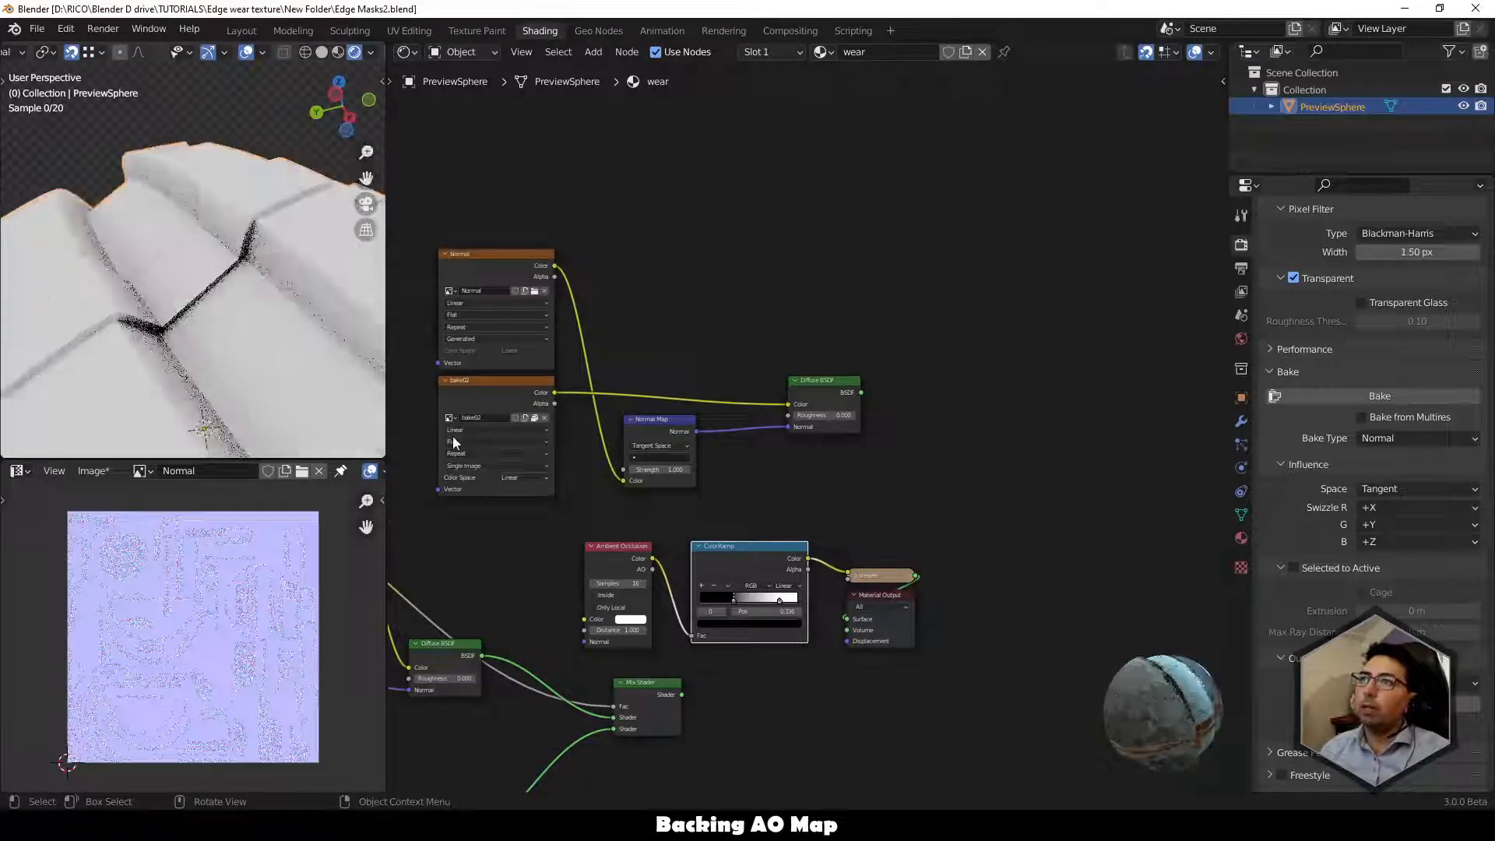
pyautogui.moveTo(734, 602); pyautogui.dragTo(684, 601)
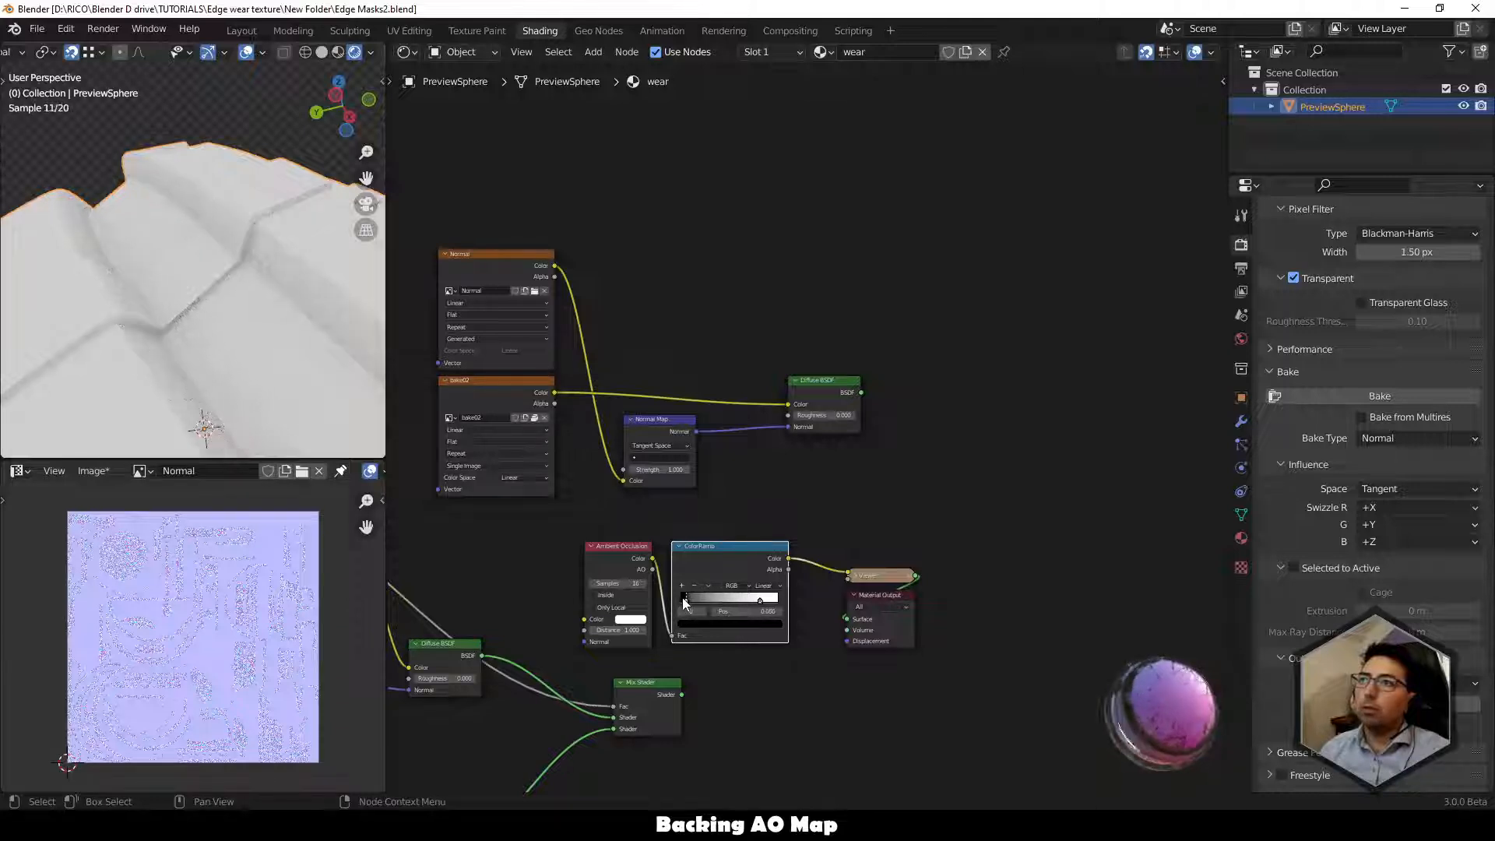
pyautogui.scroll(-2, 810, 661)
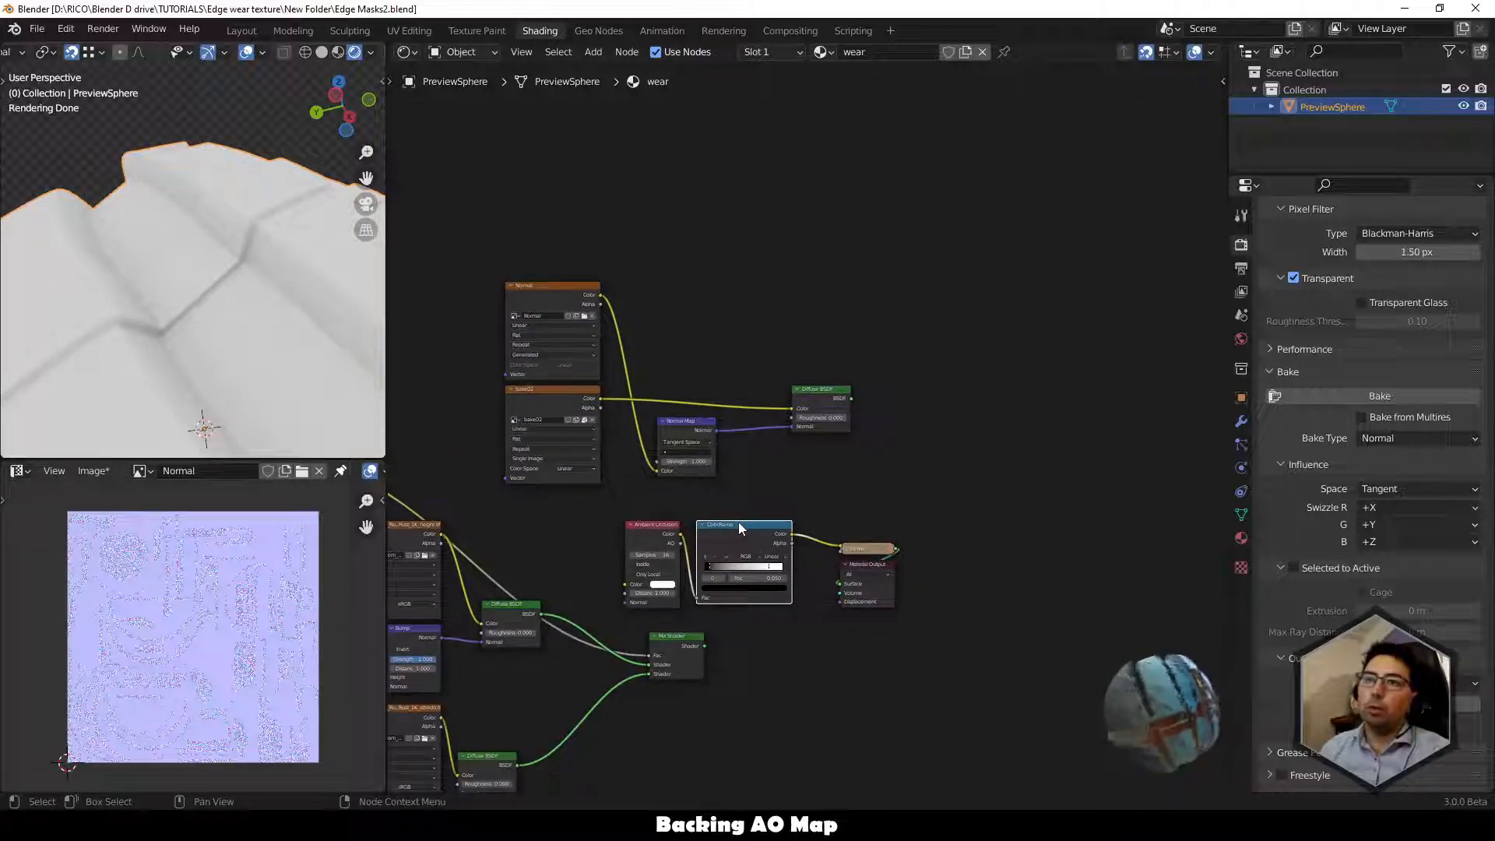
# Unlink the Normal and bake02 textures, and give the Normal texture node a new 2048 px 32-bit float image named AO.
pyautogui.keyDown('ctrl'); pyautogui.moveTo(654, 314); pyautogui.dragTo(619, 489, button='right'); pyautogui.keyUp('ctrl')
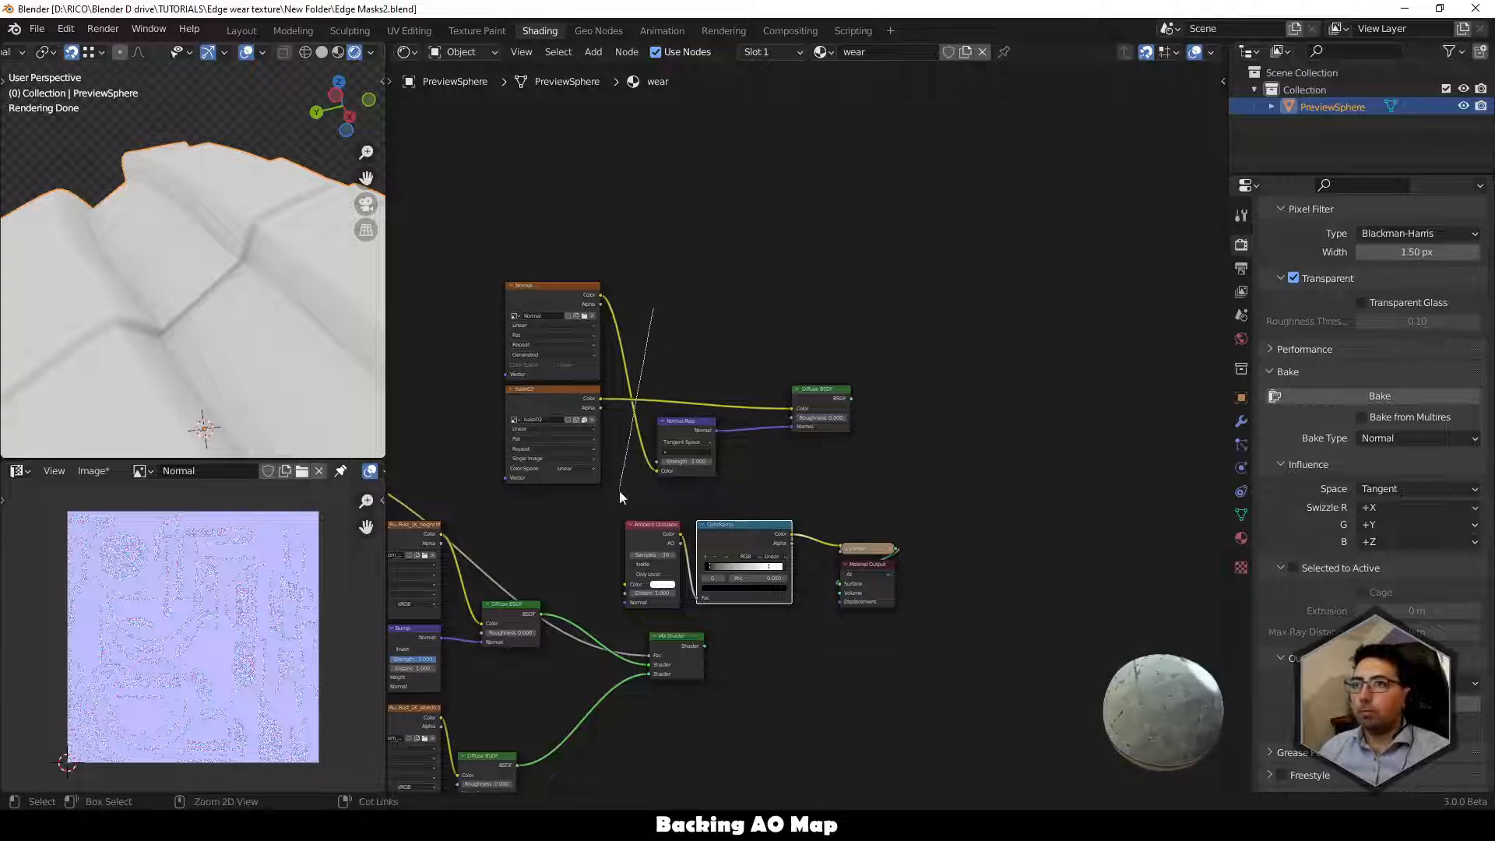
pyautogui.moveTo(548, 316); pyautogui.dragTo(627, 291)
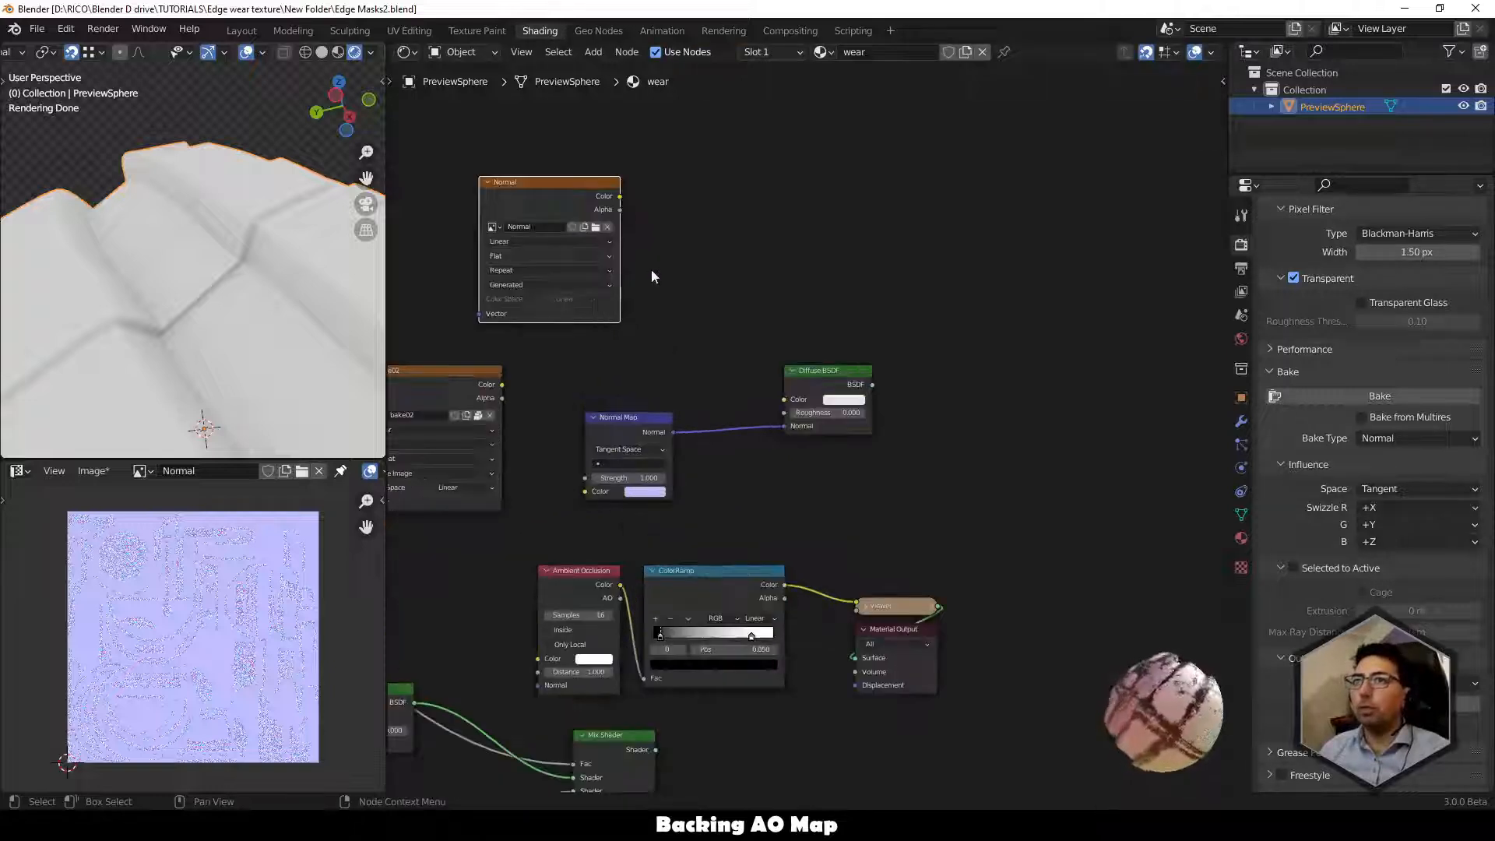
pyautogui.scroll(2, 651, 269)
pyautogui.click(721, 387)
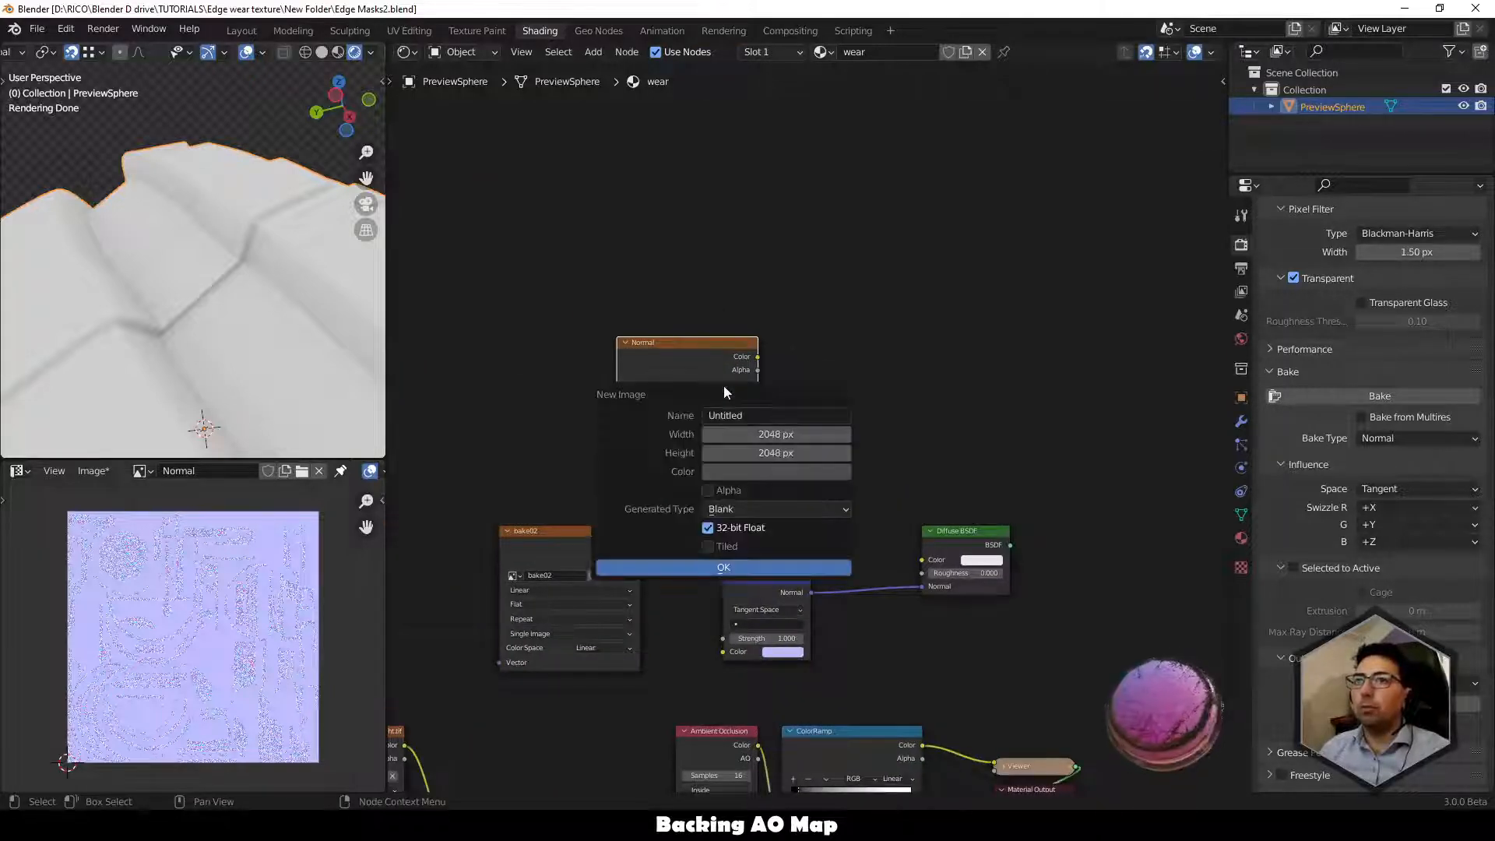
pyautogui.click(772, 414)
pyautogui.write('AO')
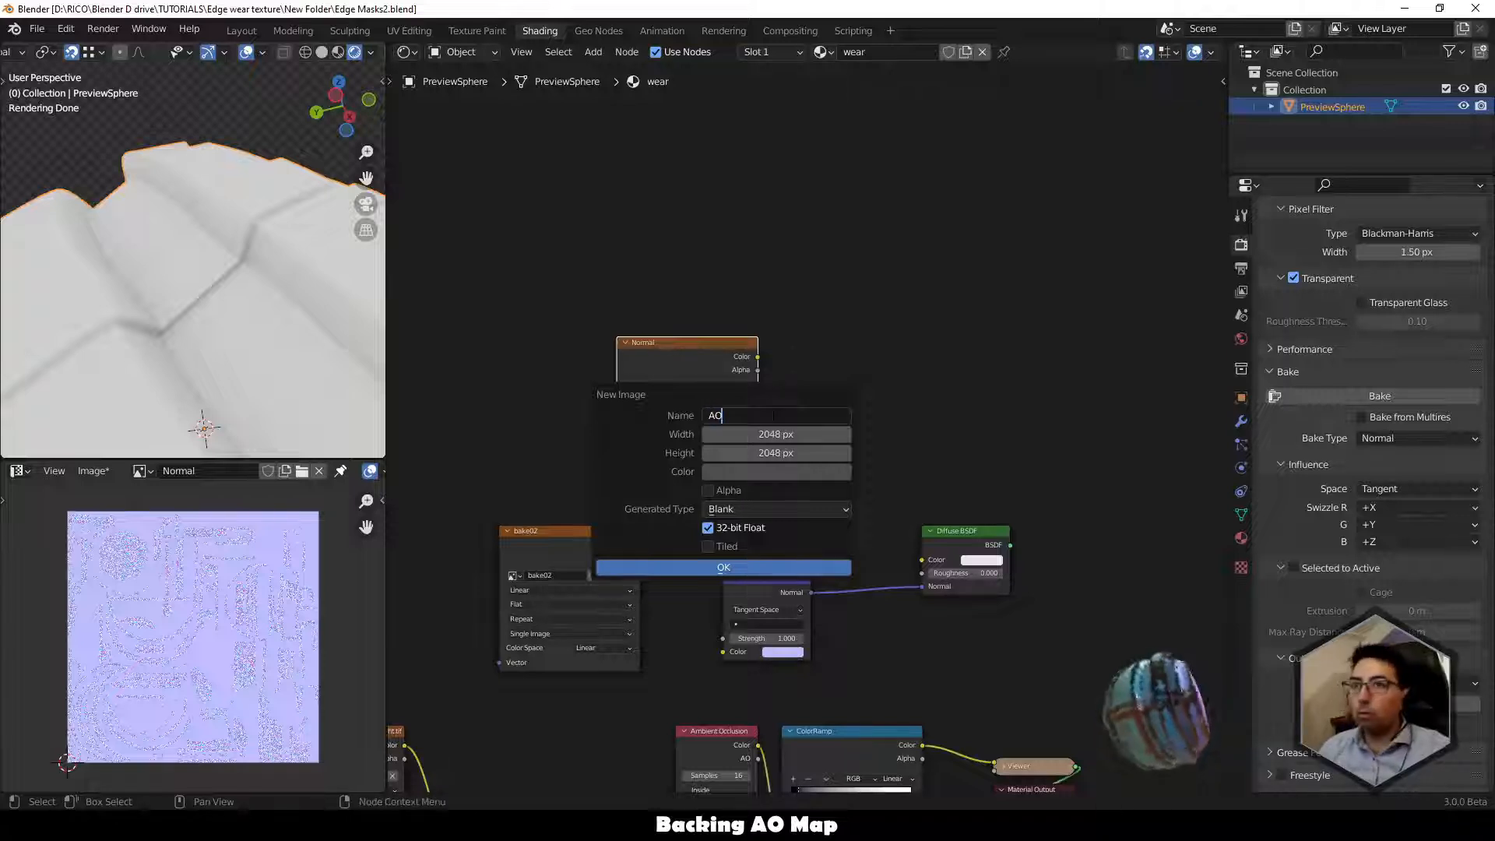
pyautogui.click(744, 567)
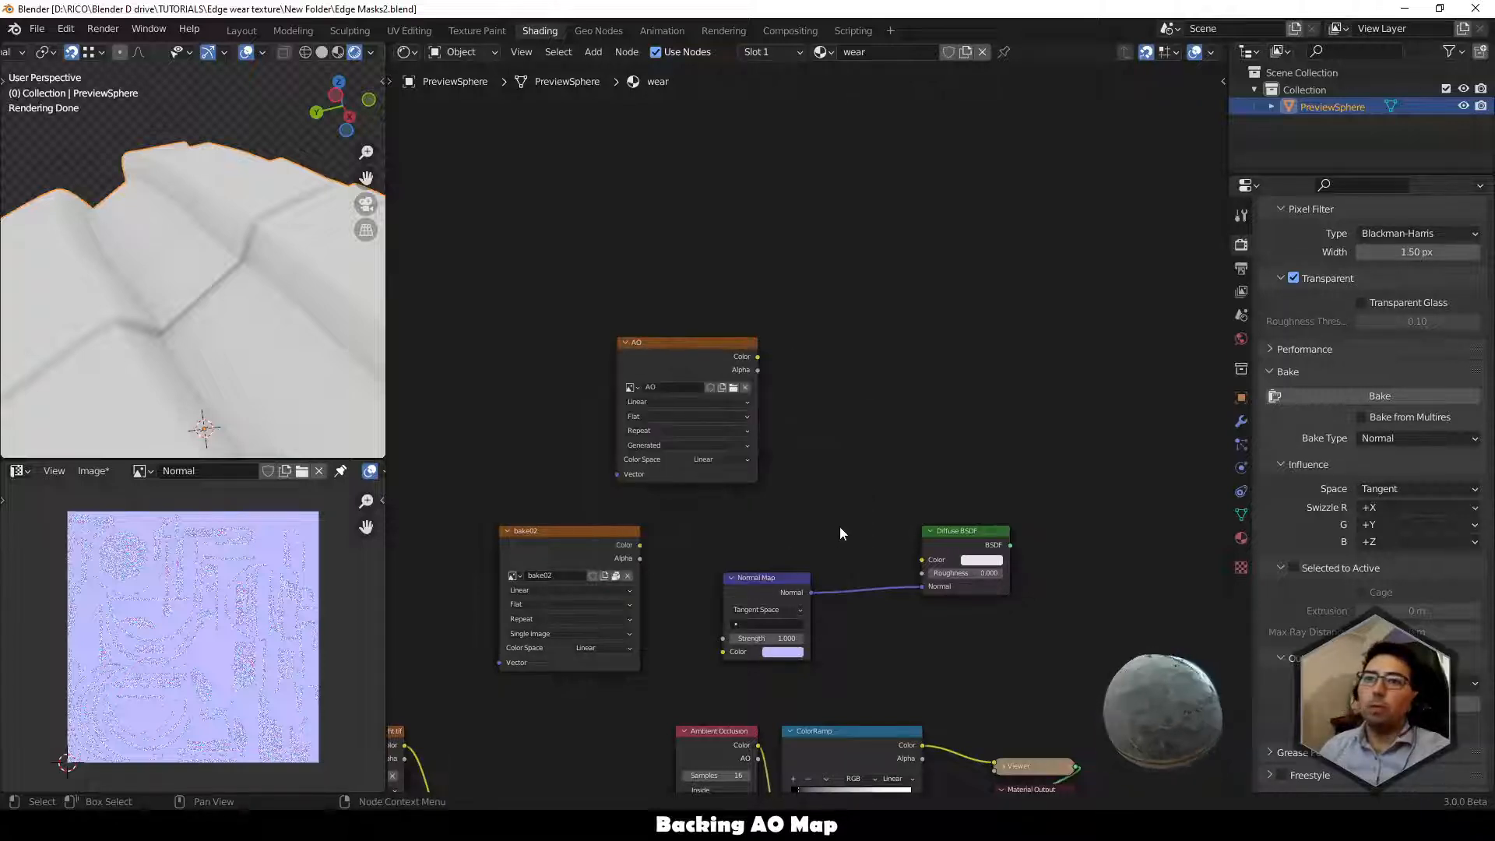
# Set the bake type to Ambient Occlusion.
pyautogui.click(1392, 438)
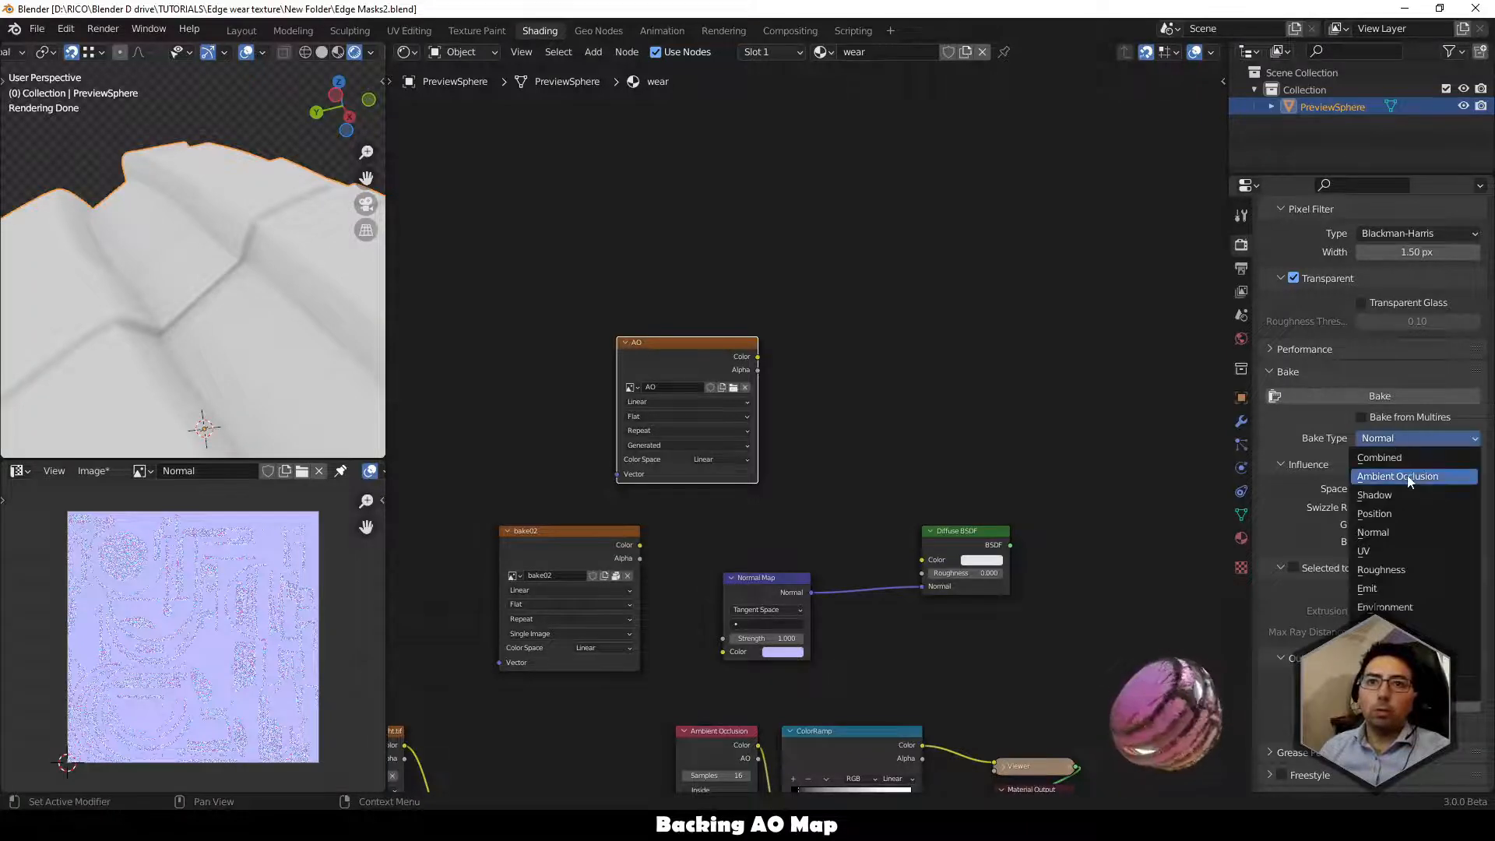
pyautogui.click(1398, 475)
pyautogui.scroll(3, 1407, 475)
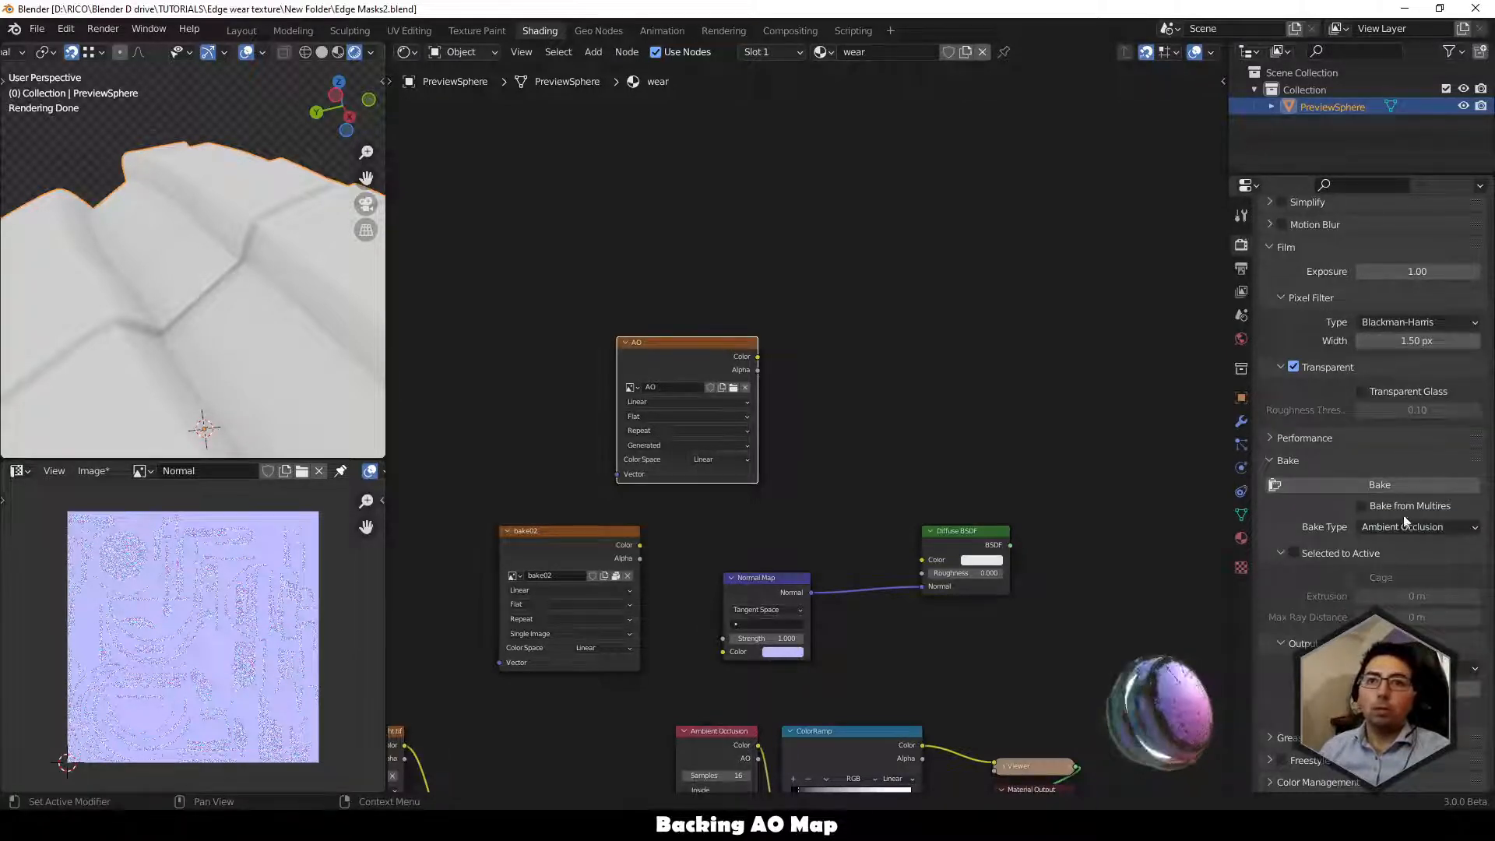
pyautogui.moveTo(1071, 629); pyautogui.dragTo(1057, 530, button='middle')
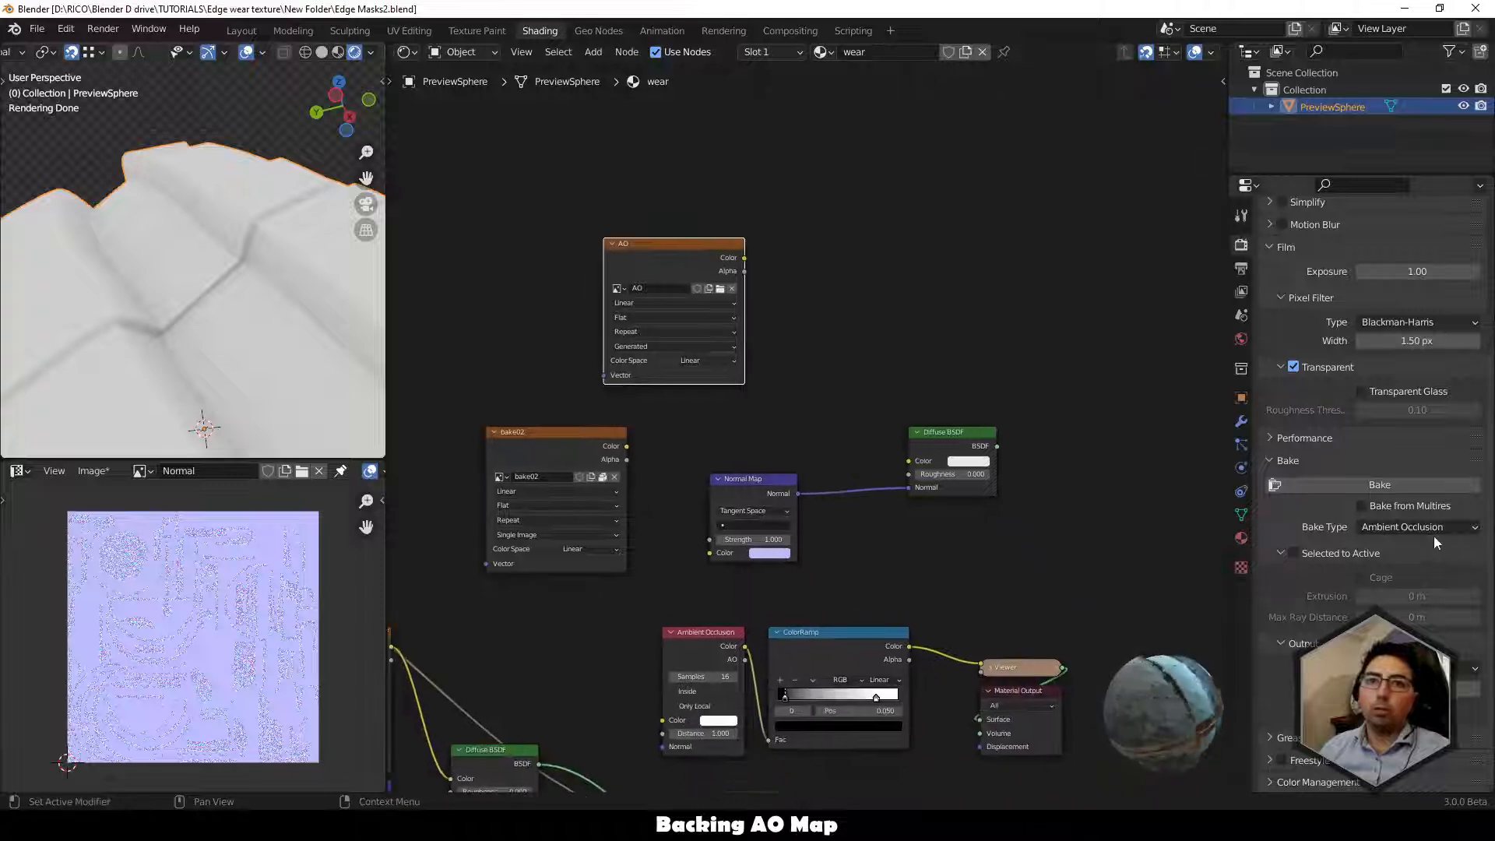
# Bake the ambient occlusion preview into the AO image with bake type Emit, and examine the baked image in the image editor.
pyautogui.click(1406, 527)
pyautogui.click(1378, 676)
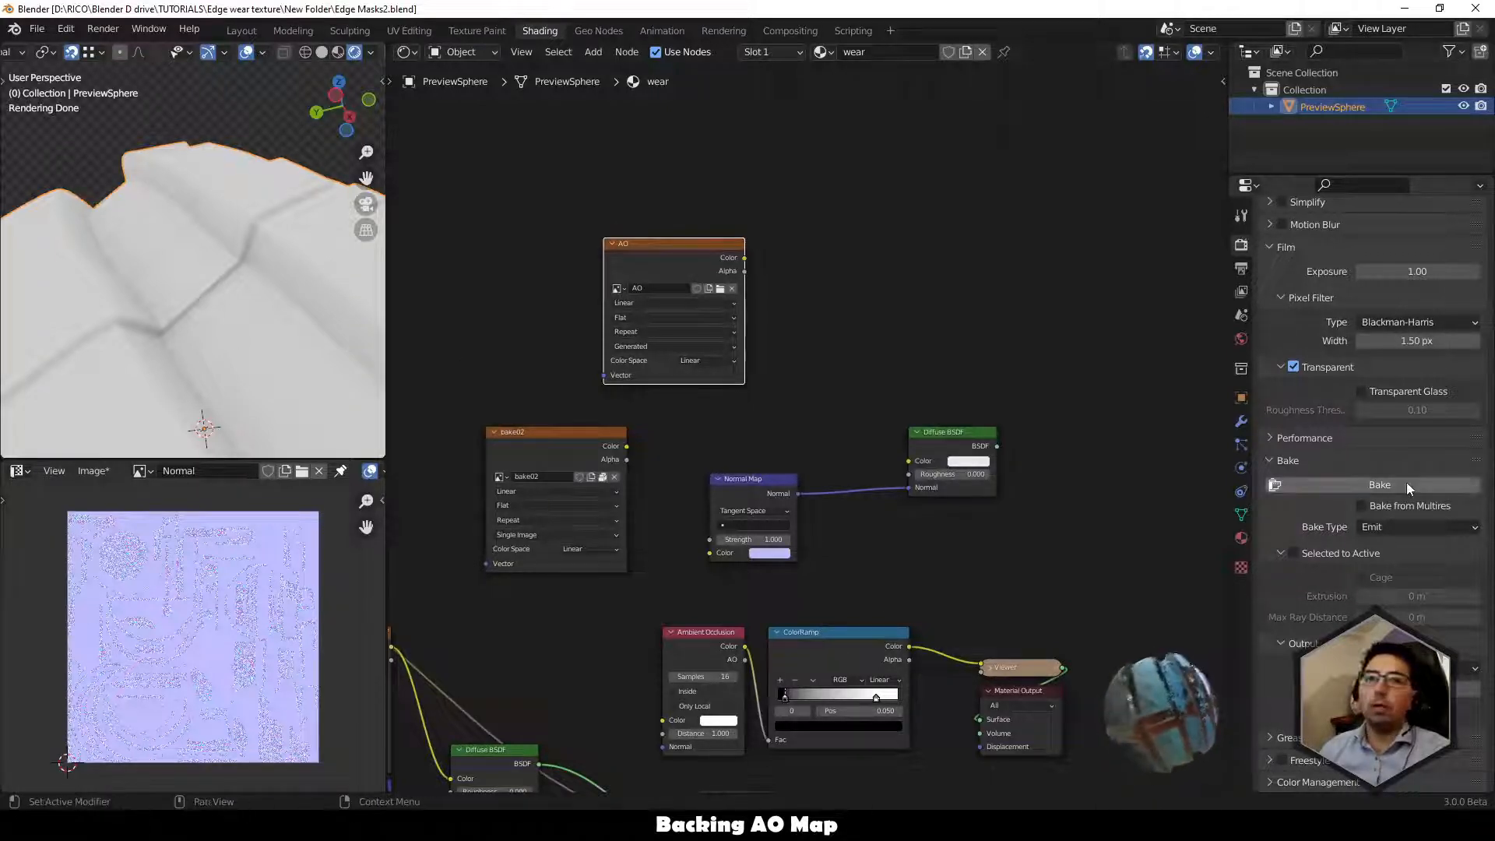
pyautogui.click(141, 470)
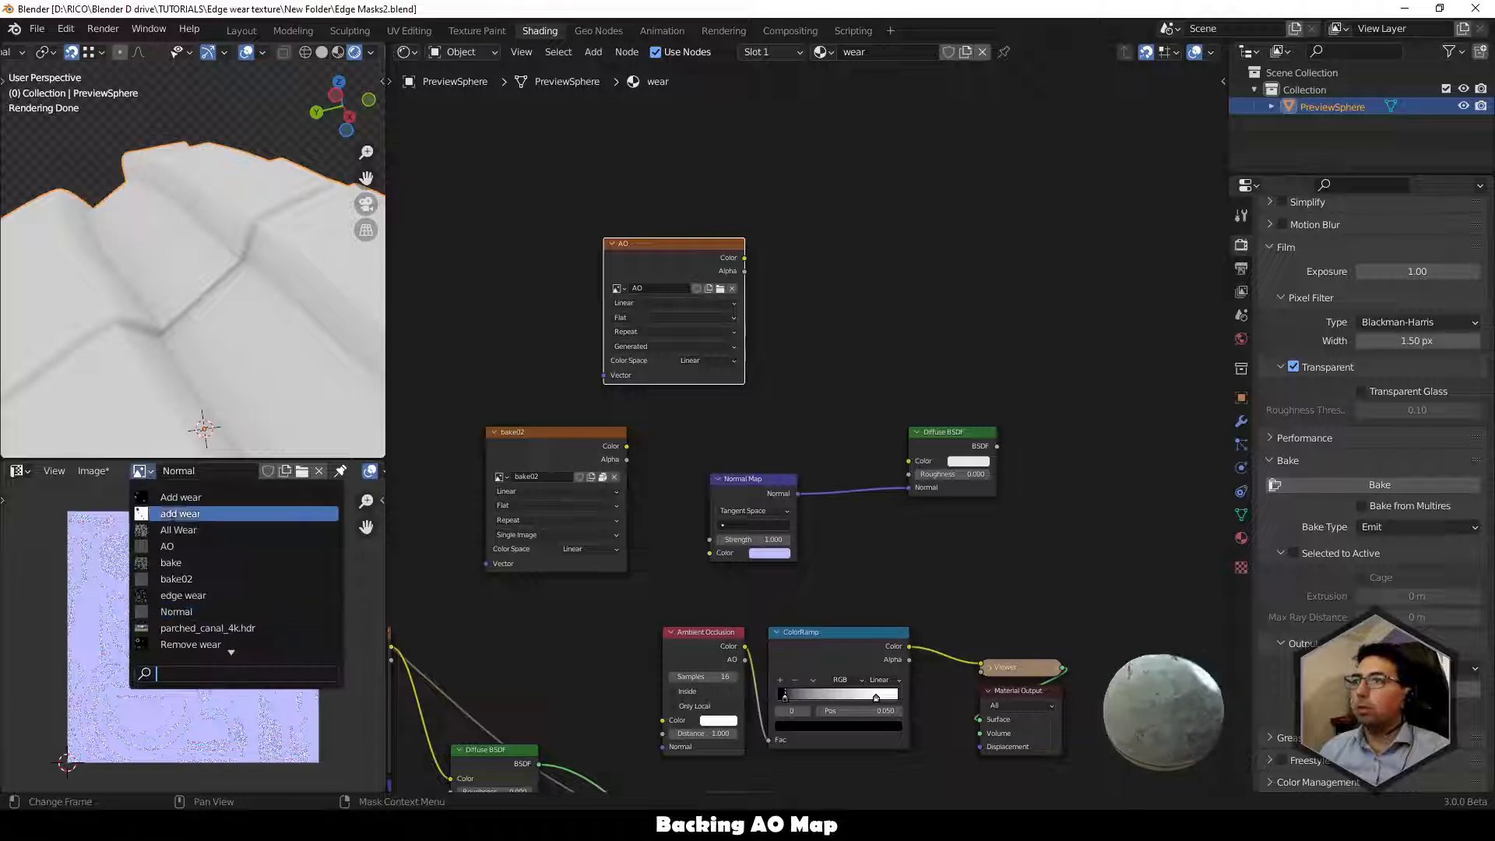
pyautogui.click(179, 539)
pyautogui.click(1377, 486)
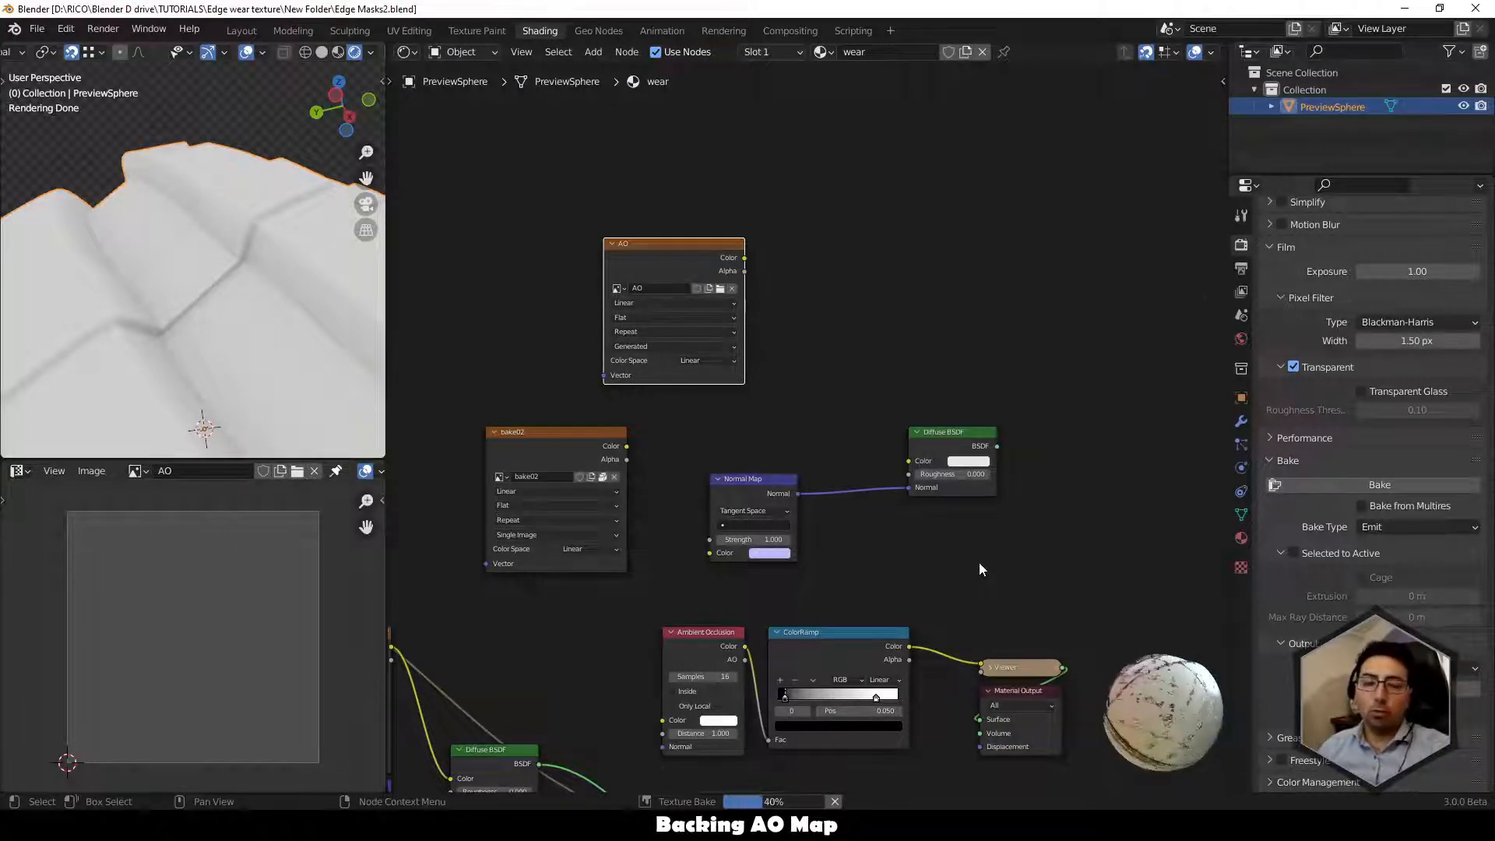
pyautogui.moveTo(928, 574); pyautogui.dragTo(917, 424, button='middle')
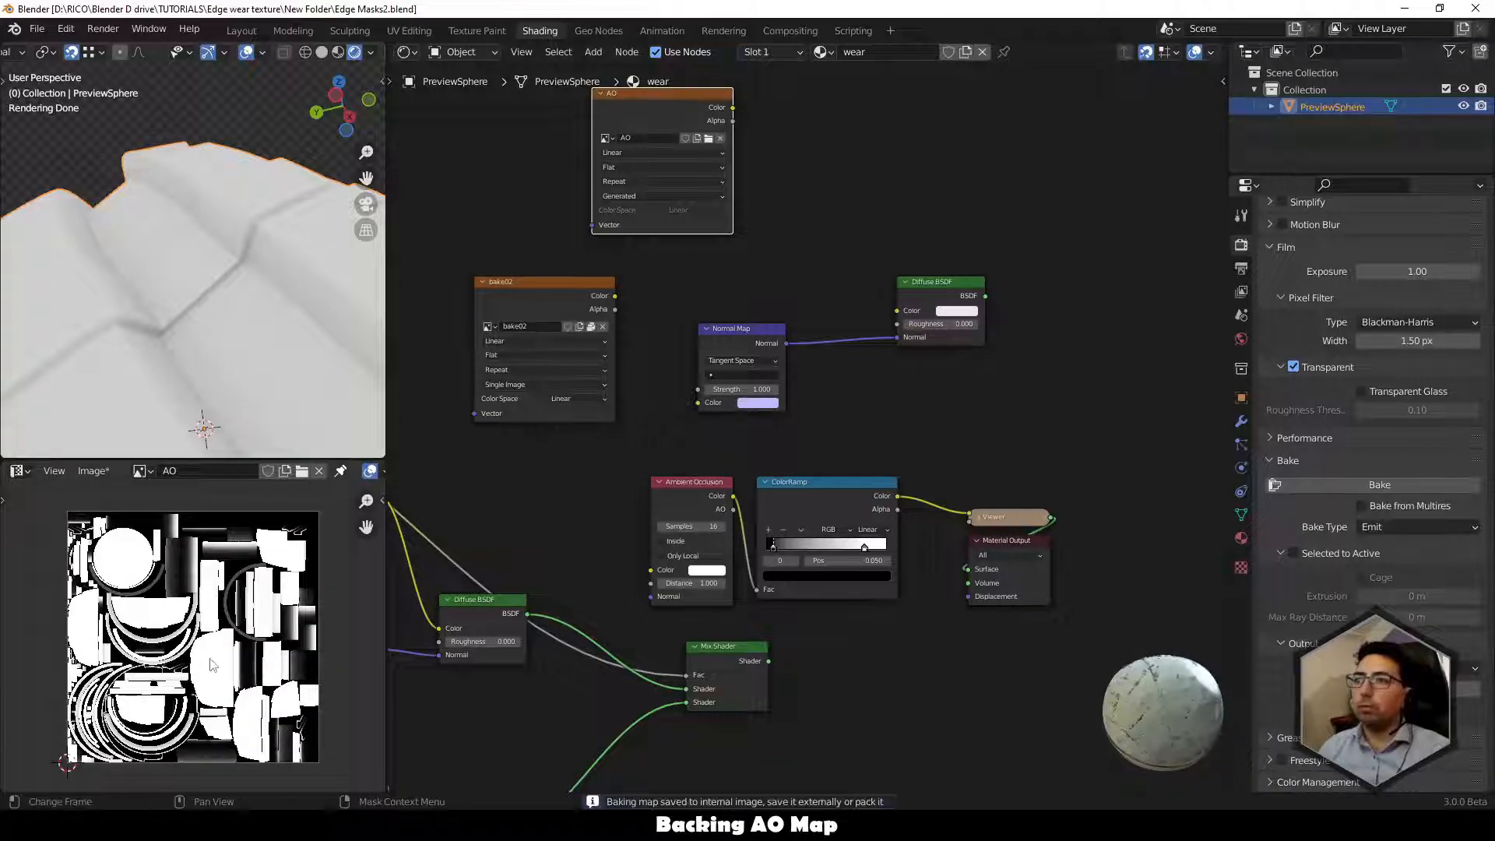
pyautogui.scroll(5, 211, 664)
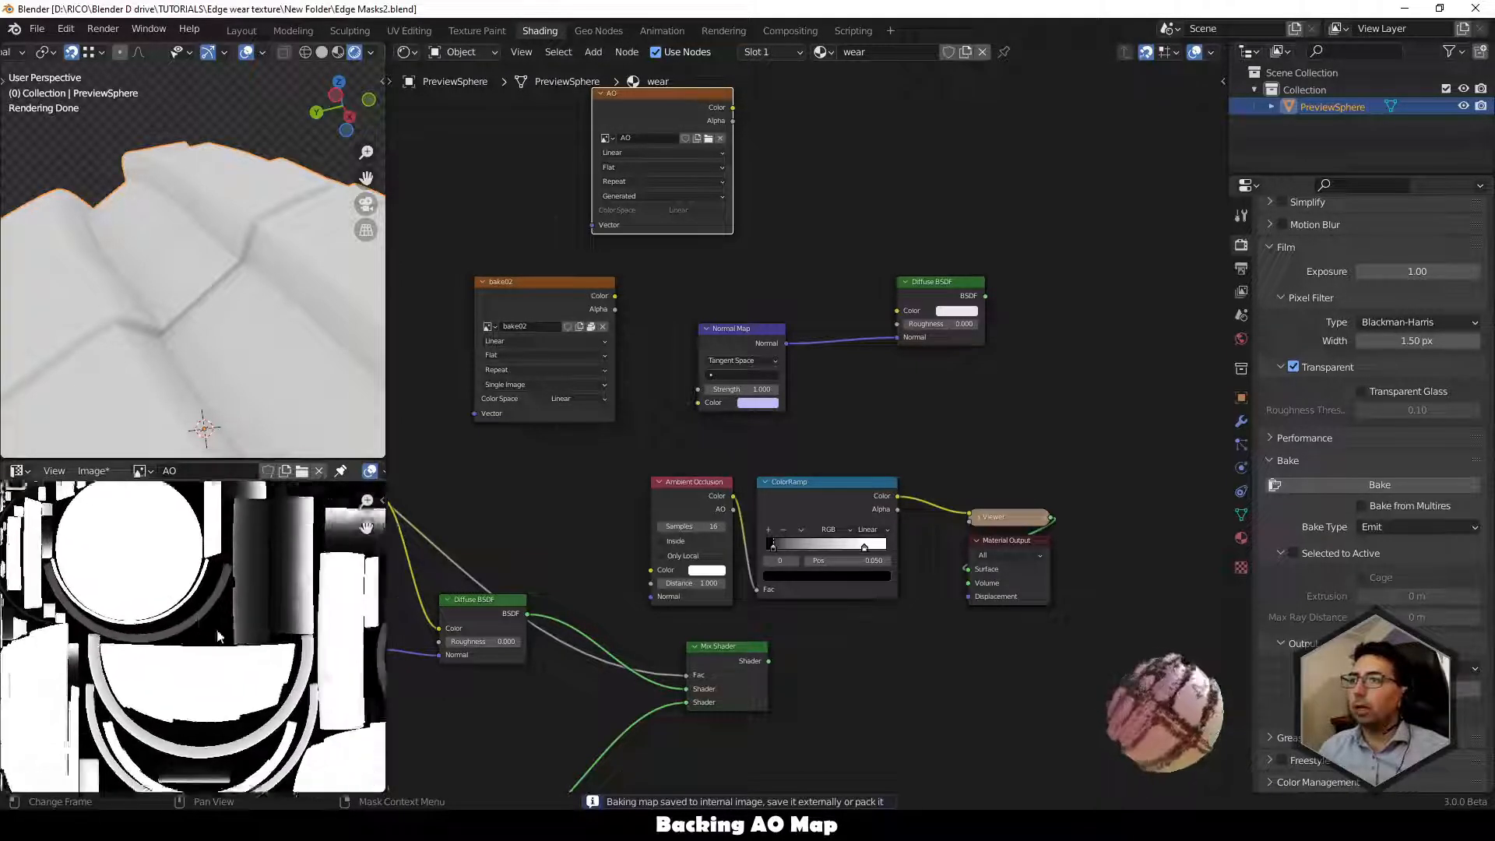
pyautogui.scroll(6, 218, 636)
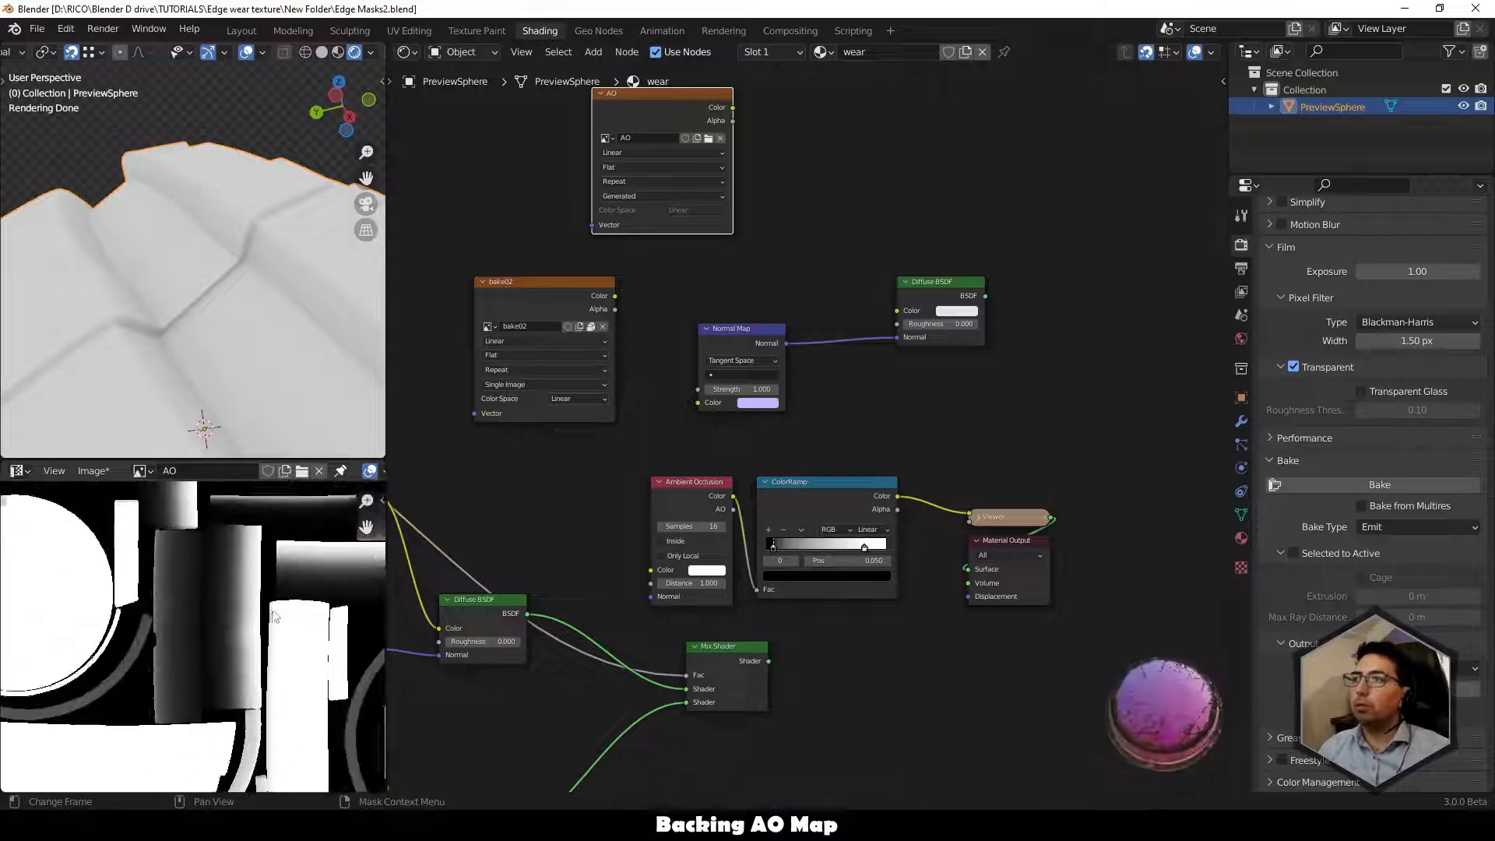
pyautogui.scroll(-8, 272, 615)
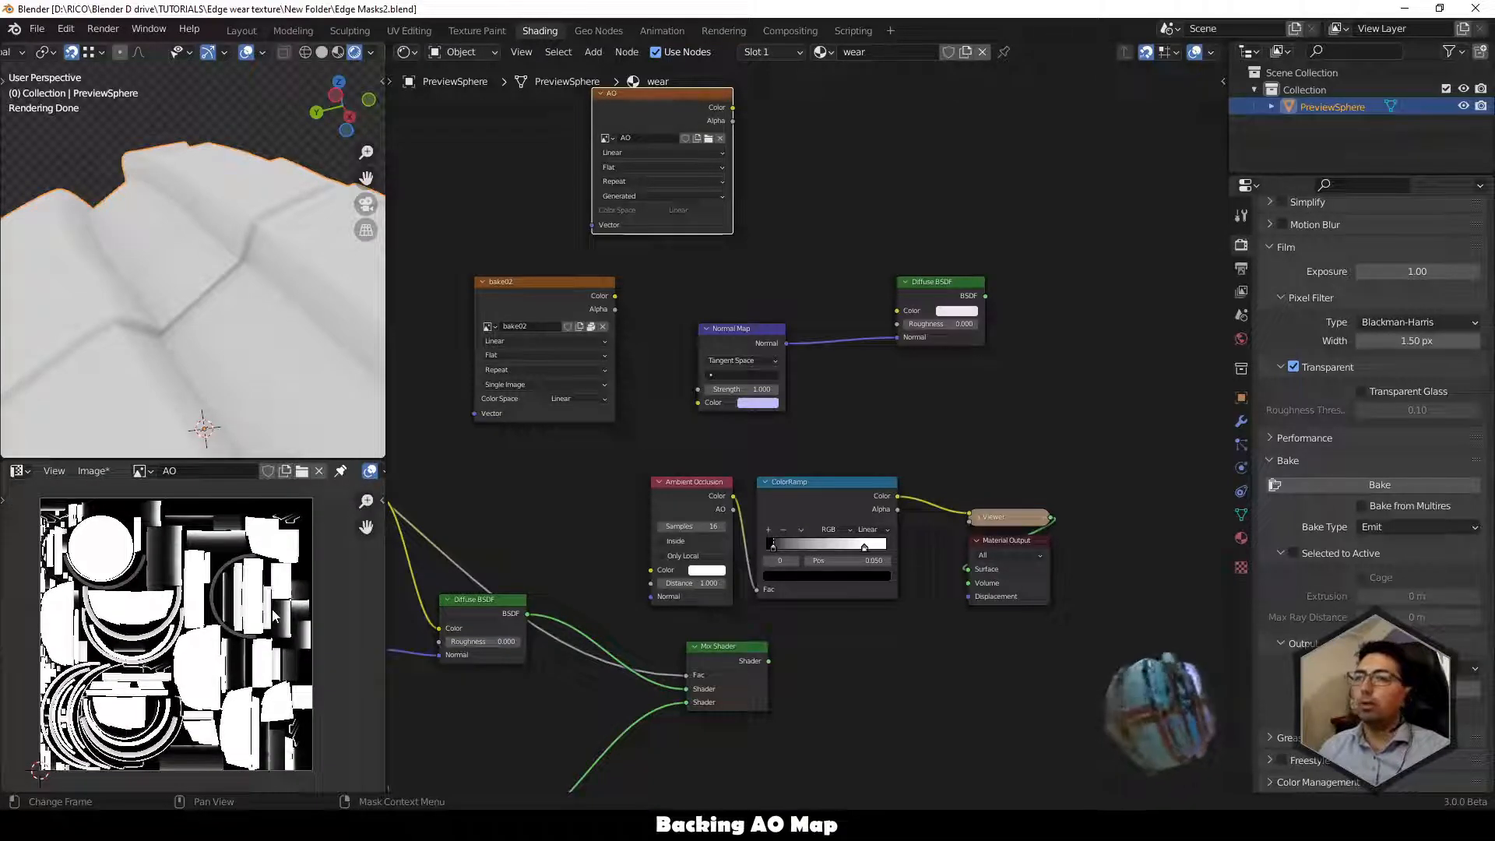
pyautogui.scroll(-6, 231, 327)
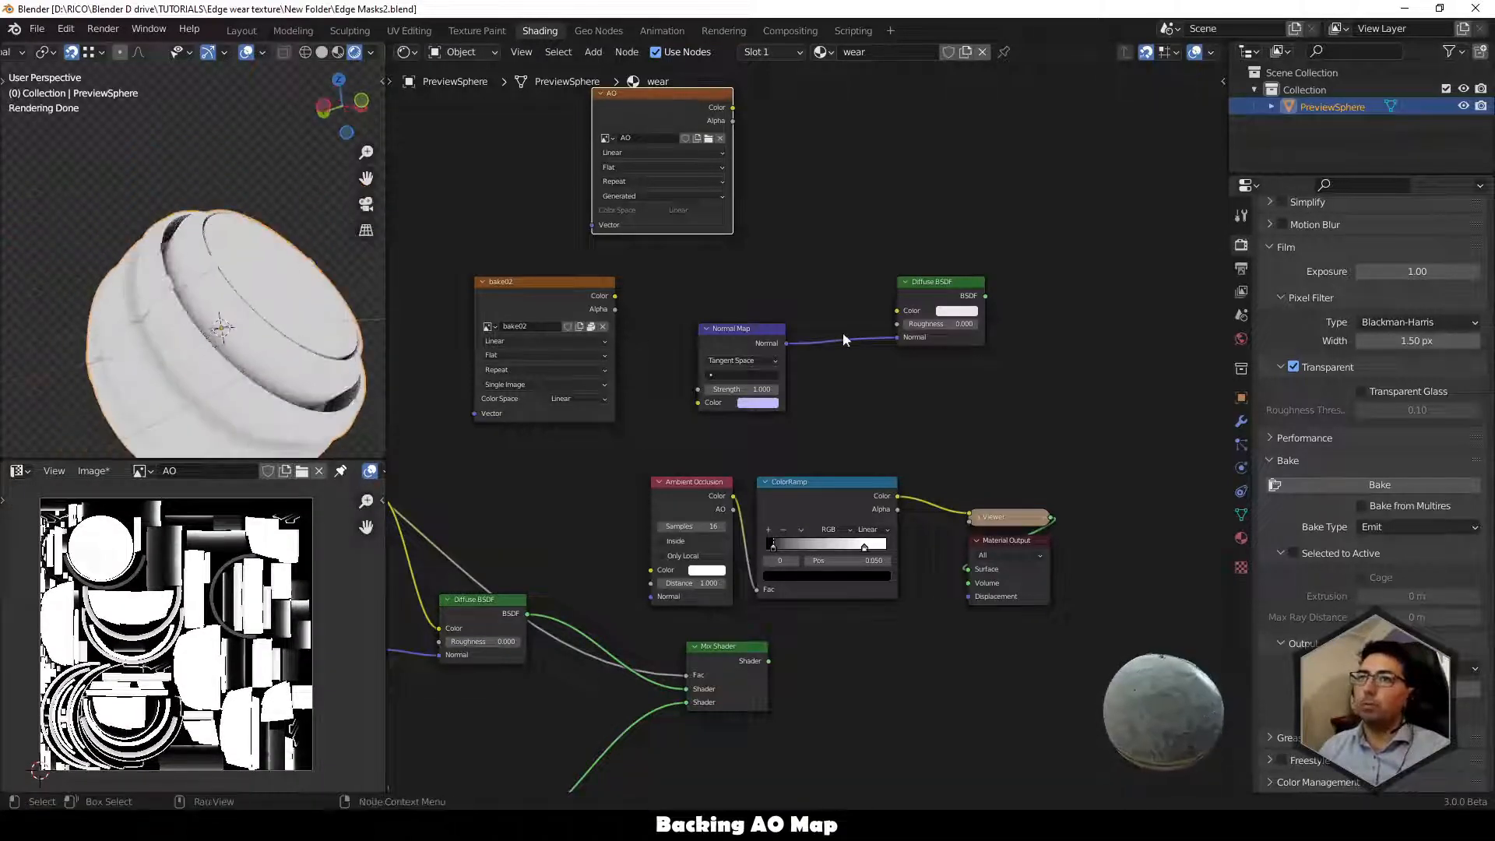
# Restore the Mix Shader as the material output and view the rusted sphere from another angle.
pyautogui.scroll(-1, 864, 365)
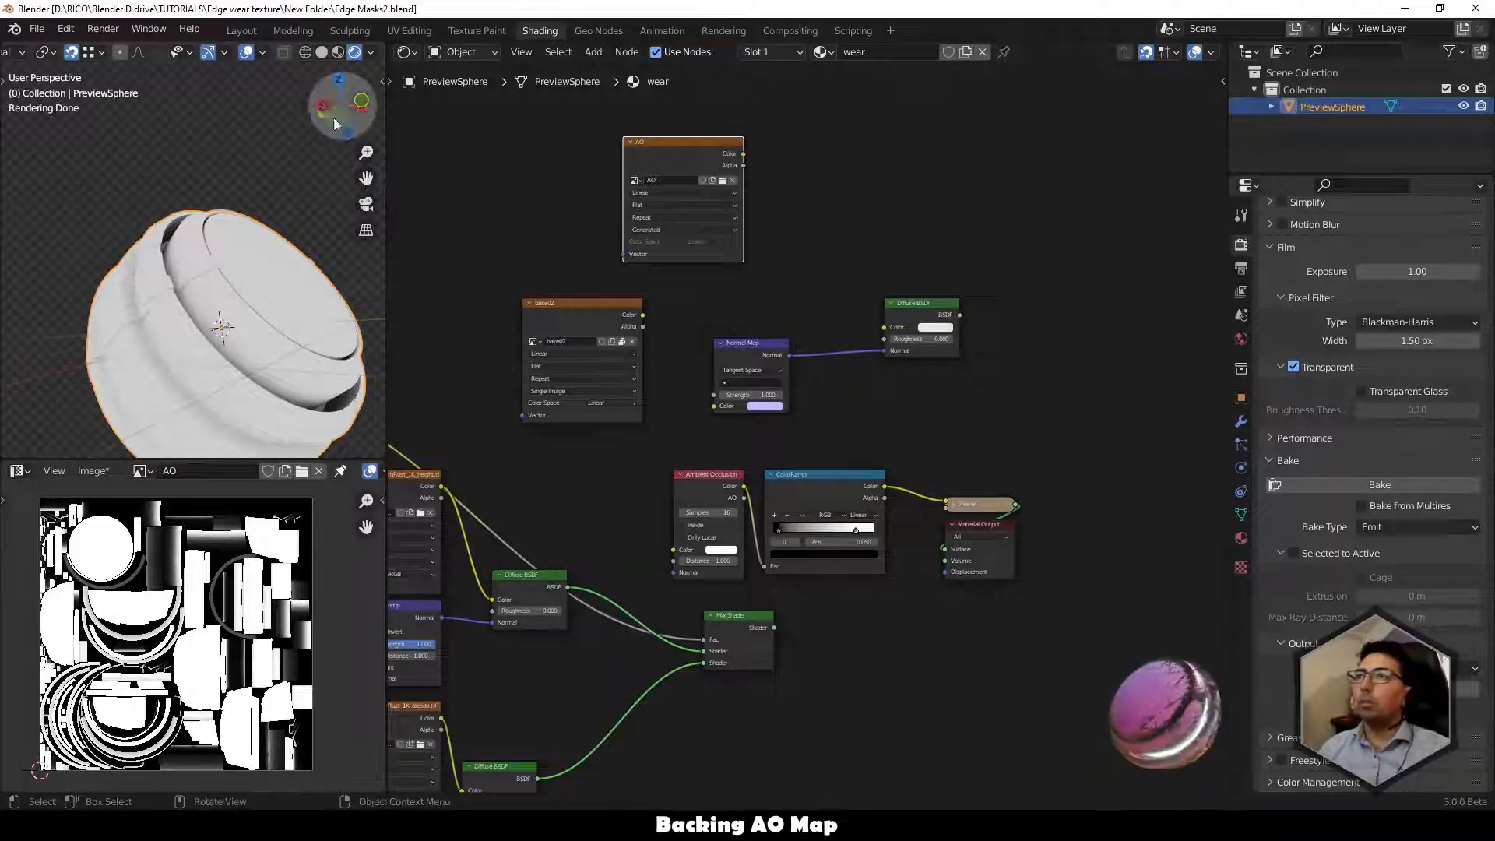
pyautogui.moveTo(616, 432); pyautogui.dragTo(616, 442, button='middle')
pyautogui.click(740, 625)
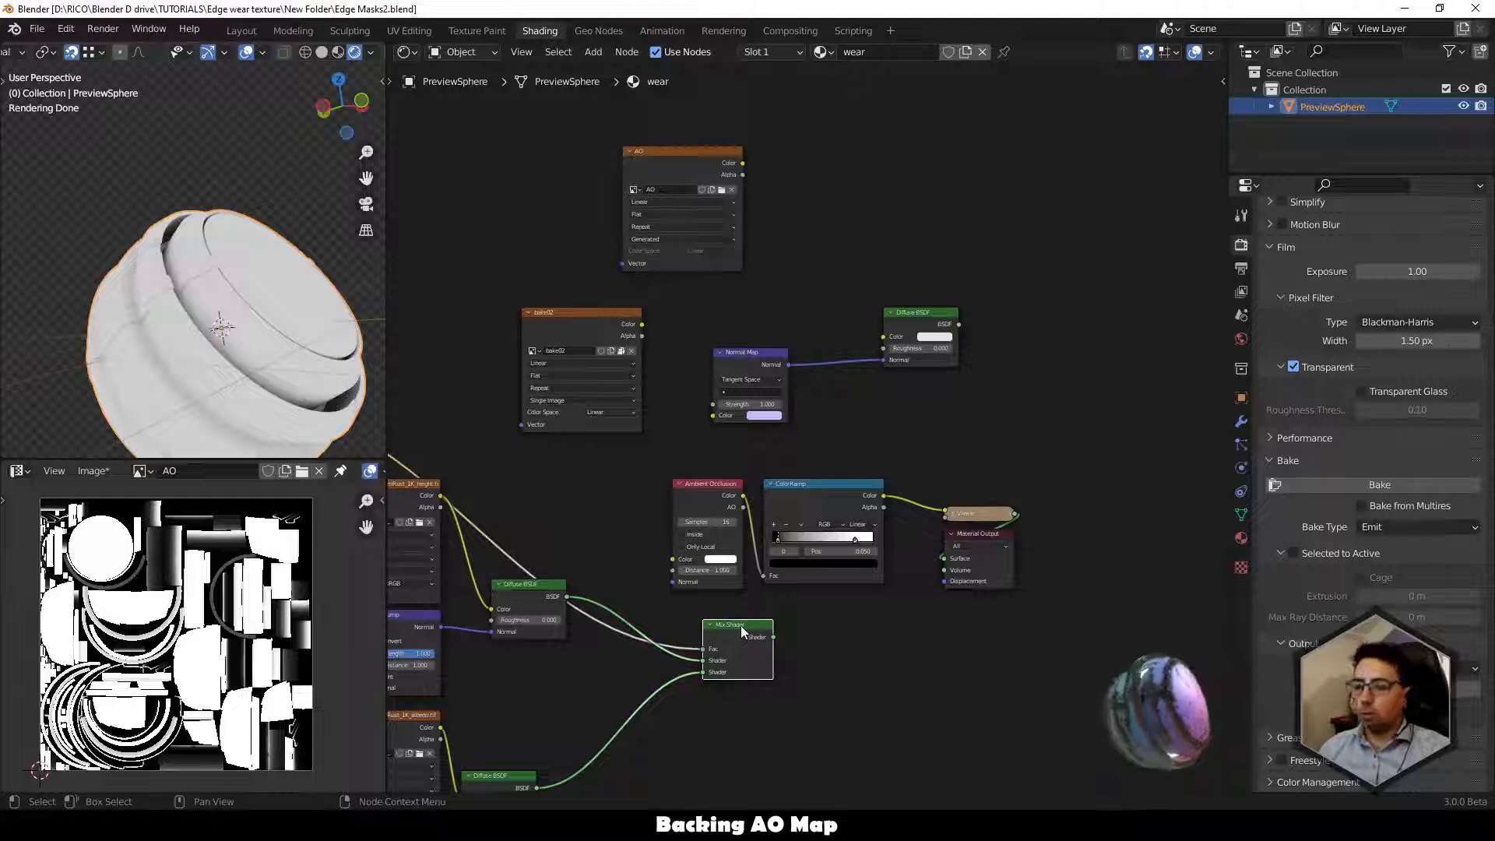
pyautogui.keyDown('ctrl'); pyautogui.keyDown('shift'); pyautogui.click(740, 624); pyautogui.keyUp('shift'); pyautogui.keyUp('ctrl')
pyautogui.moveTo(170, 291); pyautogui.dragTo(289, 214, button='middle')
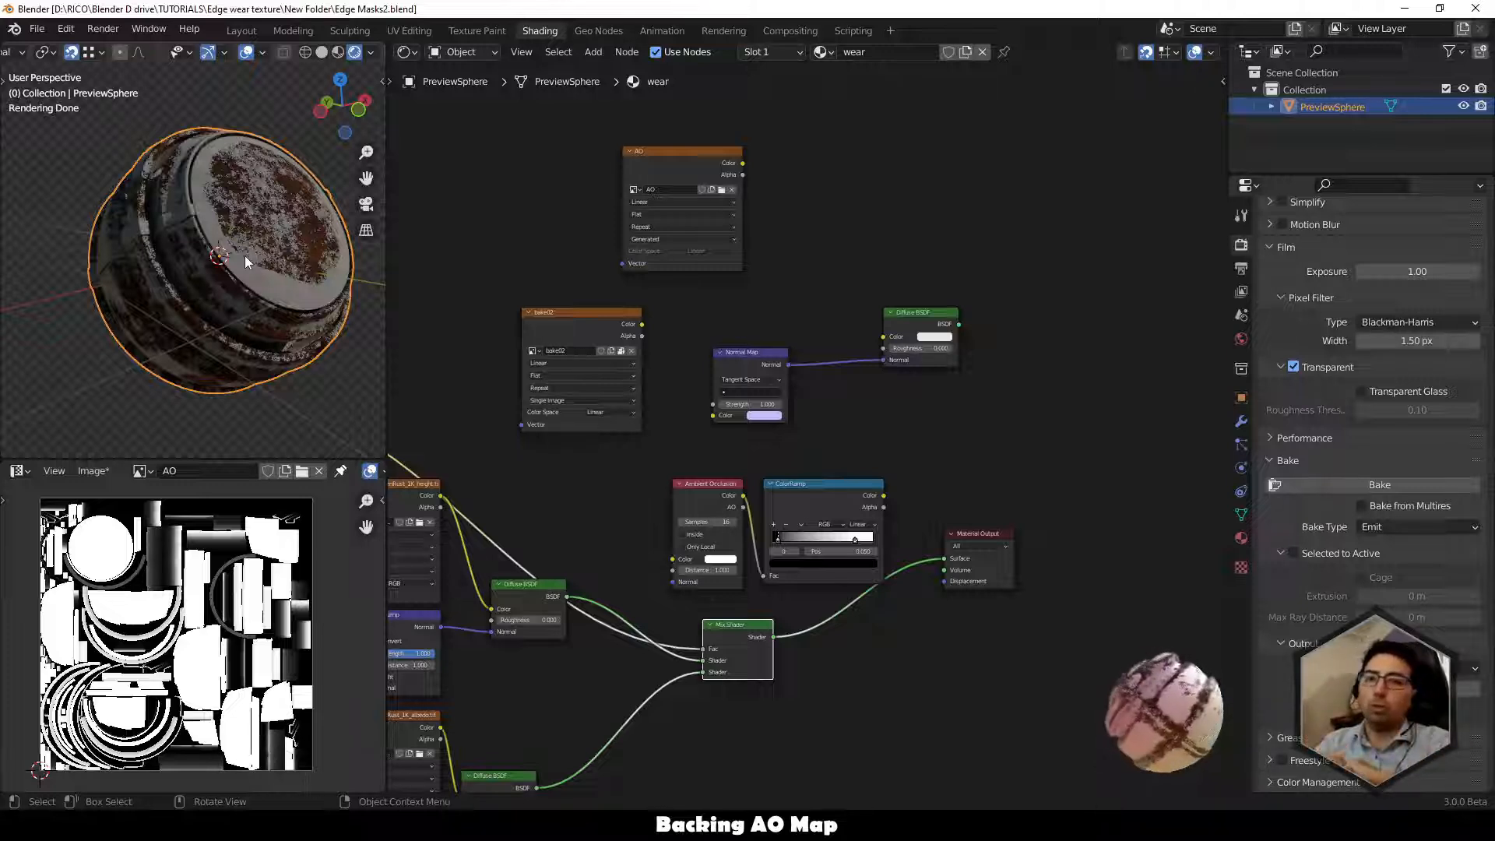
# Preview the upper ColorRamp fed by the Power node on the sphere and examine the wear mask from several angles.
pyautogui.moveTo(496, 465); pyautogui.dragTo(845, 443, button='middle')
pyautogui.scroll(-2, 826, 448)
pyautogui.moveTo(492, 430); pyautogui.dragTo(845, 376, button='middle')
pyautogui.keyDown('ctrl'); pyautogui.keyDown('shift'); pyautogui.click(928, 328); pyautogui.keyUp('shift'); pyautogui.keyUp('ctrl')
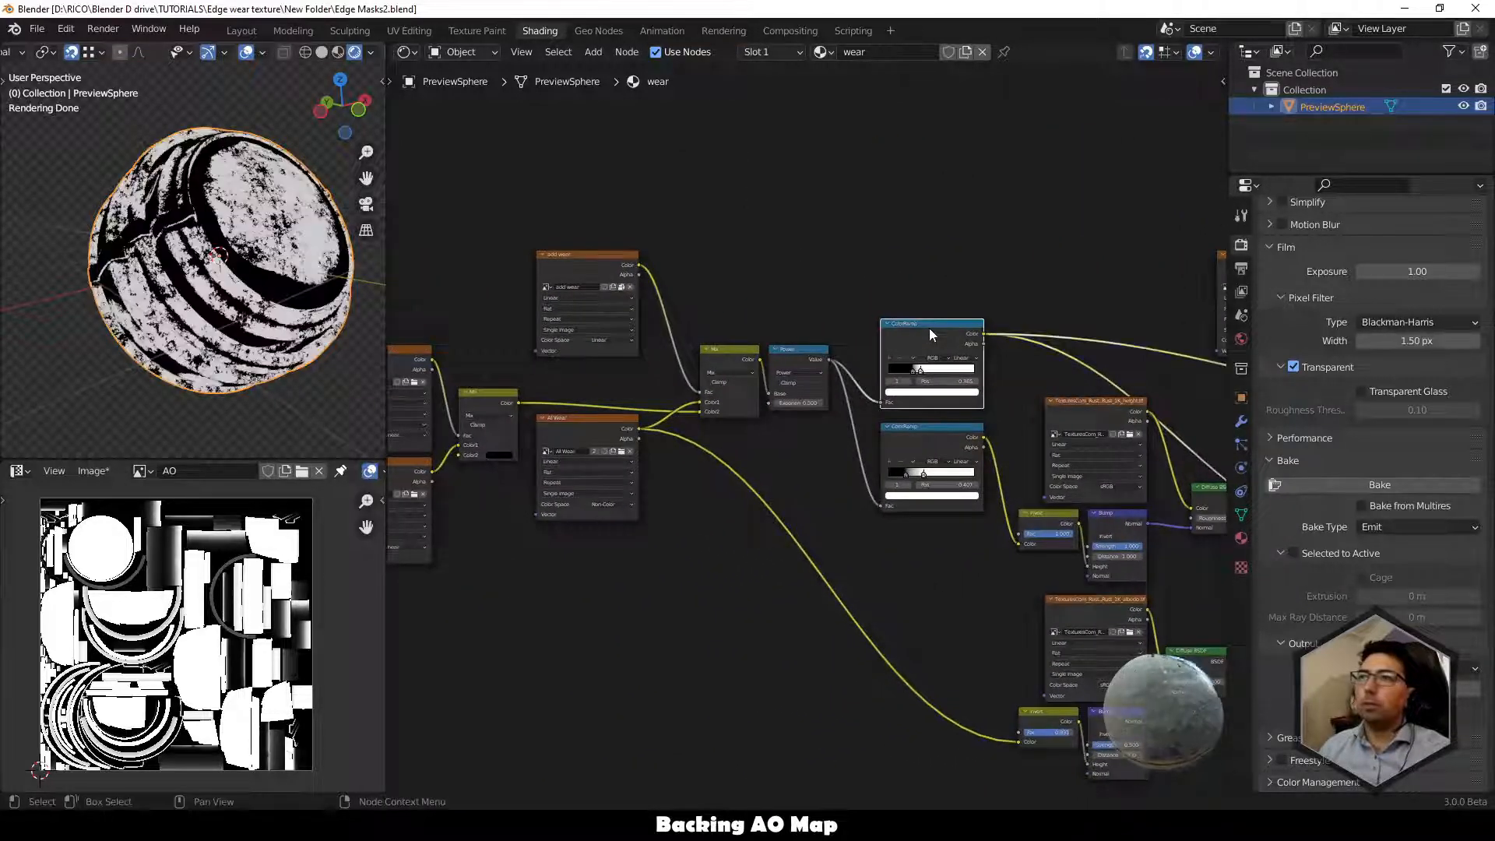
pyautogui.moveTo(857, 511); pyautogui.dragTo(777, 509, button='middle')
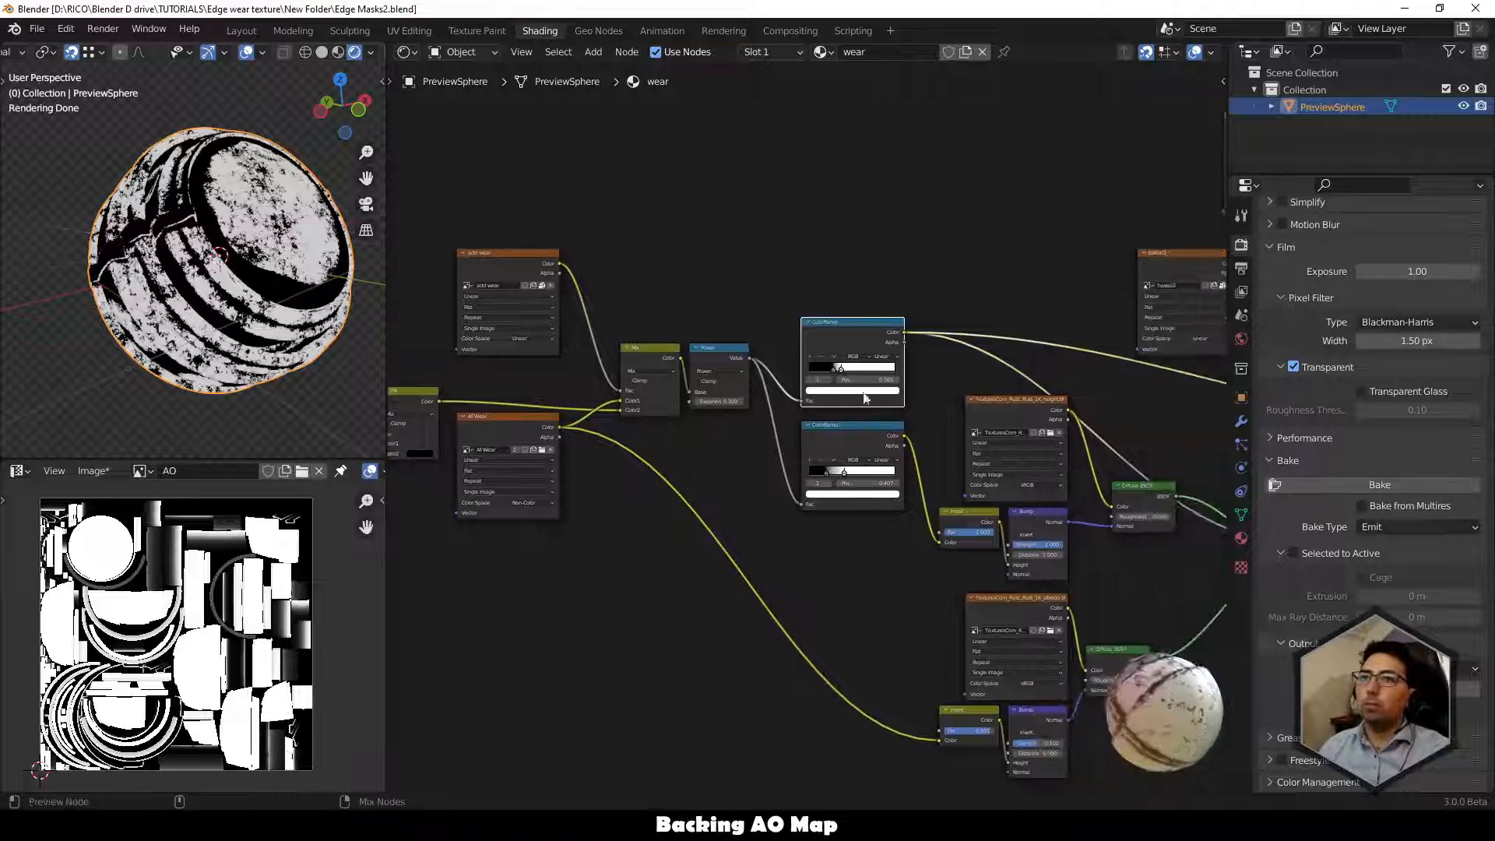
pyautogui.moveTo(189, 223); pyautogui.dragTo(221, 145, button='middle')
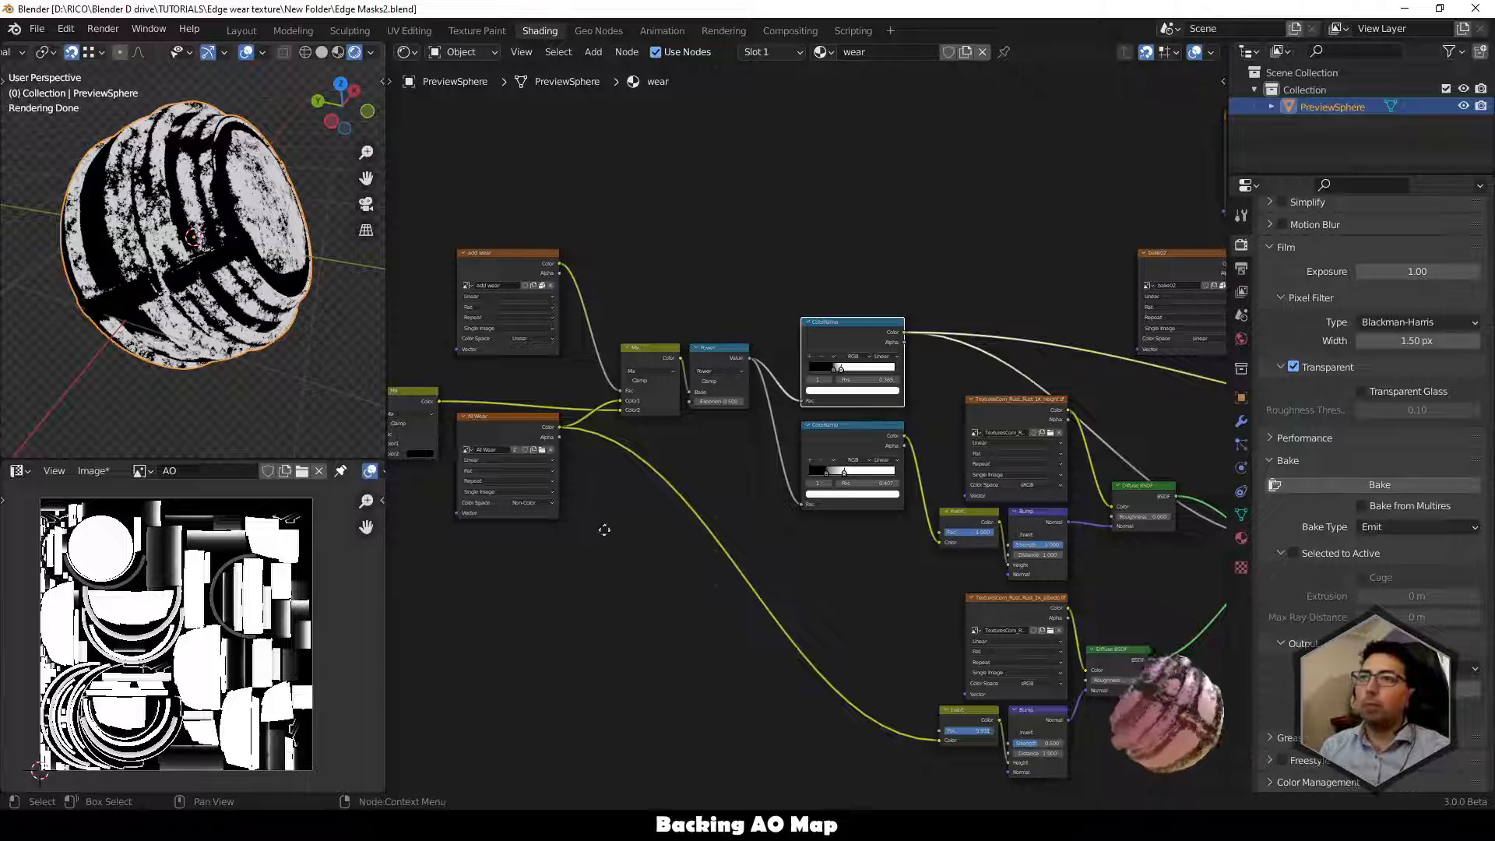
pyautogui.moveTo(604, 528); pyautogui.dragTo(802, 514, button='middle')
pyautogui.moveTo(364, 342); pyautogui.dragTo(315, 335, button='middle')
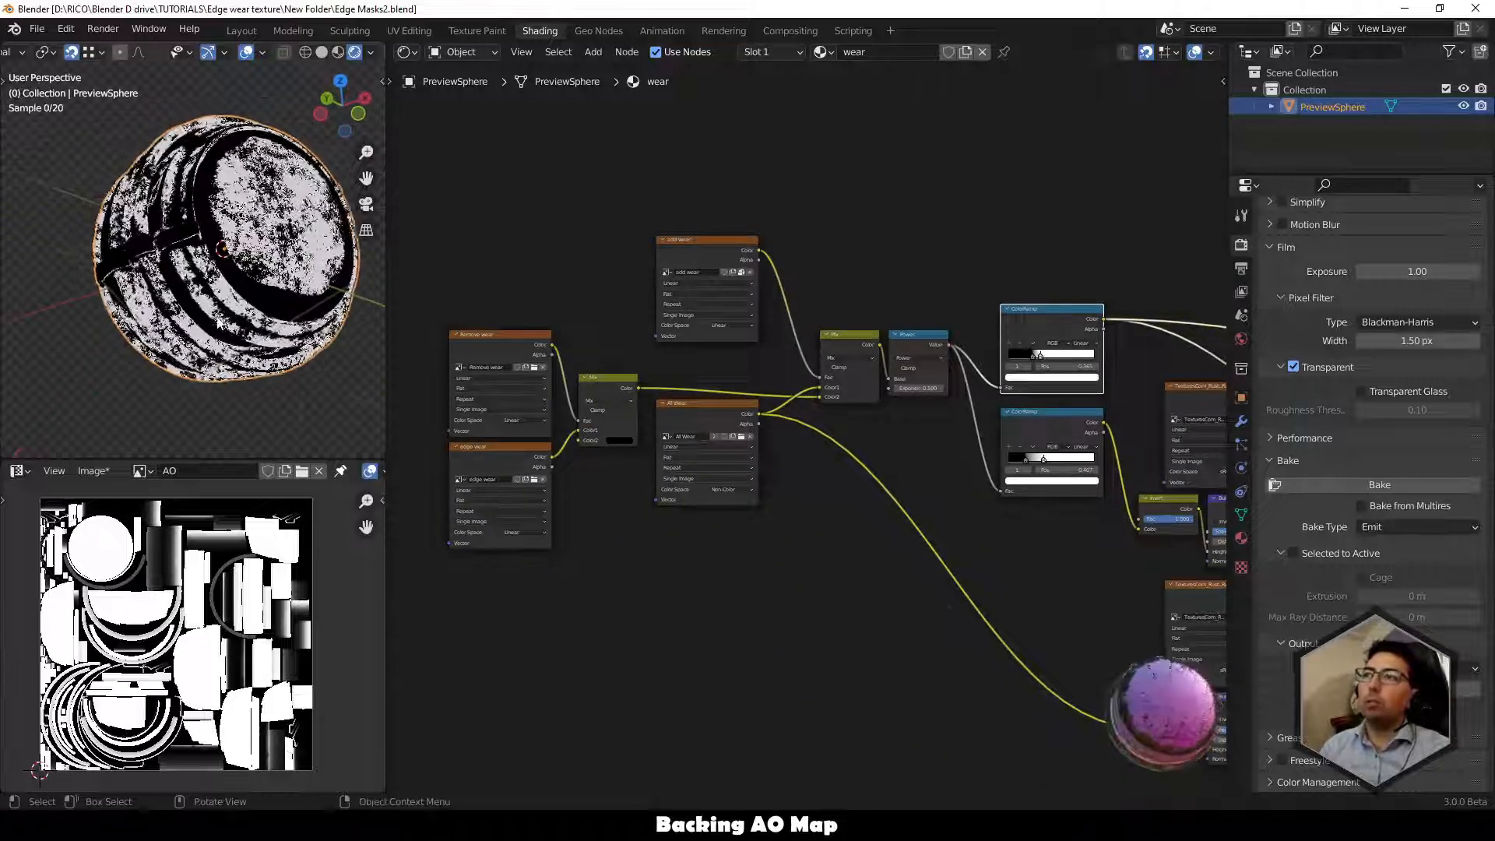
pyautogui.scroll(5, 148, 261)
pyautogui.scroll(-2, 148, 260)
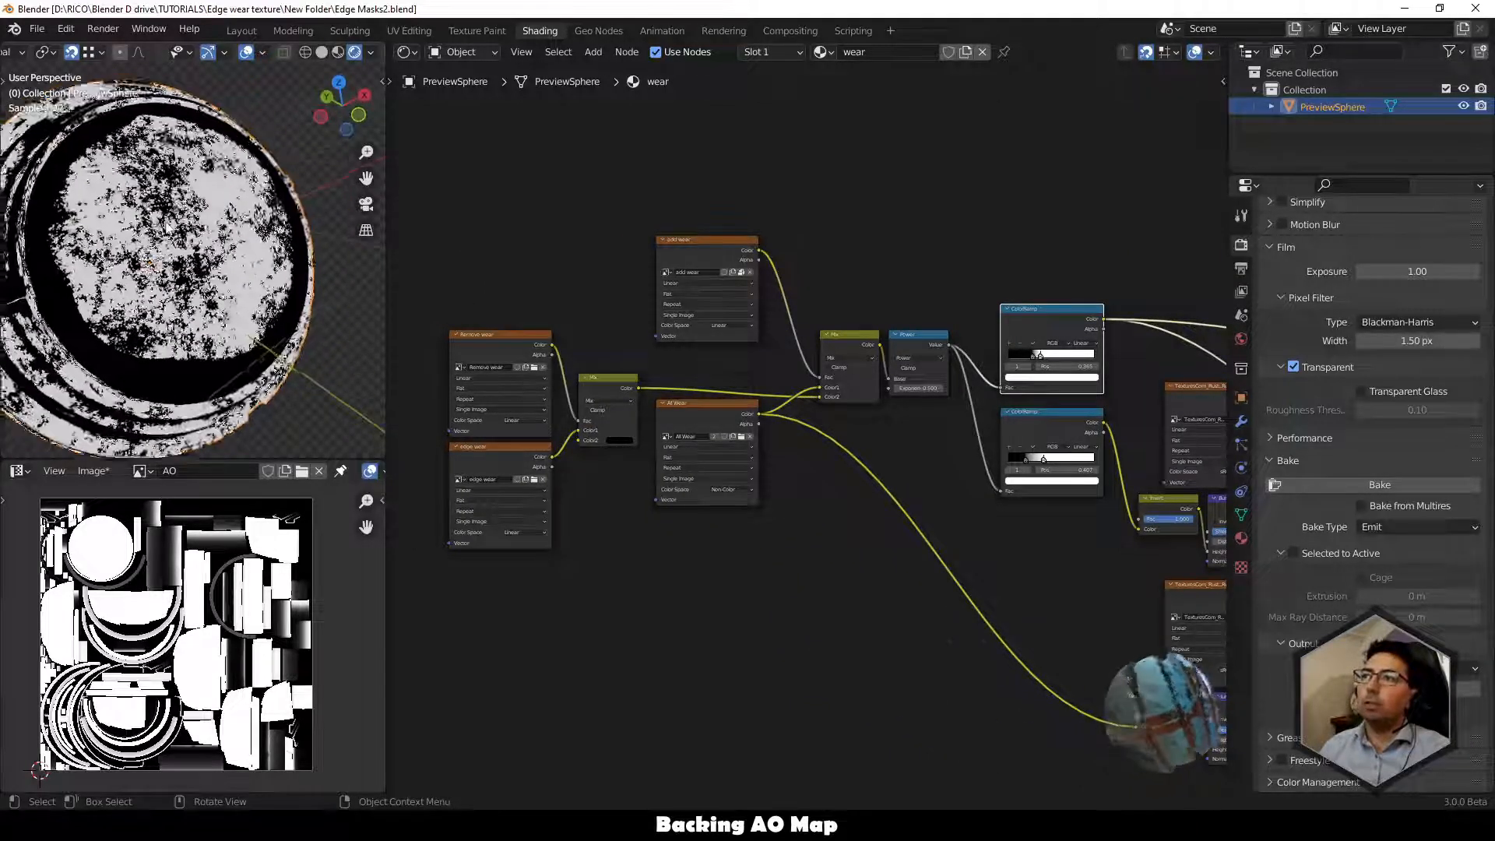
pyautogui.moveTo(148, 260); pyautogui.dragTo(200, 234, button='middle')
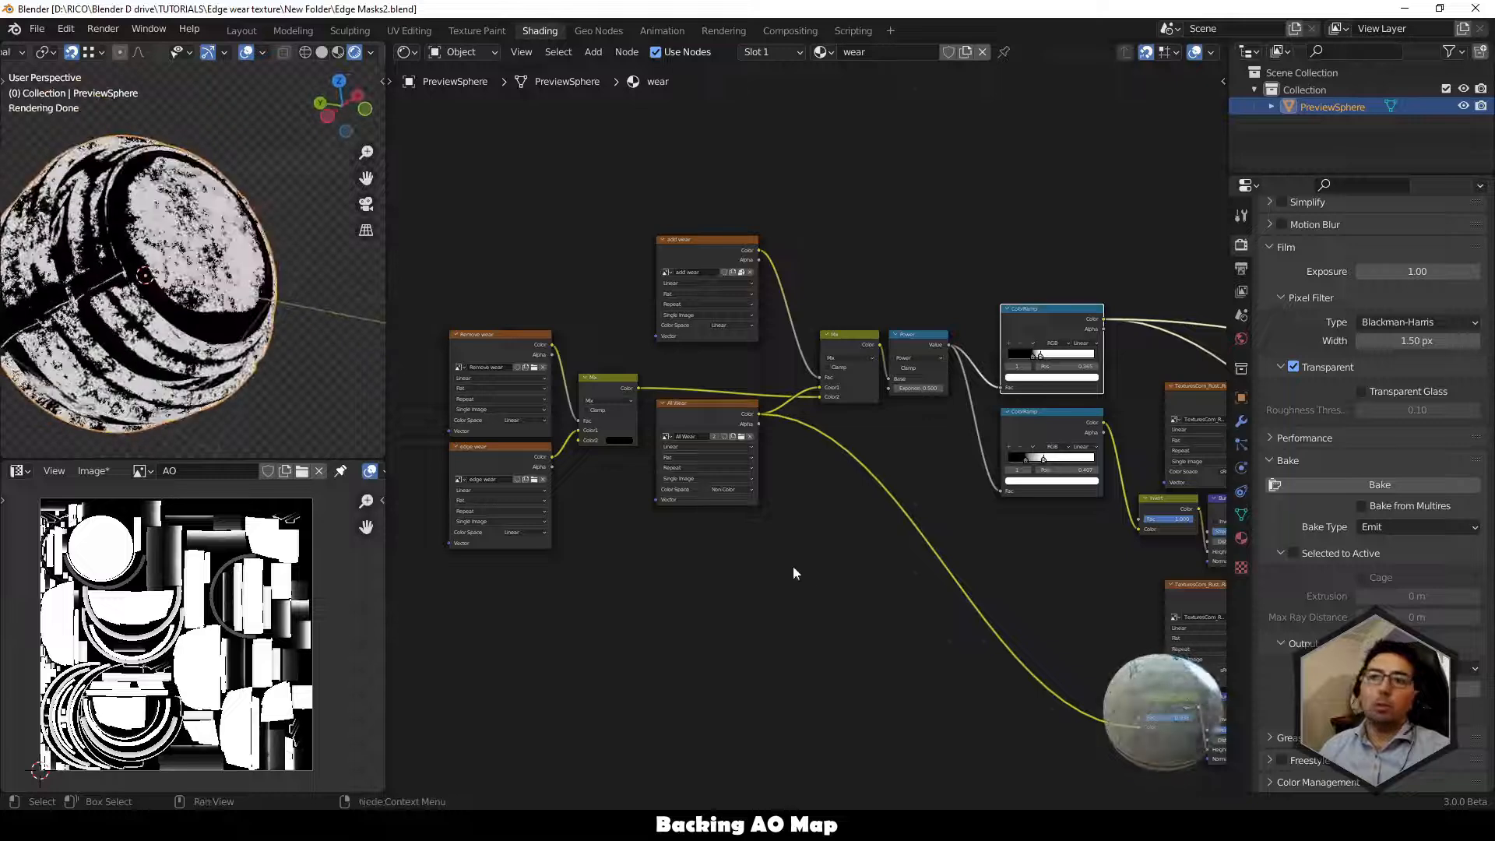